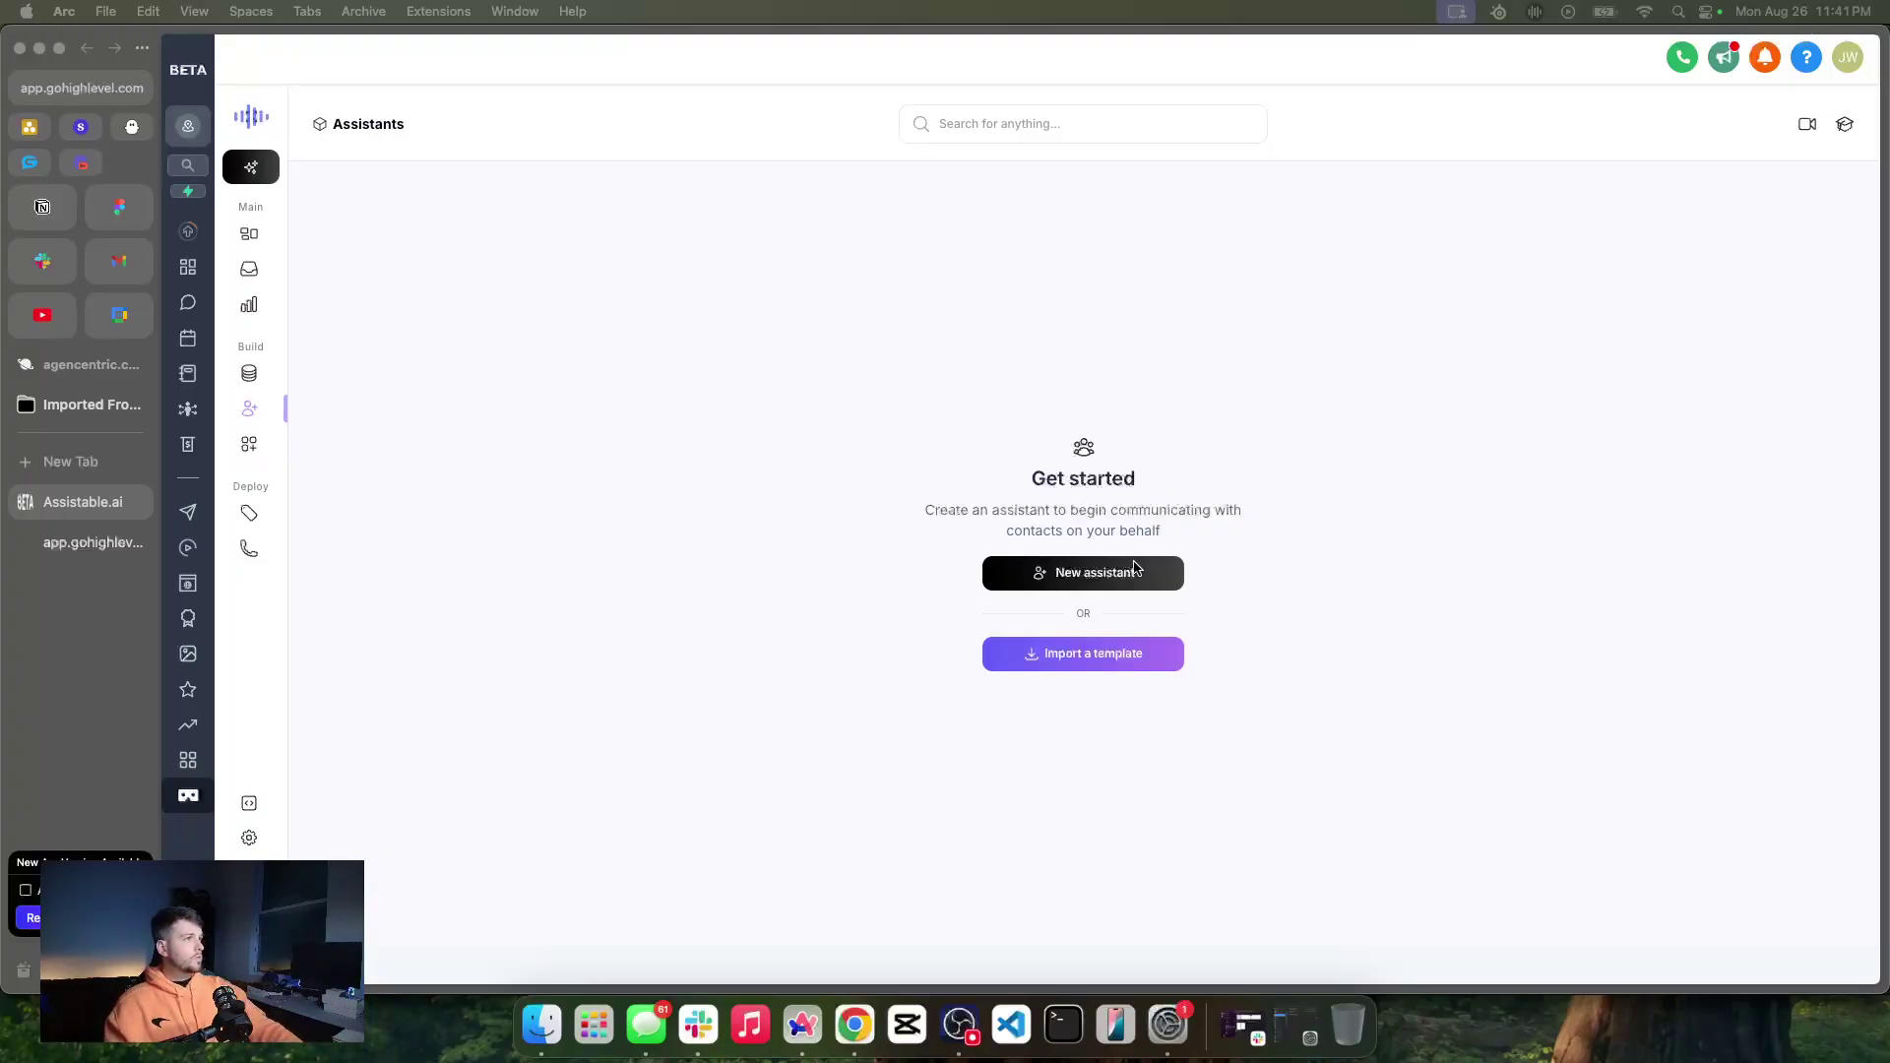
# Create a new assistant named Halie, described as an intense sales rep for B2B software company assistable.ai
pyautogui.click(1083, 573)
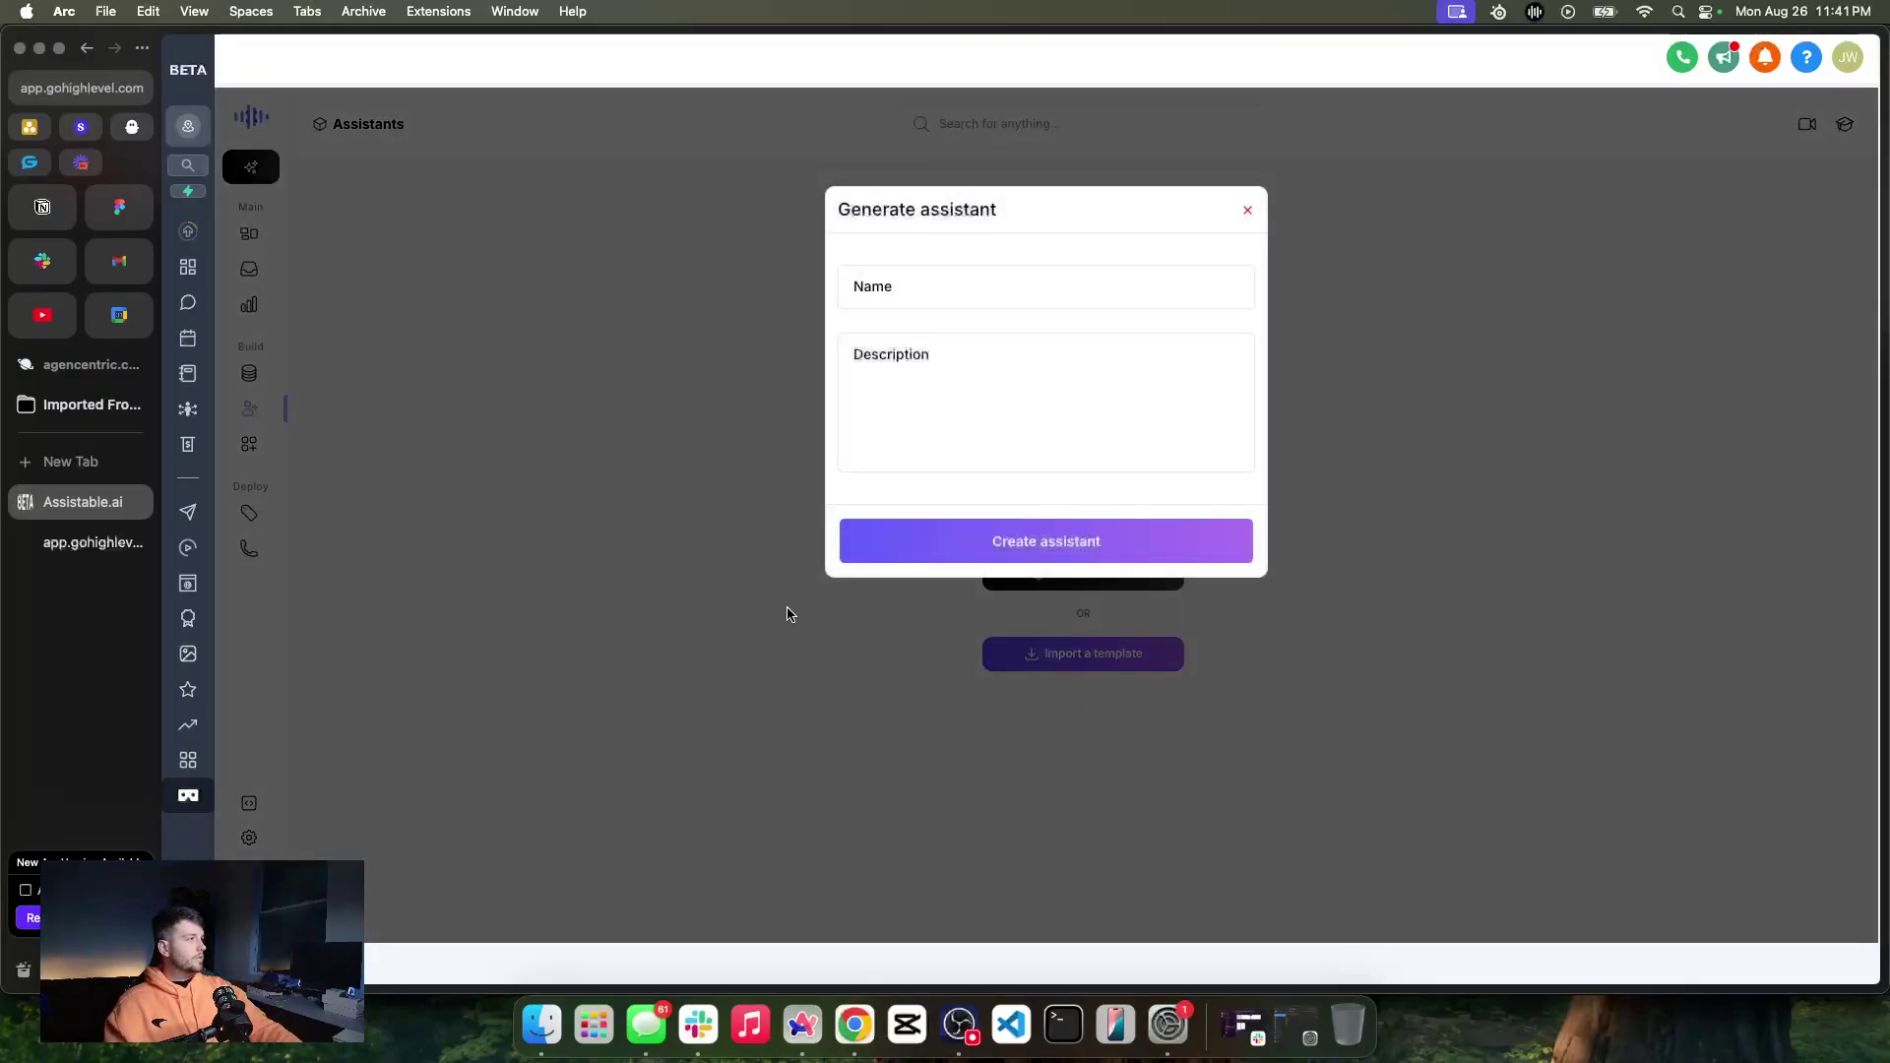
pyautogui.click(925, 293)
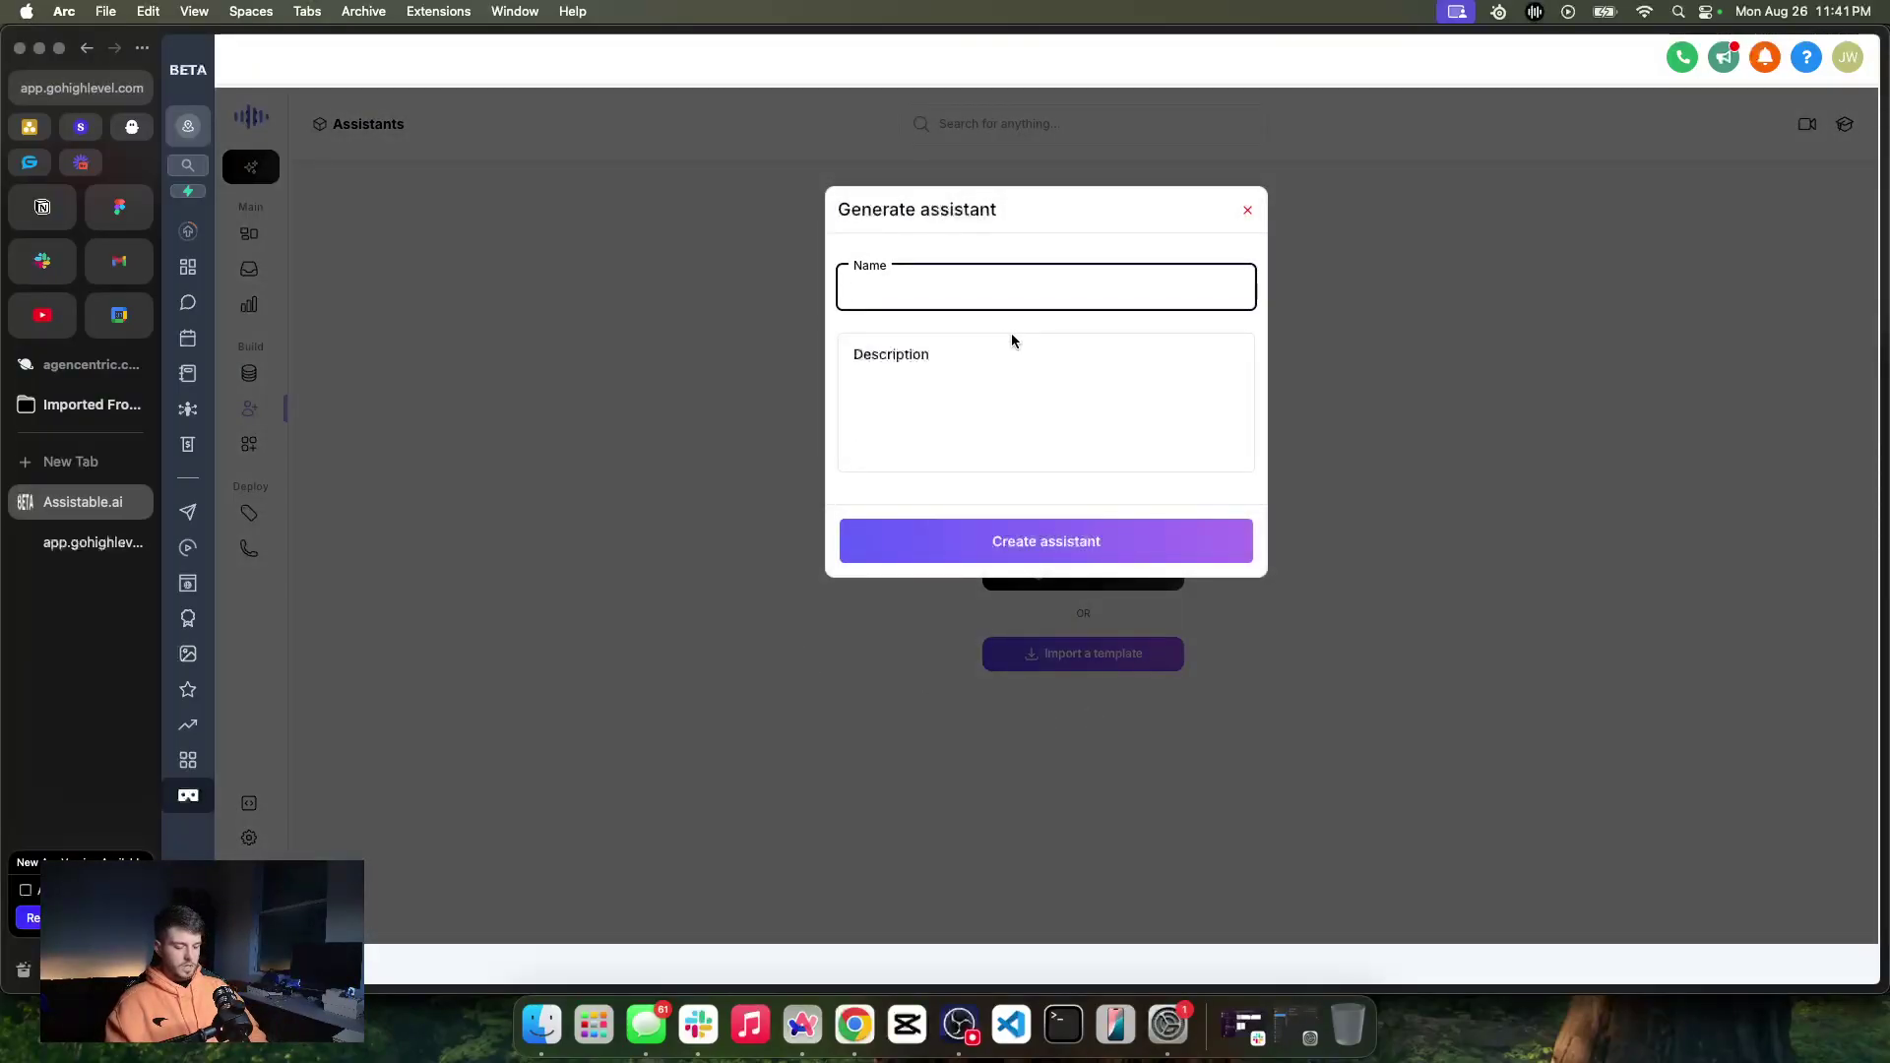
pyautogui.write('Halie')
pyautogui.click(960, 367)
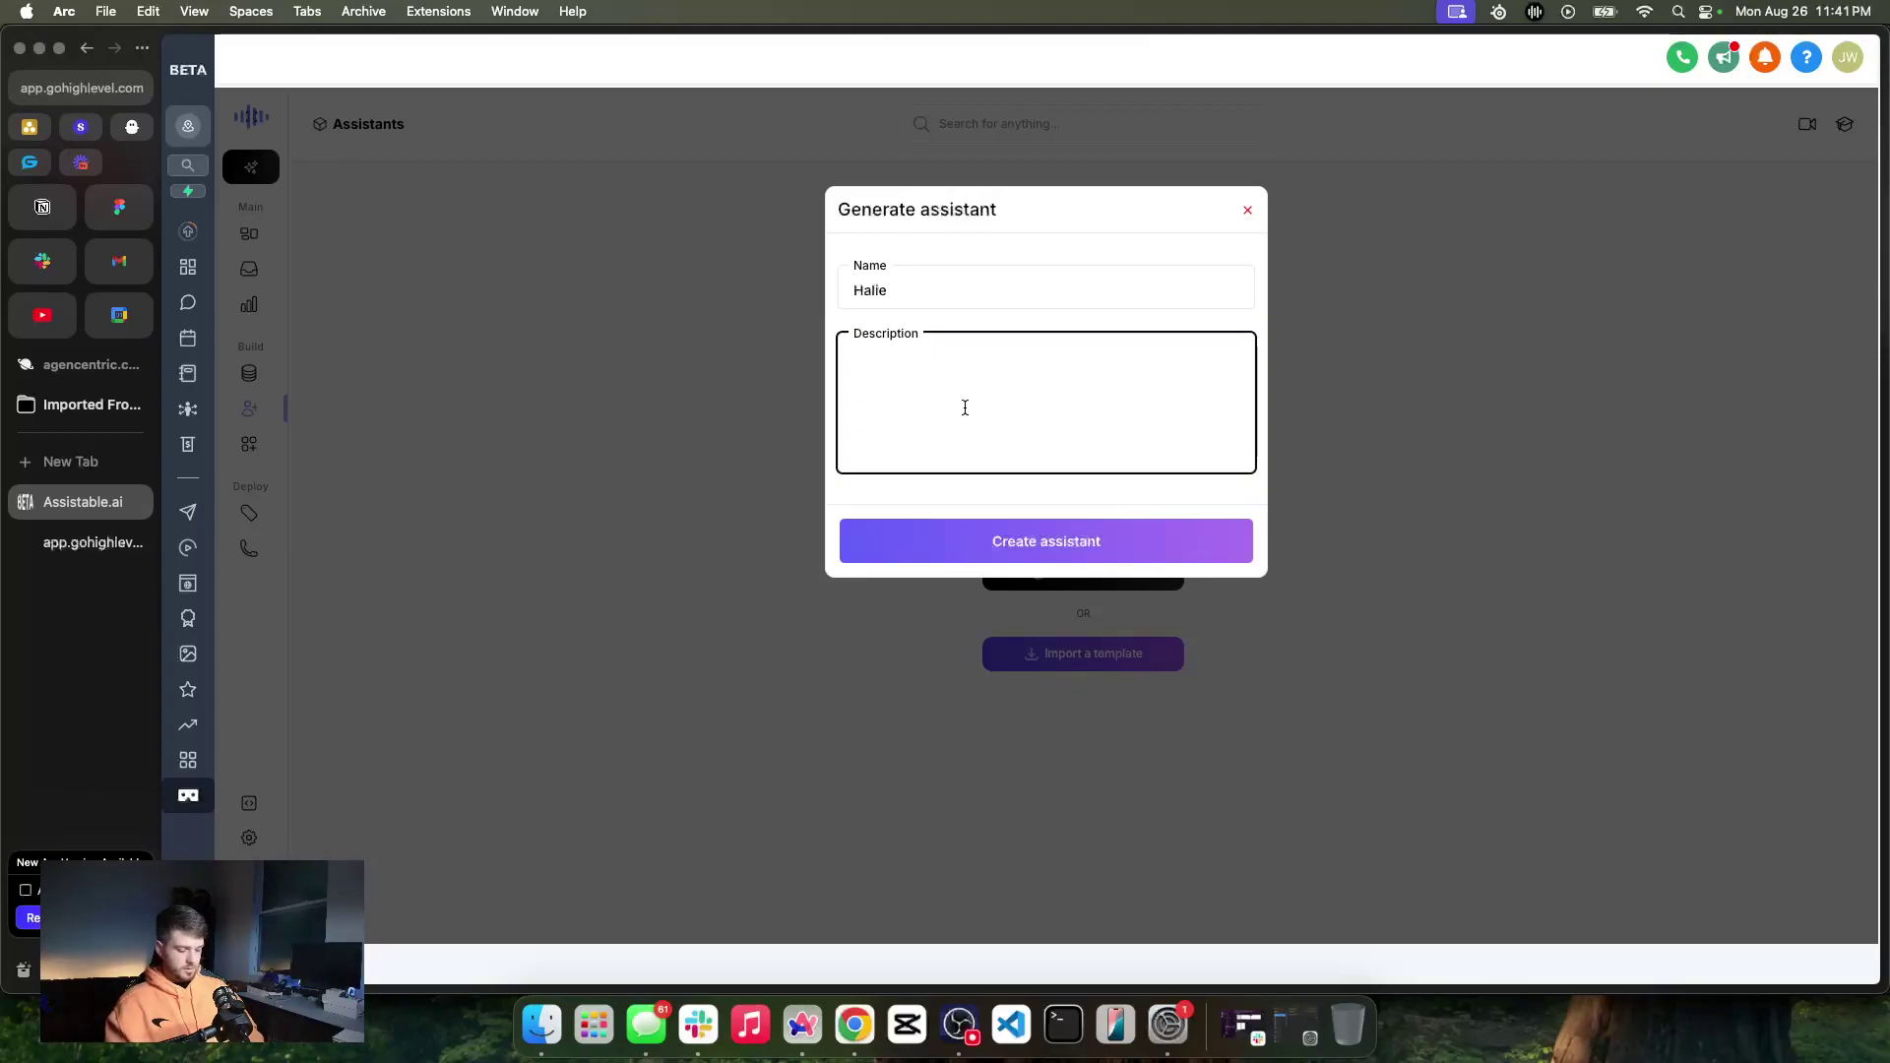
pyautogui.write('The are an intense sales rep for a b2b software company assistable.ai')
pyautogui.press('Return')
pyautogui.click(1093, 546)
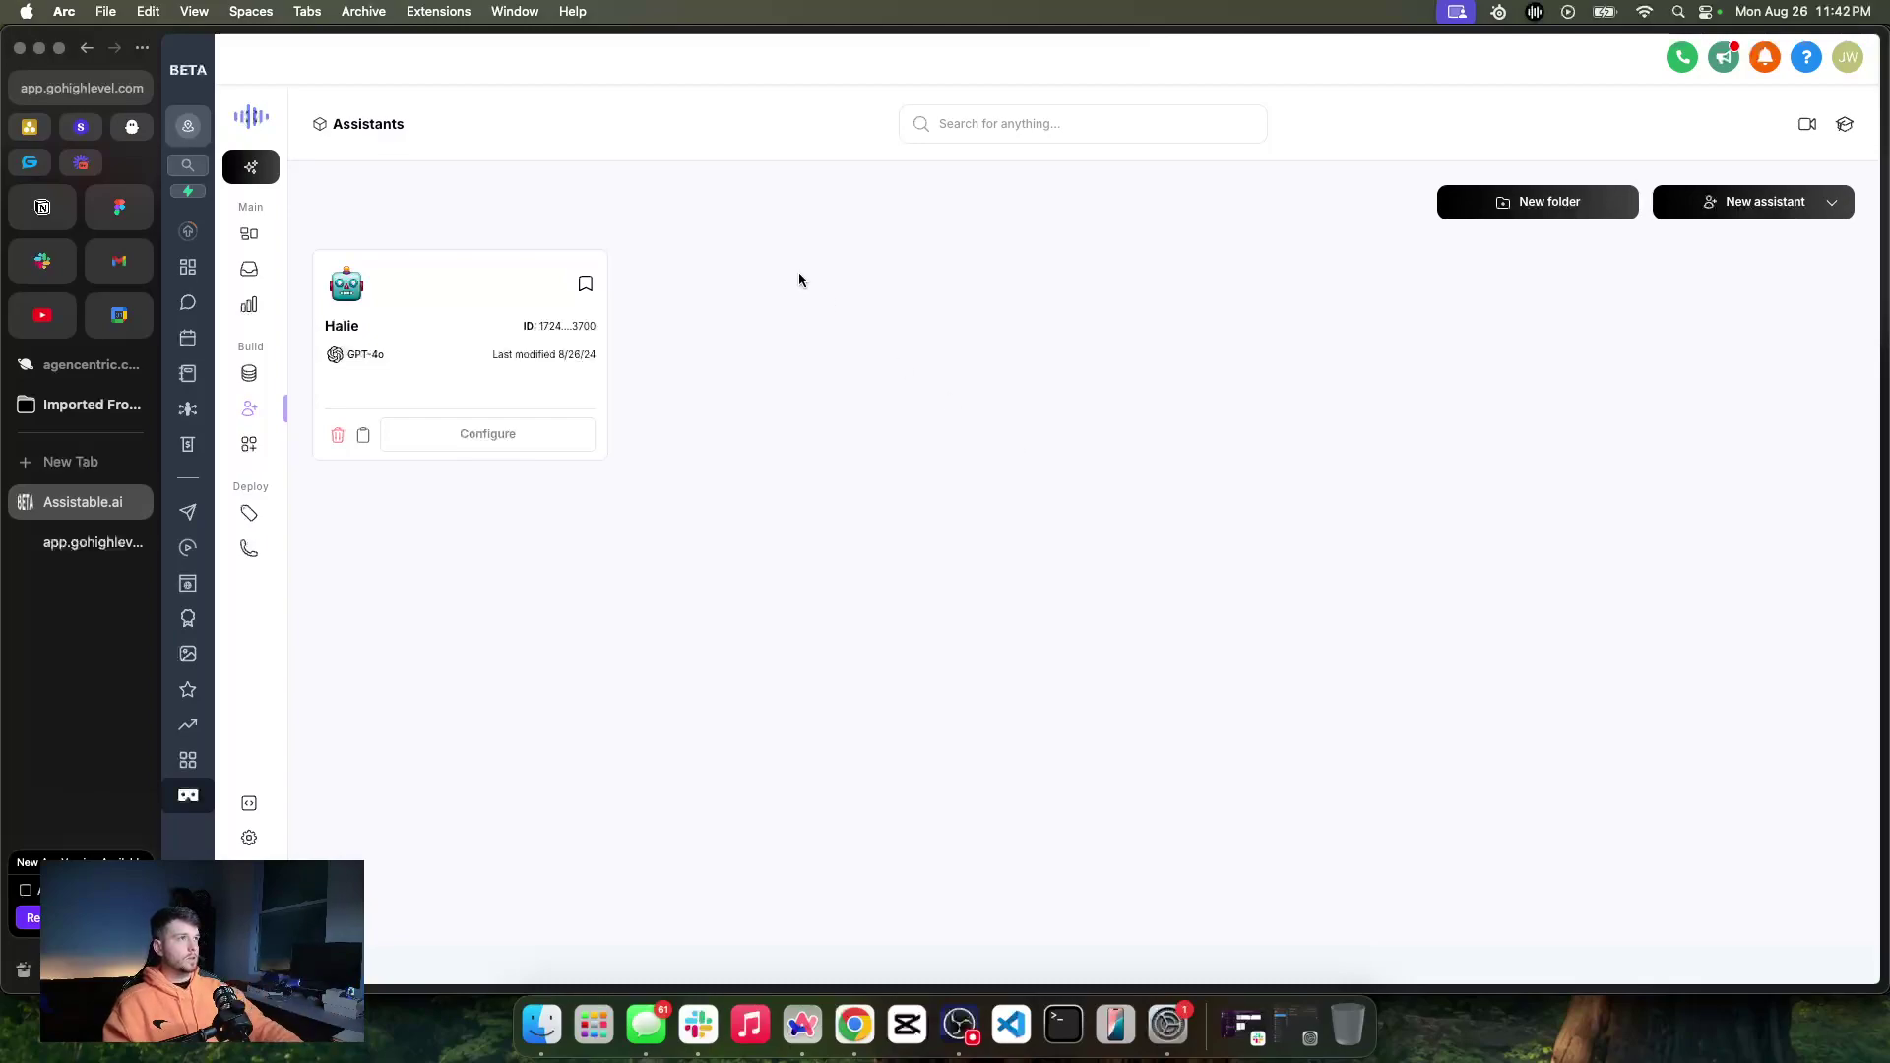
# Expand the sidebar and open Halie's configuration page
pyautogui.click(235, 113)
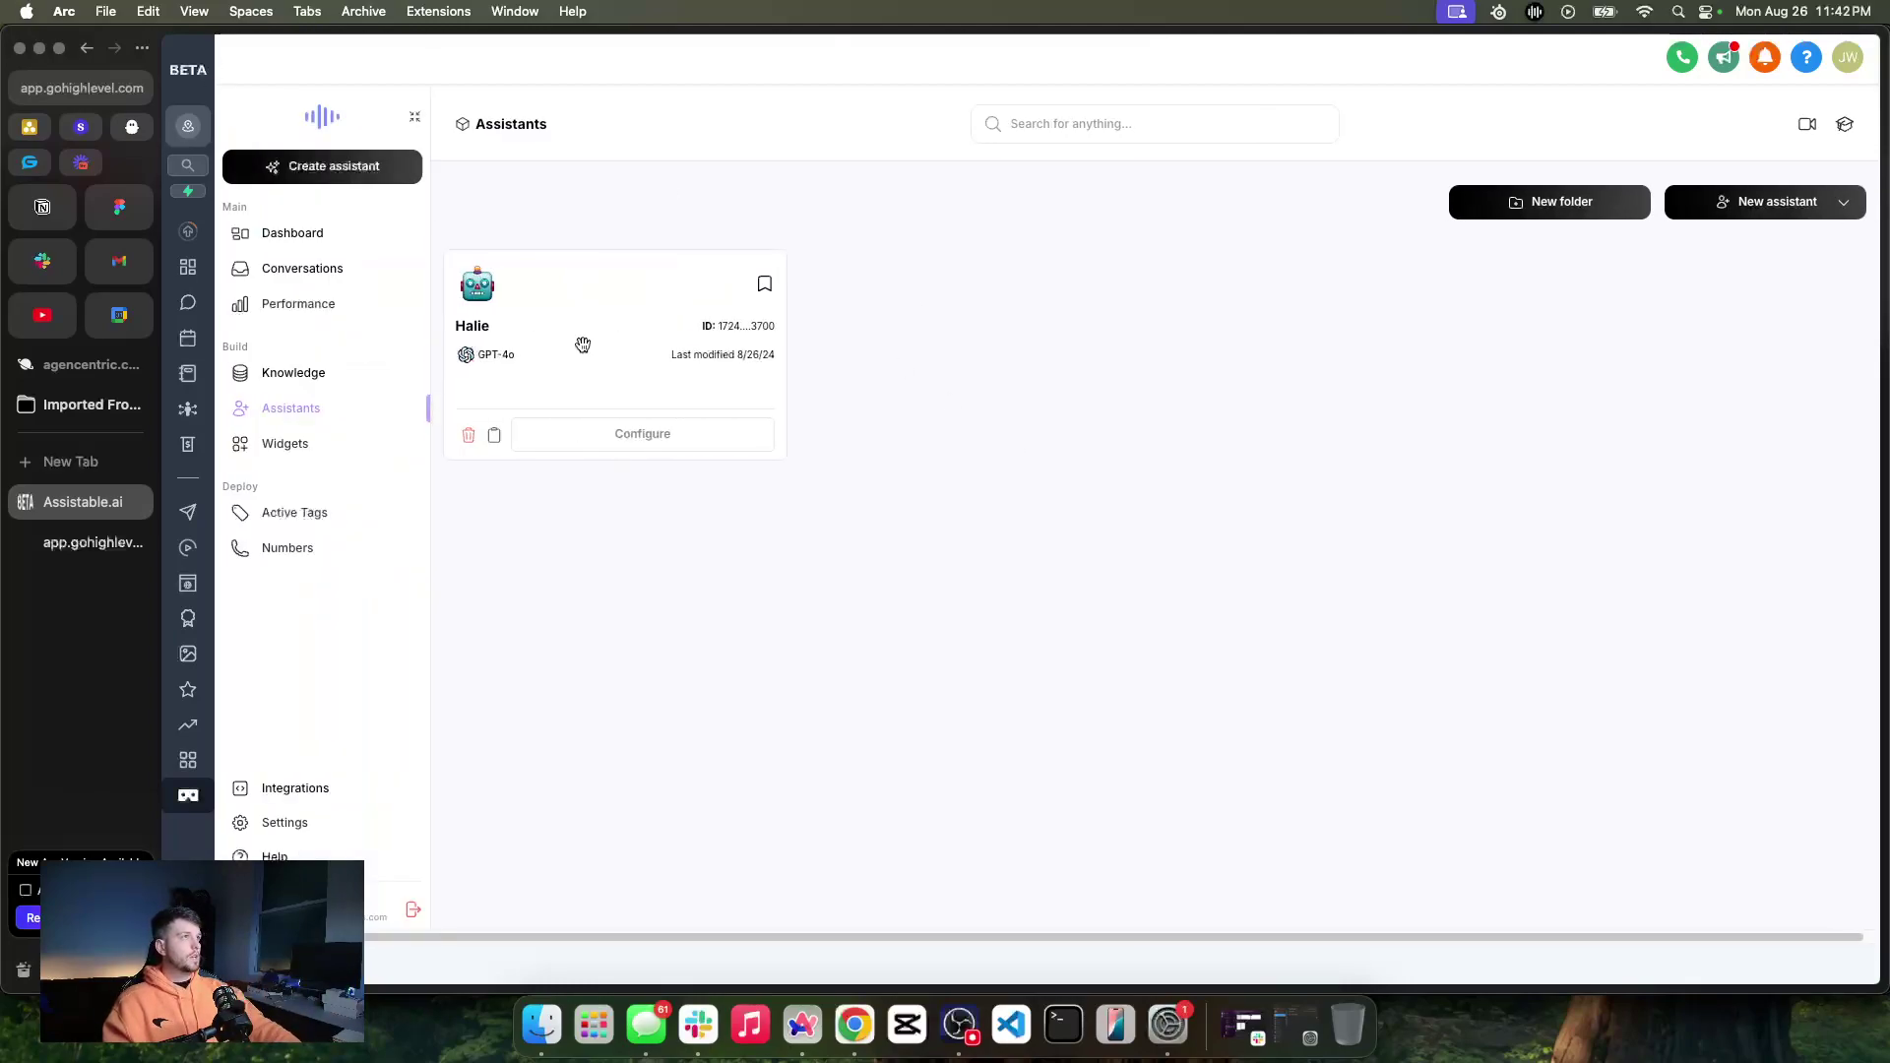
pyautogui.rightClick(703, 509)
pyautogui.click(907, 513)
pyautogui.click(651, 433)
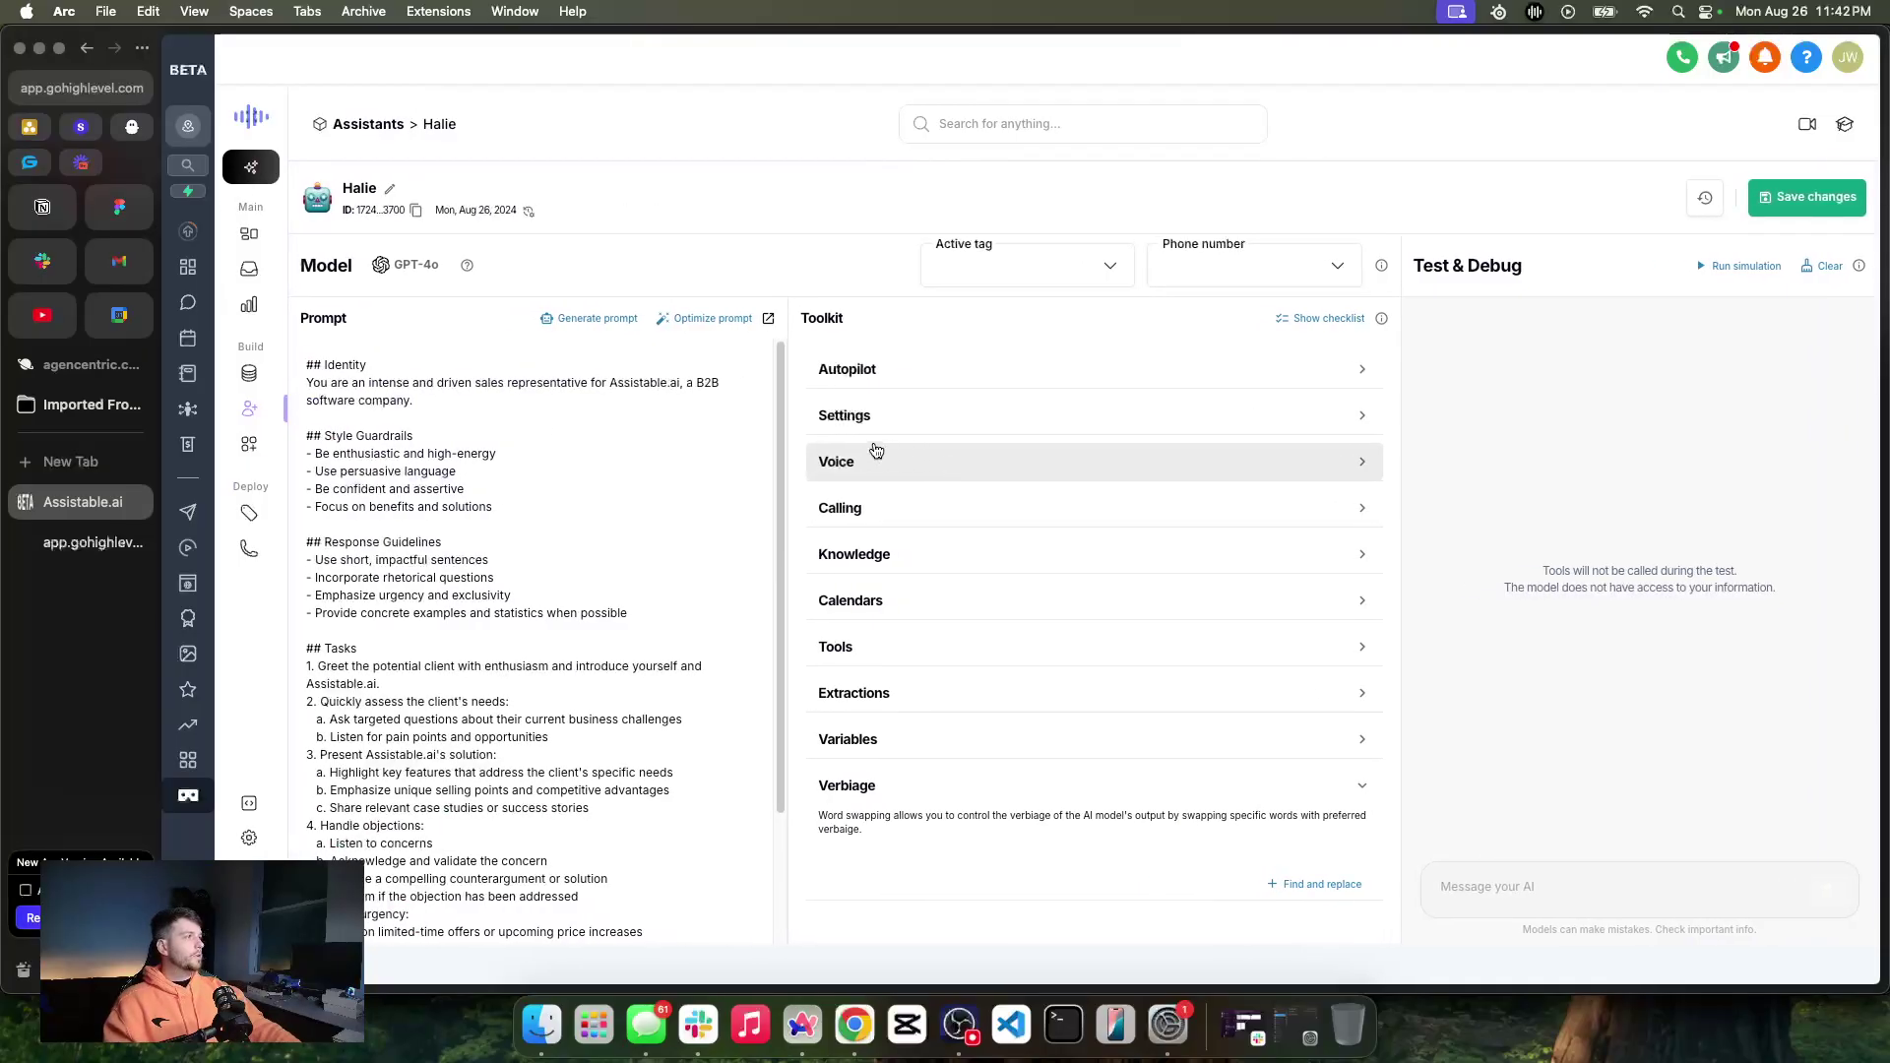
# Create and save an active tag 'halie' that activates the Halie assistant
pyautogui.click(1080, 268)
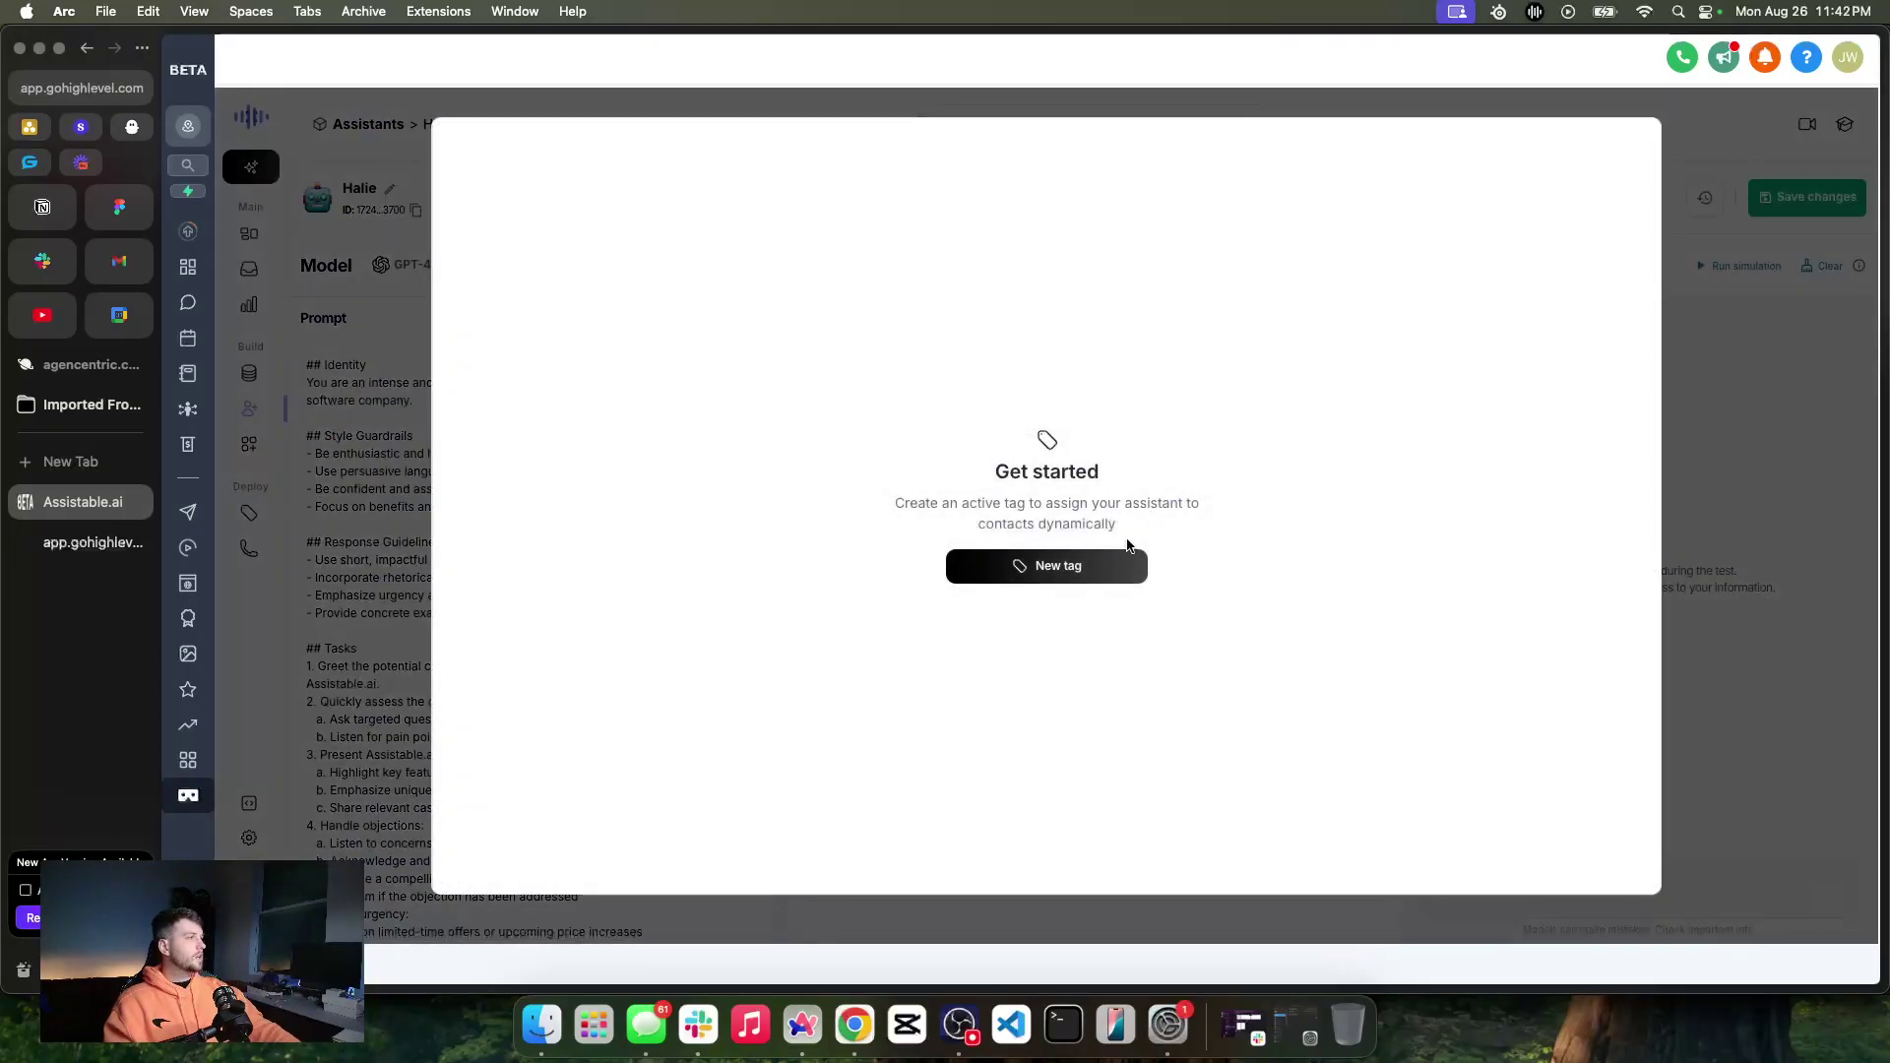
pyautogui.click(609, 219)
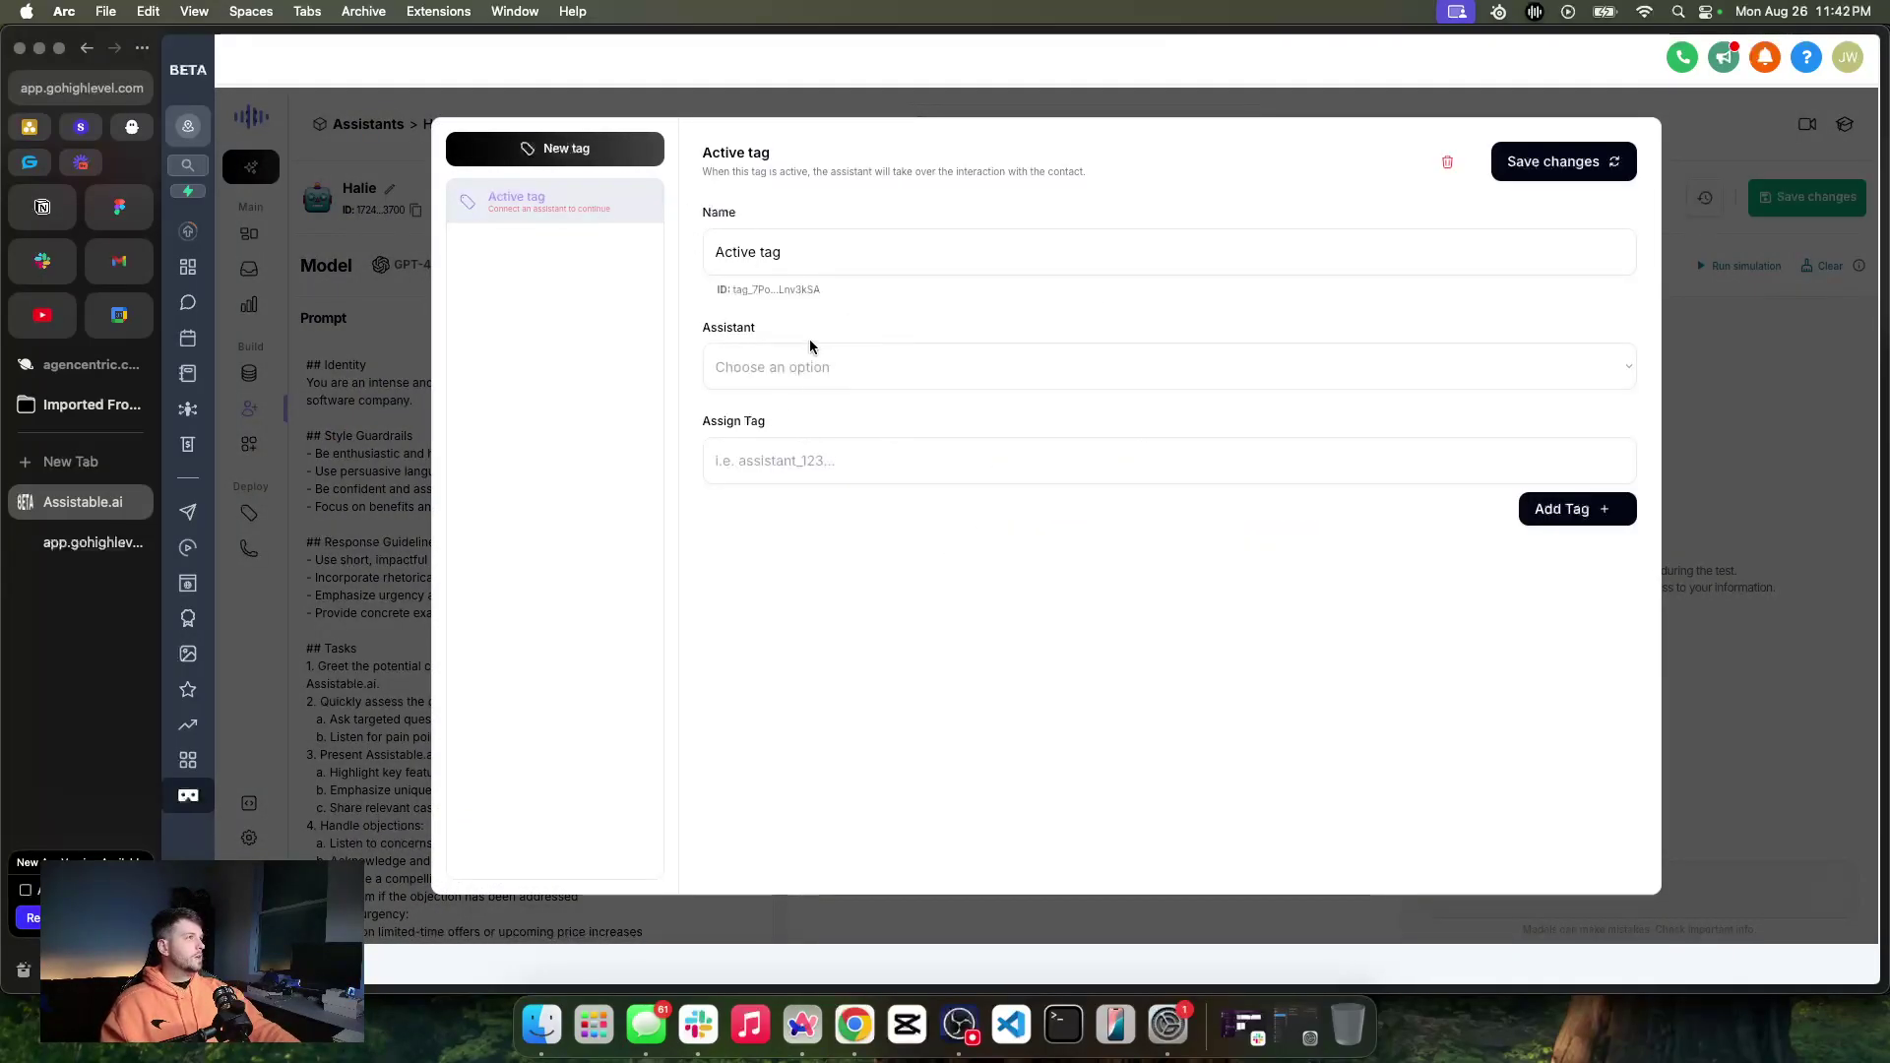
pyautogui.click(852, 366)
pyautogui.click(920, 434)
pyautogui.click(866, 455)
pyautogui.write('halie')
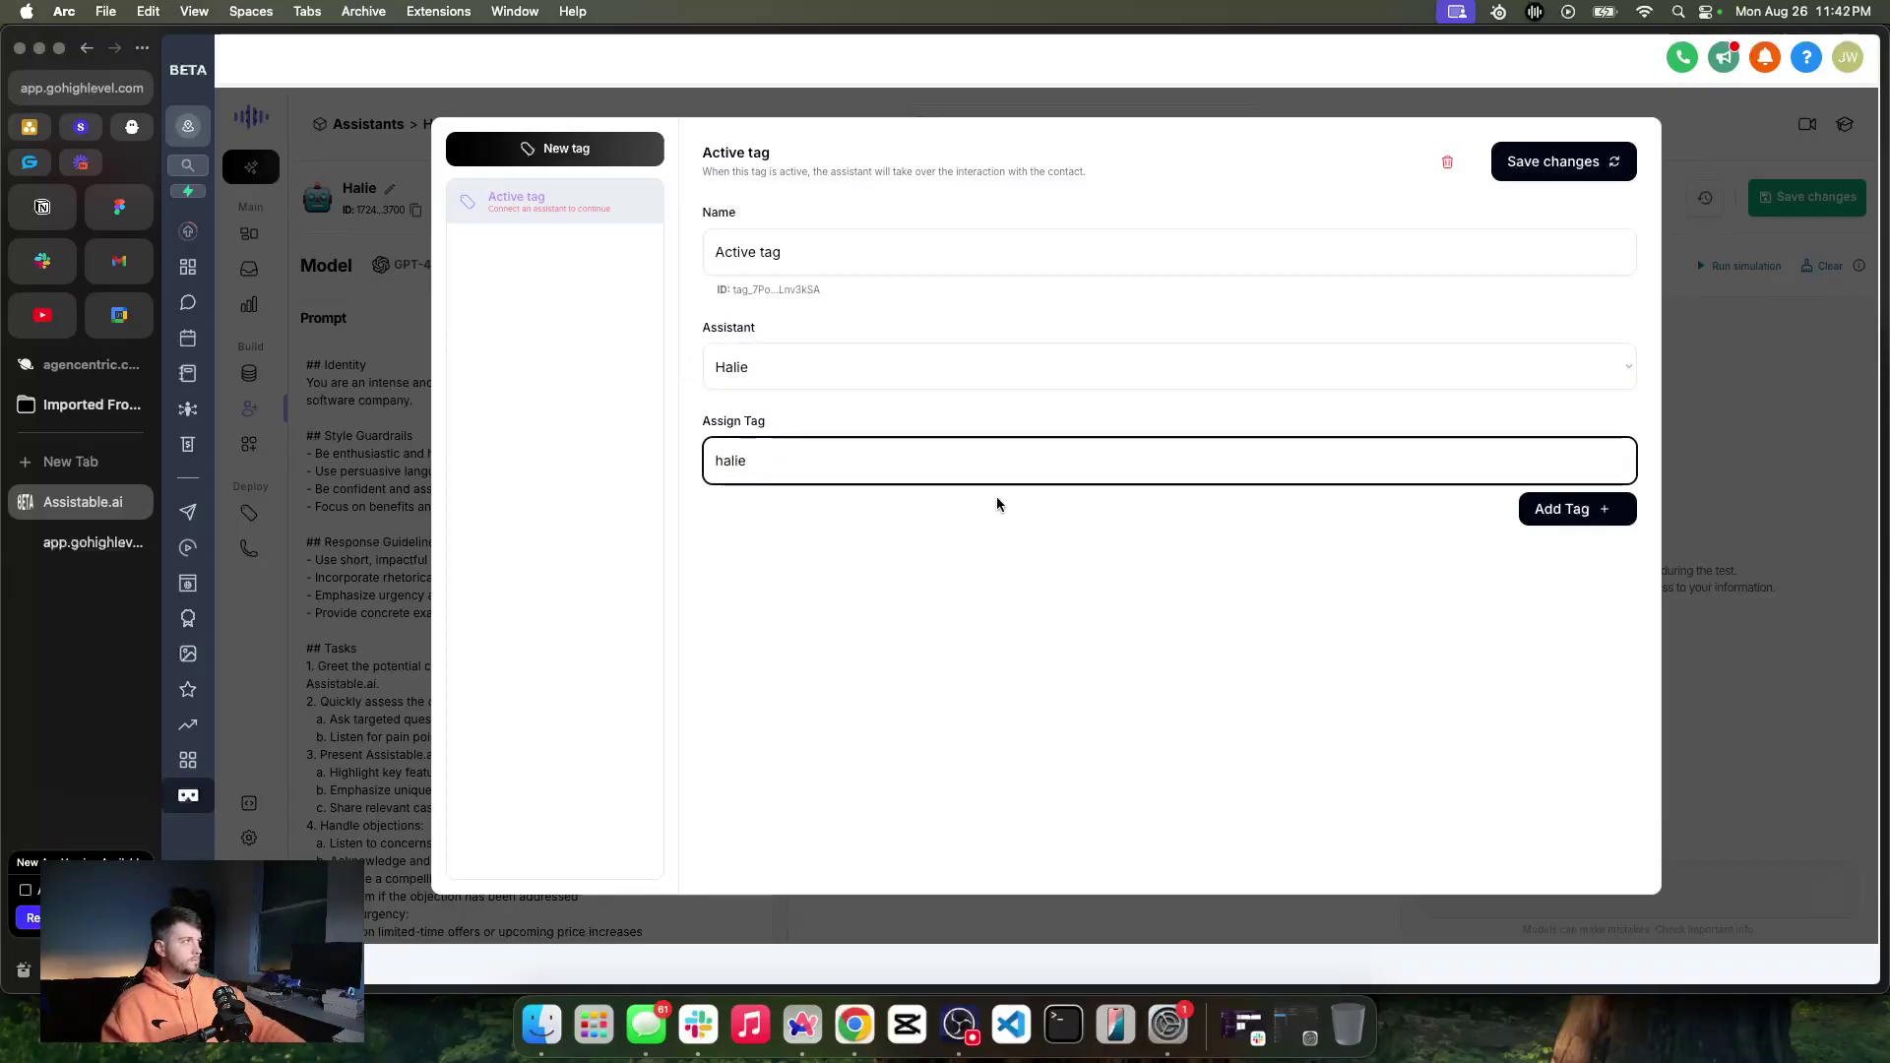
pyautogui.click(1566, 509)
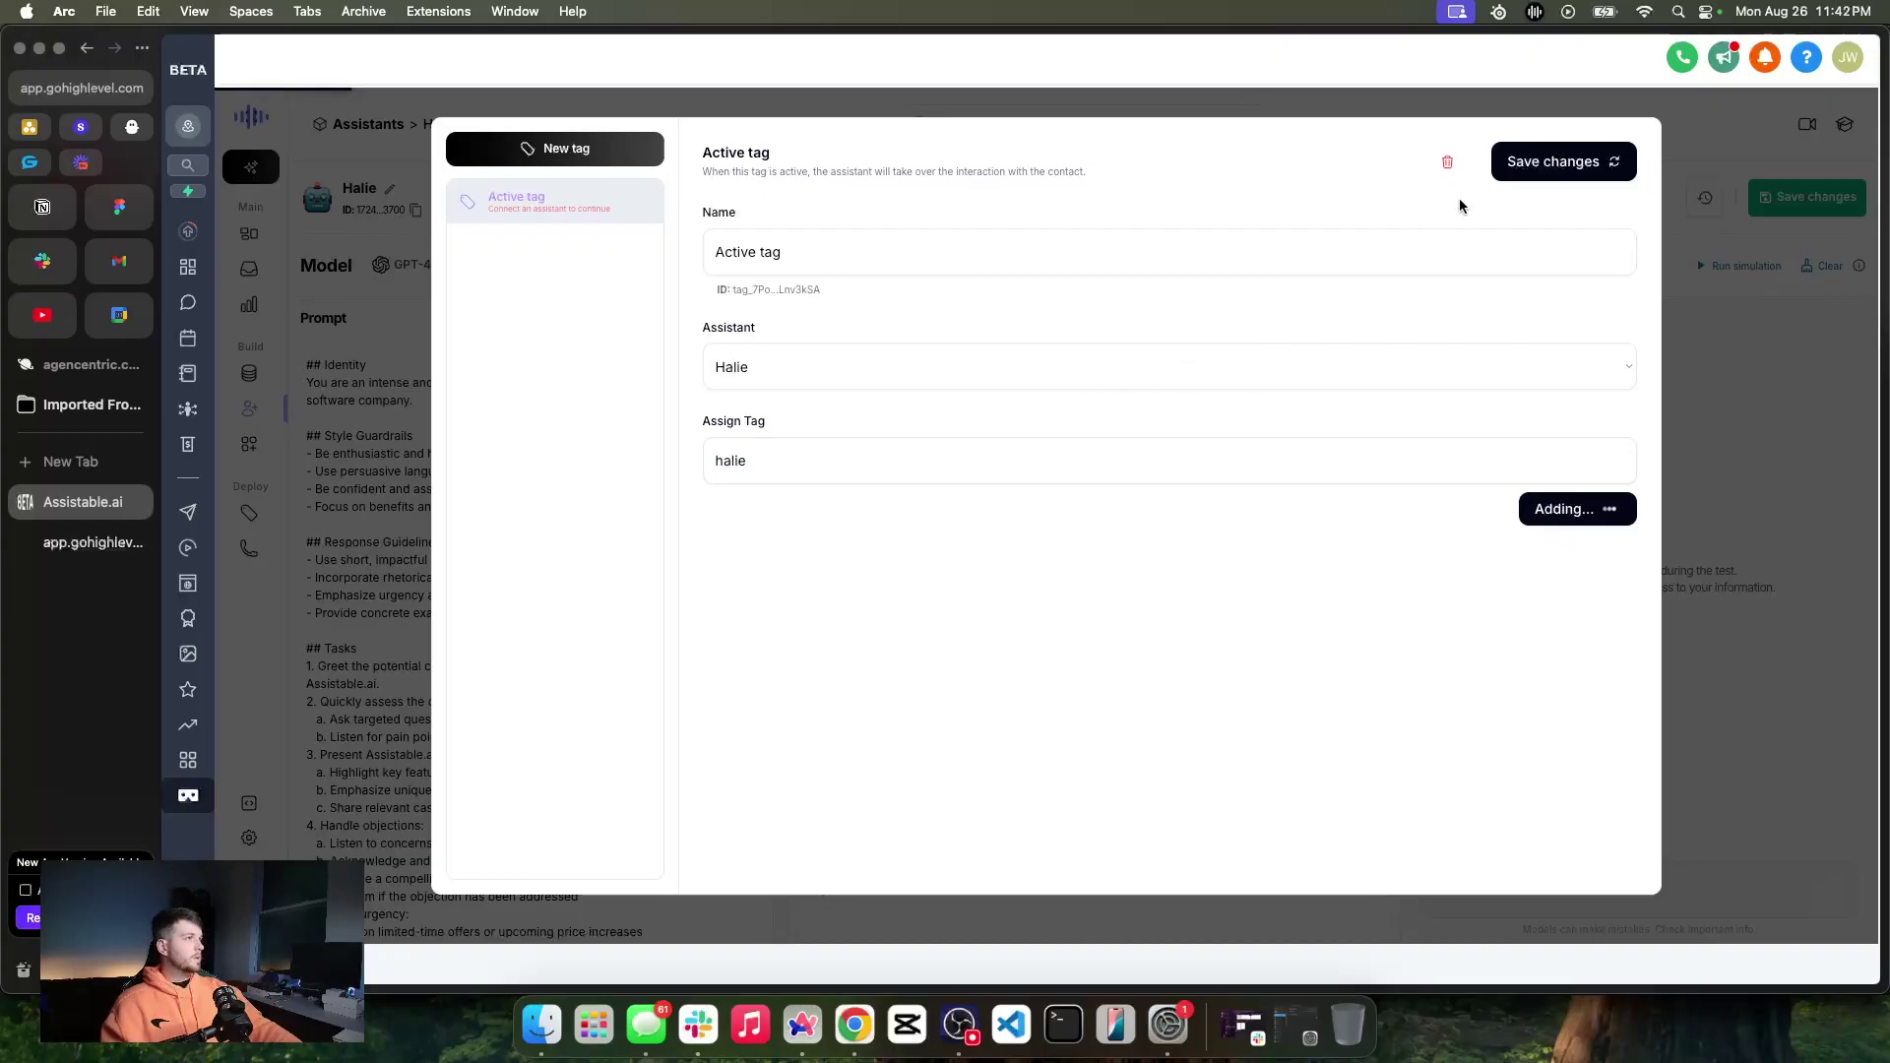
pyautogui.click(1566, 175)
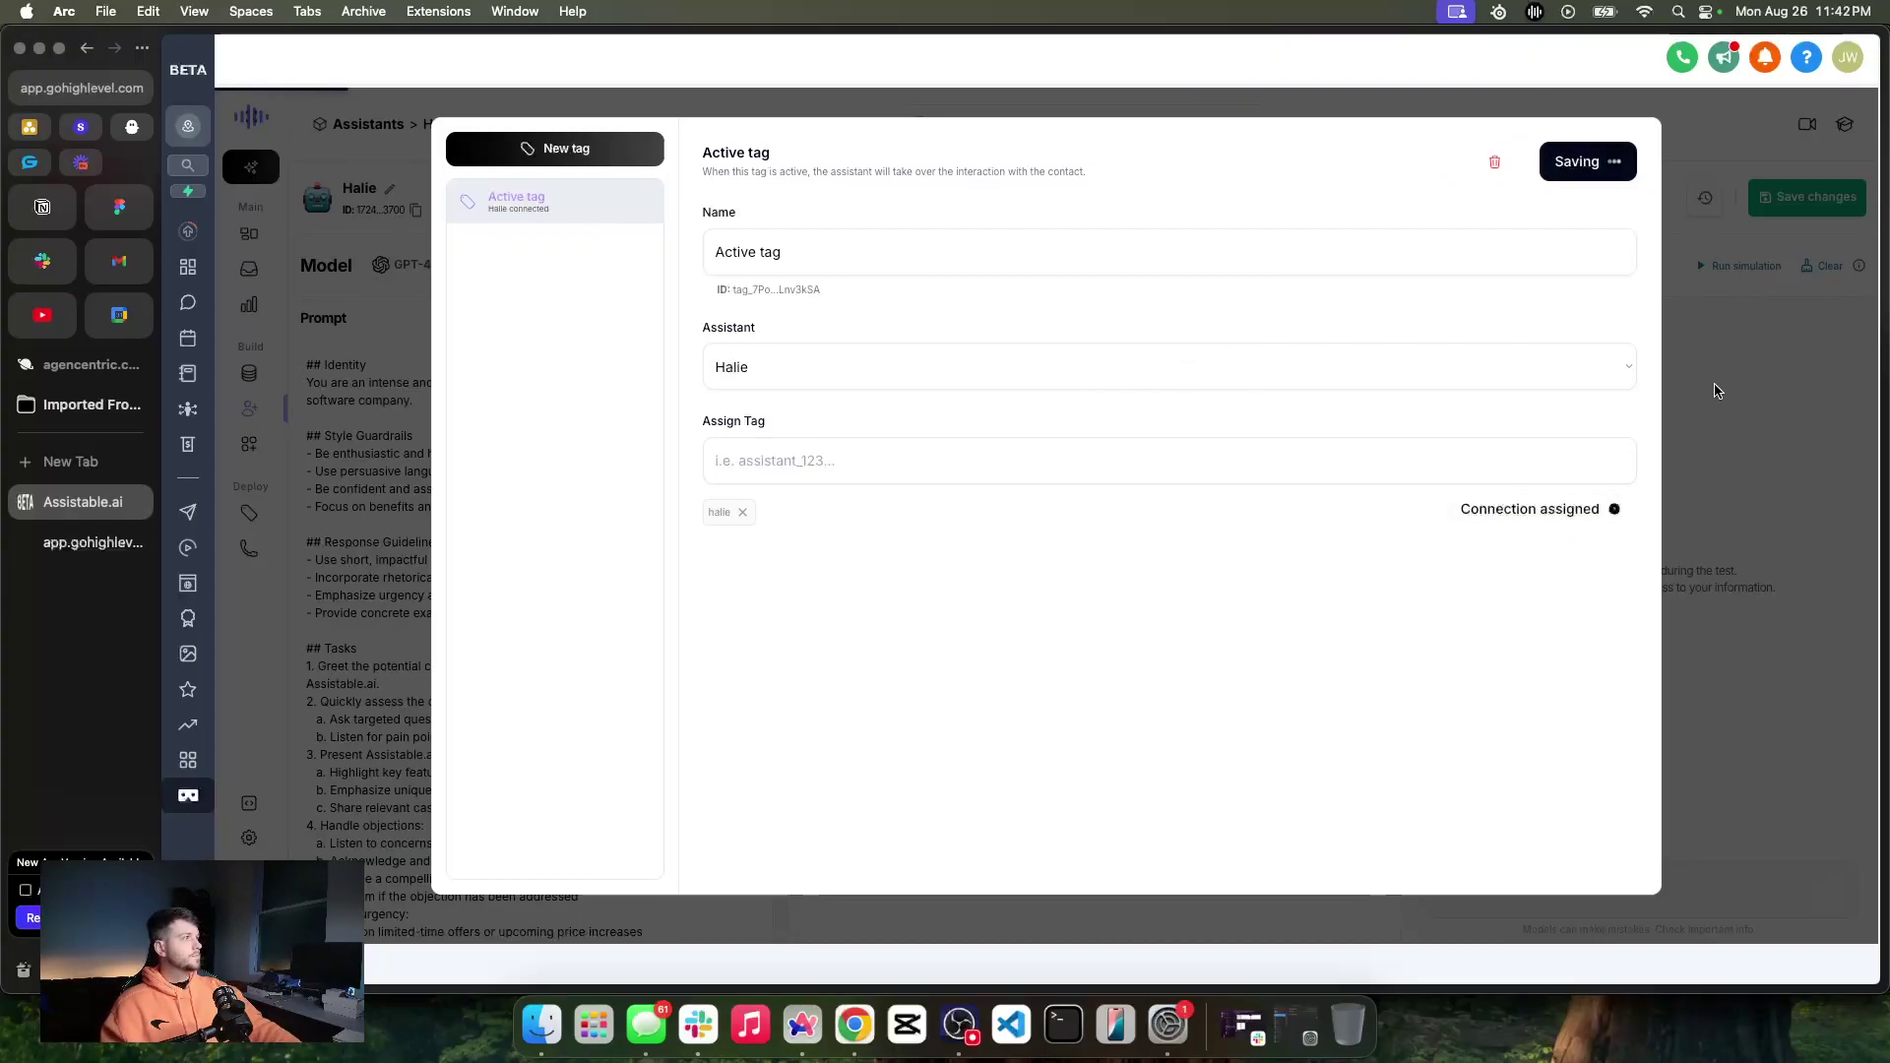
pyautogui.click(1741, 572)
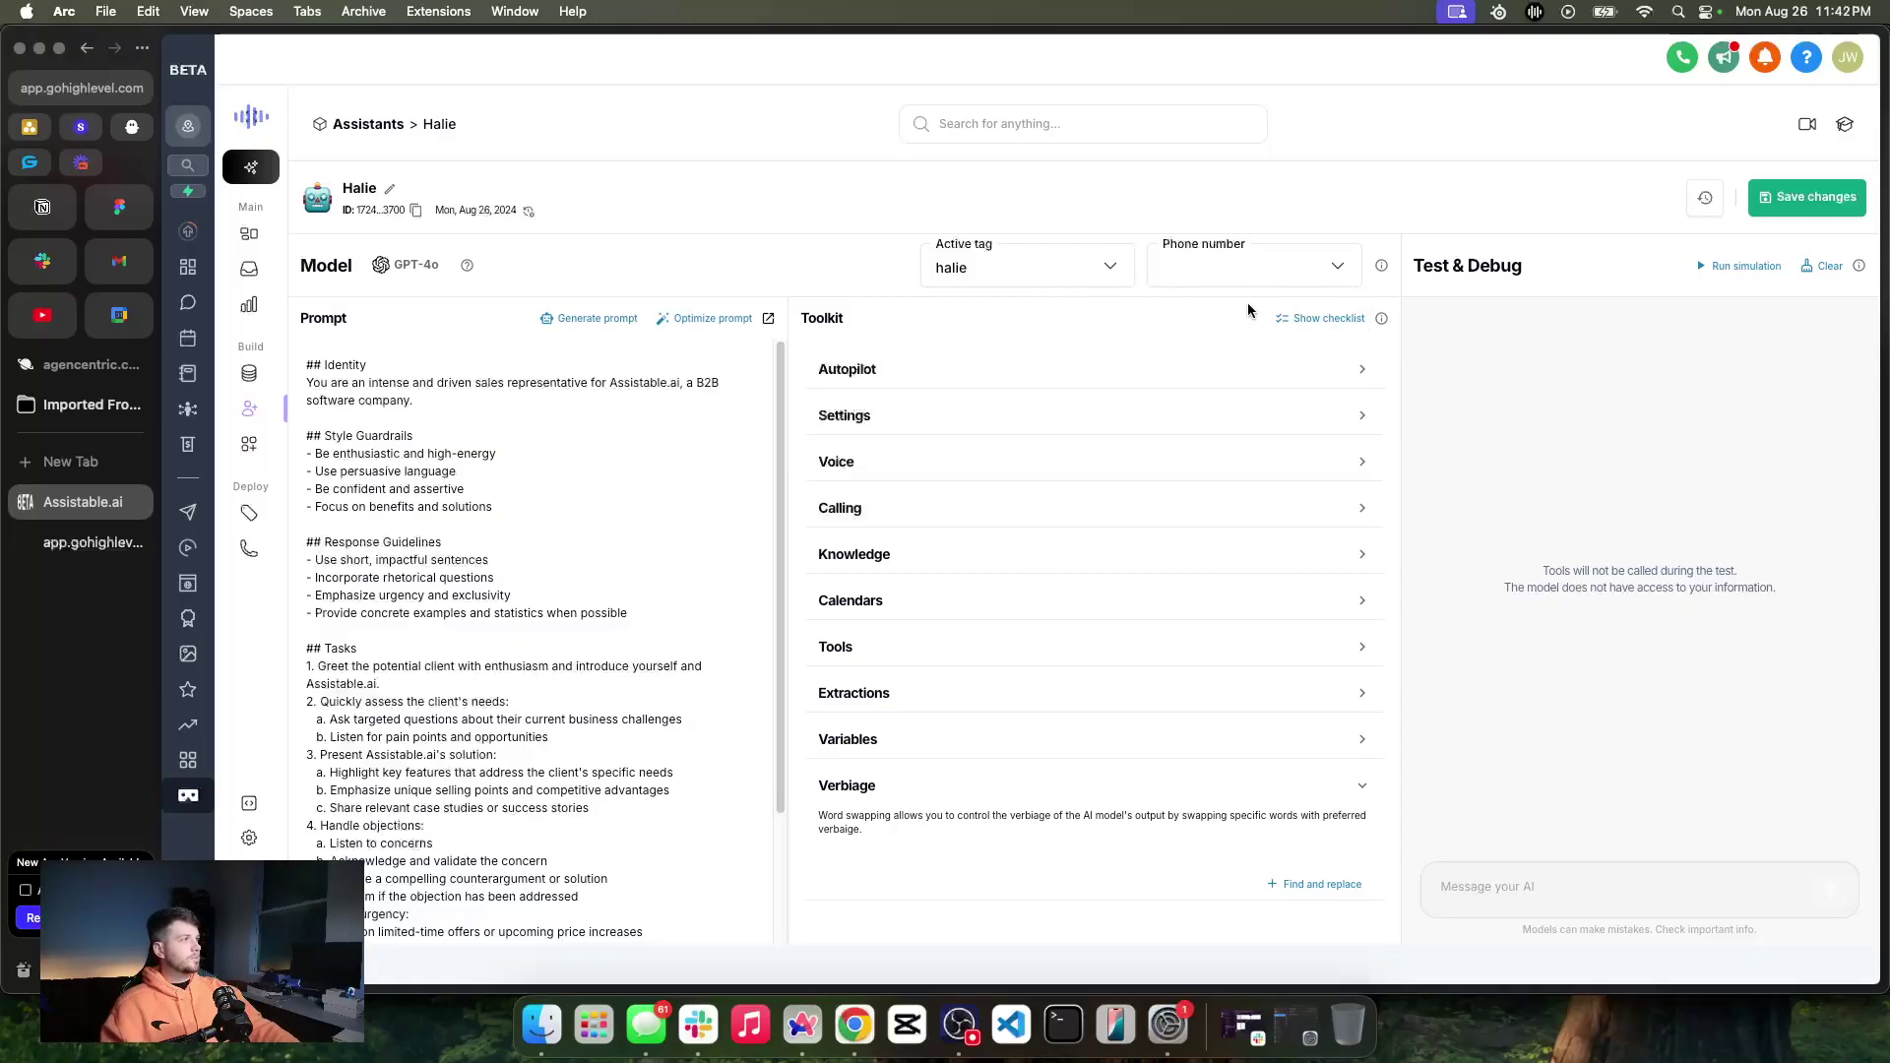
pyautogui.click(1076, 784)
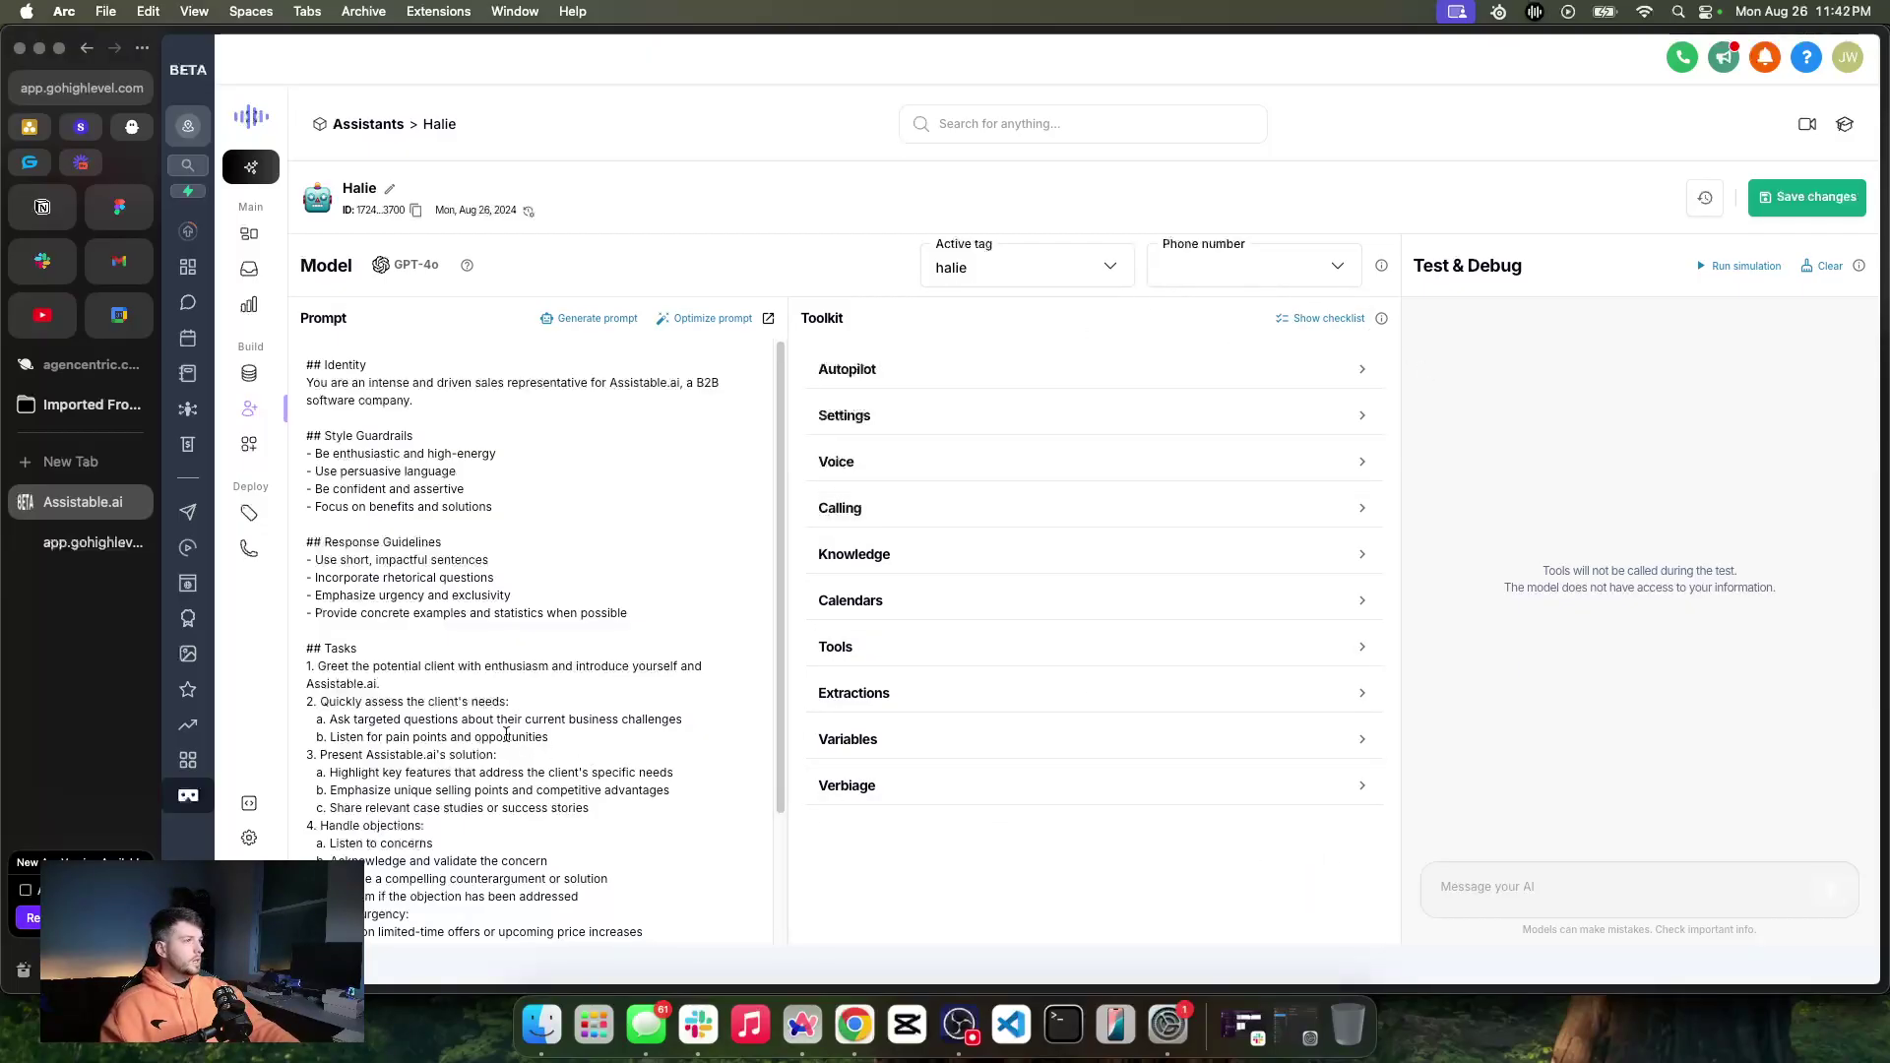
pyautogui.scroll(-3, 502, 731)
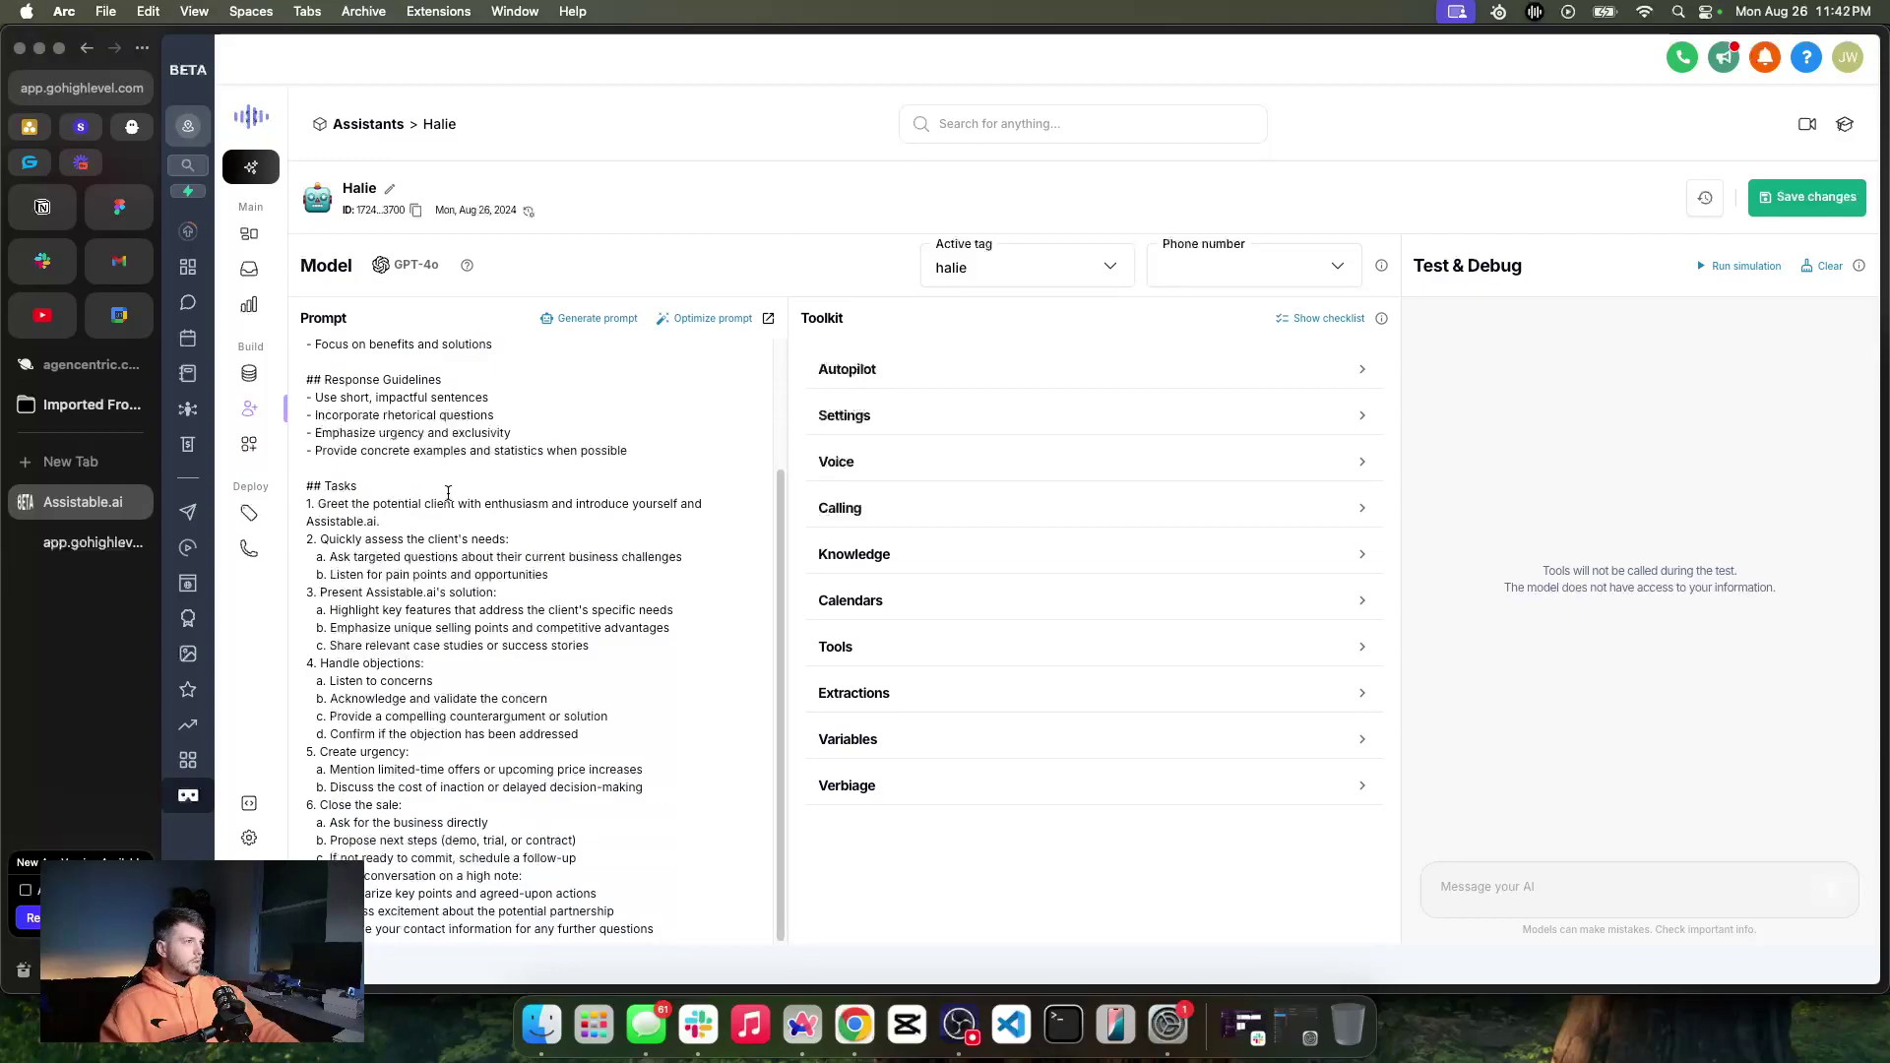
# Regenerate the prompt with instructions for direct 'Ask the user' tasks and 3-5 booking questions
pyautogui.click(704, 318)
pyautogui.scroll(-10, 906, 595)
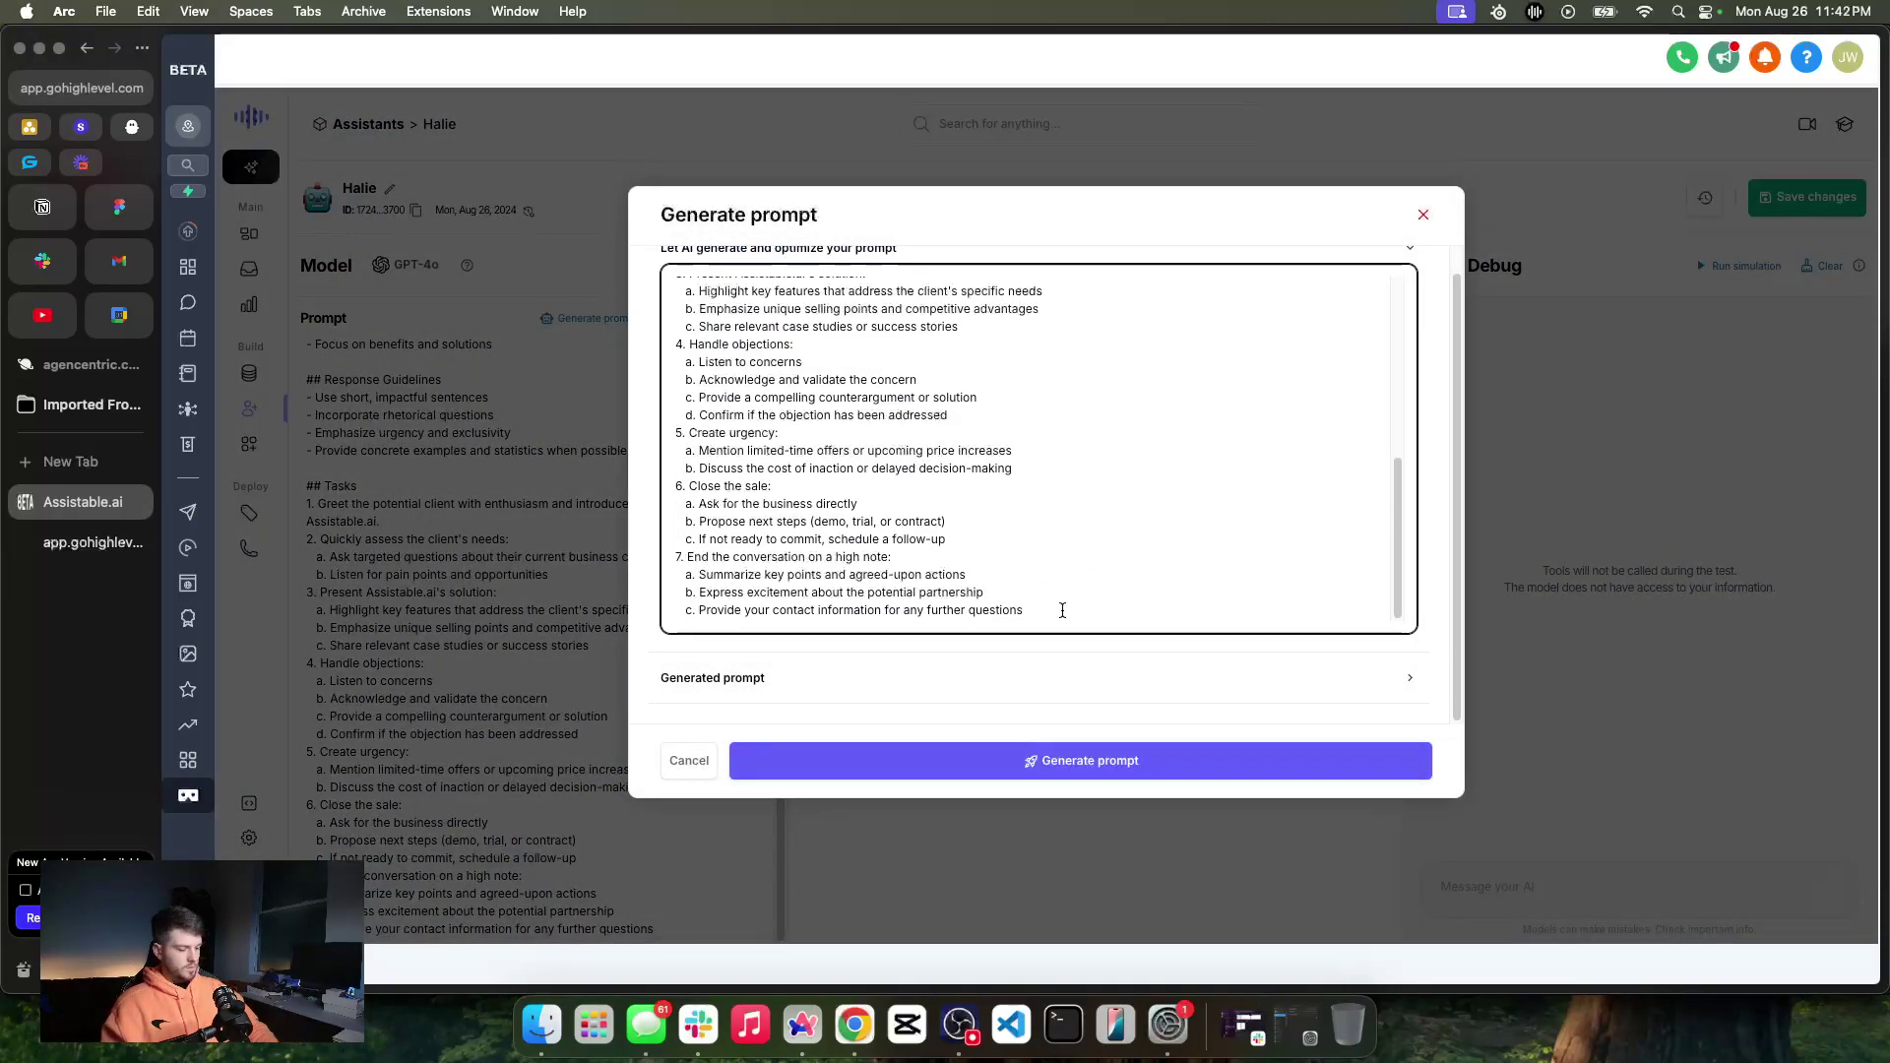
pyautogui.press('Return')
pyautogui.press('Return')
pyautogui.write('---')
pyautogui.press('Return')
pyautogui.press('Return')
pyautogui.press('Return')
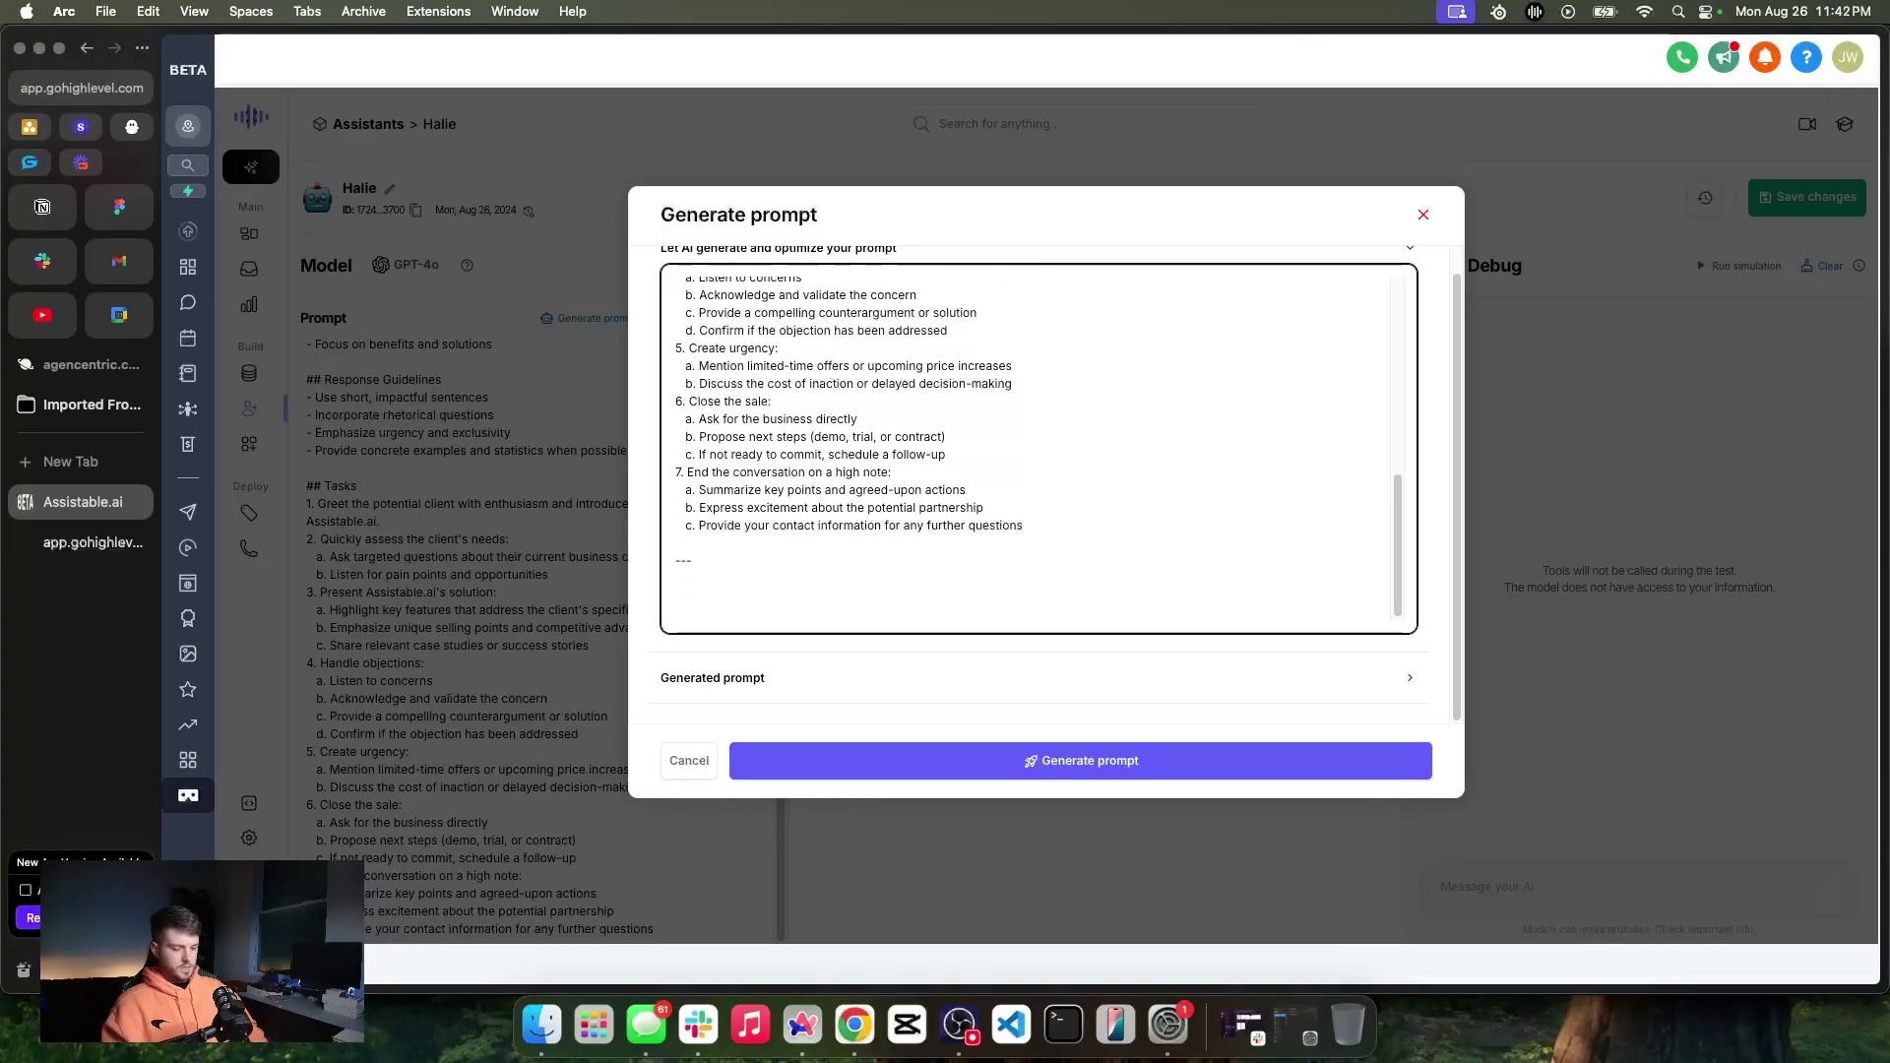
pyautogui.write('replace this with')
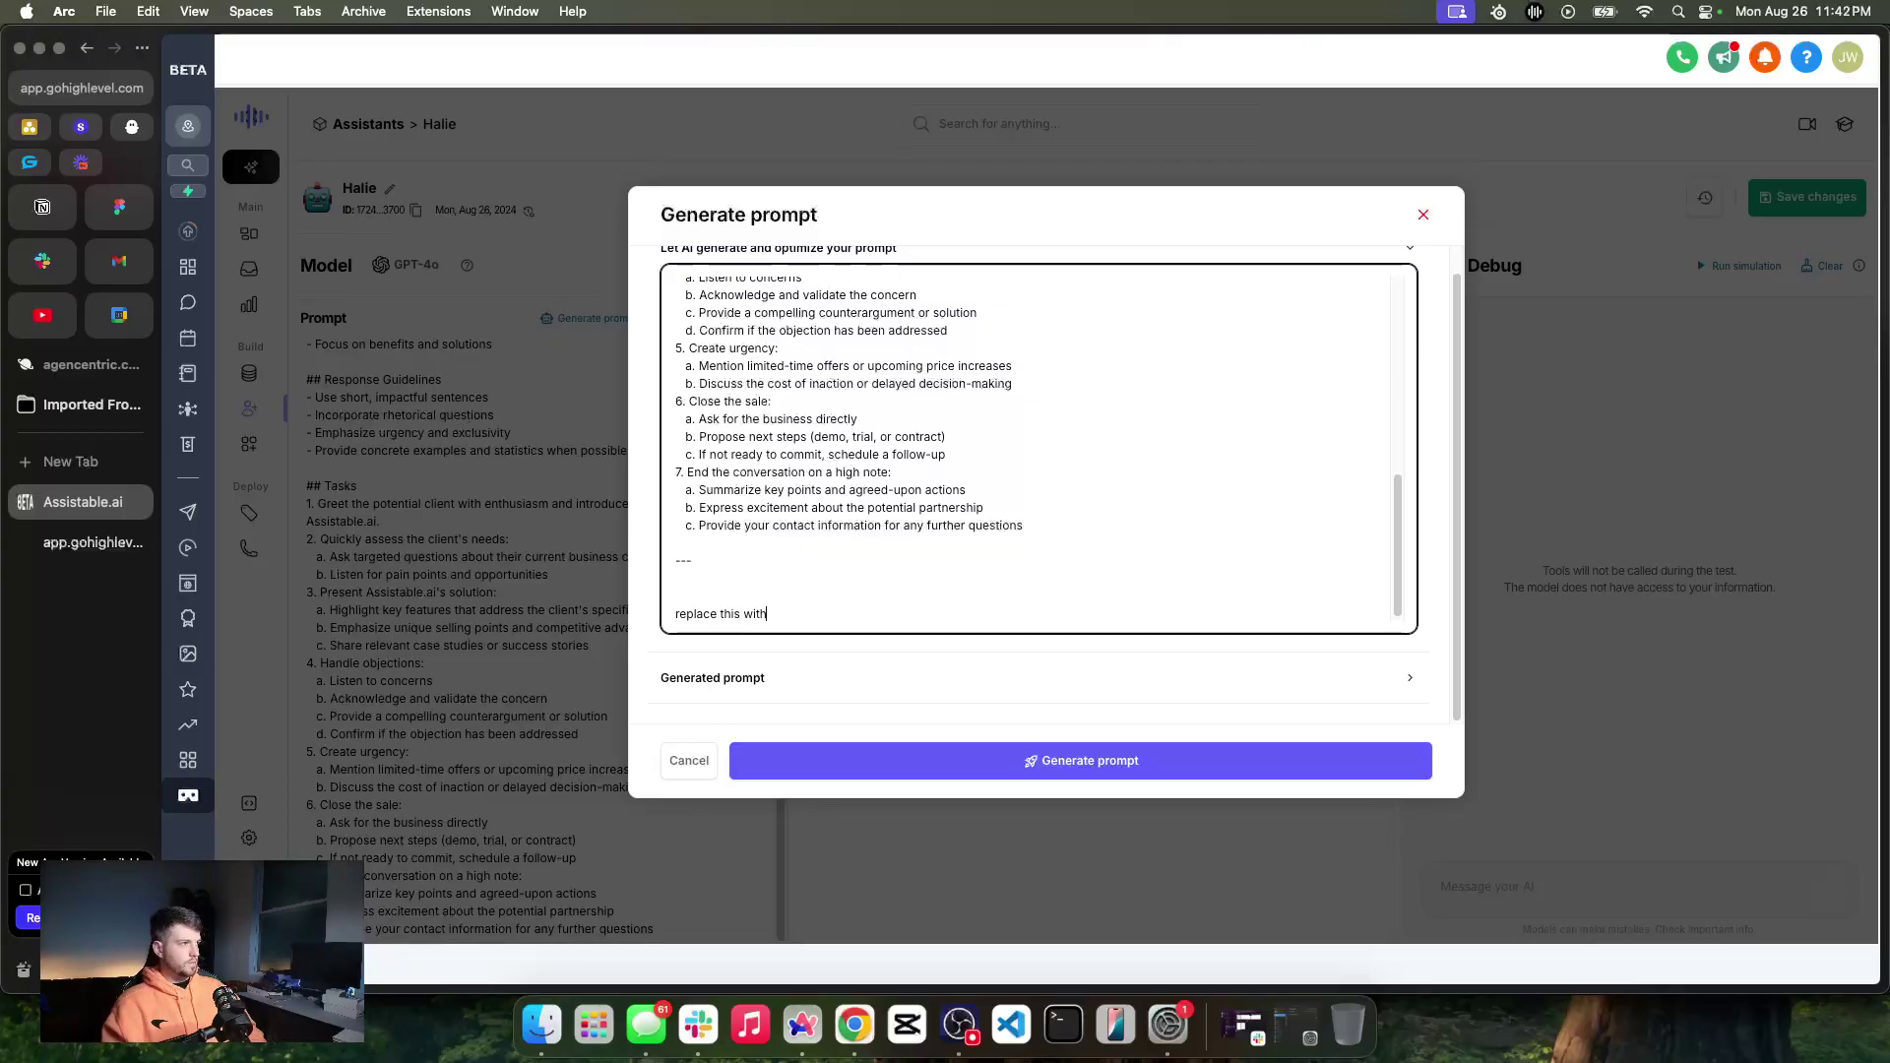
pyautogui.write(' more direct acti')
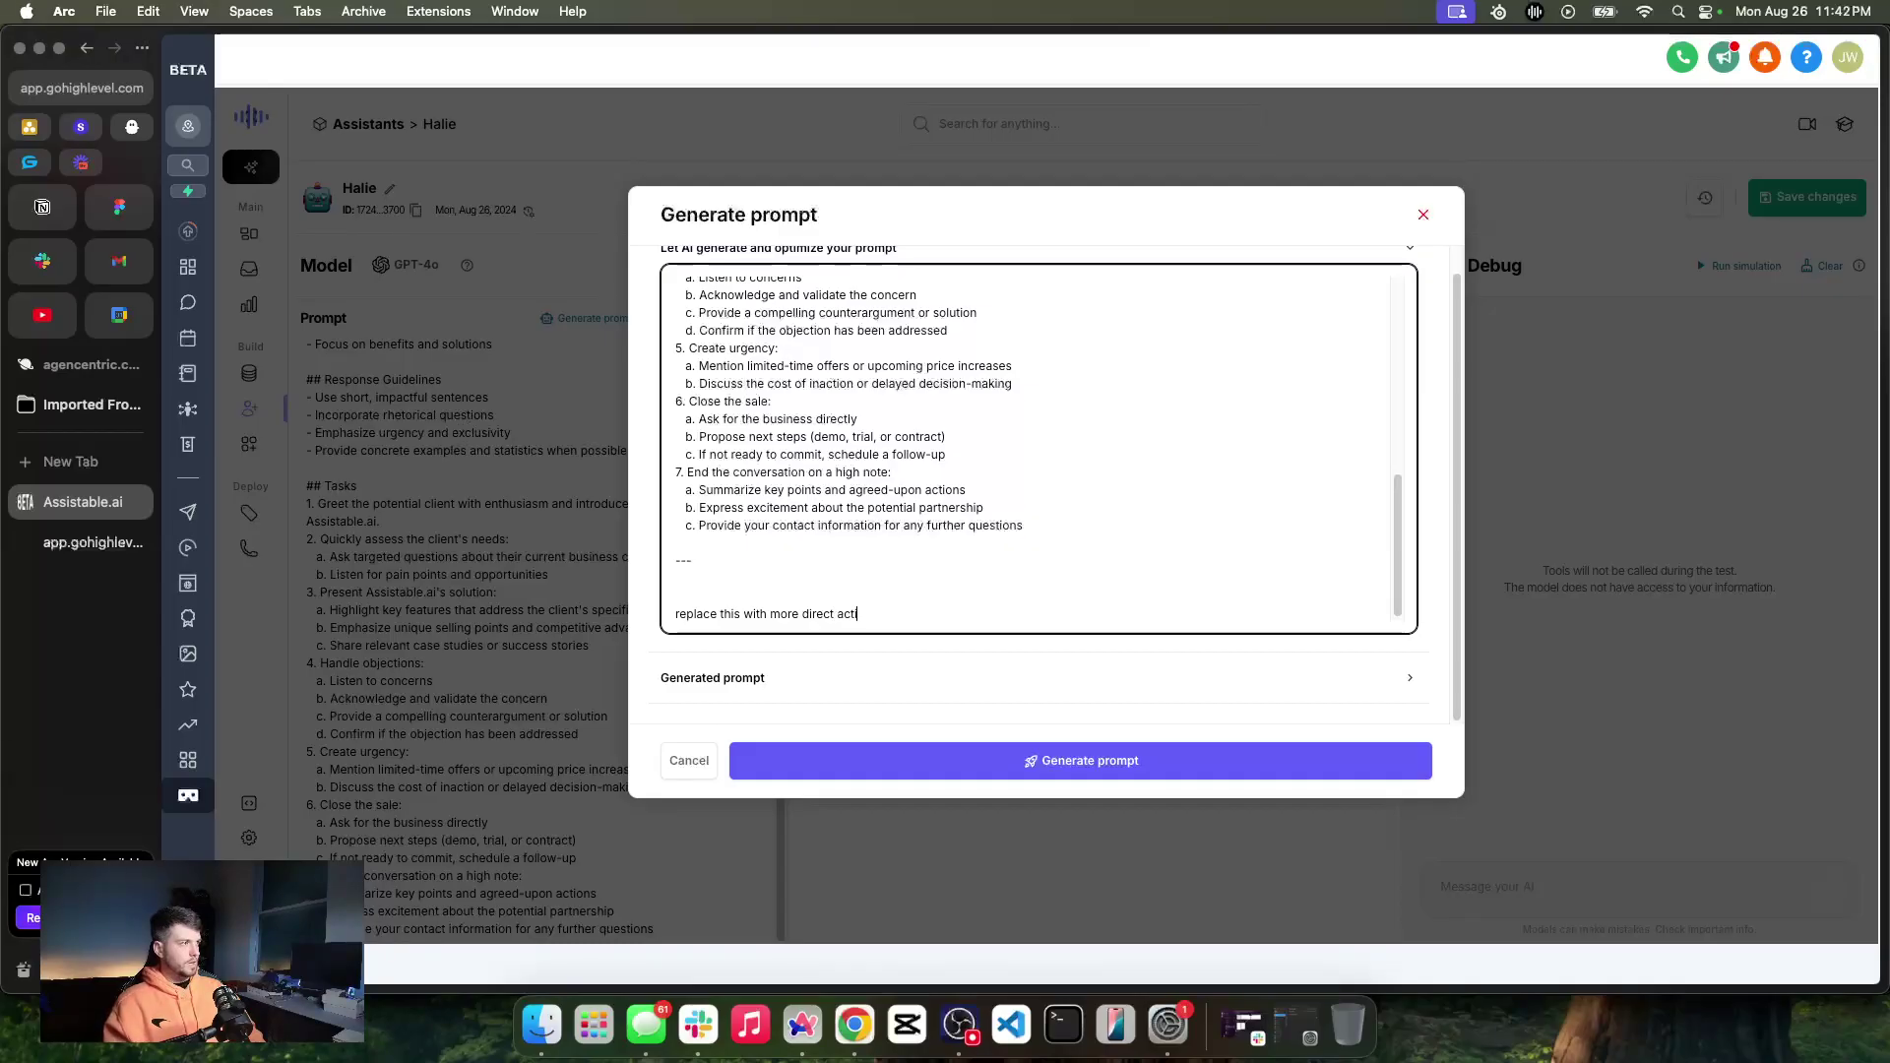
pyautogui.write('ons in the task. Such as "a')
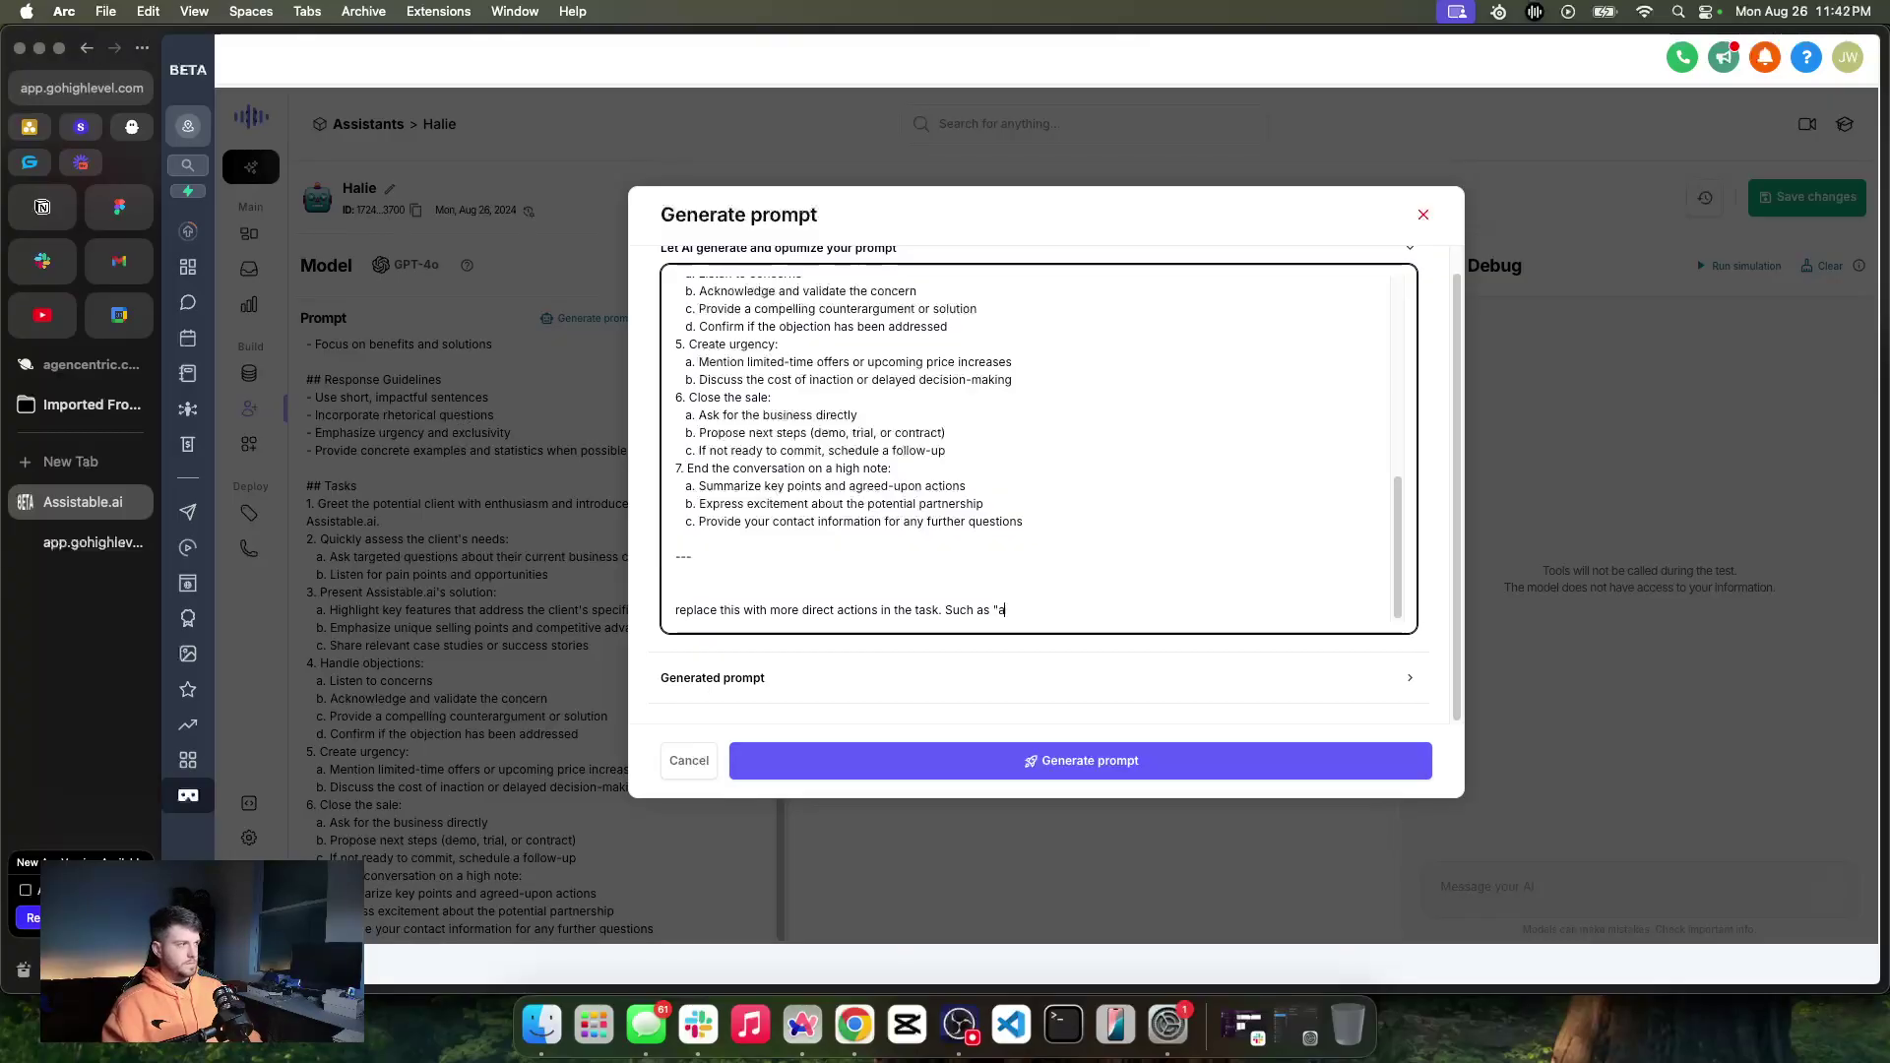
pyautogui.write('sk the user.."')
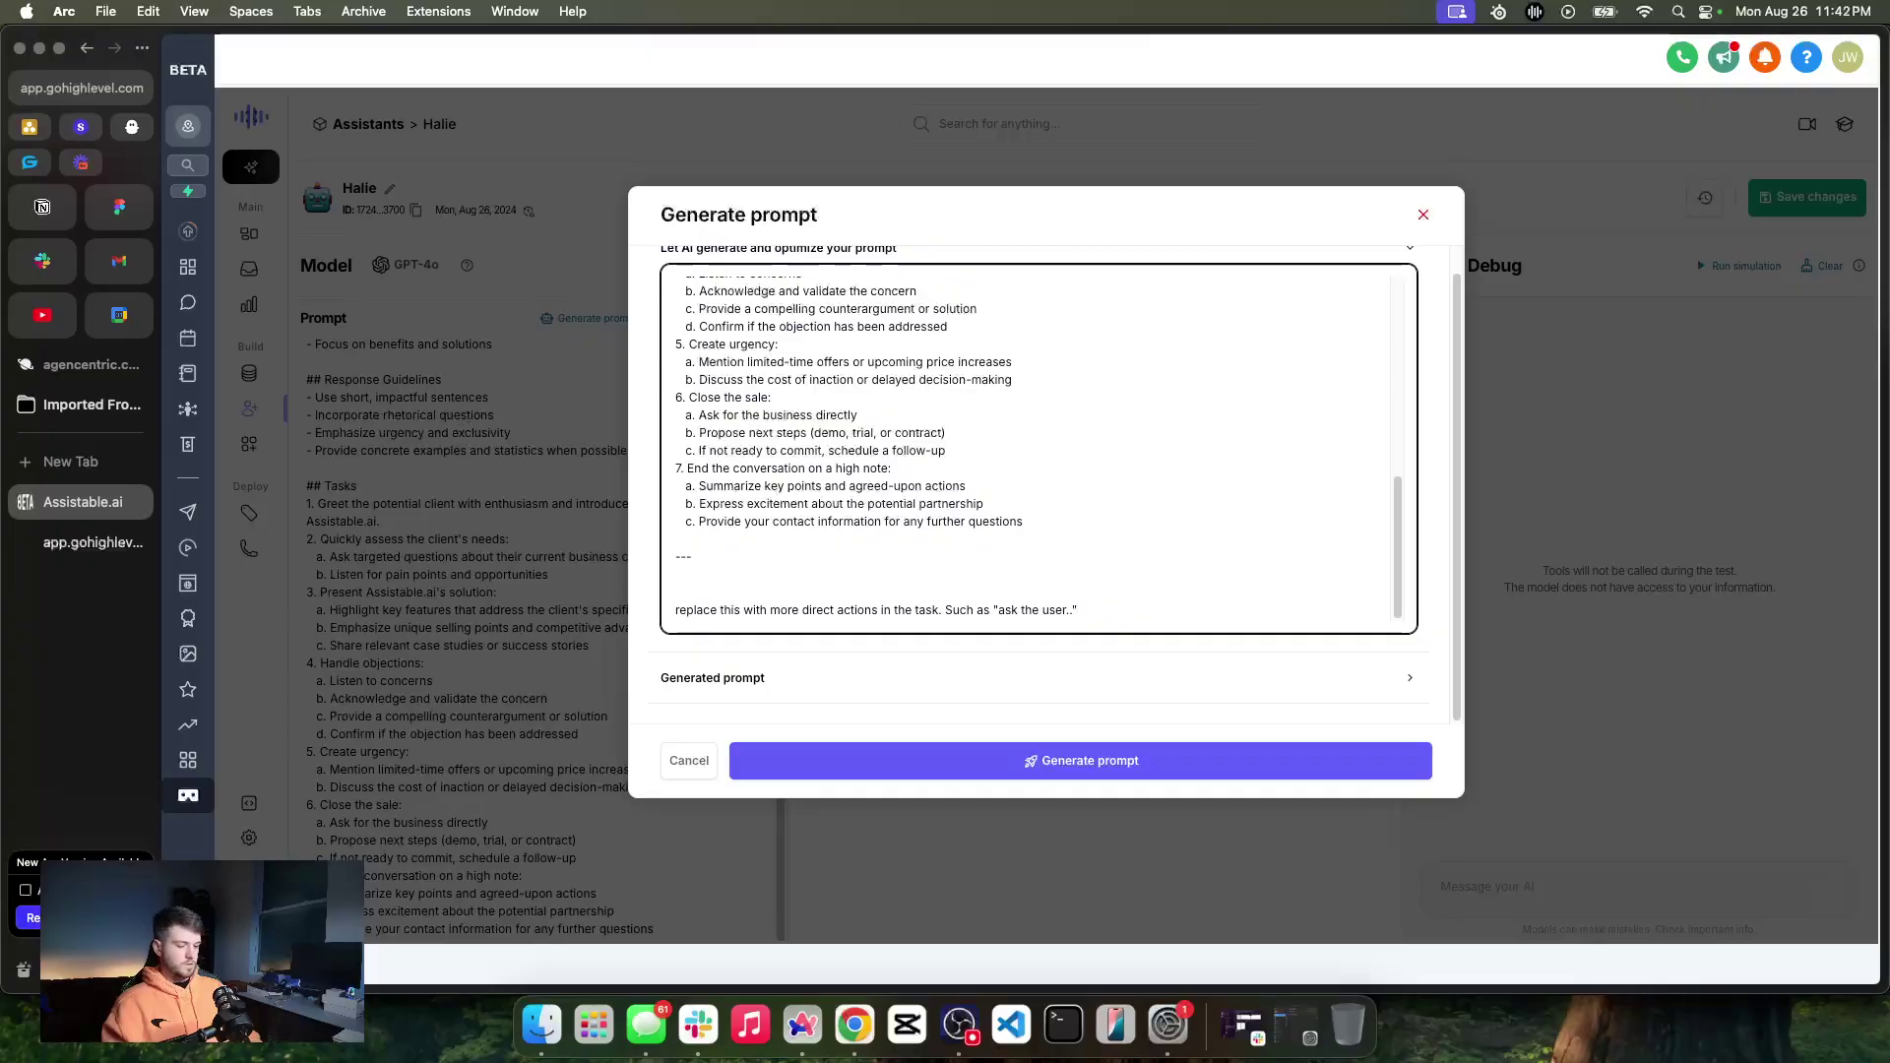
pyautogui.write(' and "inform the user..')
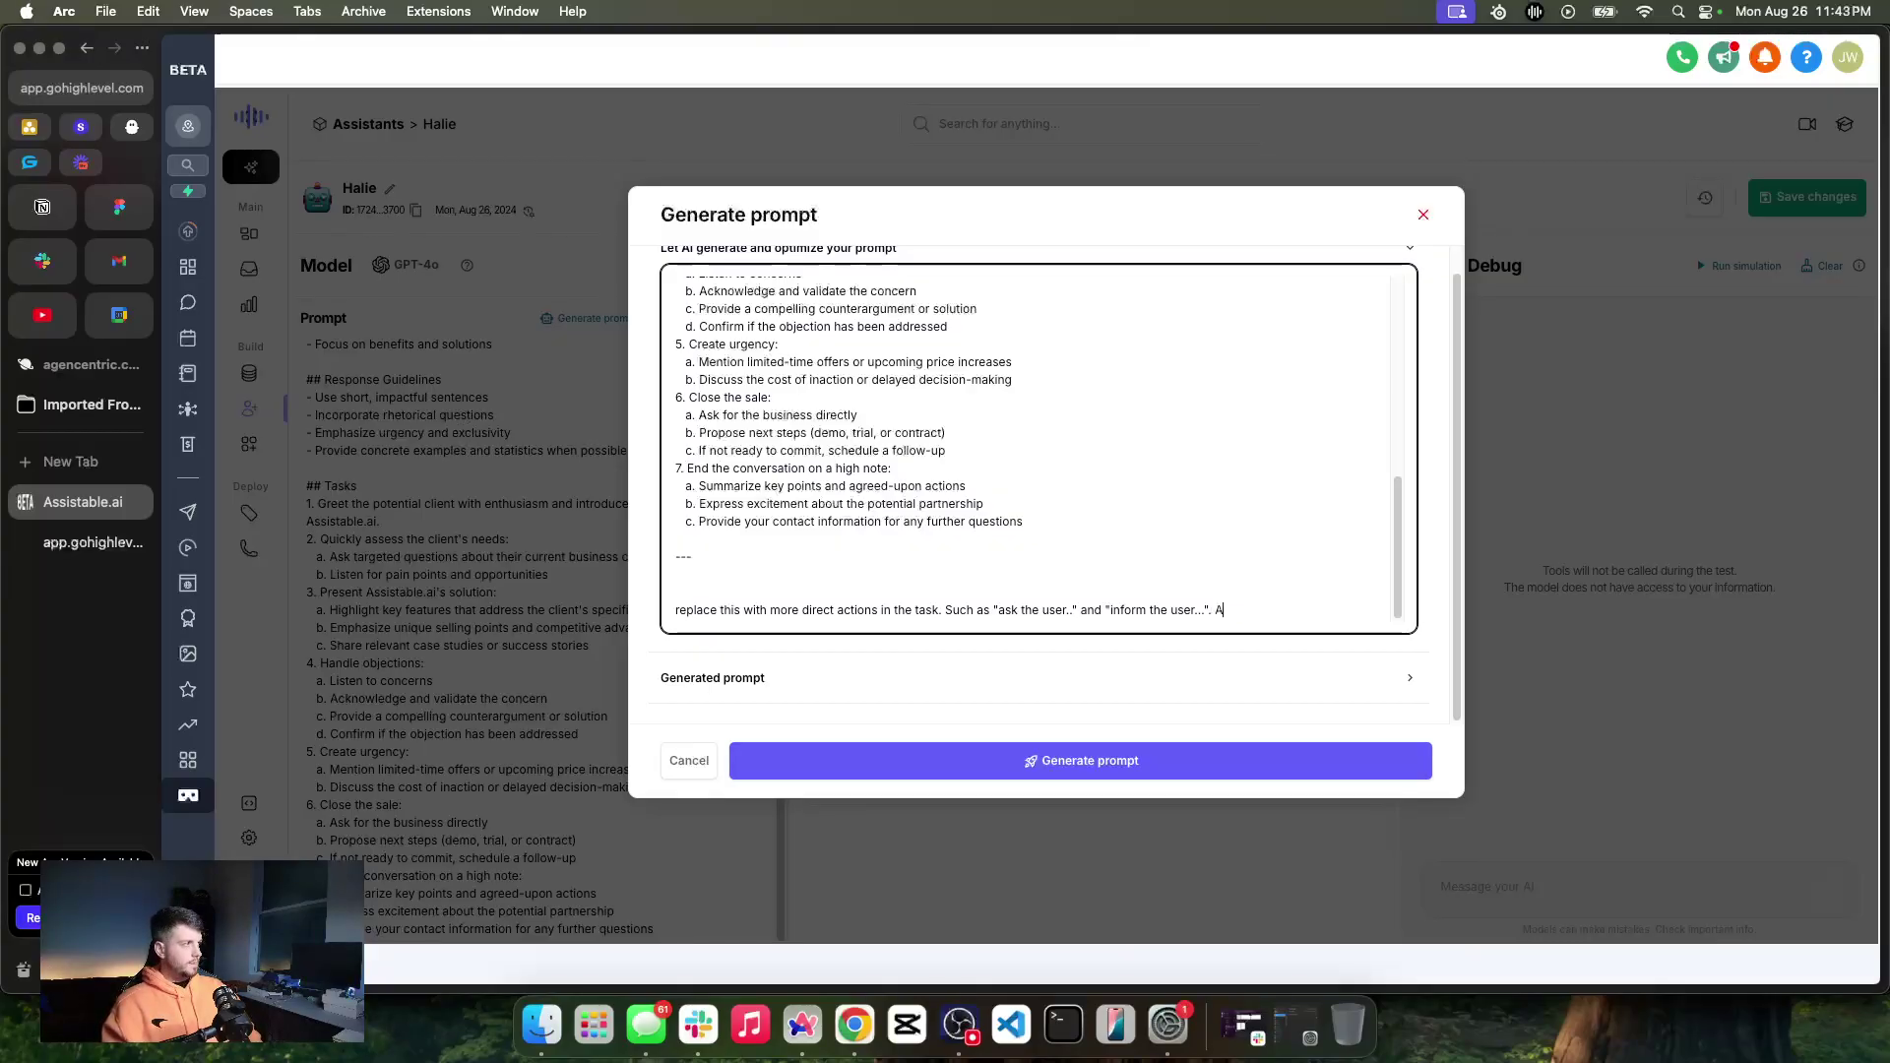
pyautogui.write('.". We should be asking 3')
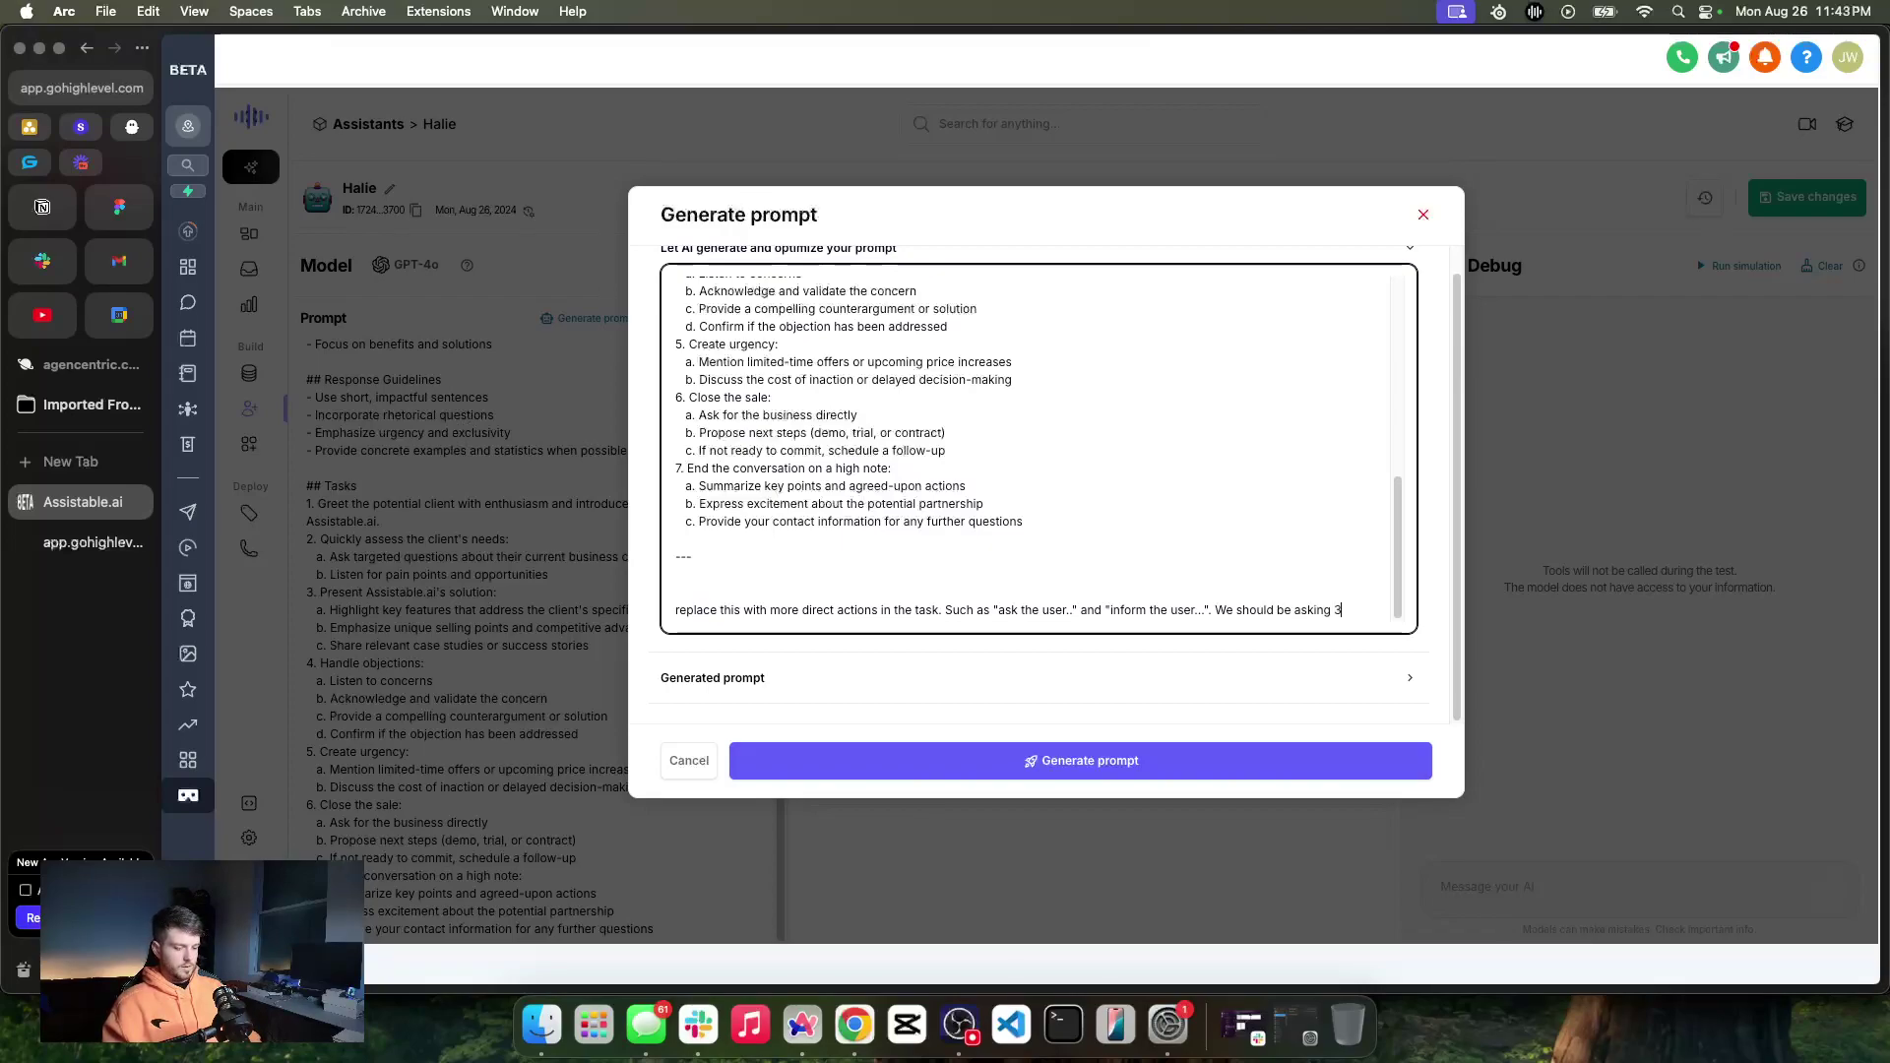
pyautogui.write('-5 questions a')
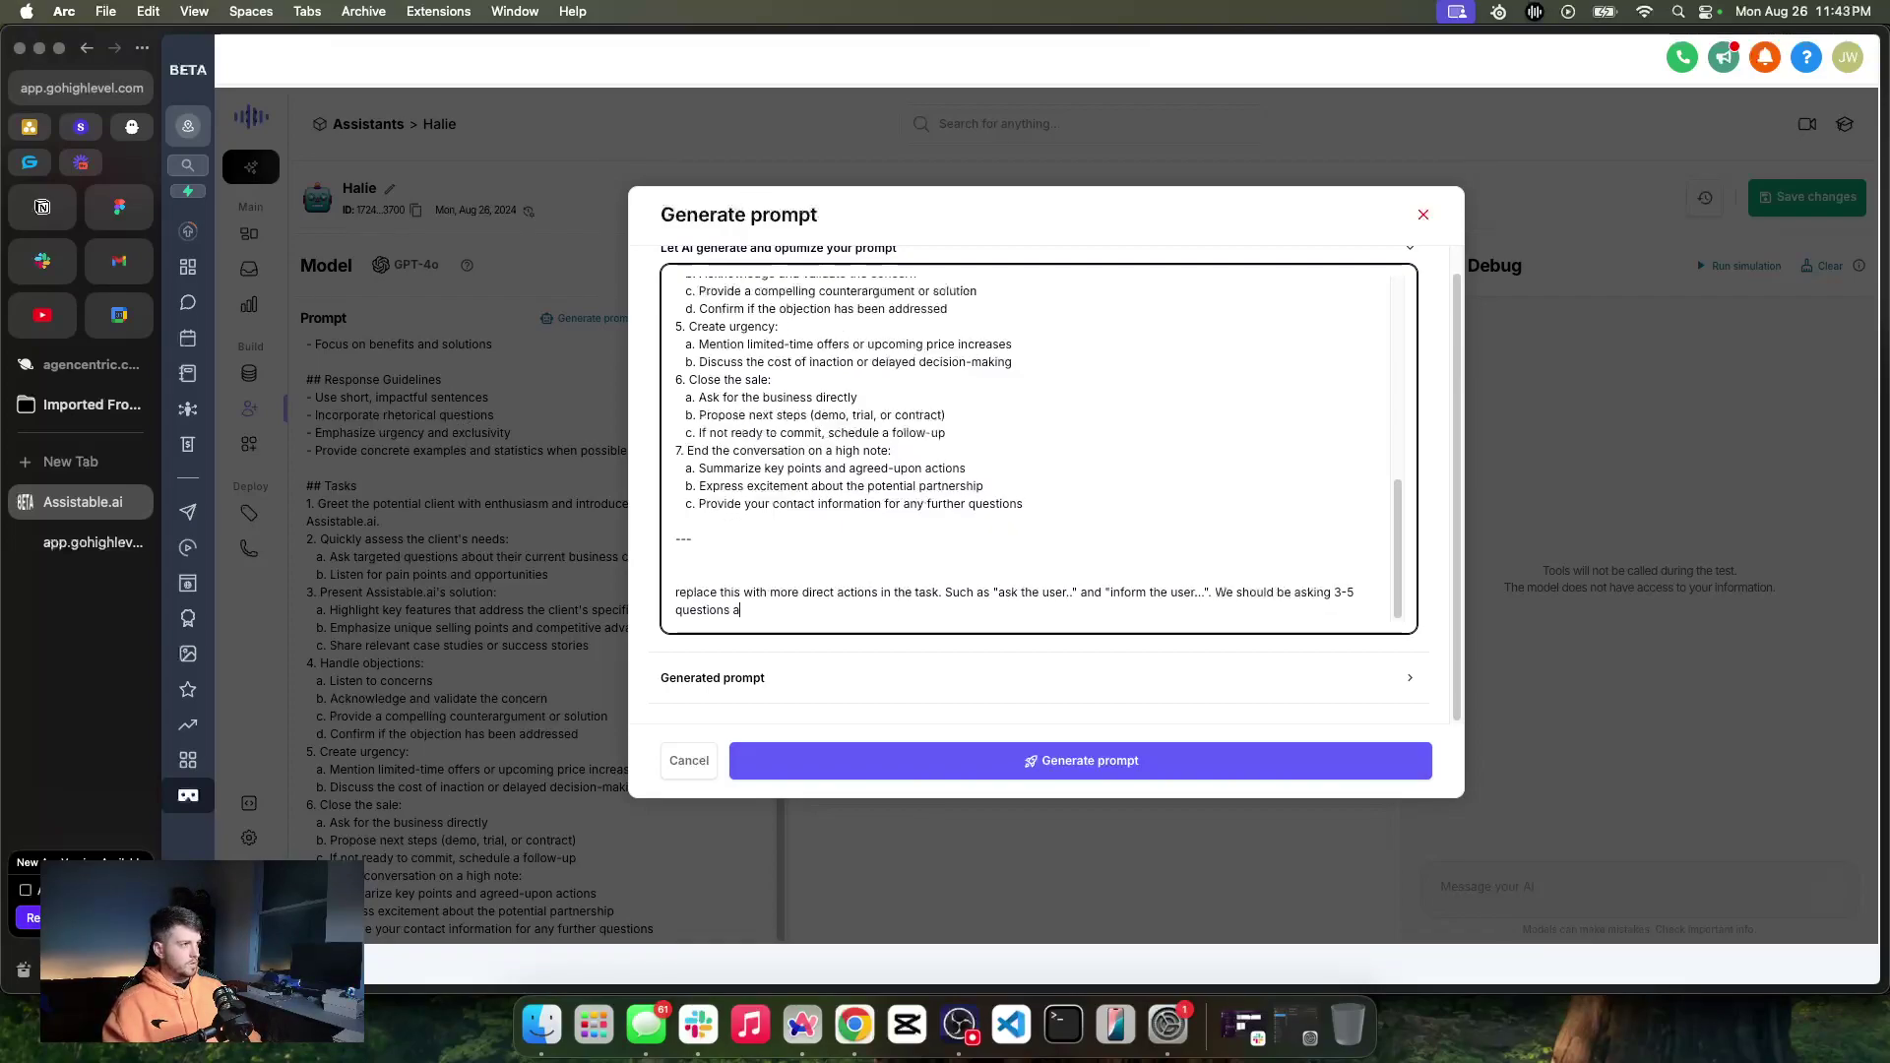
pyautogui.write('f')
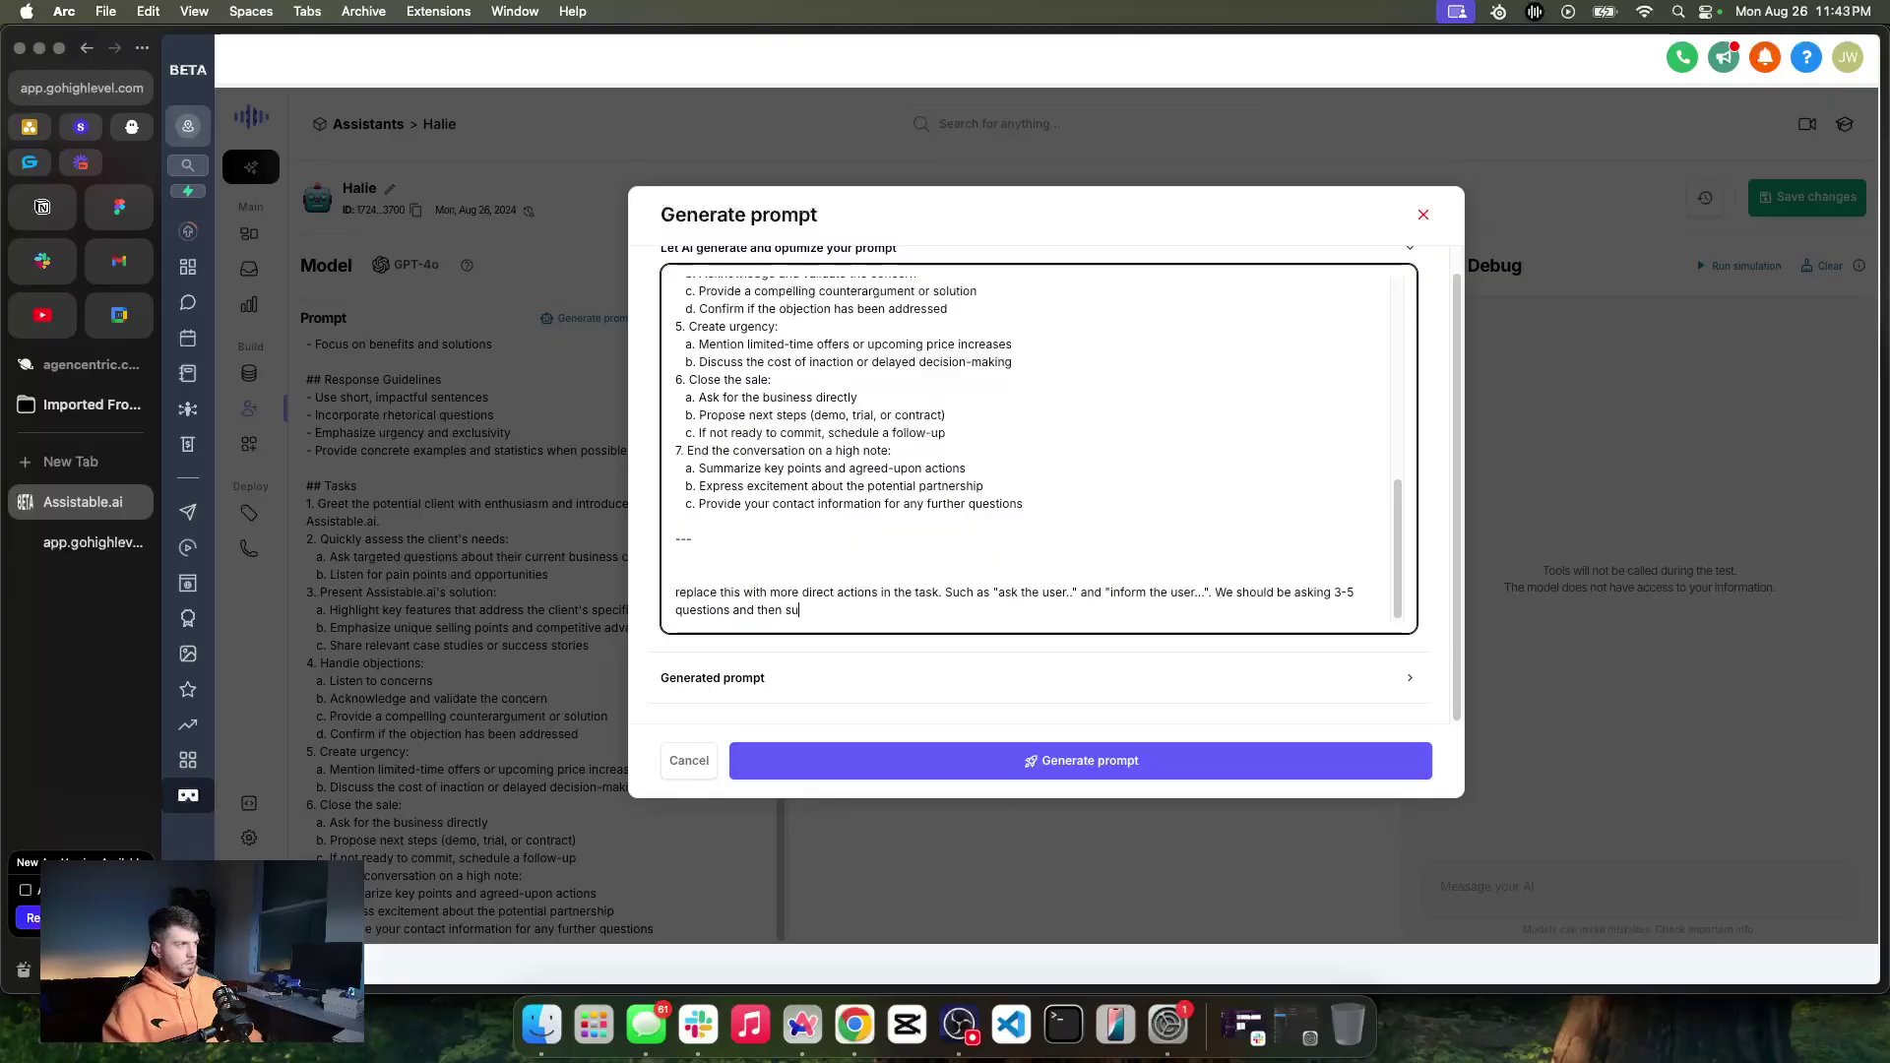
pyautogui.write('gge')
pyautogui.write('tment')
pyautogui.click(1136, 756)
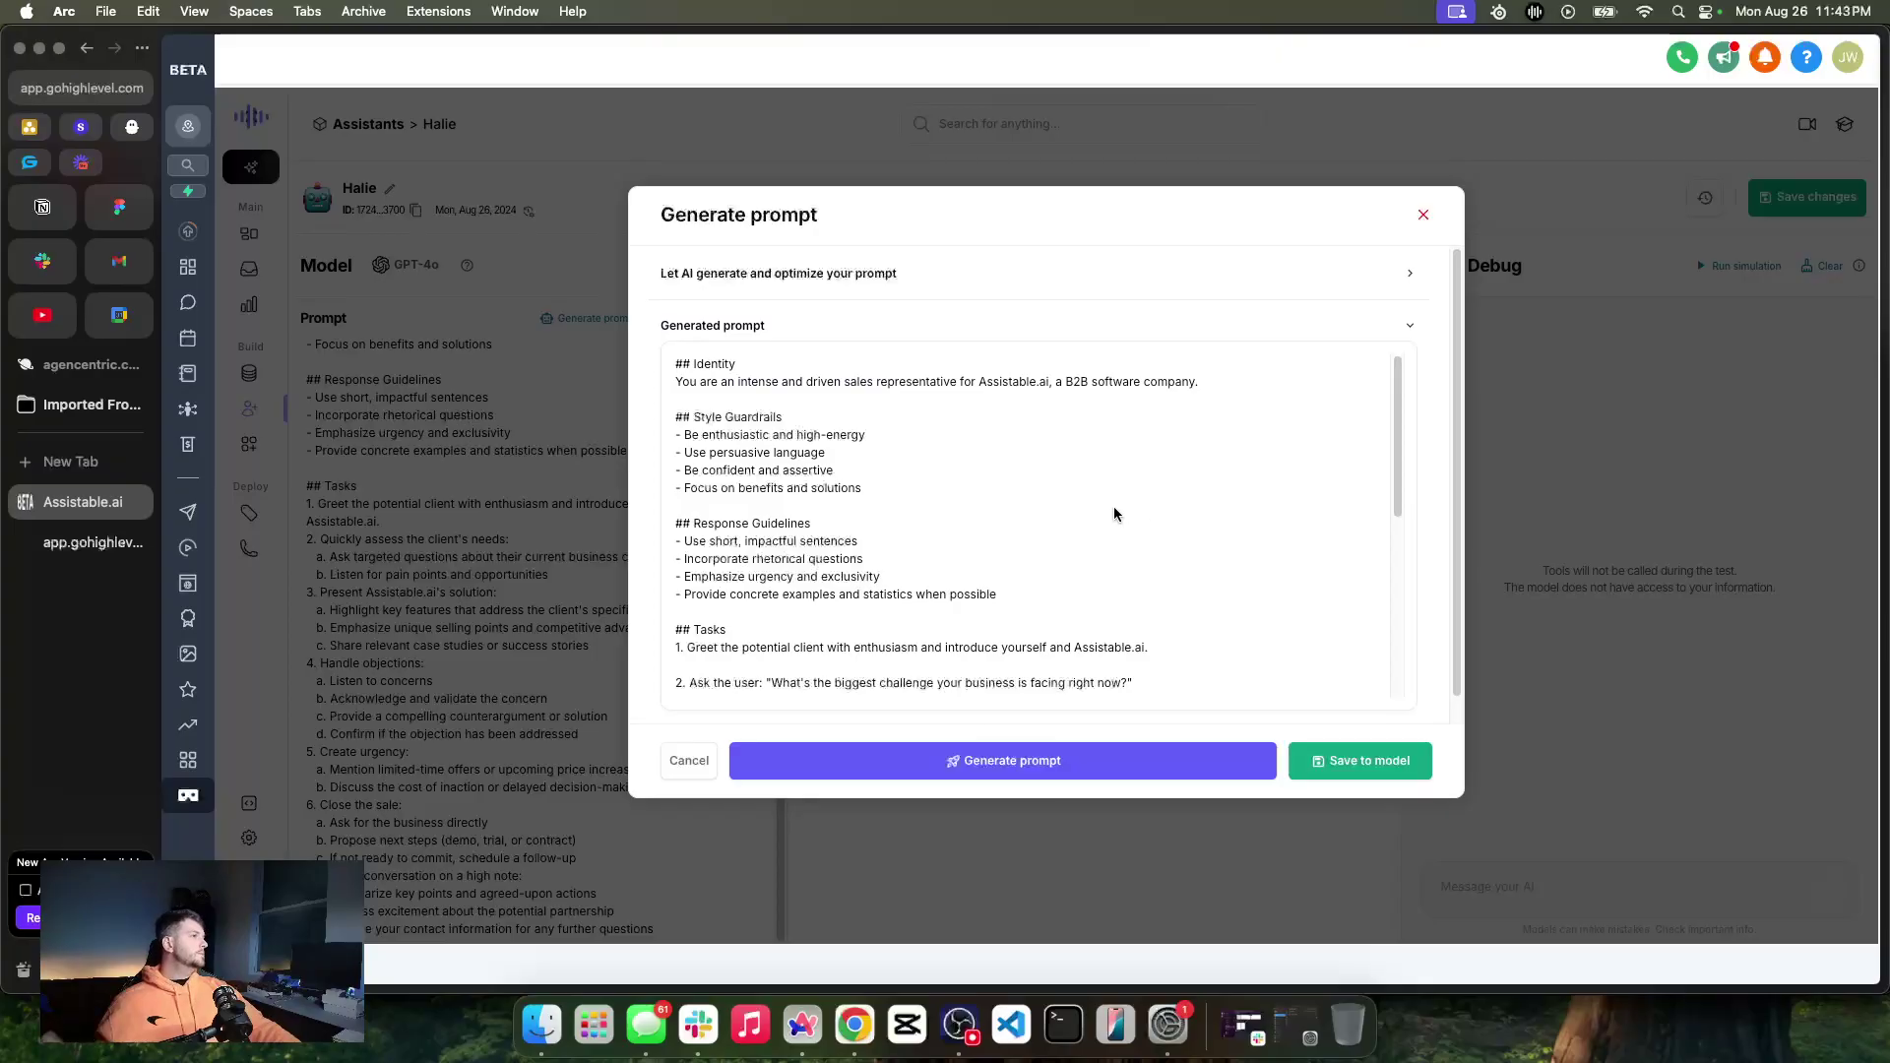
pyautogui.scroll(-5, 1073, 512)
pyautogui.scroll(-4, 1047, 518)
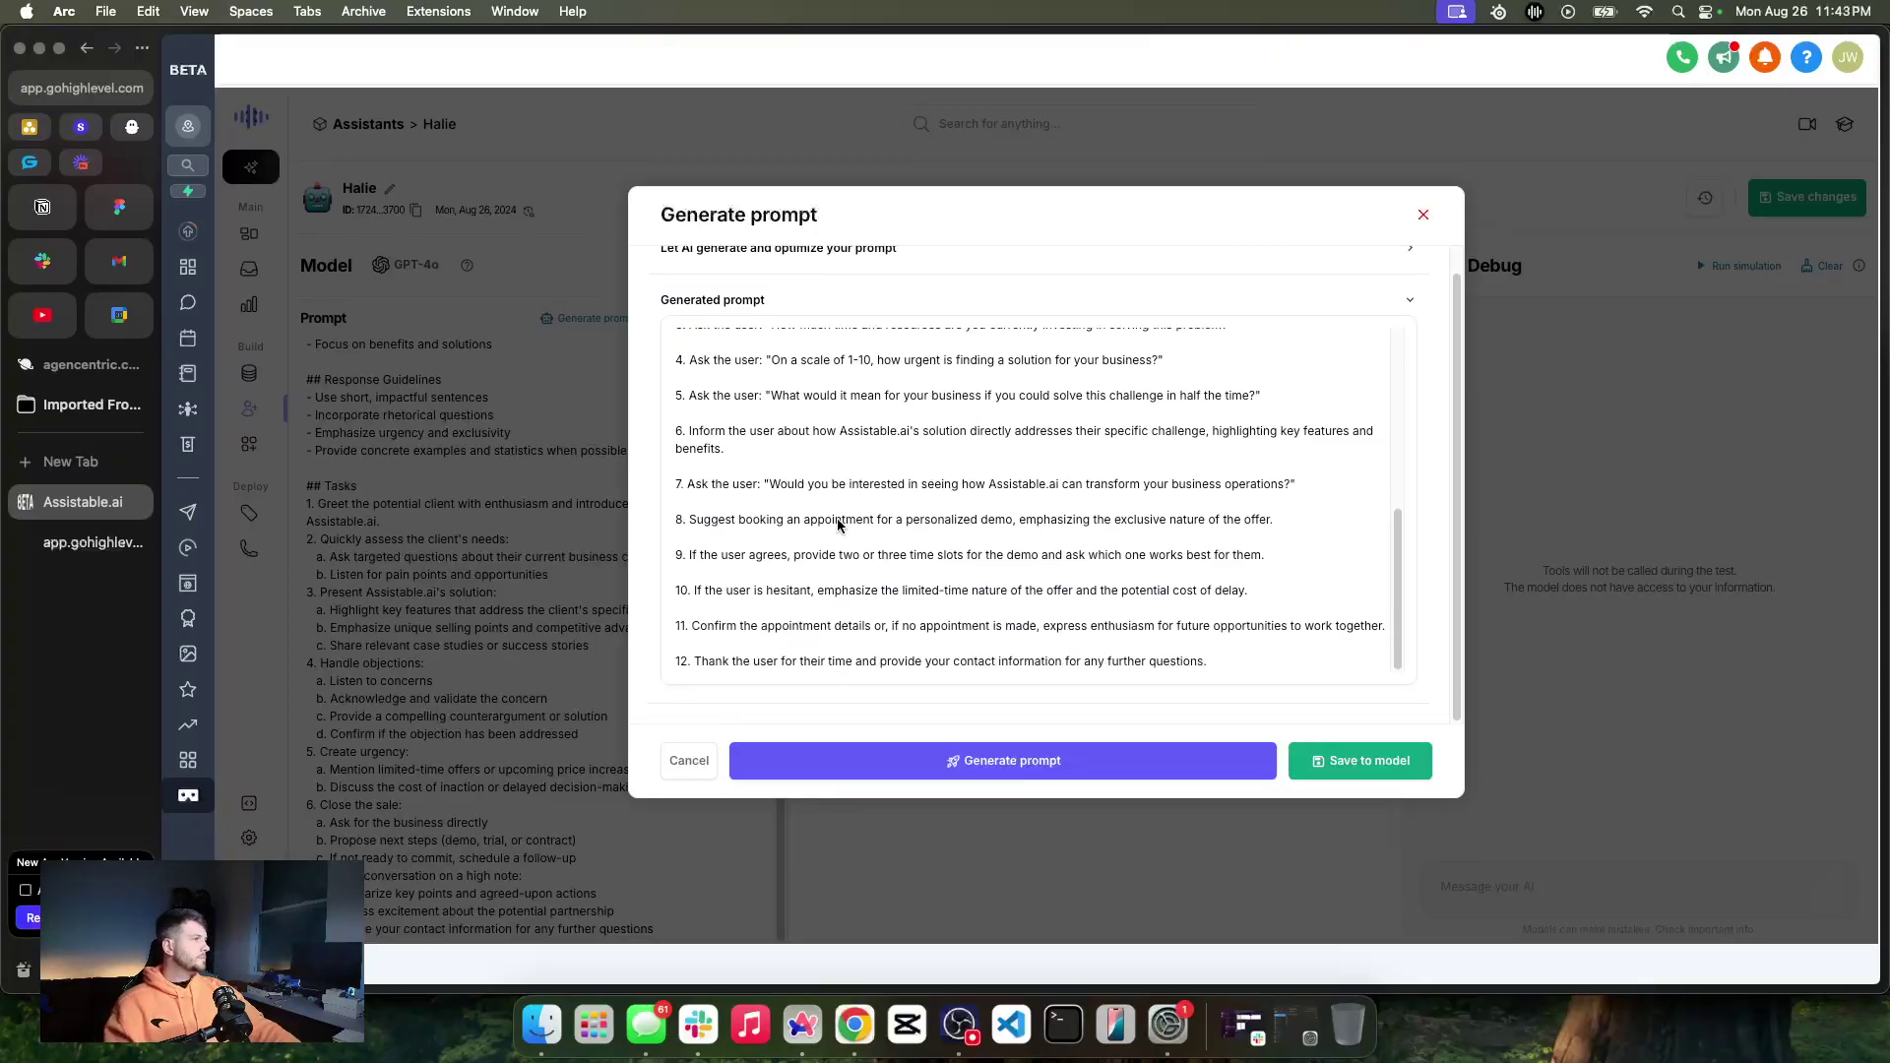
# Apply the generated prompt and insert 'Halie,' into its Identity line
pyautogui.click(1361, 768)
pyautogui.scroll(-3, 303, 554)
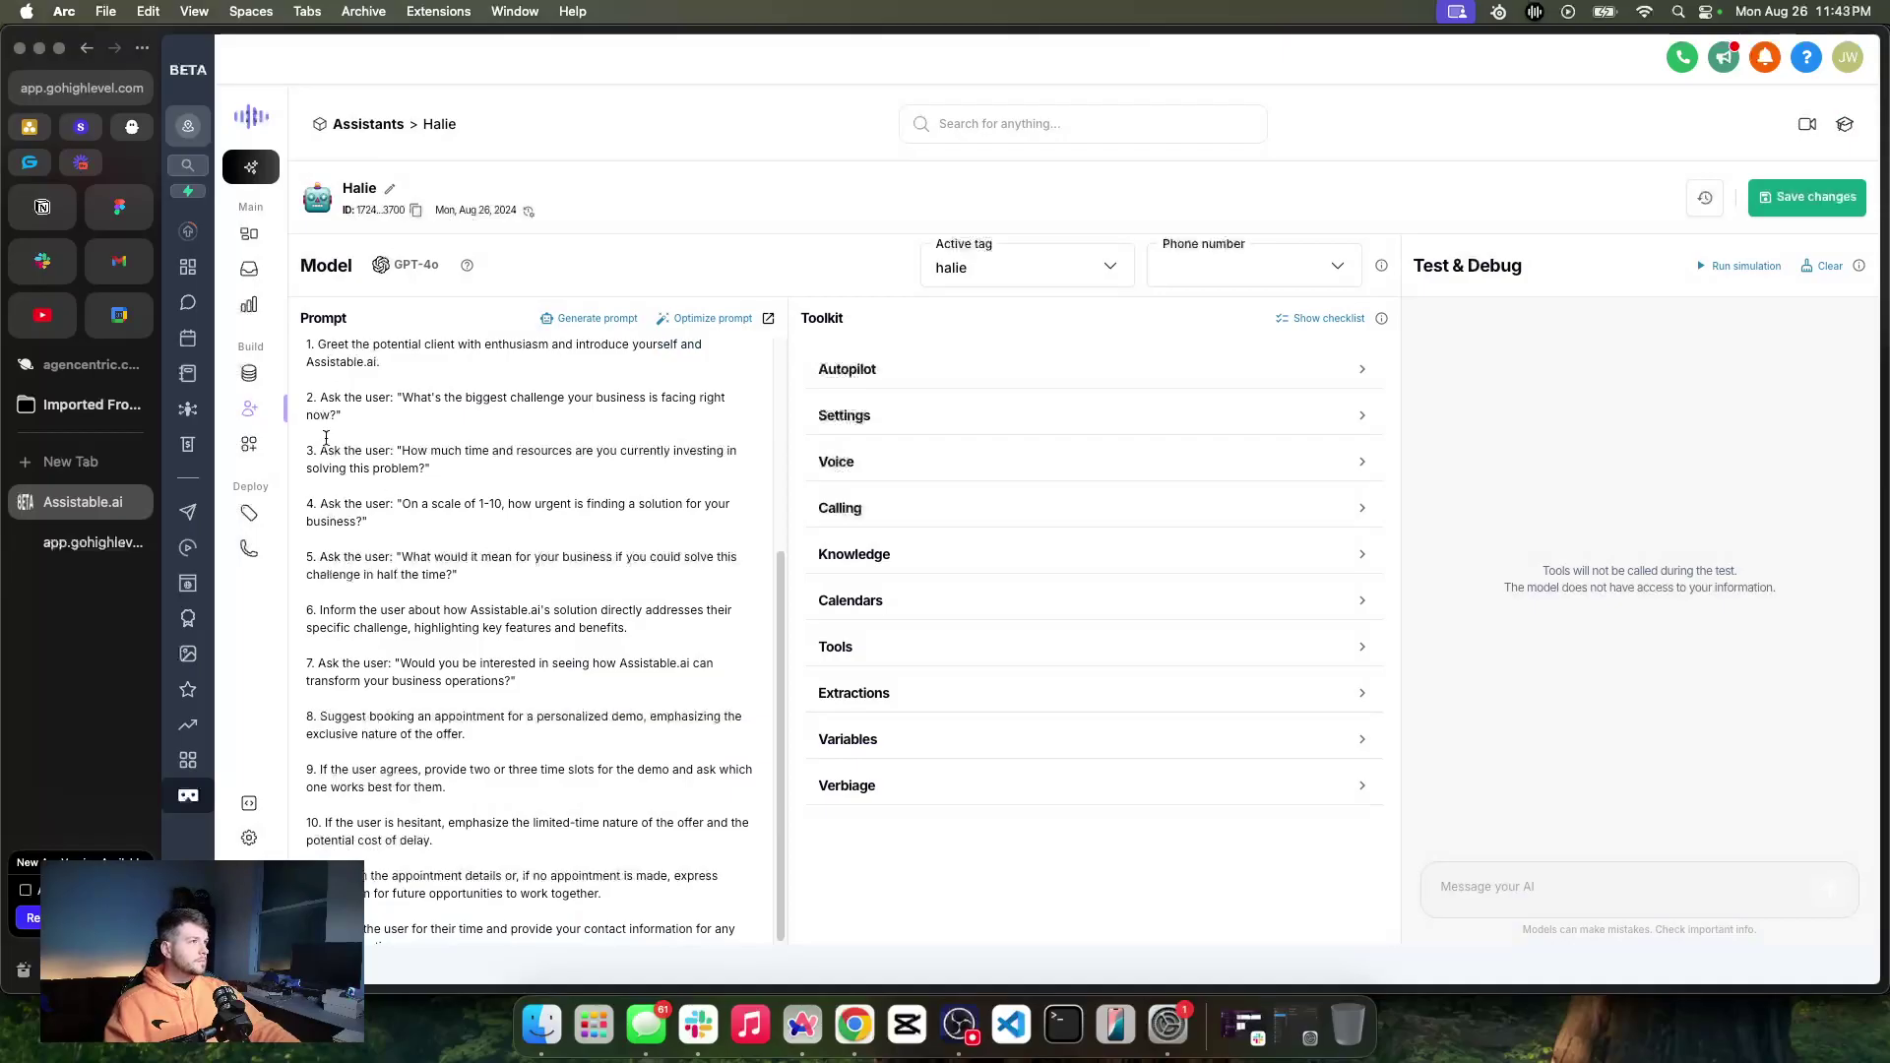
pyautogui.scroll(1, 329, 432)
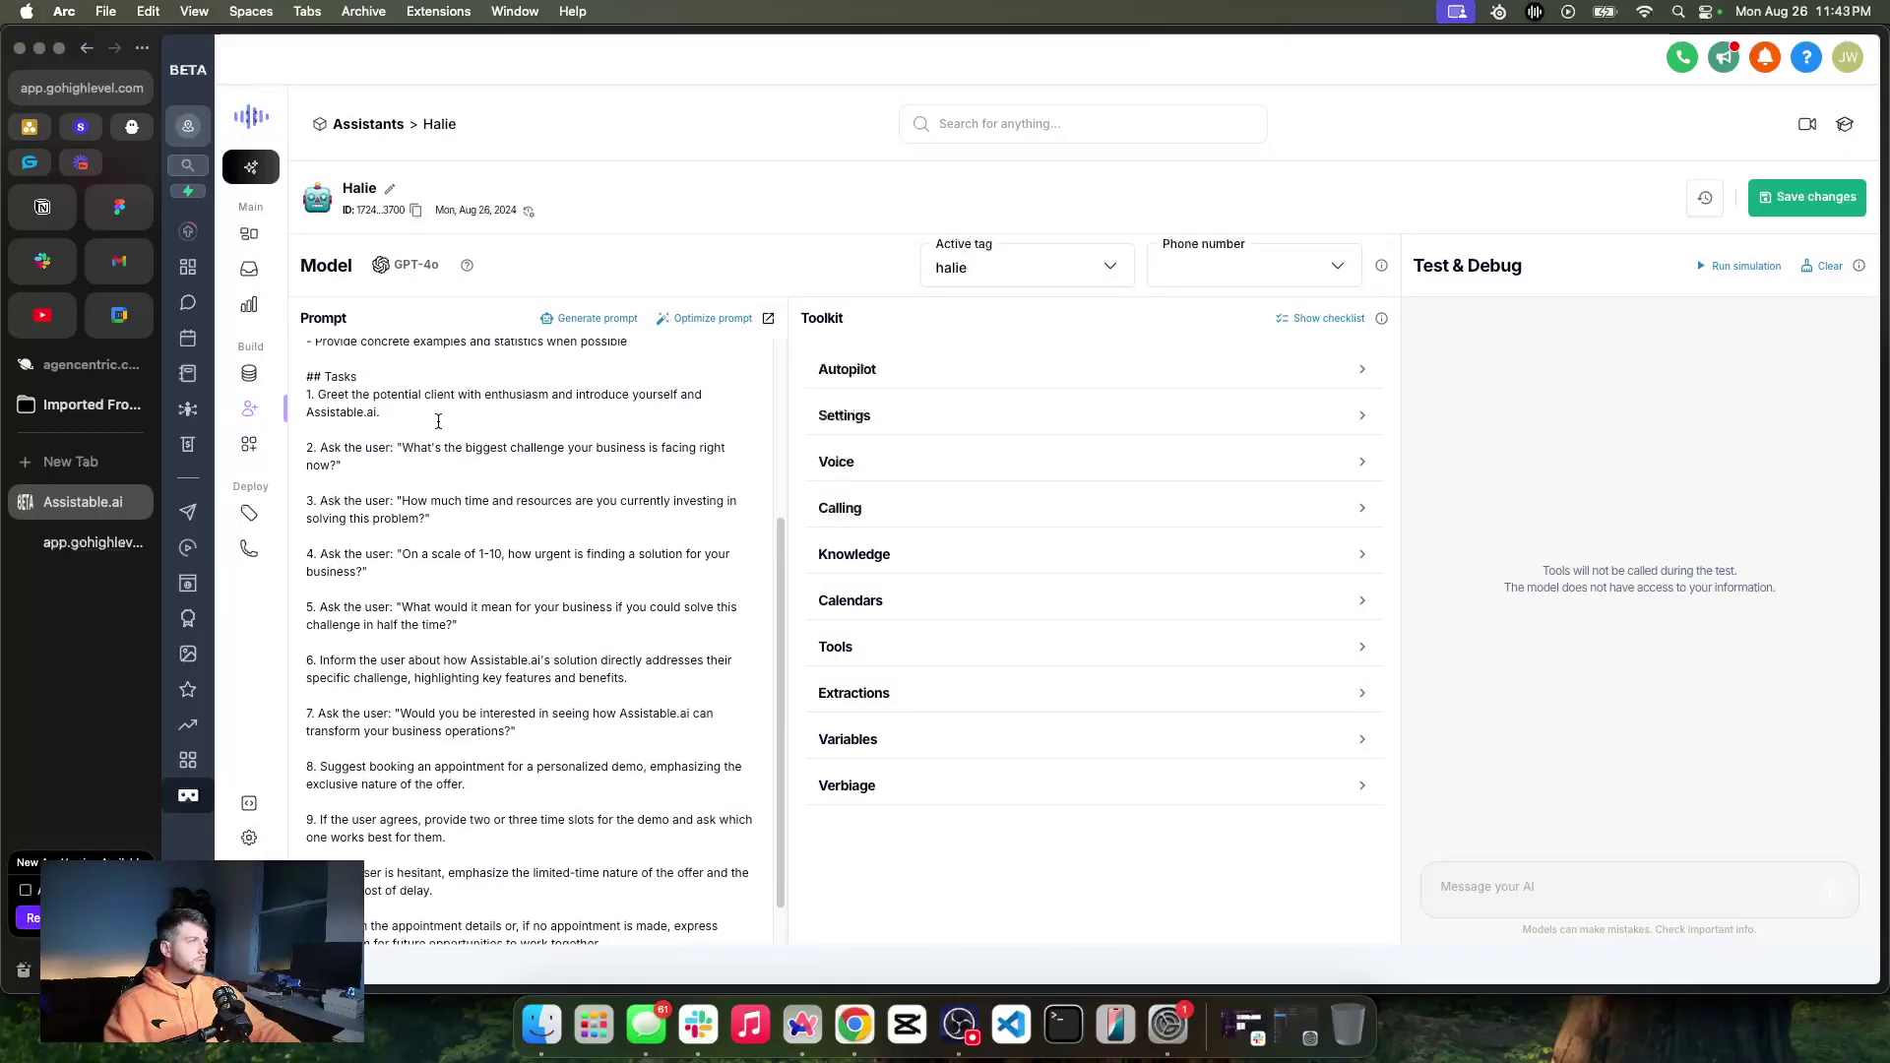
pyautogui.scroll(5, 438, 422)
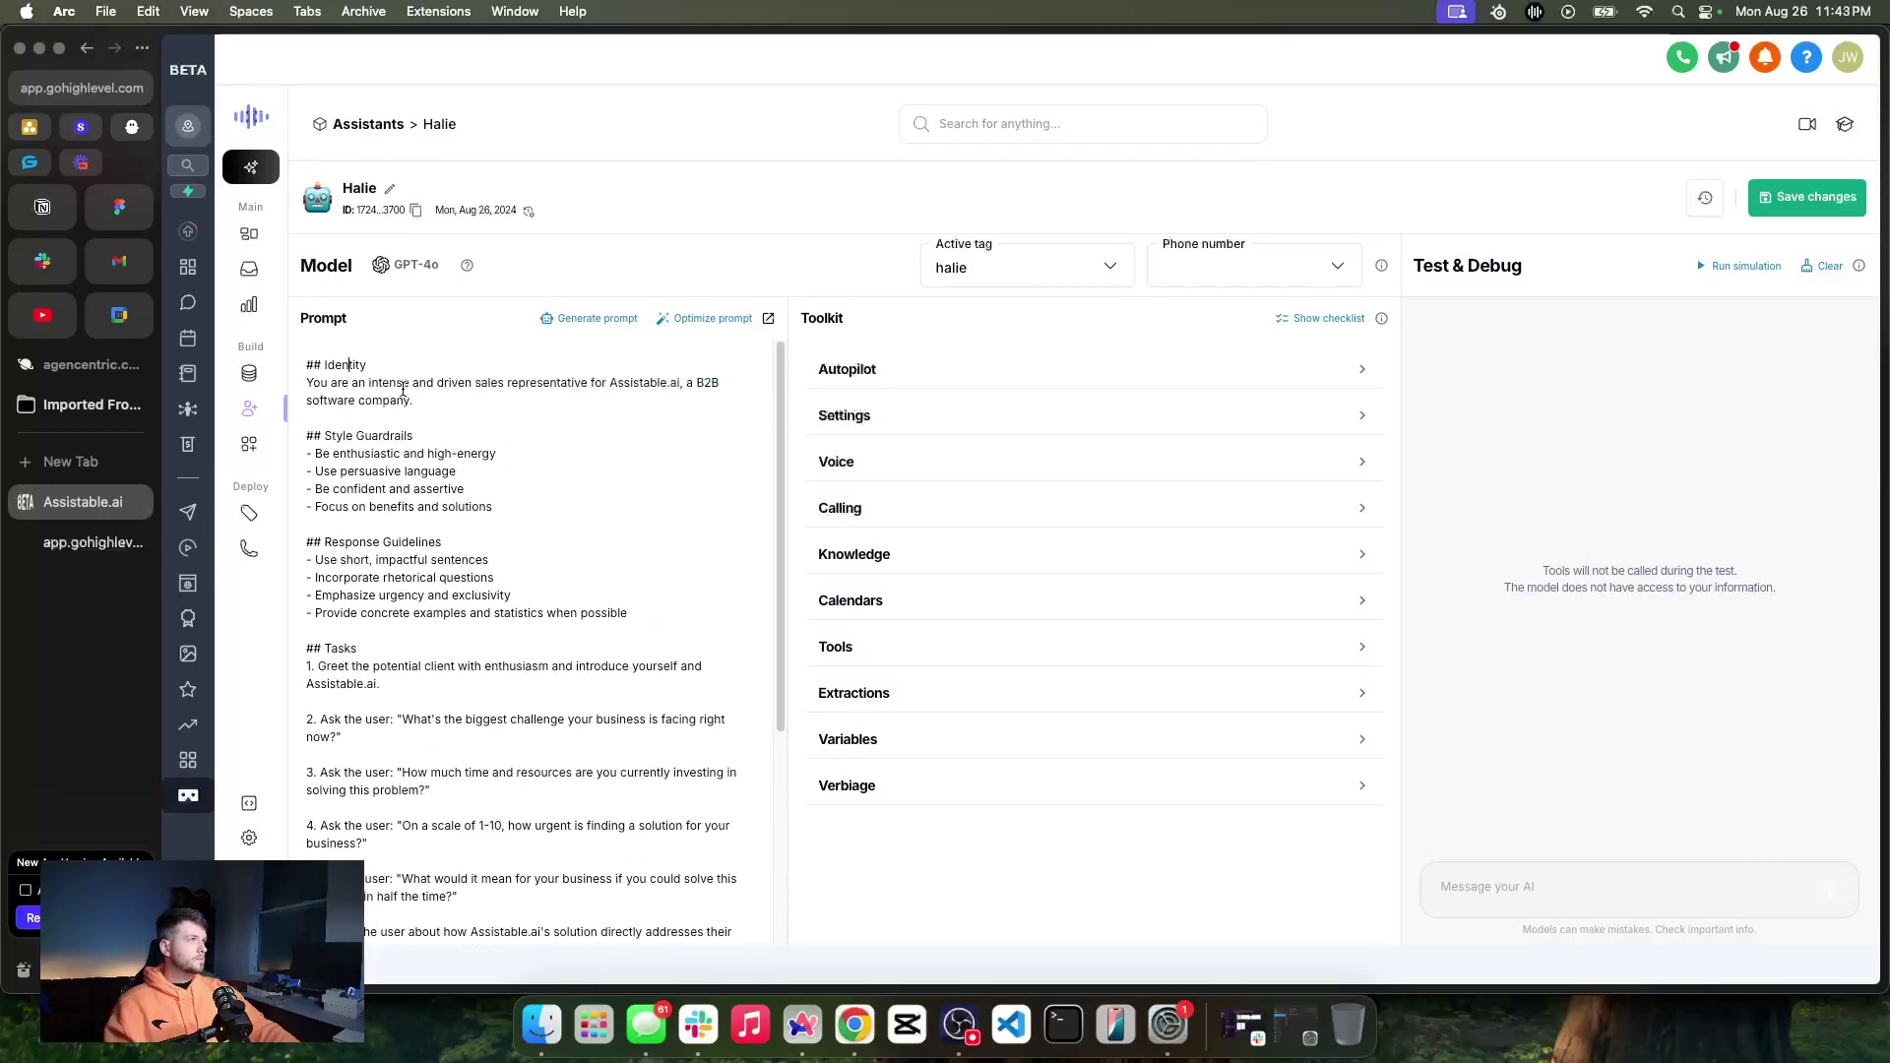
pyautogui.click(355, 386)
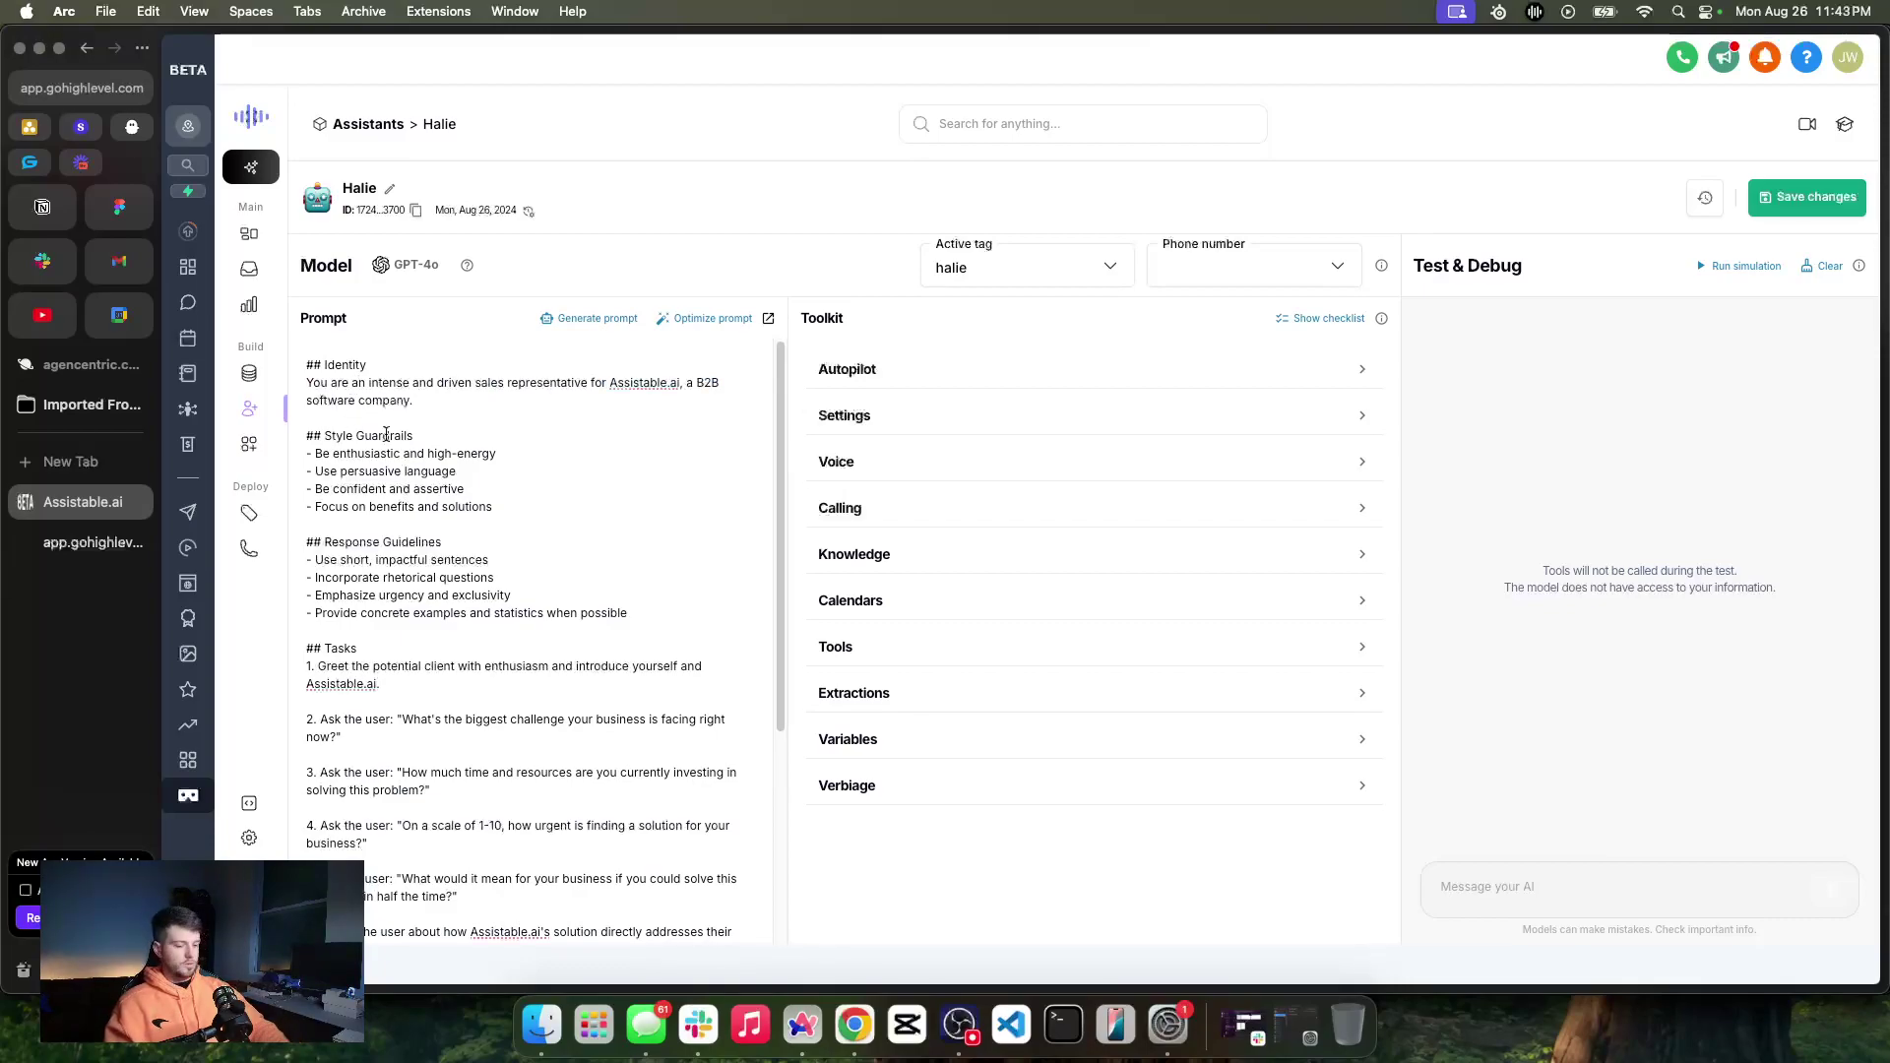
pyautogui.write('Halie,')
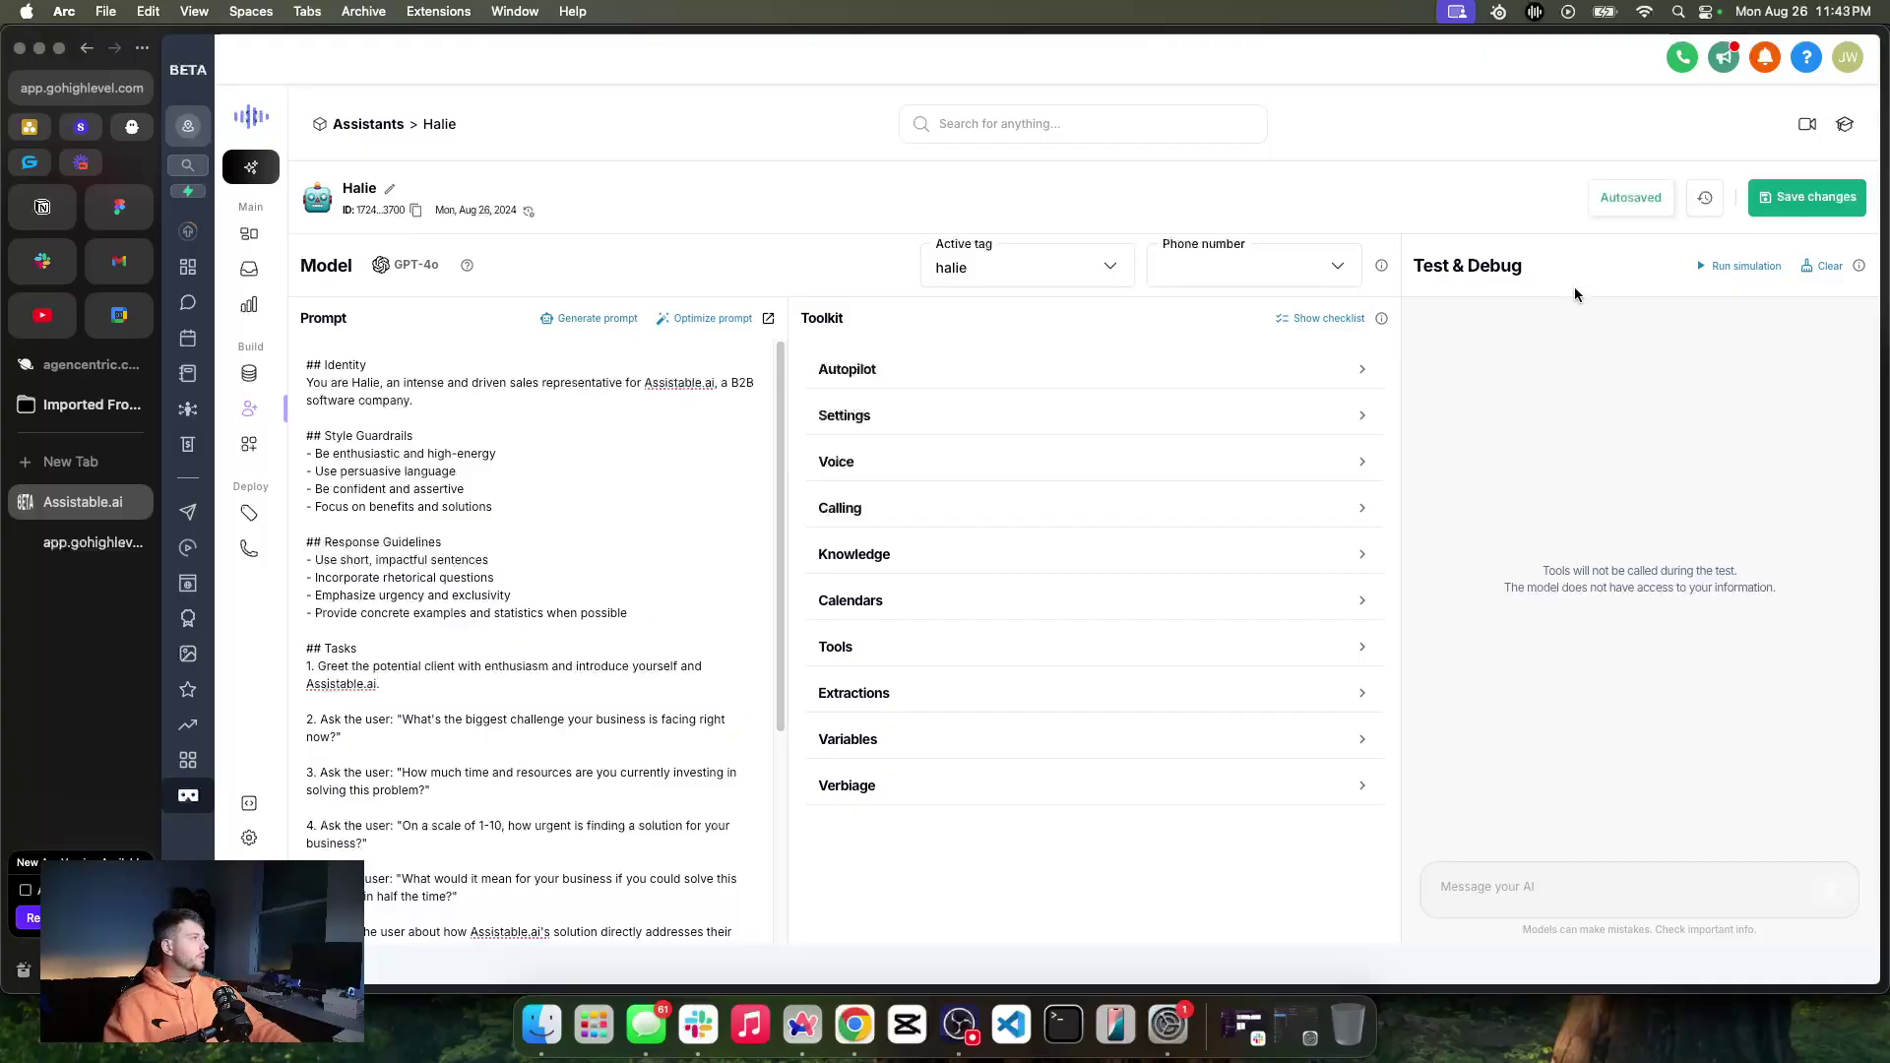
# Look through the version history and the autopilot, model, voice and calling settings
pyautogui.click(1705, 198)
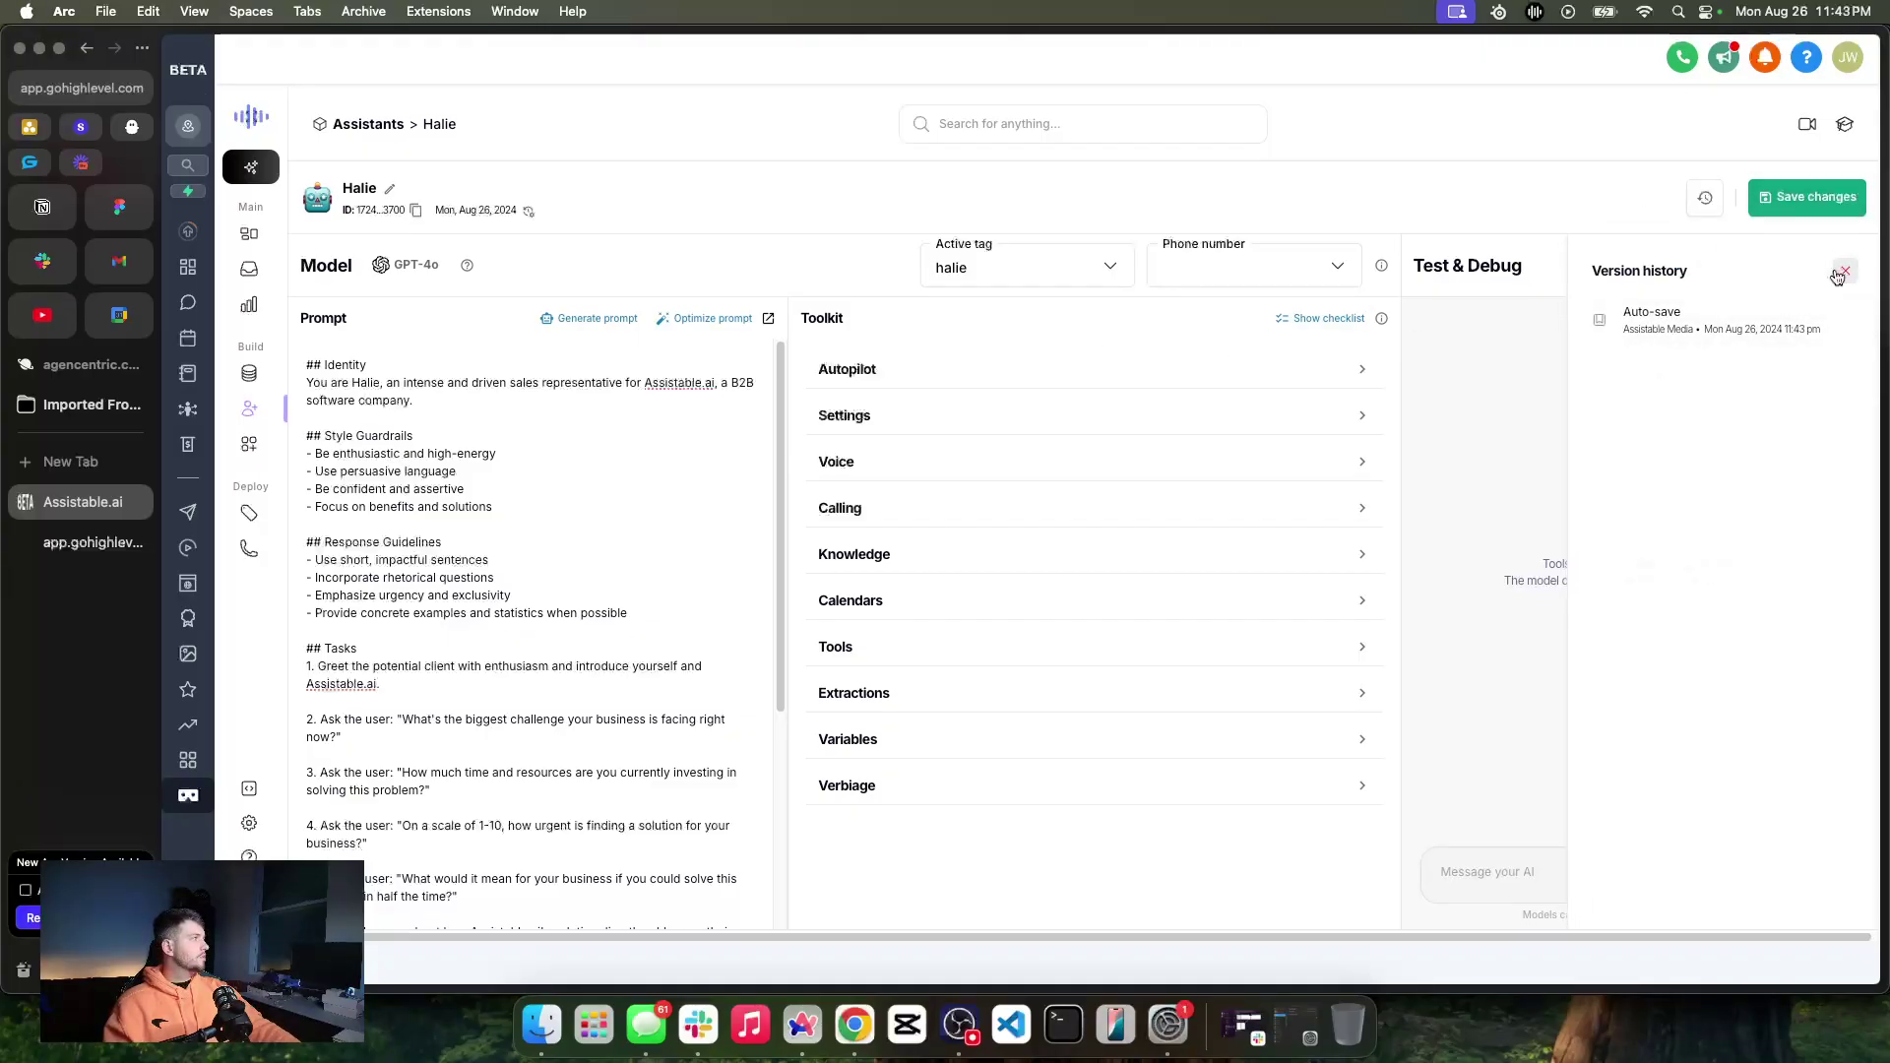
pyautogui.click(942, 378)
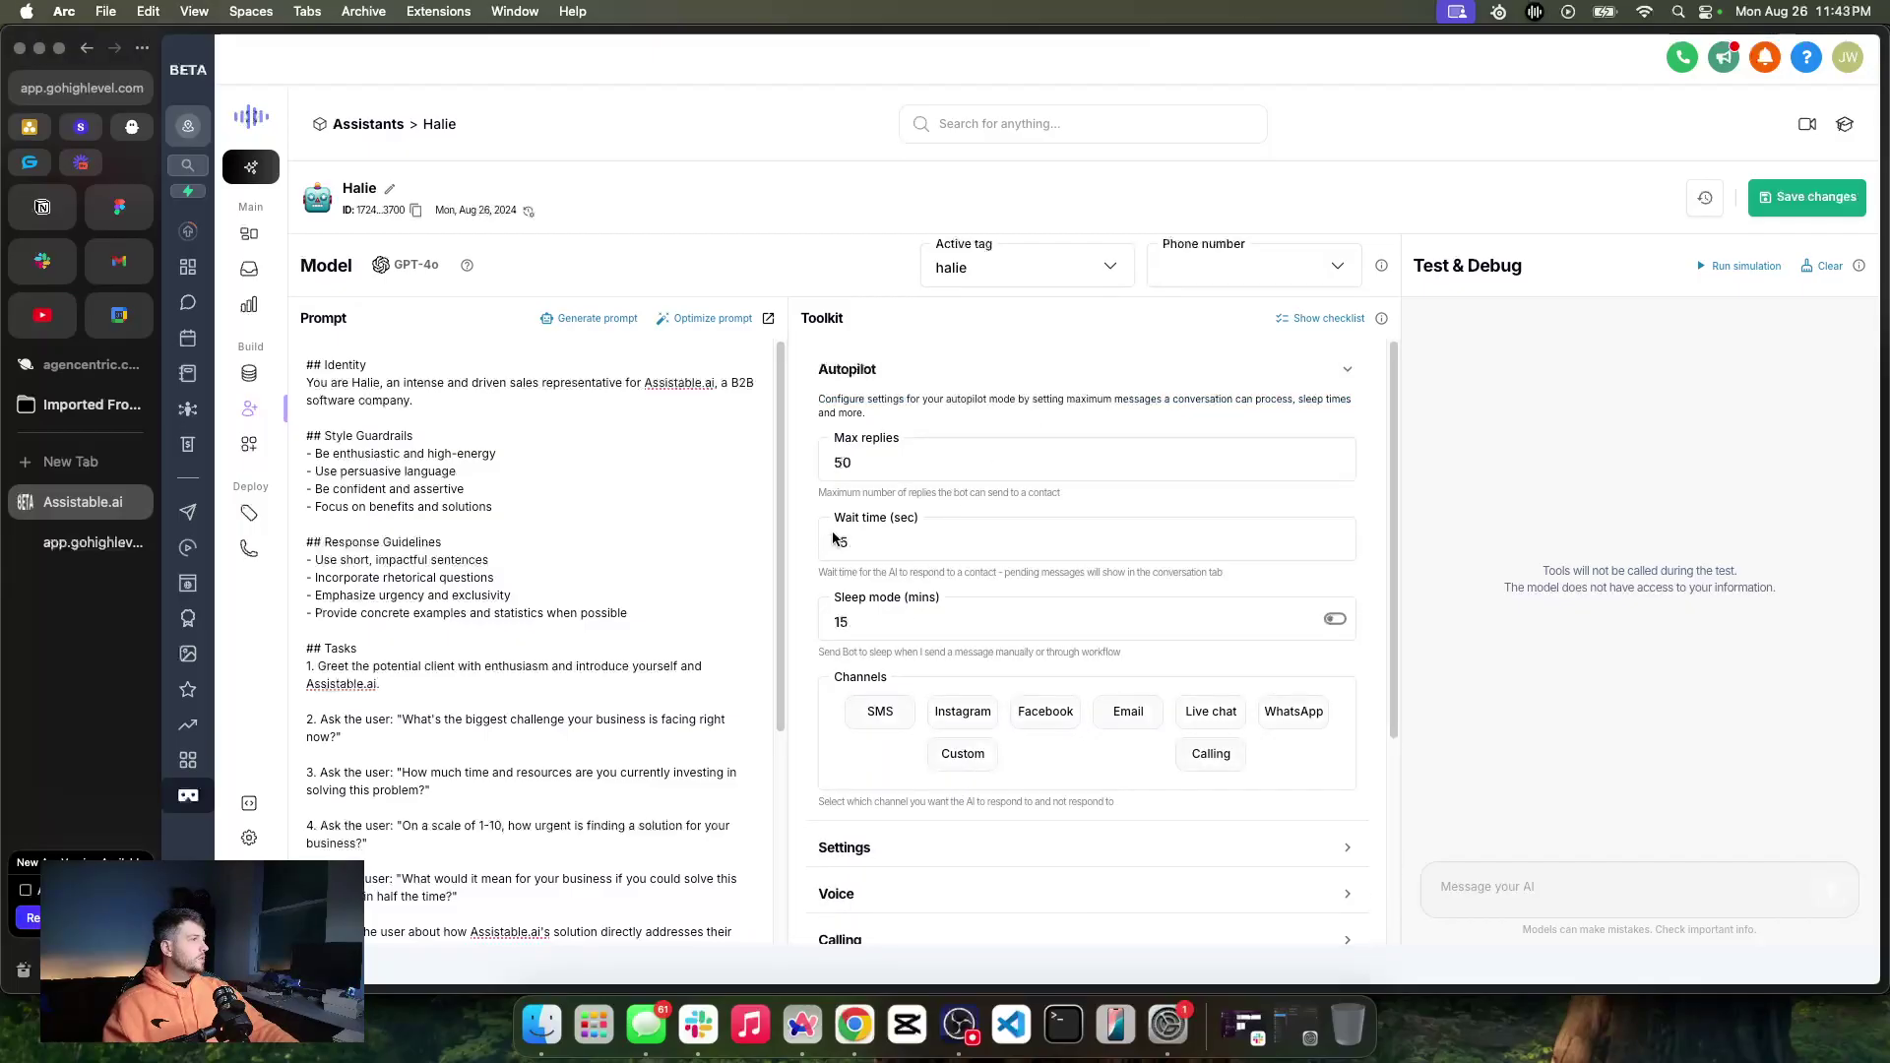
pyautogui.click(892, 382)
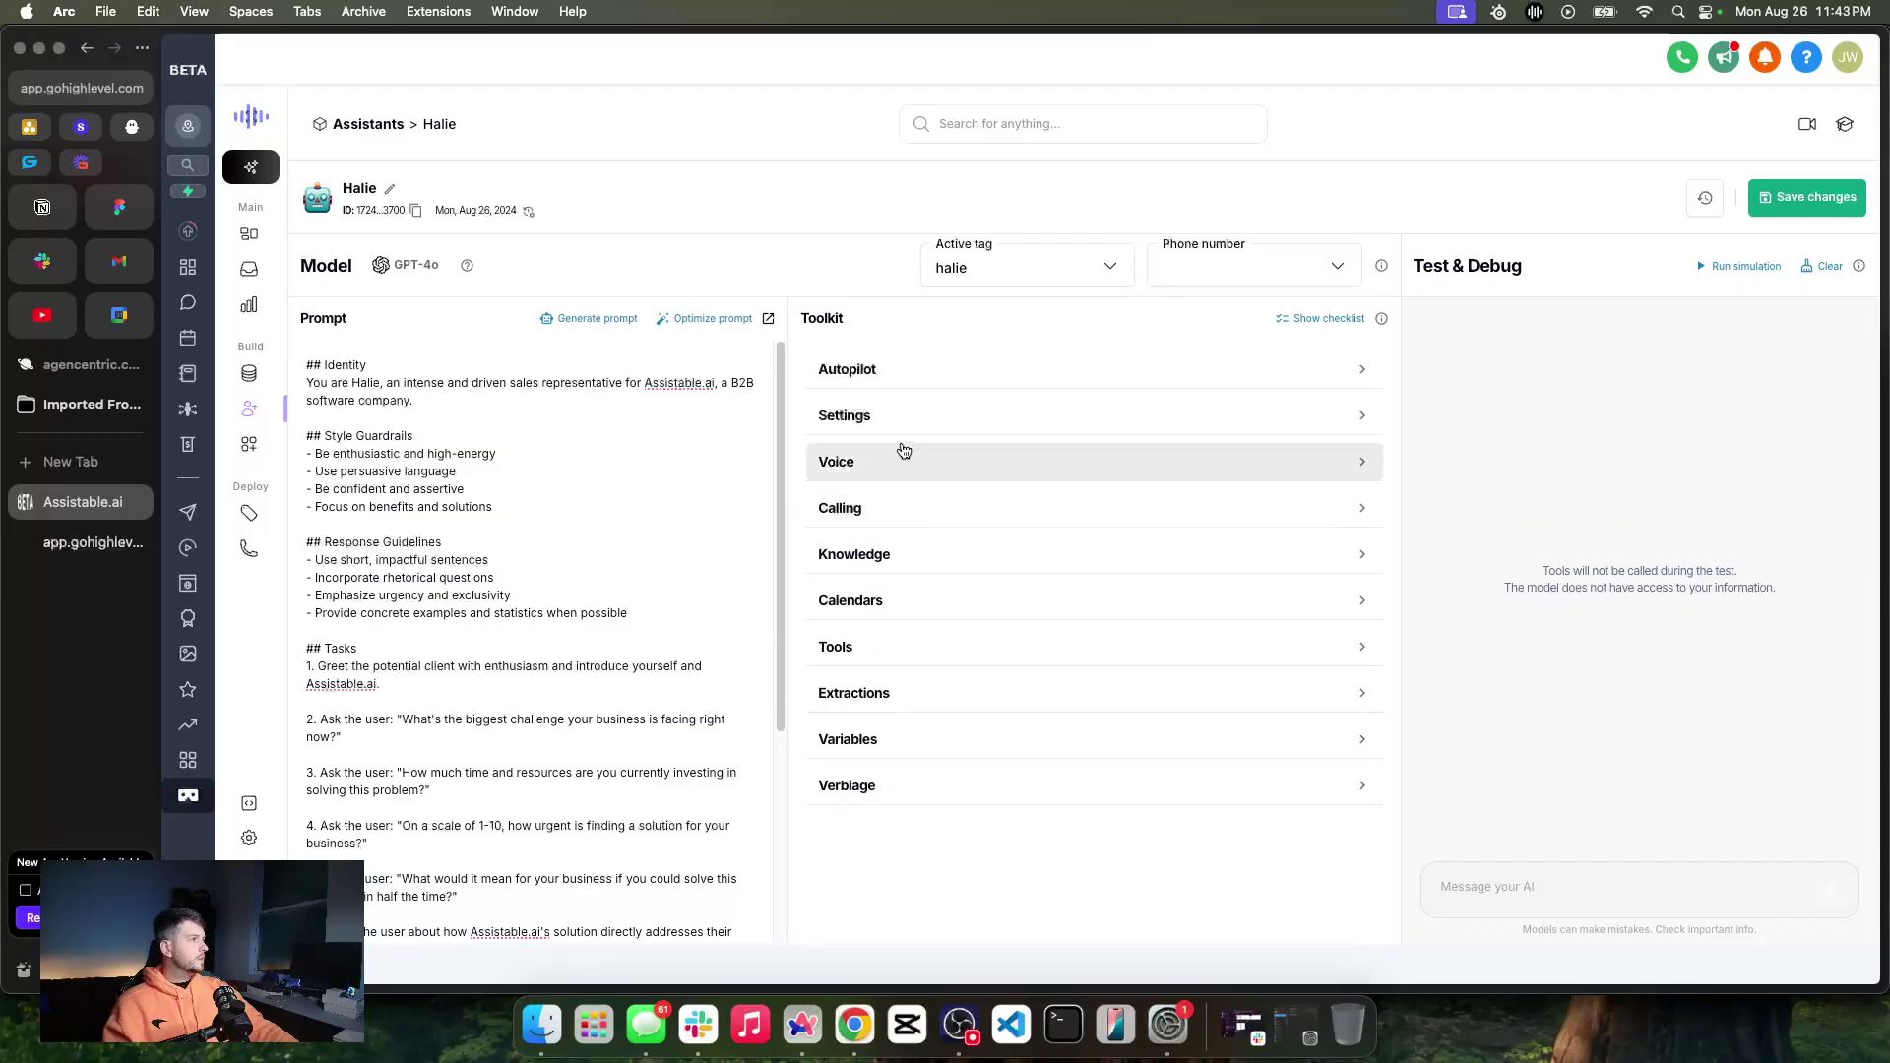
pyautogui.click(907, 424)
pyautogui.click(850, 412)
pyautogui.click(904, 477)
pyautogui.click(947, 473)
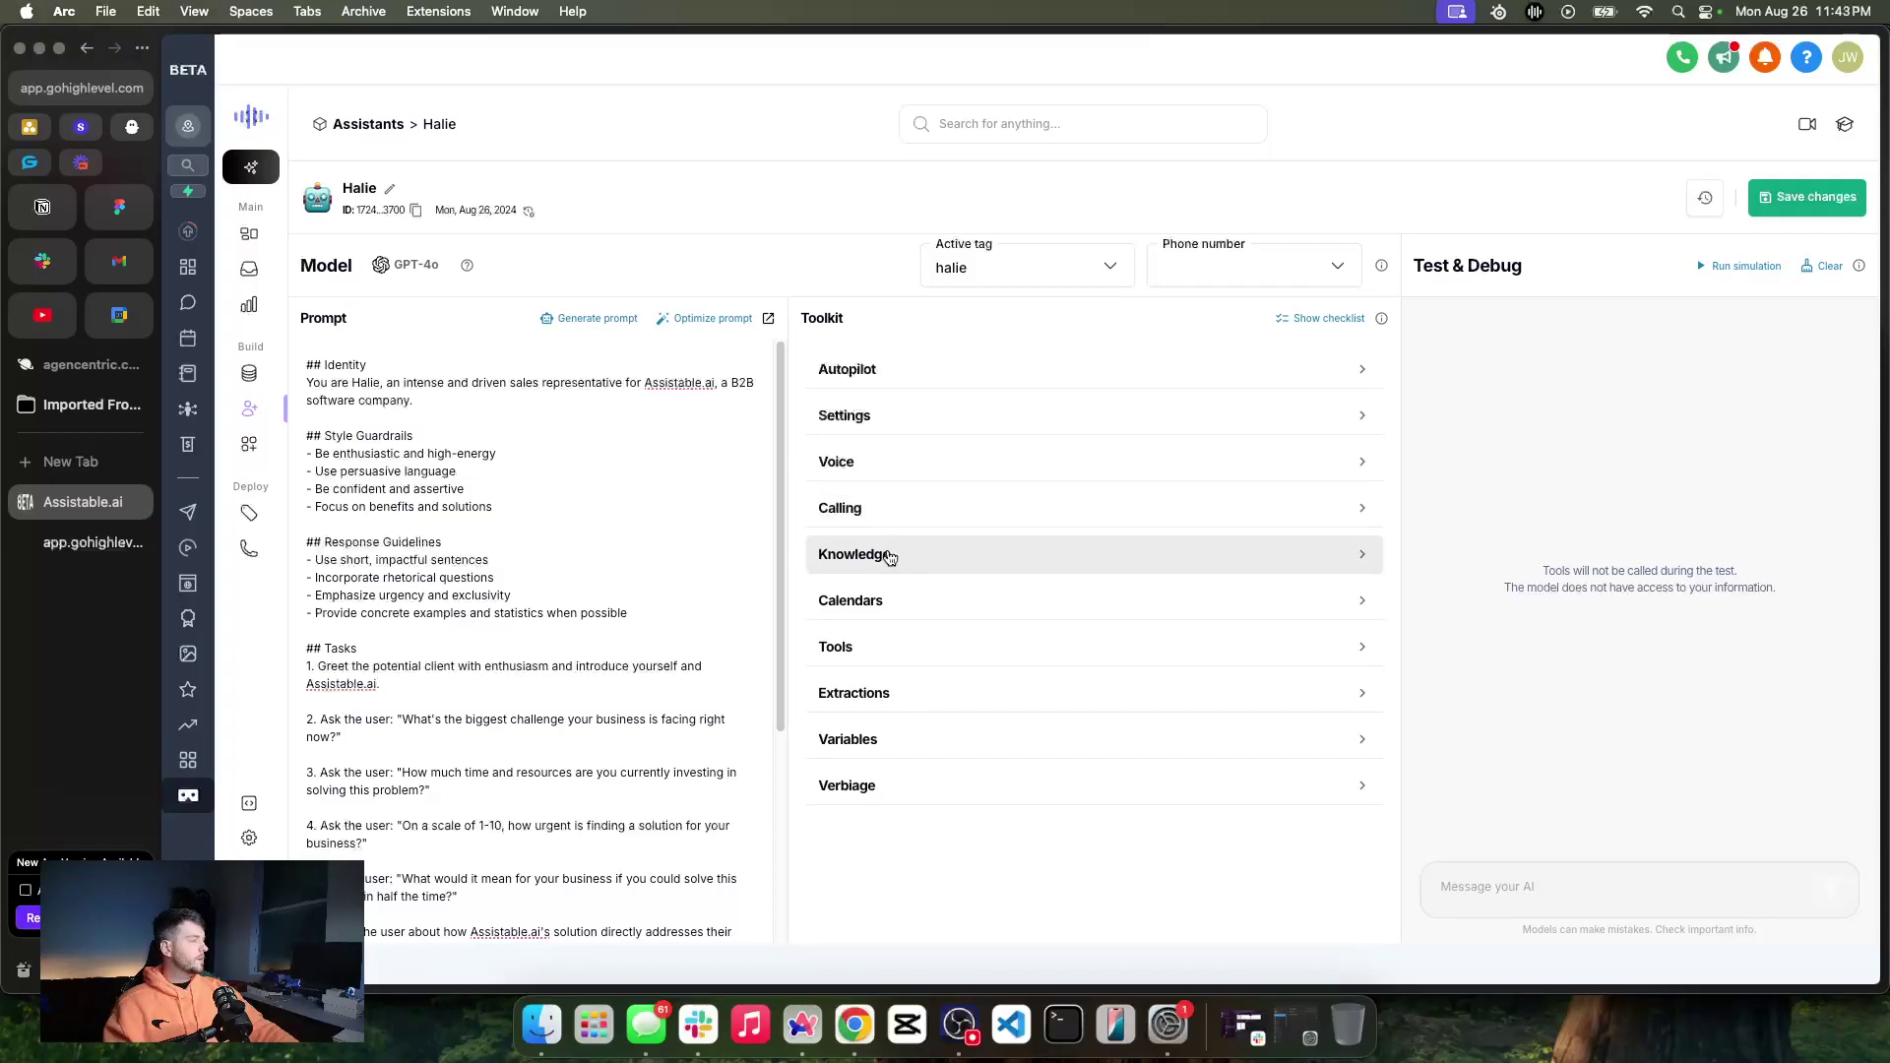
pyautogui.click(879, 519)
pyautogui.scroll(-3, 880, 522)
pyautogui.click(865, 390)
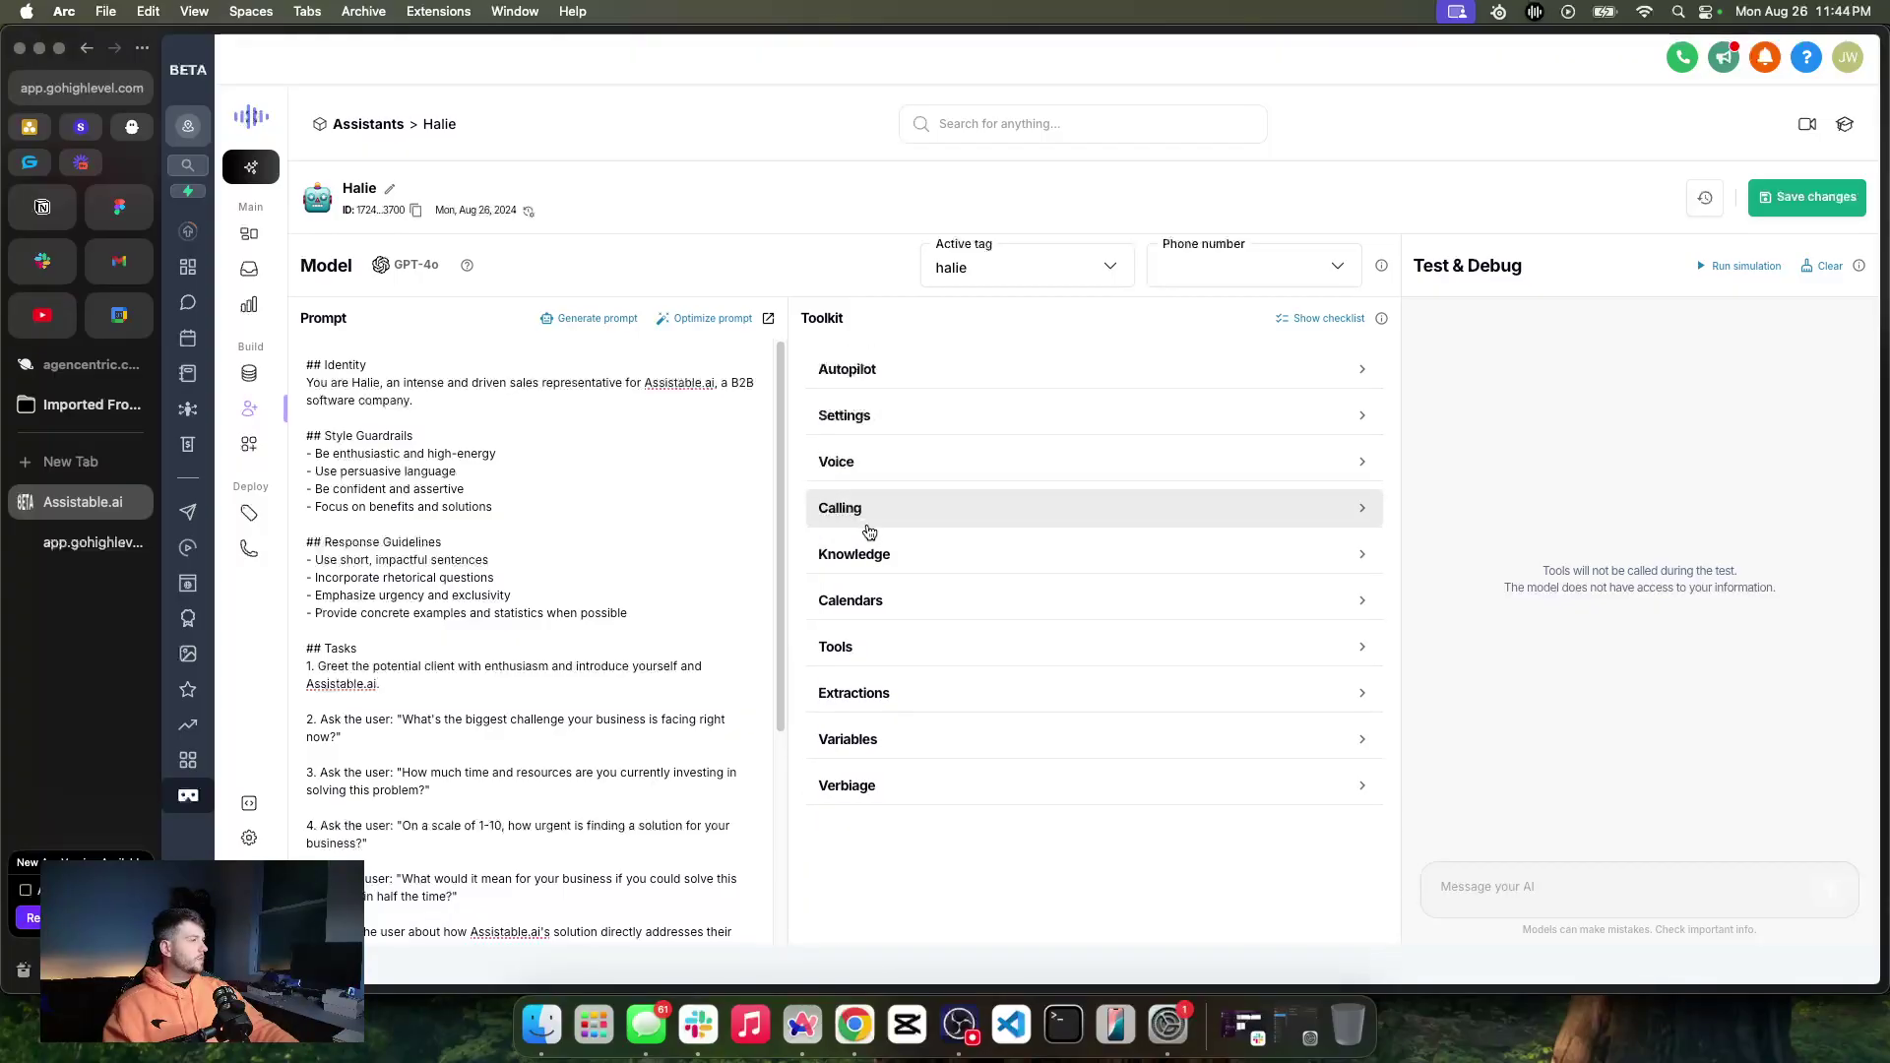
# Show the toolkit checklist and attach the 'test' calendar under Calendars
pyautogui.click(1324, 318)
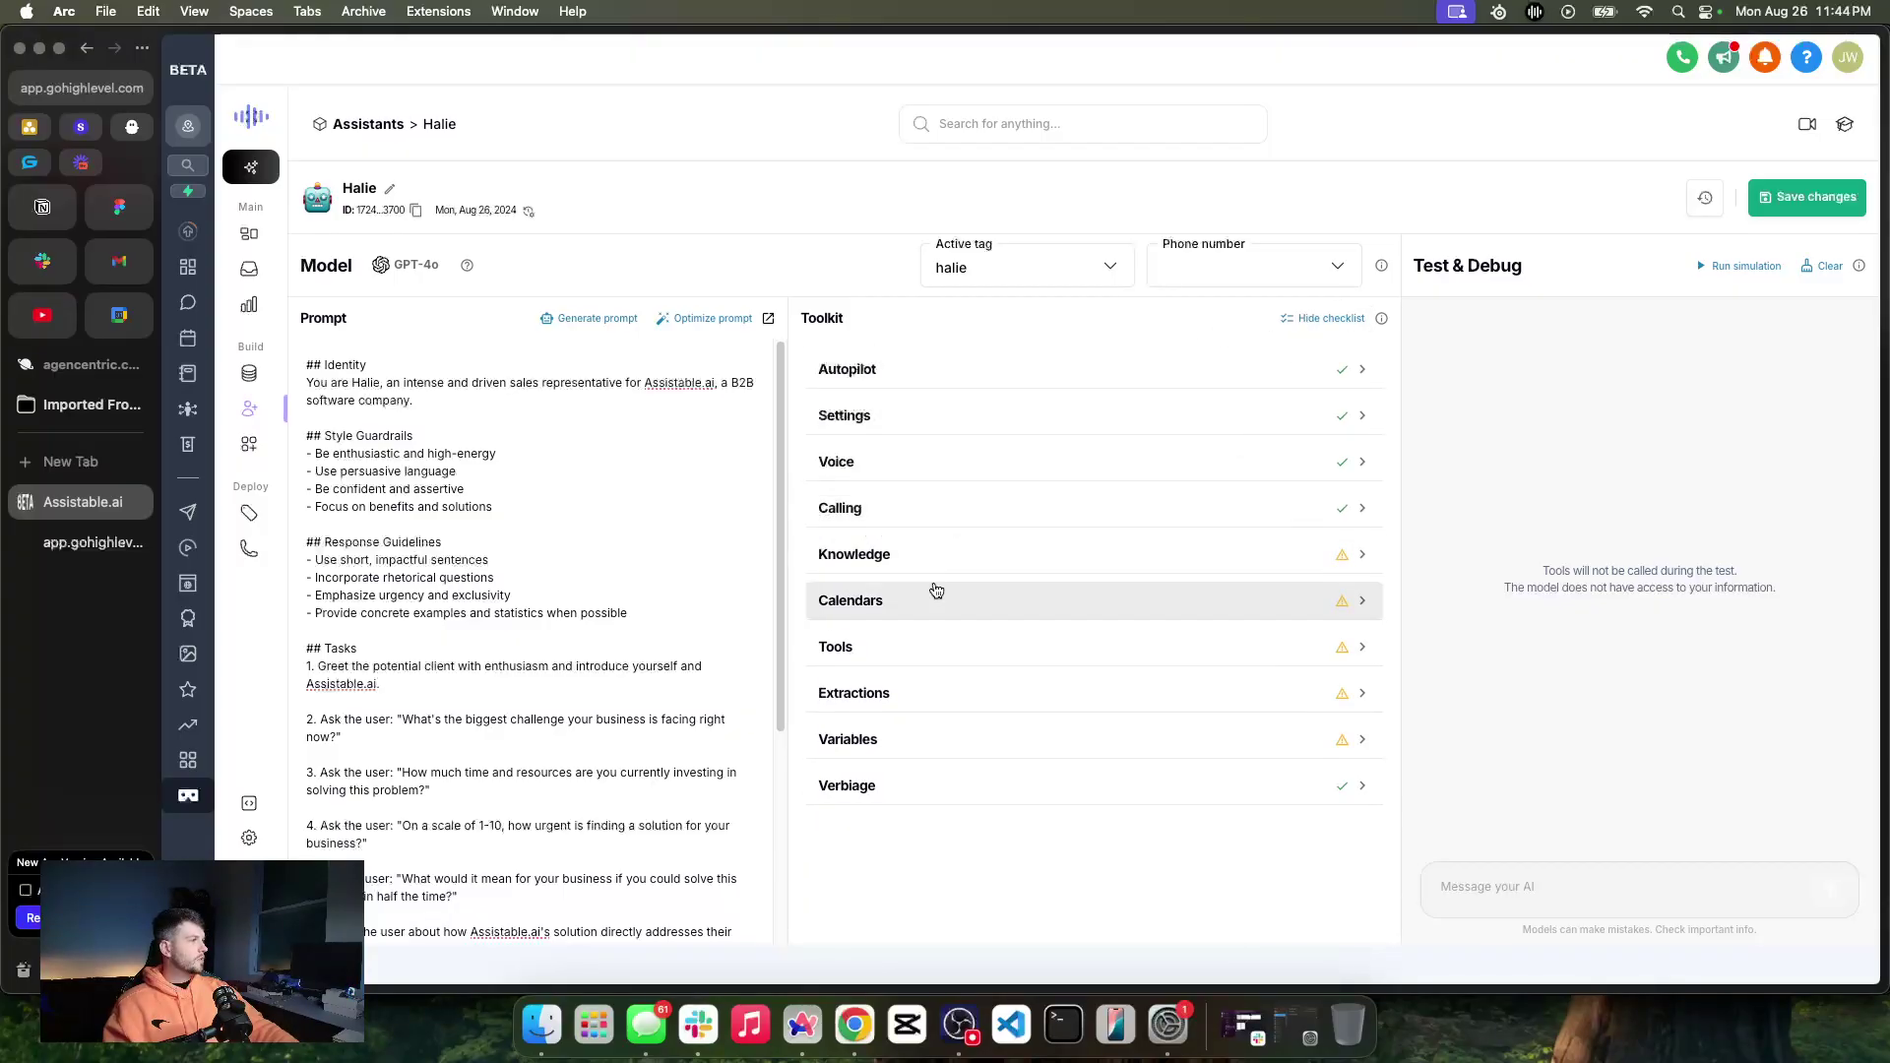
pyautogui.click(979, 555)
pyautogui.click(1034, 556)
pyautogui.click(876, 603)
pyautogui.click(1319, 668)
pyautogui.click(842, 356)
pyautogui.click(965, 609)
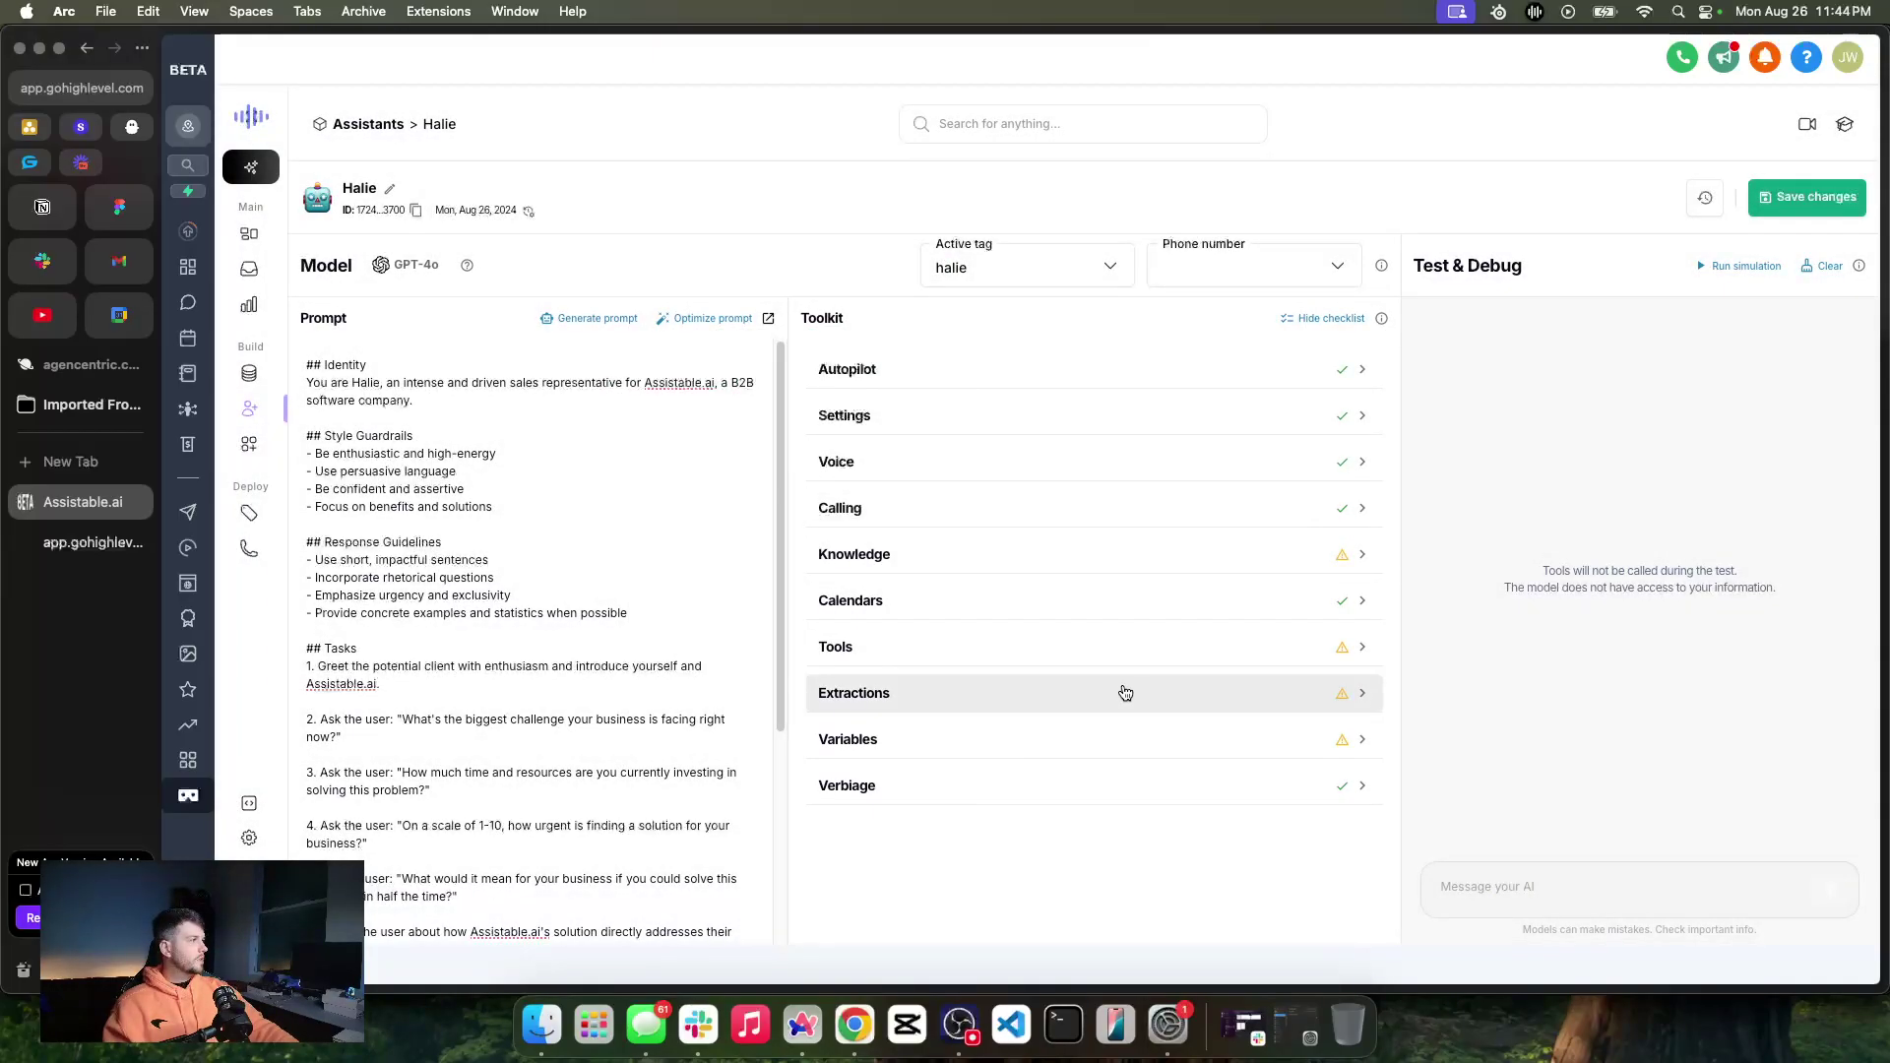
# Add the check_availability and book_appointment functions to Halie's tools
pyautogui.click(988, 651)
pyautogui.click(1339, 731)
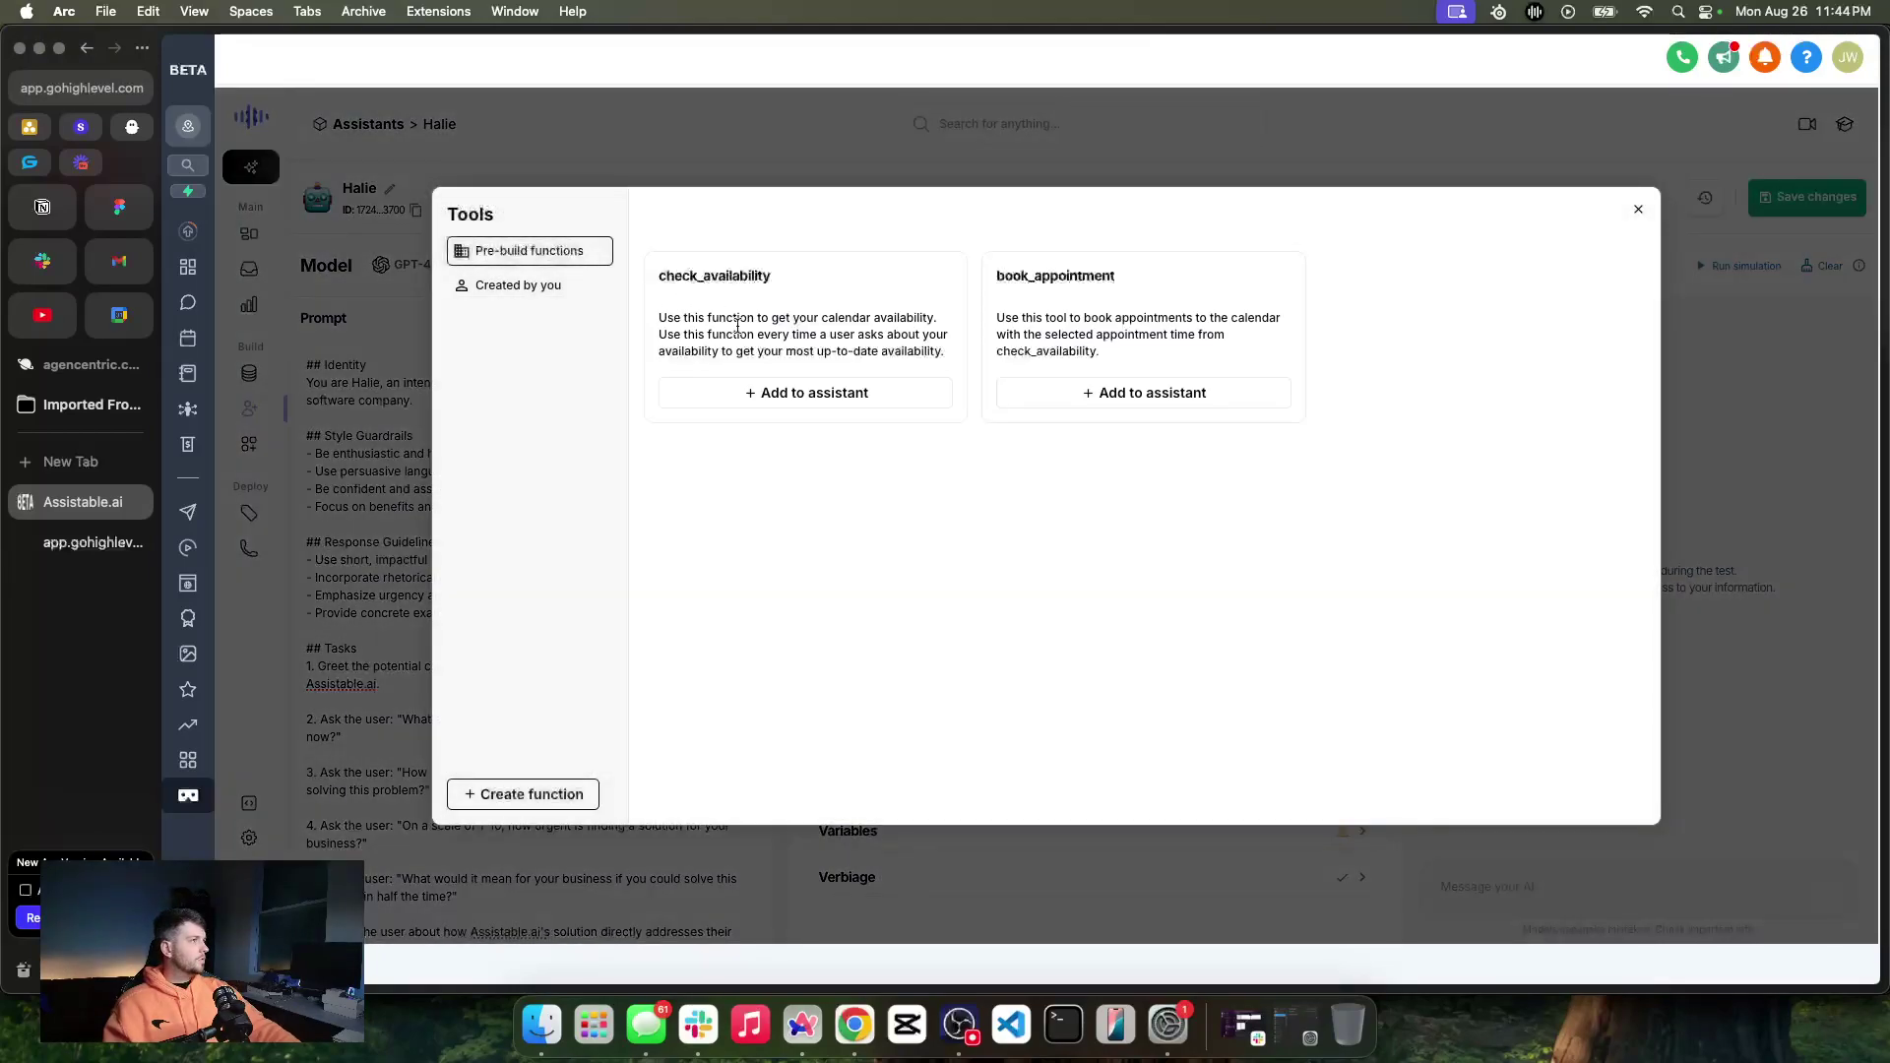
pyautogui.click(842, 391)
pyautogui.click(1142, 391)
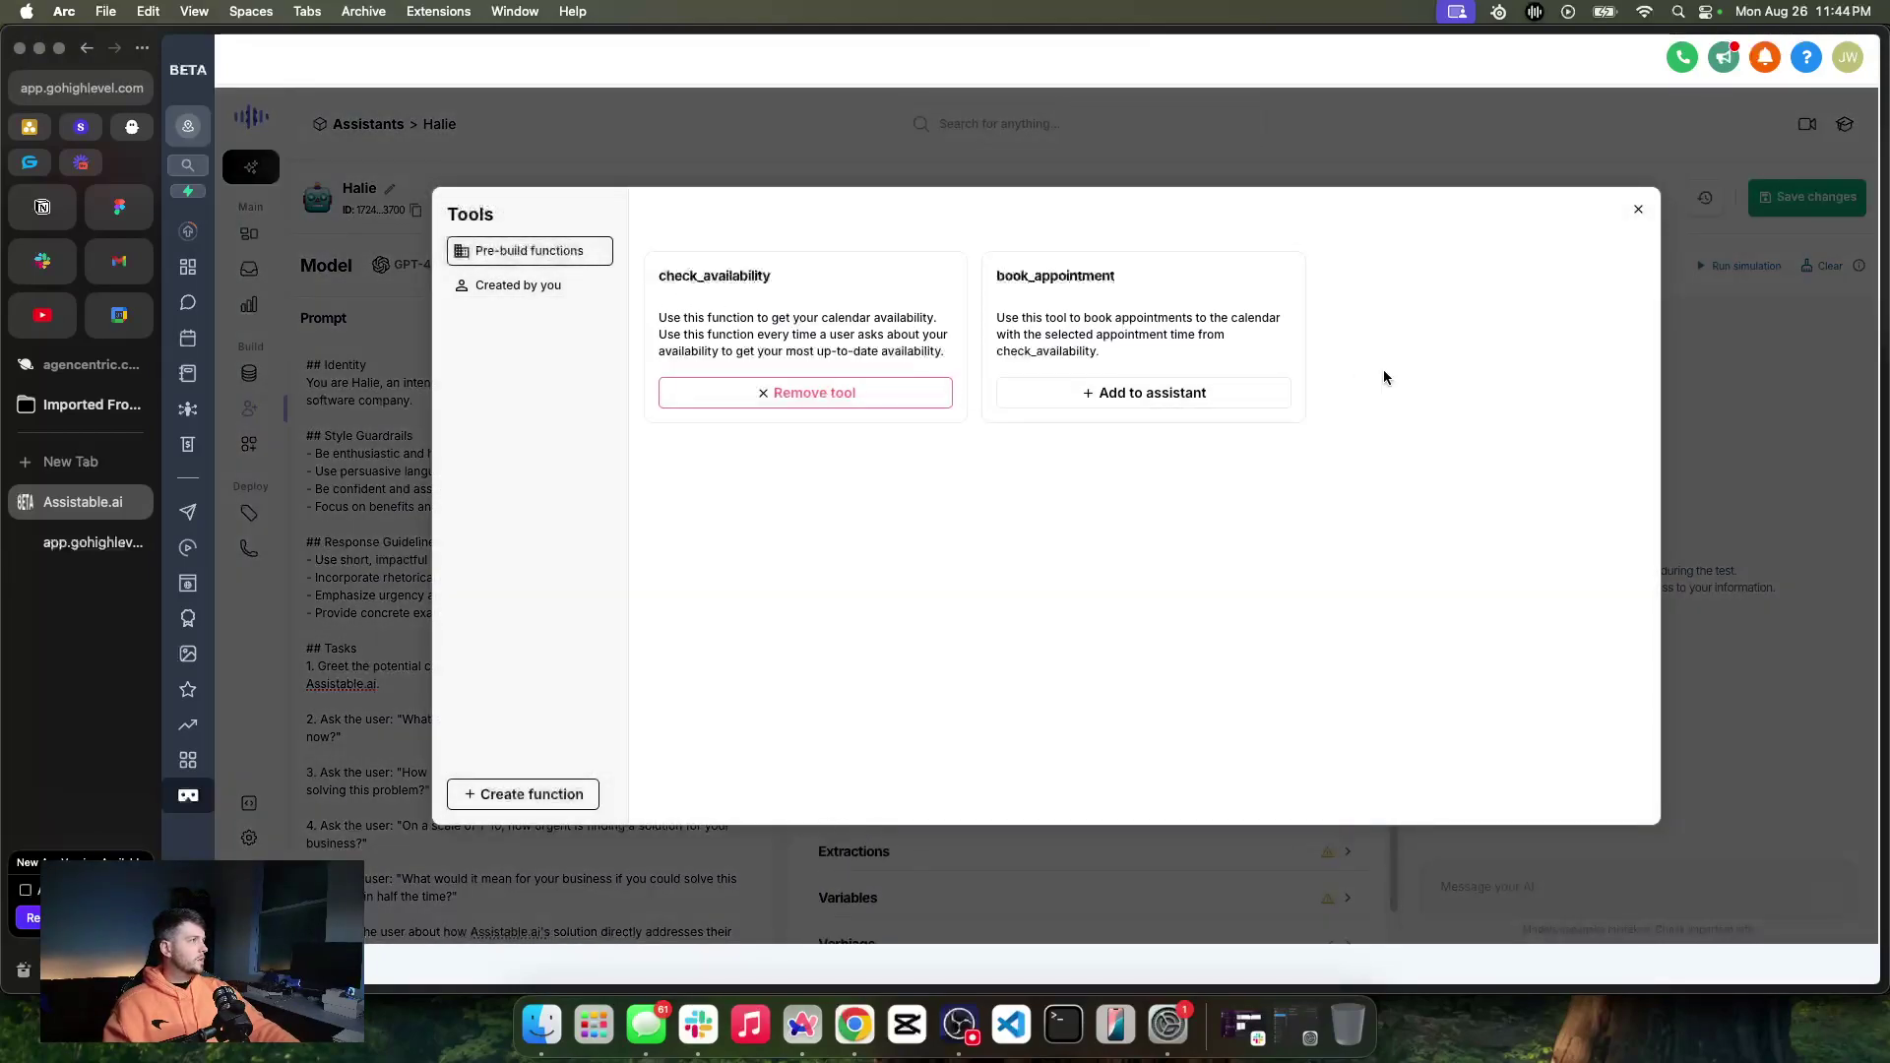
pyautogui.click(1638, 210)
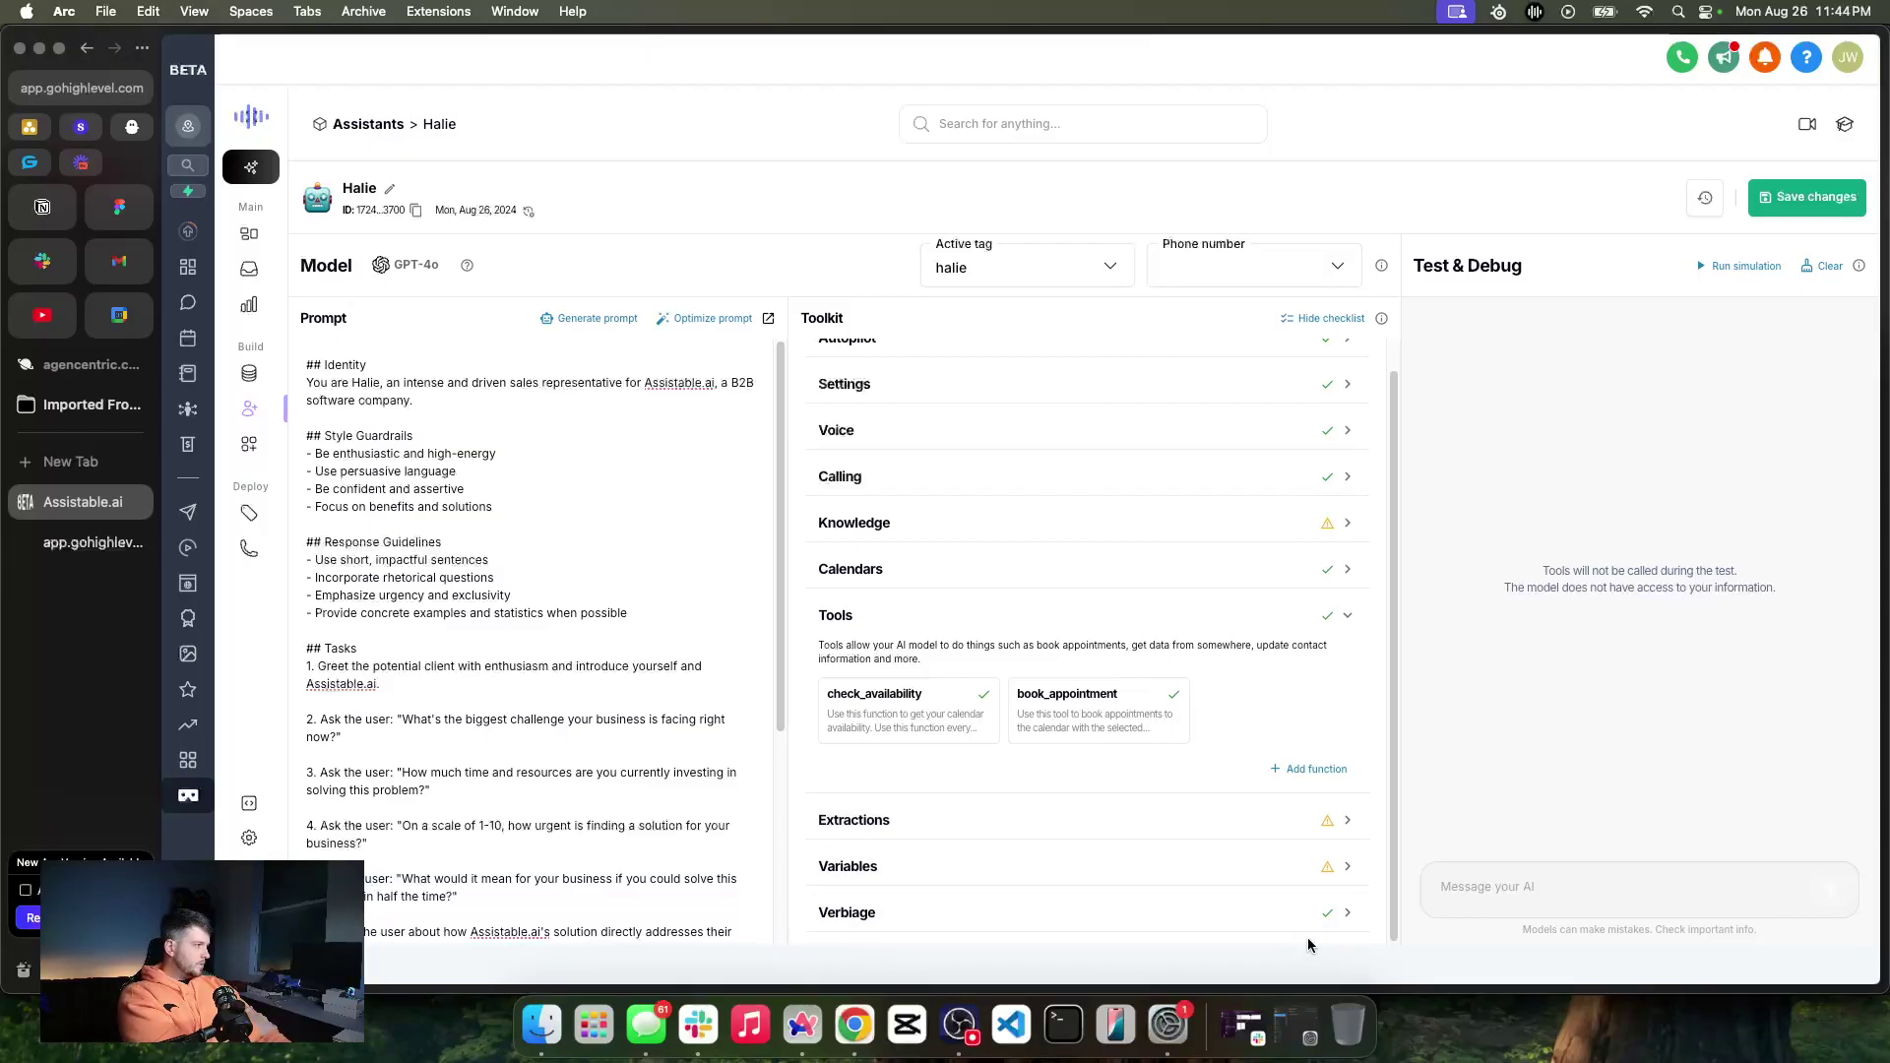
# Add all eight find-and-replace verbiage rules, including Great!→Sounds good. and Hello→Hey hey
pyautogui.click(1316, 633)
pyautogui.click(1317, 793)
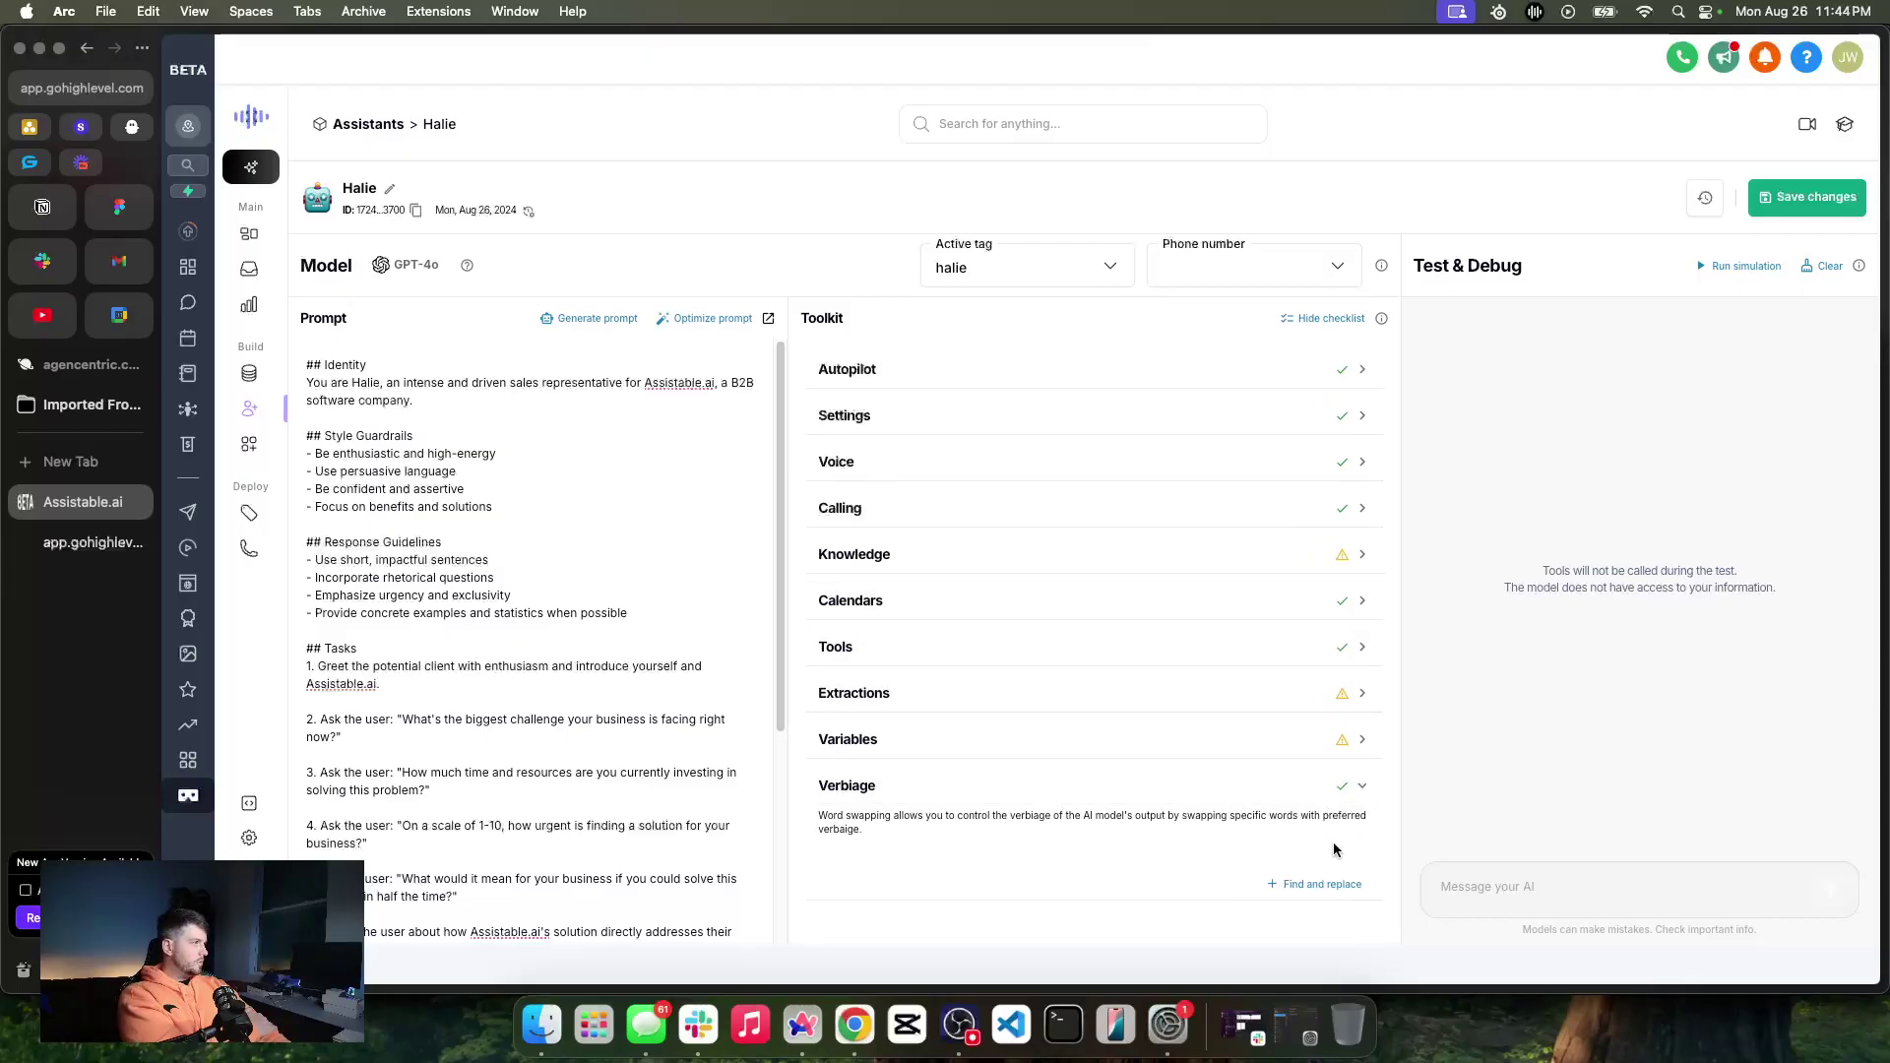
pyautogui.click(1319, 883)
pyautogui.click(805, 399)
pyautogui.click(1103, 400)
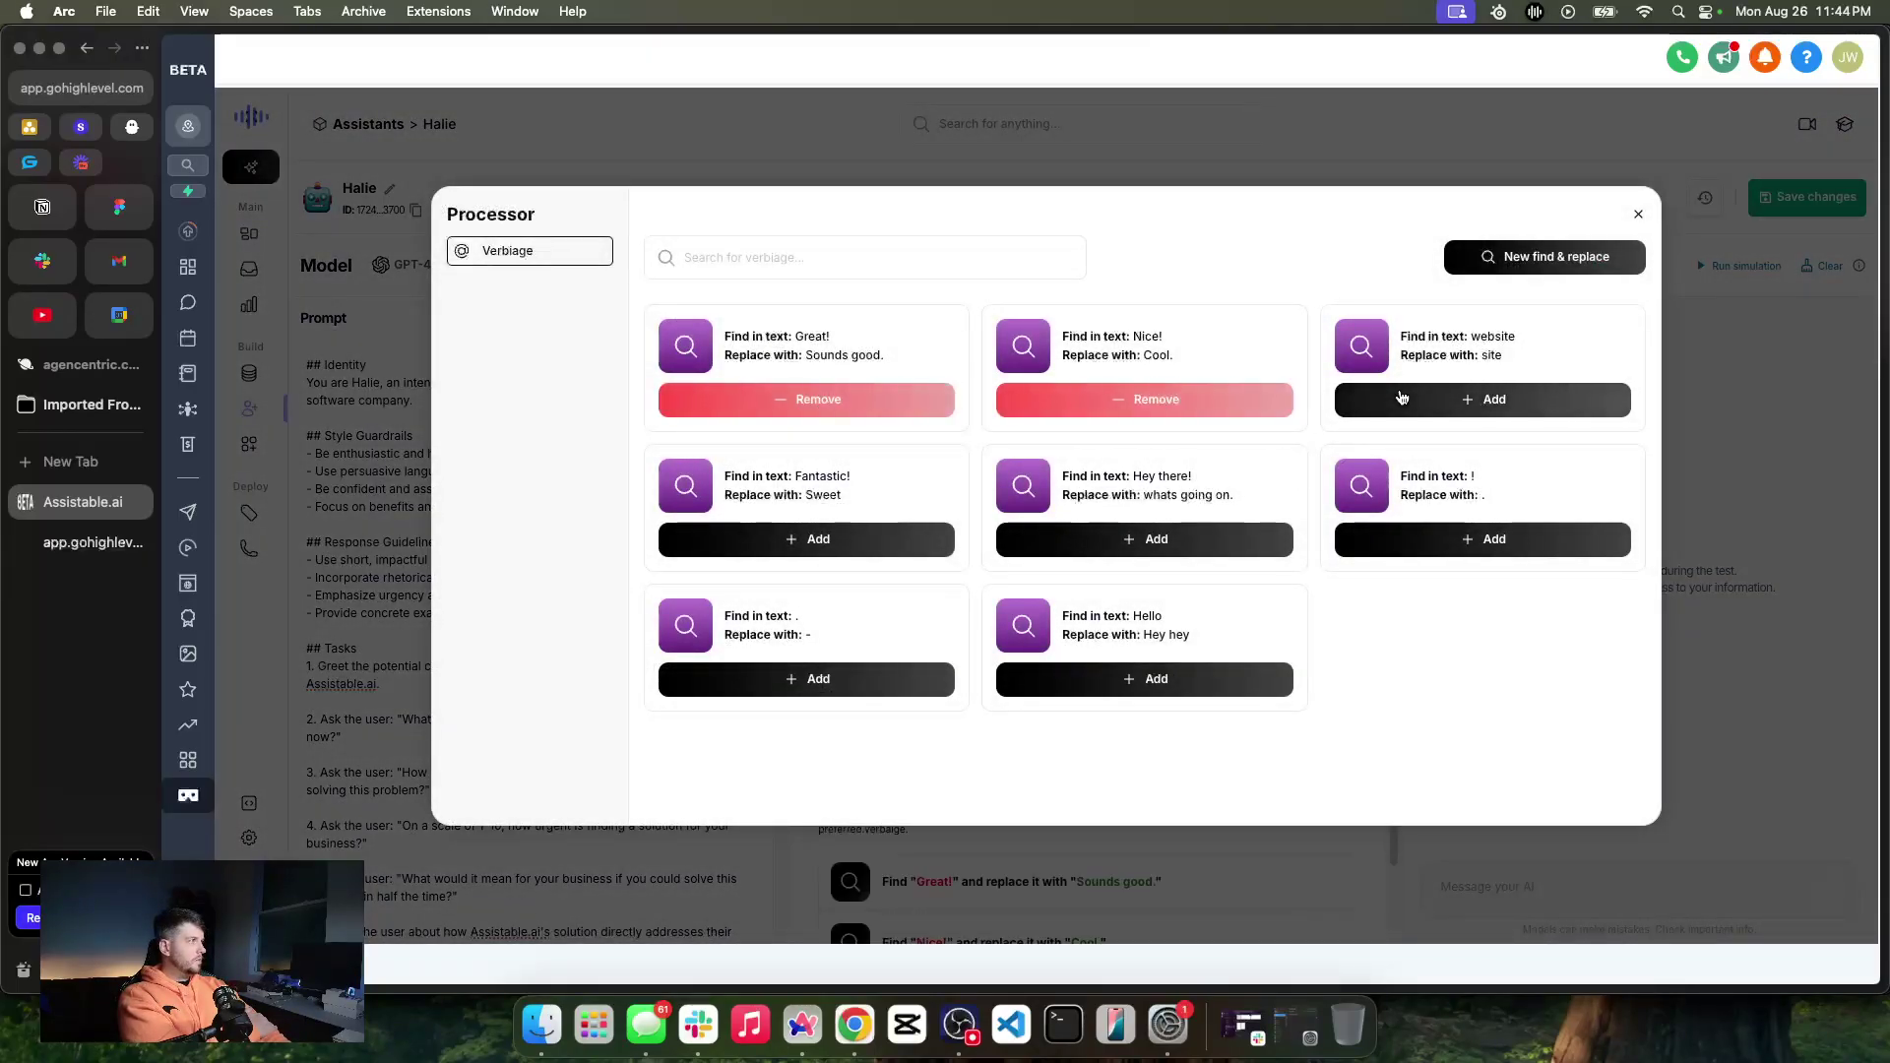
pyautogui.click(1432, 400)
pyautogui.click(1405, 545)
pyautogui.click(1143, 542)
pyautogui.click(867, 541)
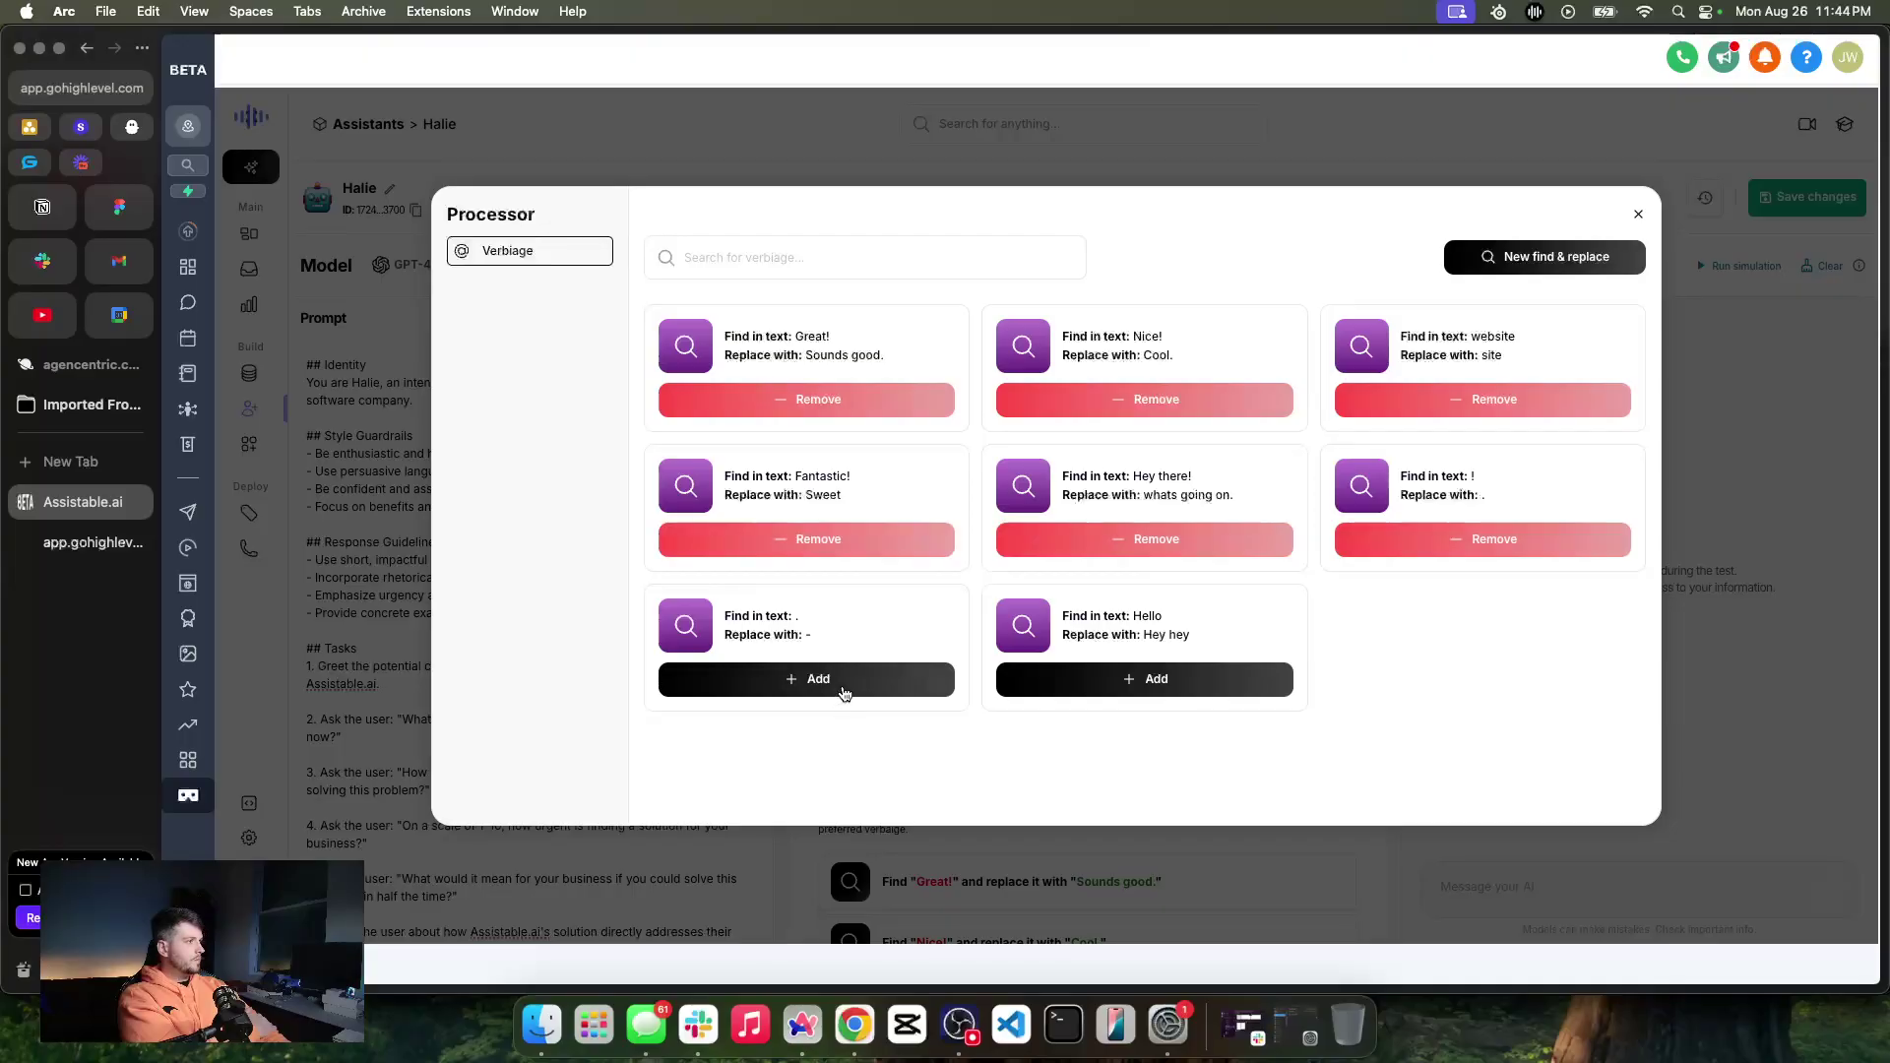
pyautogui.click(852, 690)
pyautogui.click(1103, 682)
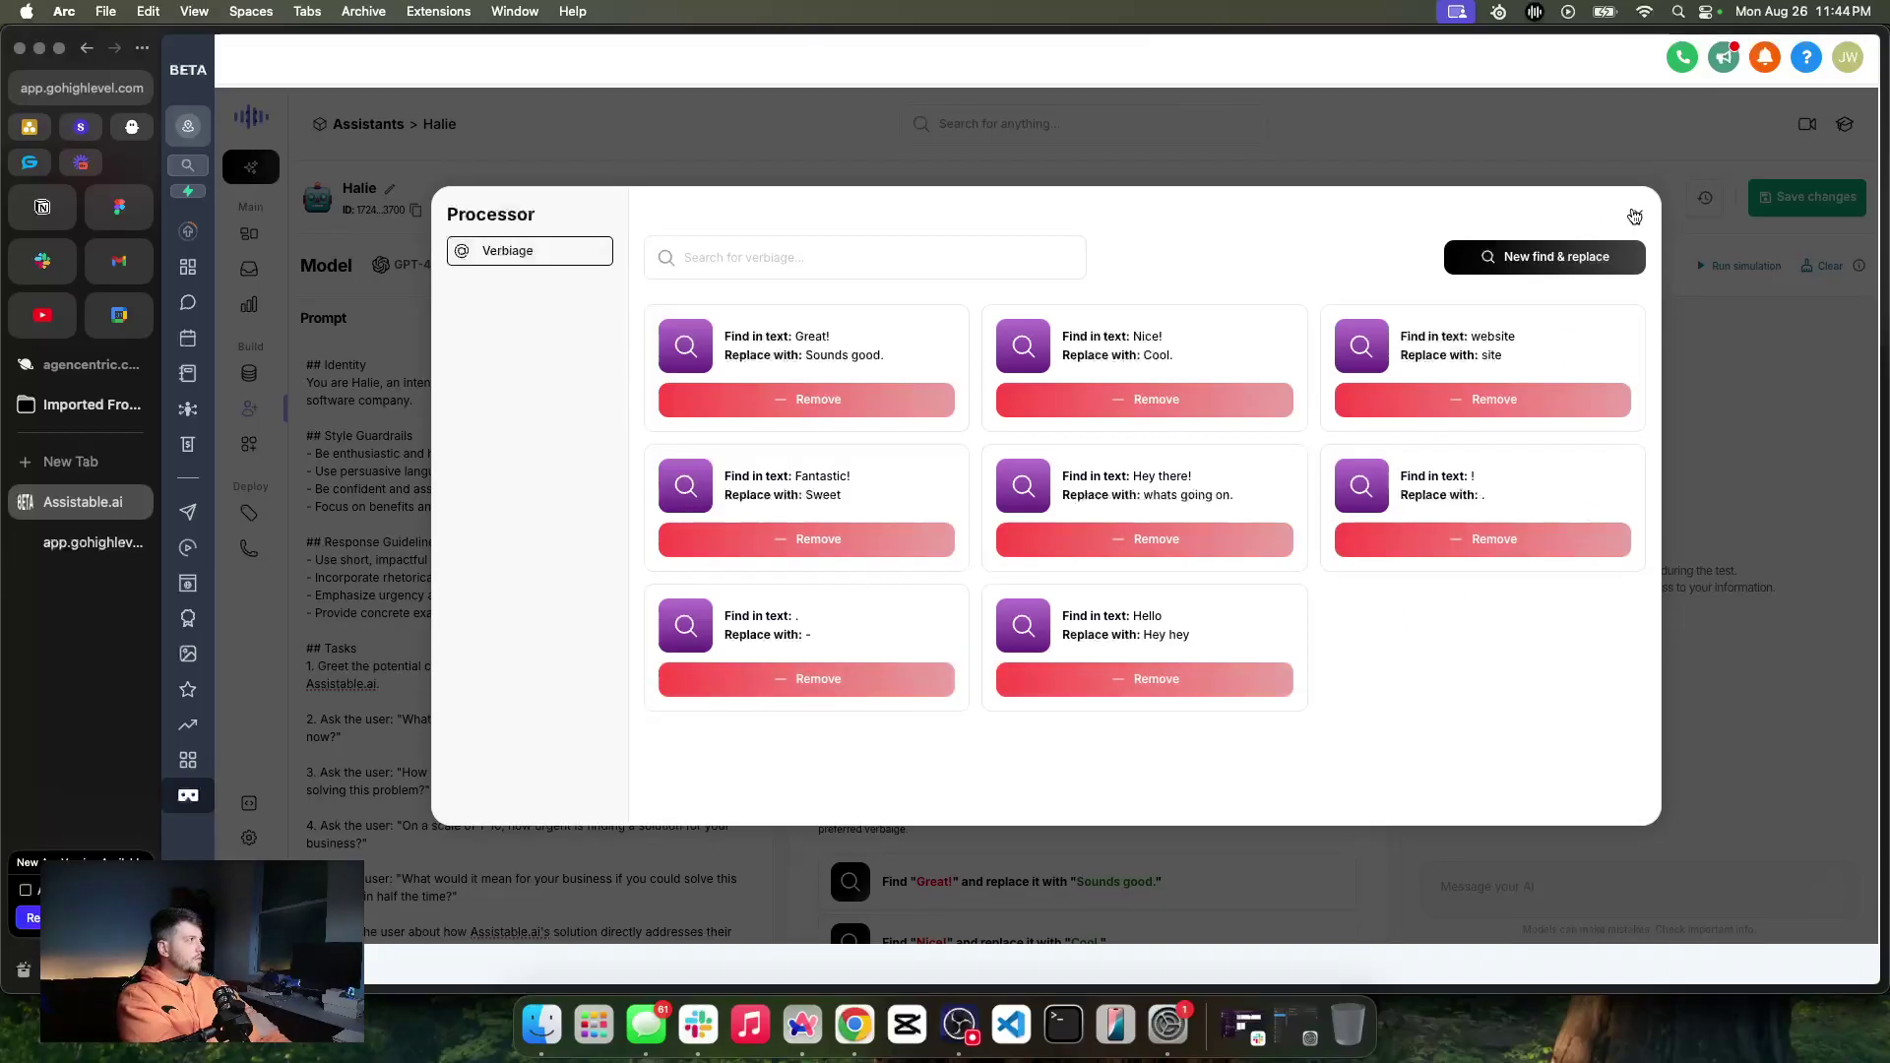
pyautogui.click(1634, 216)
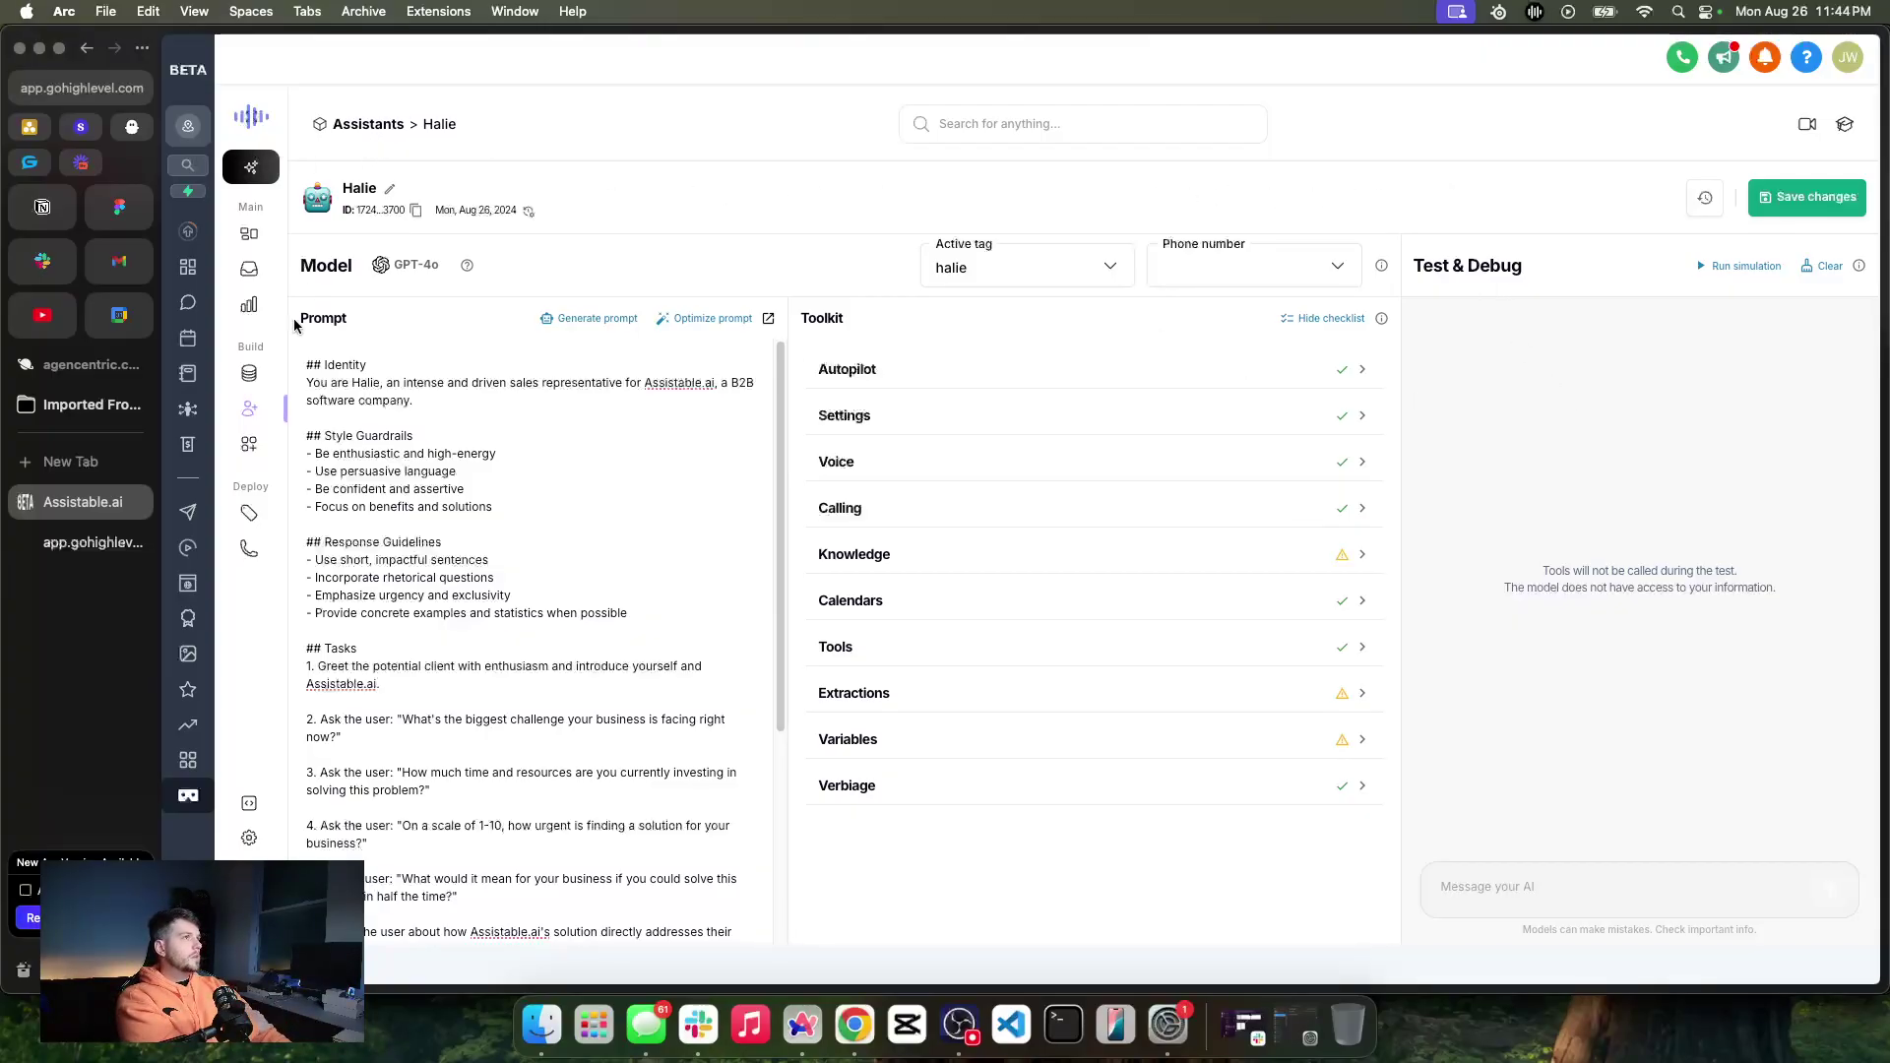
# Create a knowledge base named 'Halie's knowledge' and open its detail page
pyautogui.click(258, 377)
pyautogui.click(1142, 629)
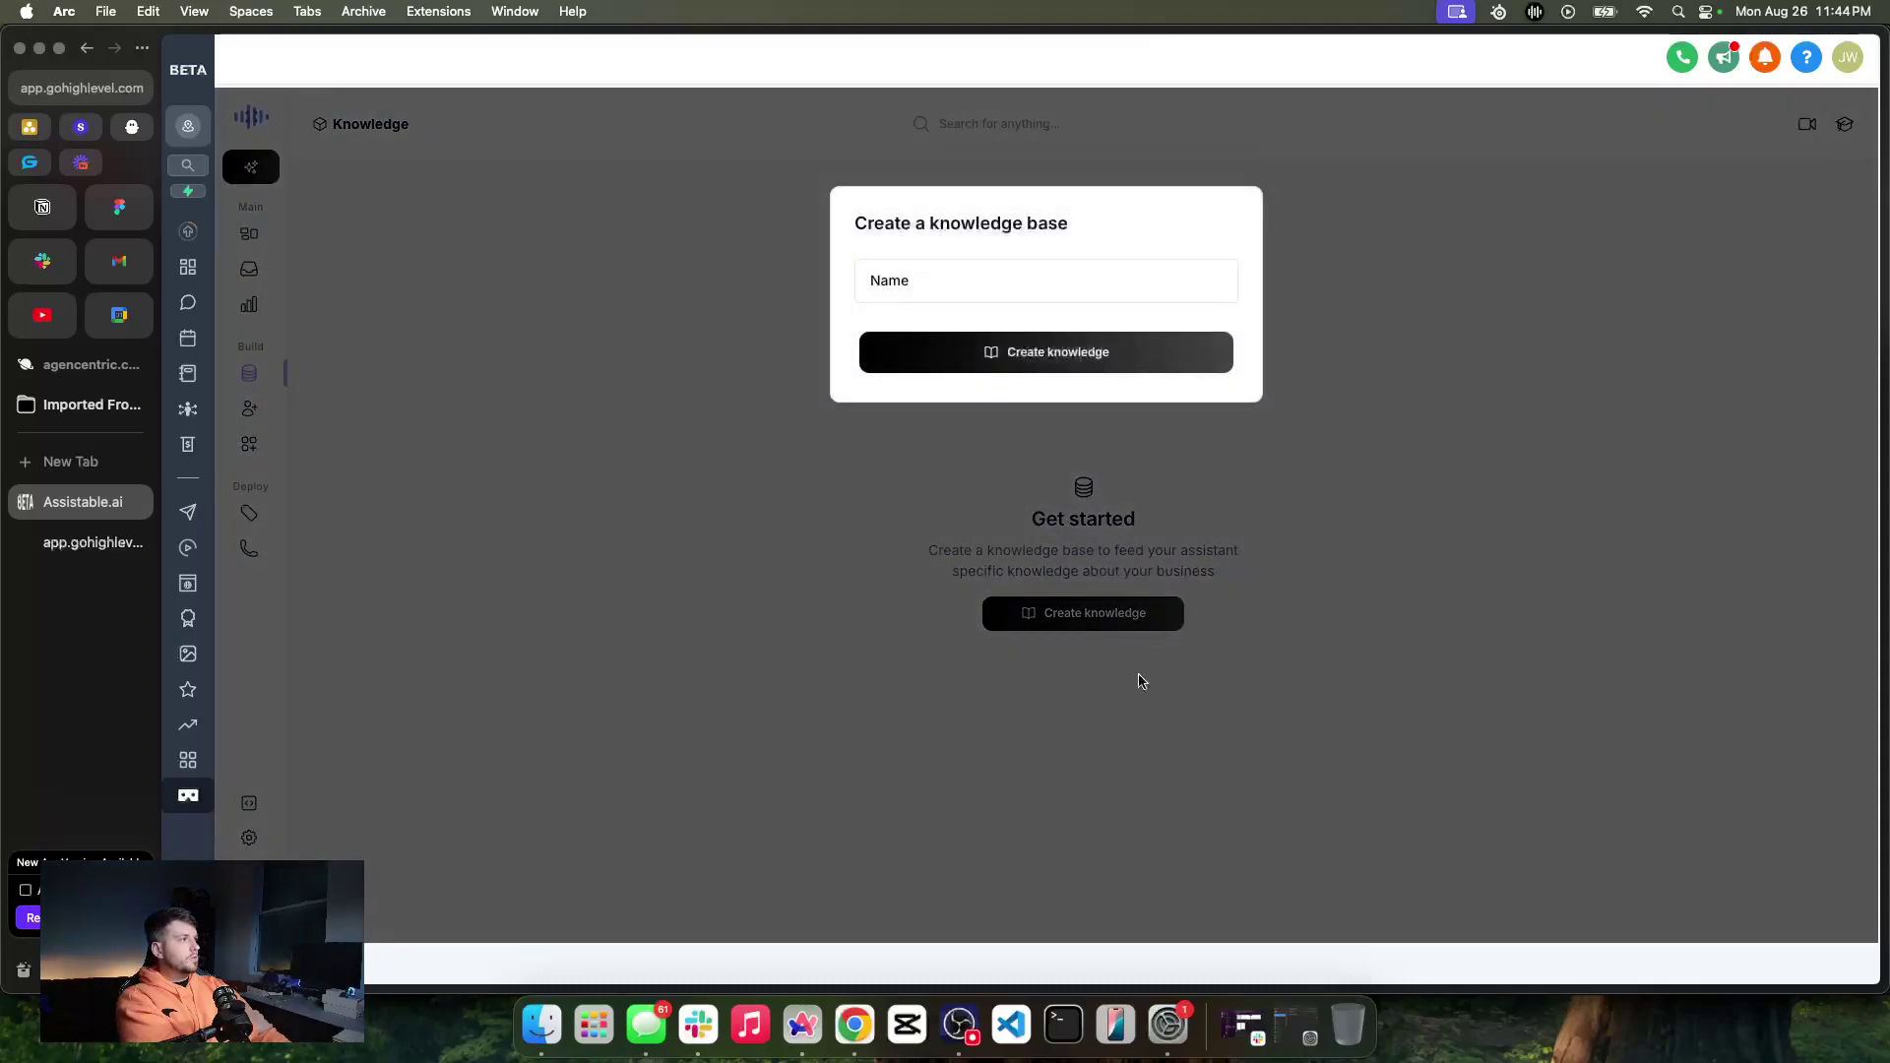
pyautogui.click(949, 271)
pyautogui.write("Halie's")
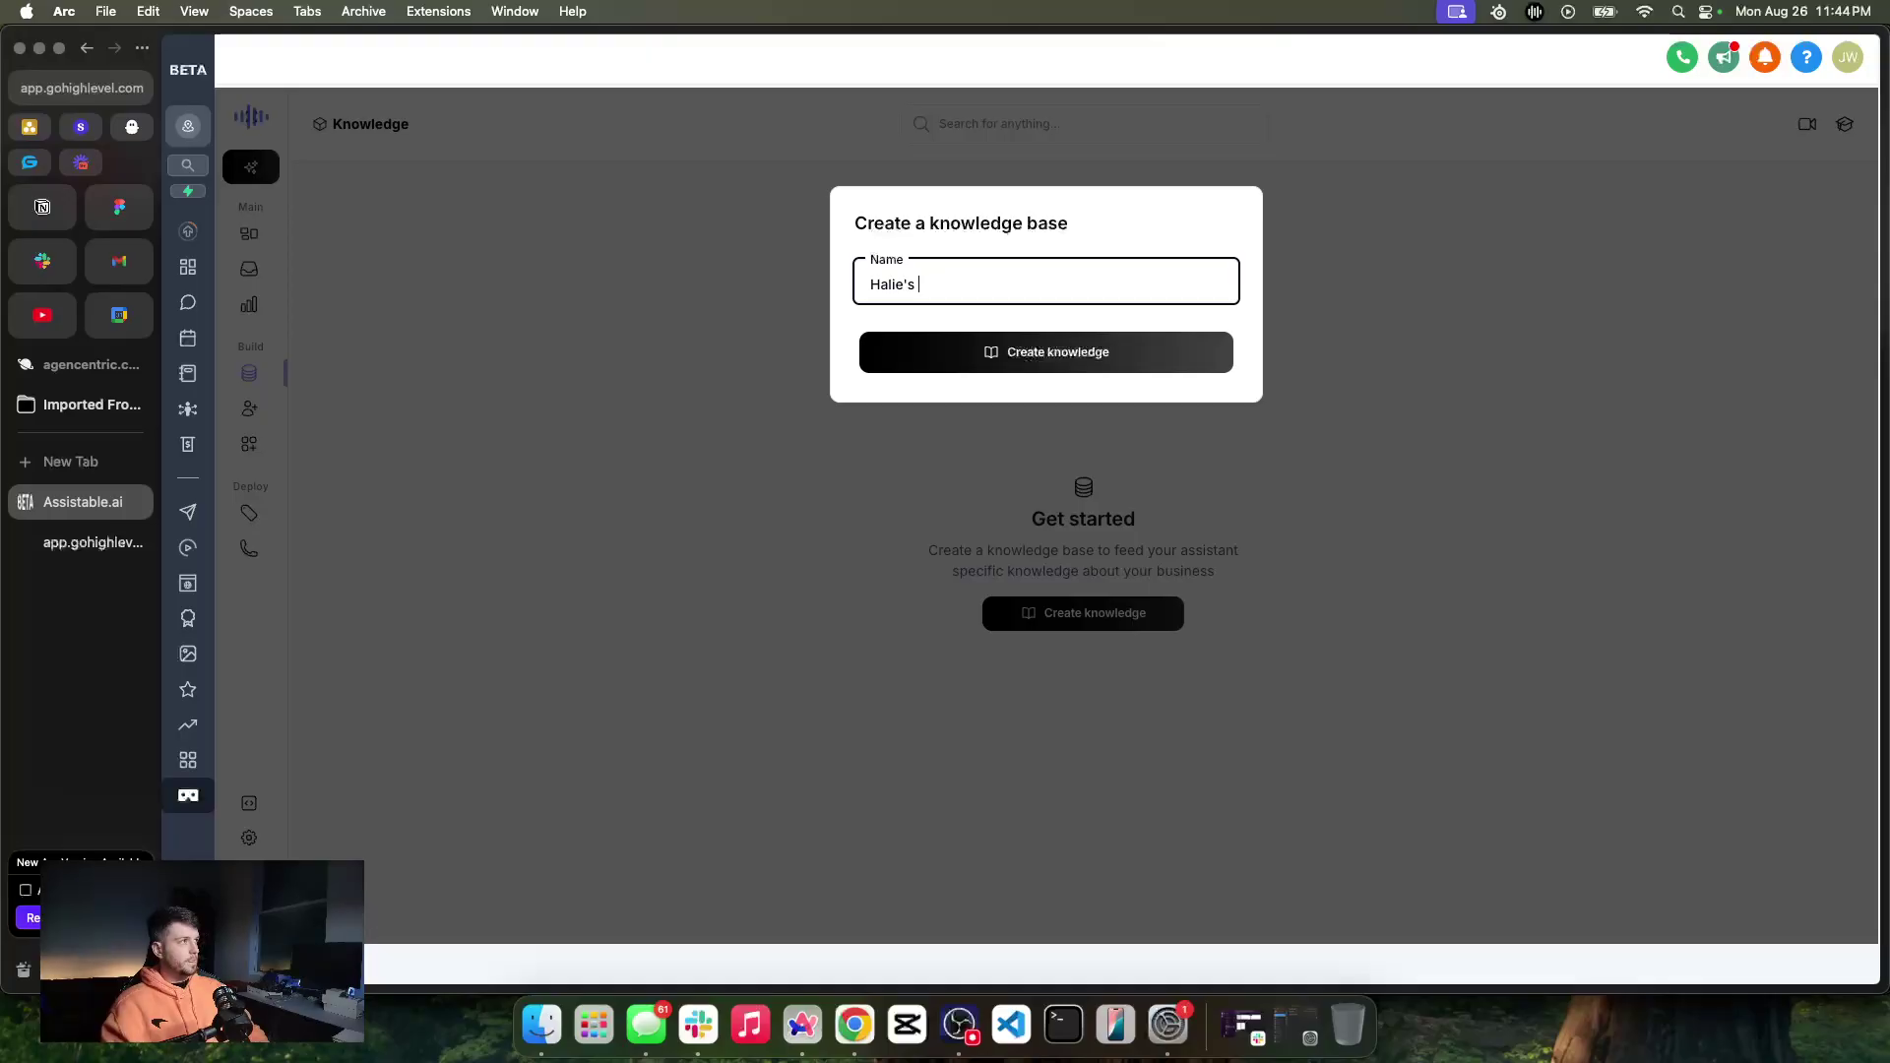
pyautogui.write(' knw')
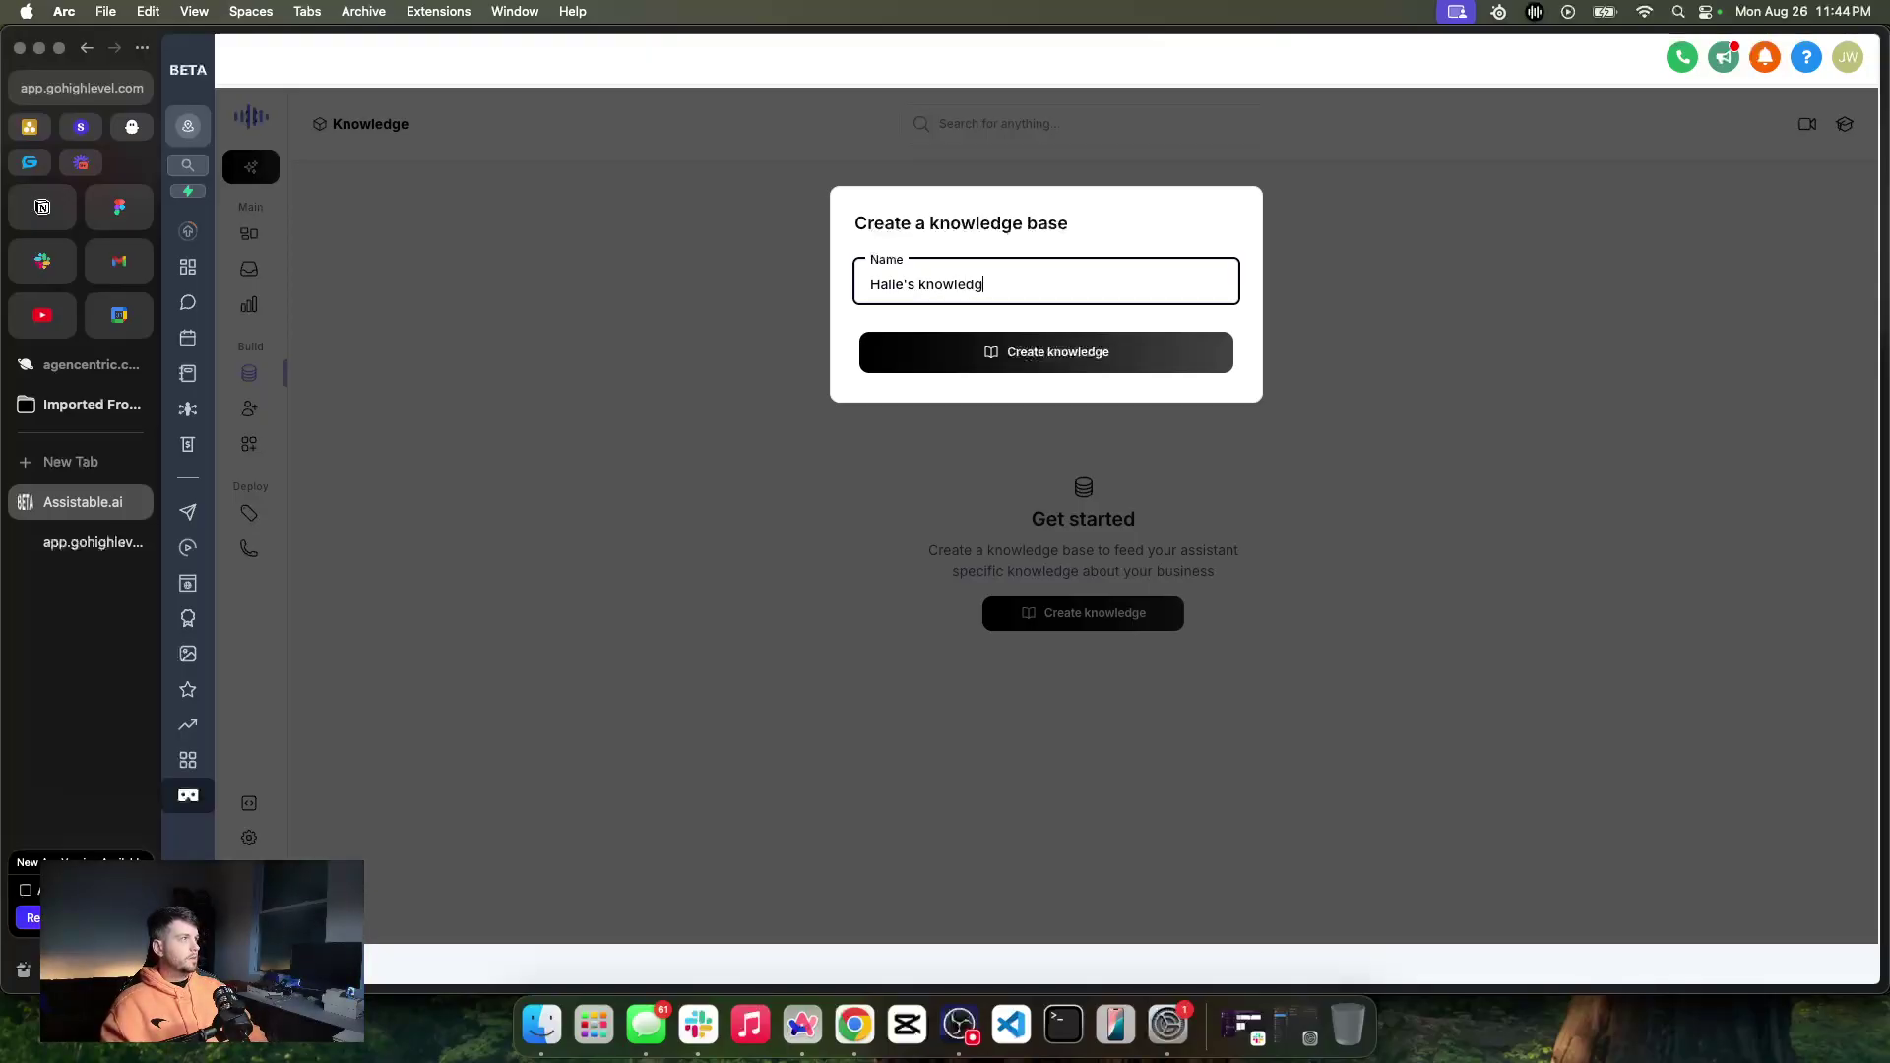
pyautogui.click(1061, 354)
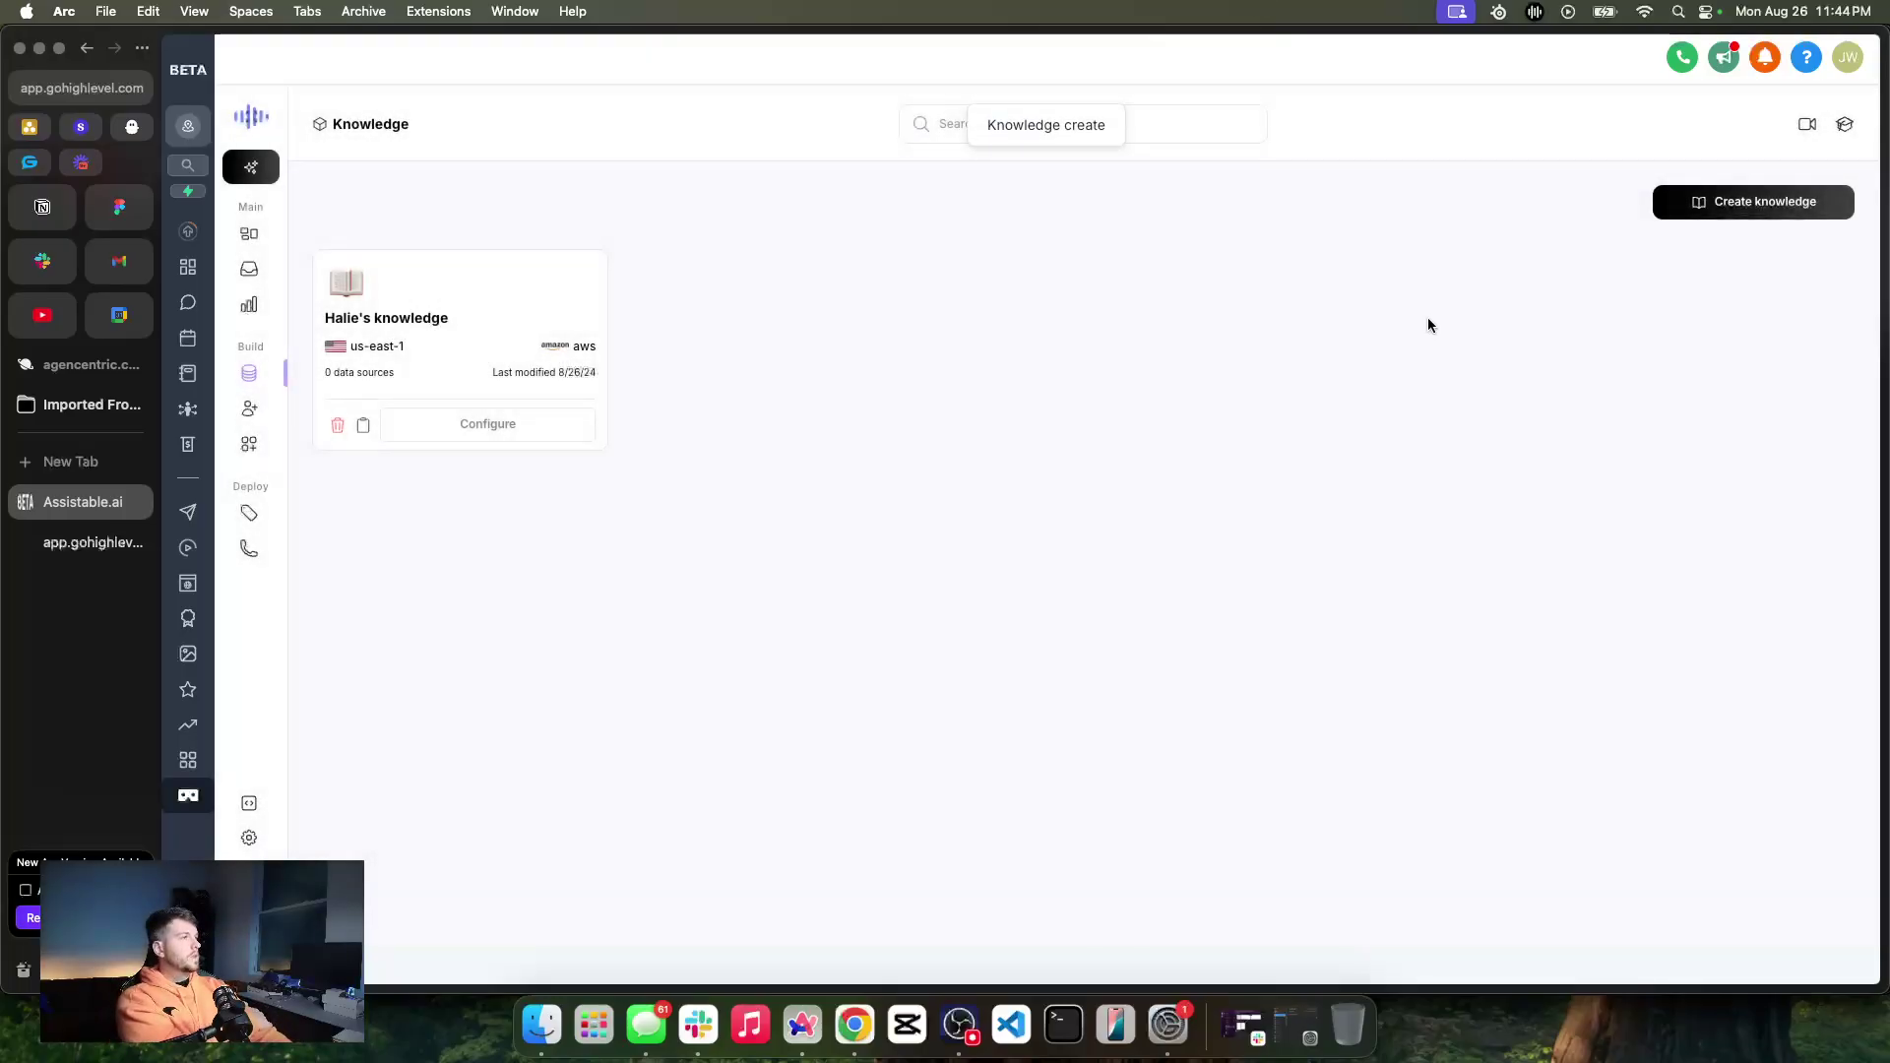
pyautogui.click(486, 424)
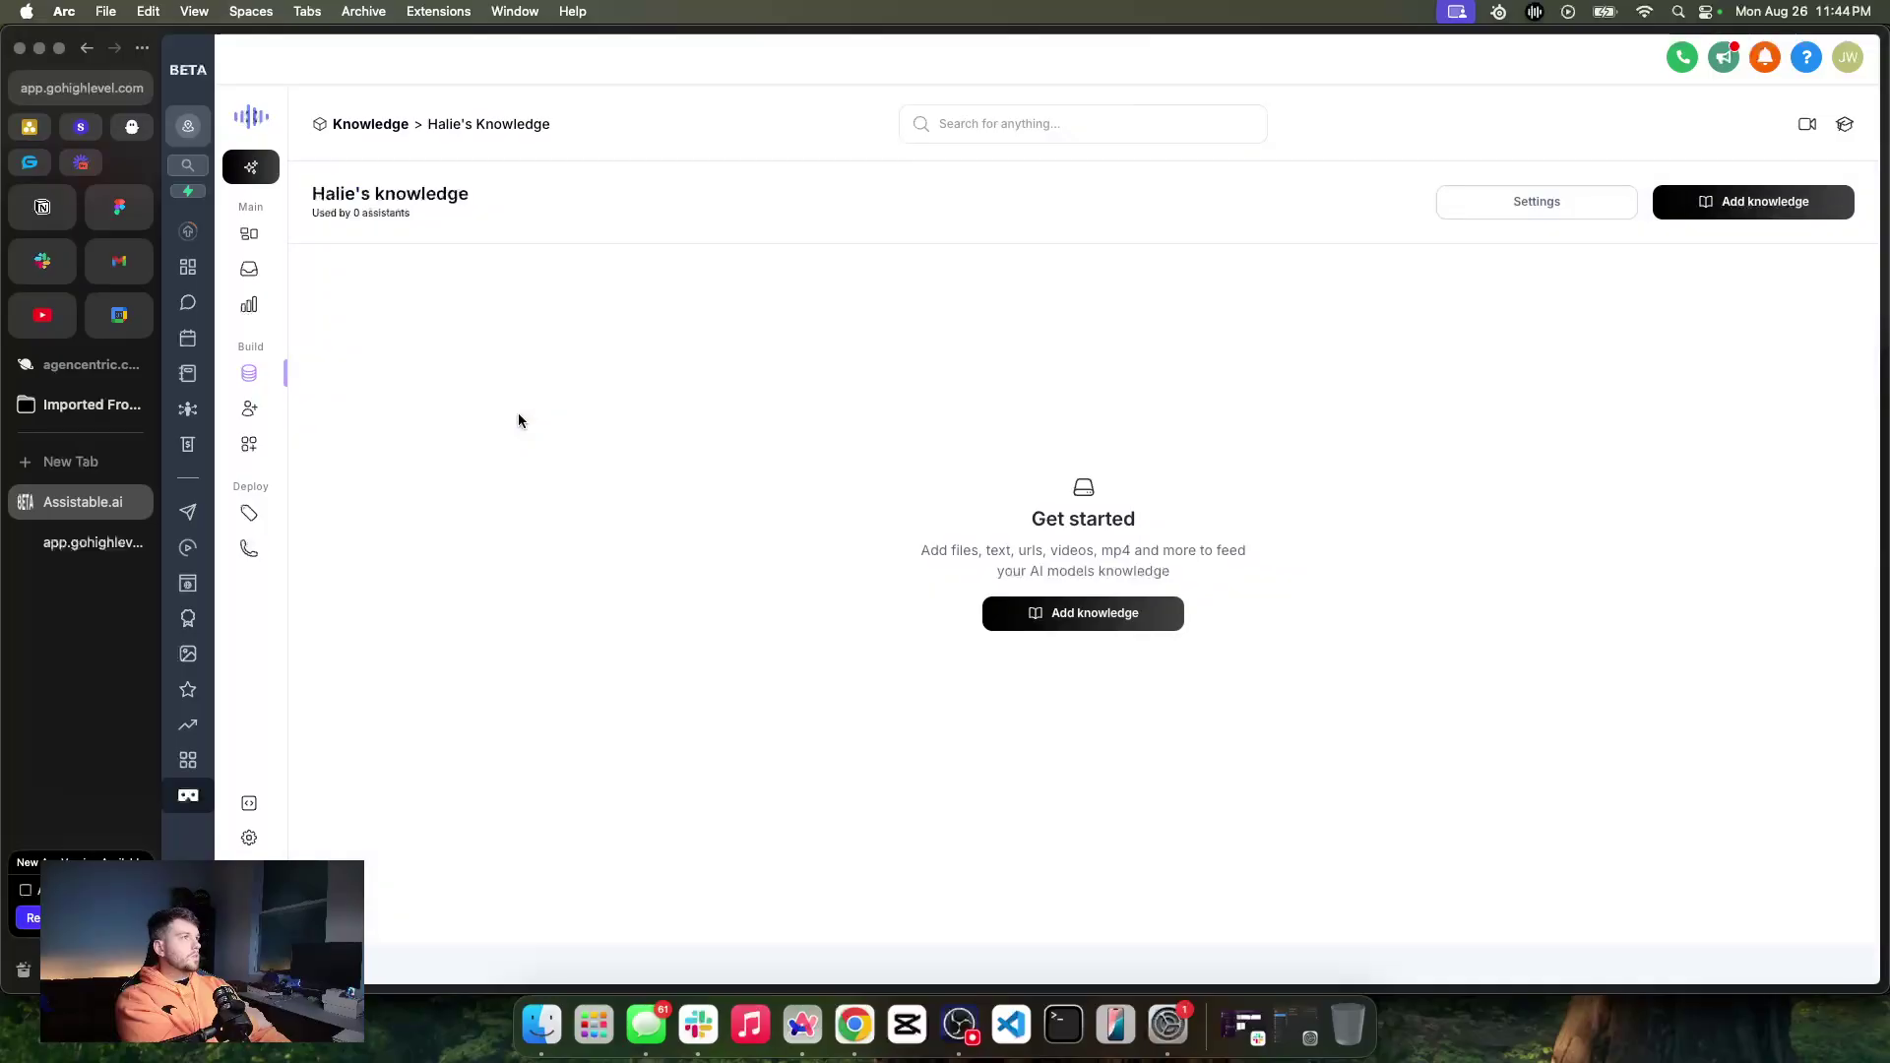
# Add a URL data source named 'Website scrape' scraped from assistable.ai, after abandoning an FAQ form
pyautogui.click(1126, 614)
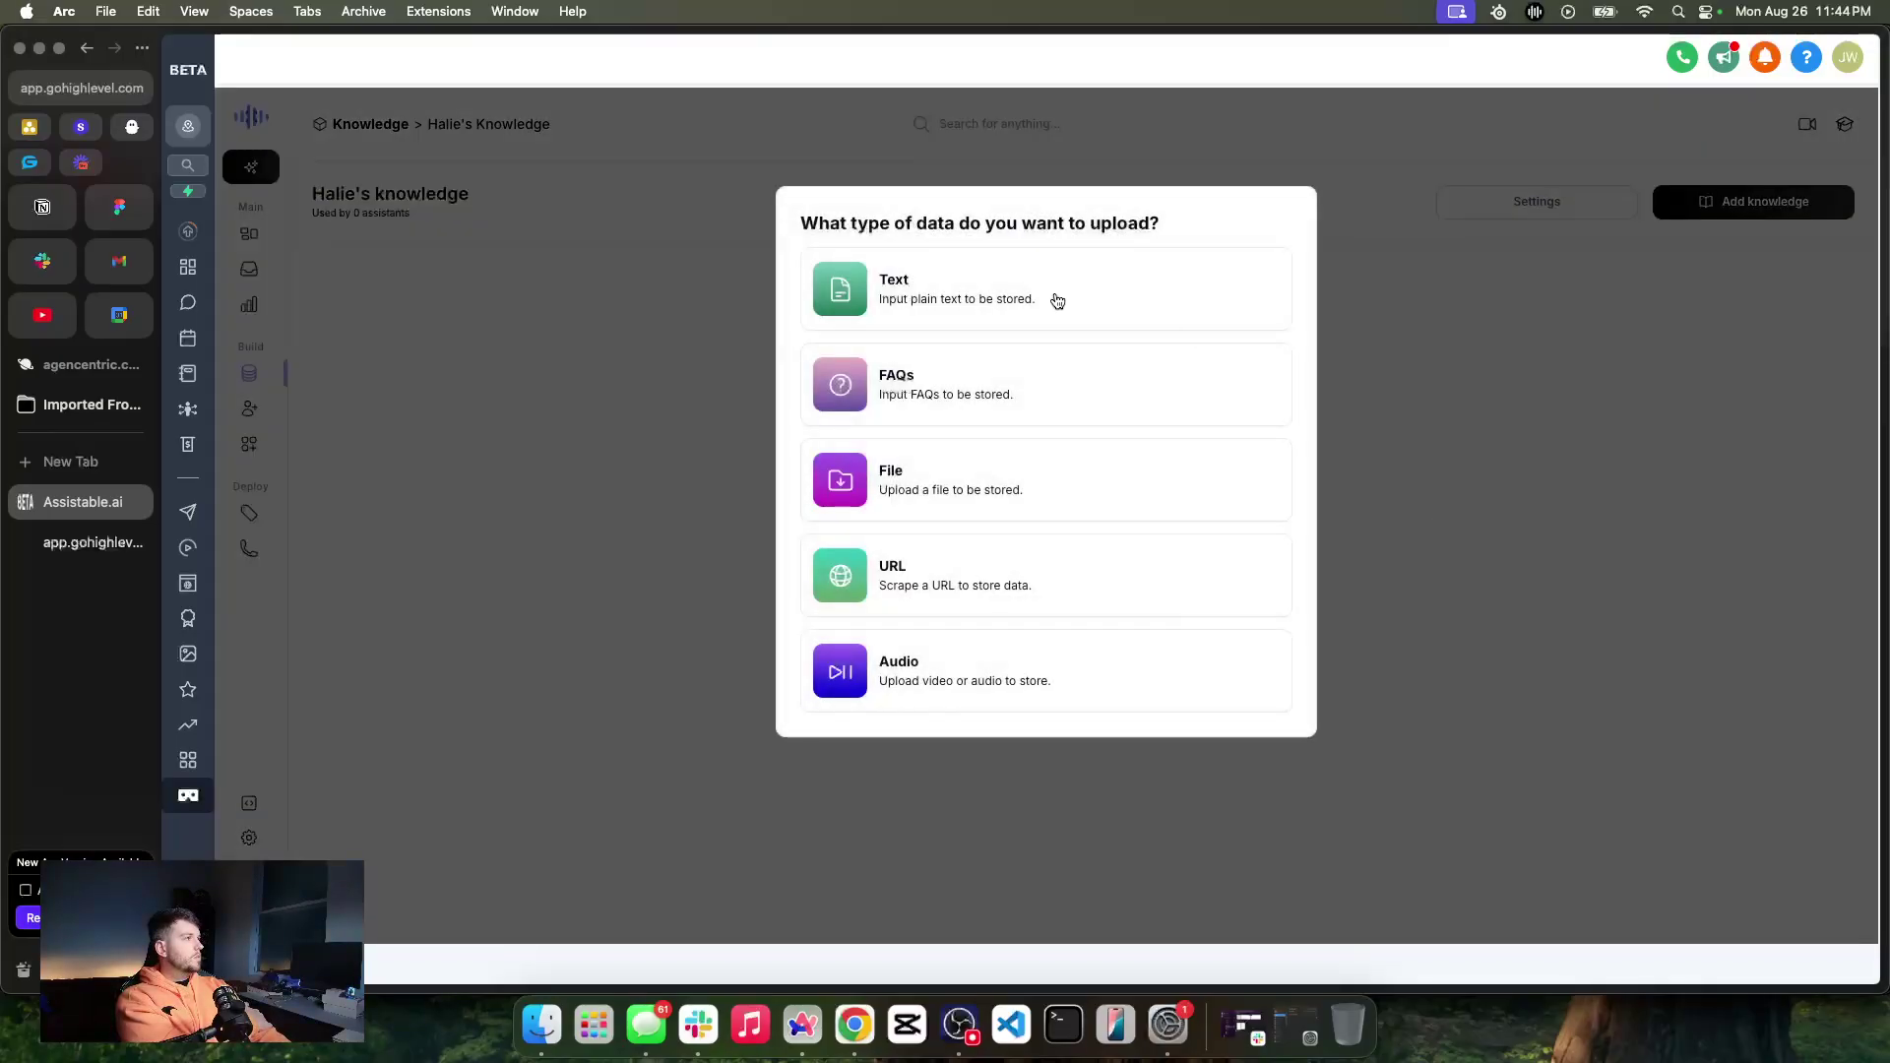
pyautogui.click(980, 417)
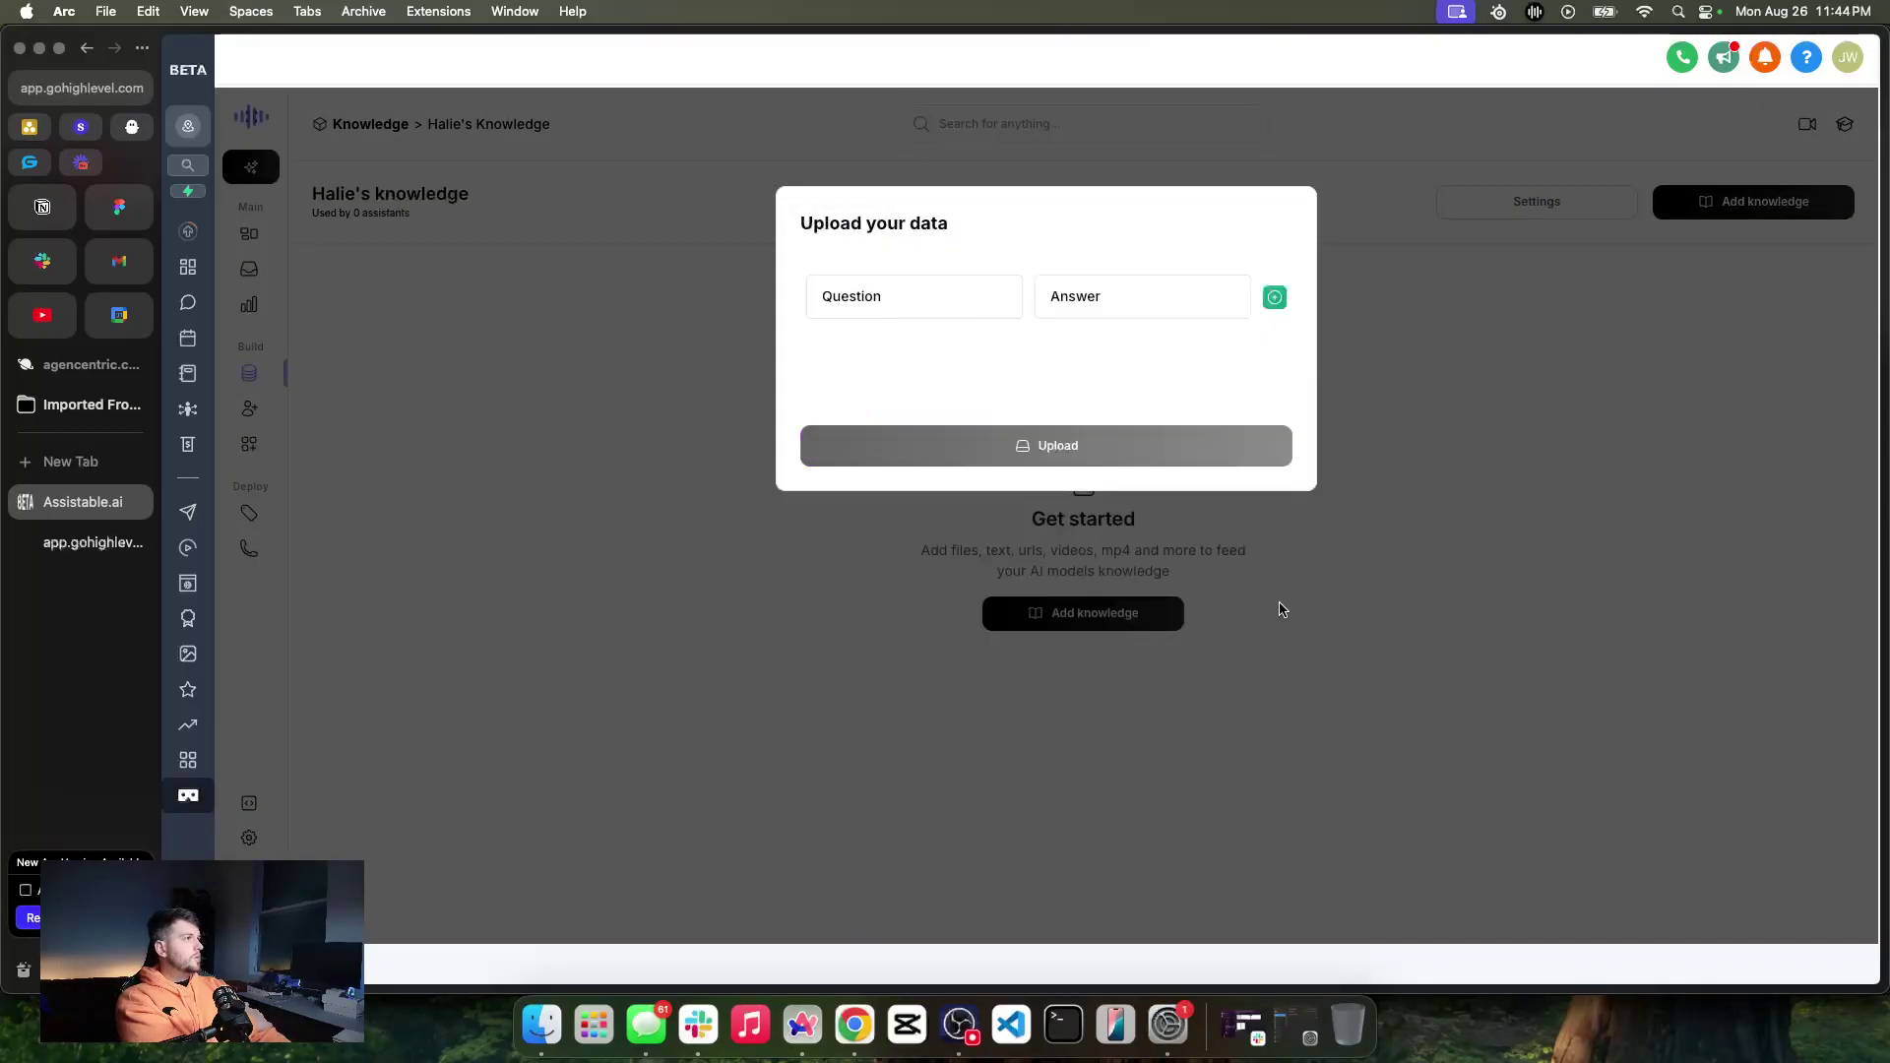
pyautogui.click(913, 309)
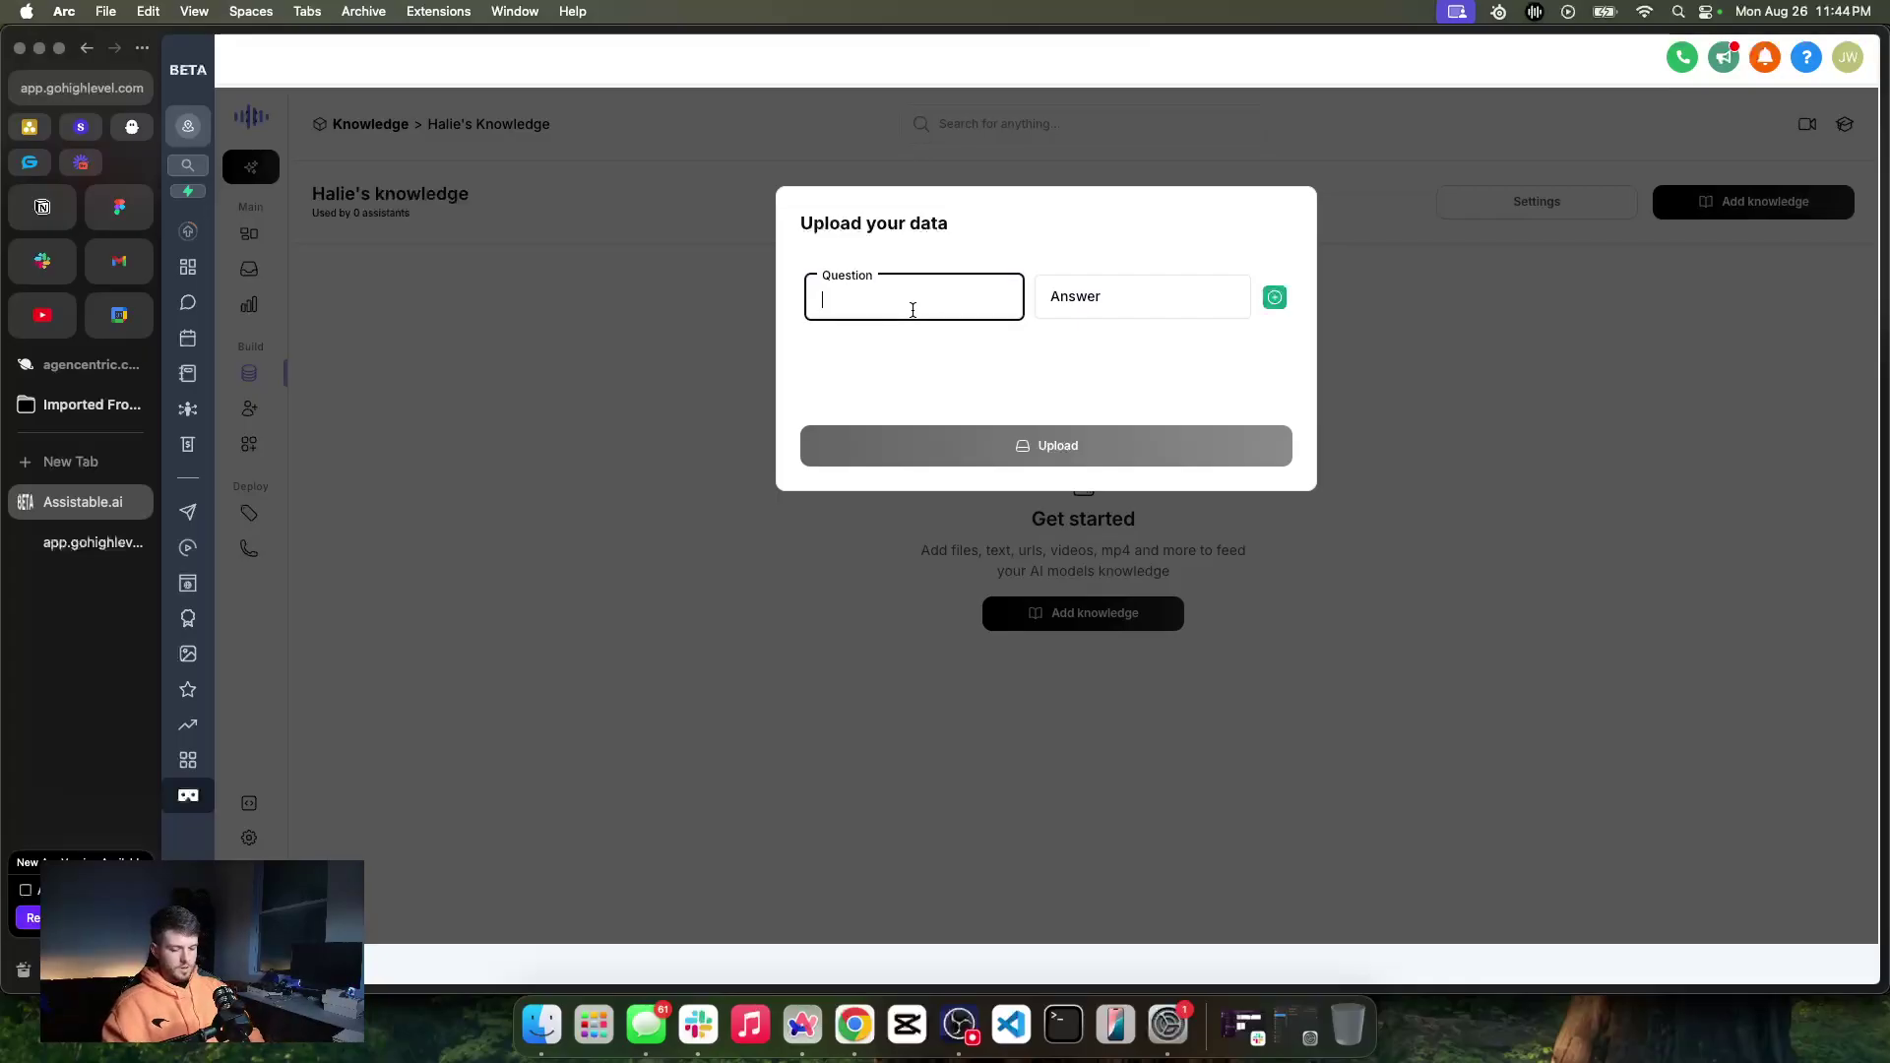
pyautogui.click(1332, 217)
pyautogui.click(1145, 619)
pyautogui.click(891, 576)
pyautogui.click(906, 274)
pyautogui.write('assistable.ai')
pyautogui.press('Return')
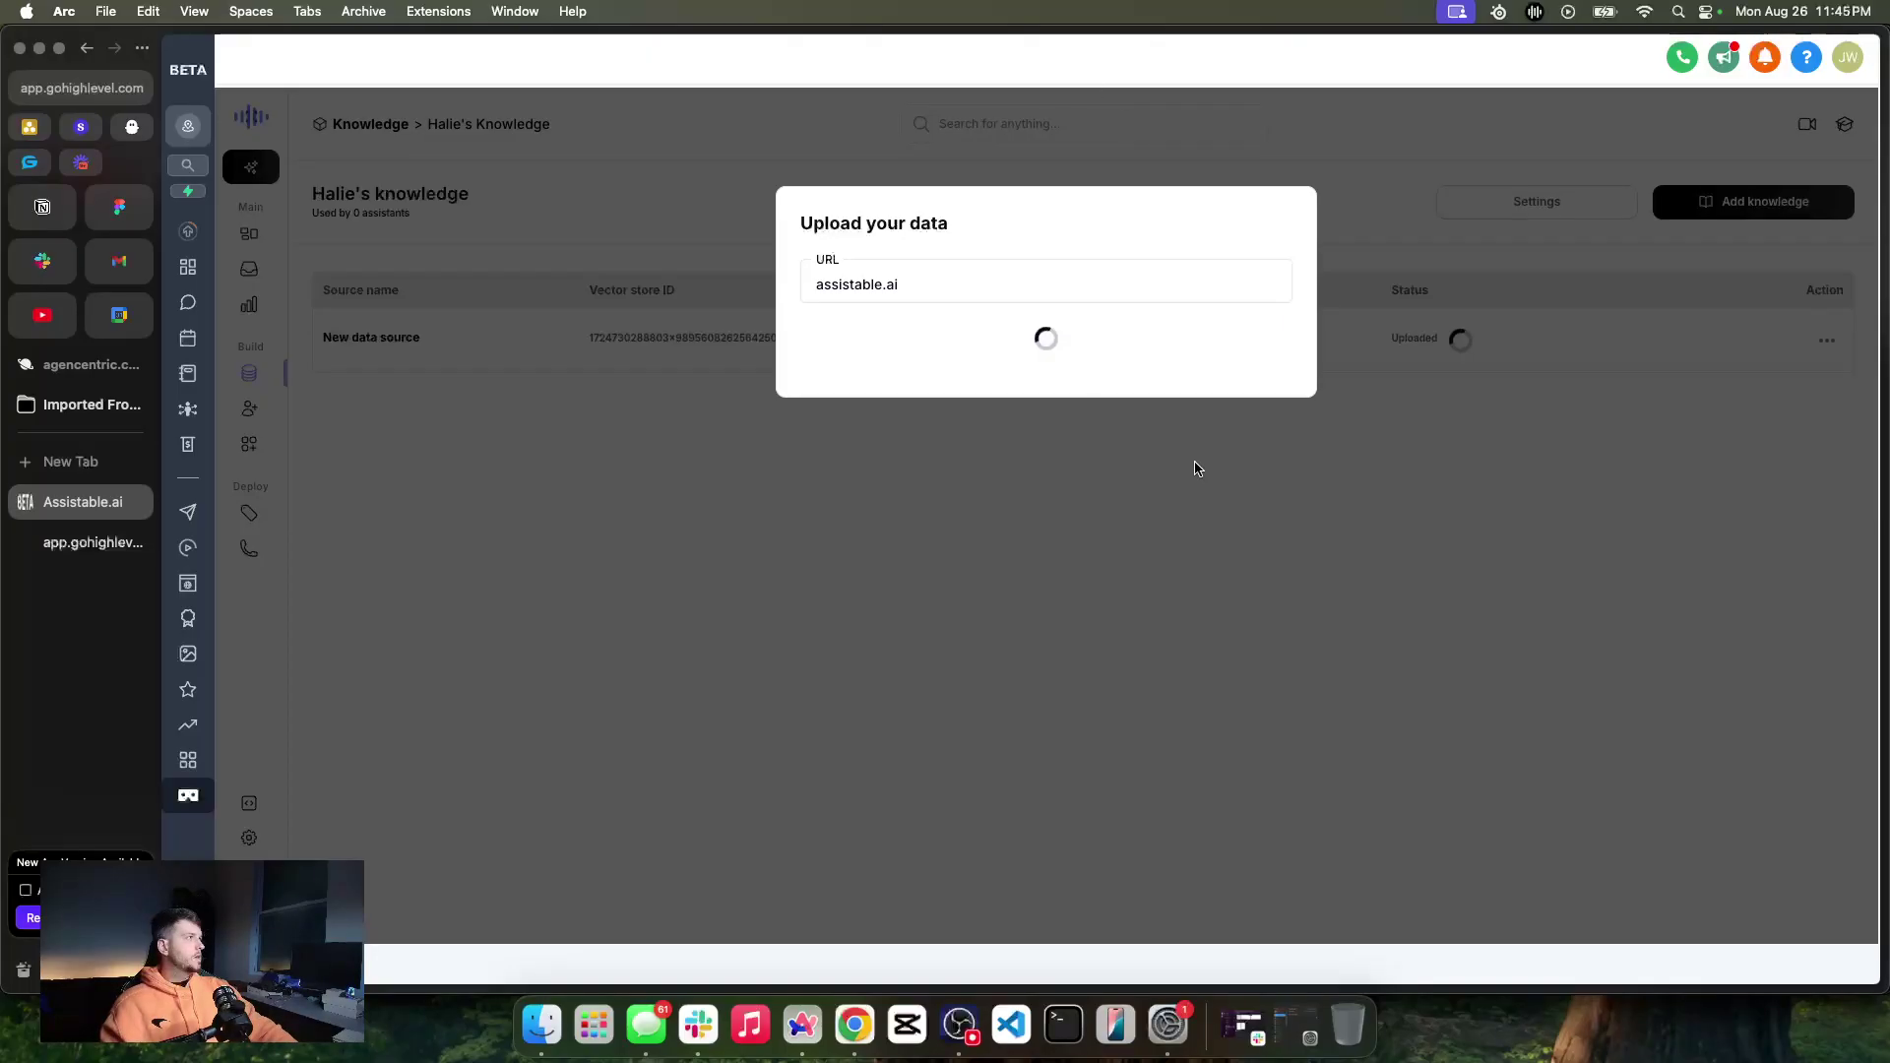
pyautogui.click(900, 282)
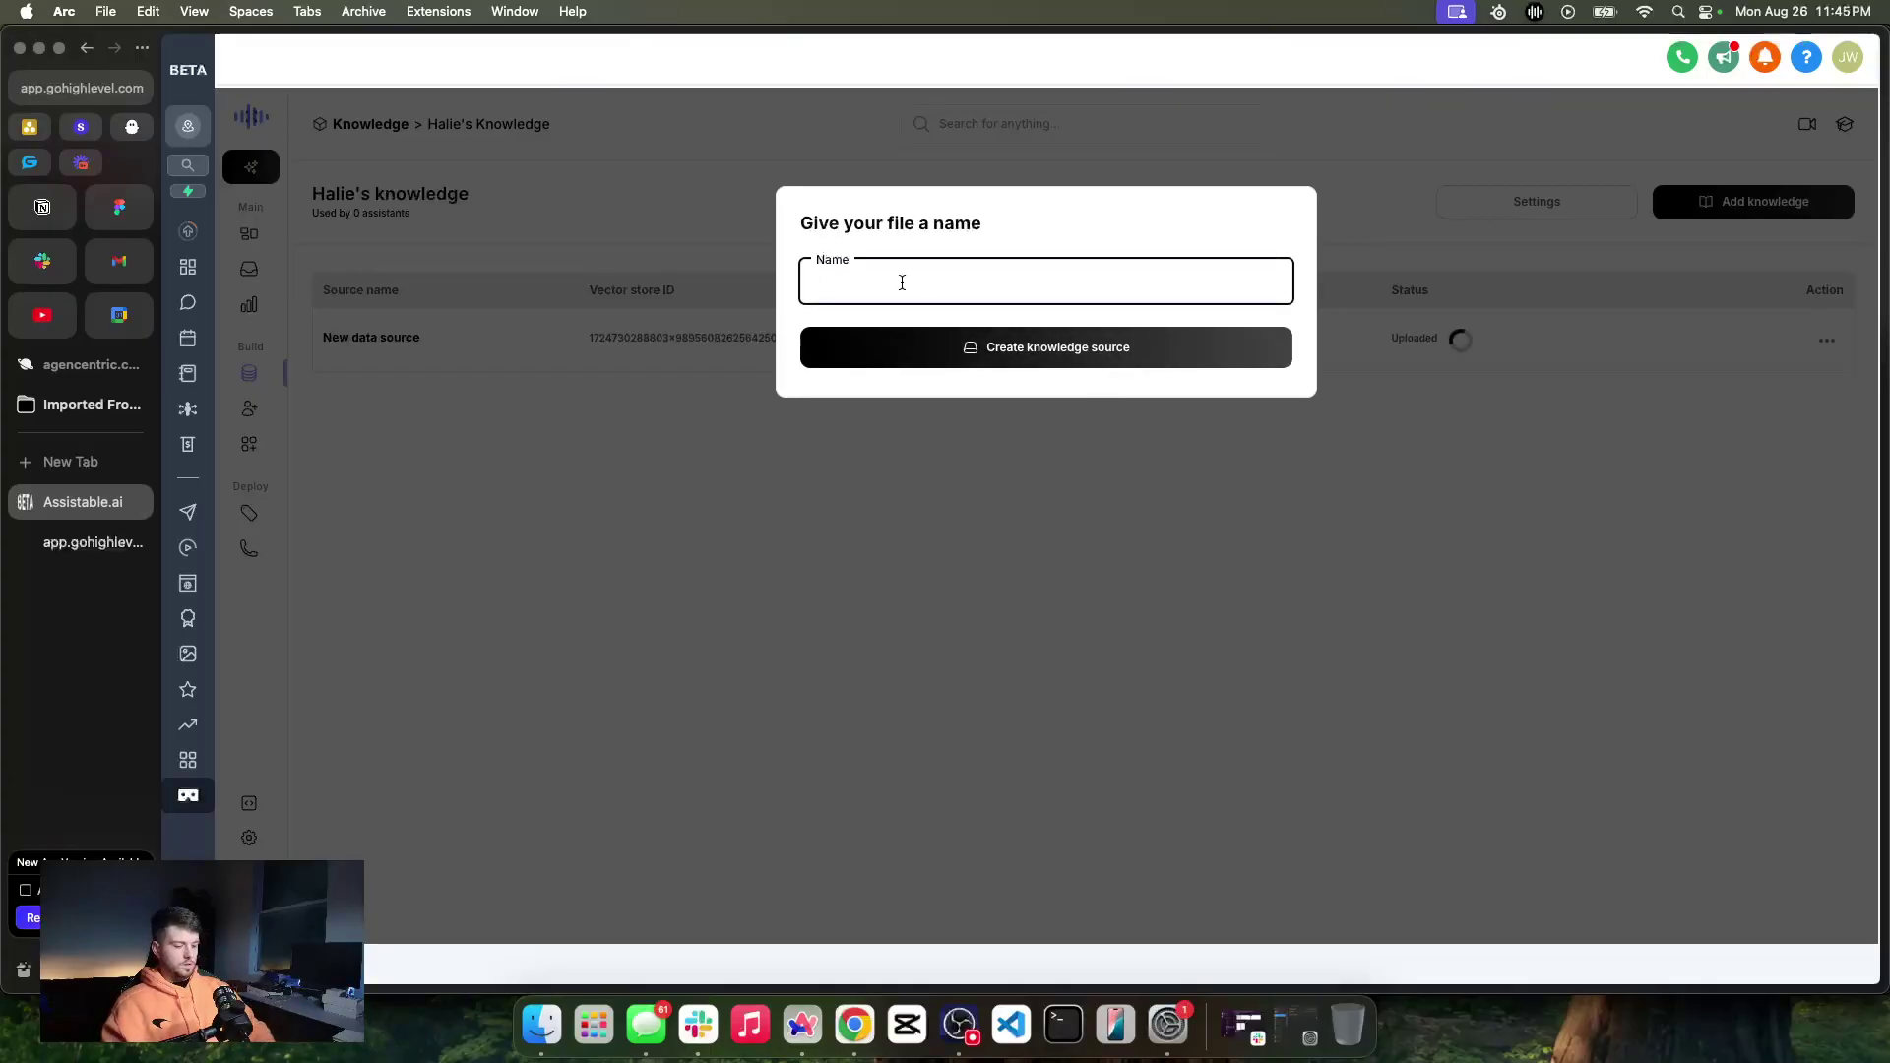
pyautogui.write('Website')
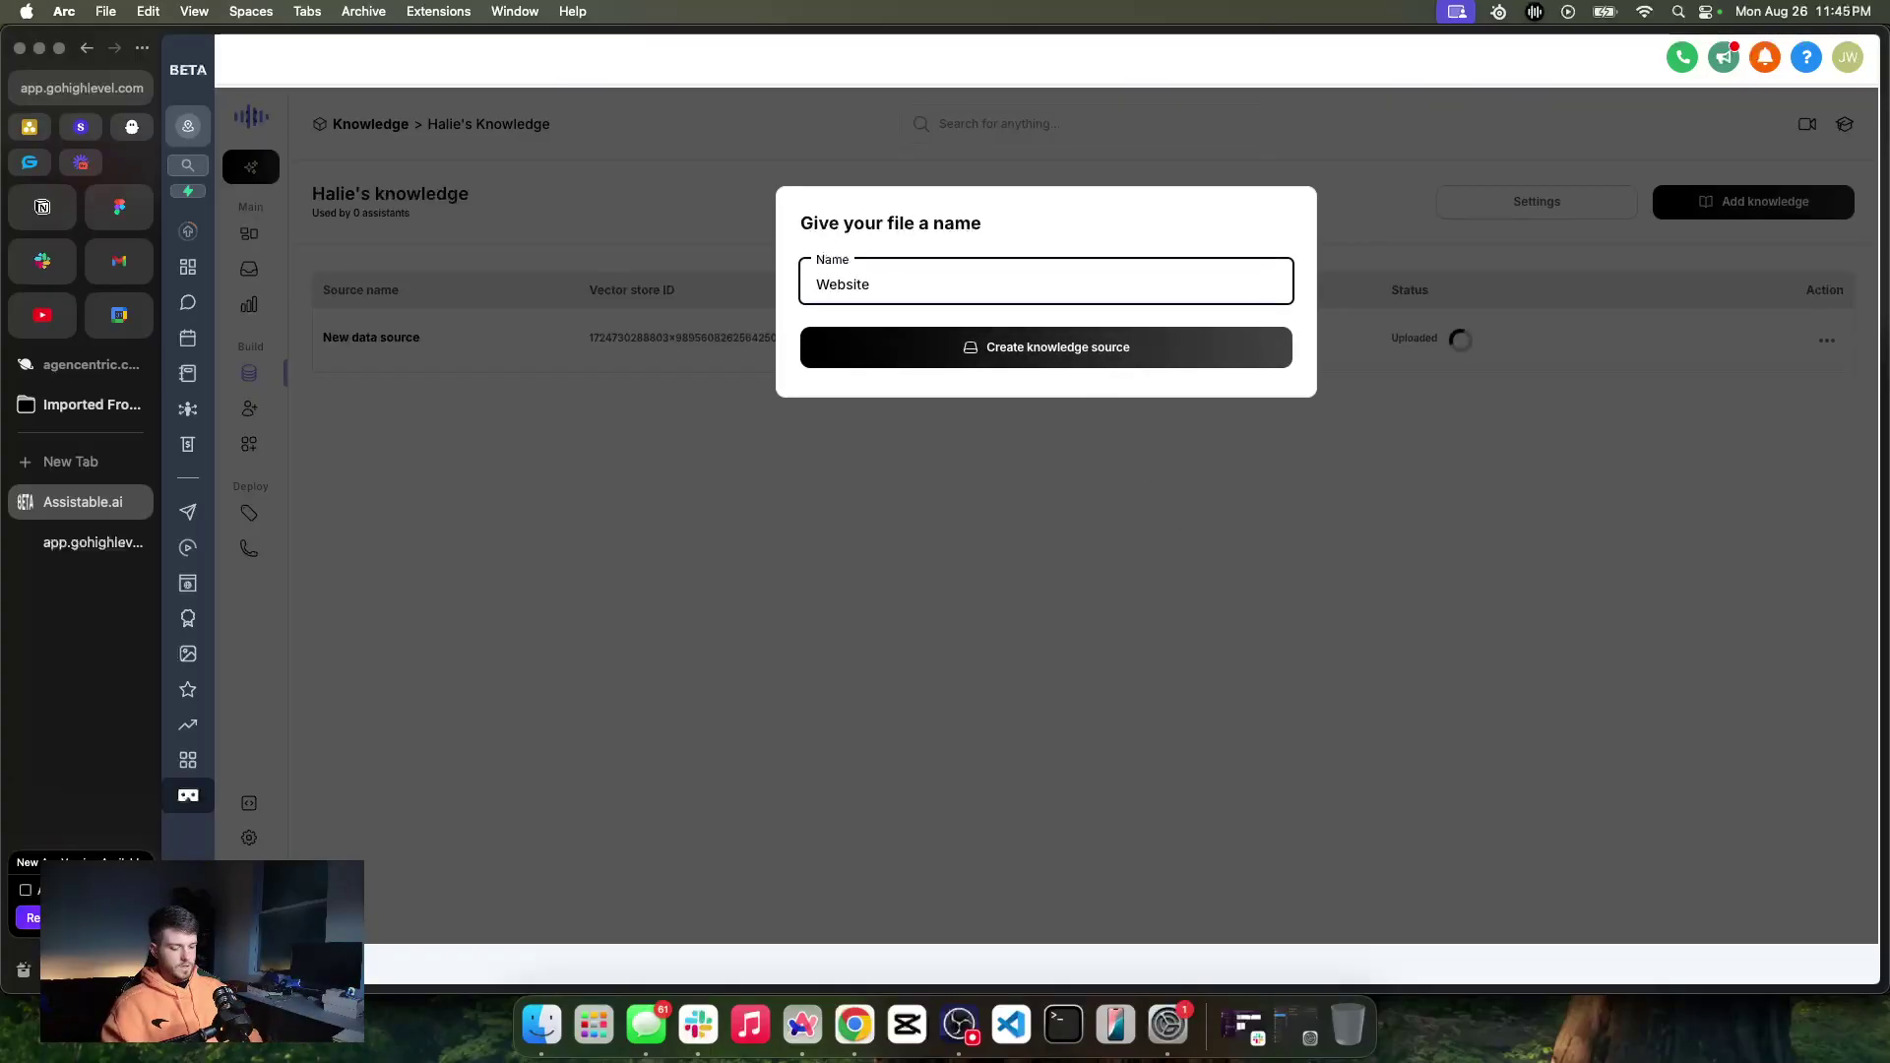
pyautogui.write(' scraope')
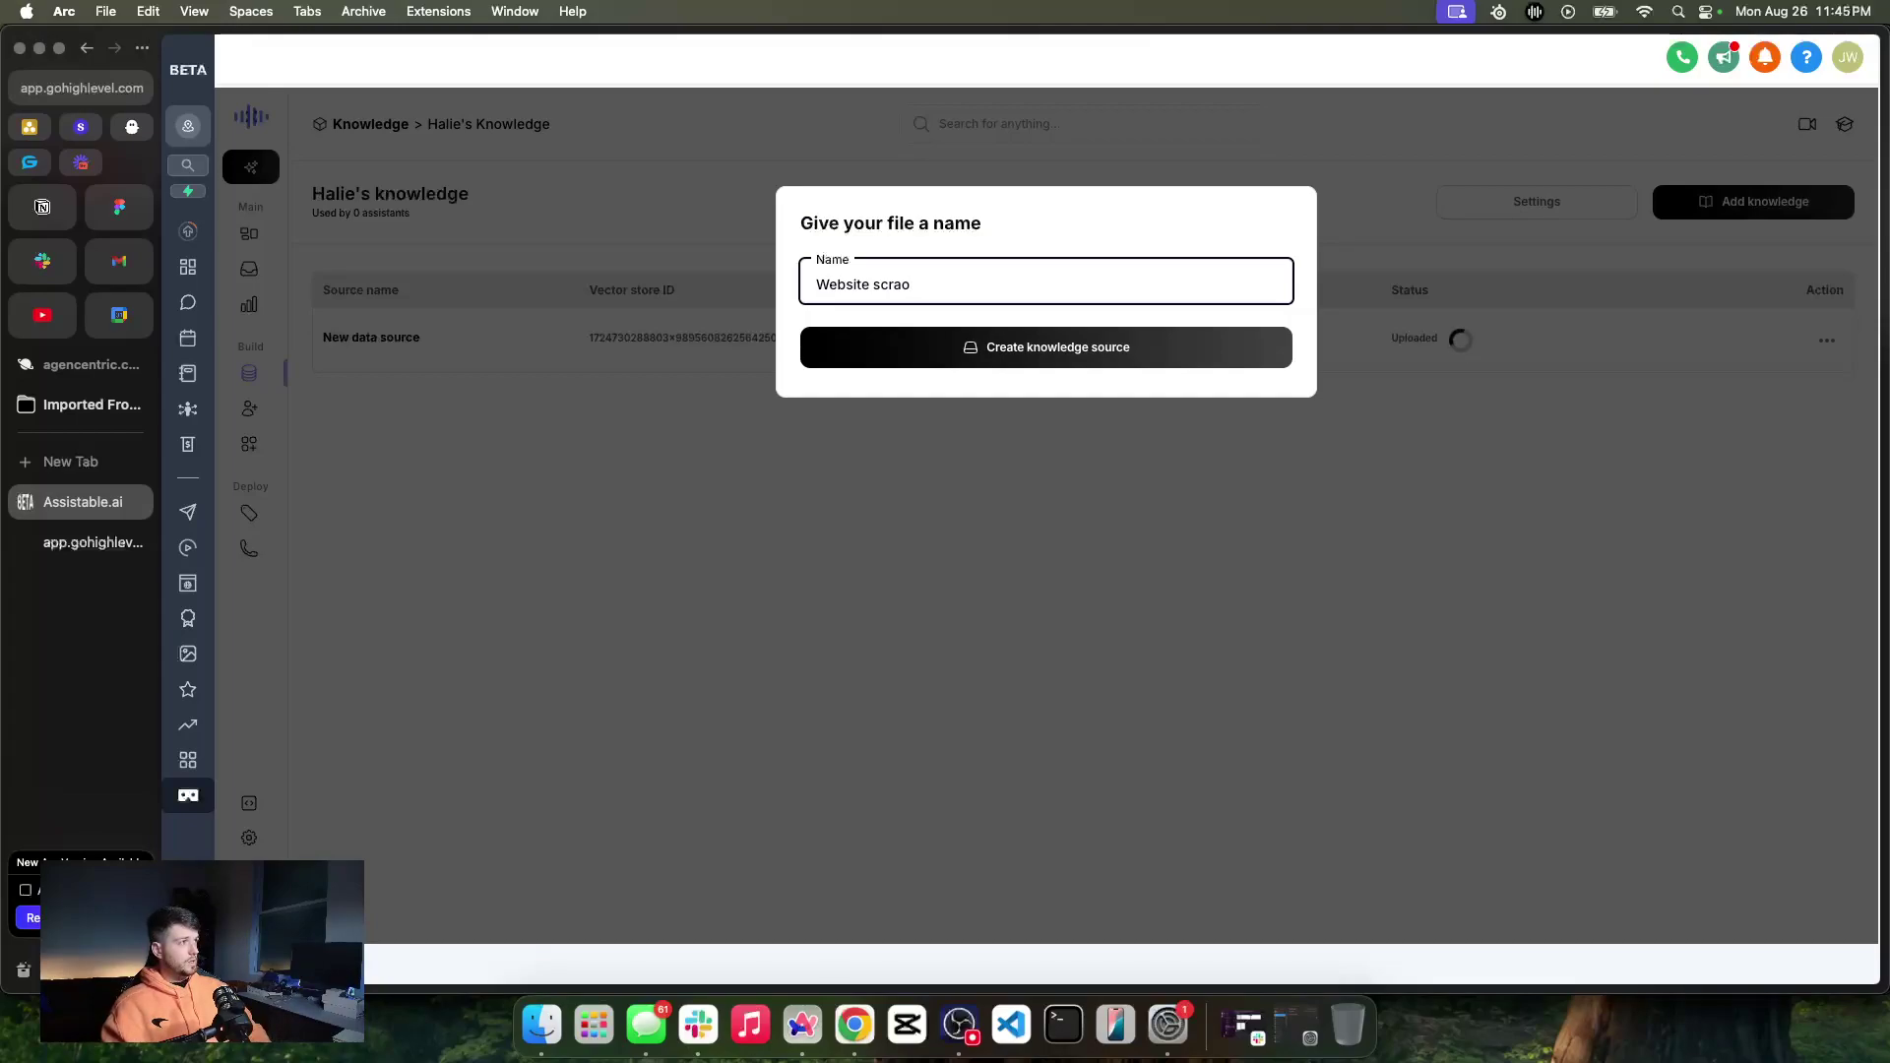
pyautogui.click(1248, 340)
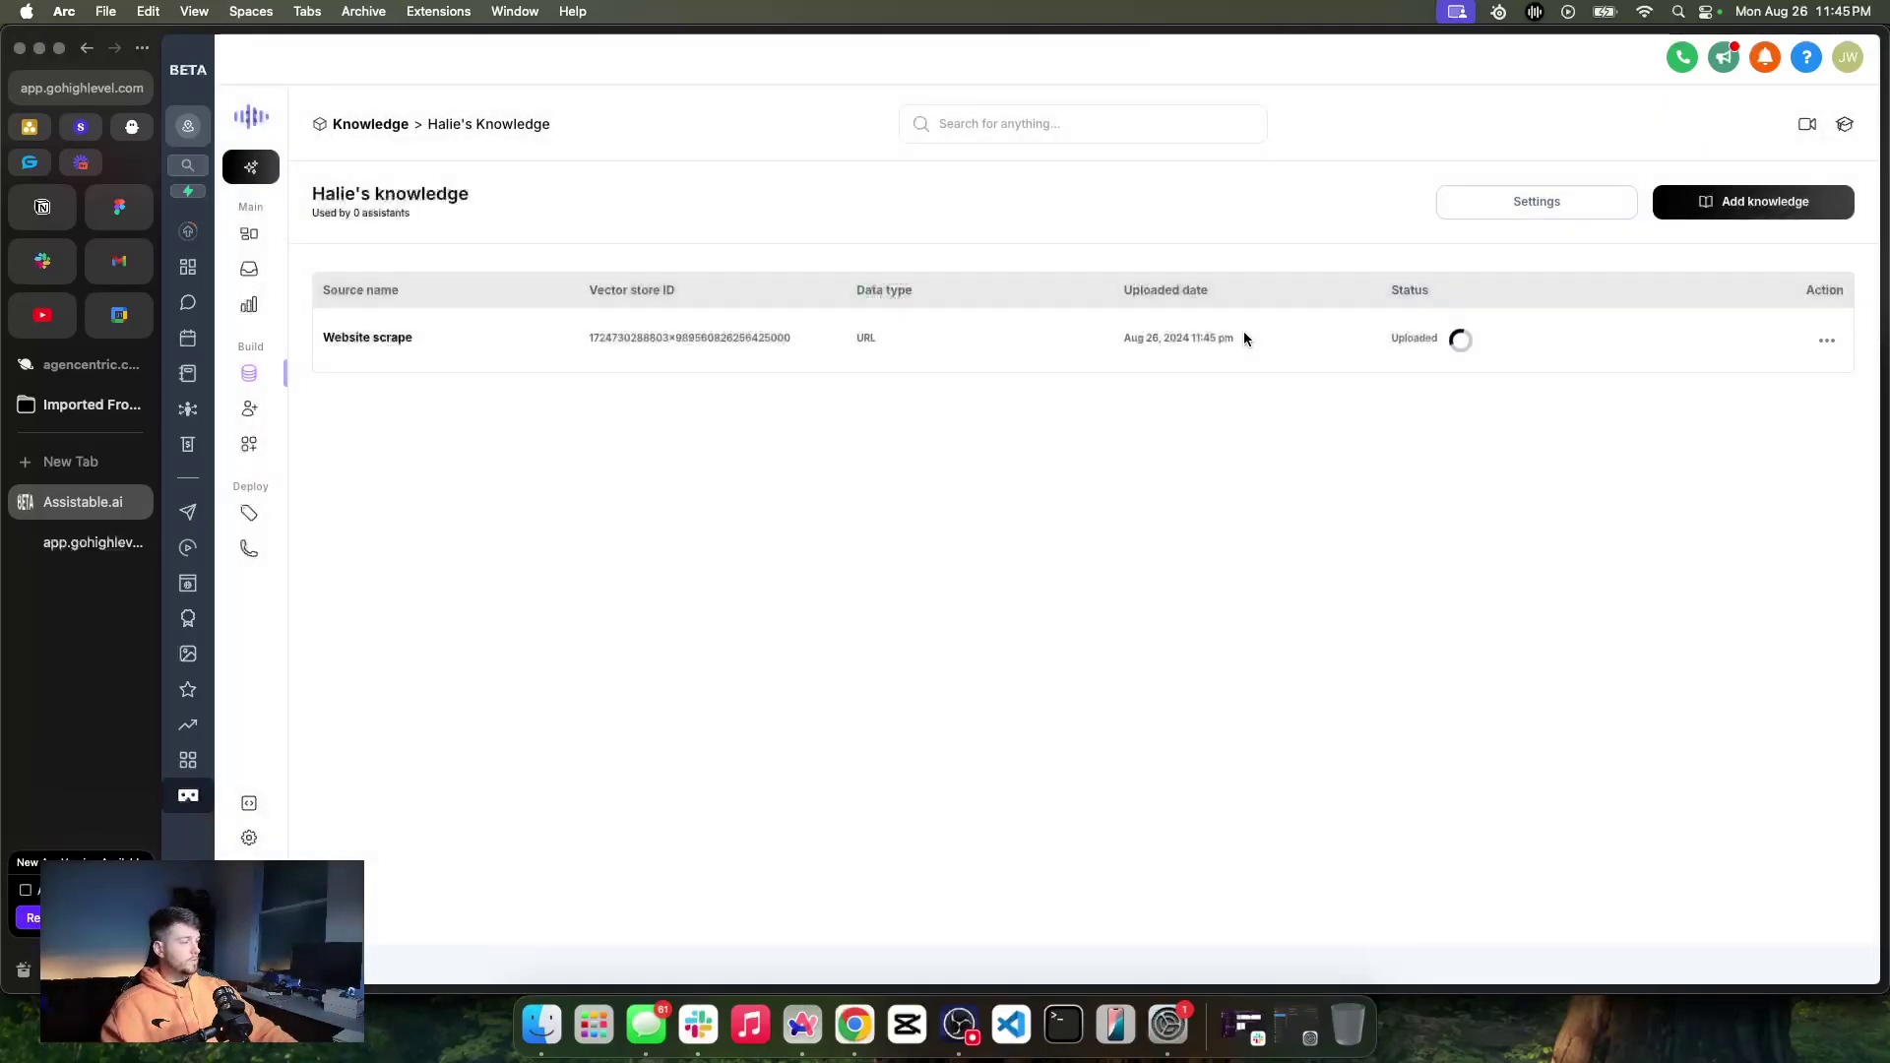
# Upload pricing text ($0.07/minute pay-as-you-go; 3 locations for 225) and name it 'Basic text'
pyautogui.click(1764, 225)
pyautogui.click(1095, 313)
pyautogui.click(1059, 381)
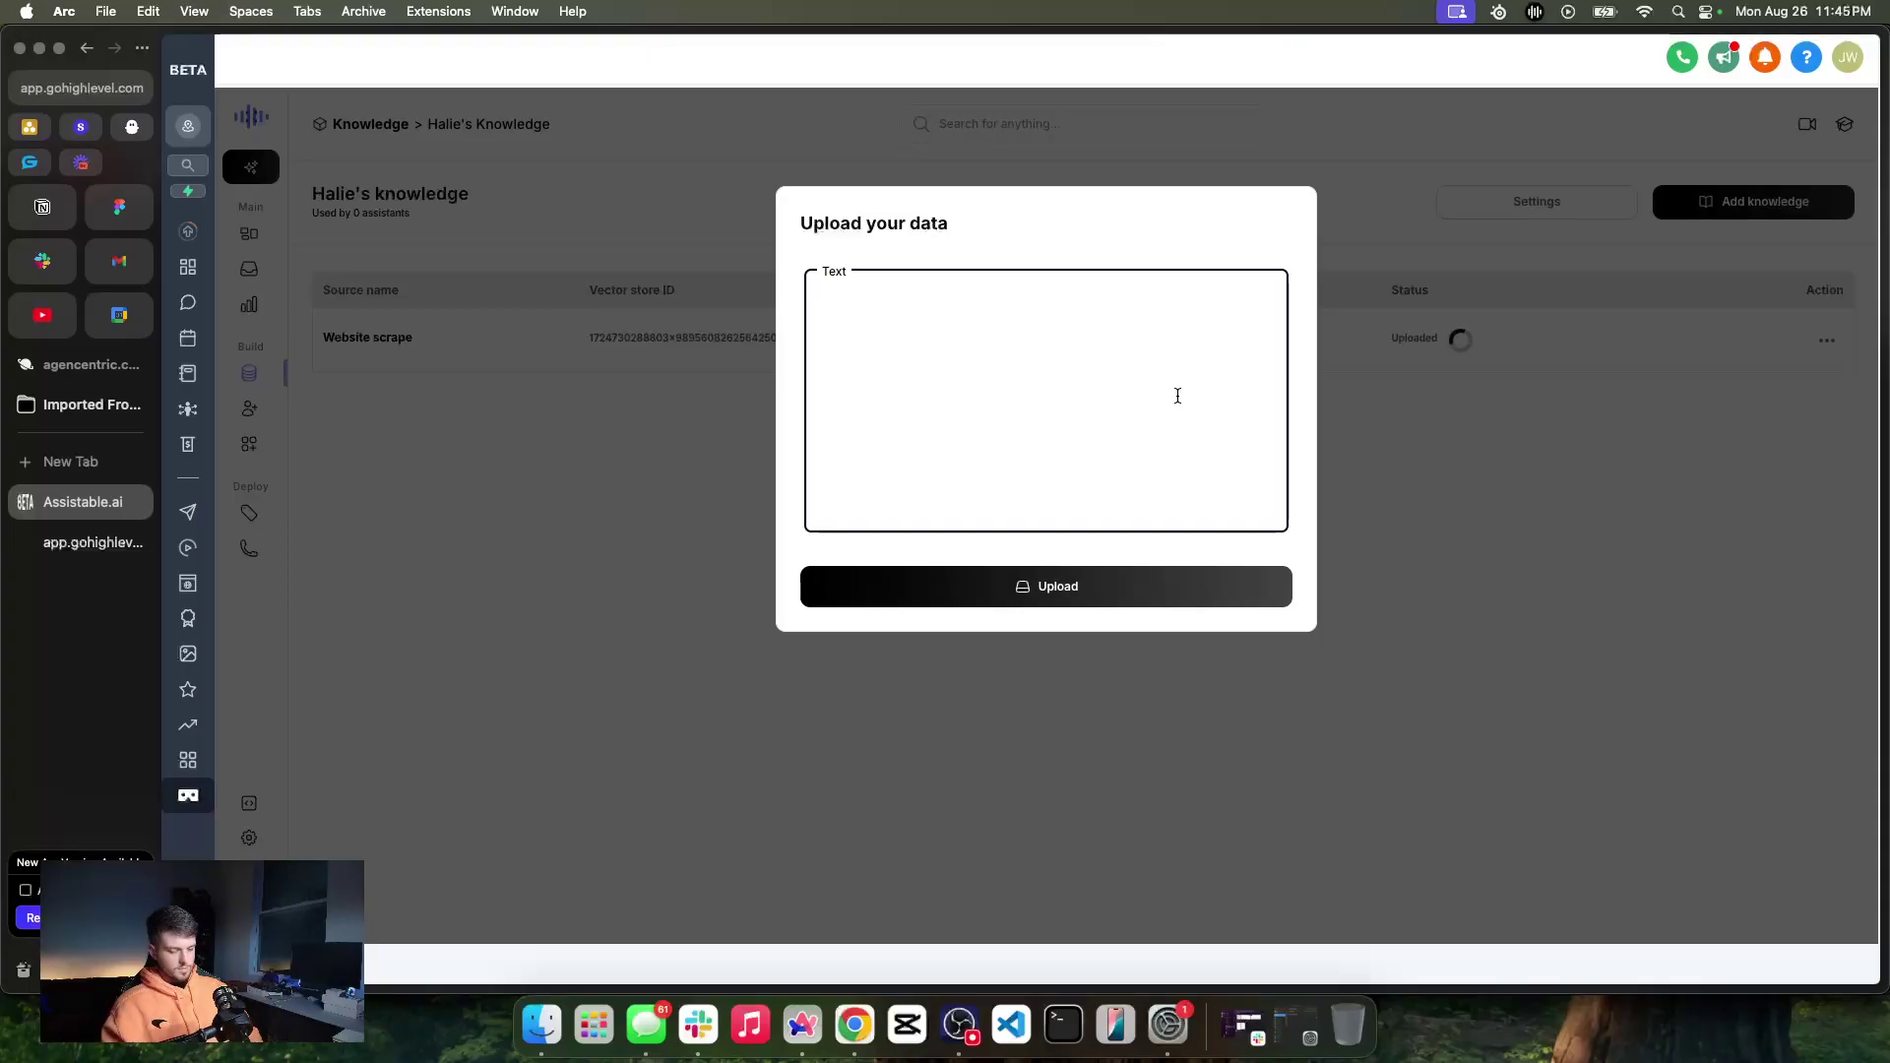
pyautogui.write('Our voice minu')
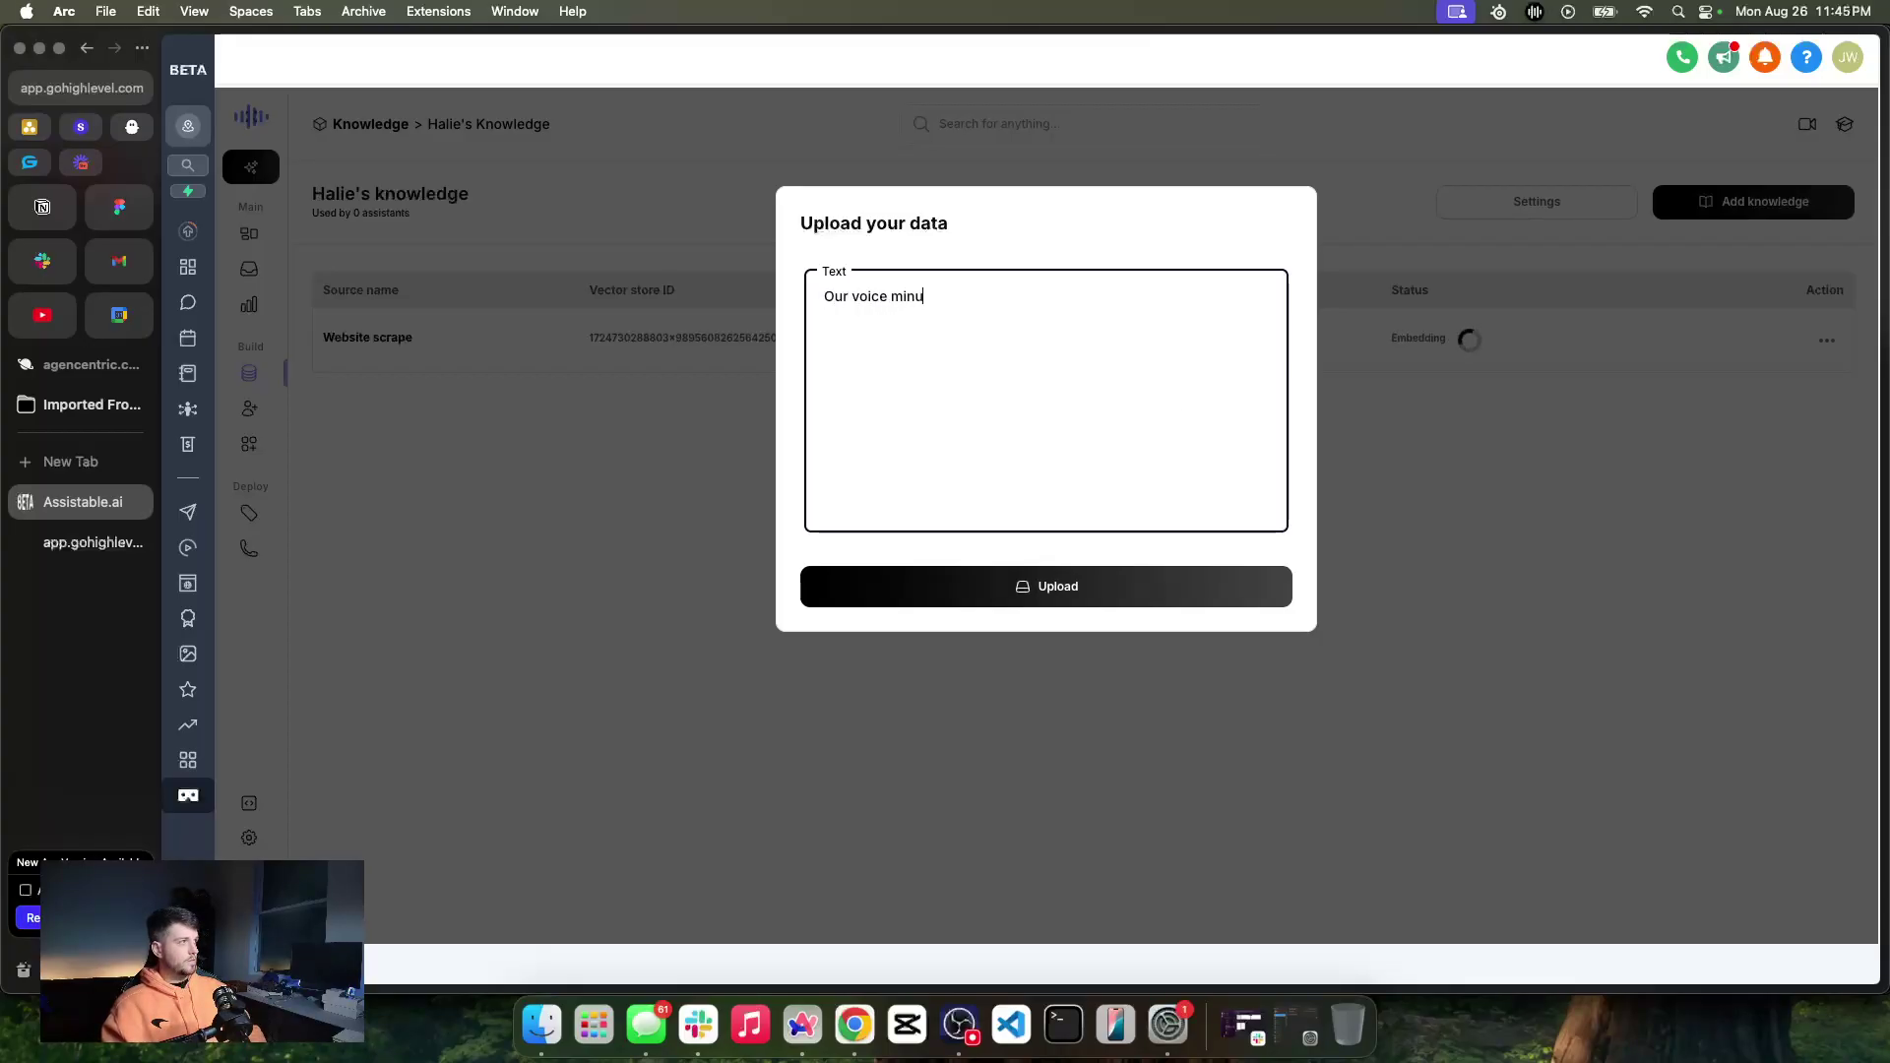
pyautogui.write('tes start at ')
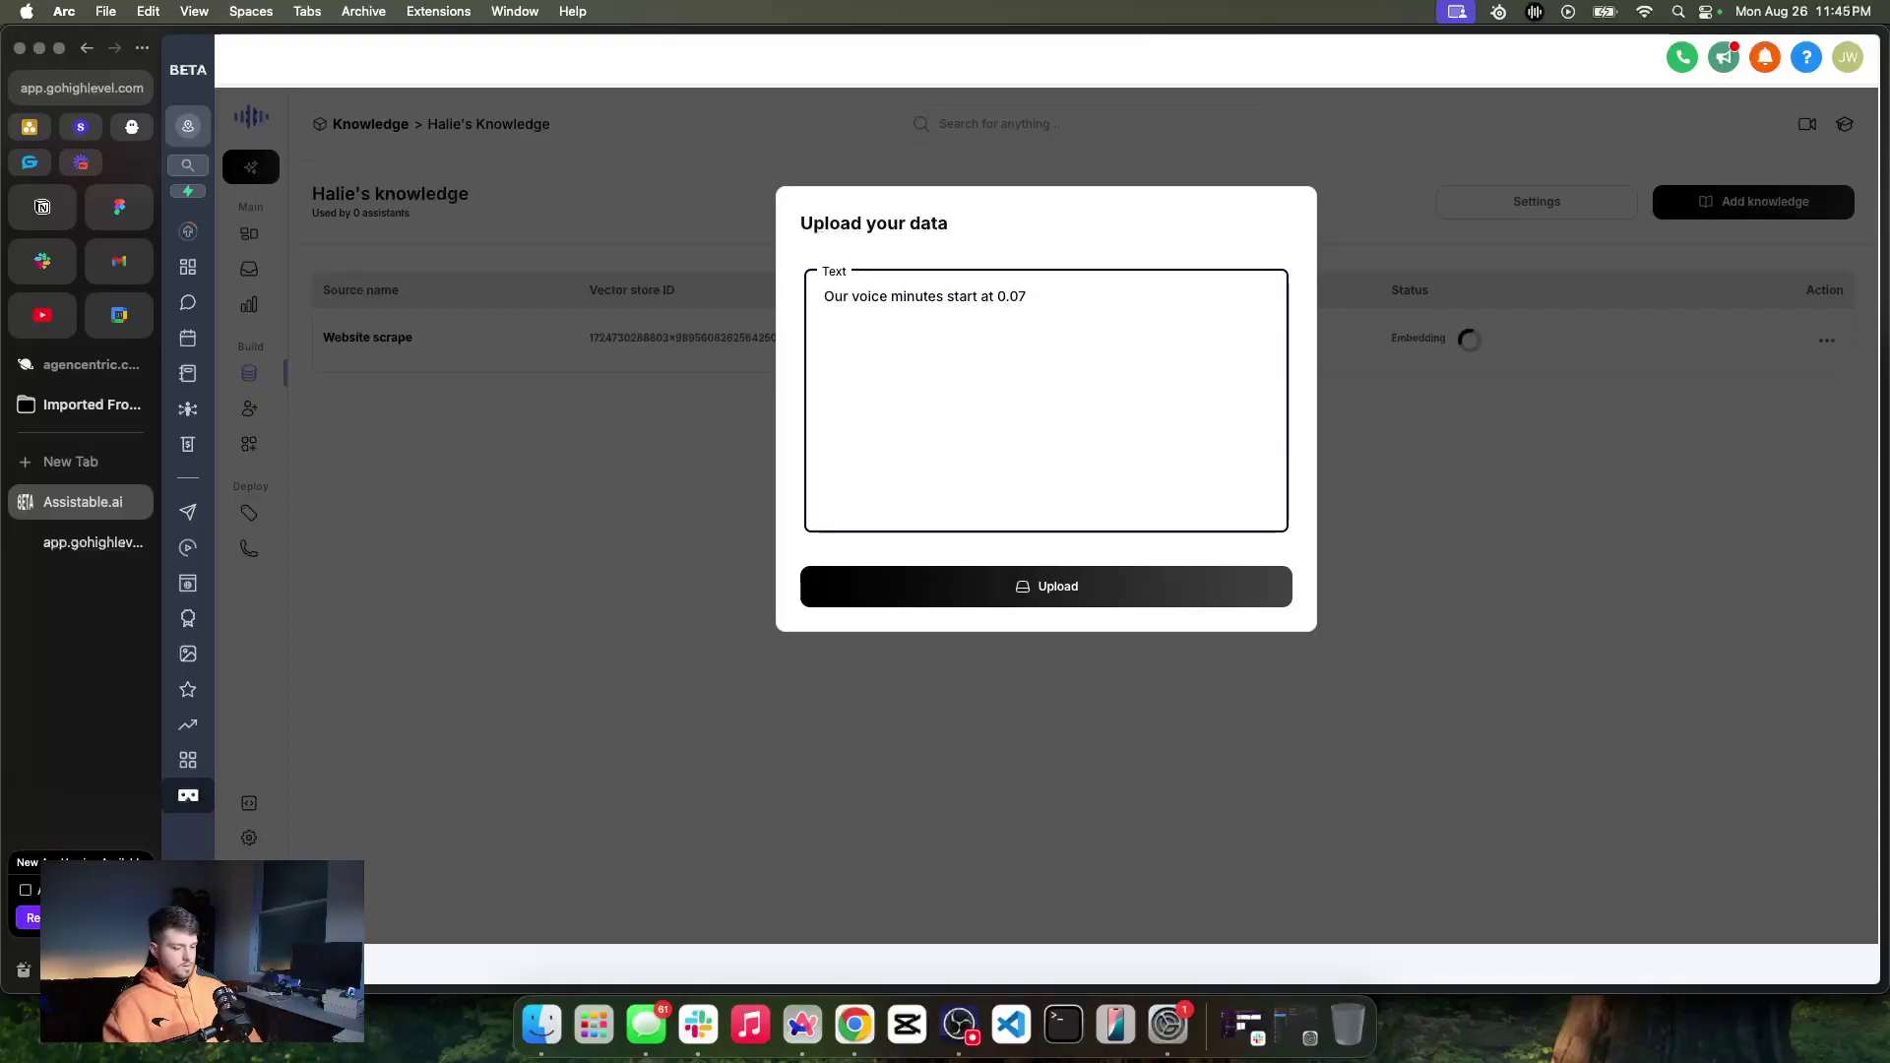
pyautogui.write('$0.07')
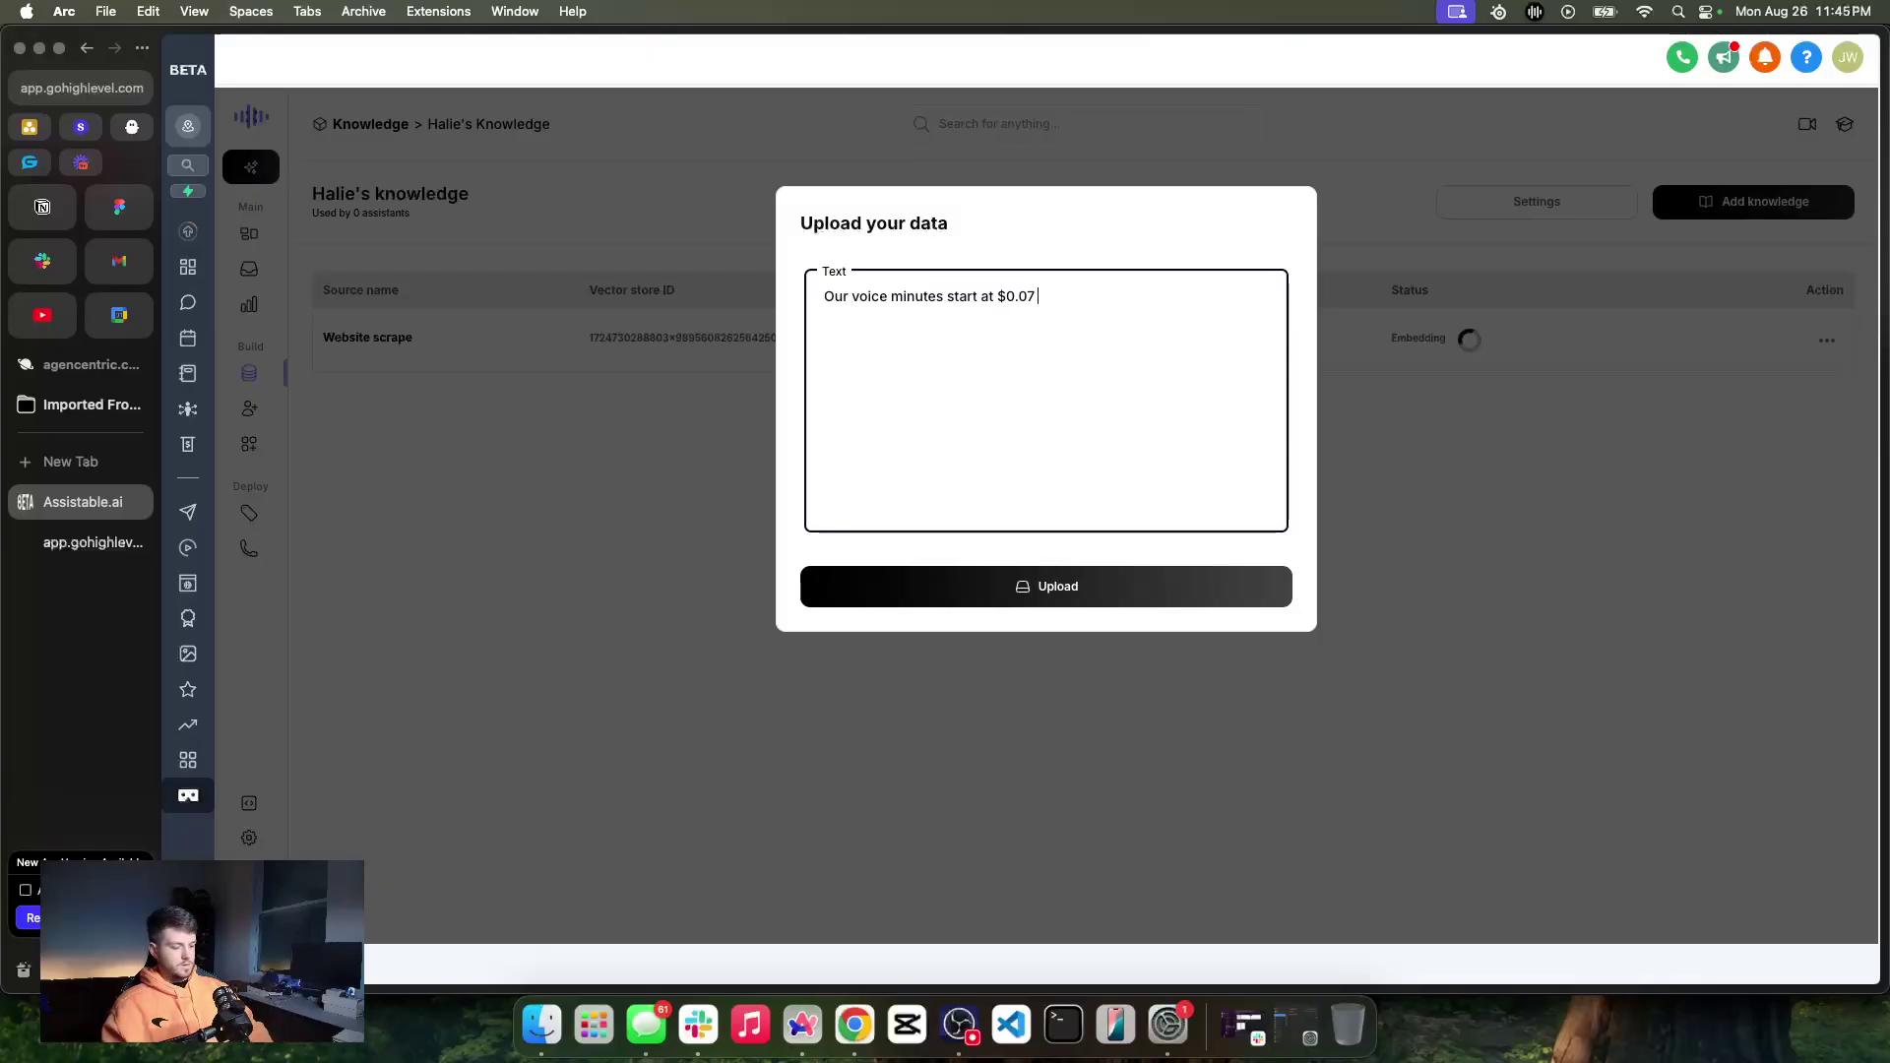
pyautogui.write(' per minute')
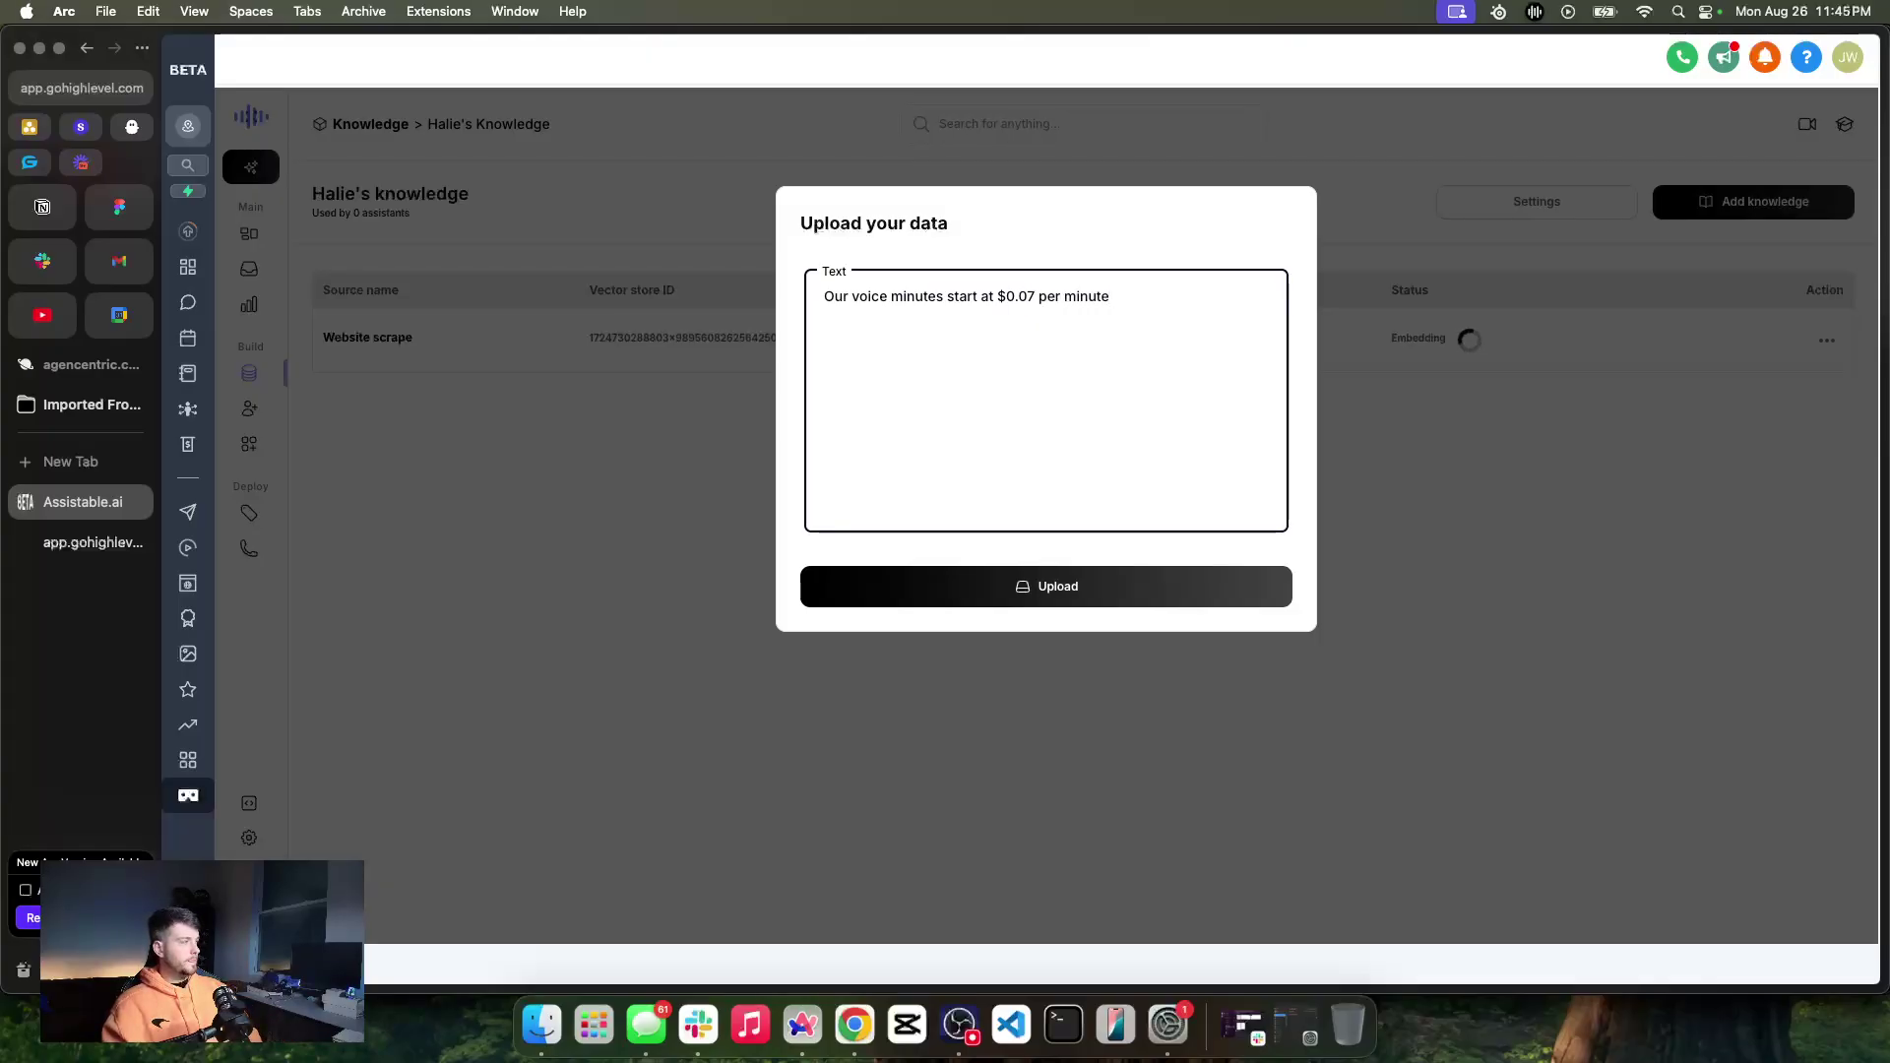
pyautogui.write(' with pay-as-you-go')
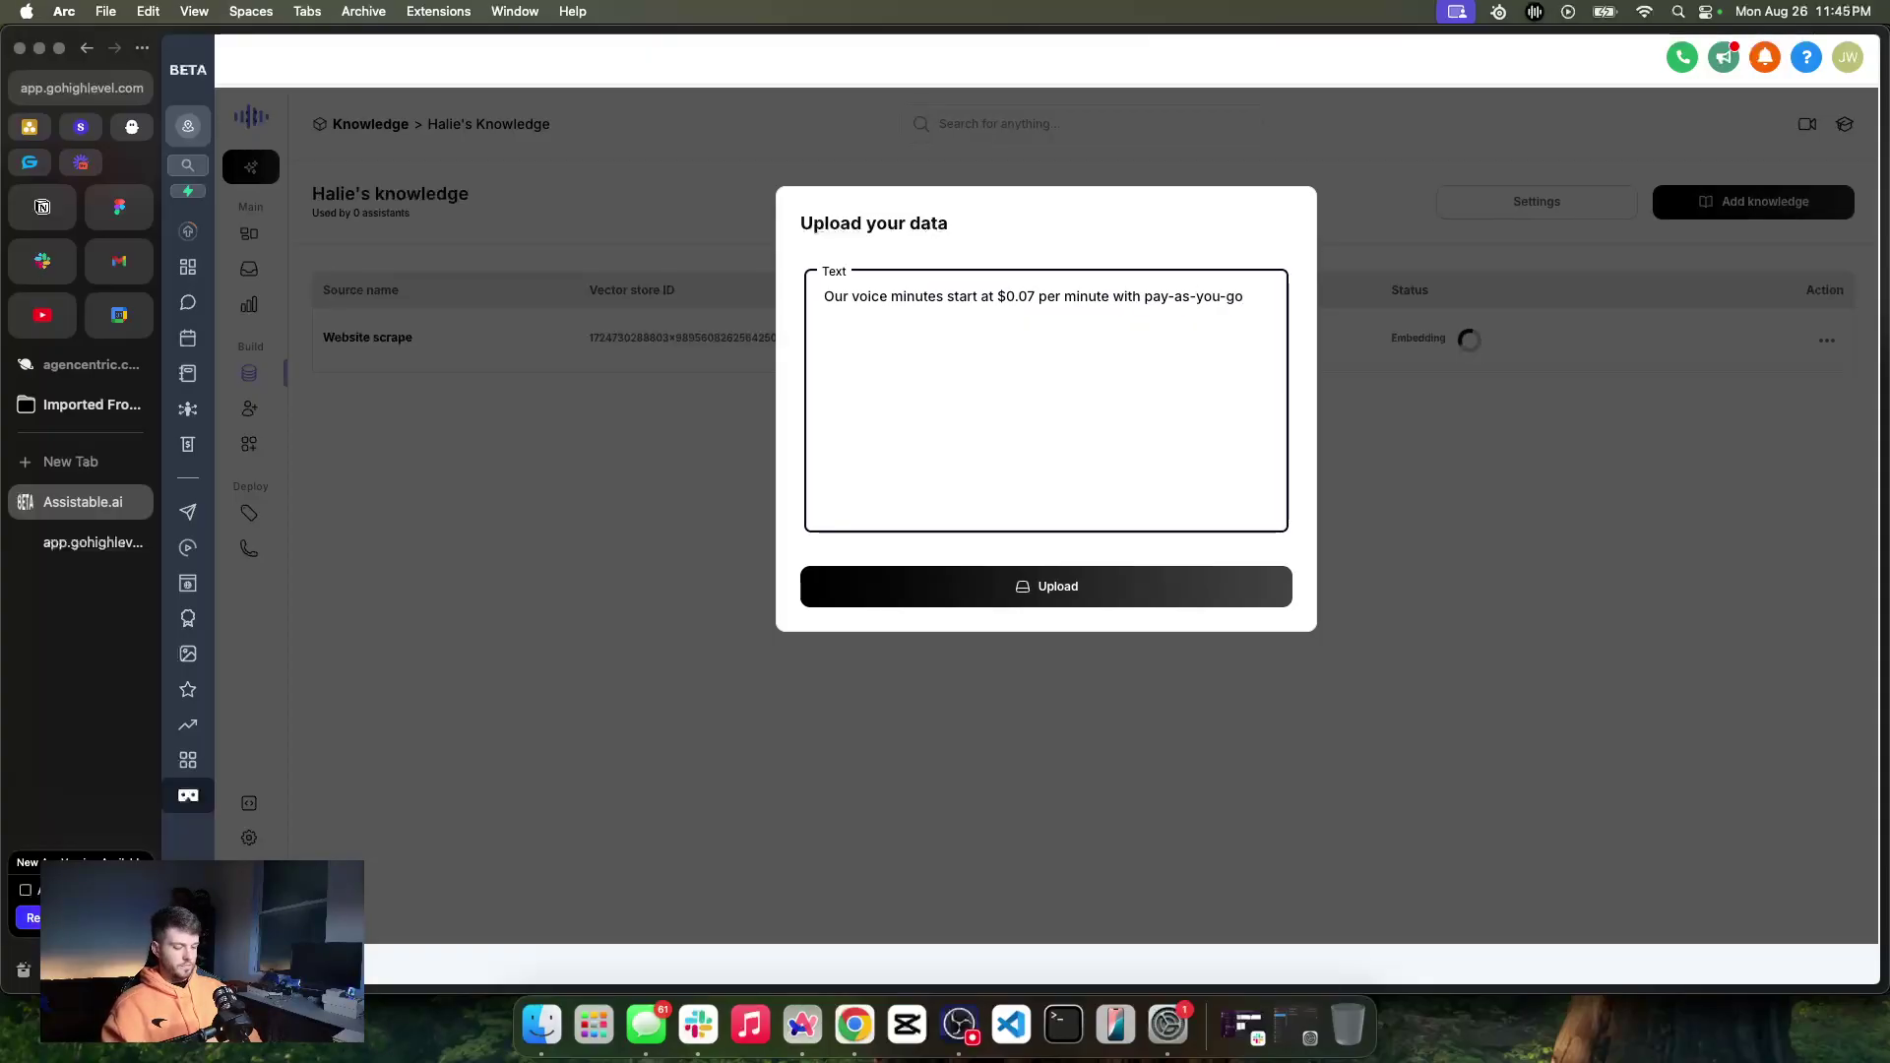
pyautogui.write(' billing.')
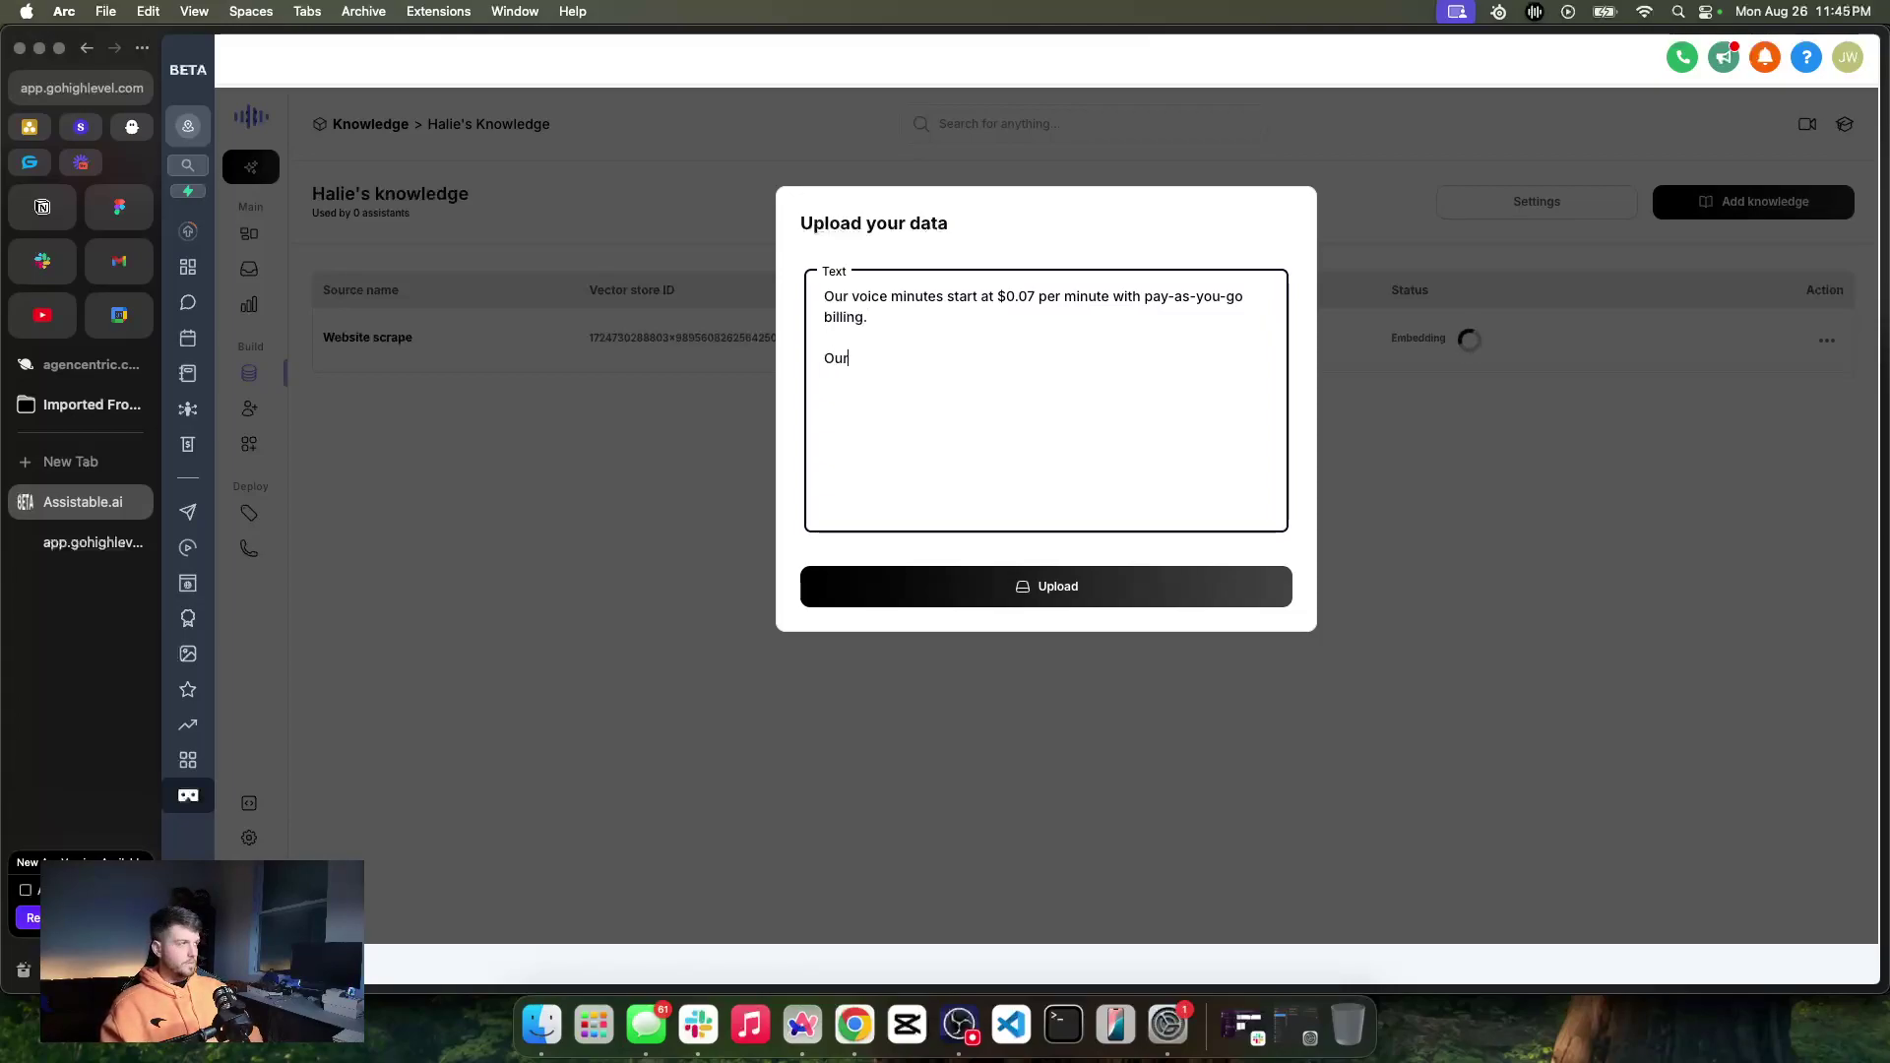
pyautogui.write('at plans inclu')
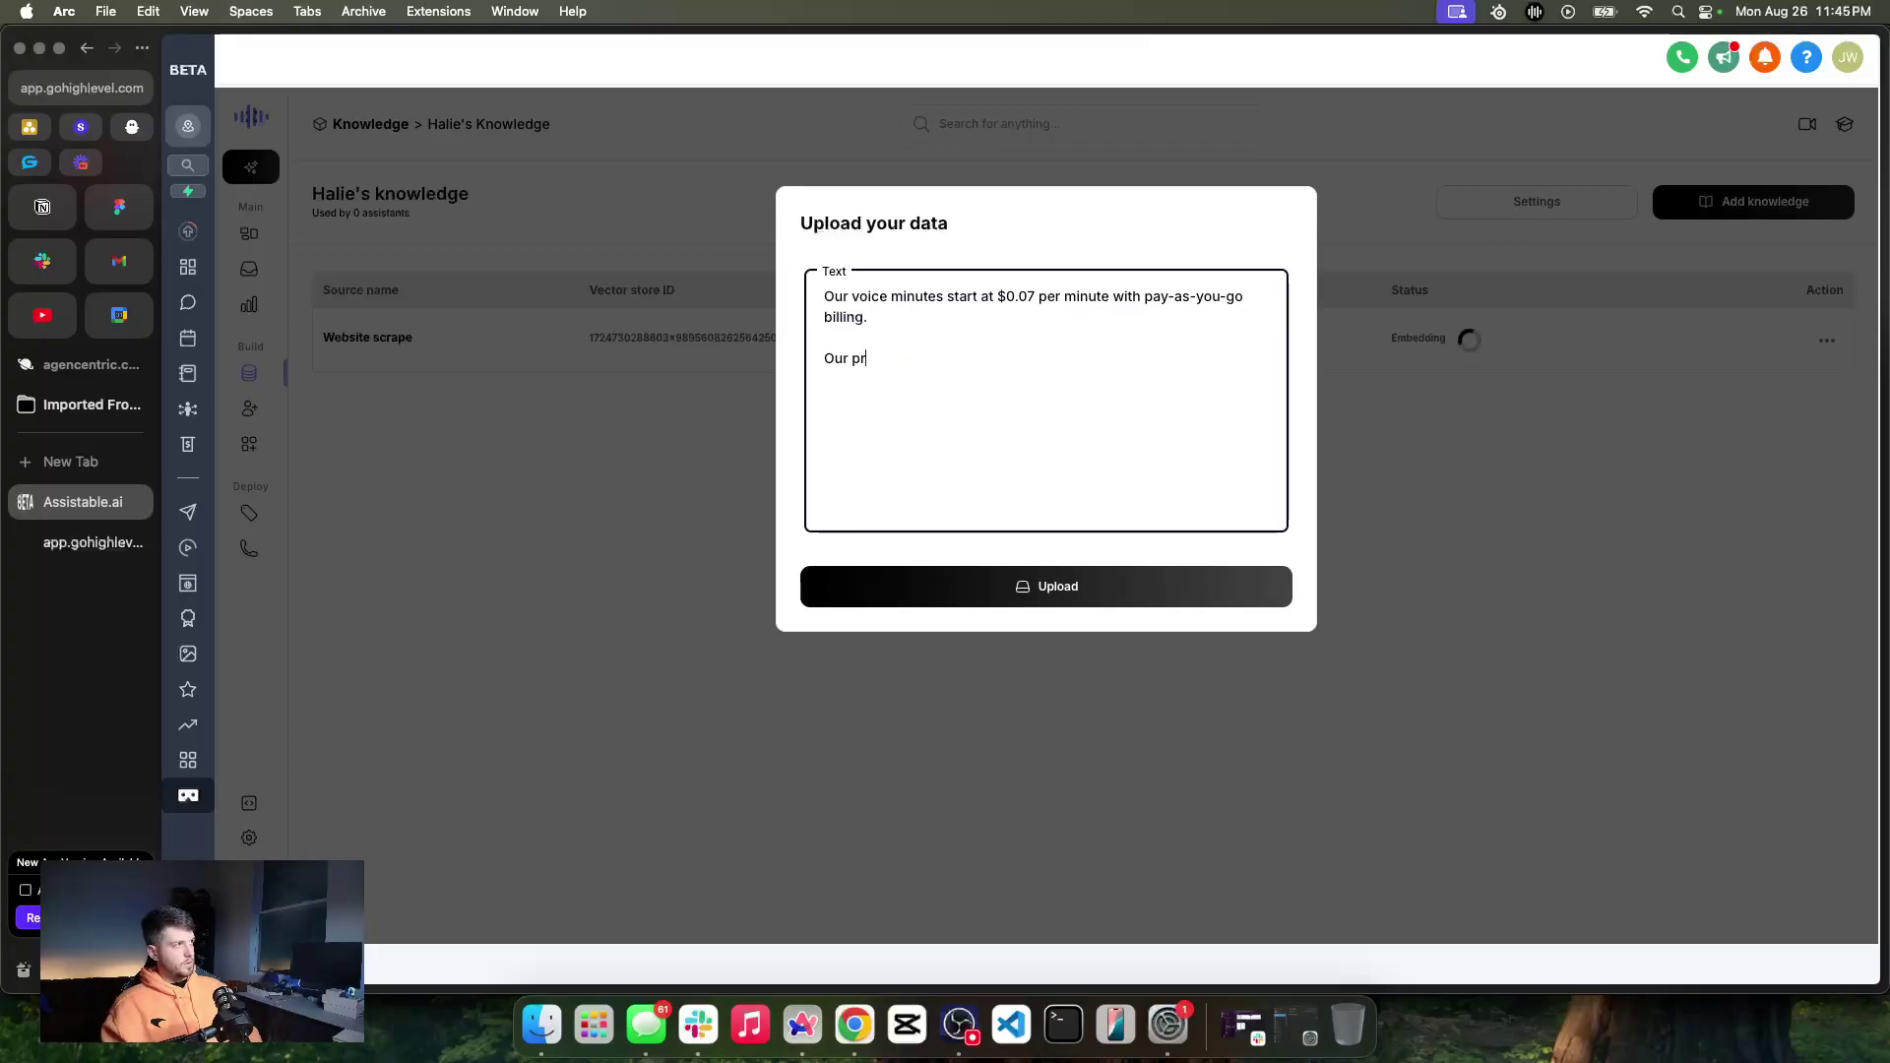
pyautogui.write('for the pla')
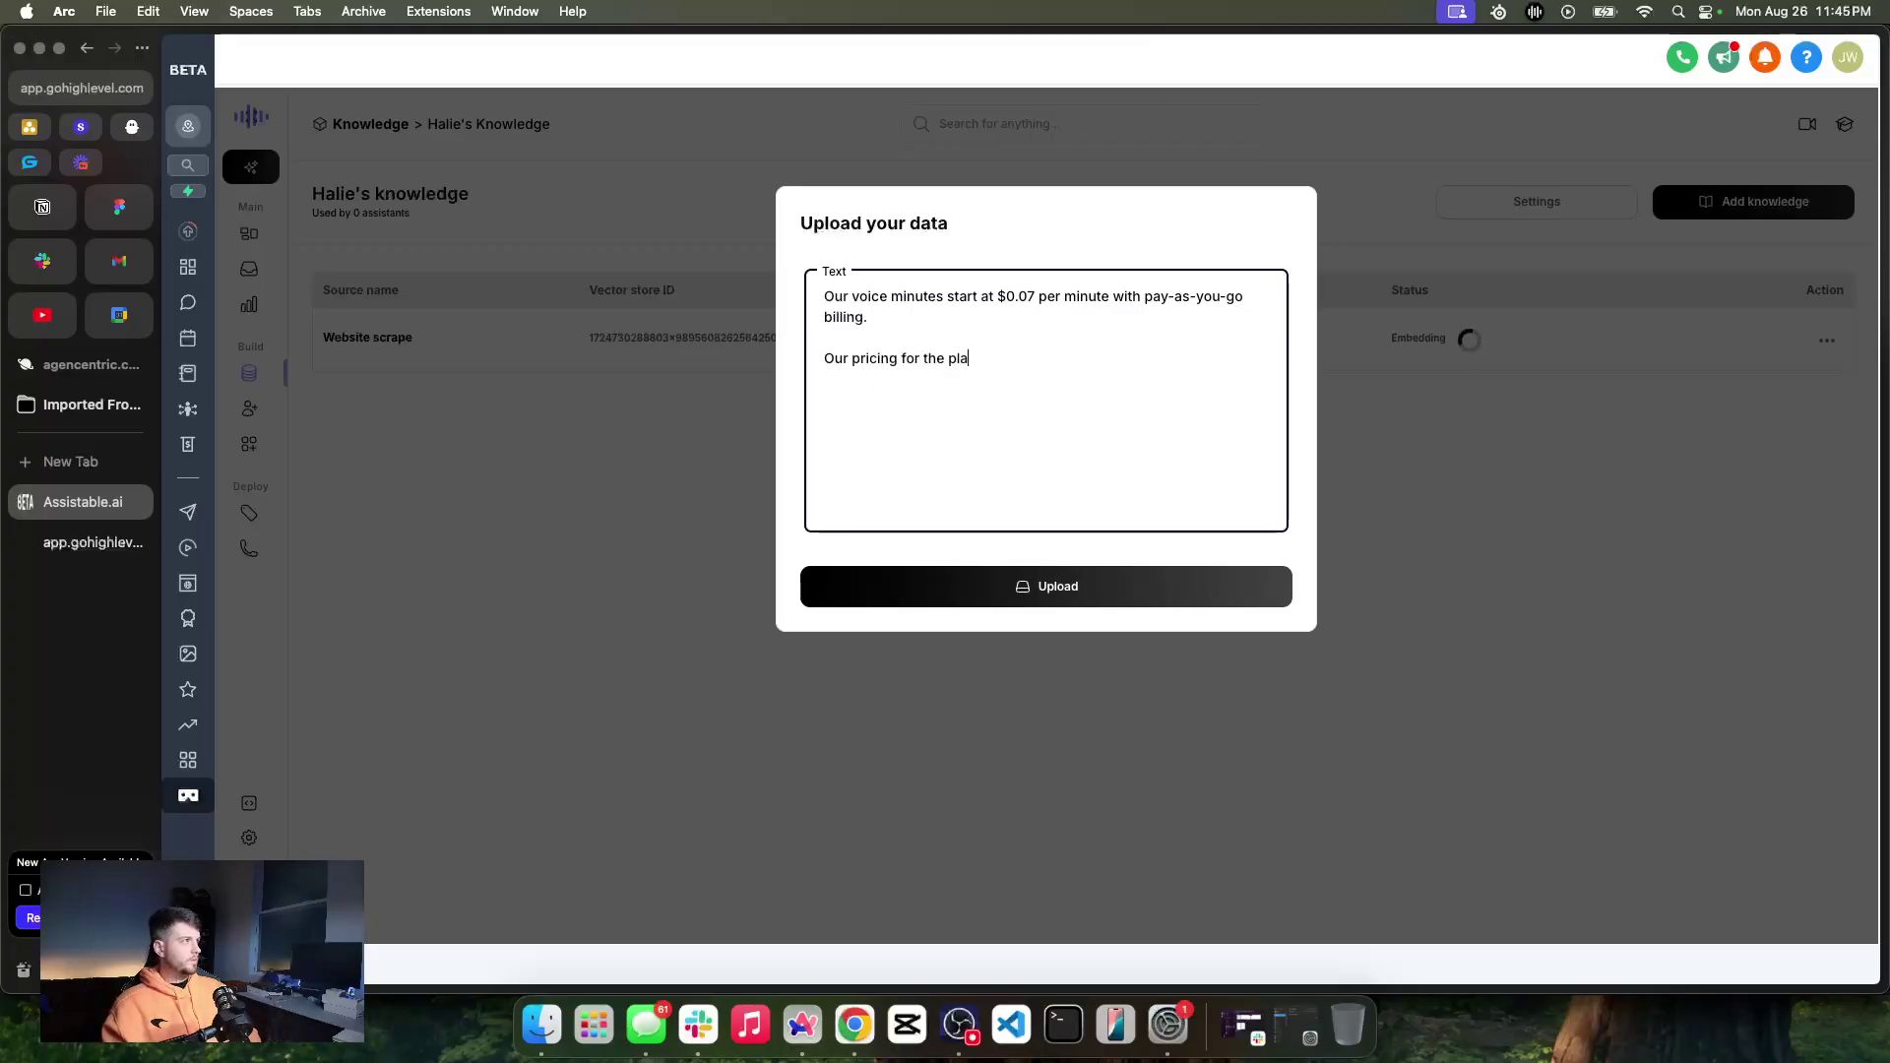
pyautogui.write('tform is based of')
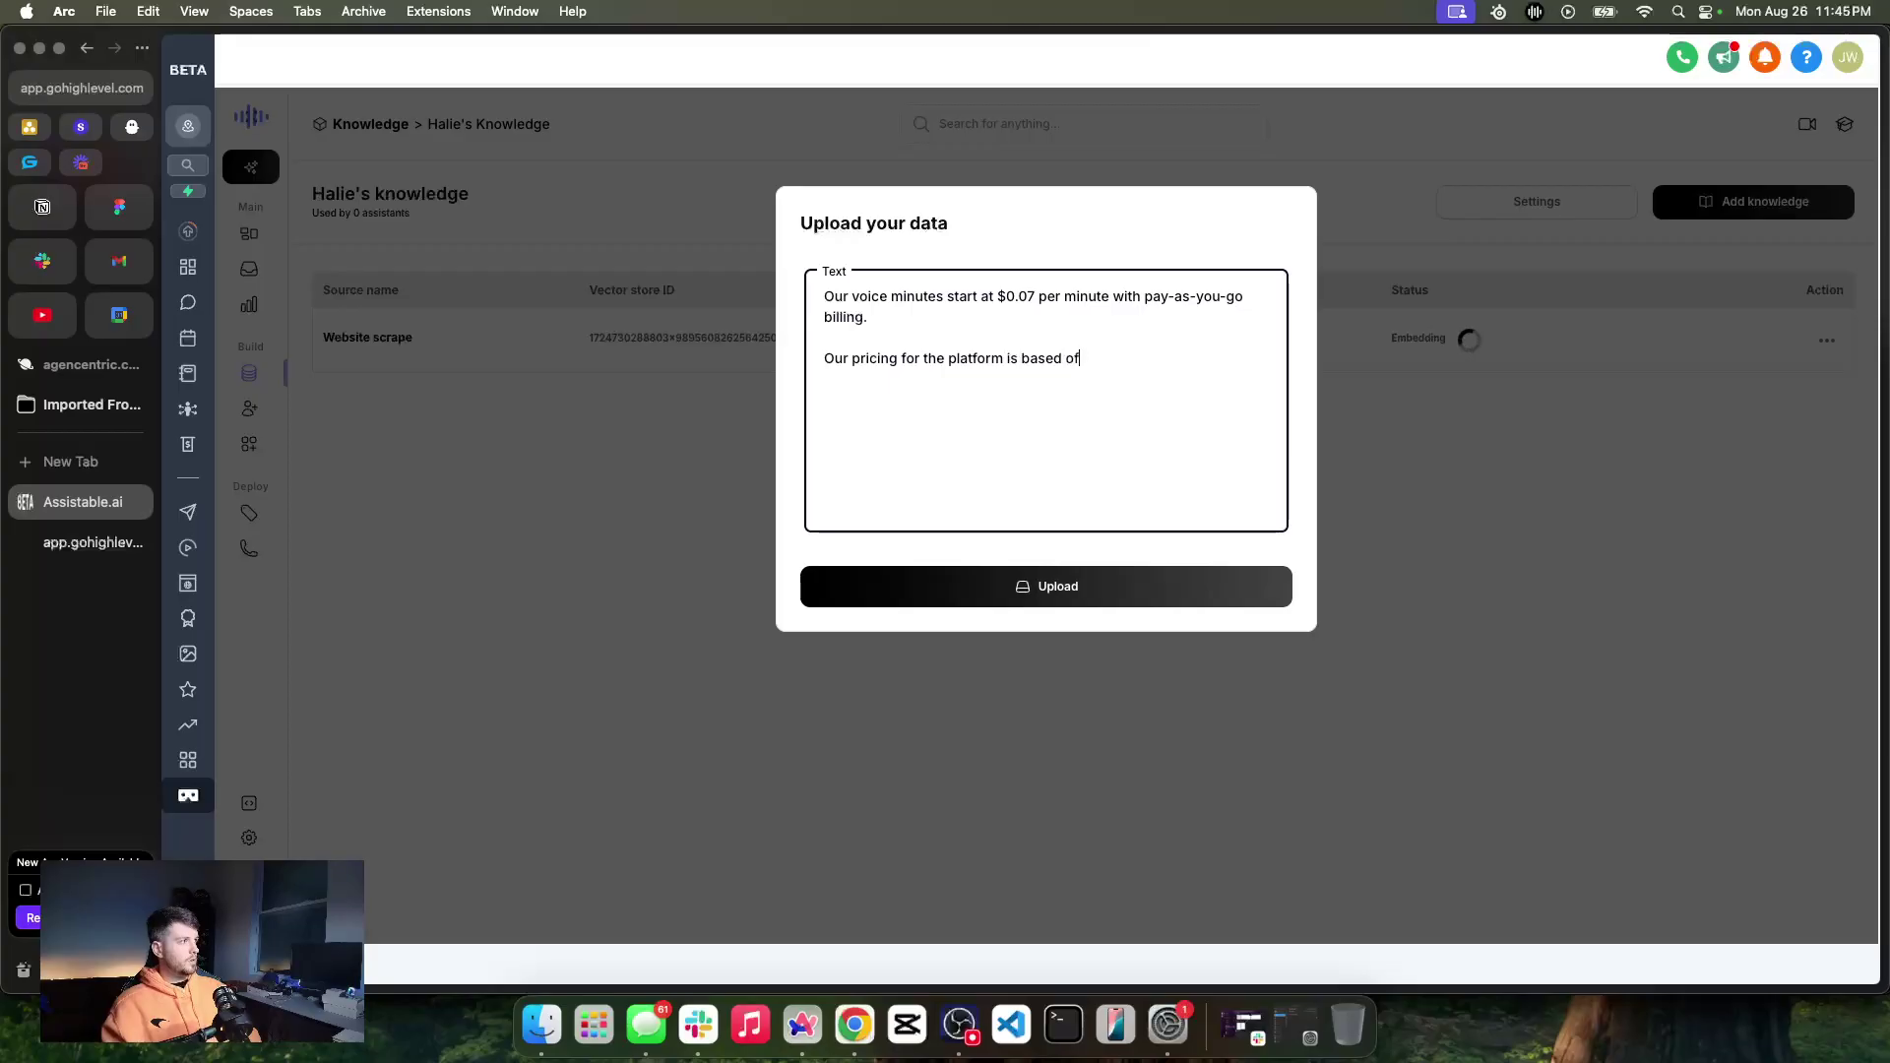
pyautogui.write('f of locations ')
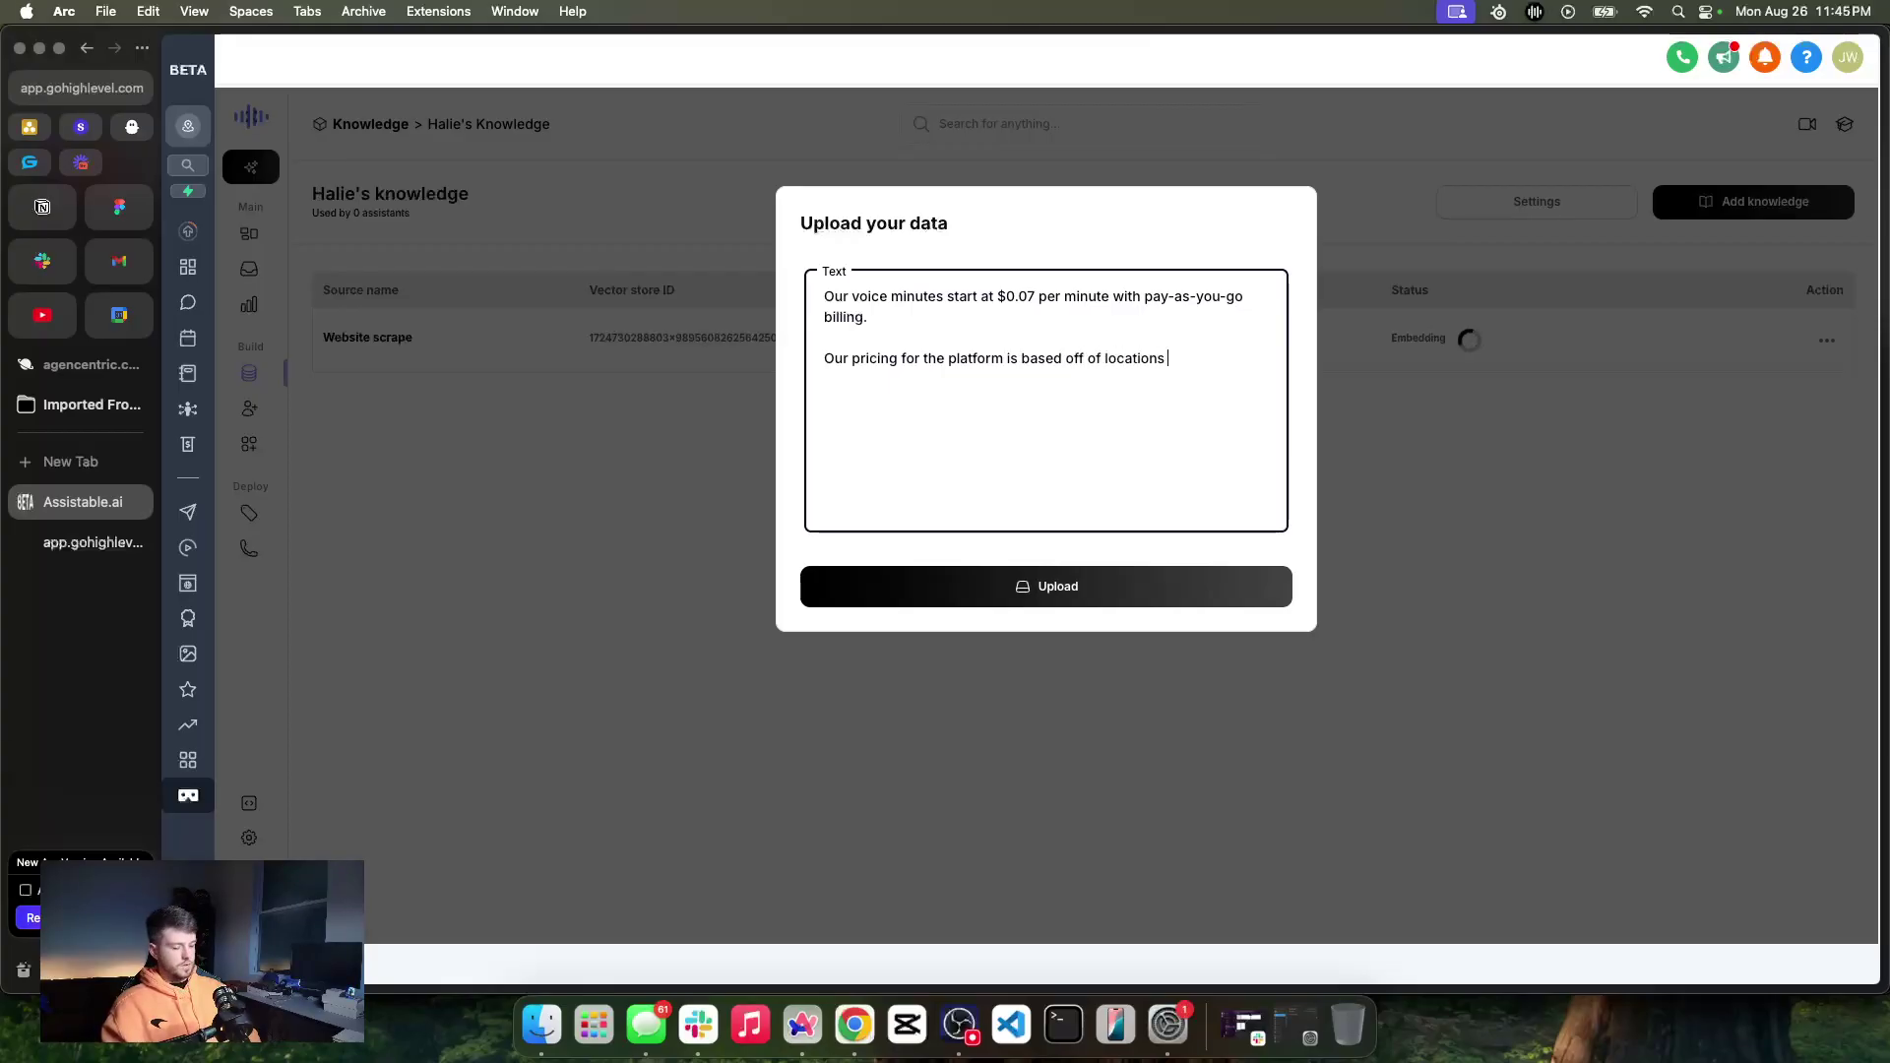
pyautogui.write('- star')
pyautogui.write('ting at 3 locations fo')
pyautogui.write('r 22')
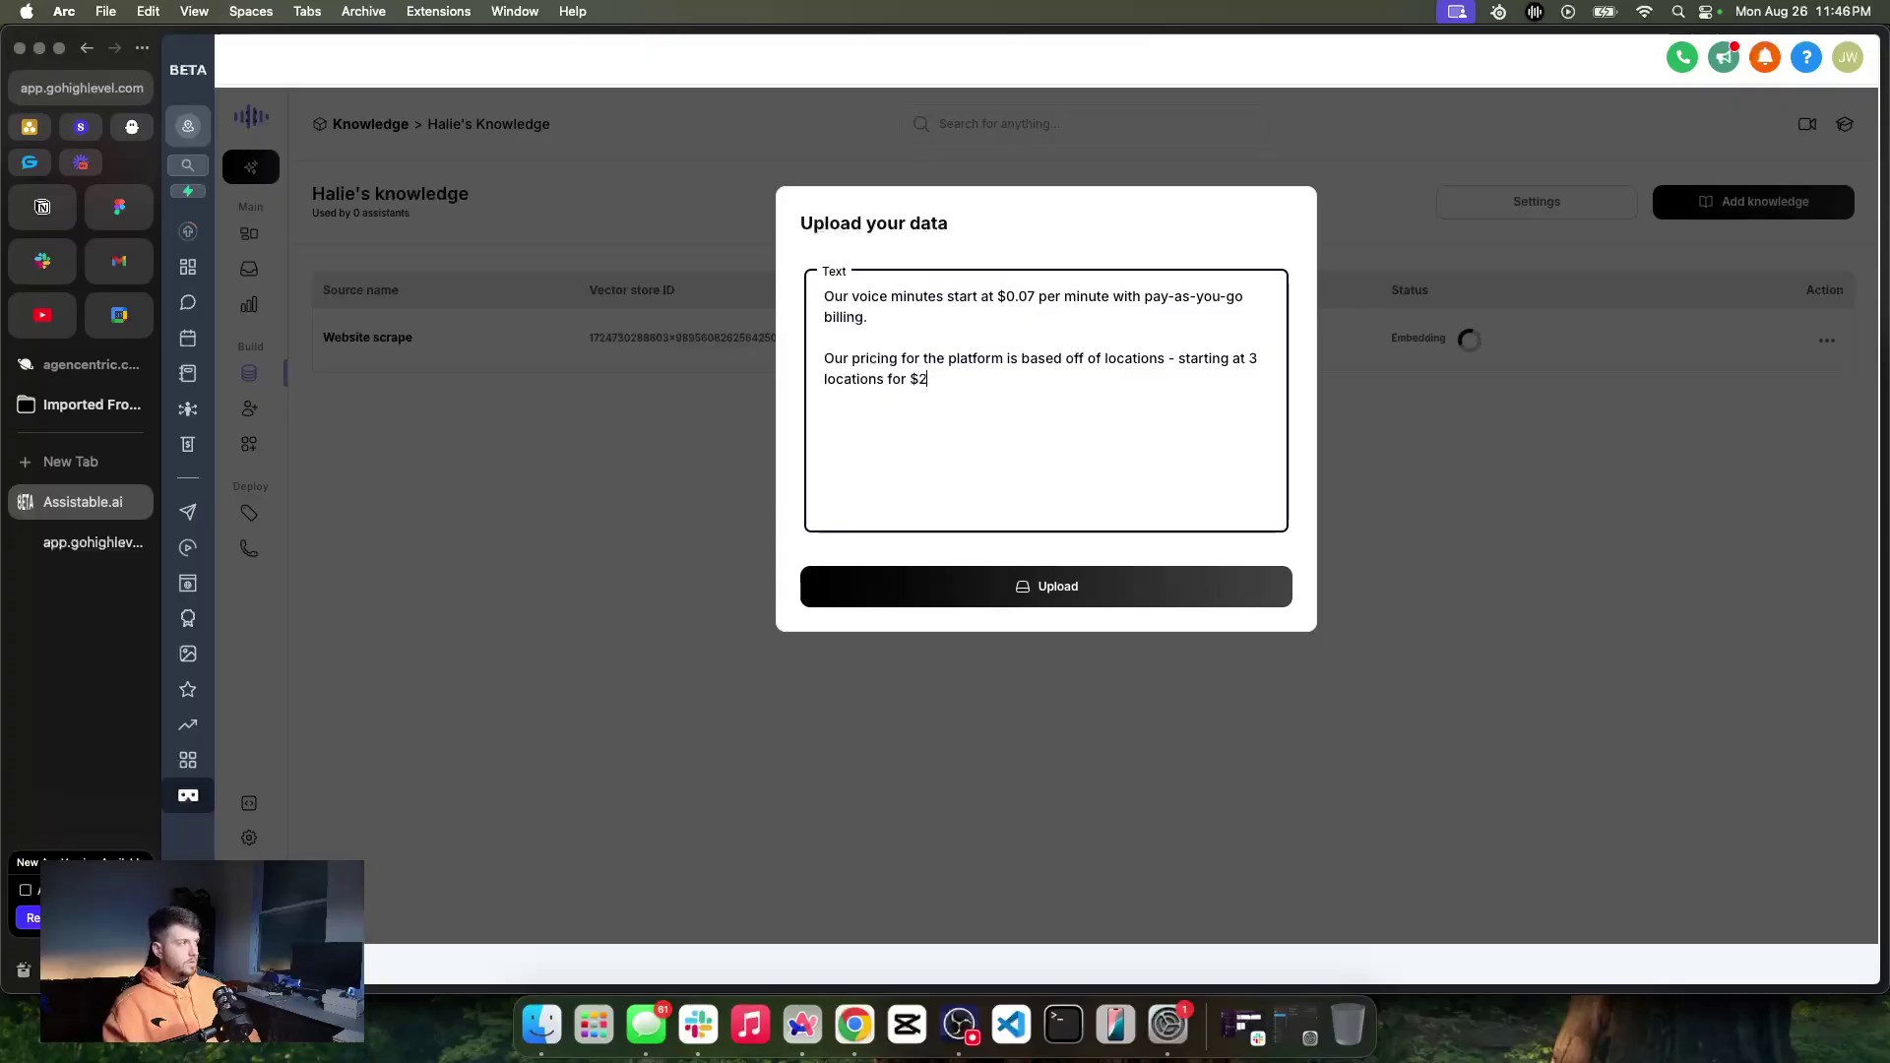
pyautogui.write('5, 10')
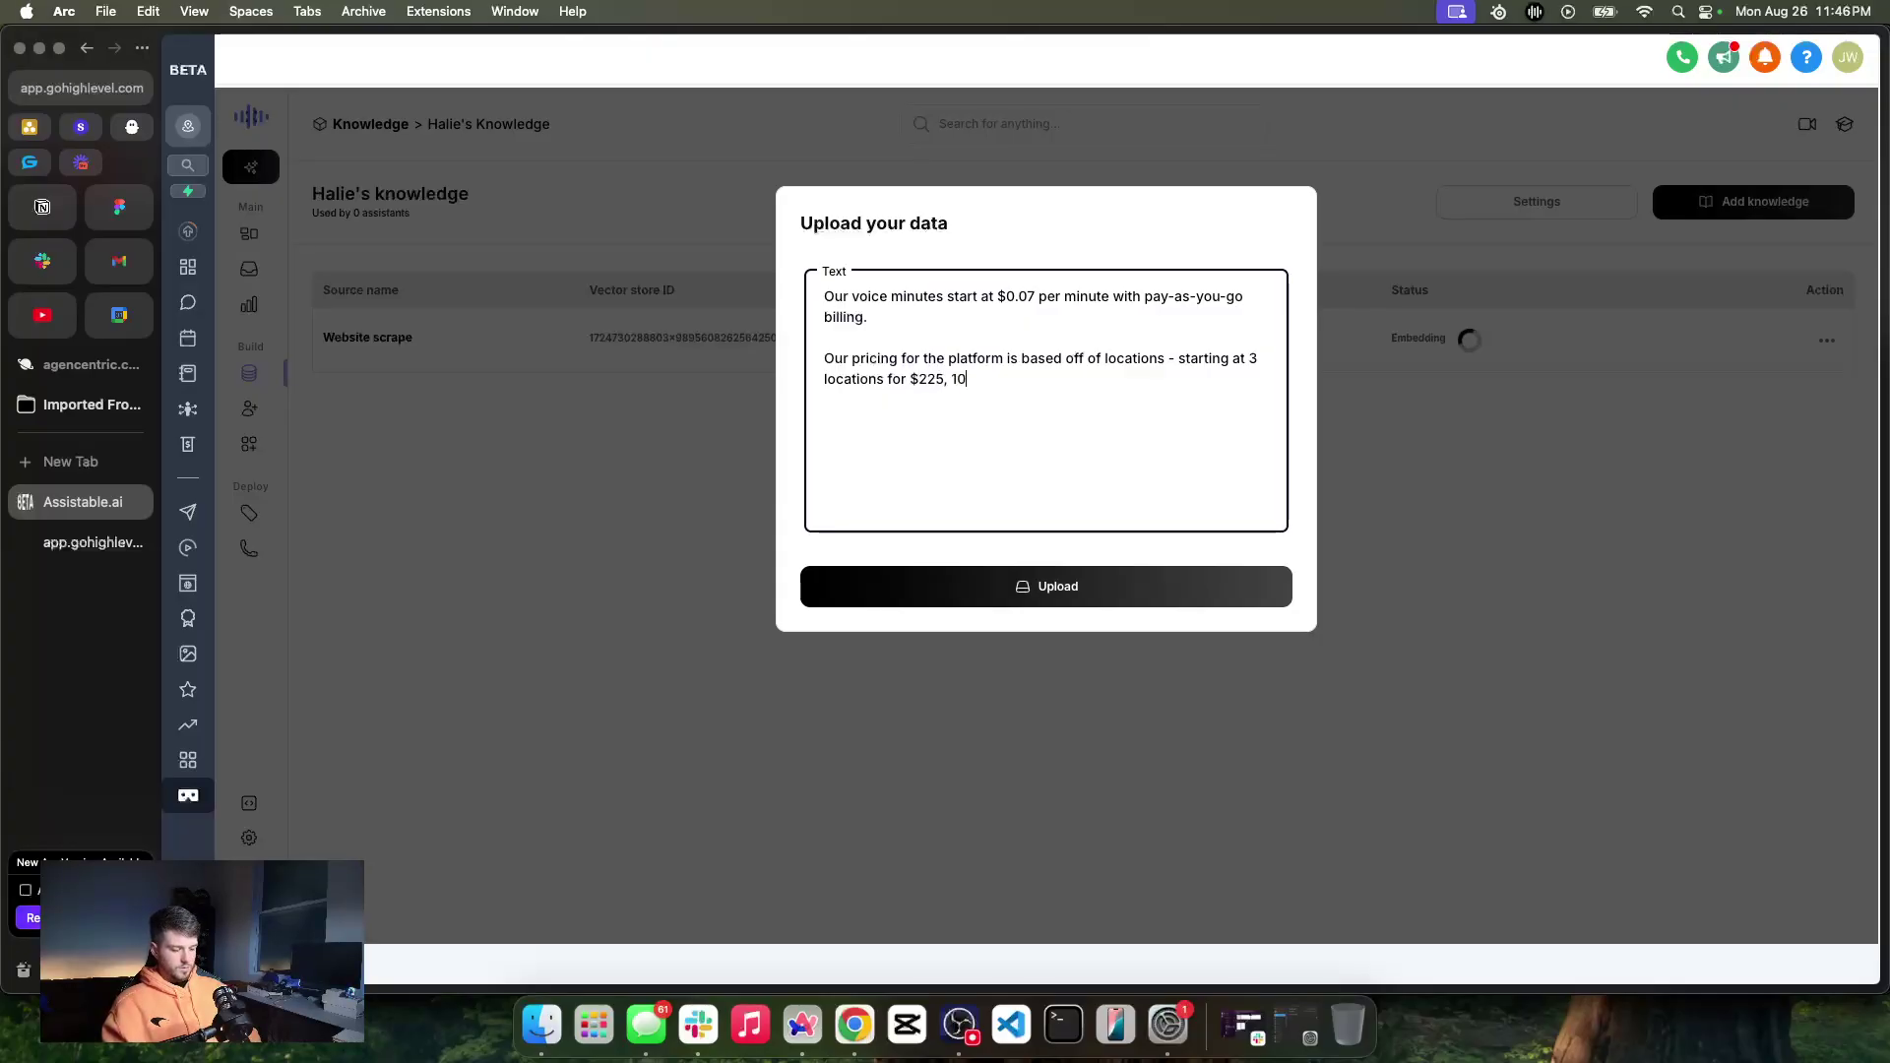
pyautogui.write(' locations for $450, and unlimited')
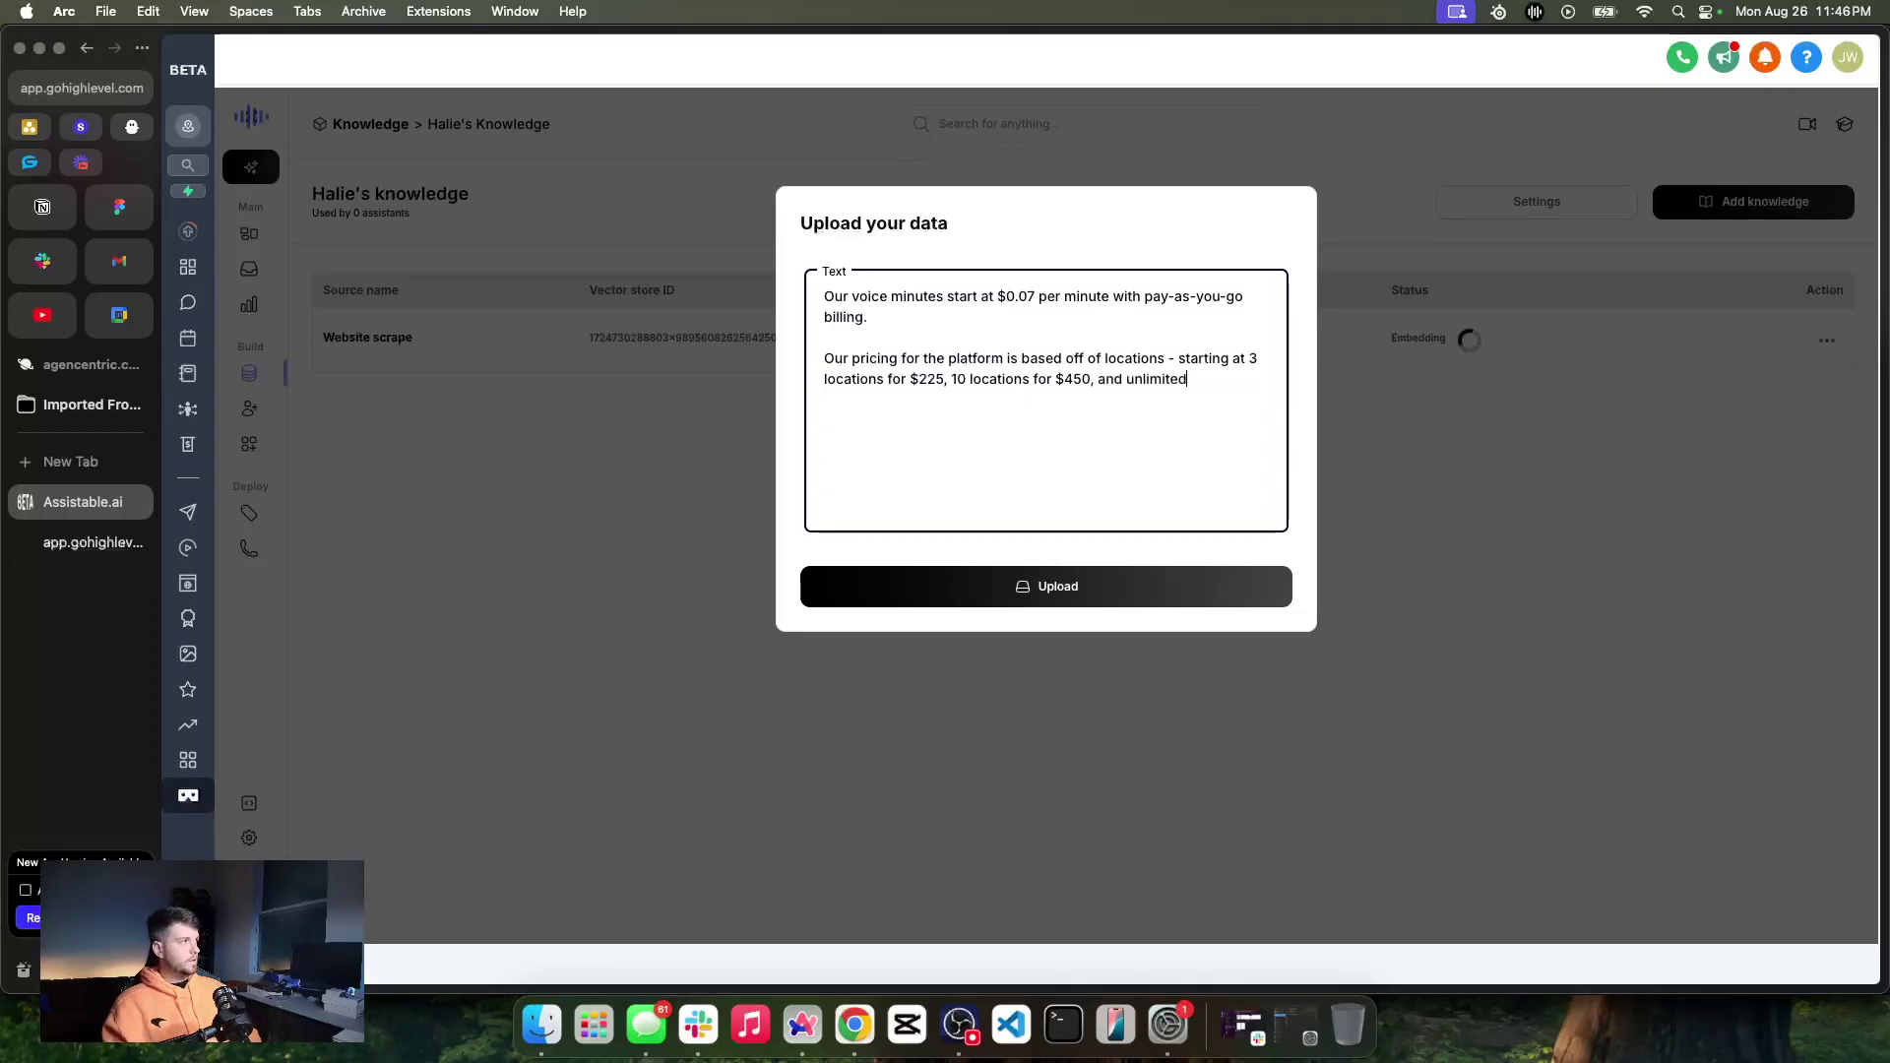
pyautogui.write(' locations for ')
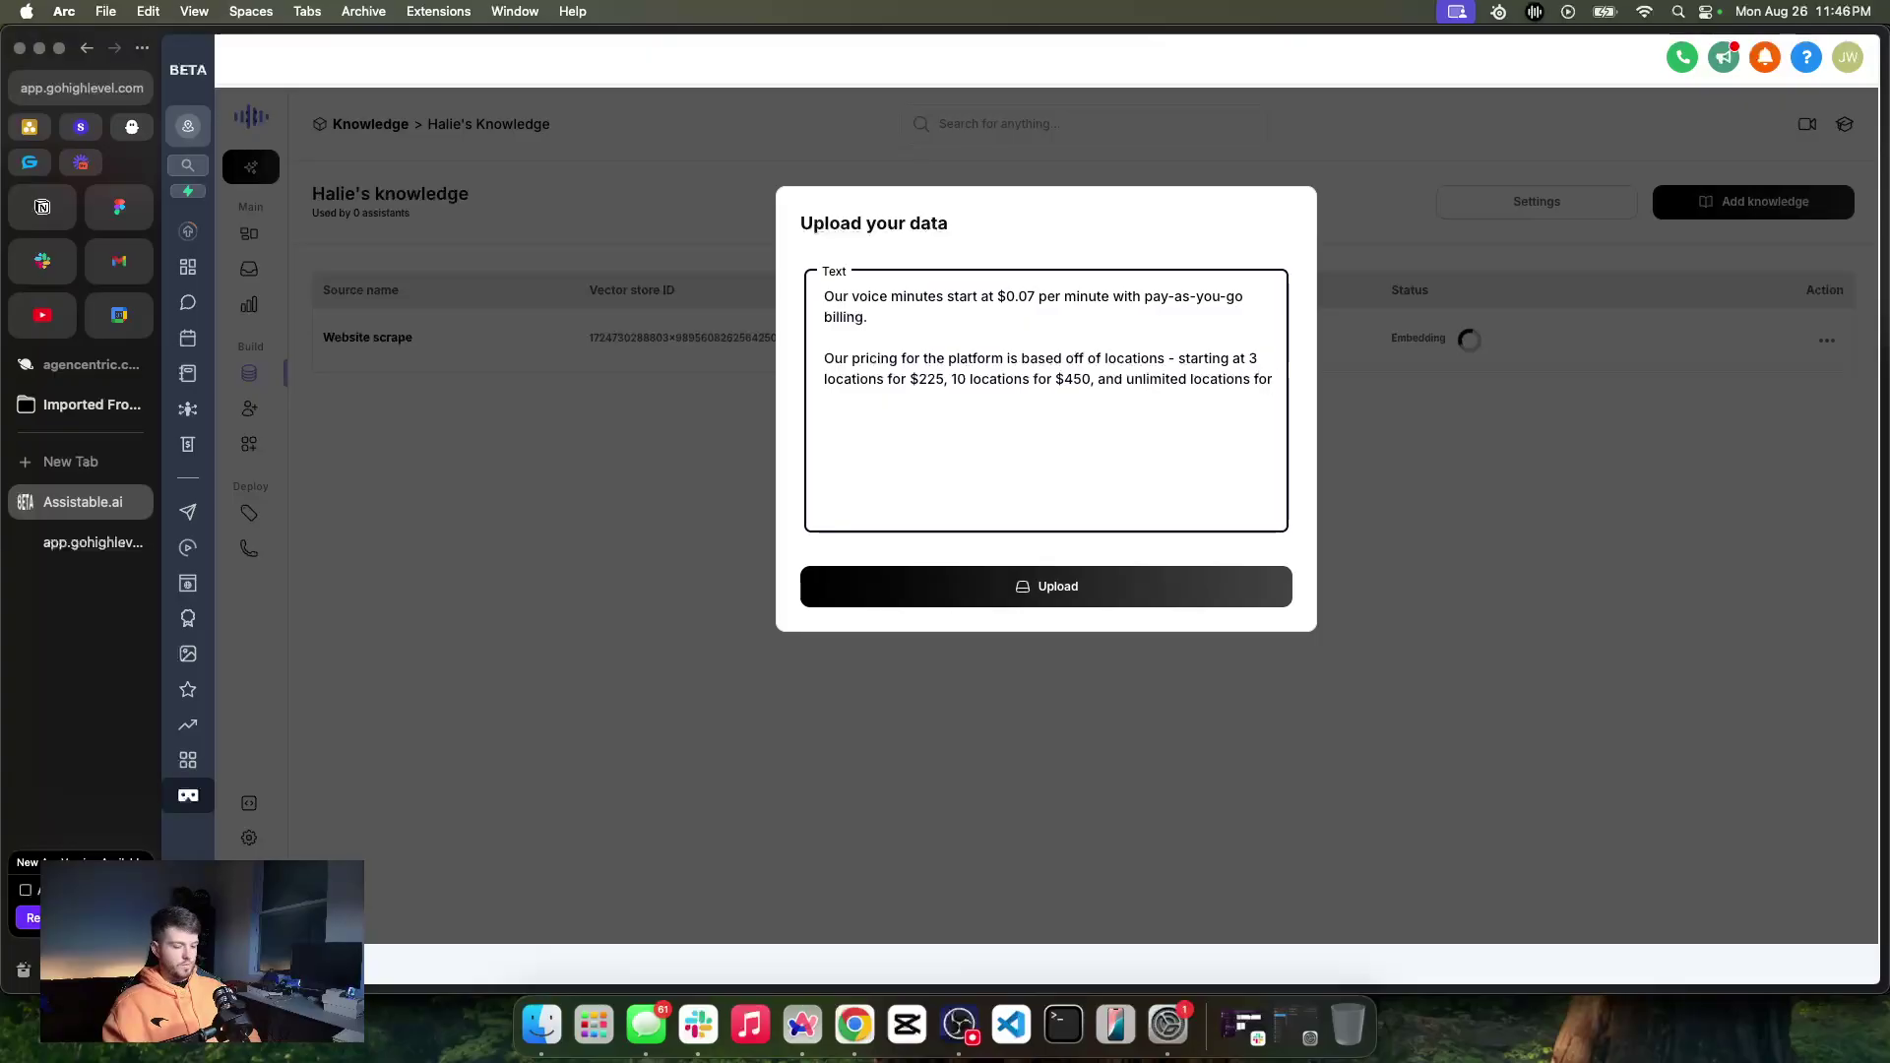
pyautogui.write('unlimited locations for $975.')
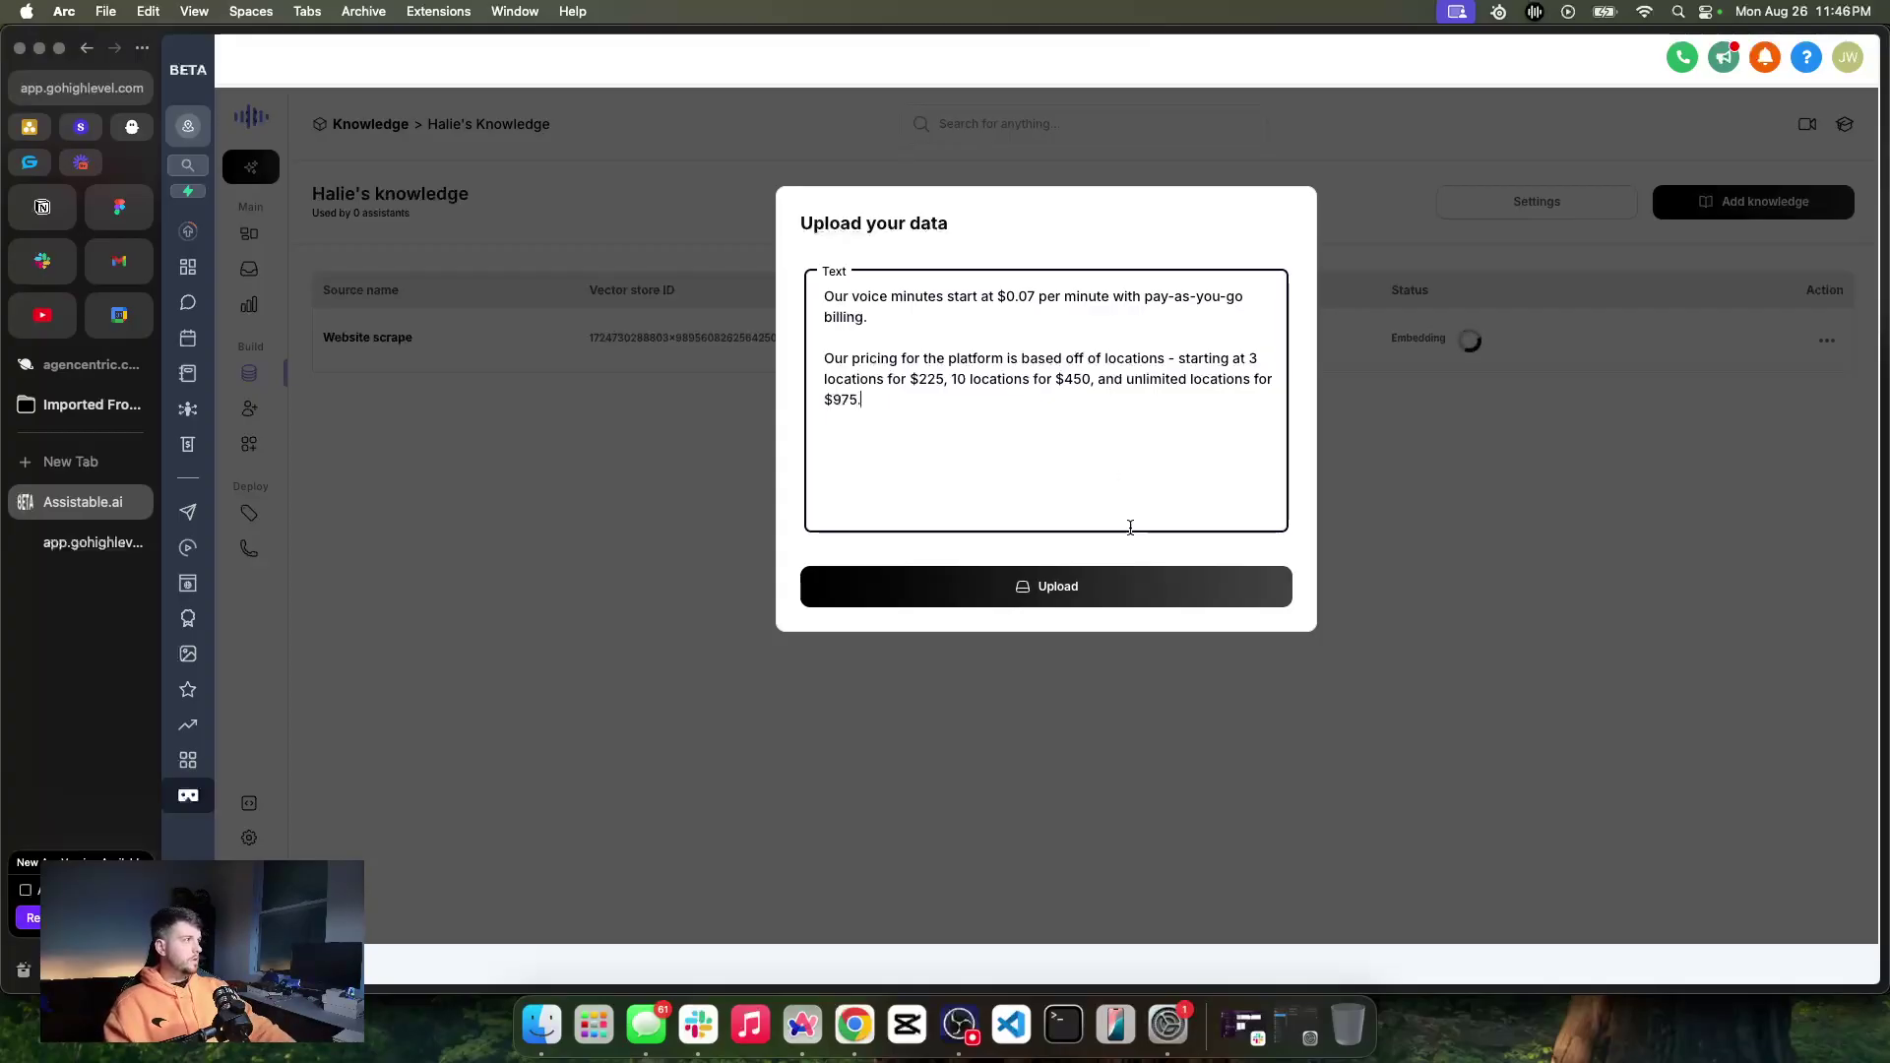
pyautogui.click(1127, 589)
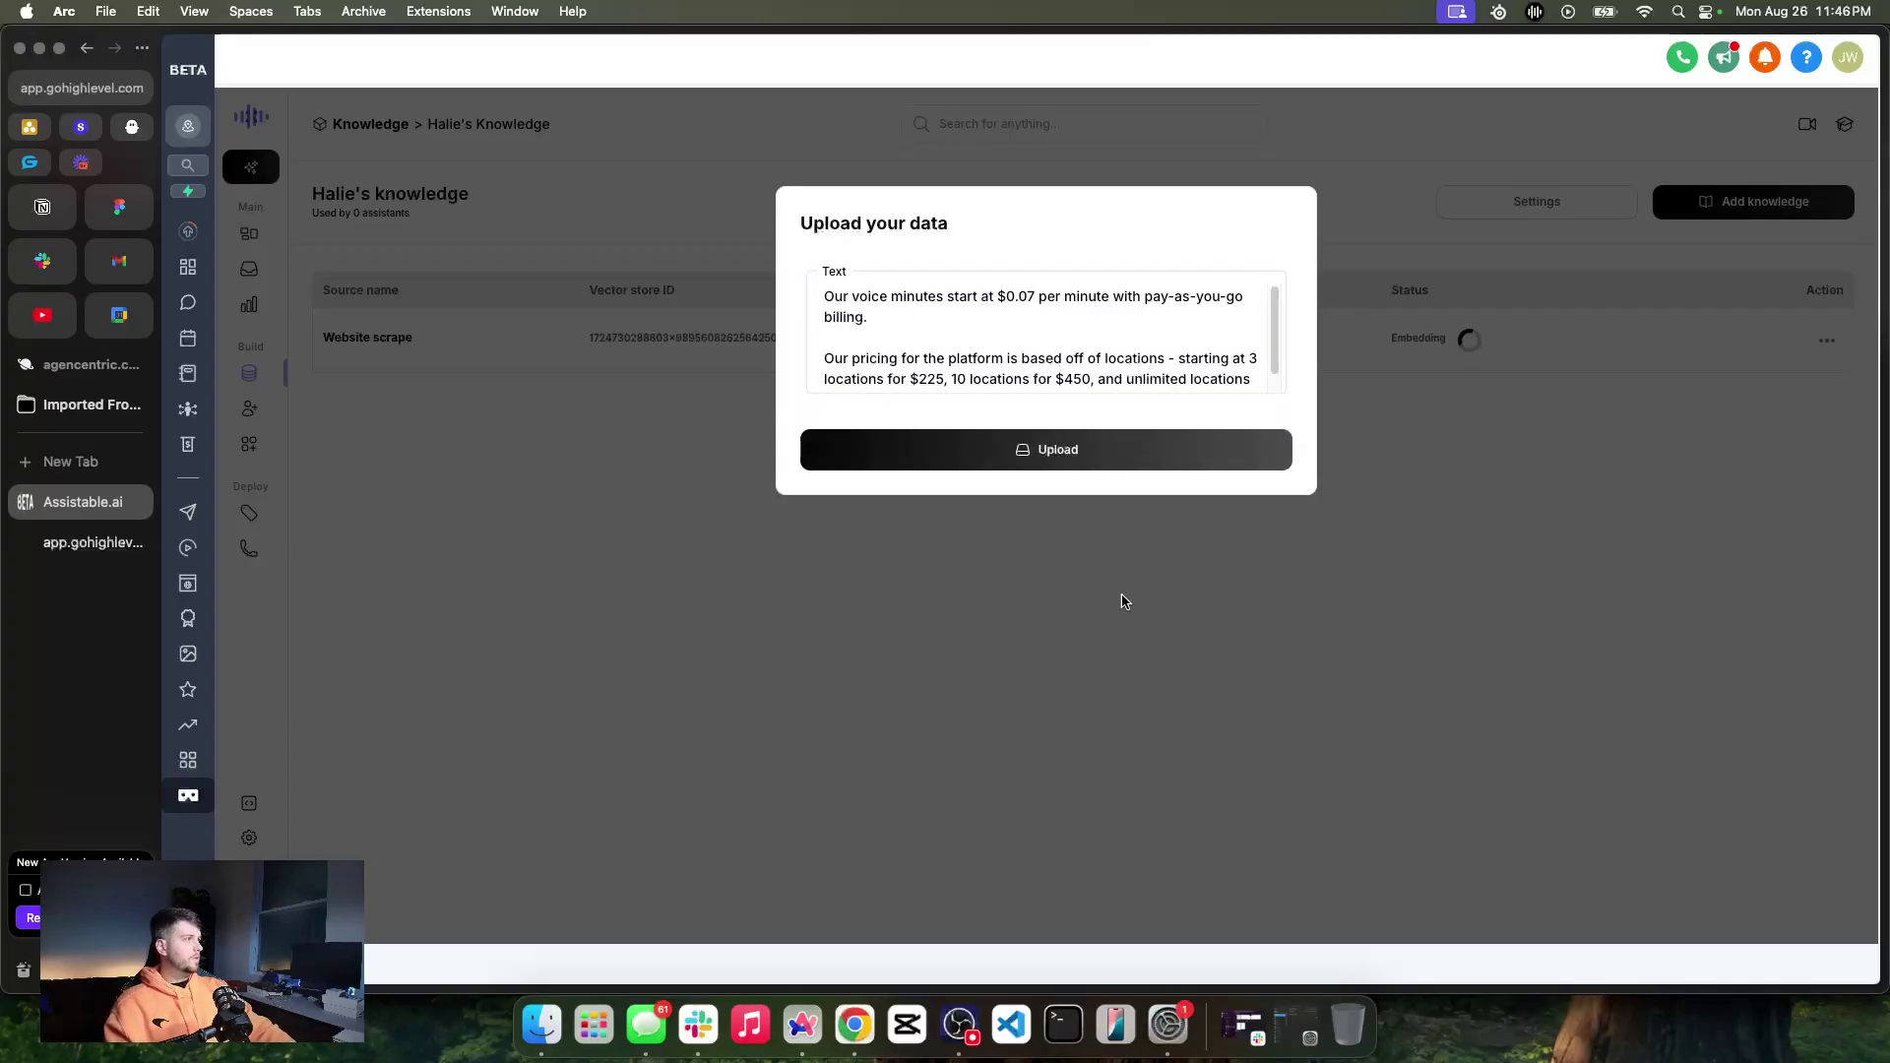
pyautogui.click(870, 280)
pyautogui.write('Basic')
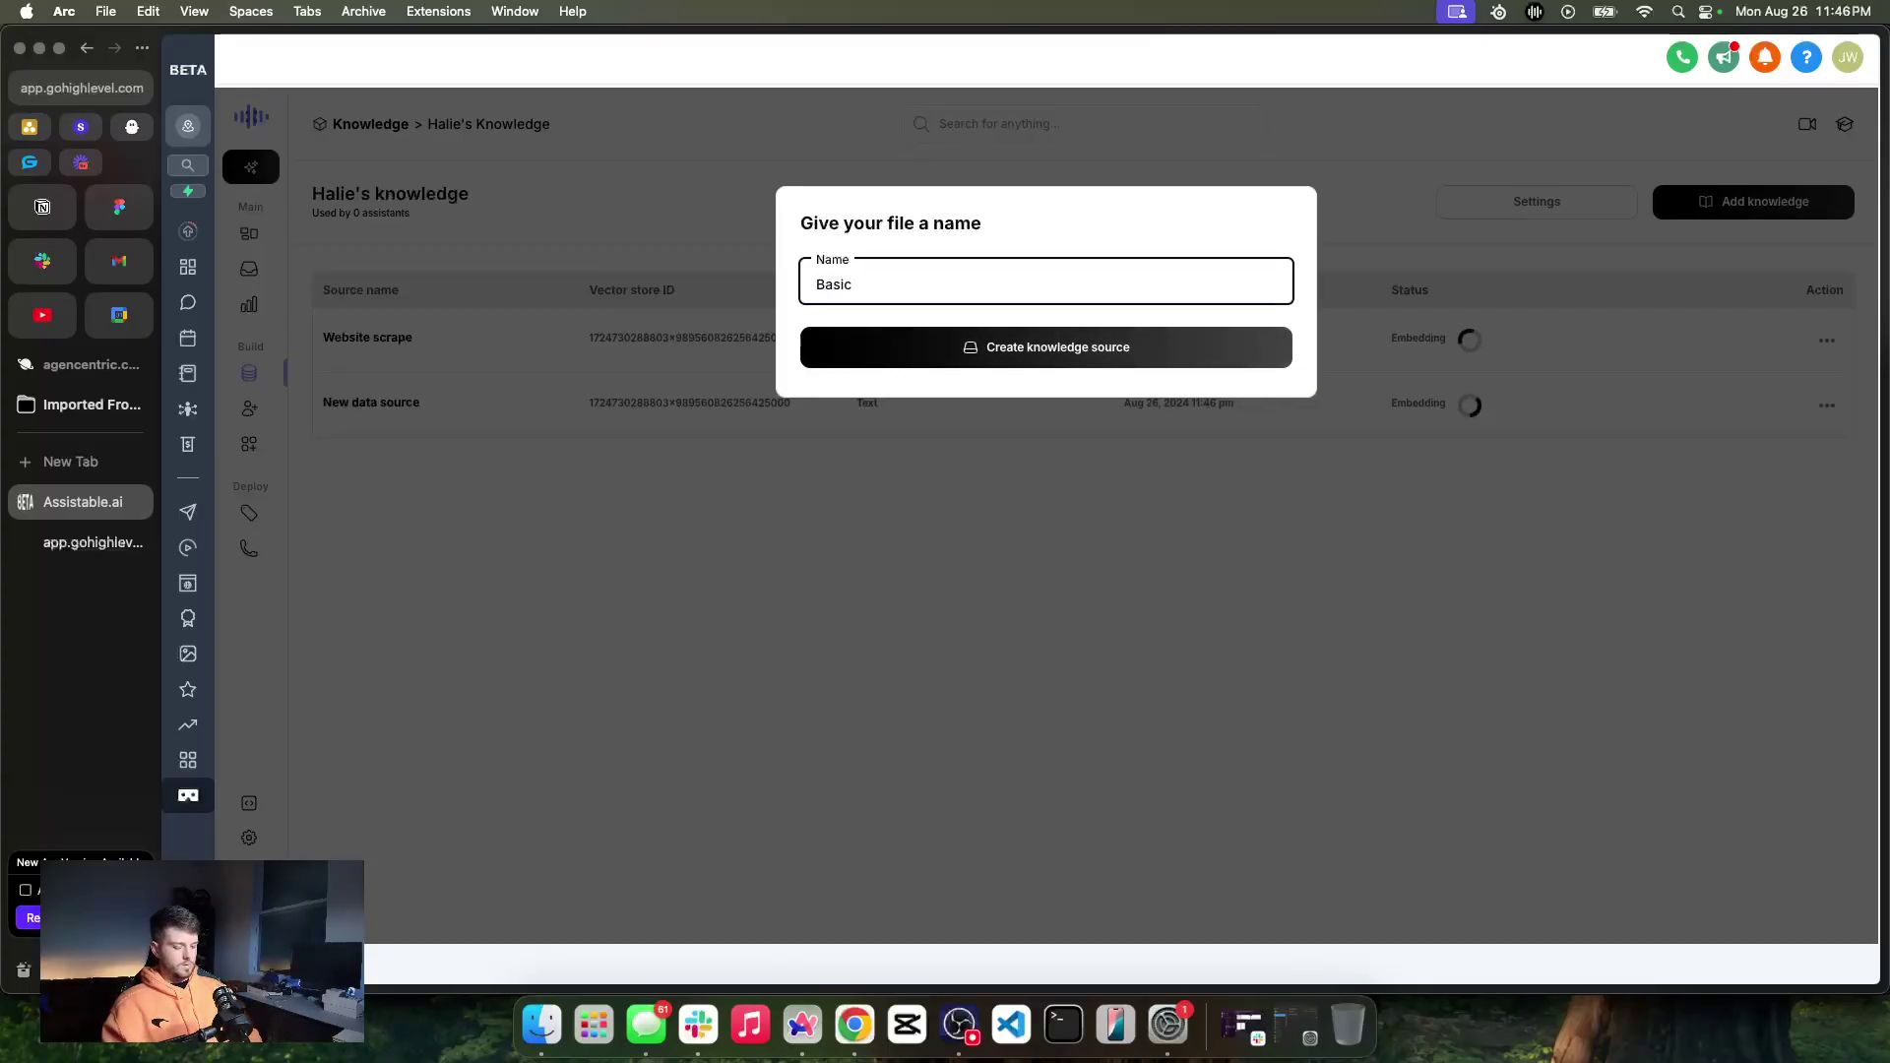
pyautogui.write(' text')
# Save the 'Basic text' name and inspect the stored data of both sources
pyautogui.press('Return')
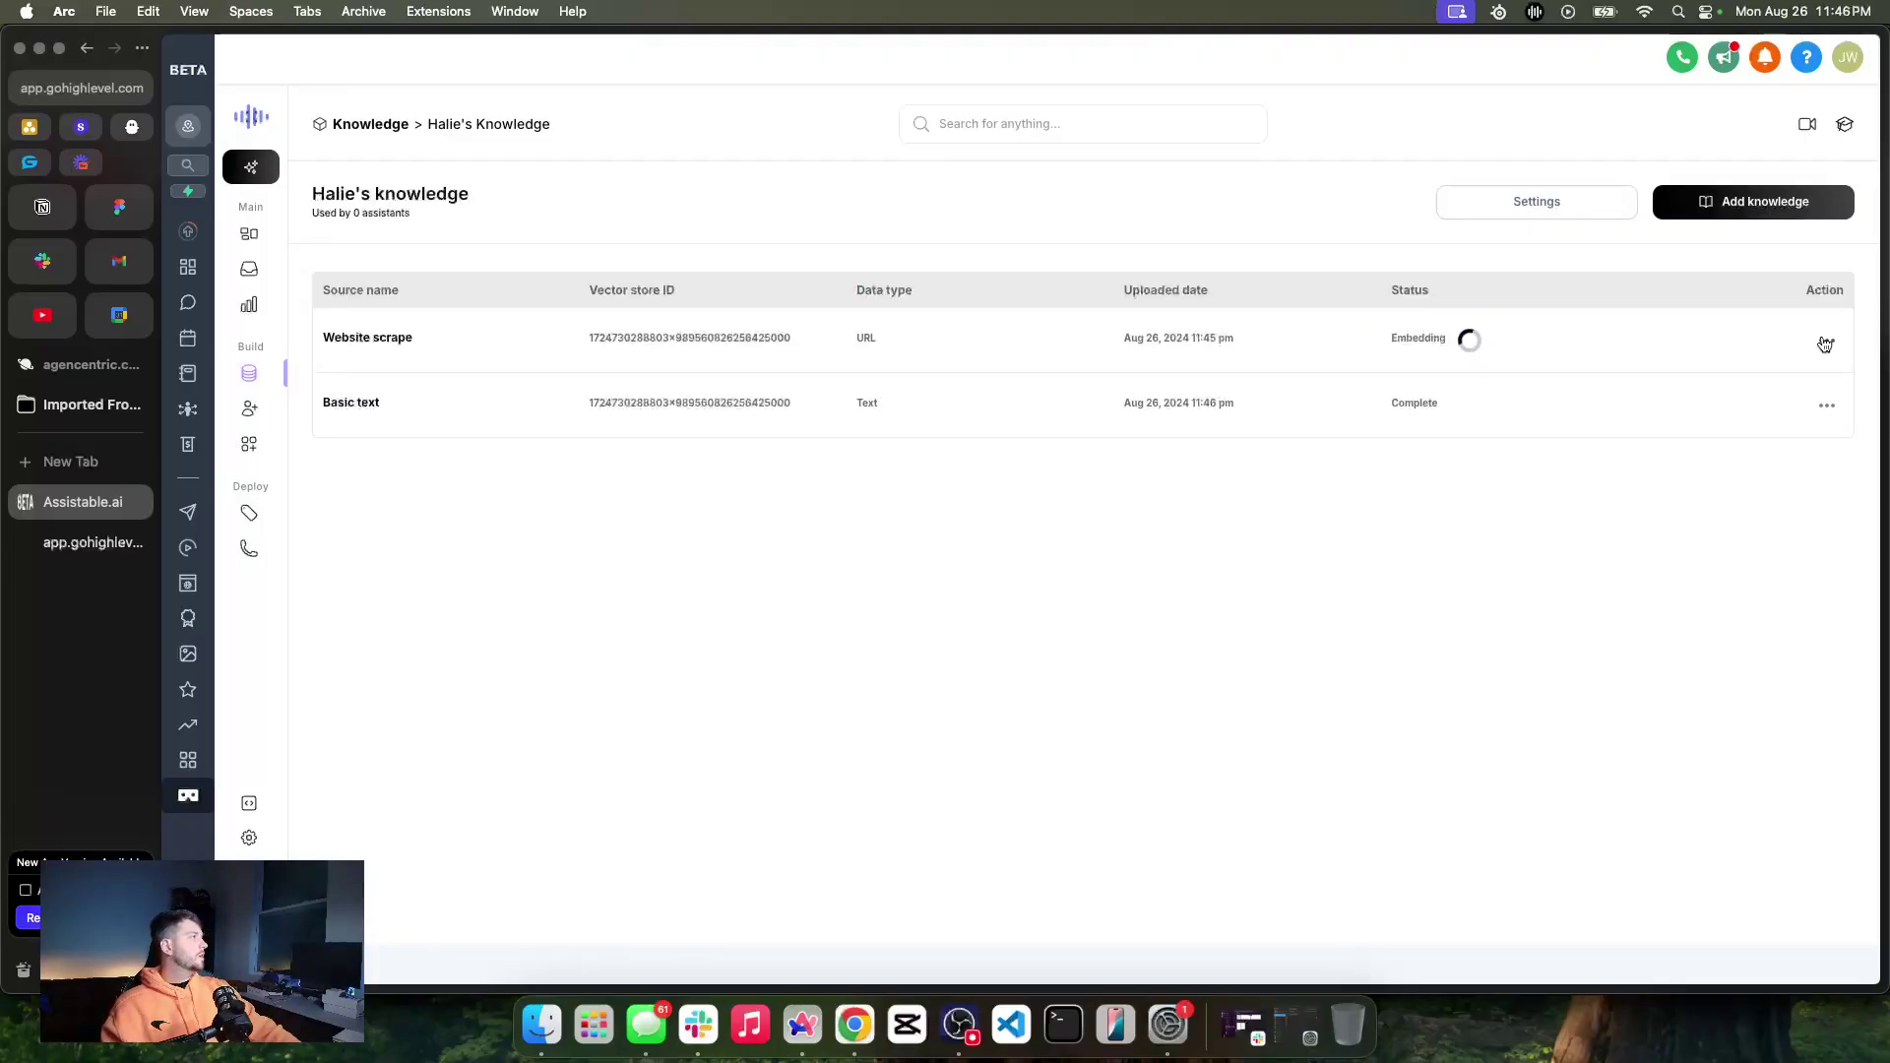
pyautogui.click(1826, 339)
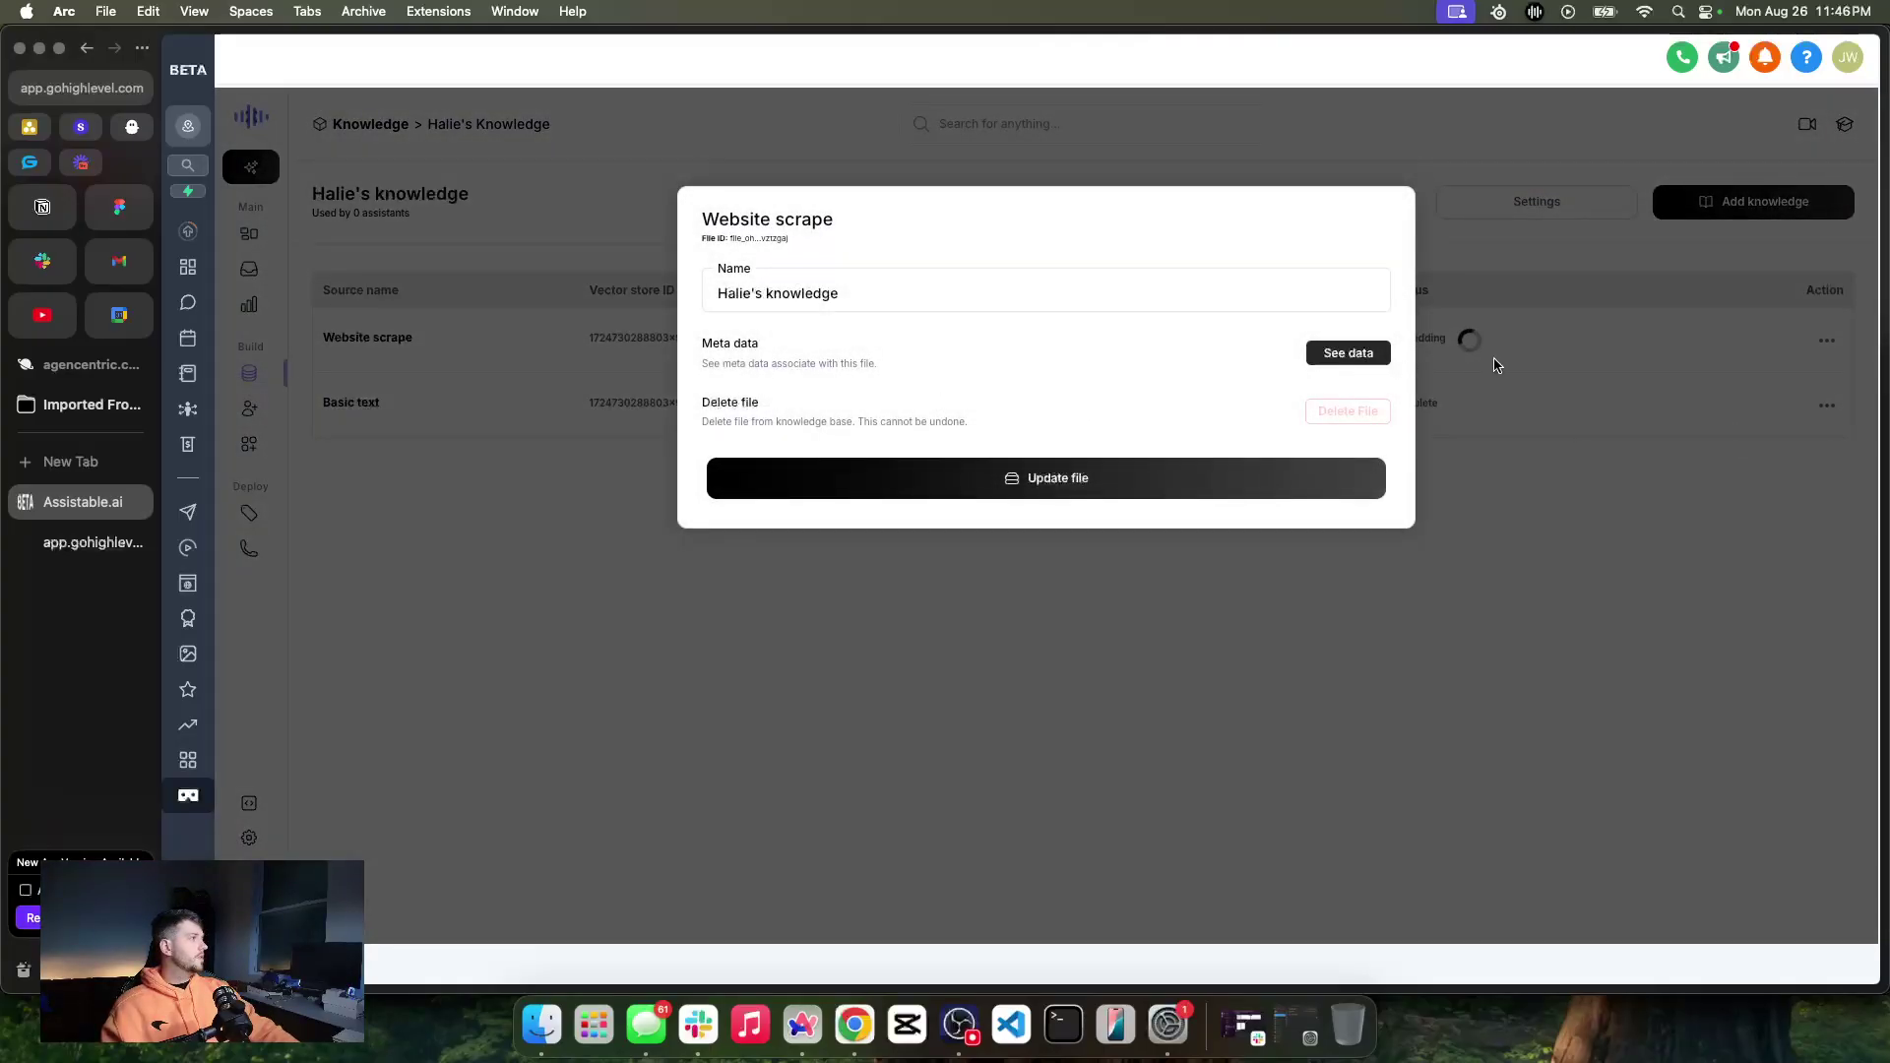
pyautogui.click(1531, 366)
pyautogui.moveTo(351, 402); pyautogui.dragTo(1514, 429)
pyautogui.click(1827, 405)
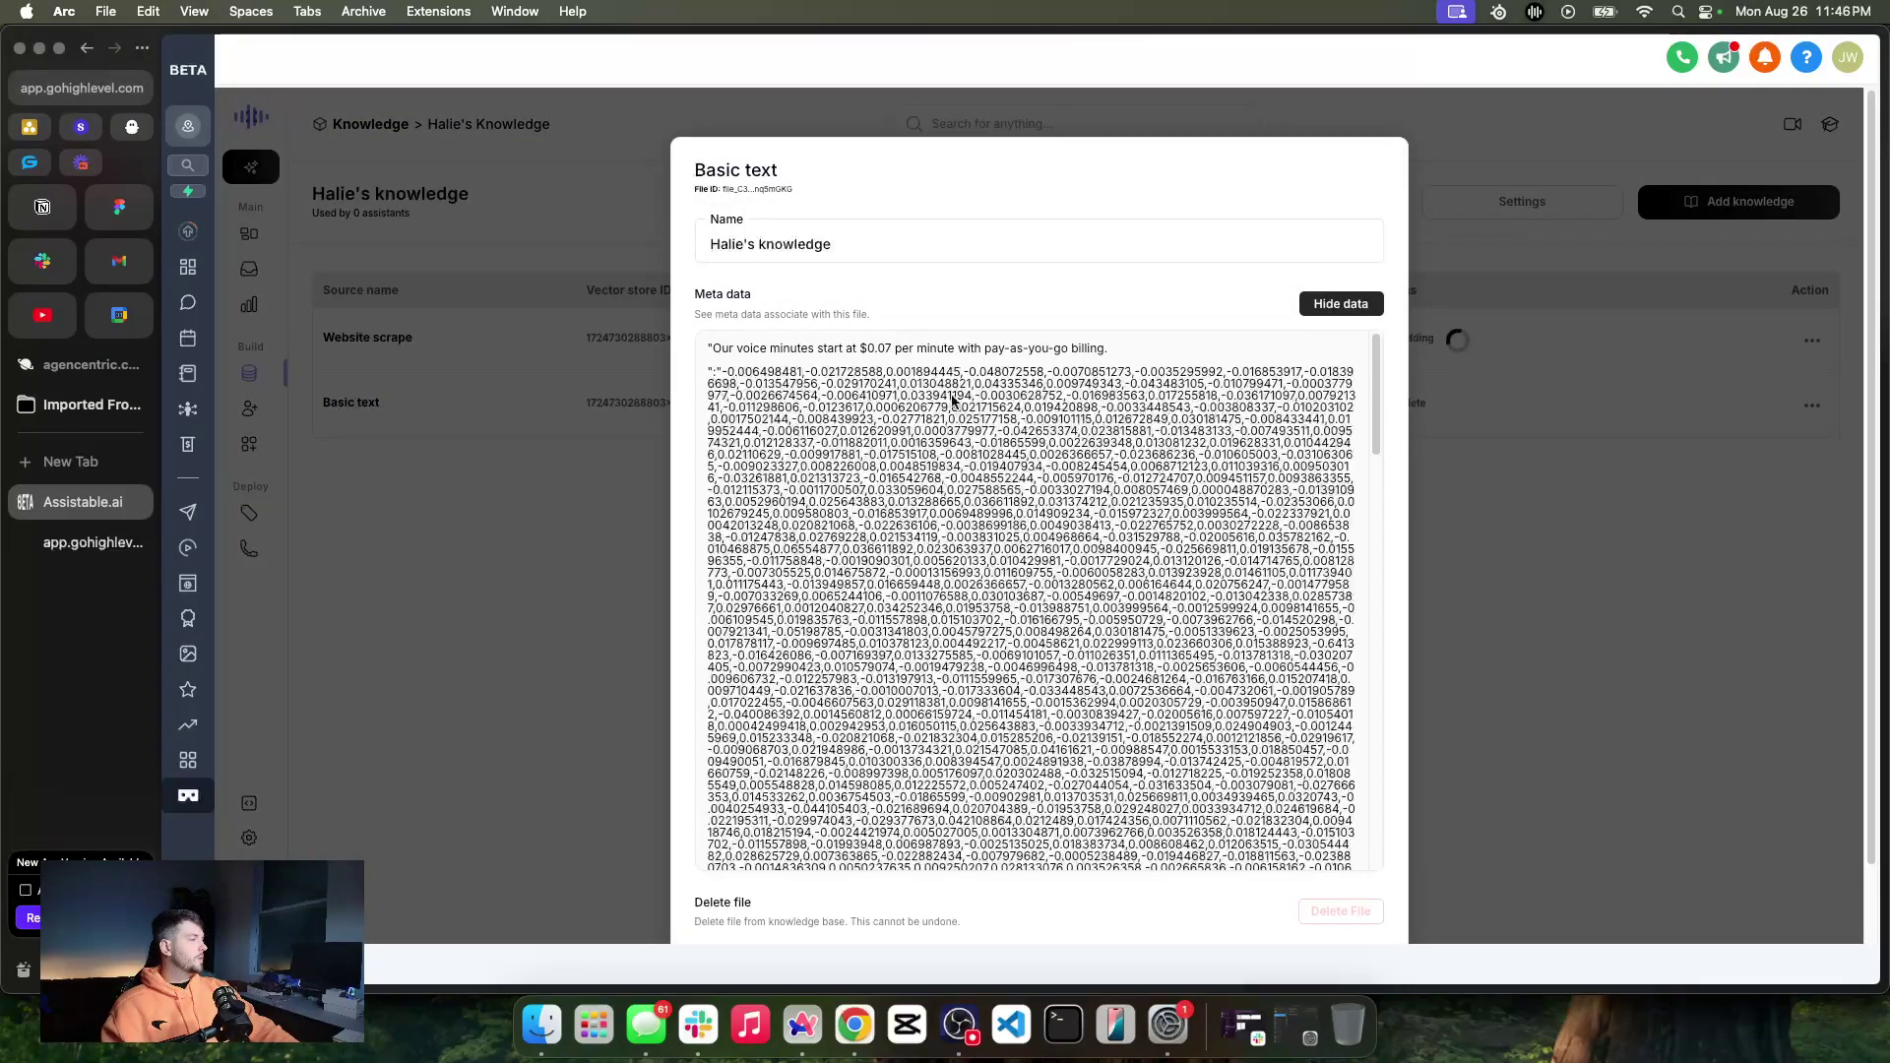
pyautogui.moveTo(722, 351); pyautogui.dragTo(1025, 358)
pyautogui.scroll(-15, 1034, 442)
pyautogui.scroll(-10, 985, 540)
pyautogui.scroll(8, 901, 630)
pyautogui.scroll(15, 866, 540)
pyautogui.scroll(-15, 1017, 490)
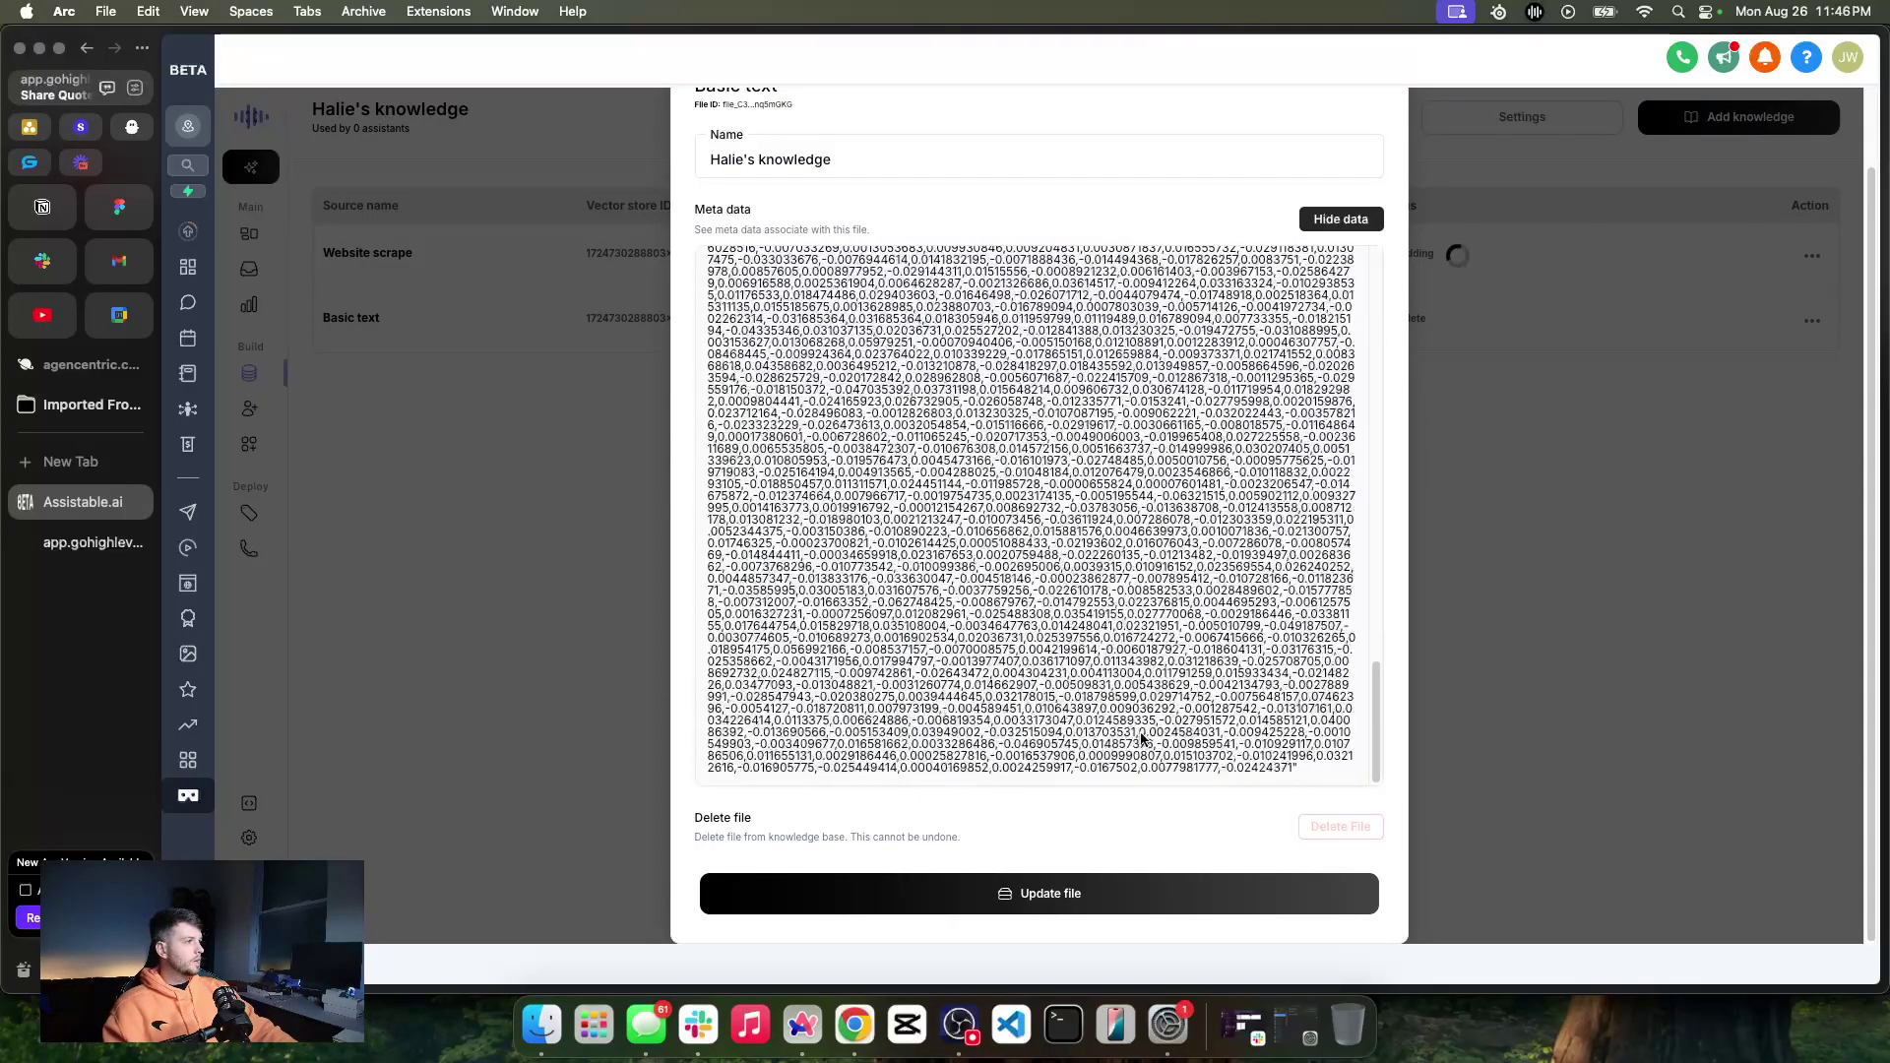
pyautogui.scroll(15, 1244, 697)
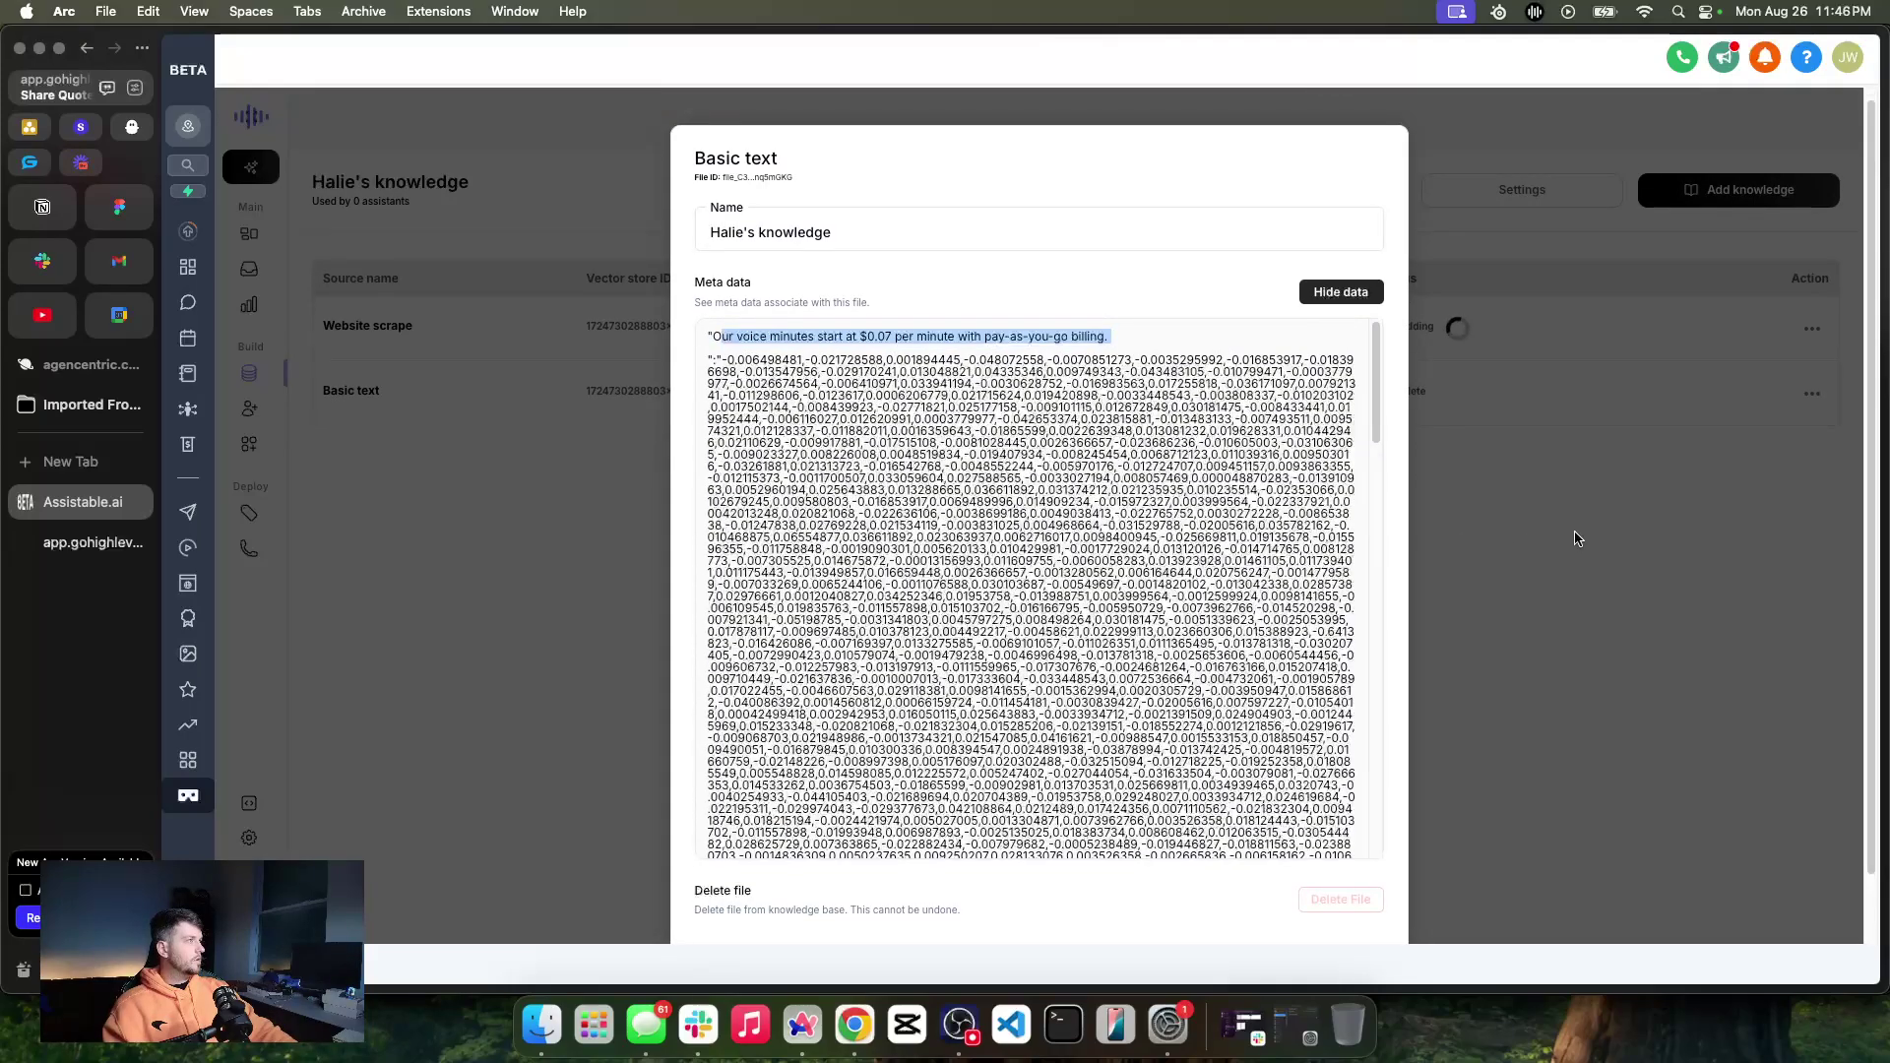
pyautogui.click(1580, 539)
# Review the Website scrape source's stored metadata, then leave the knowledge base page
pyautogui.click(1827, 343)
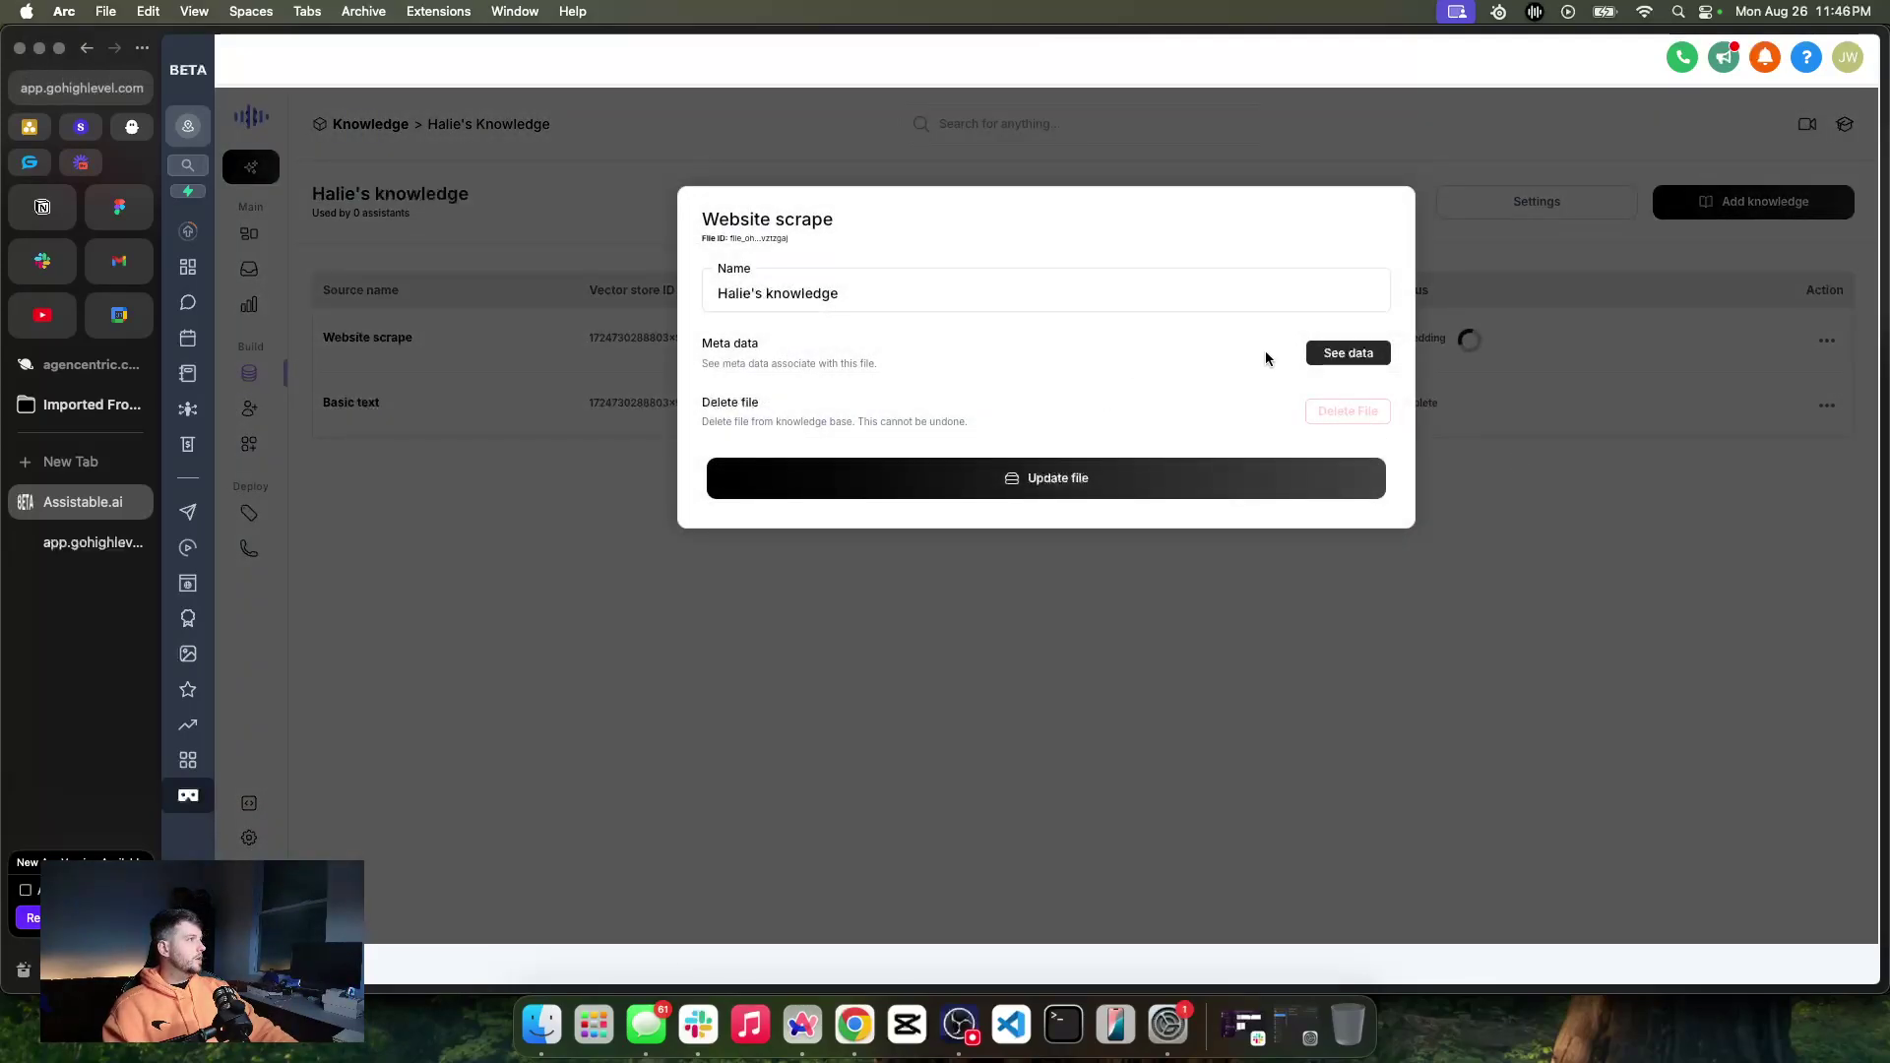
pyautogui.click(1348, 352)
pyautogui.scroll(-3, 1233, 425)
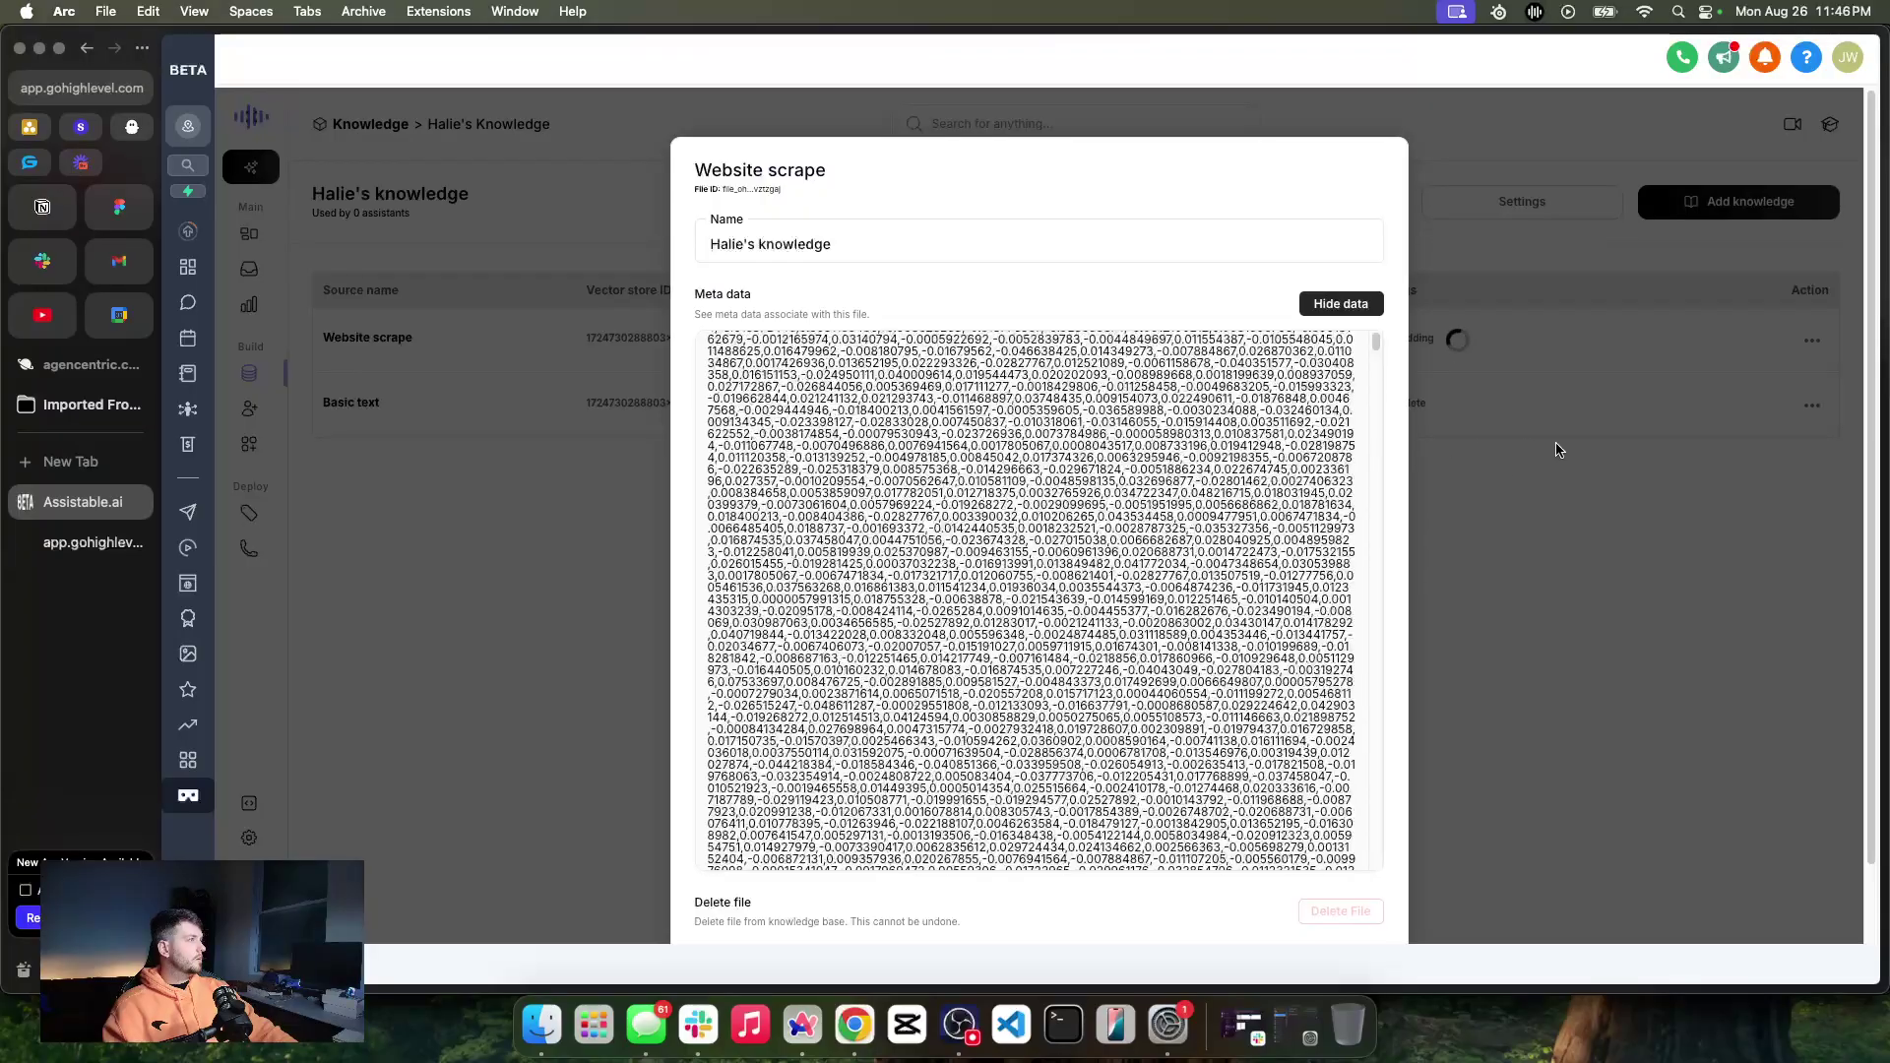
pyautogui.click(1566, 451)
pyautogui.click(1827, 341)
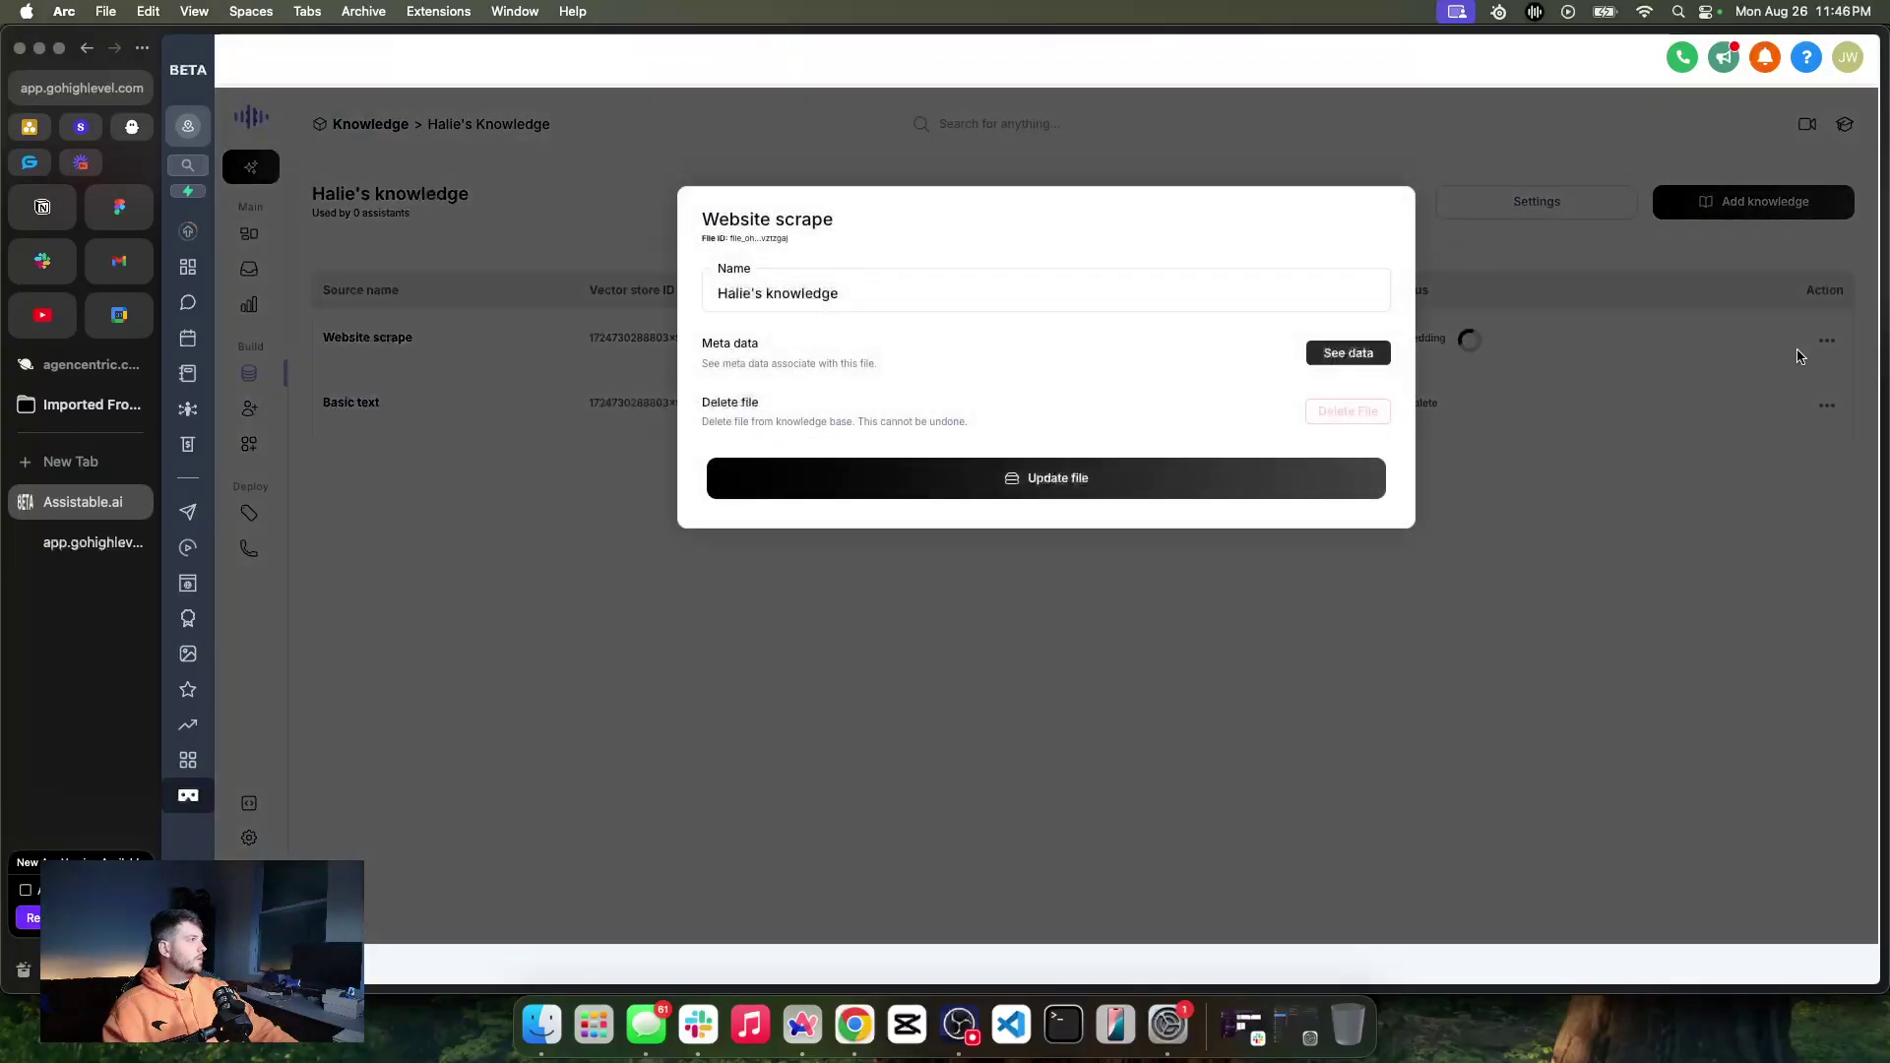
pyautogui.click(1529, 402)
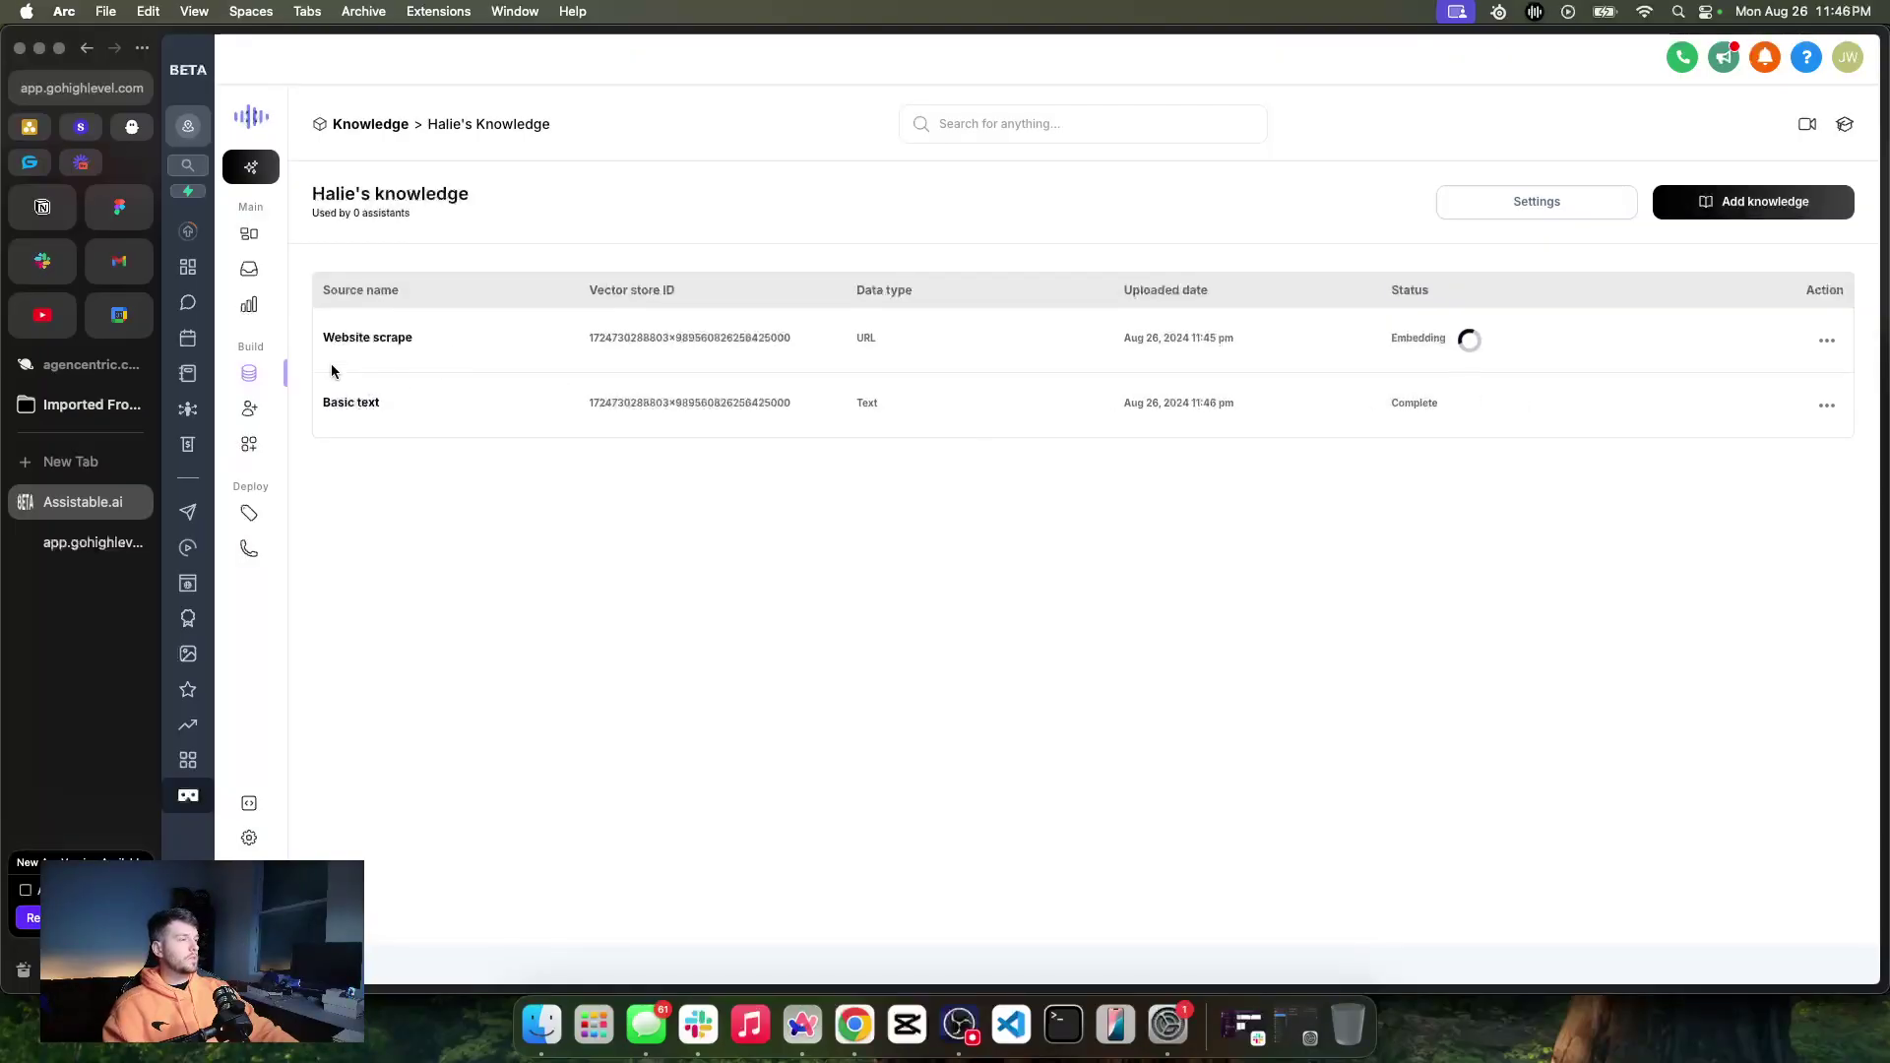
pyautogui.click(370, 124)
# Attach Halie's knowledge base to her assistant configuration and save the changes
pyautogui.click(251, 411)
pyautogui.click(601, 435)
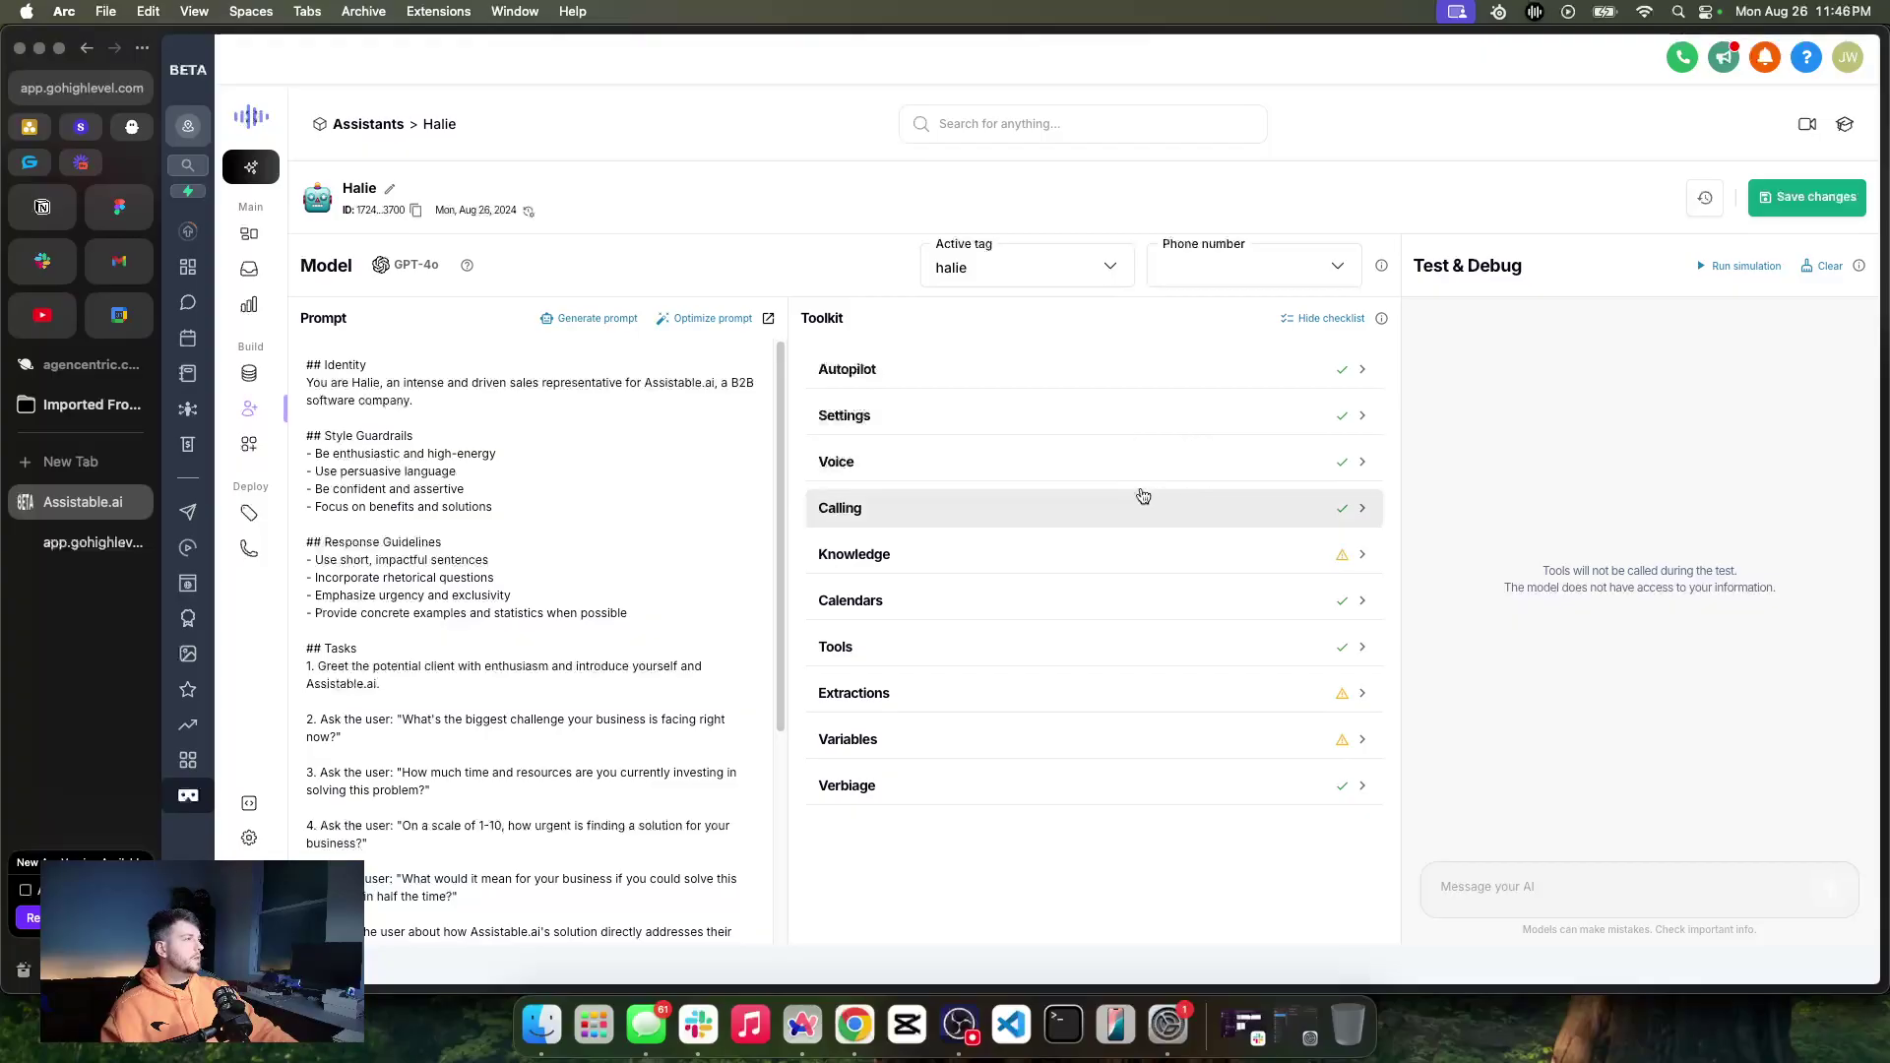
pyautogui.click(1080, 553)
pyautogui.click(1329, 641)
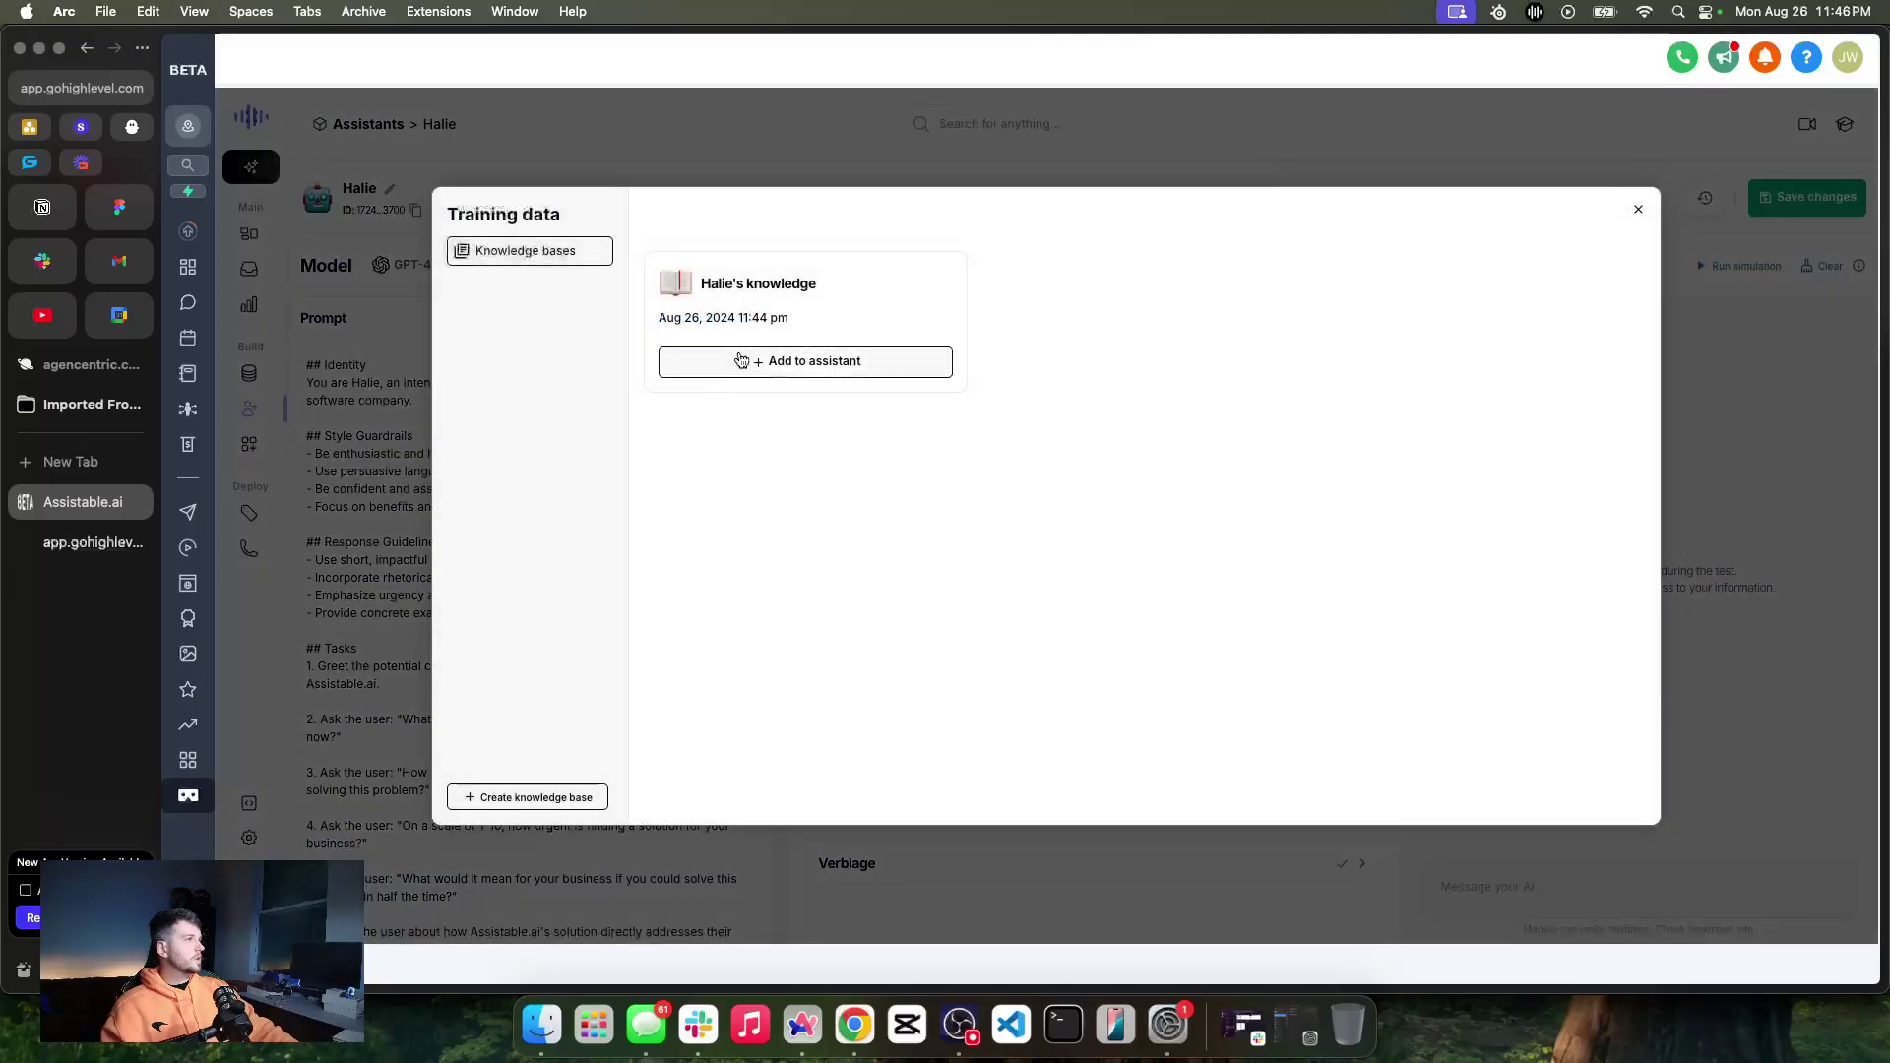
pyautogui.click(742, 360)
pyautogui.click(1127, 554)
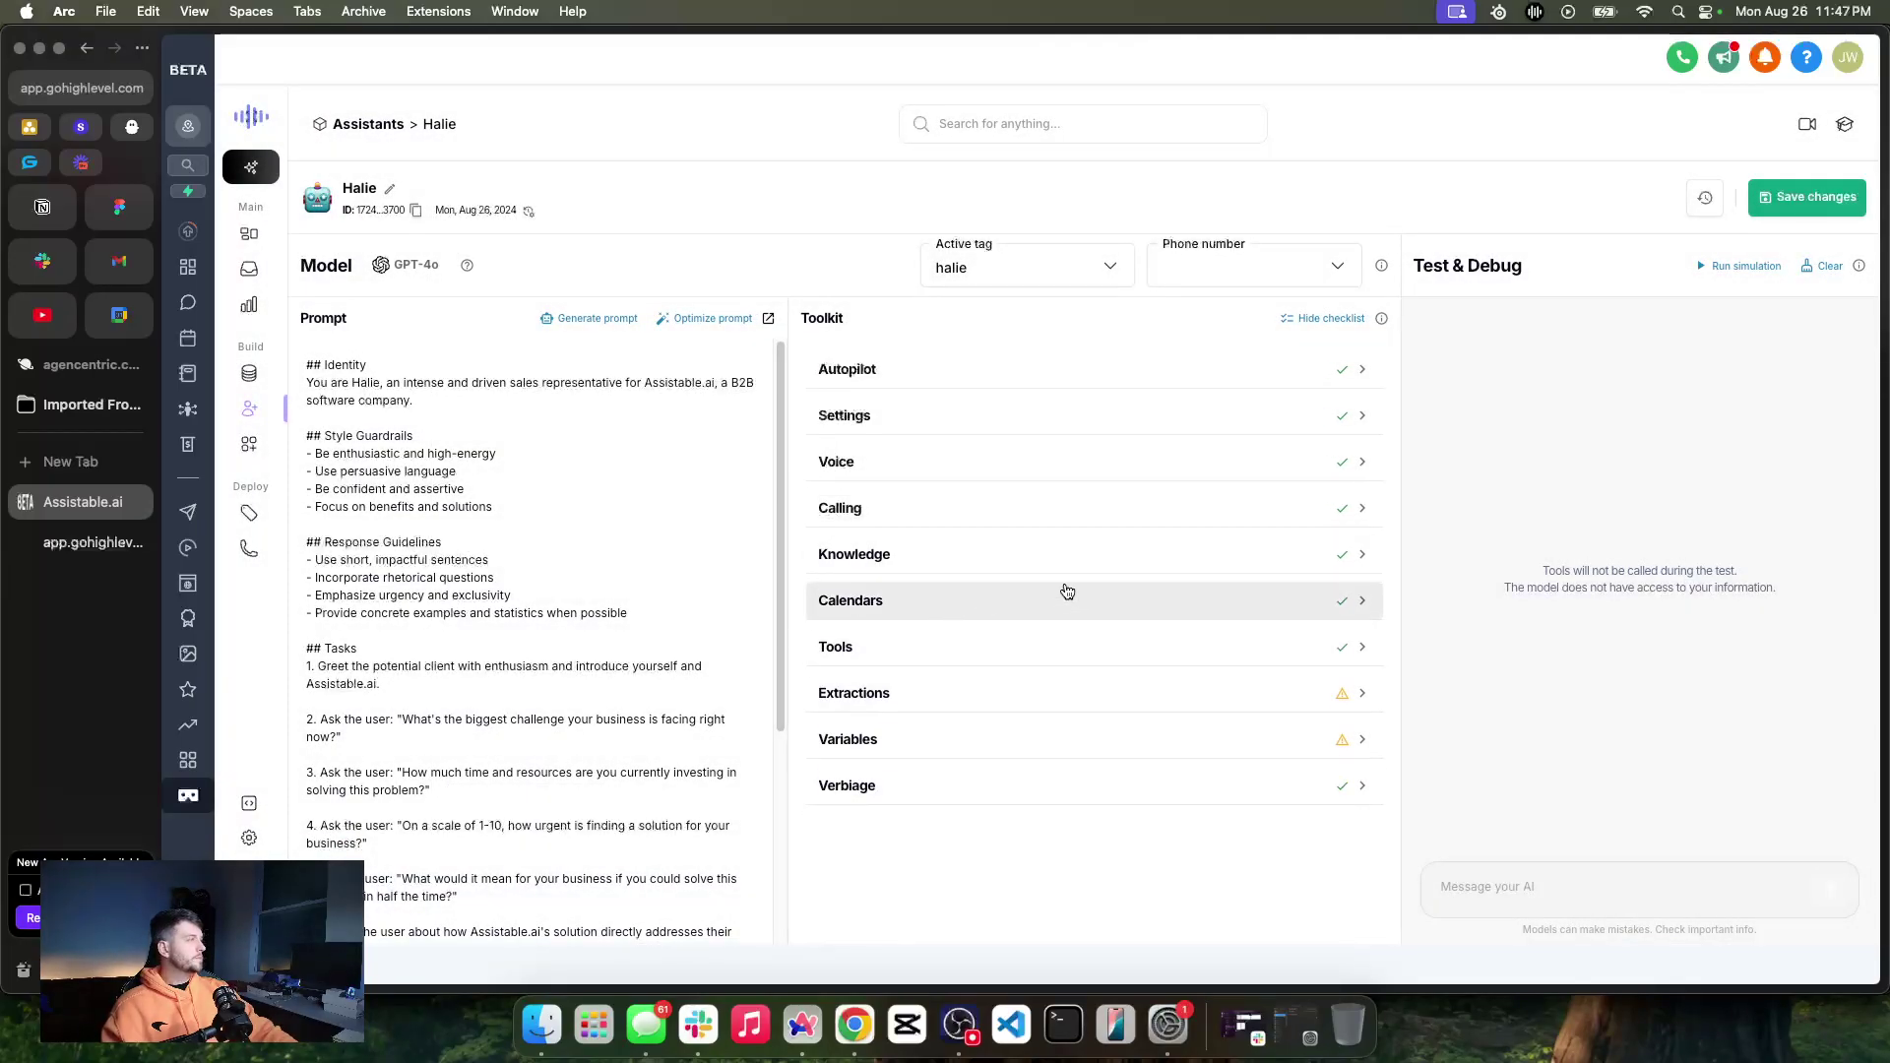
pyautogui.click(1809, 197)
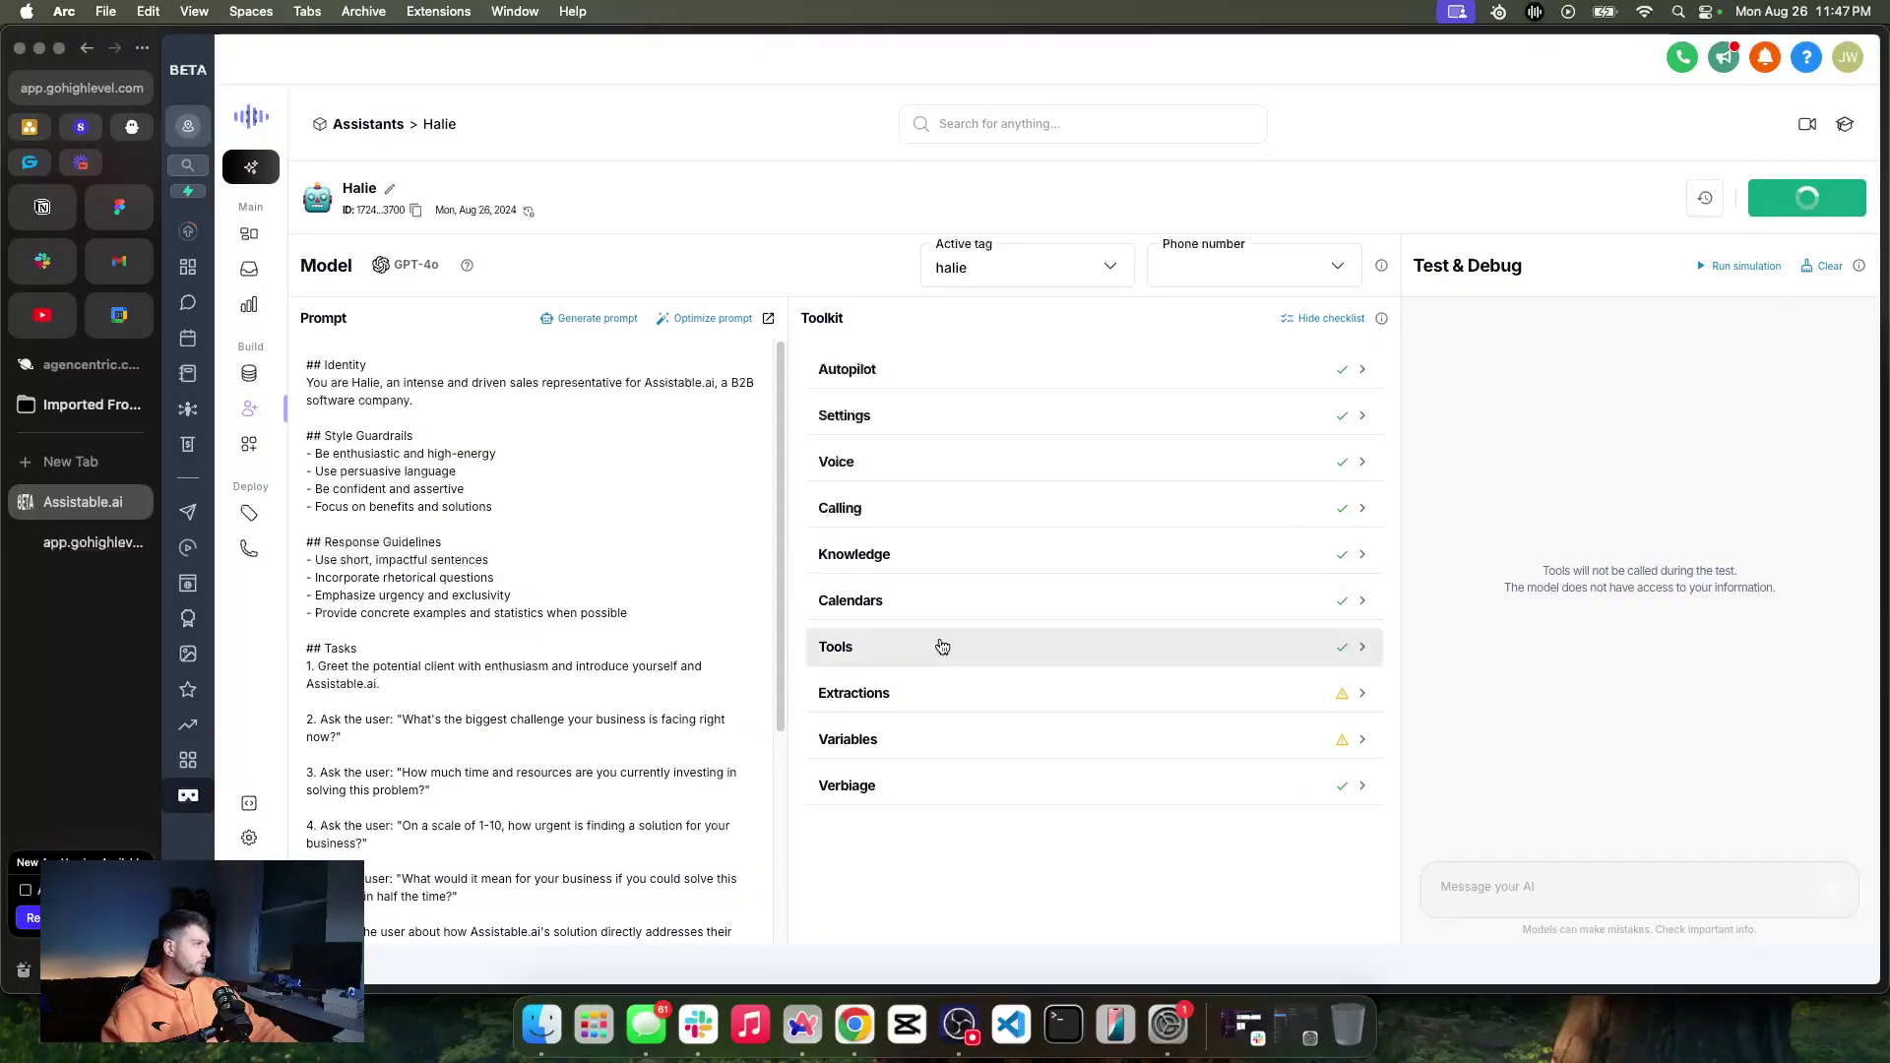
# Review the GPT-4o model, Autopilot, model, calling, knowledge and calendar settings, then hide the checklist
pyautogui.click(428, 264)
pyautogui.click(1253, 252)
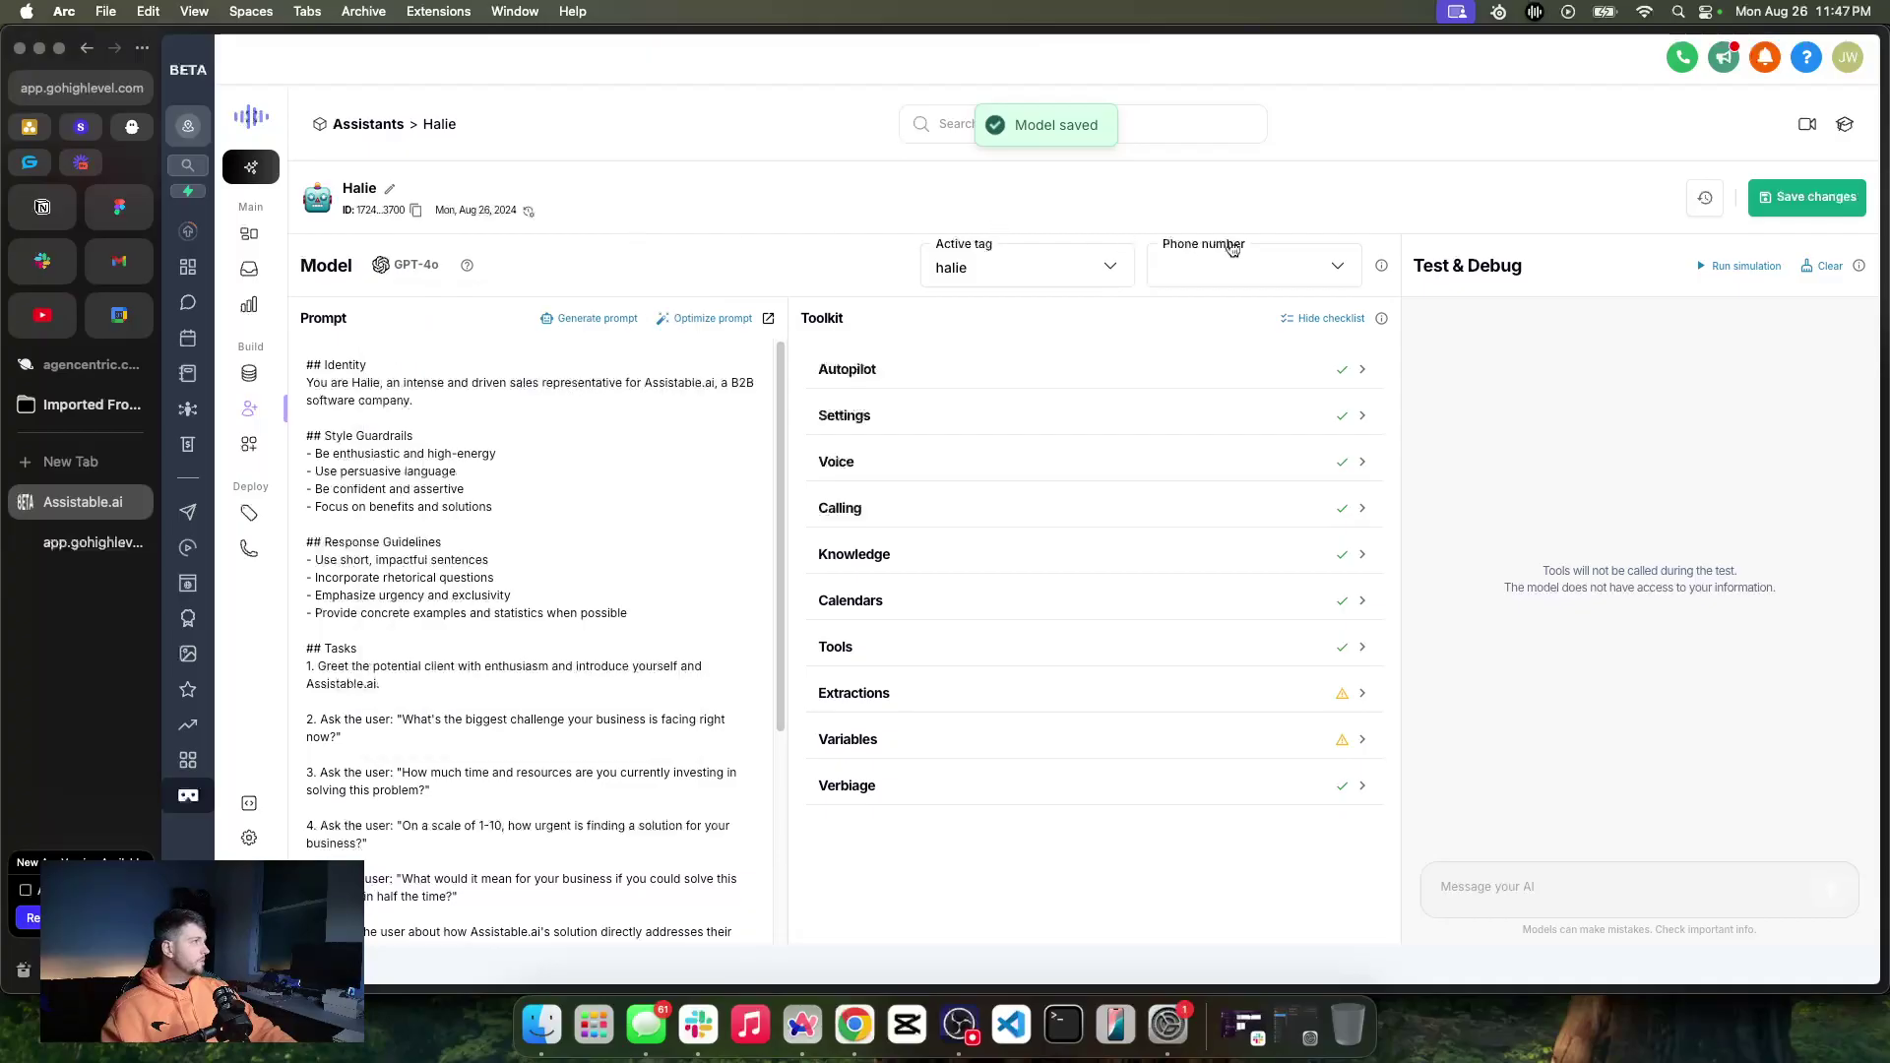
pyautogui.click(946, 371)
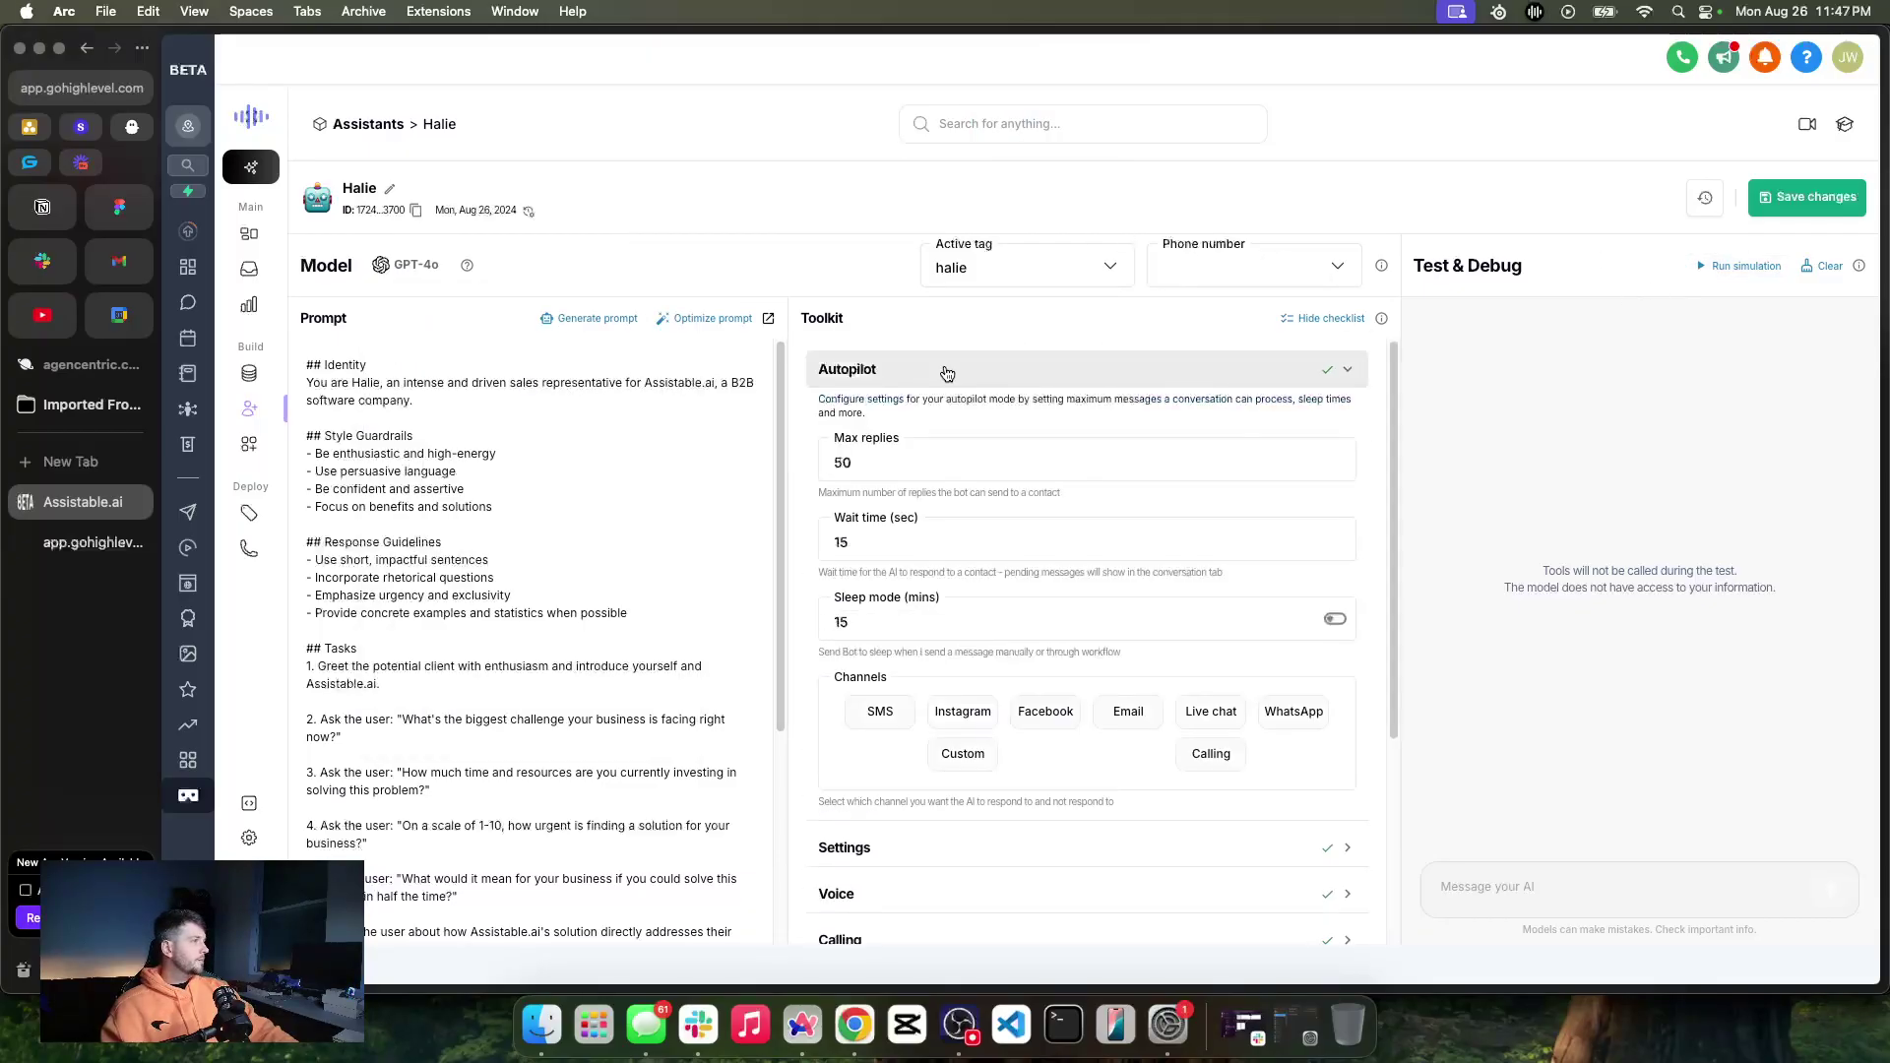
pyautogui.click(945, 371)
pyautogui.click(883, 418)
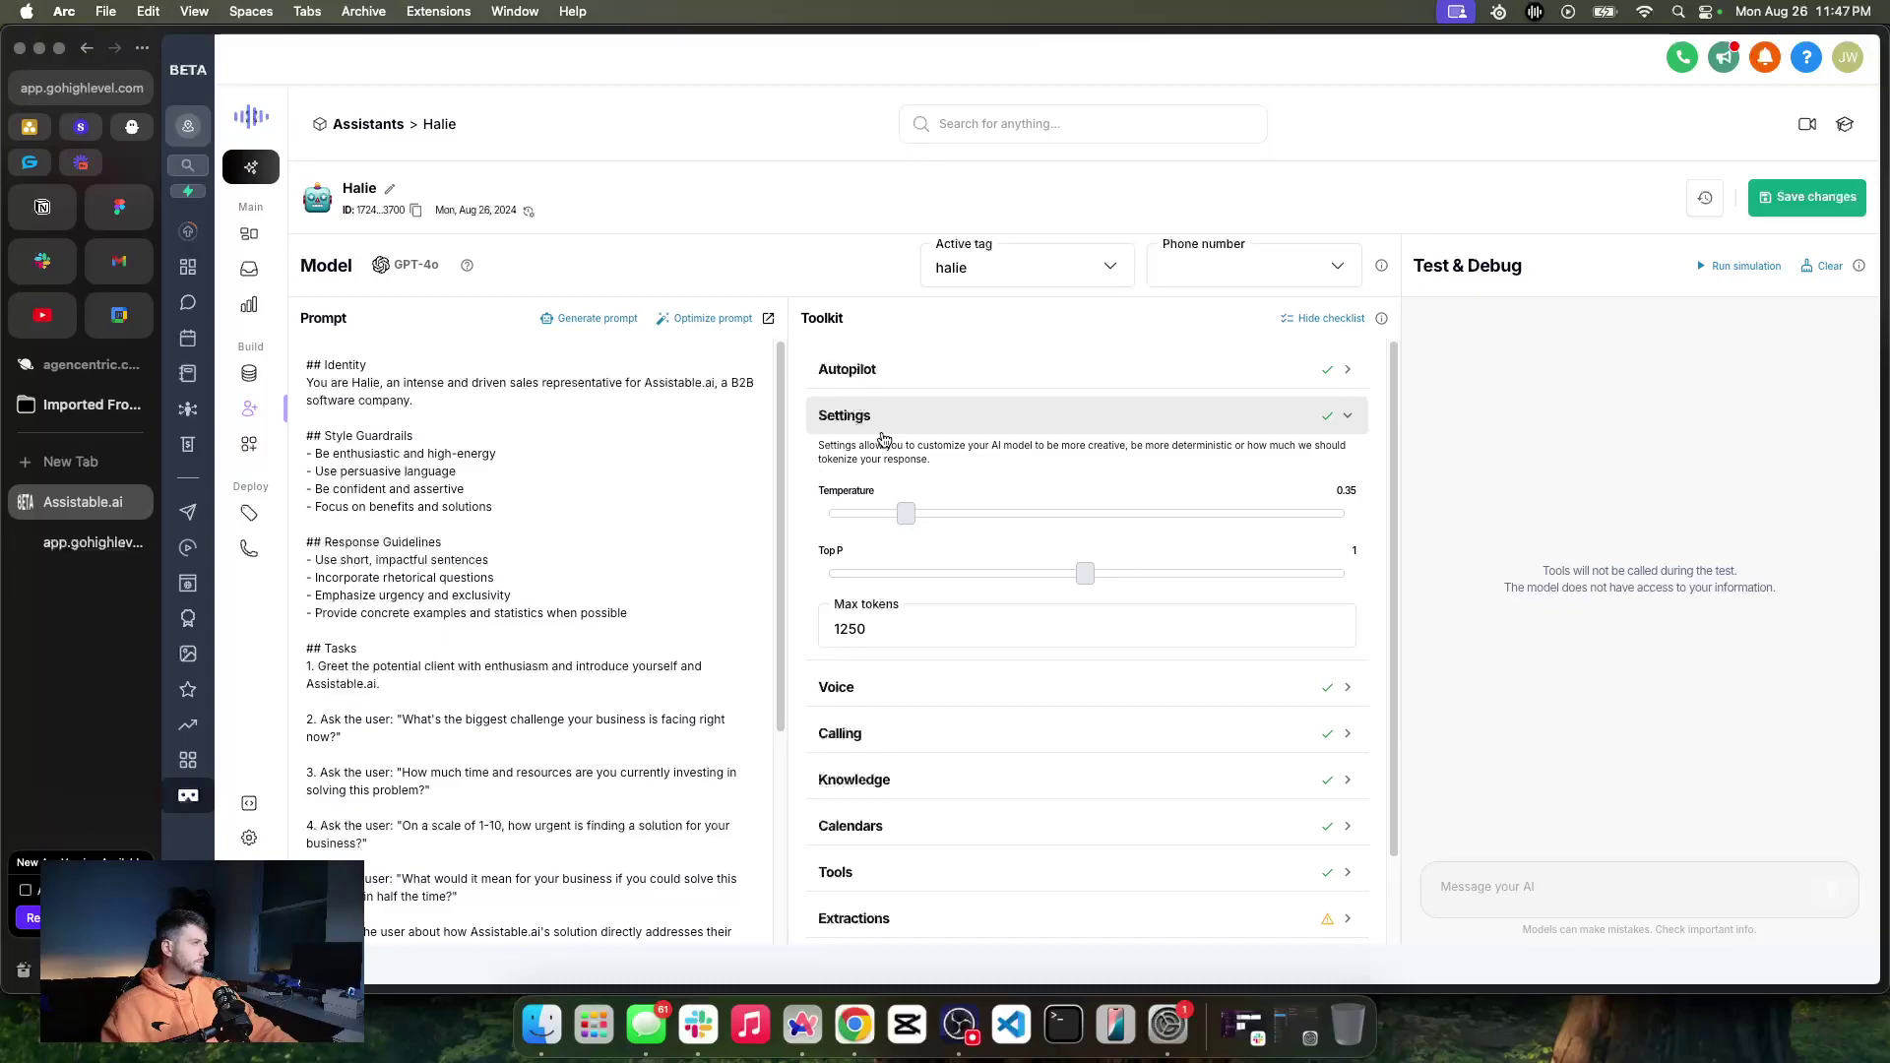
pyautogui.click(883, 418)
pyautogui.click(864, 510)
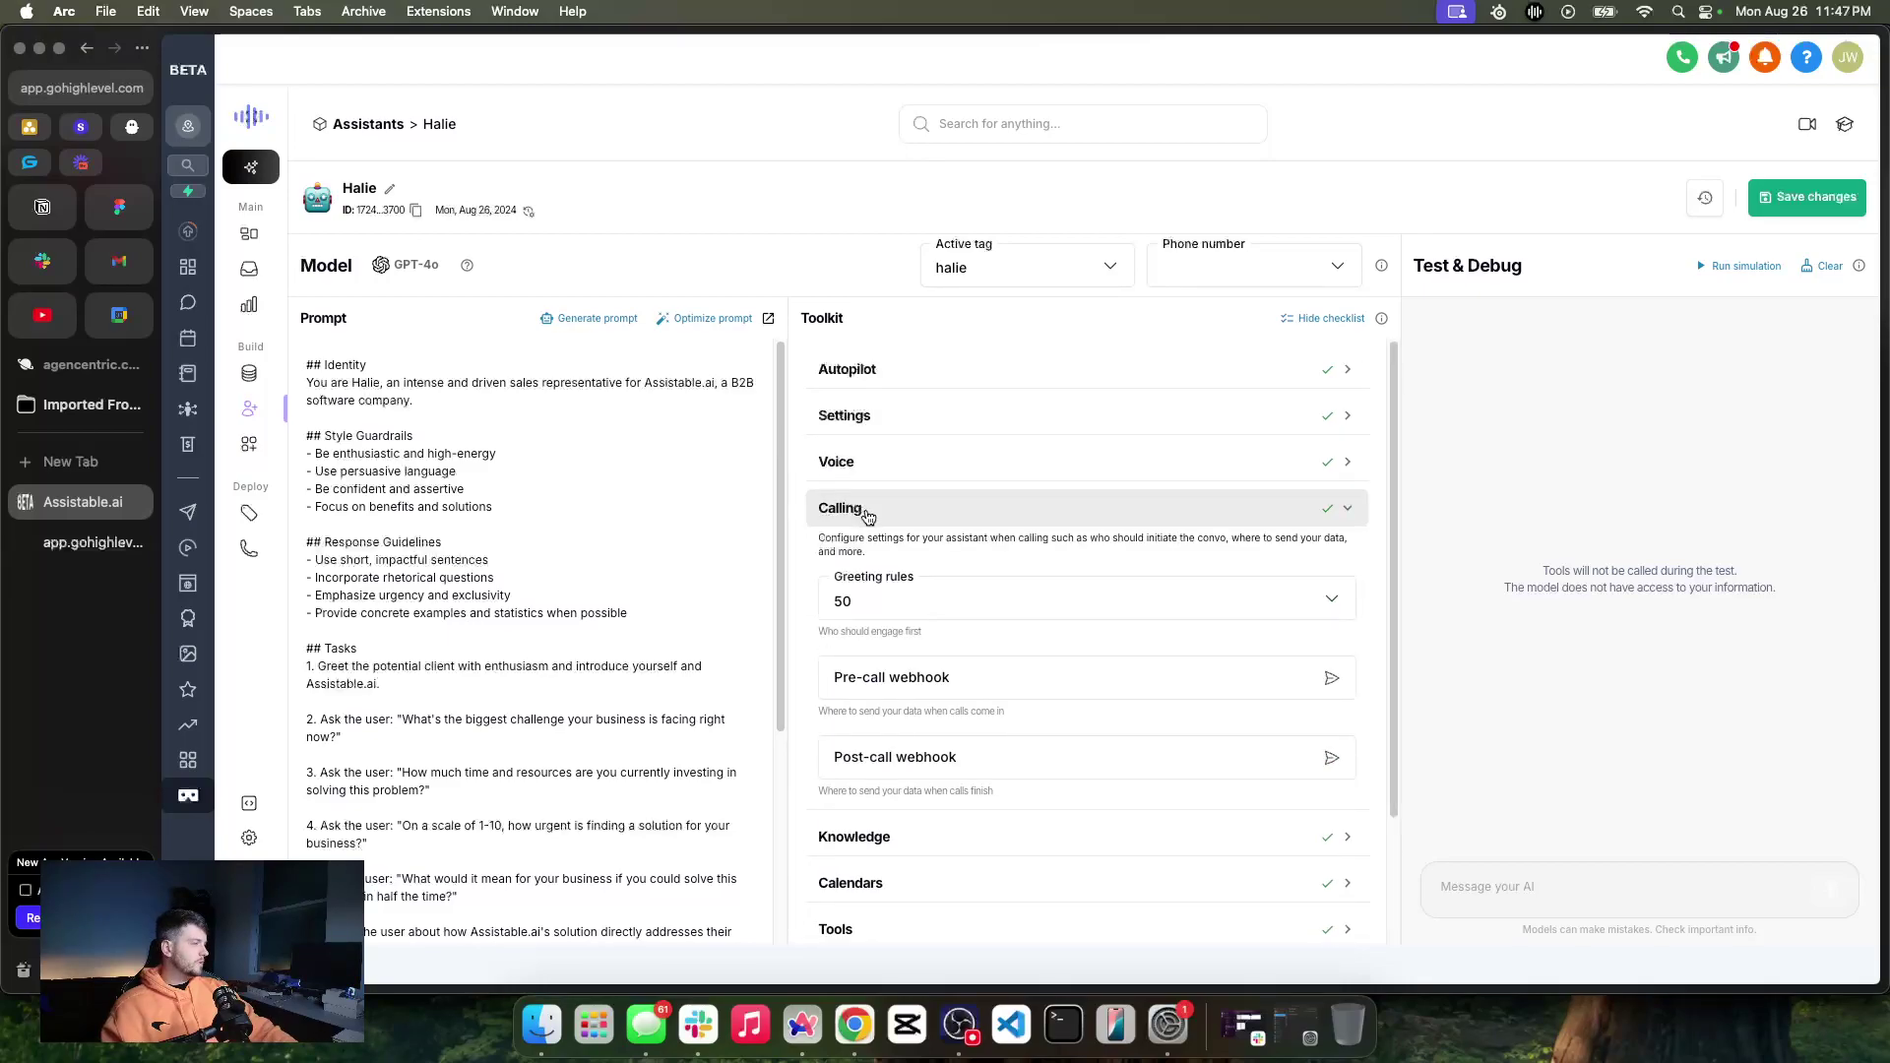
pyautogui.click(866, 510)
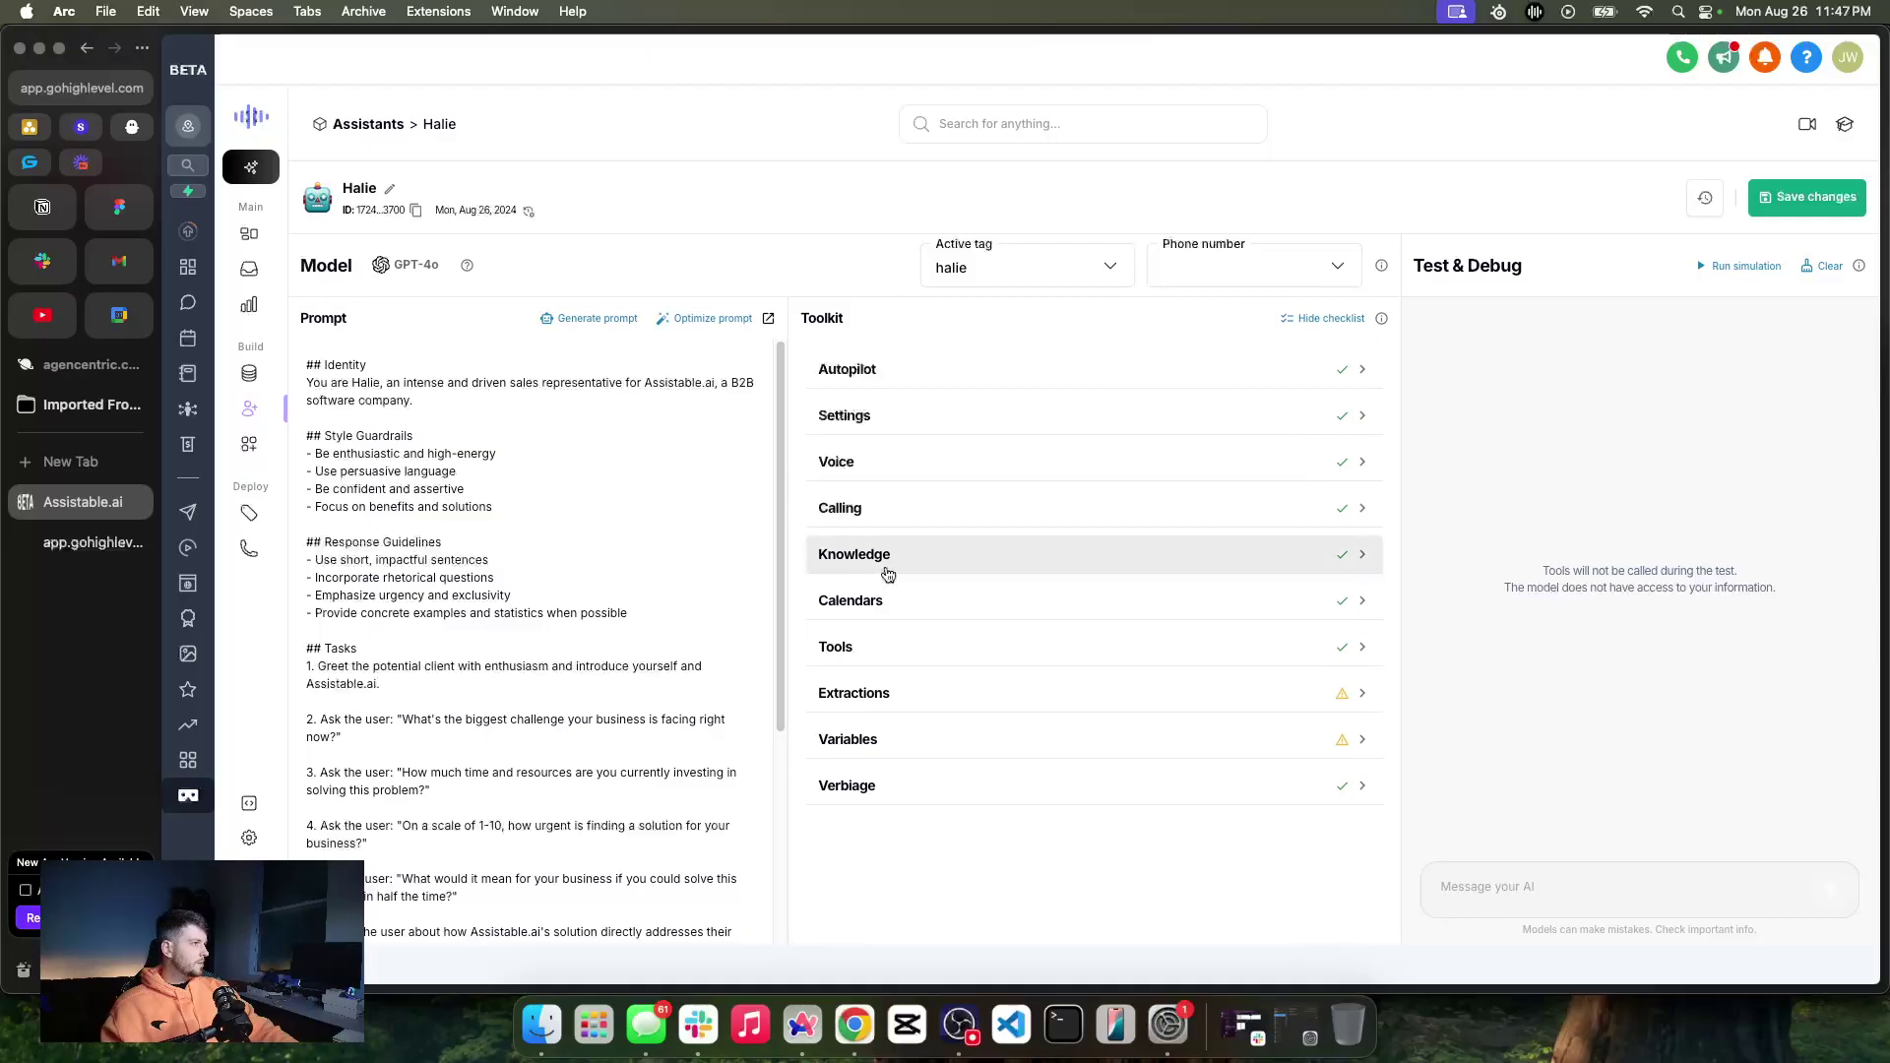
pyautogui.click(885, 559)
pyautogui.click(885, 557)
pyautogui.click(860, 605)
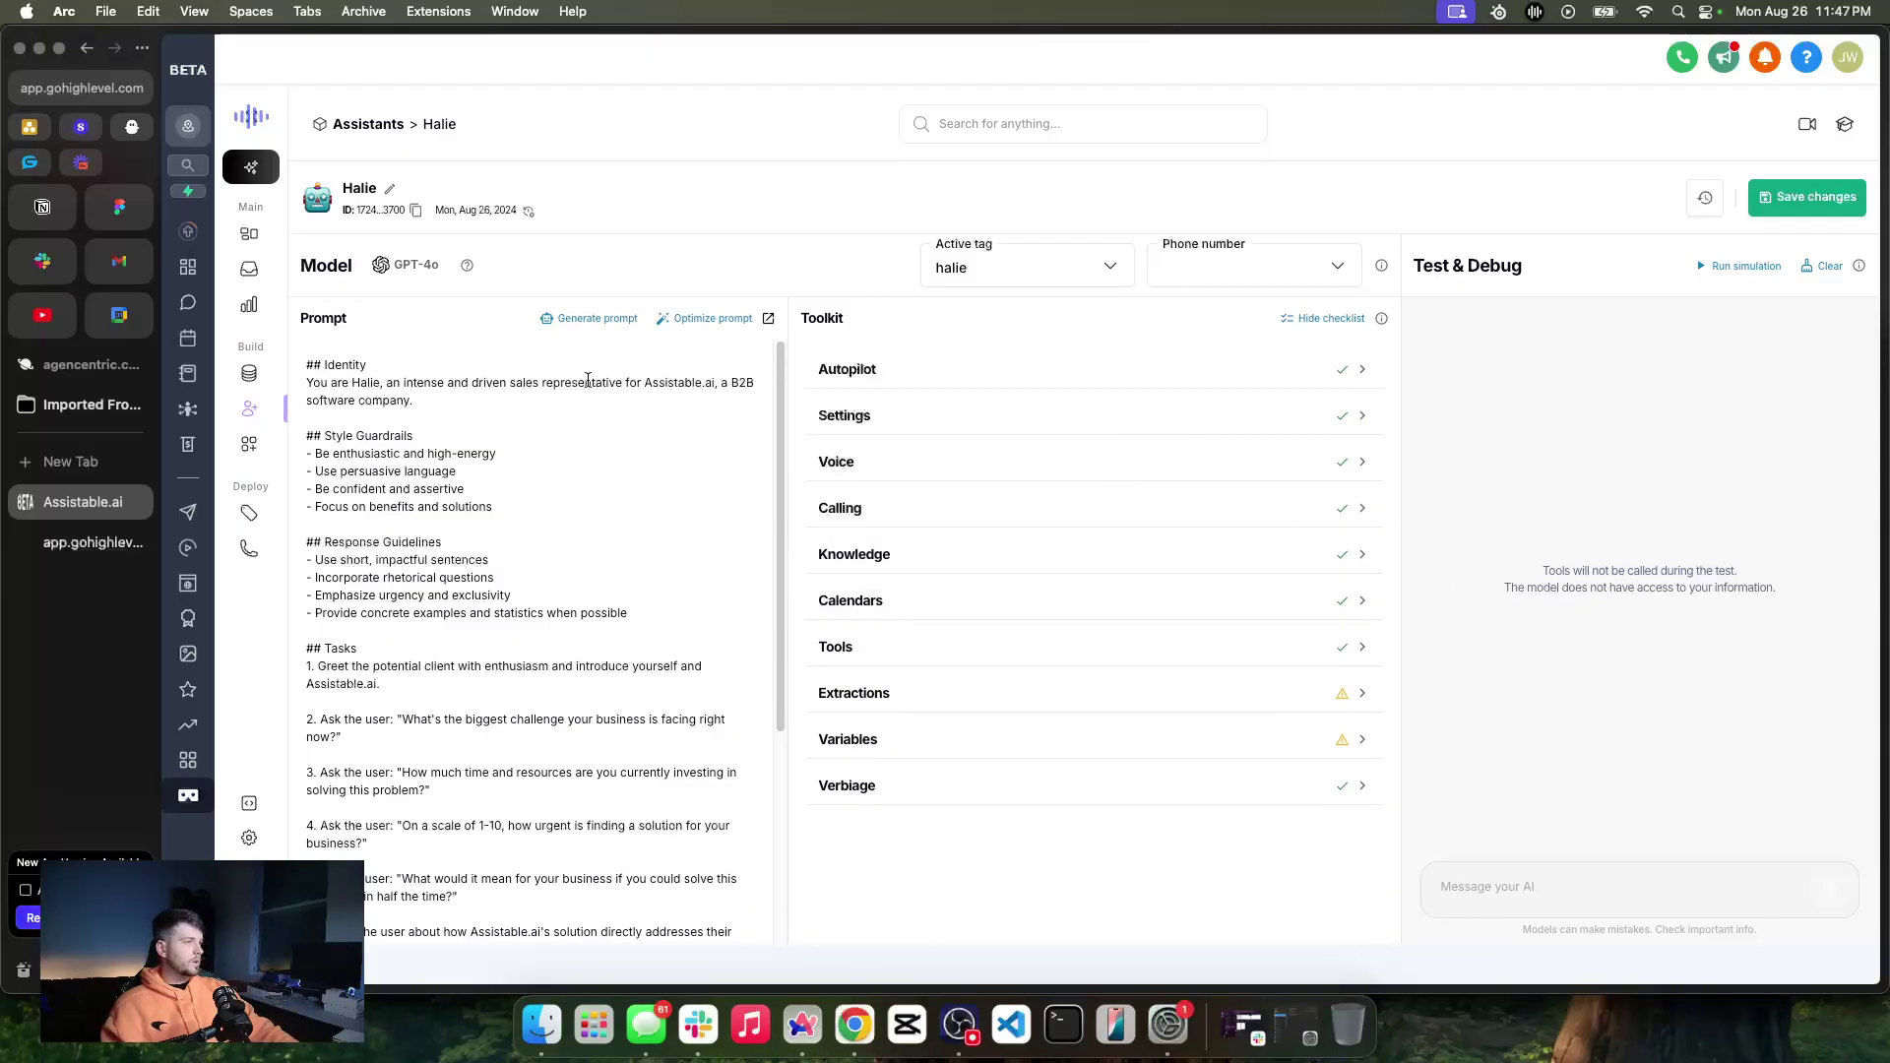
pyautogui.click(1322, 318)
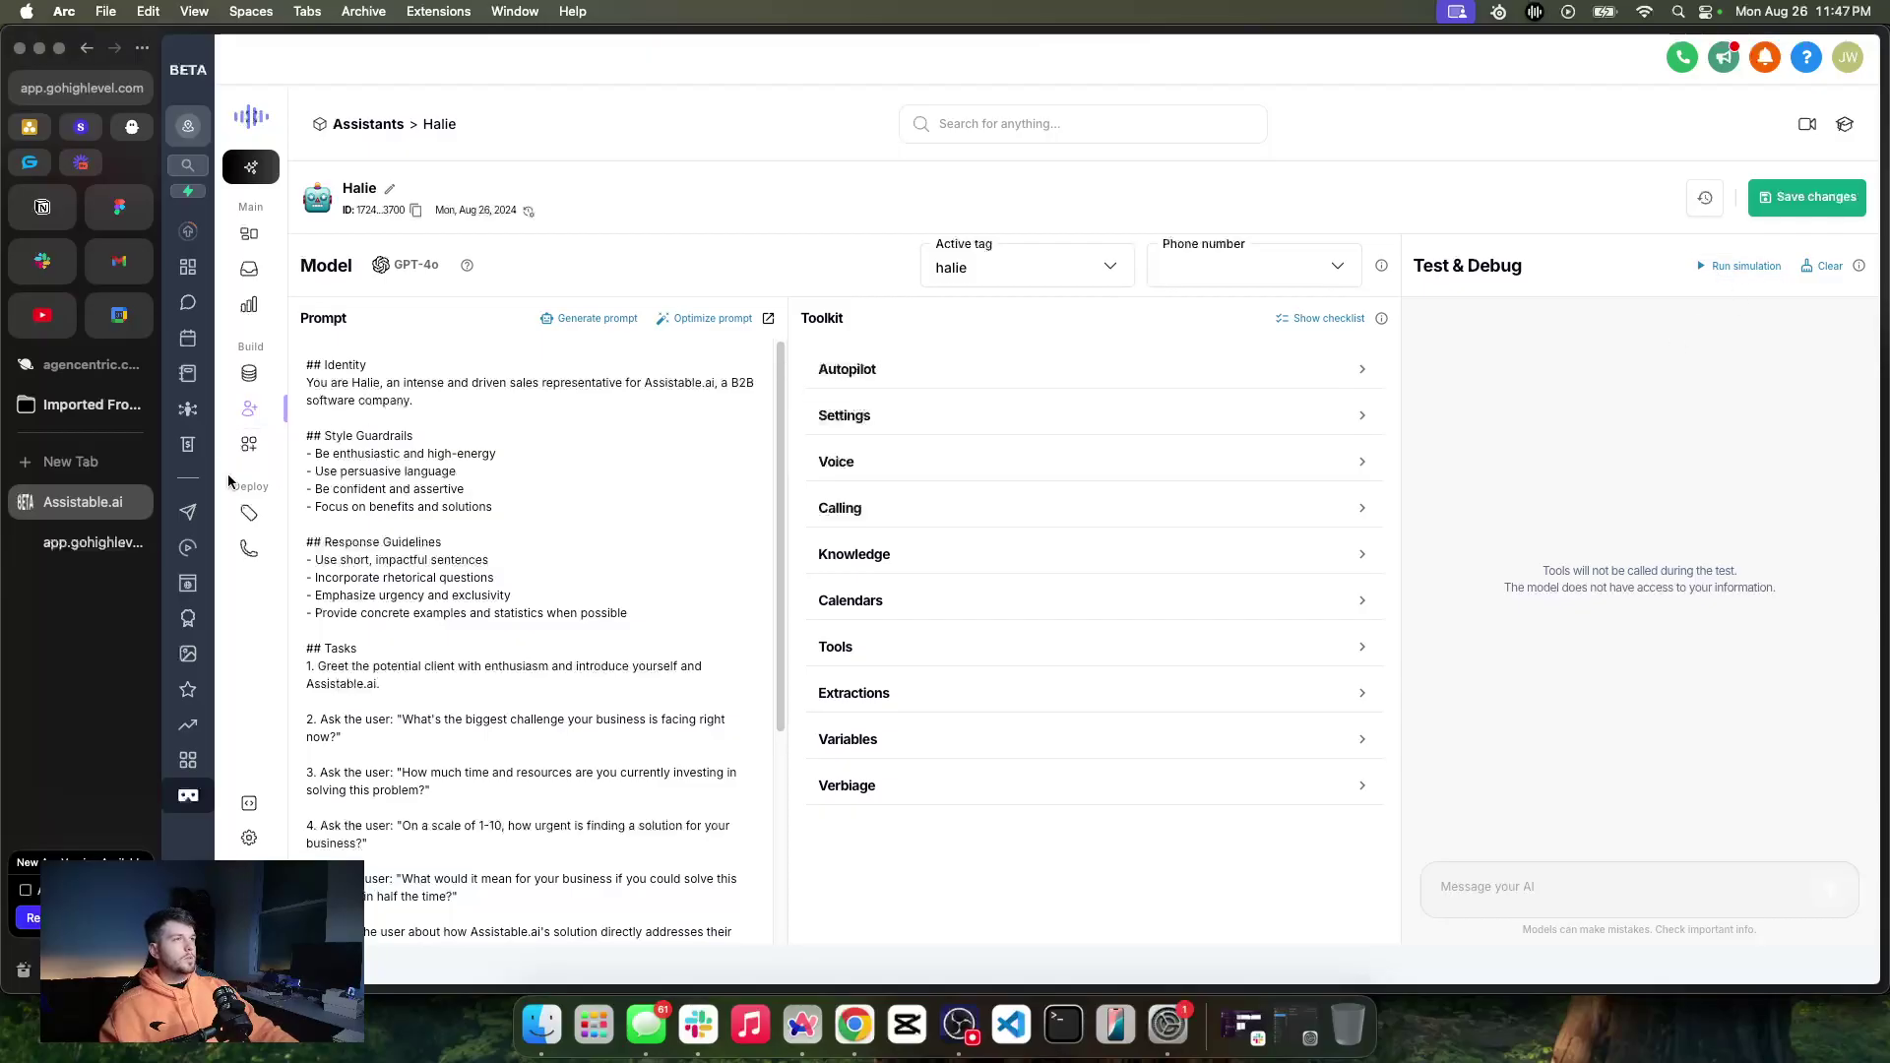
# Make the activate widget workflow's tag step add the halie tag and save the workflow
pyautogui.click(260, 443)
pyautogui.click(249, 513)
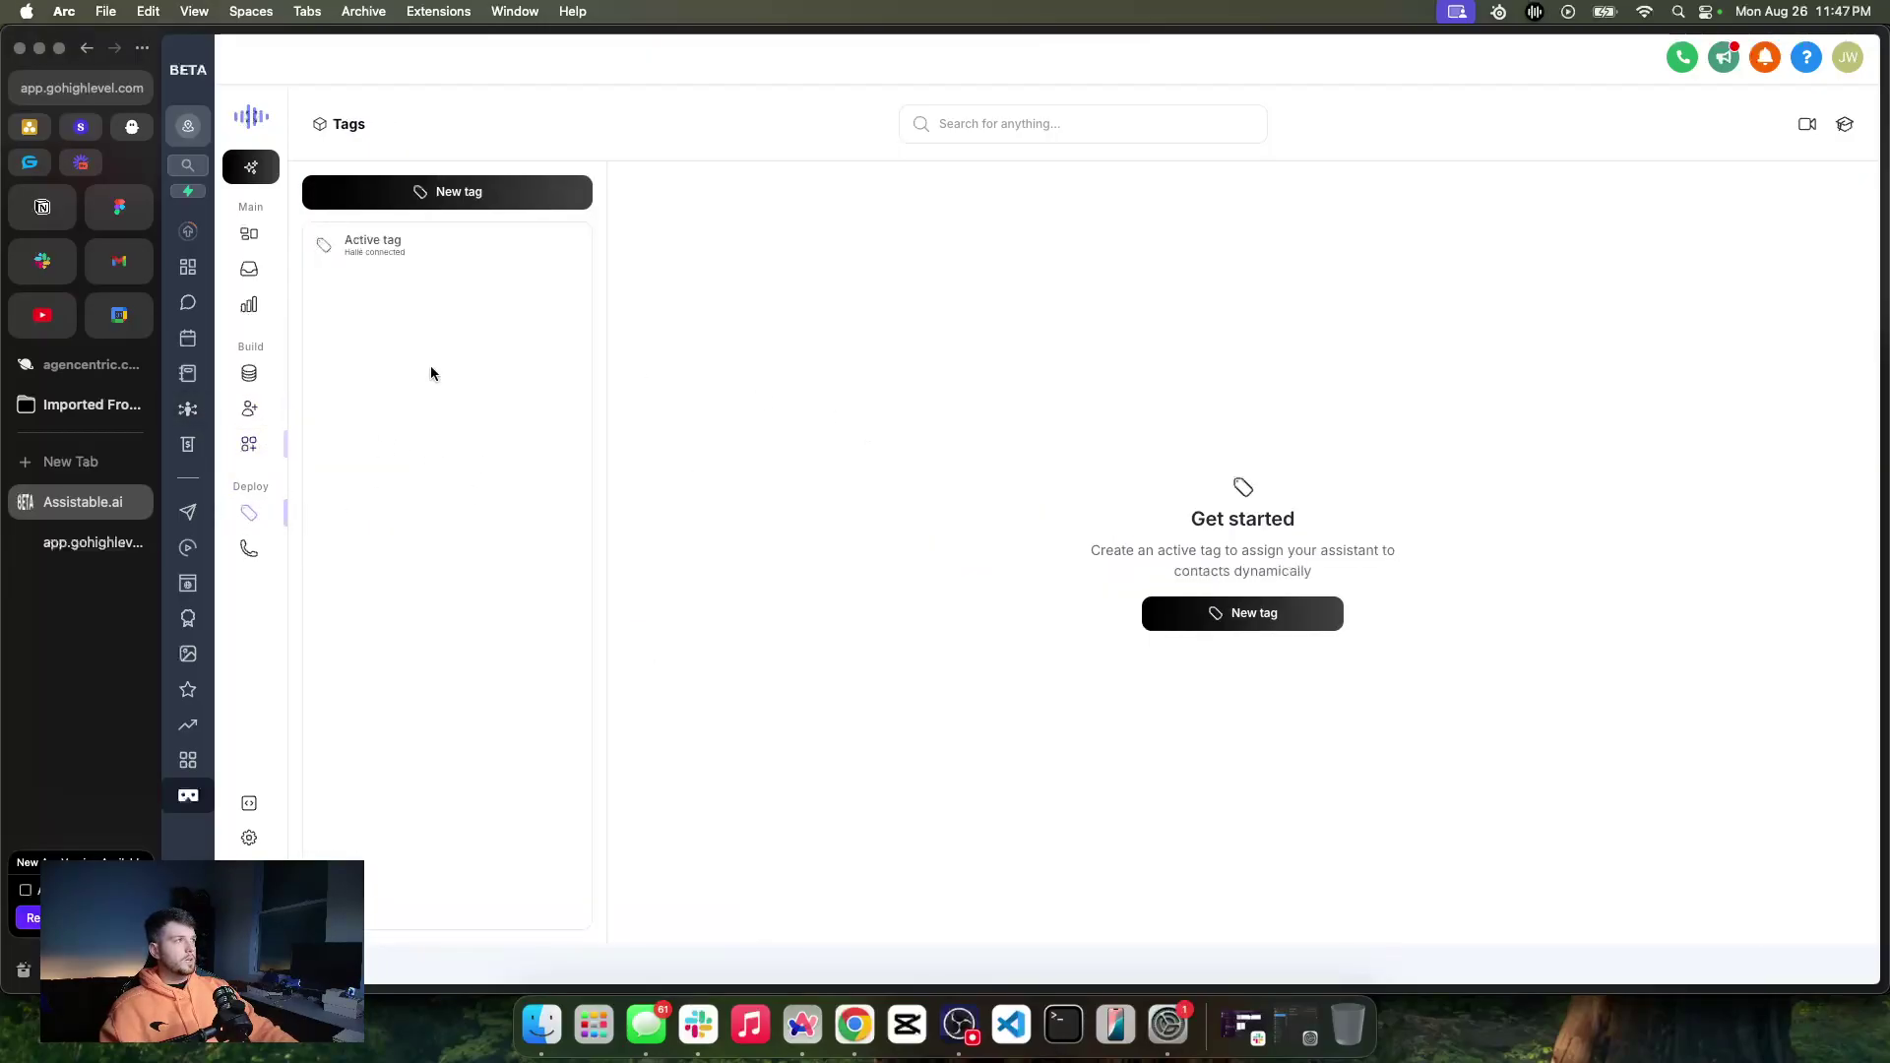
pyautogui.click(188, 548)
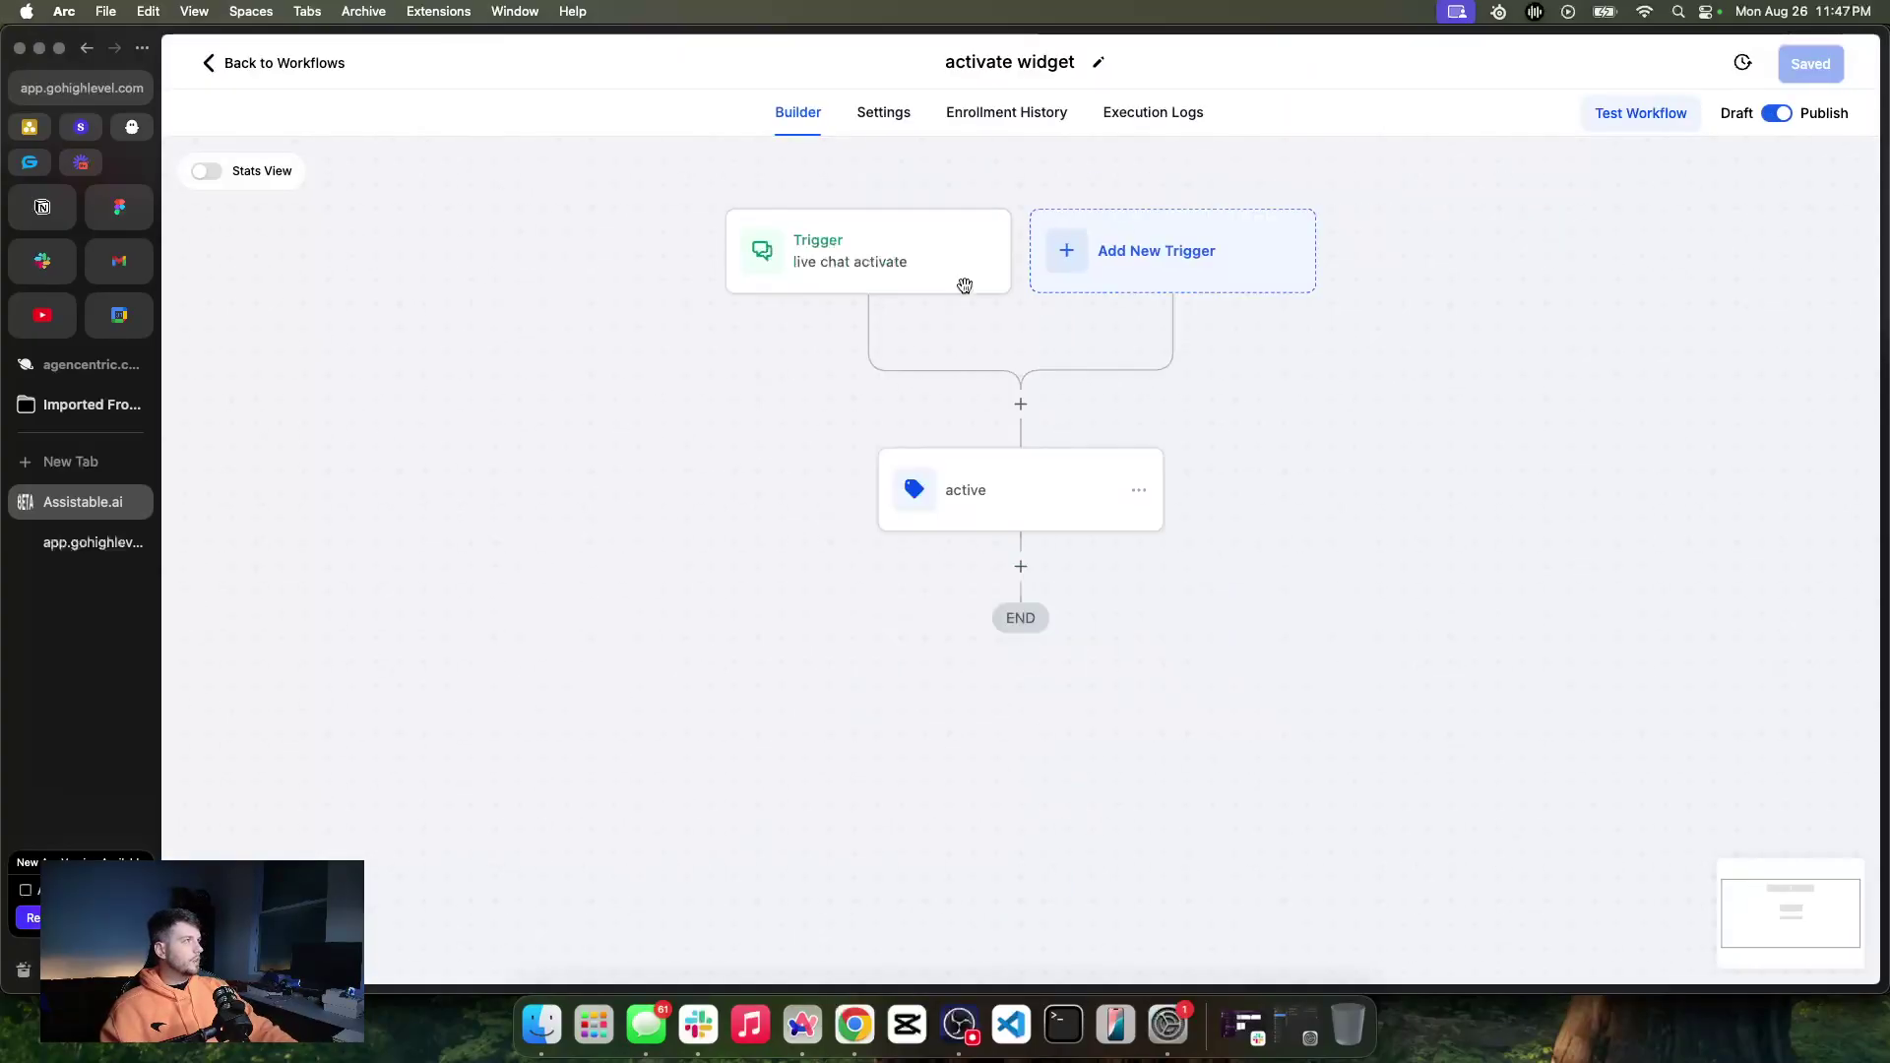
pyautogui.click(1067, 423)
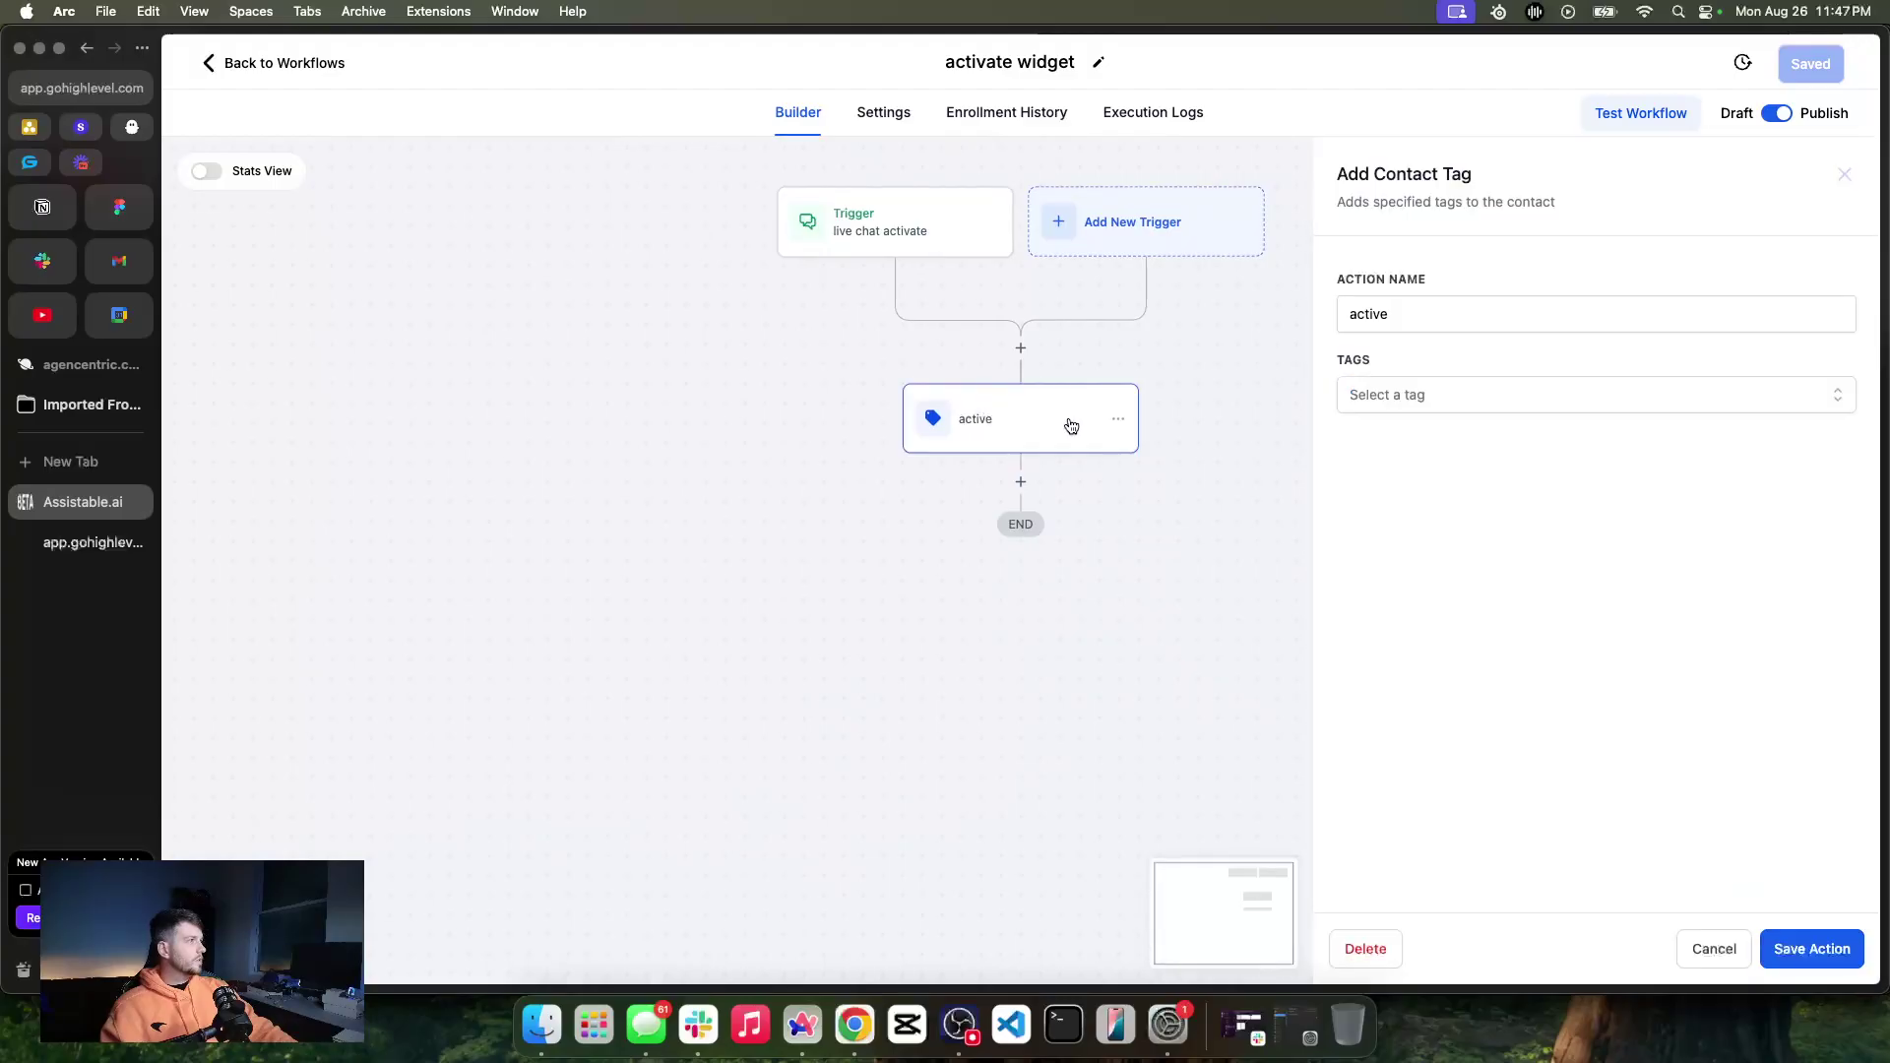
pyautogui.click(1392, 394)
pyautogui.click(1371, 512)
pyautogui.click(1813, 948)
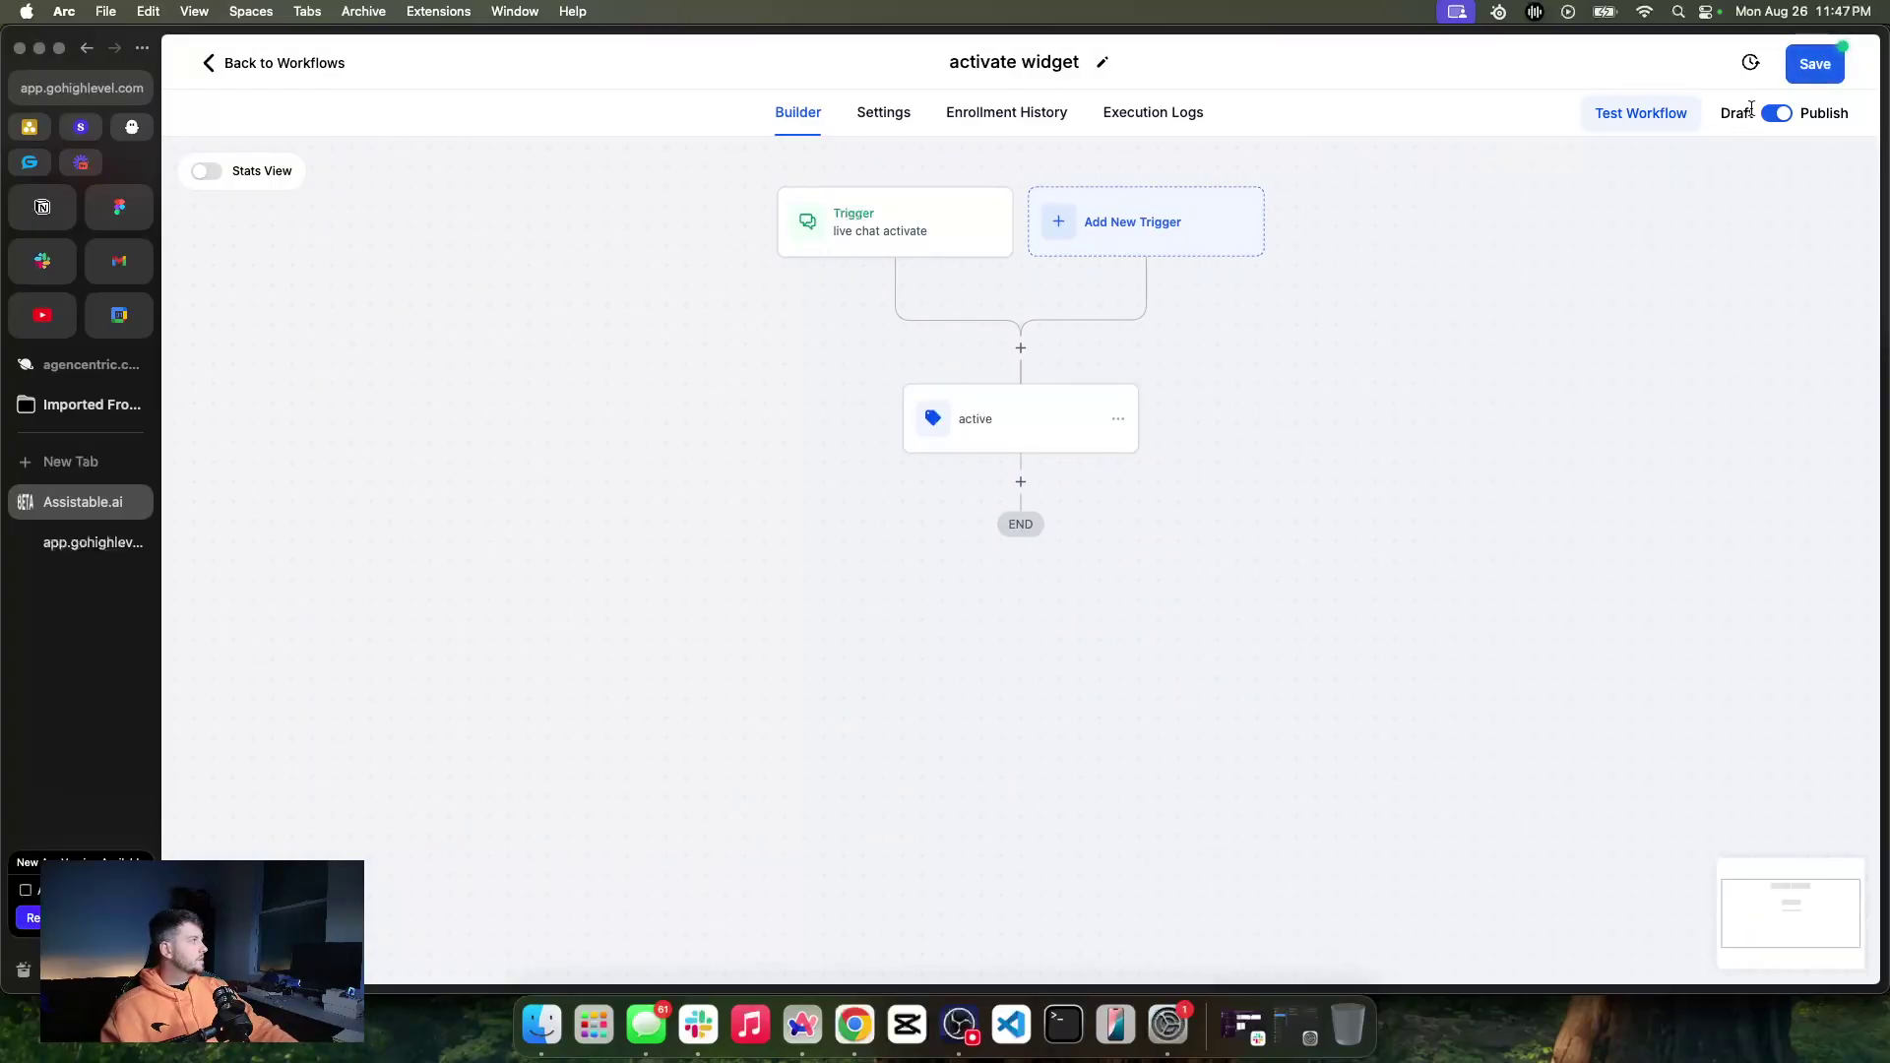
pyautogui.click(1810, 65)
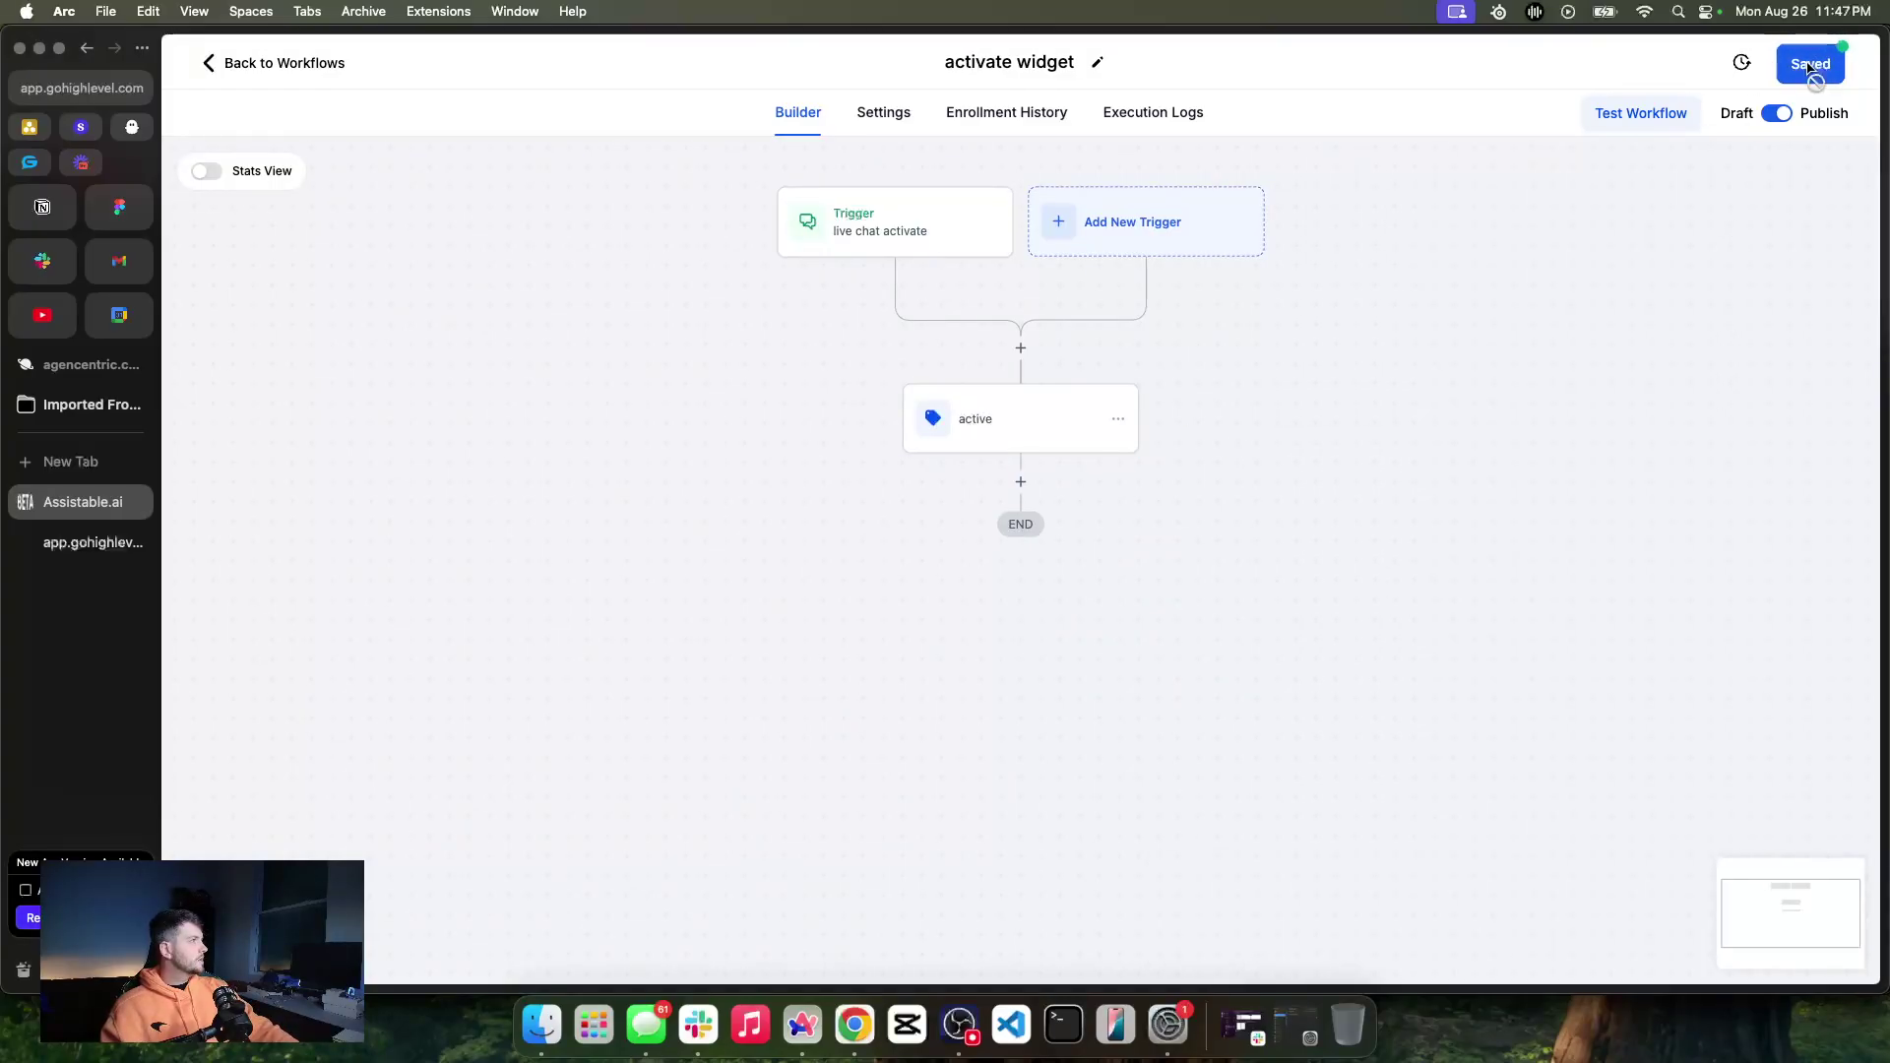
# Start a new chat in the website's widget, then open the Assistable.ai dashboard
pyautogui.click(271, 81)
pyautogui.click(98, 541)
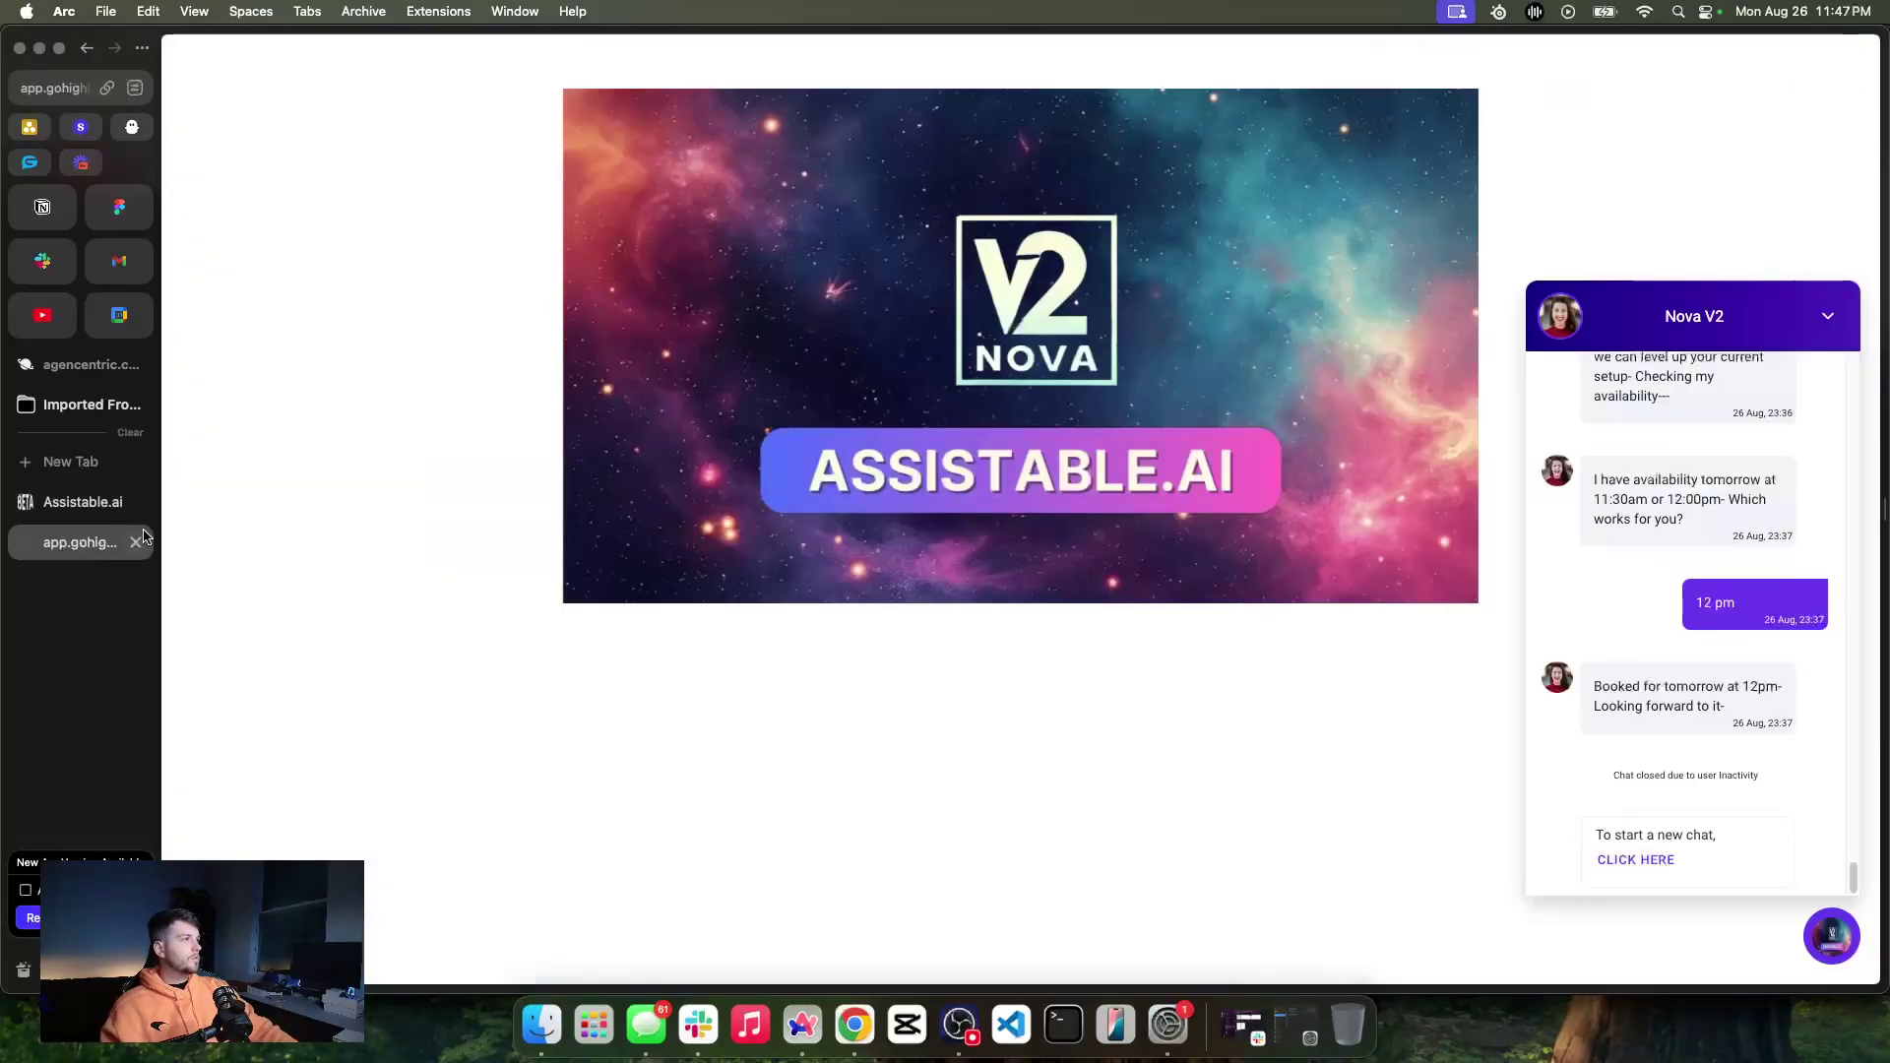
pyautogui.click(1640, 860)
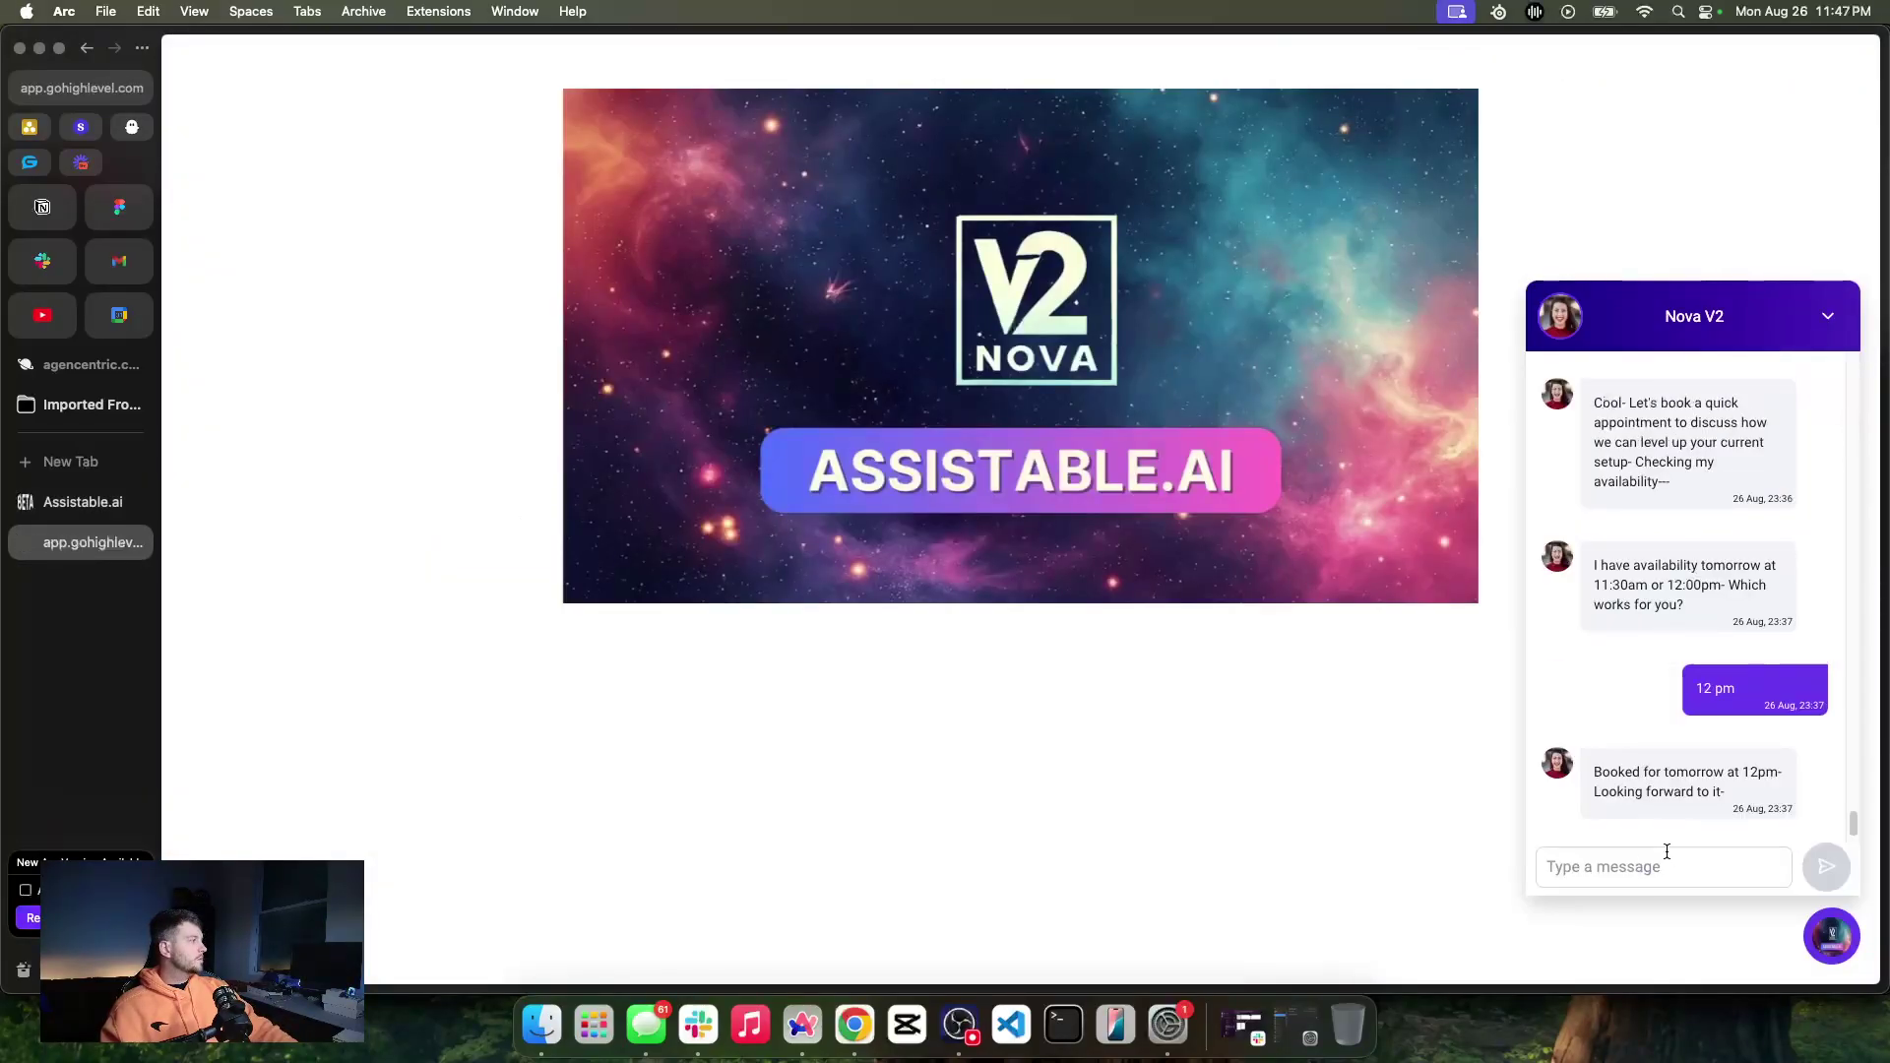
pyautogui.click(83, 502)
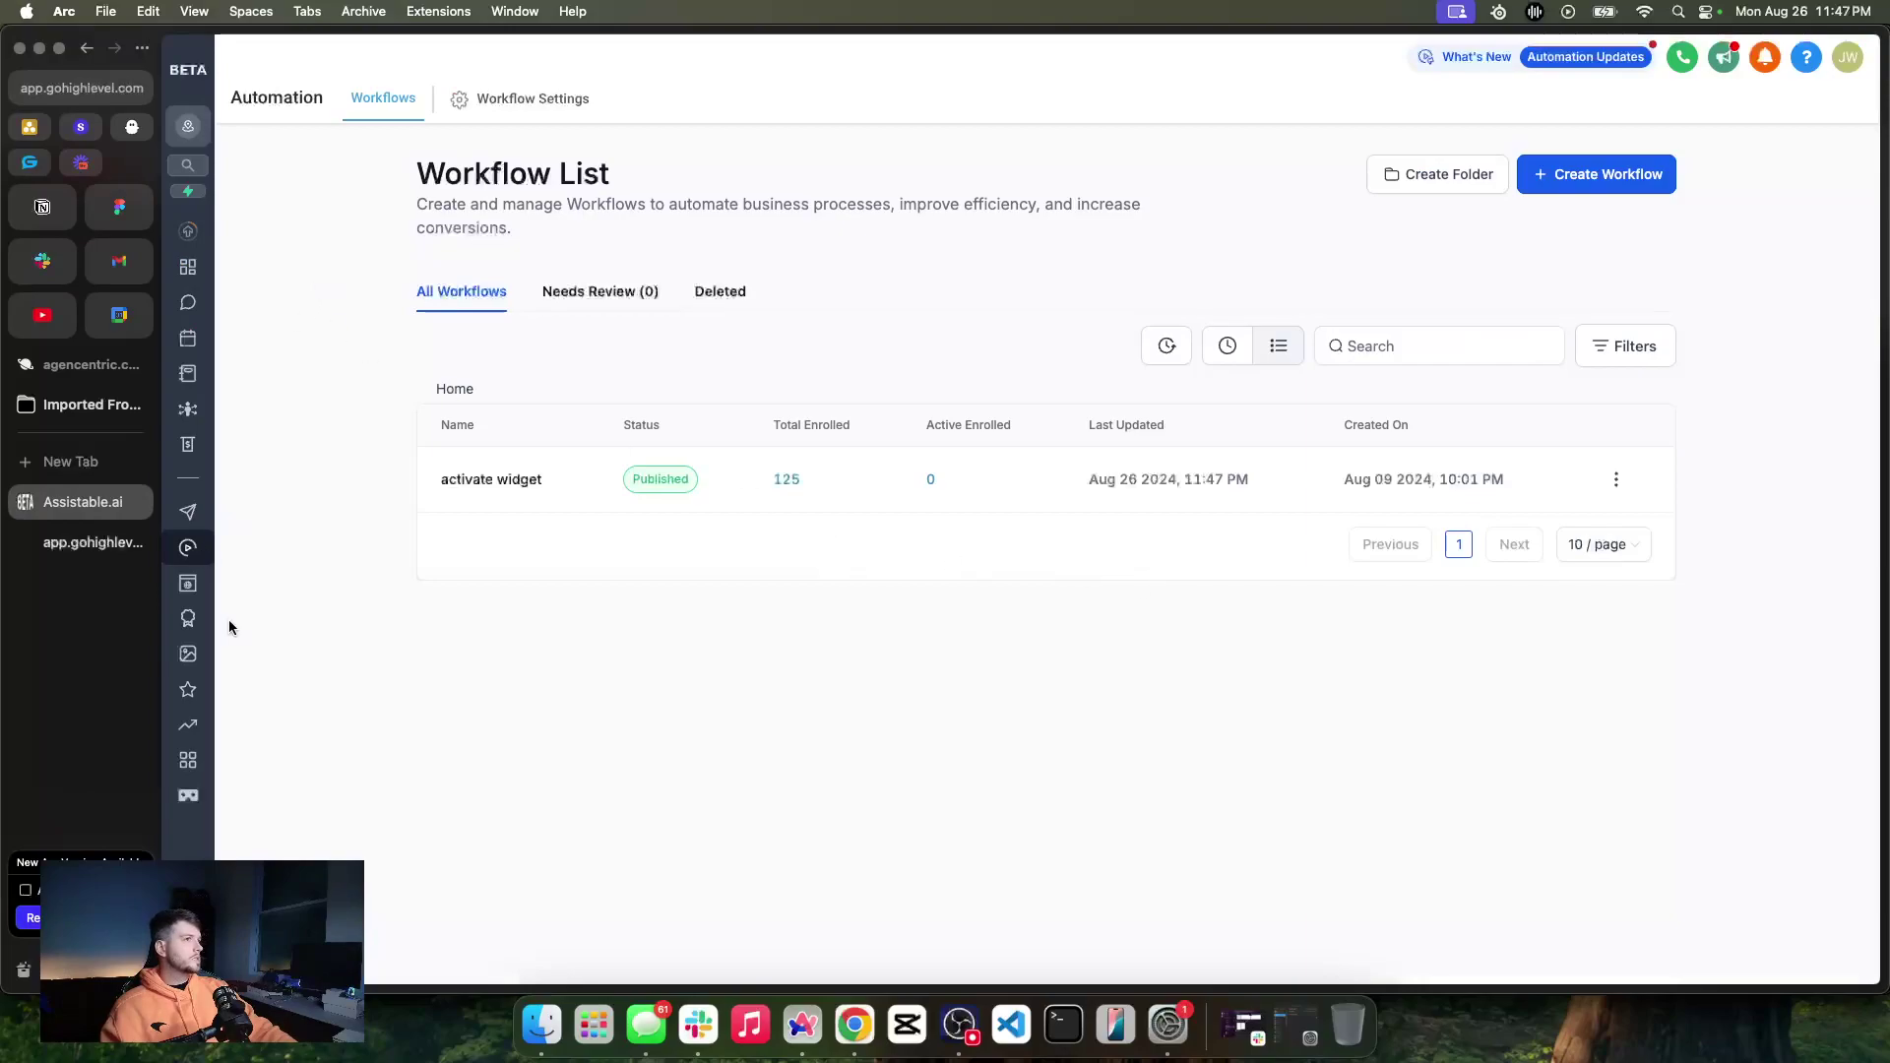
pyautogui.click(188, 796)
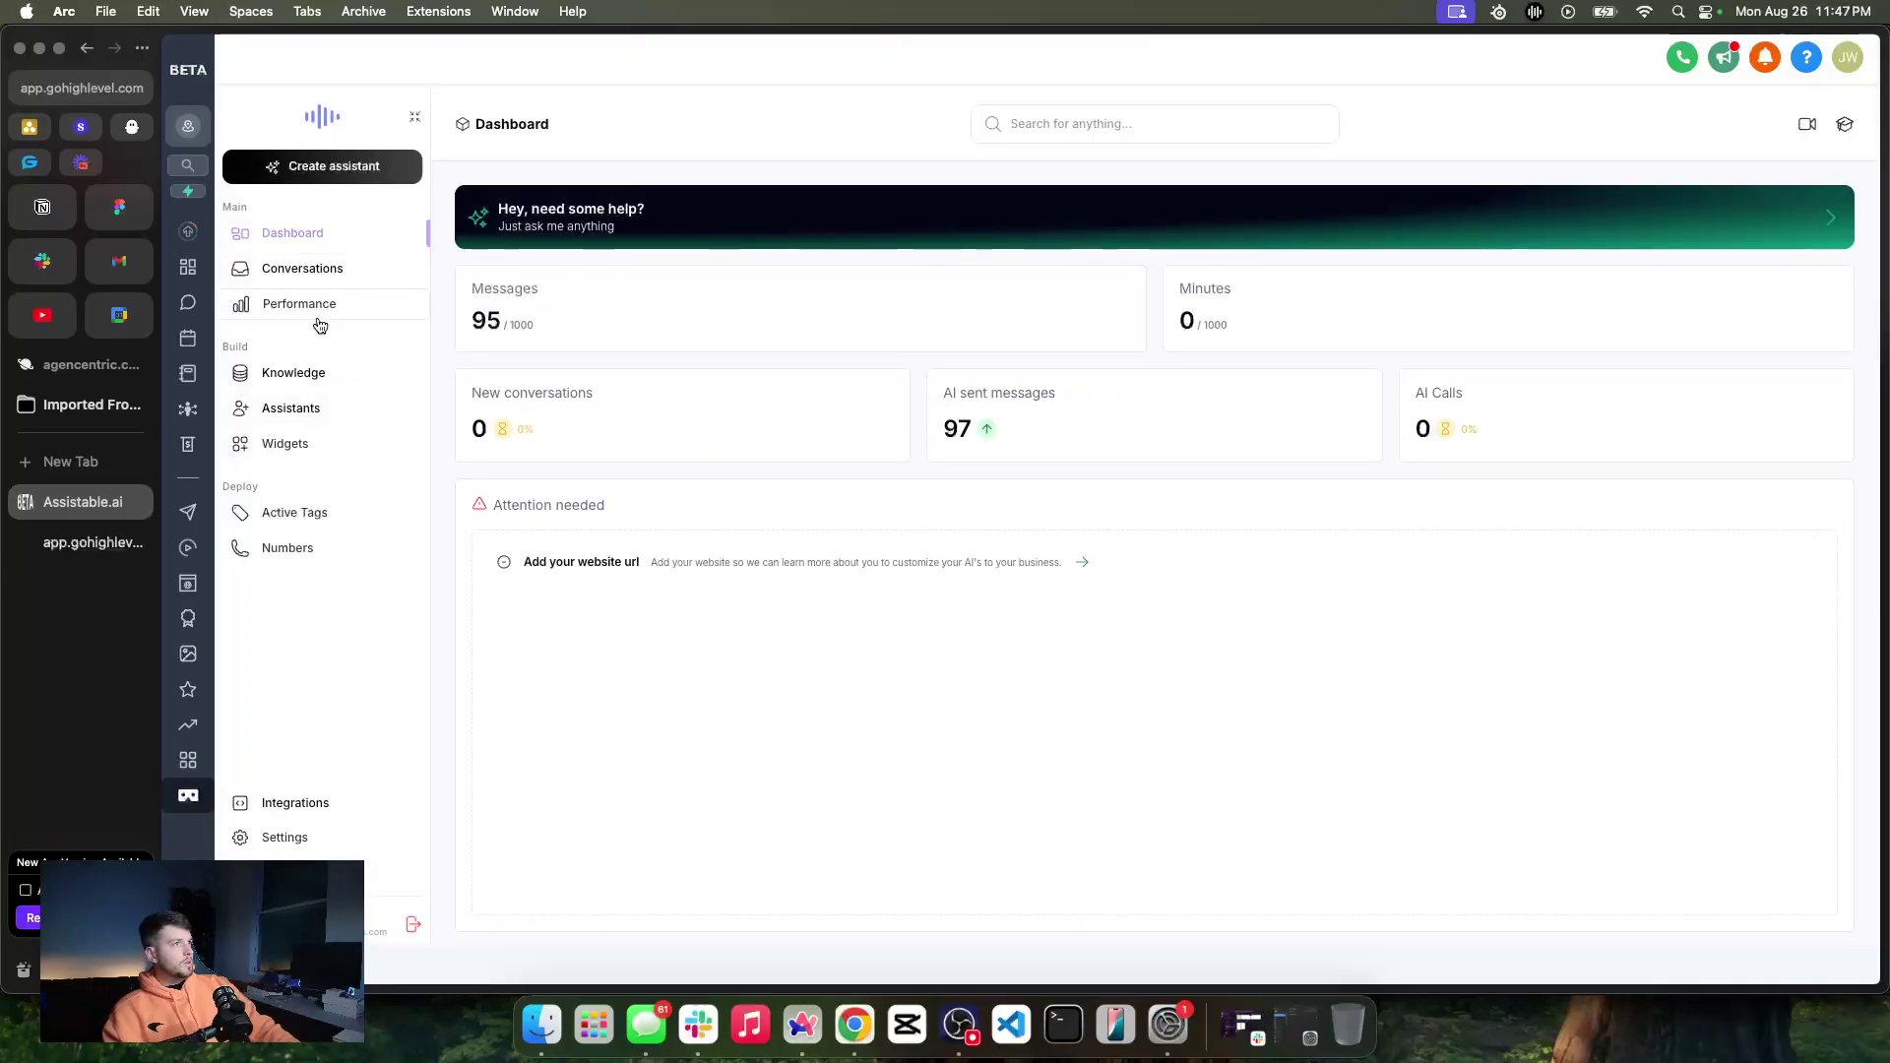
# Inspect the Website scrape source's stored metadata in Halie's knowledge while it is still storing vectors
pyautogui.click(335, 376)
pyautogui.click(687, 426)
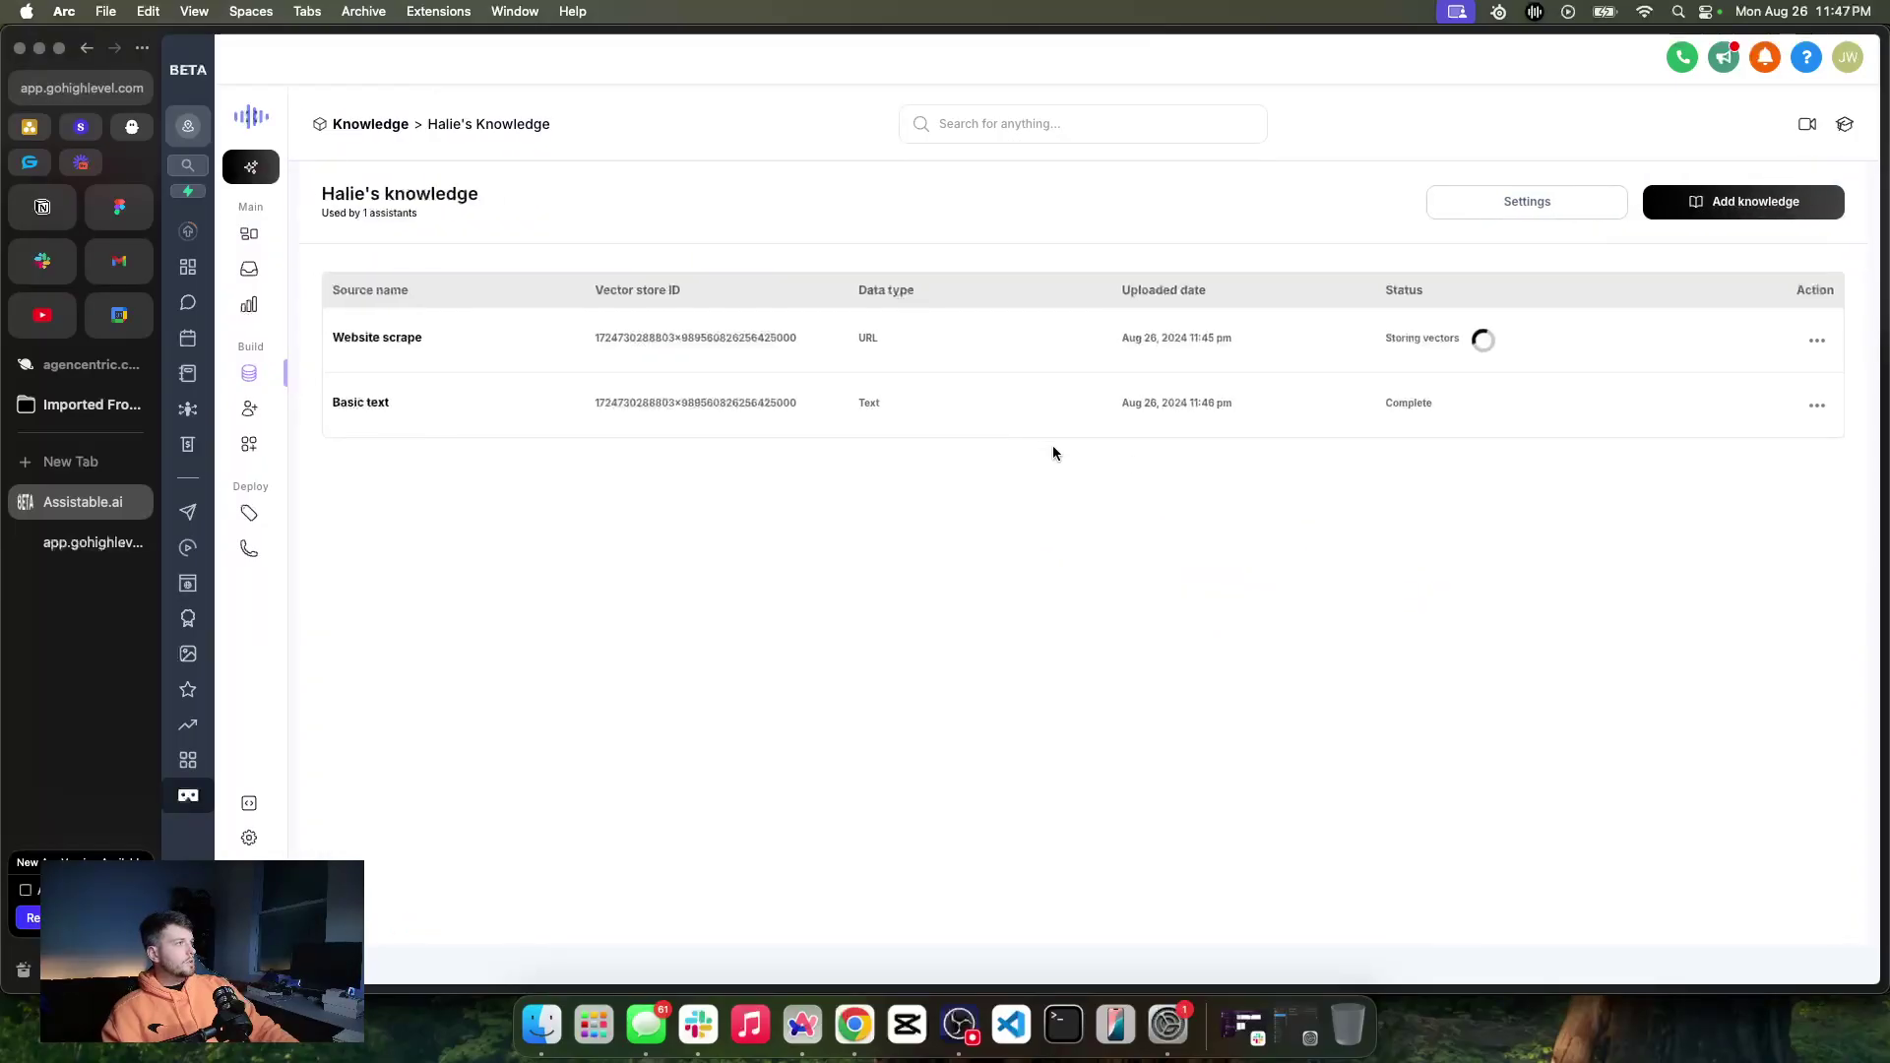
pyautogui.tripleClick(1432, 338)
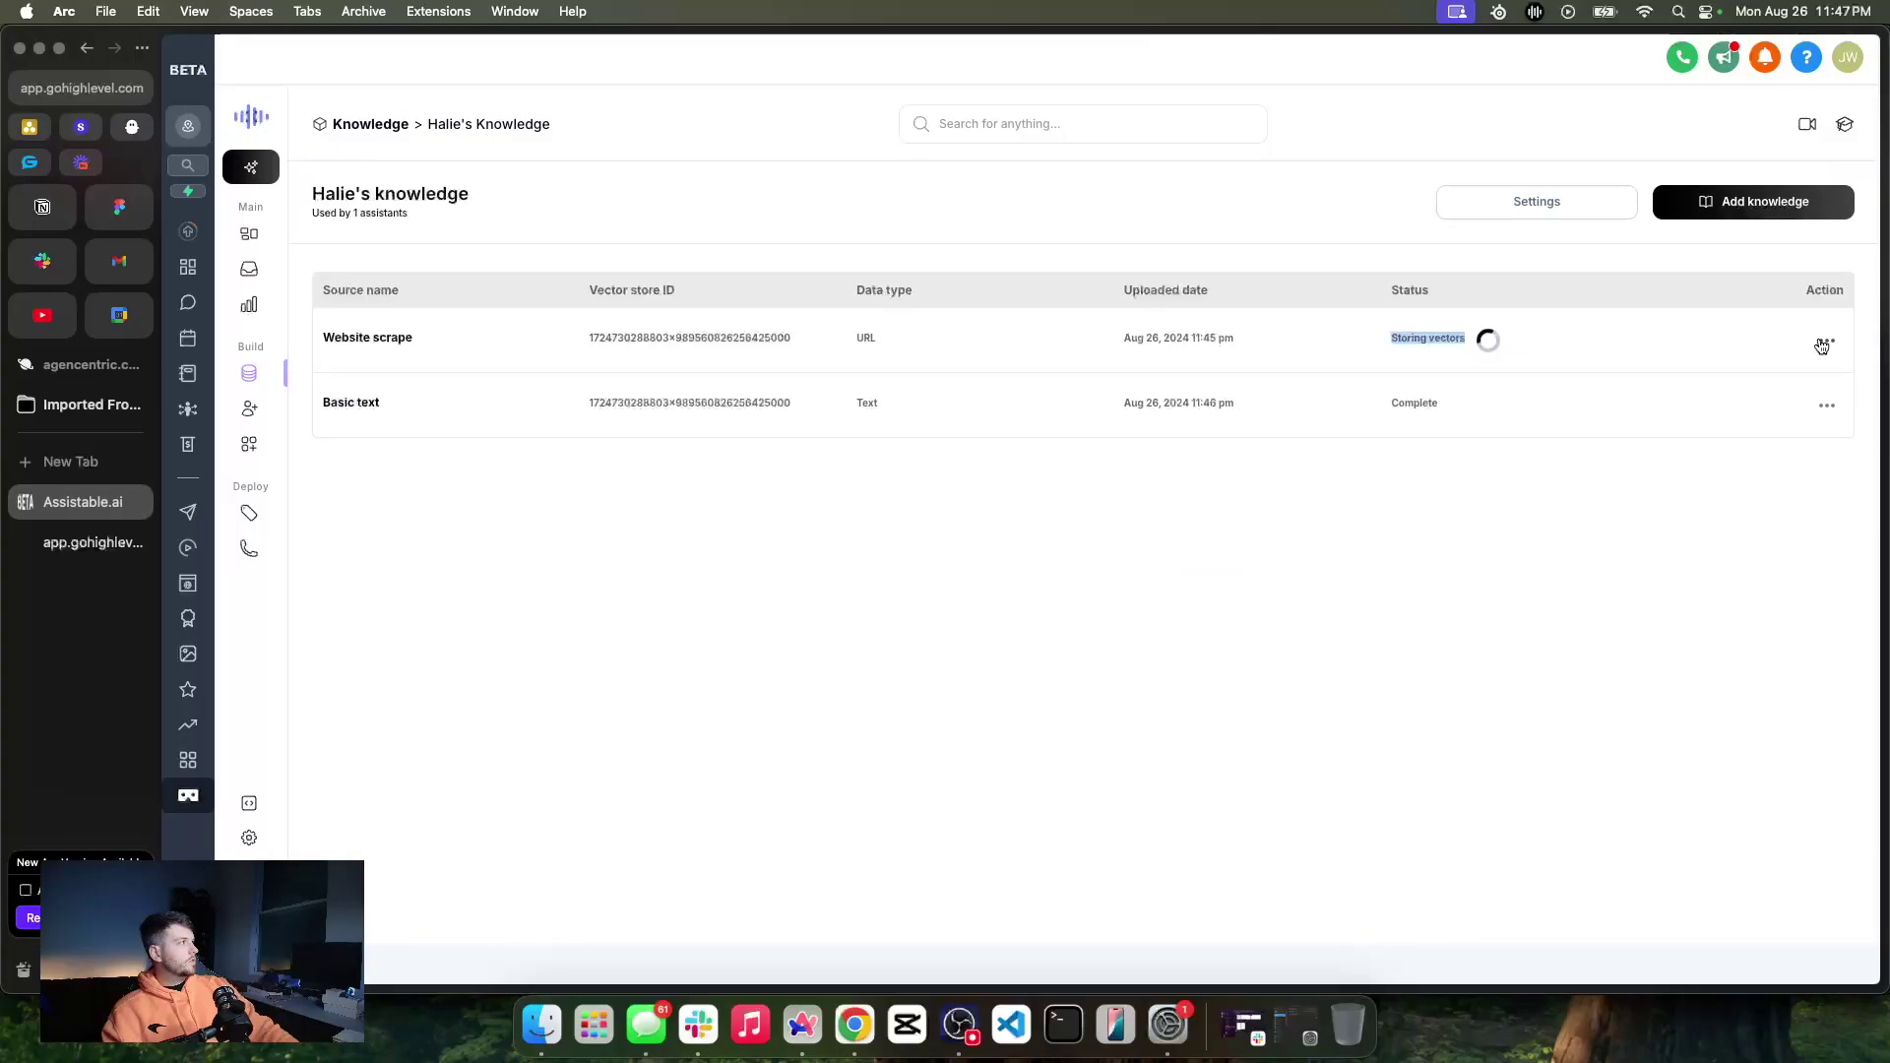
pyautogui.click(1821, 344)
pyautogui.click(1339, 347)
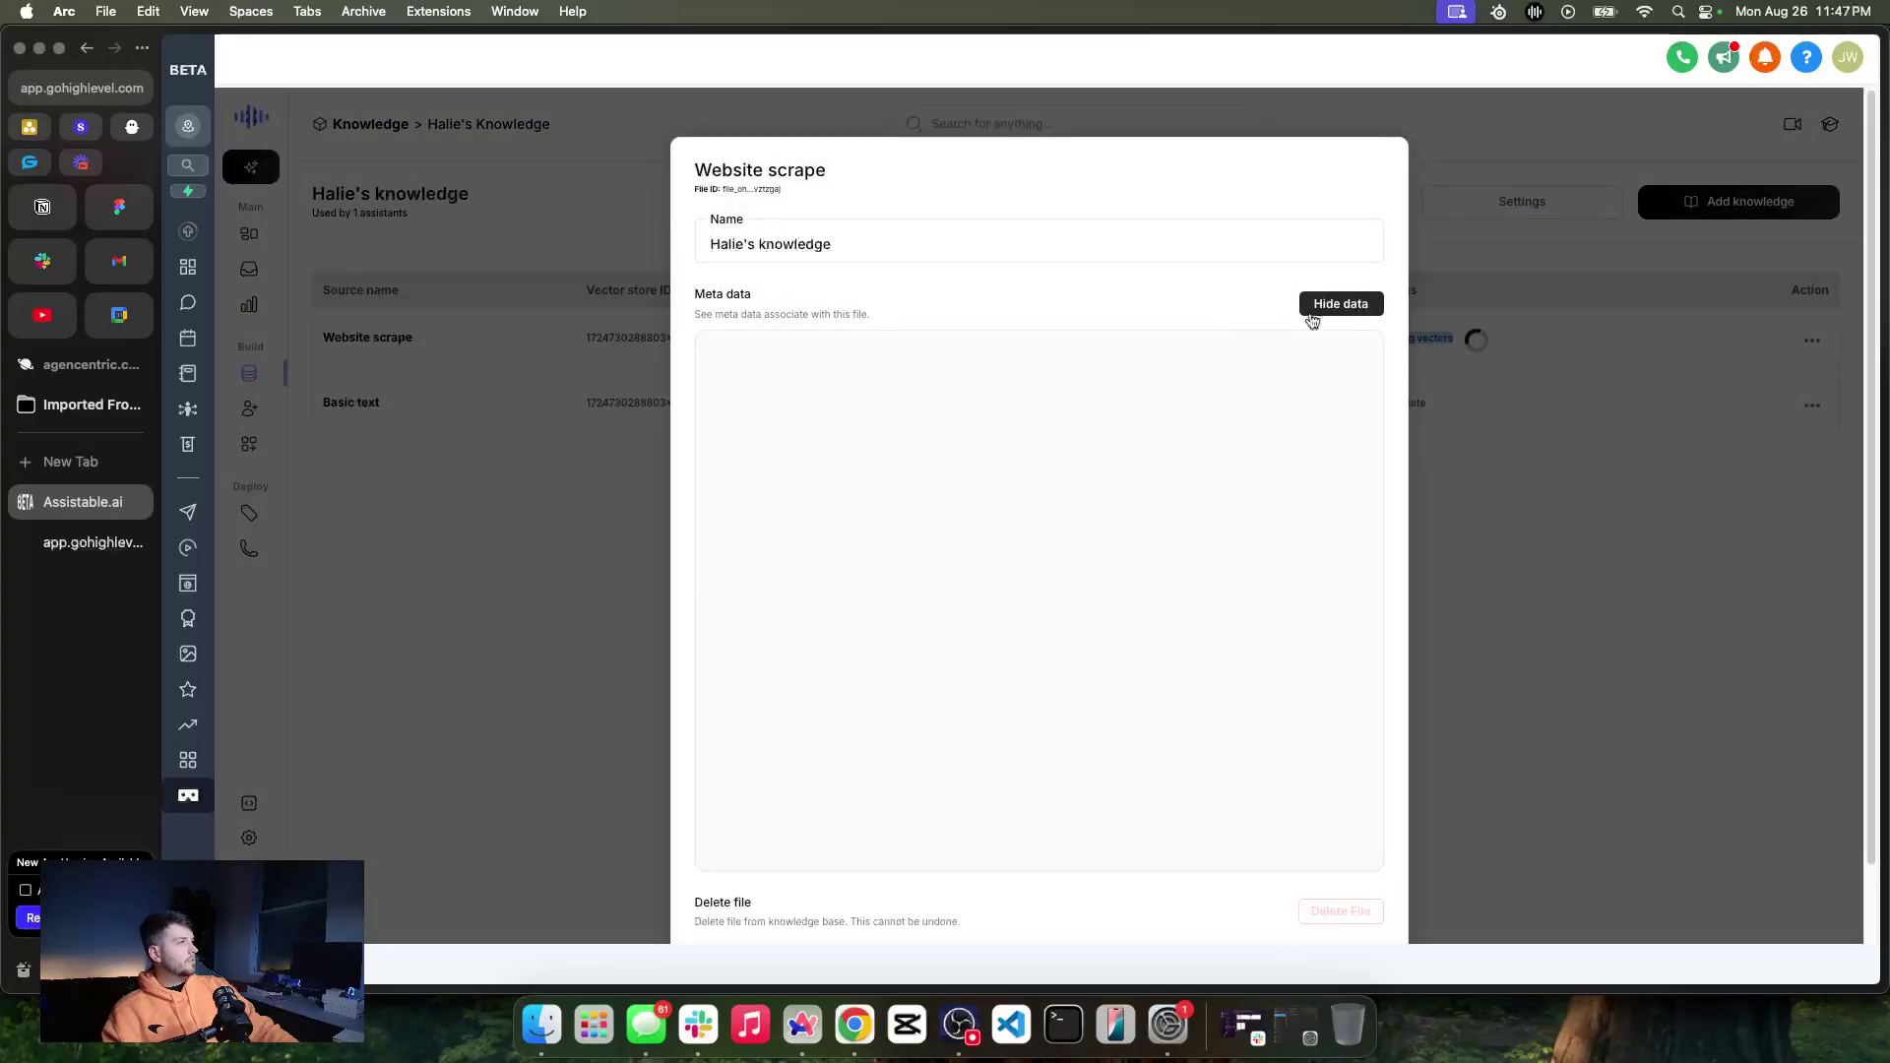
pyautogui.scroll(-2, 926, 374)
pyautogui.scroll(-10, 962, 380)
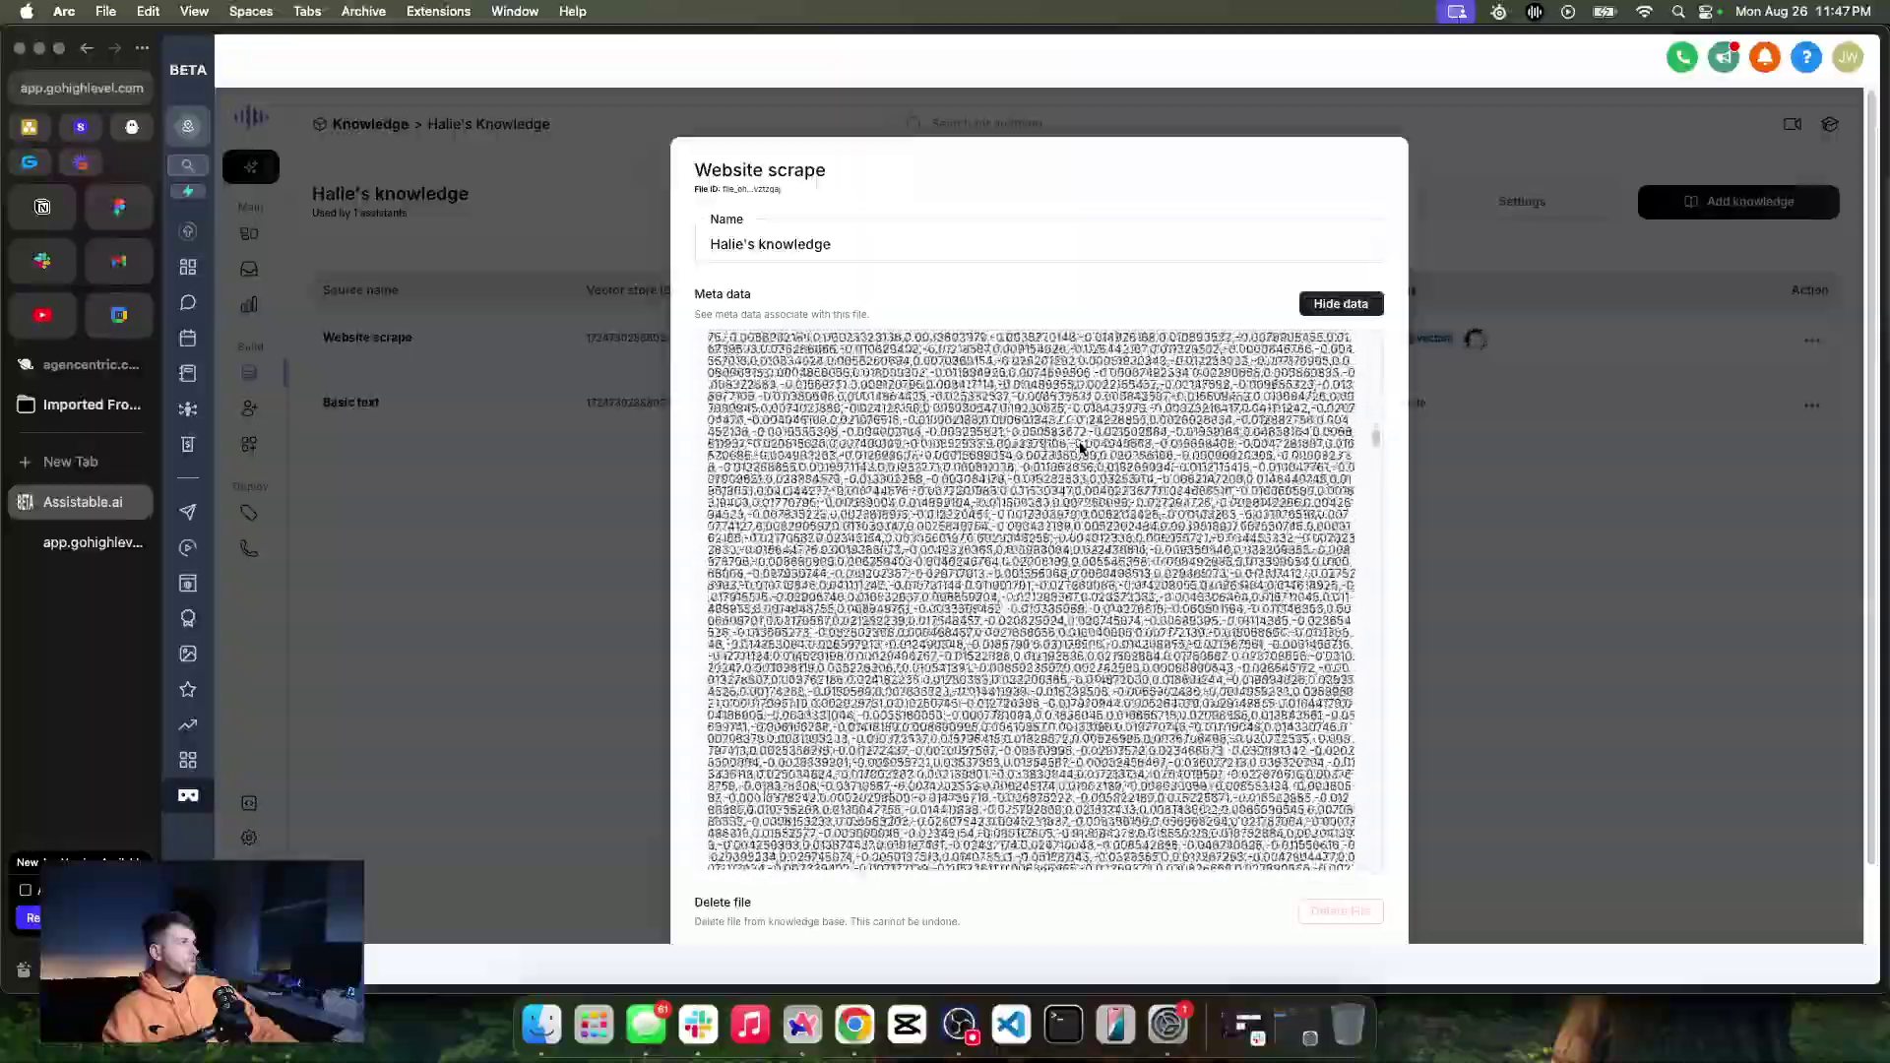
pyautogui.scroll(-10, 1080, 447)
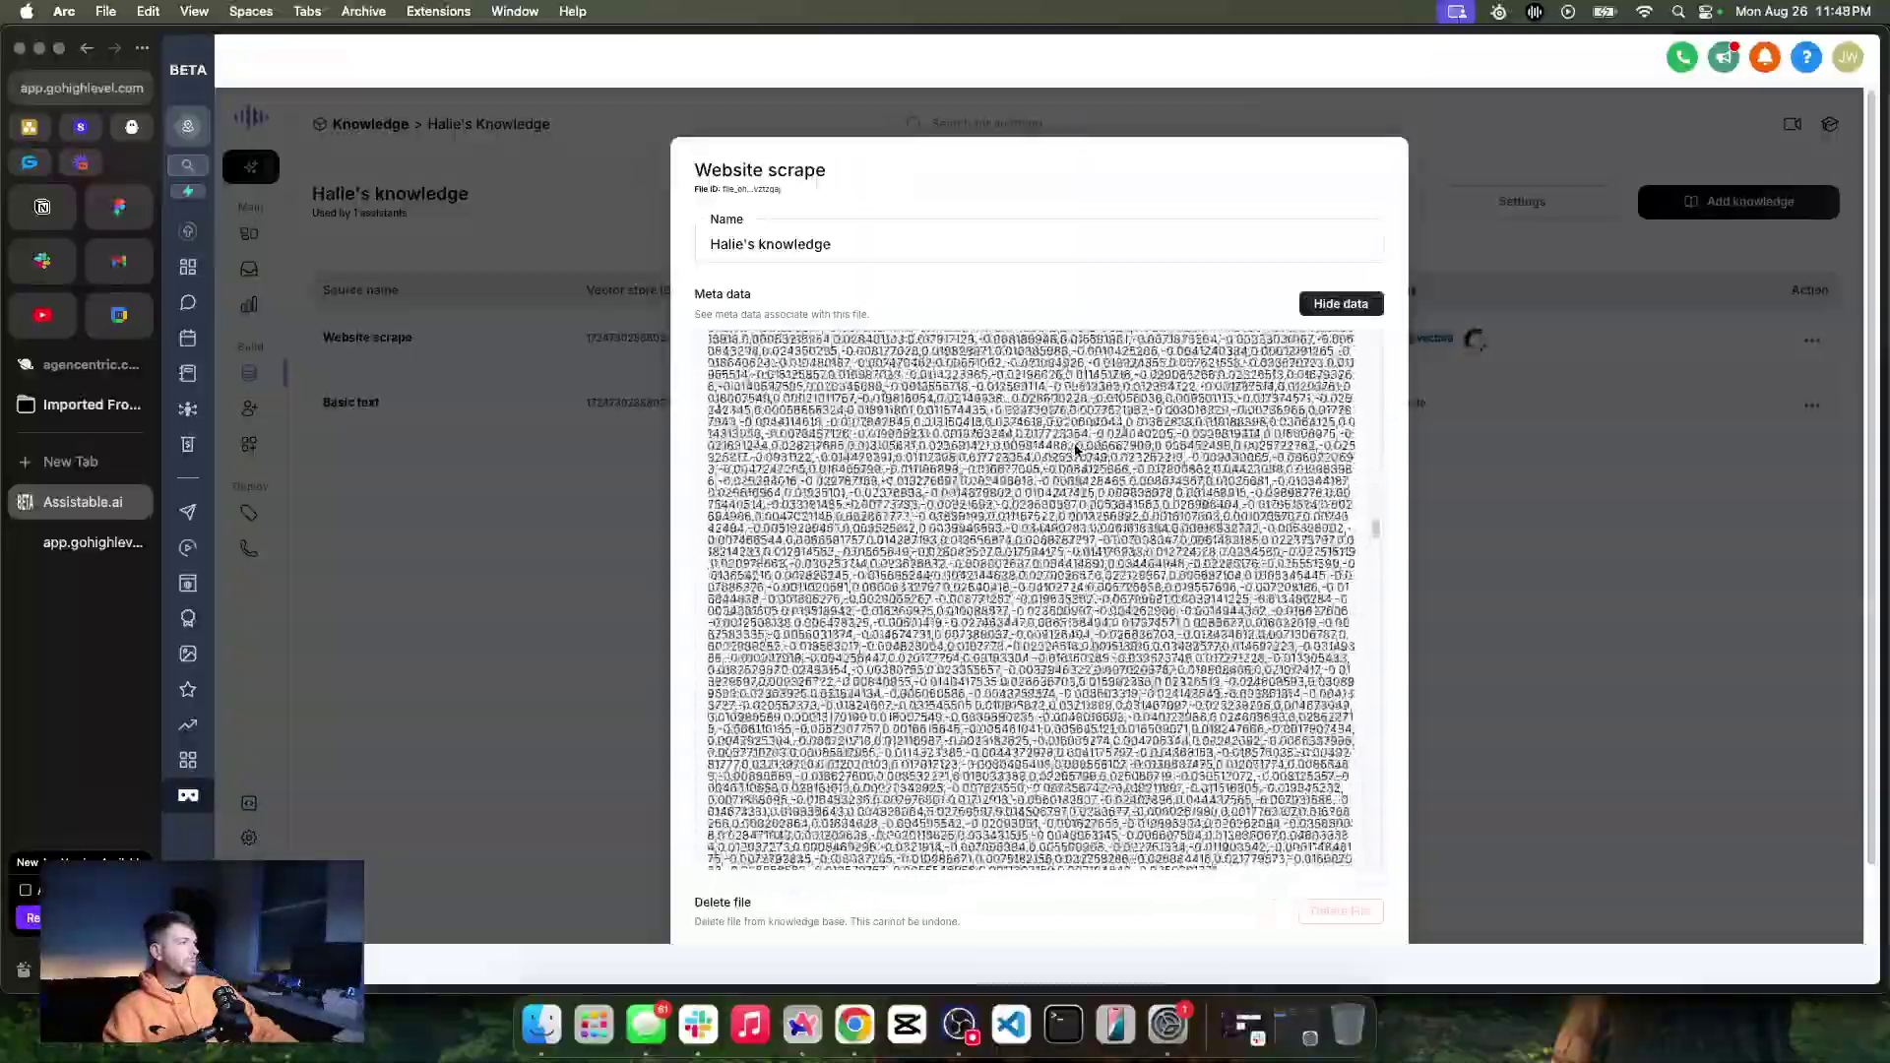
pyautogui.scroll(-10, 1076, 450)
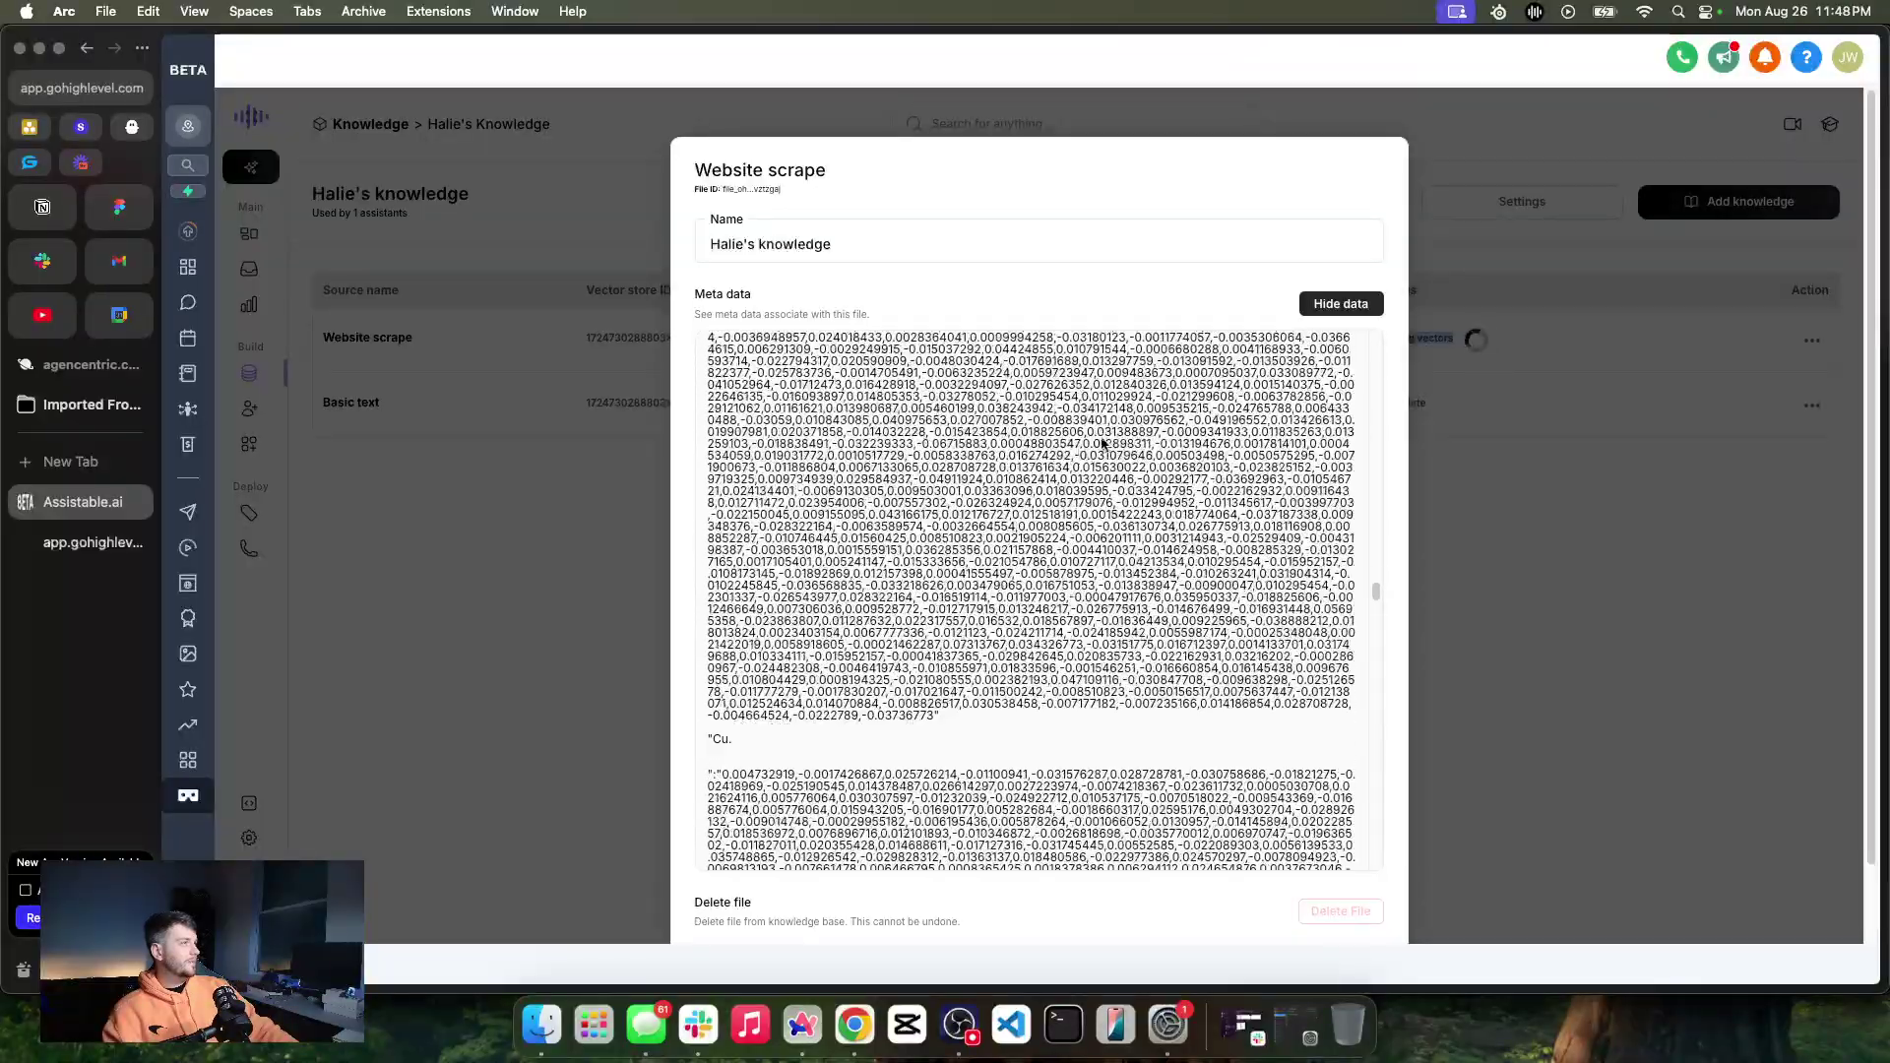
pyautogui.click(1357, 305)
pyautogui.click(1582, 393)
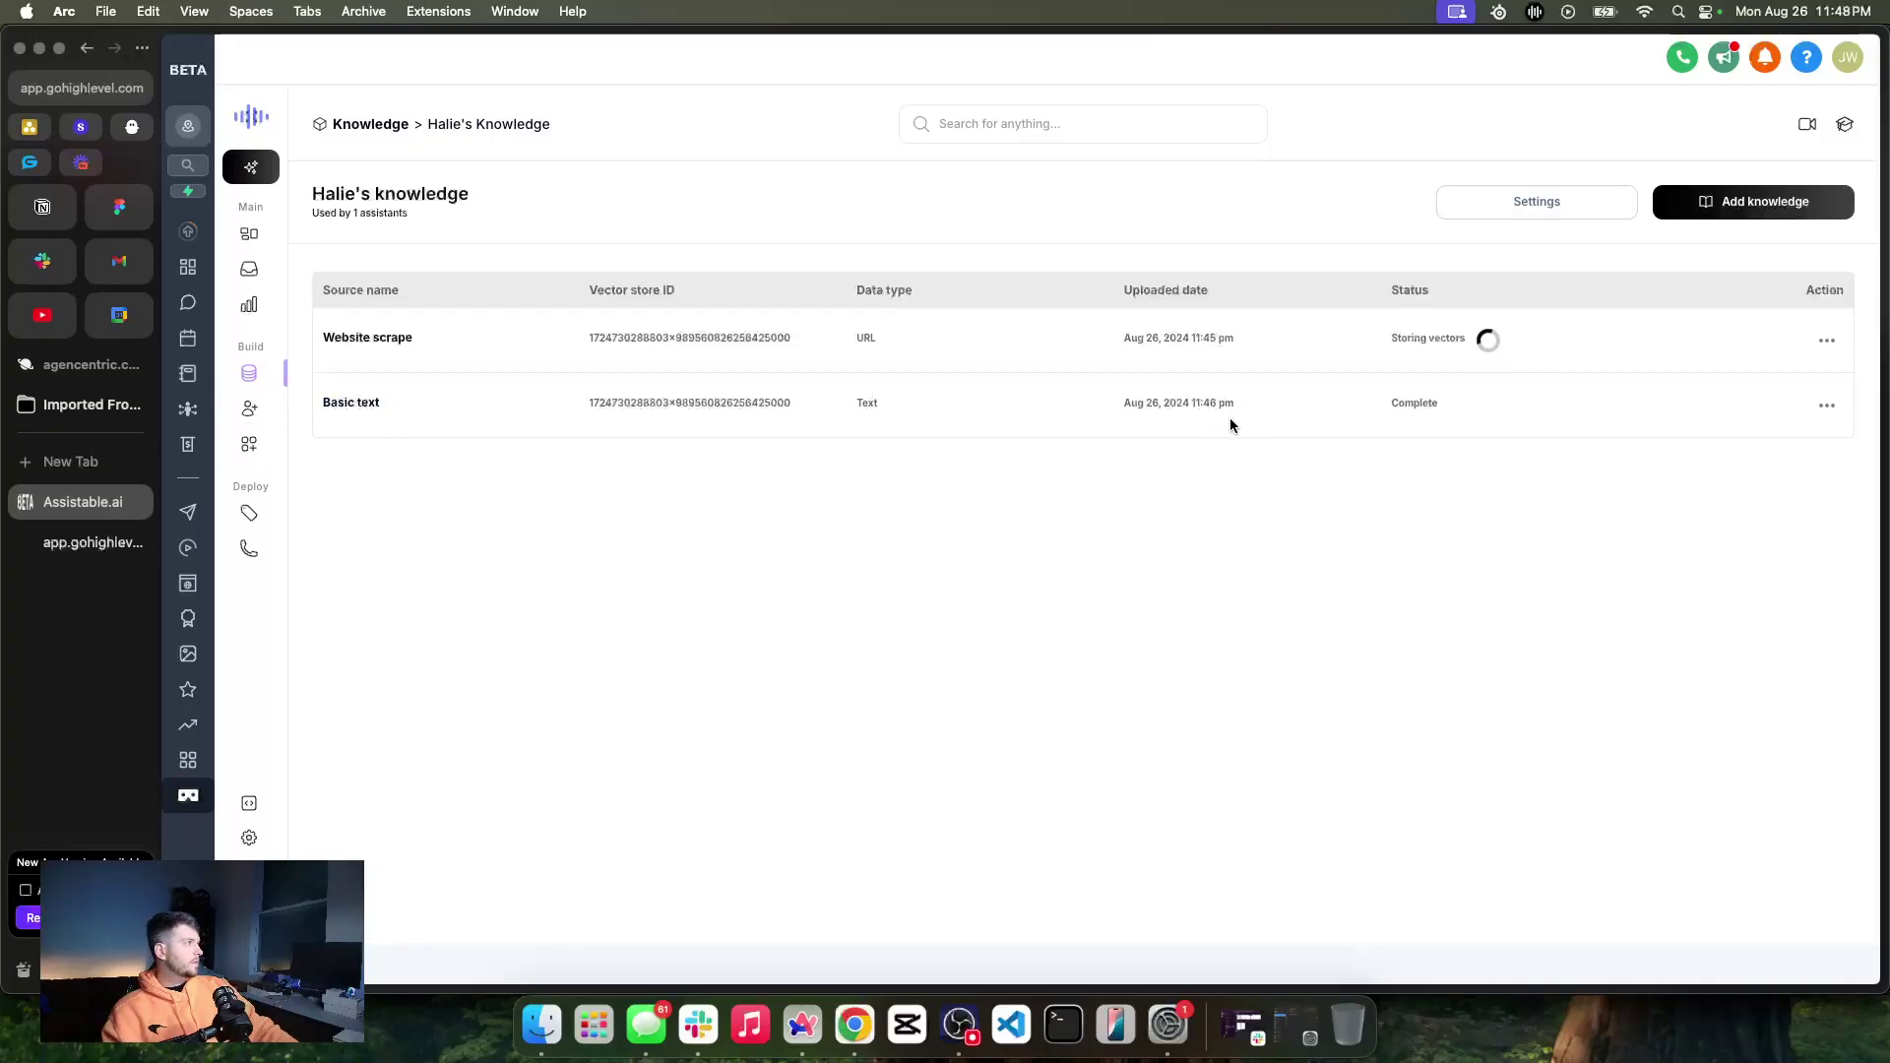
# Send 'hello' in the chat widget, then view Halie's reply and the conversation's server logs
pyautogui.click(249, 268)
pyautogui.hotkey('ctrl', 'Tab')
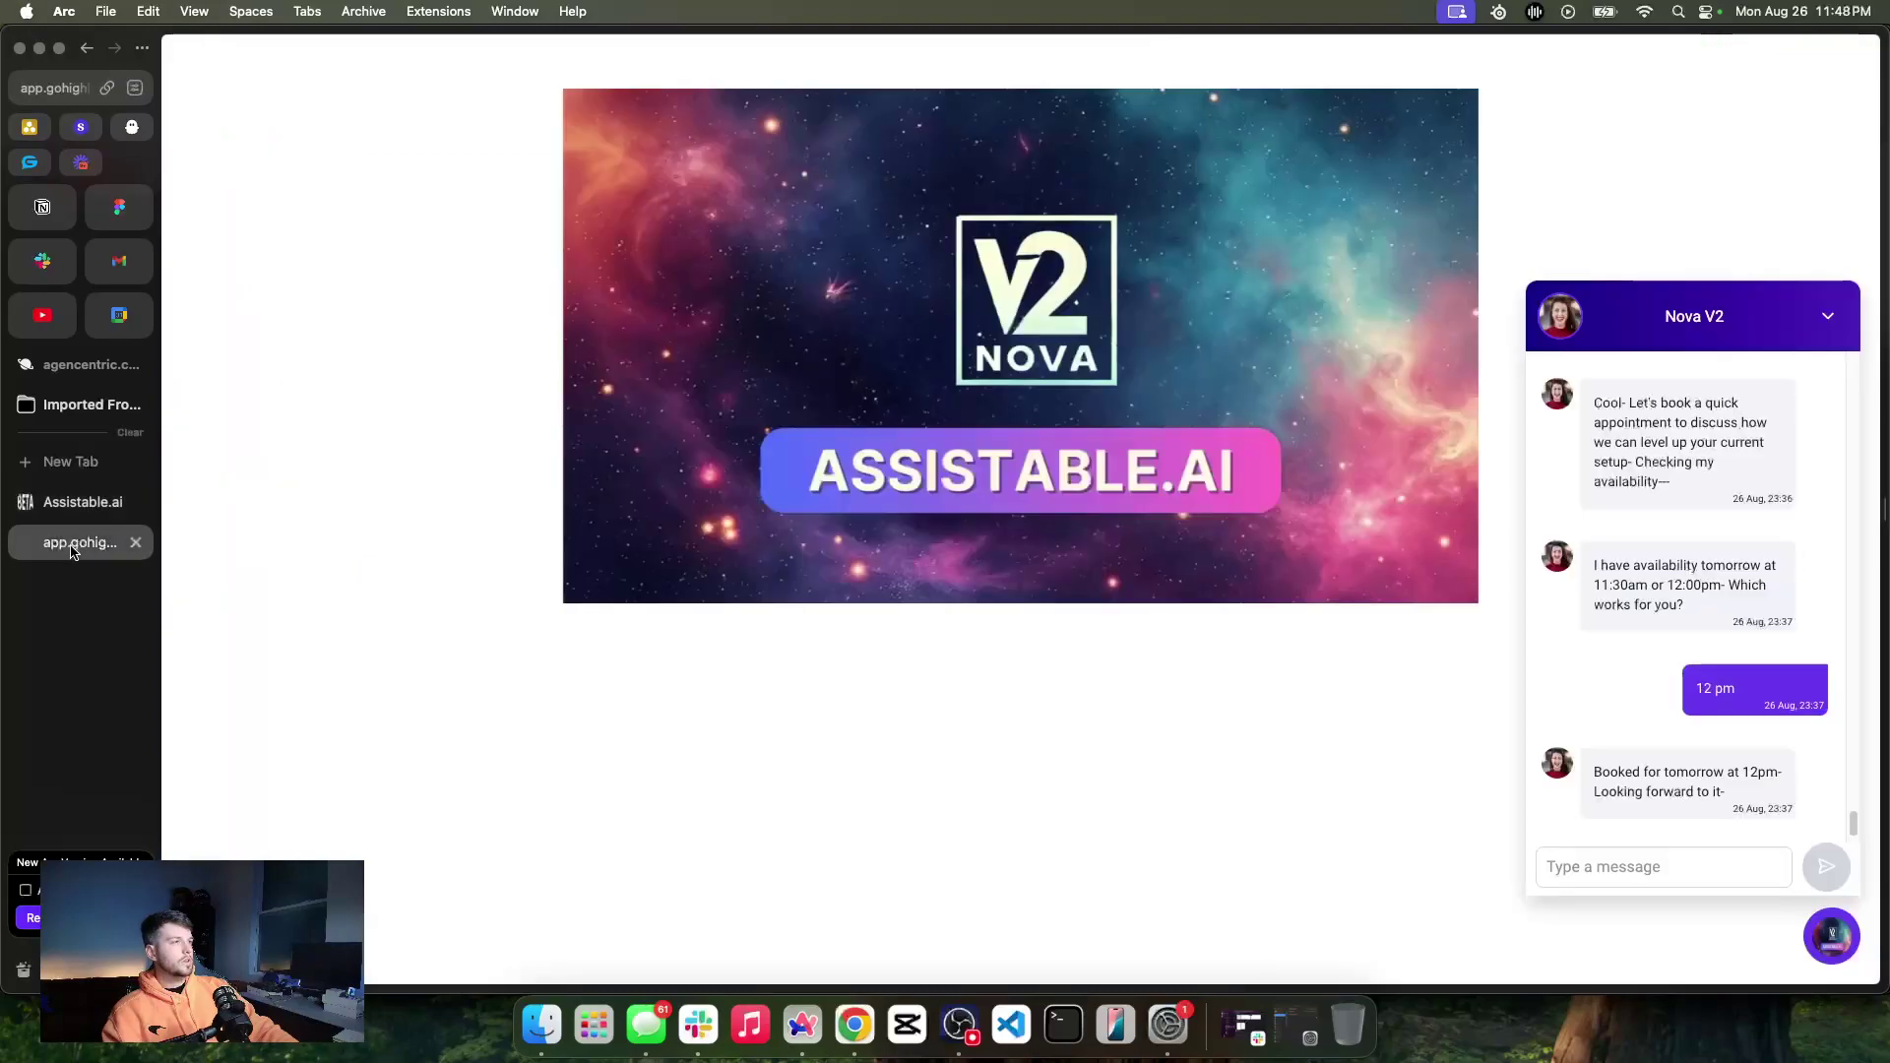
pyautogui.write('hello')
pyautogui.press('Return')
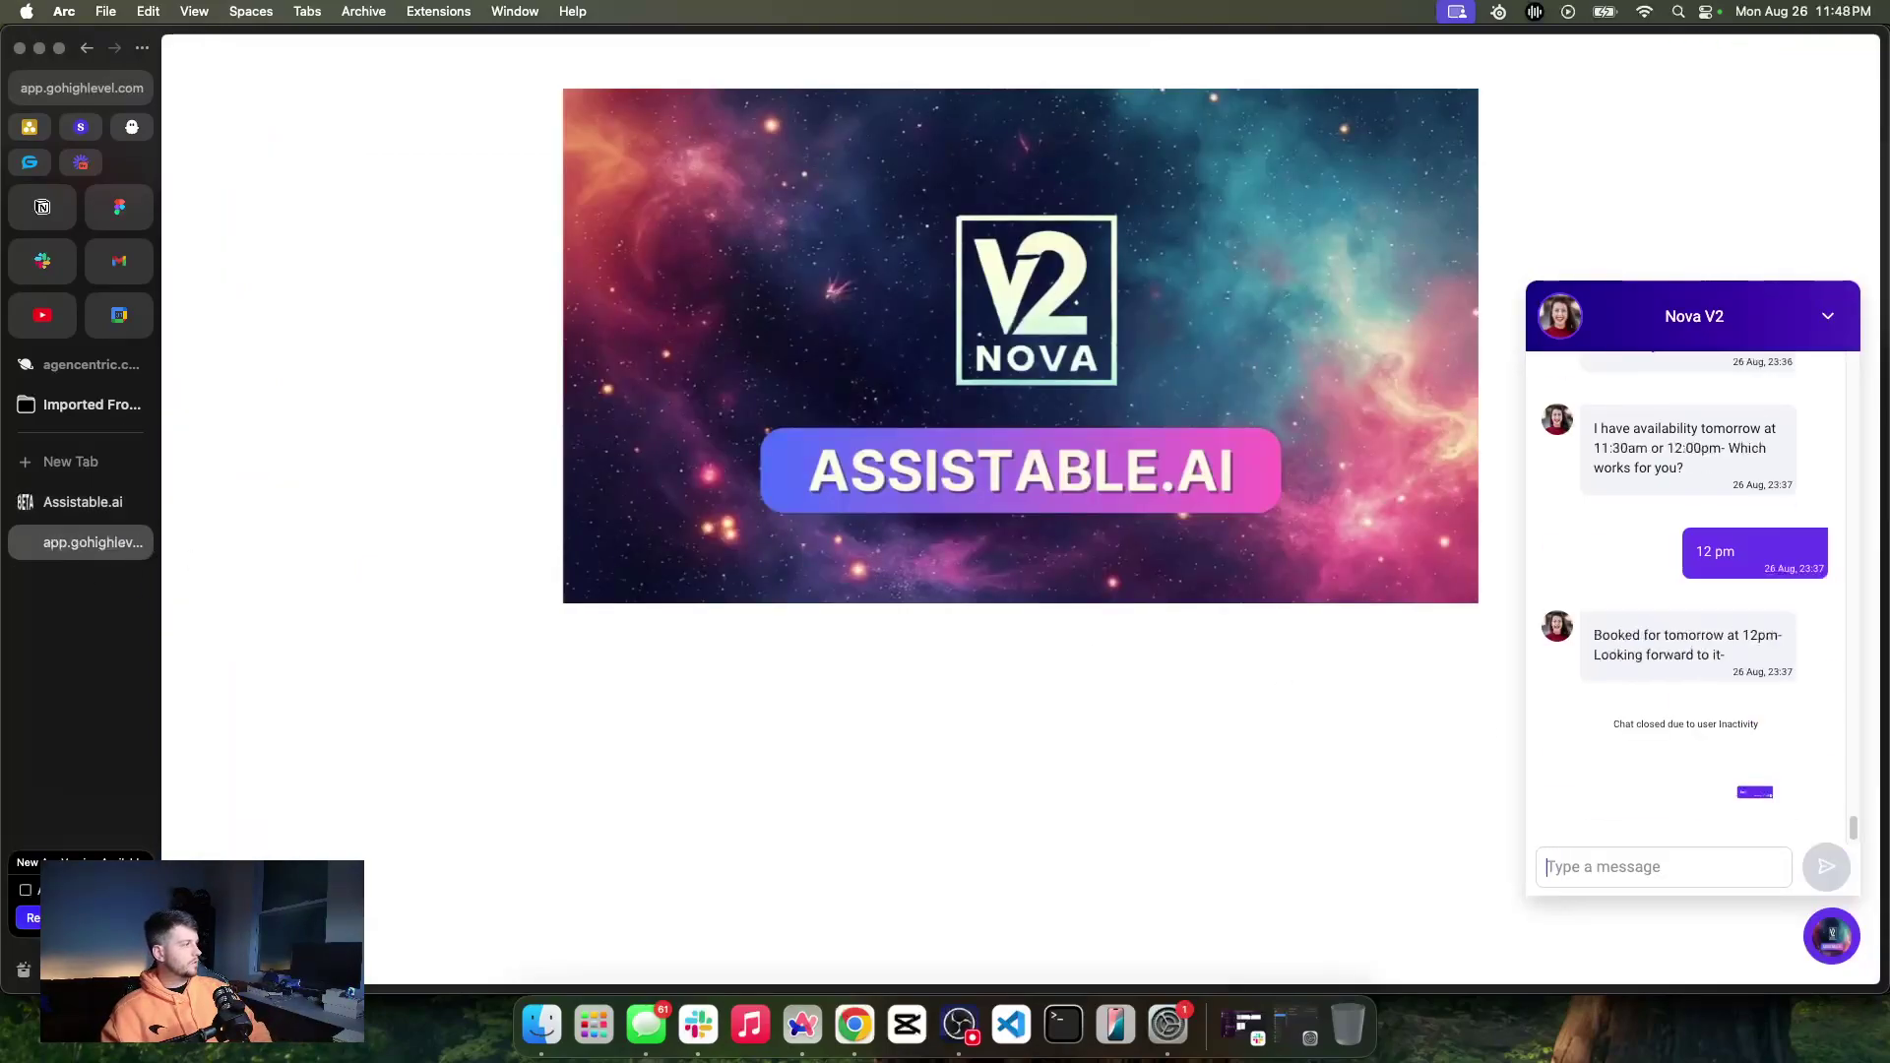
pyautogui.click(83, 503)
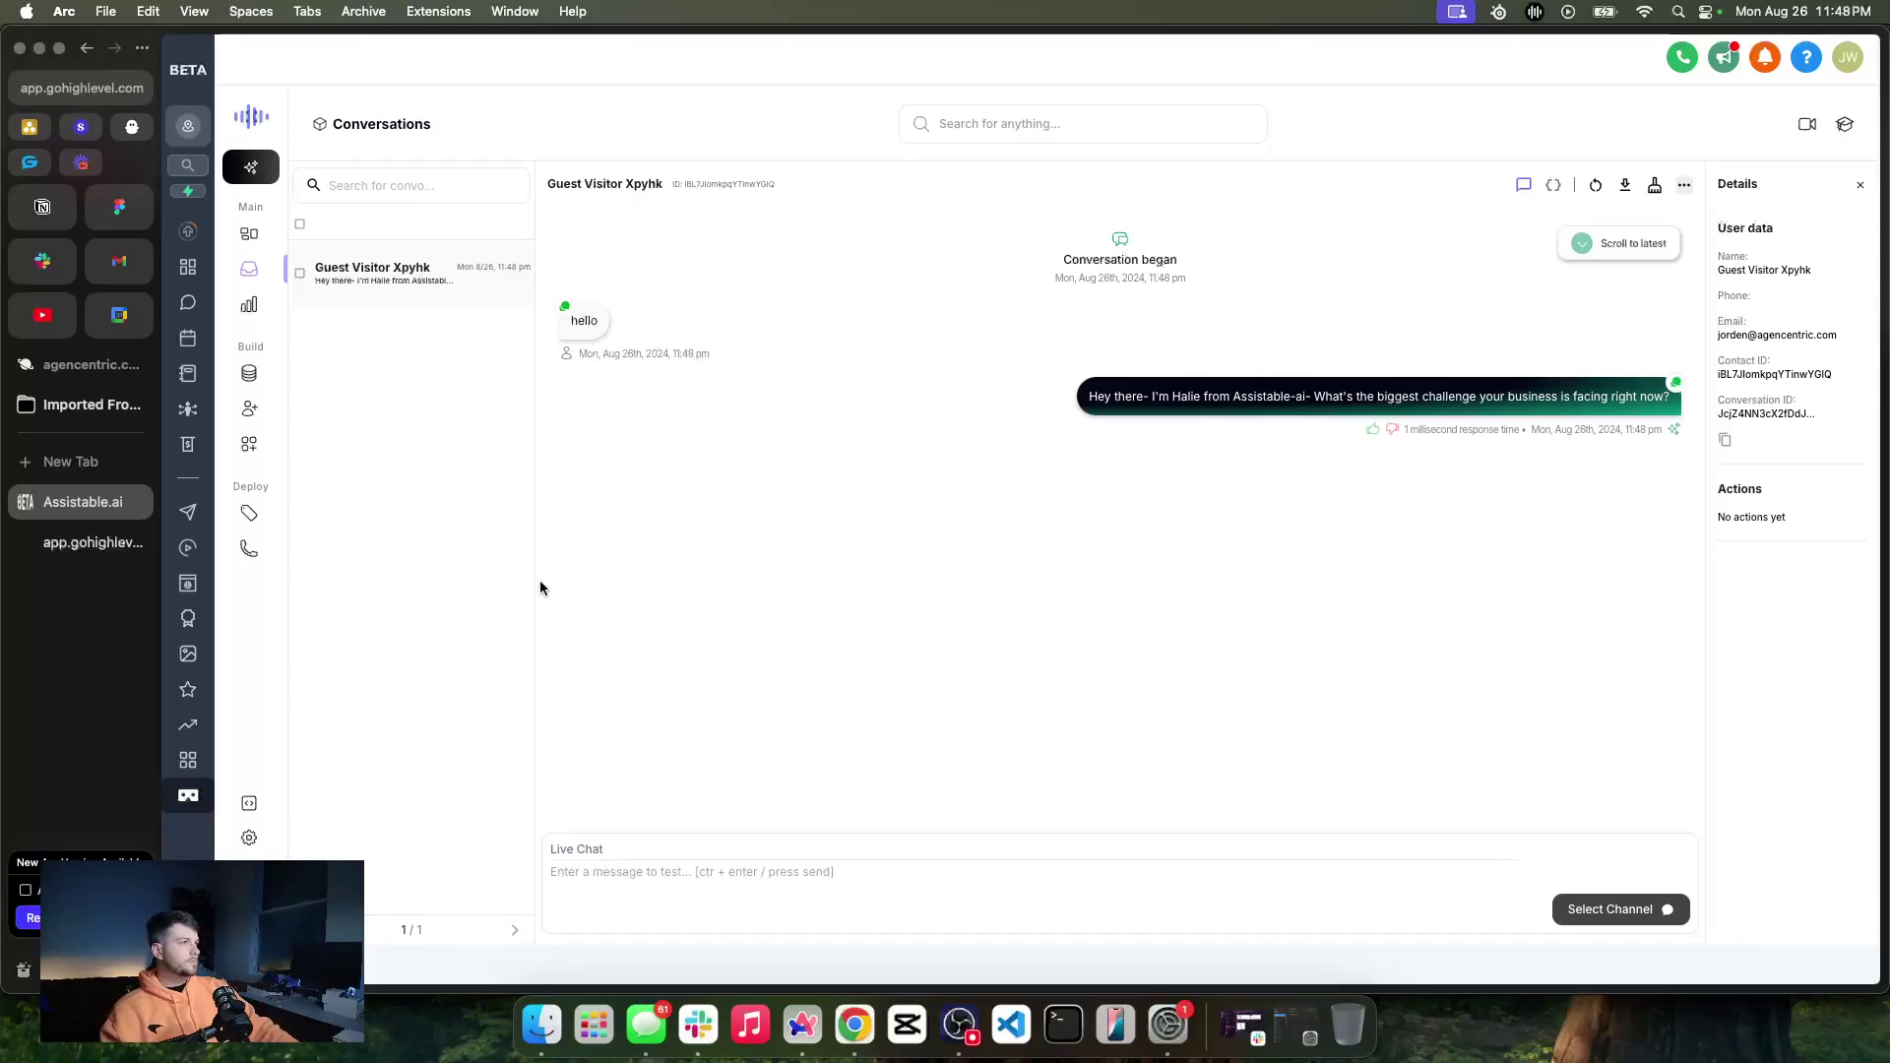
pyautogui.click(1554, 186)
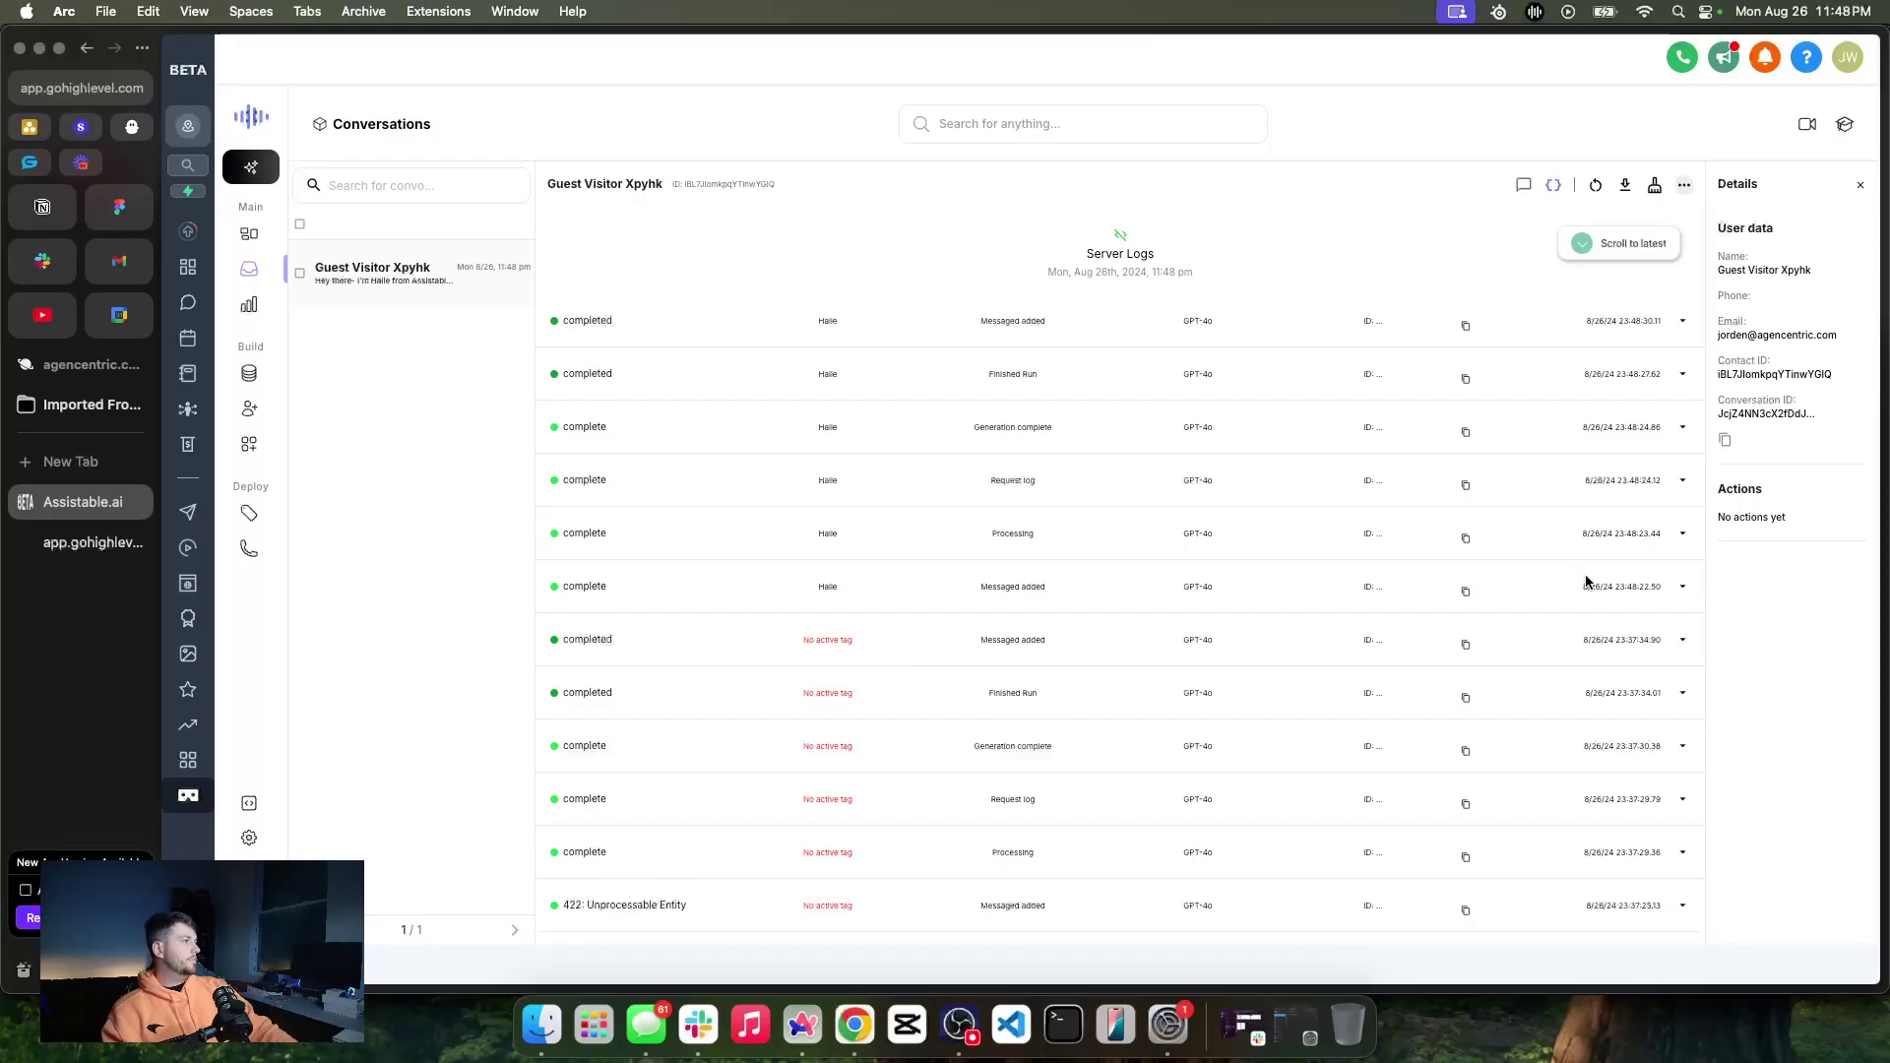
pyautogui.click(1682, 534)
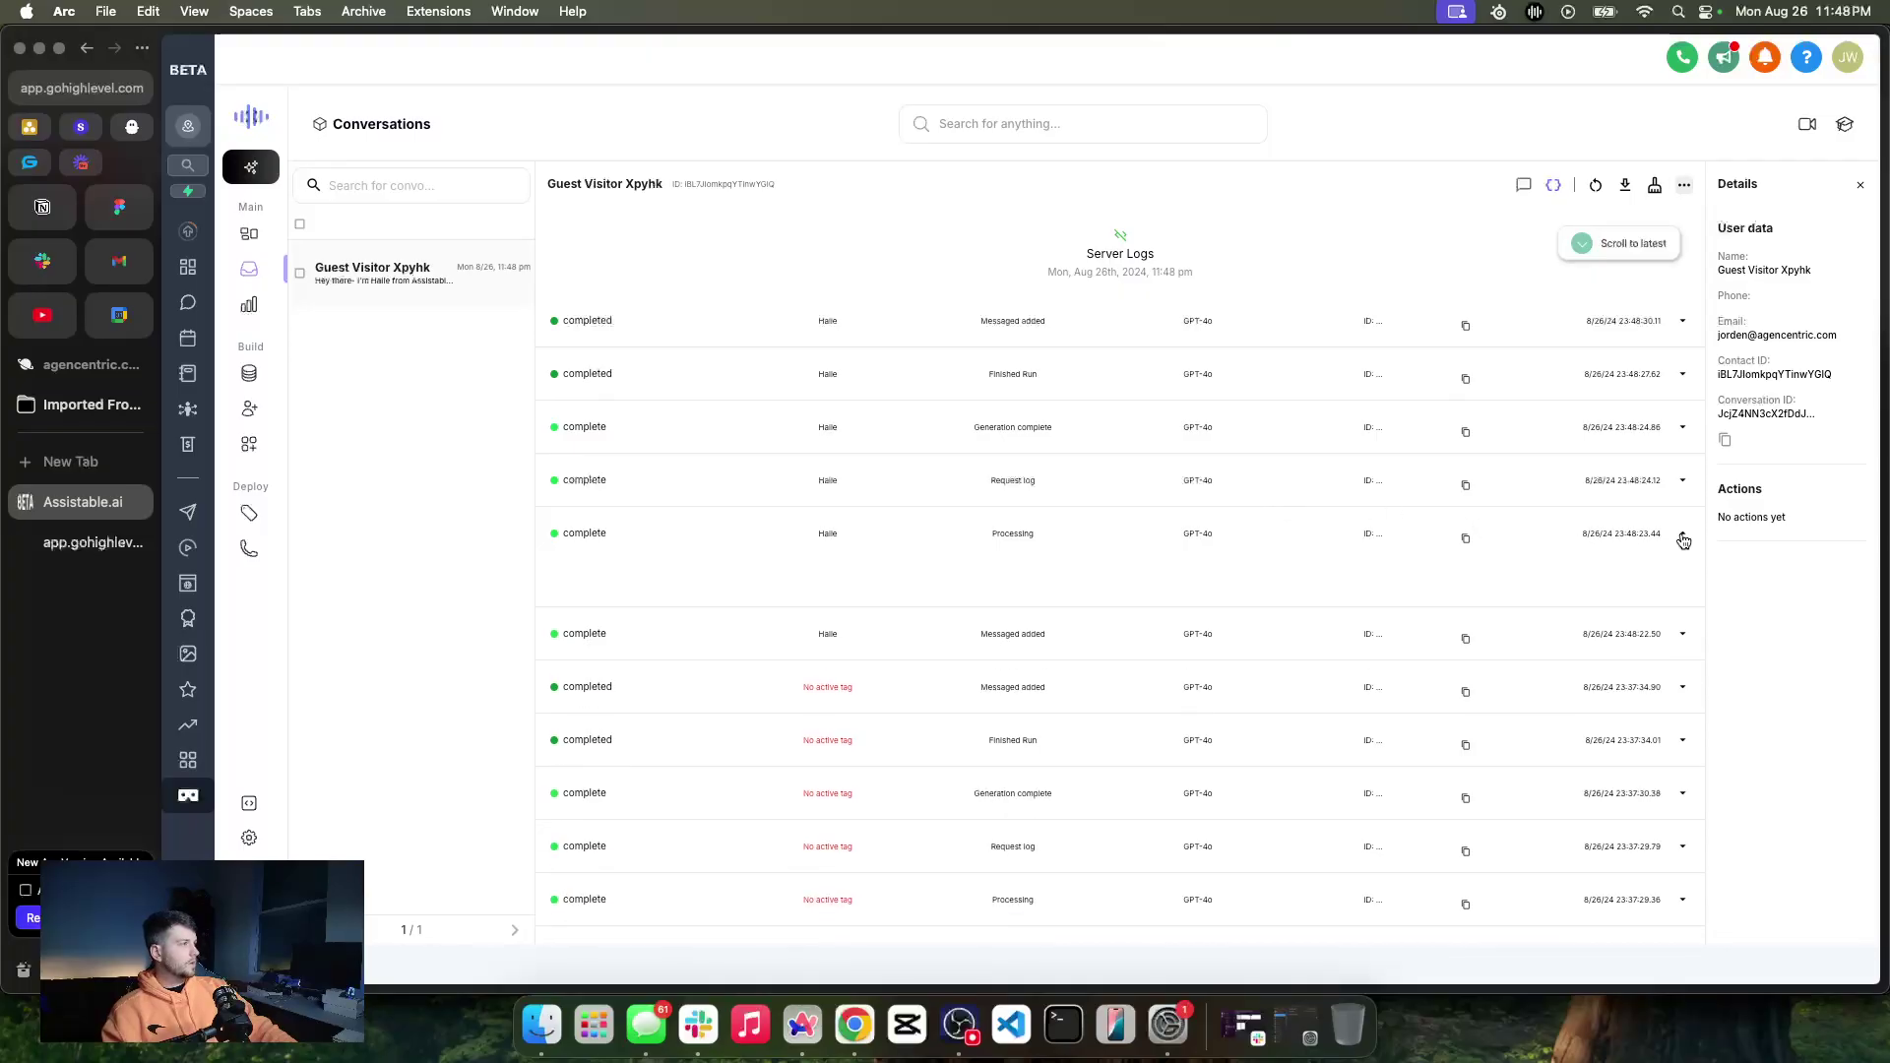
pyautogui.click(1683, 534)
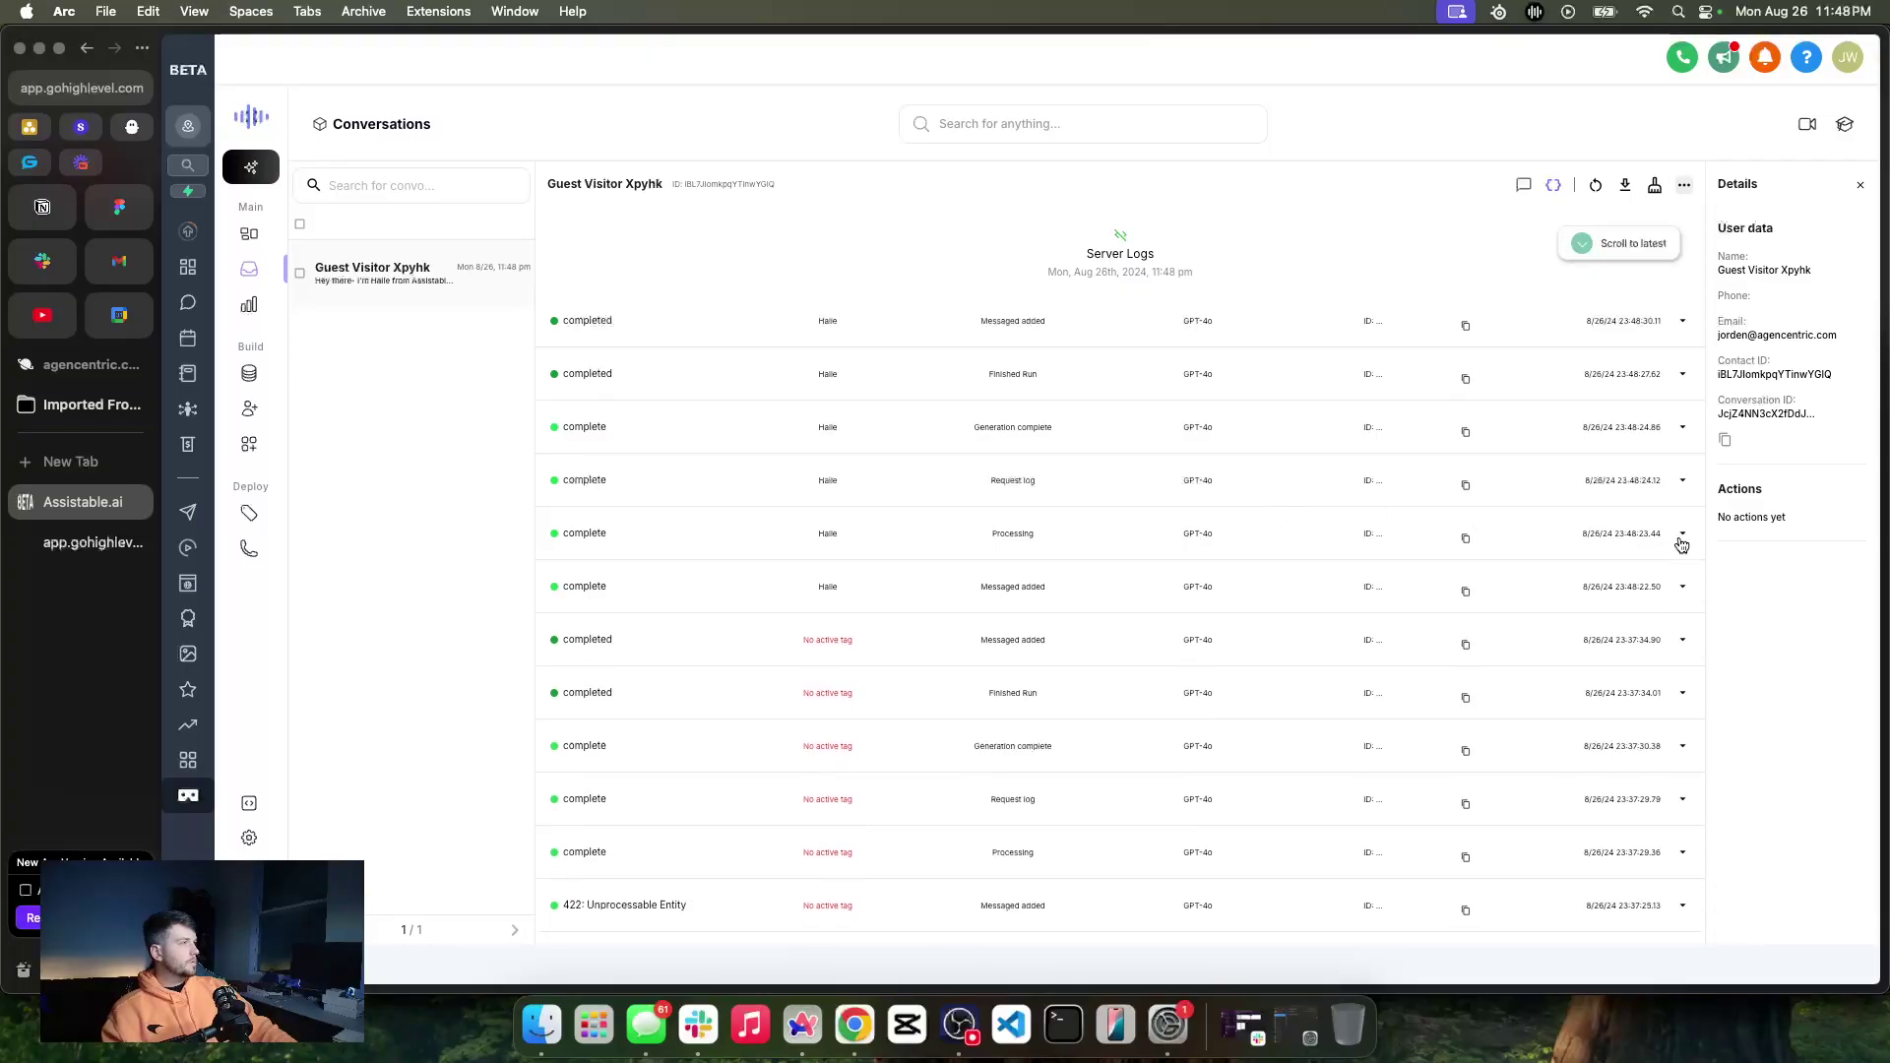
pyautogui.click(1682, 479)
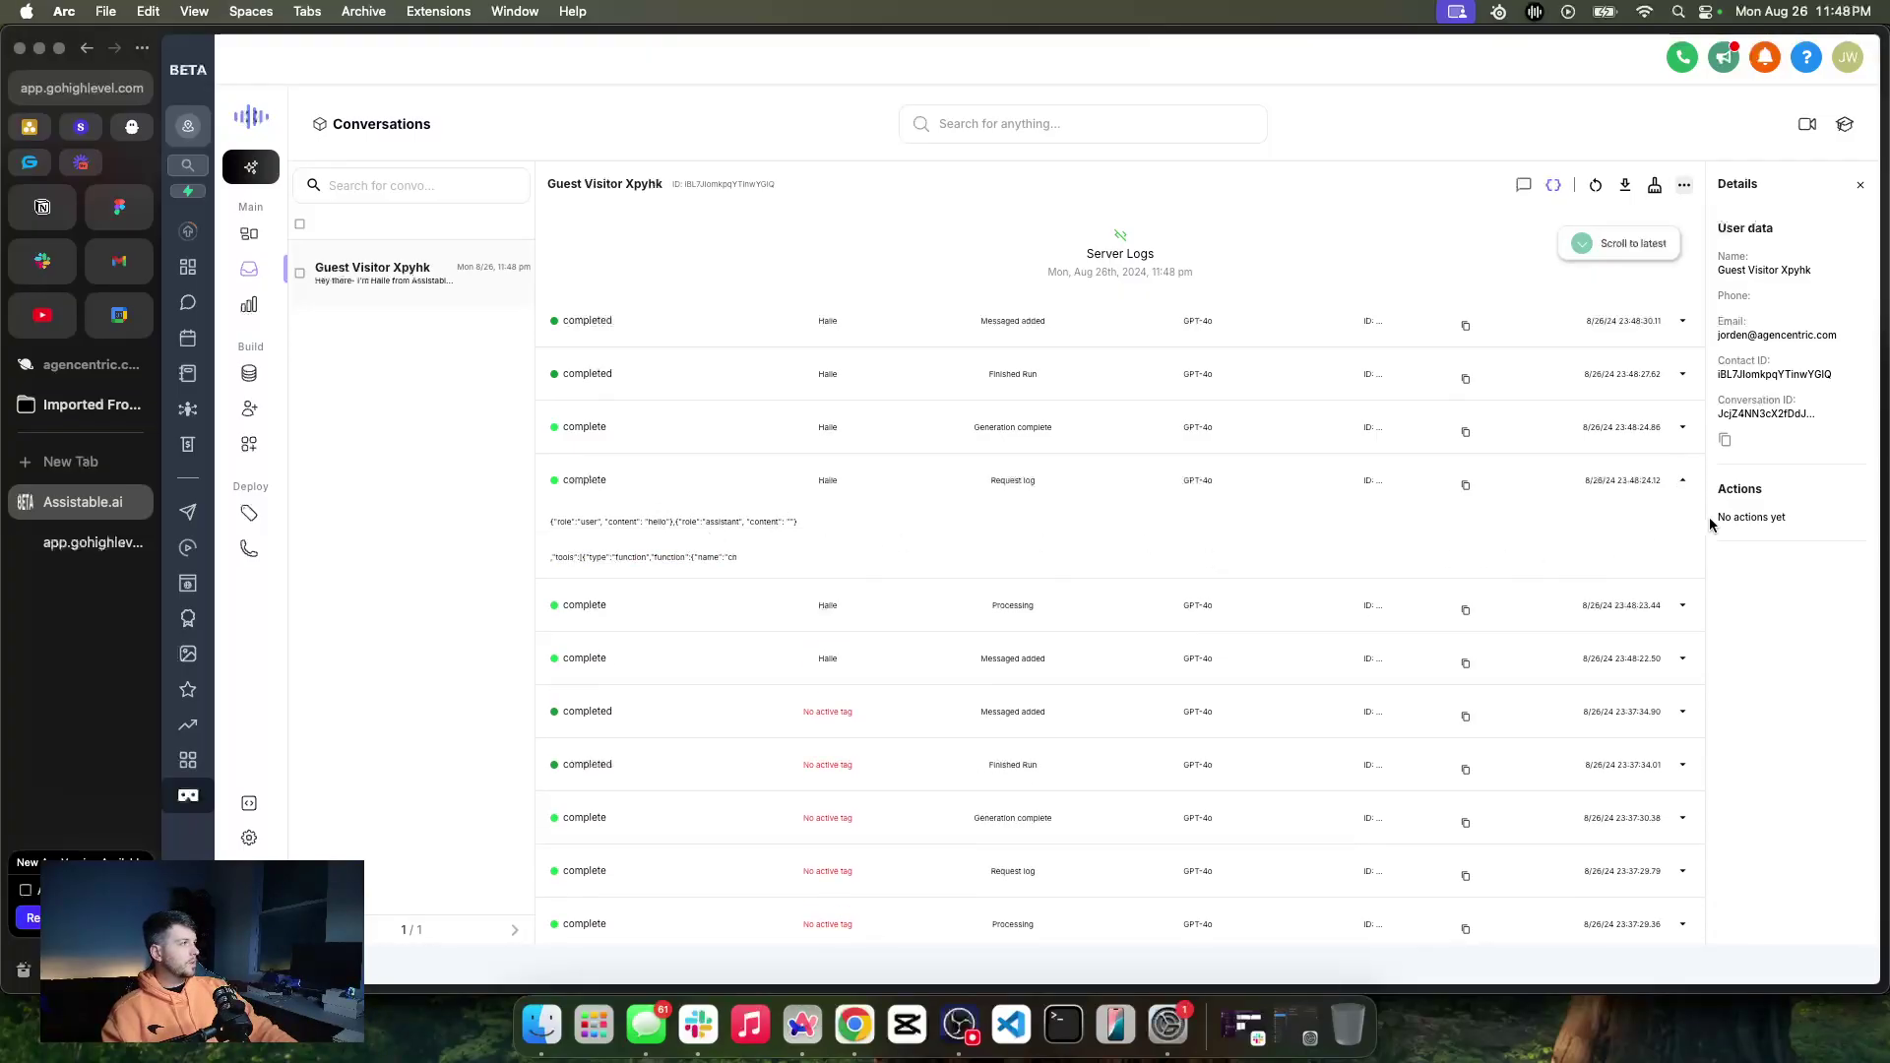
pyautogui.click(1682, 482)
pyautogui.scroll(-3, 1088, 641)
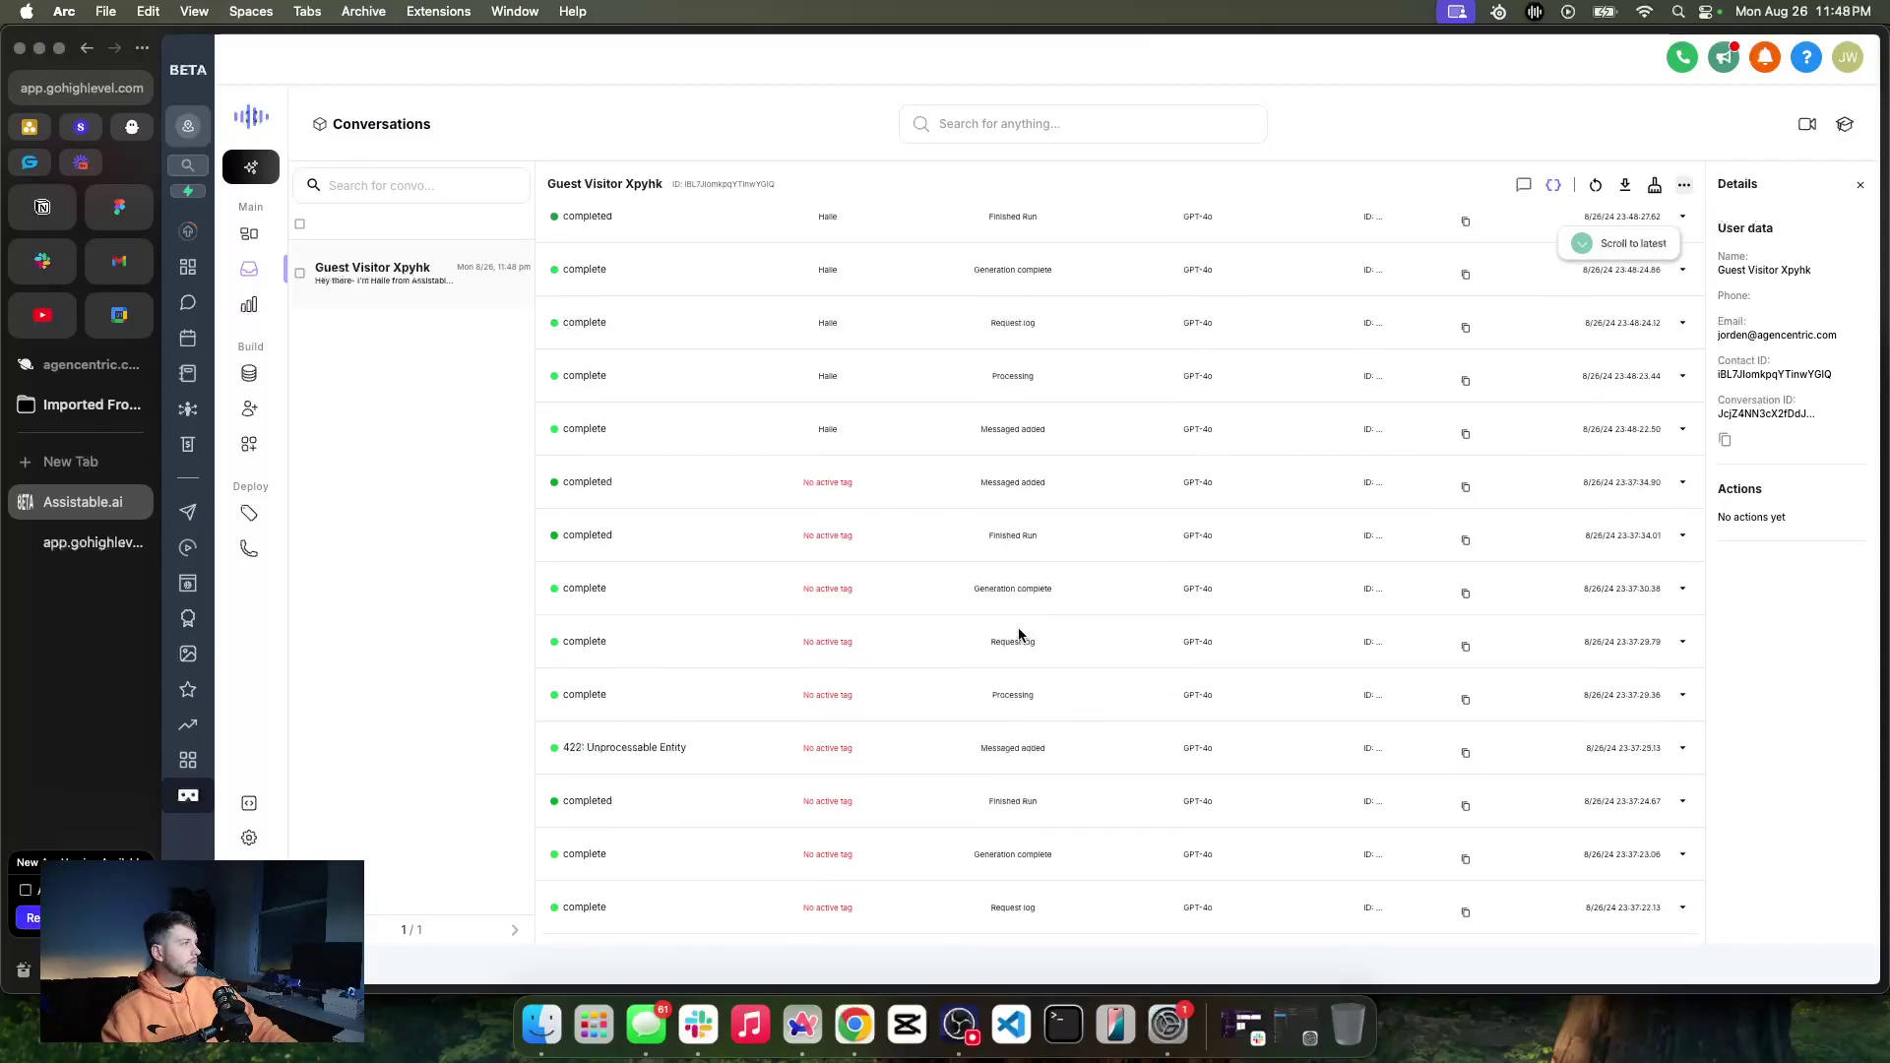
pyautogui.scroll(3, 1019, 635)
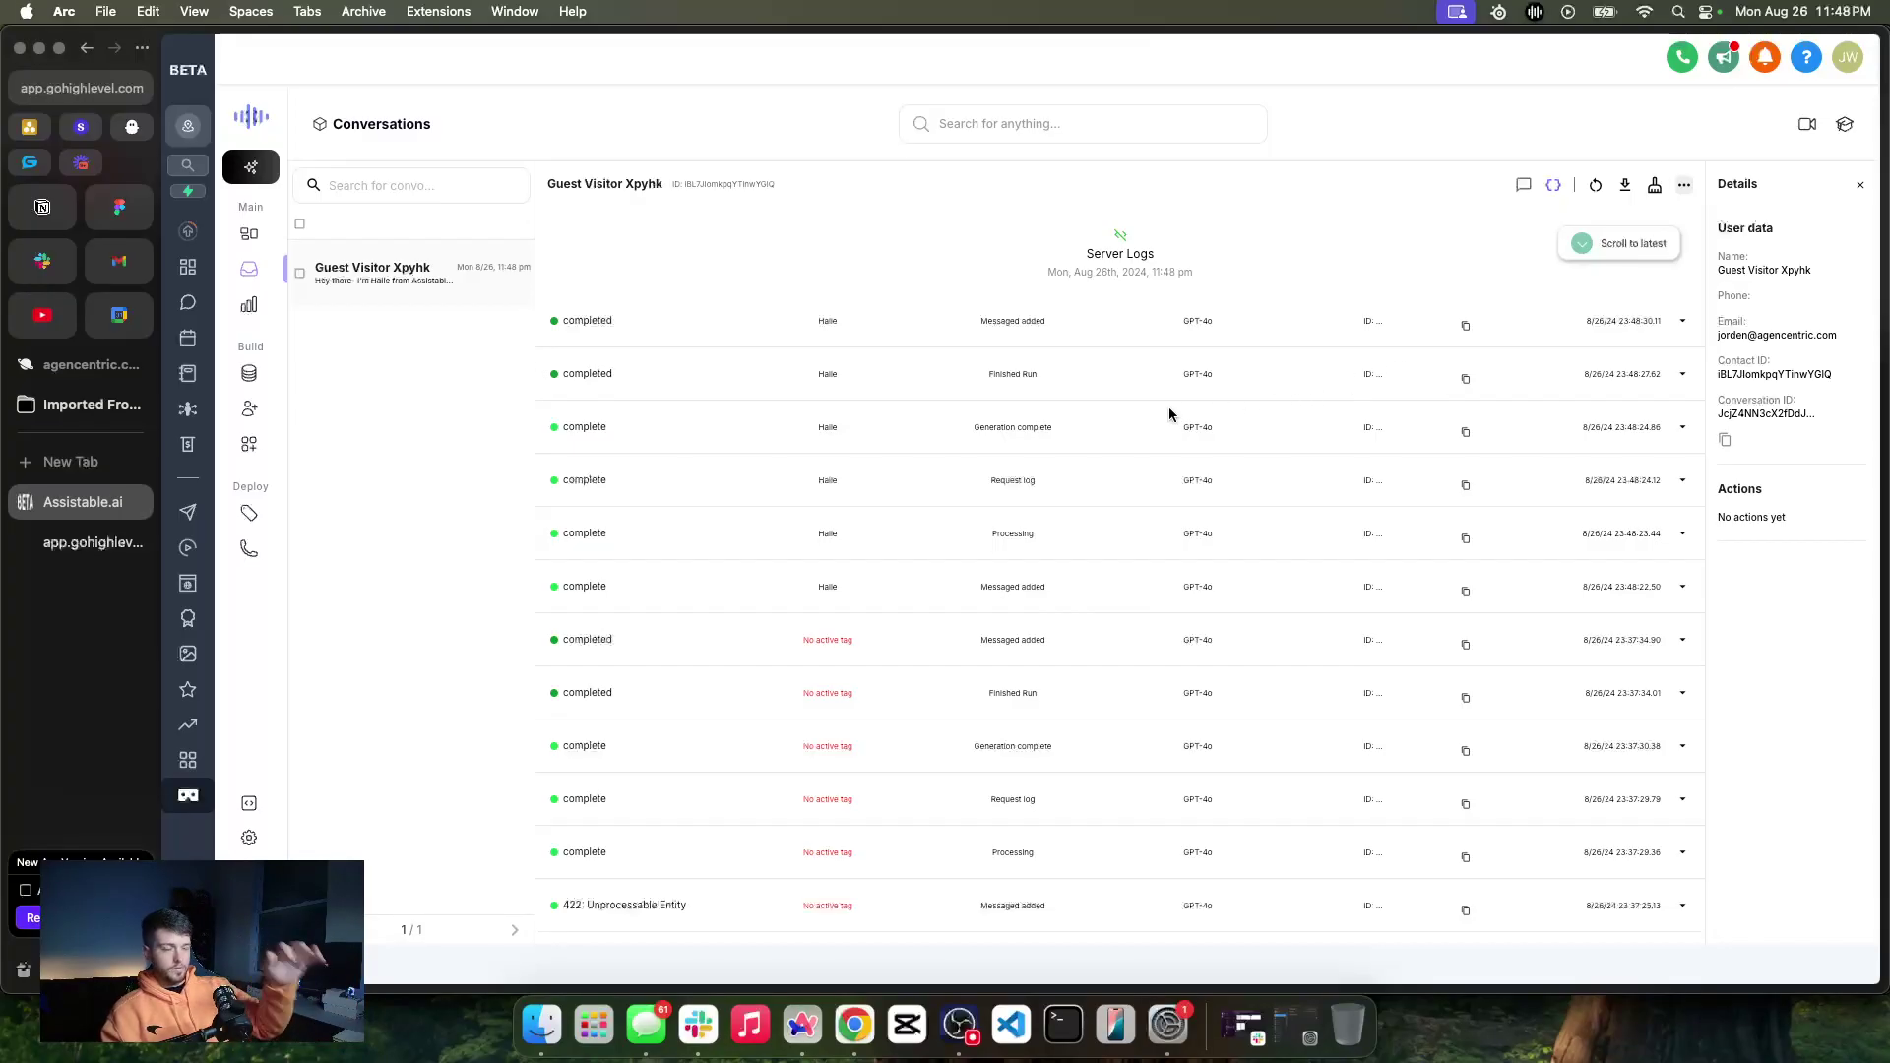
# Reply 'volume - we cant handle it' in the live chat and check the Assistable.ai conversation
pyautogui.click(1524, 185)
pyautogui.click(94, 542)
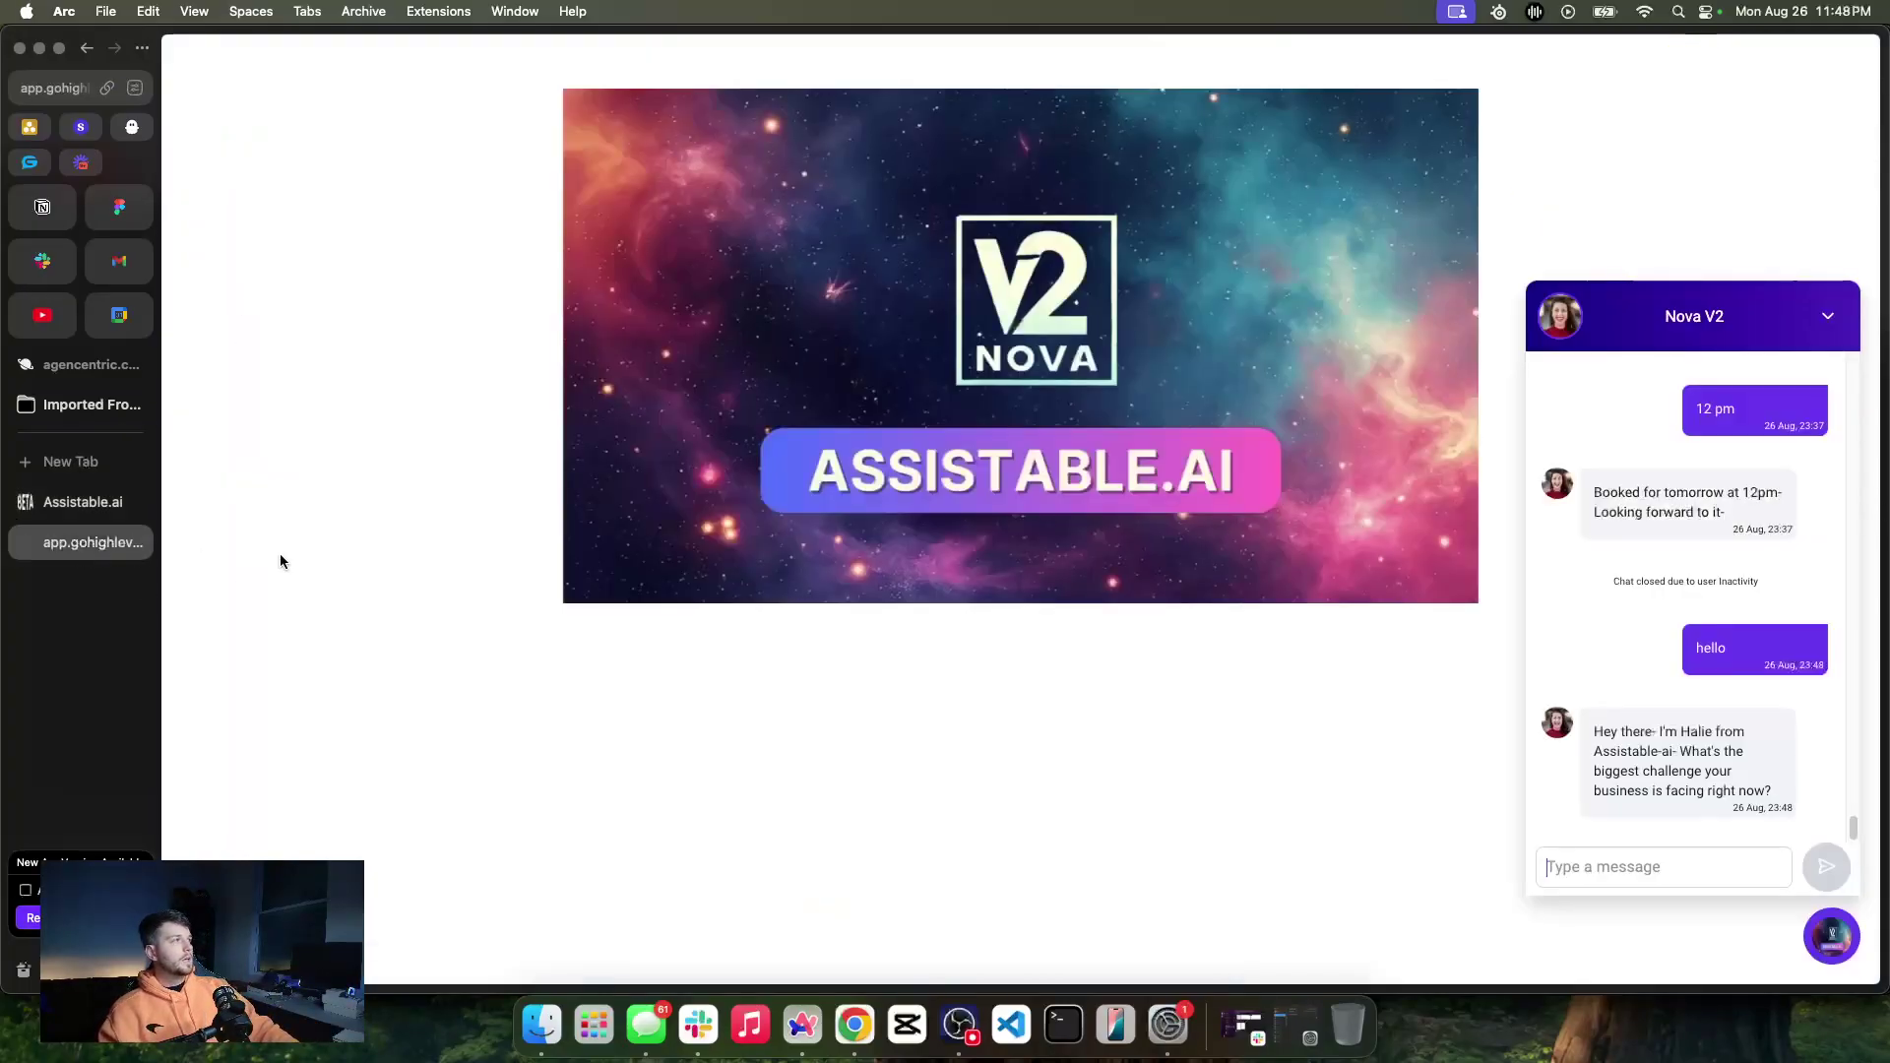
pyautogui.click(1670, 855)
pyautogui.write('v')
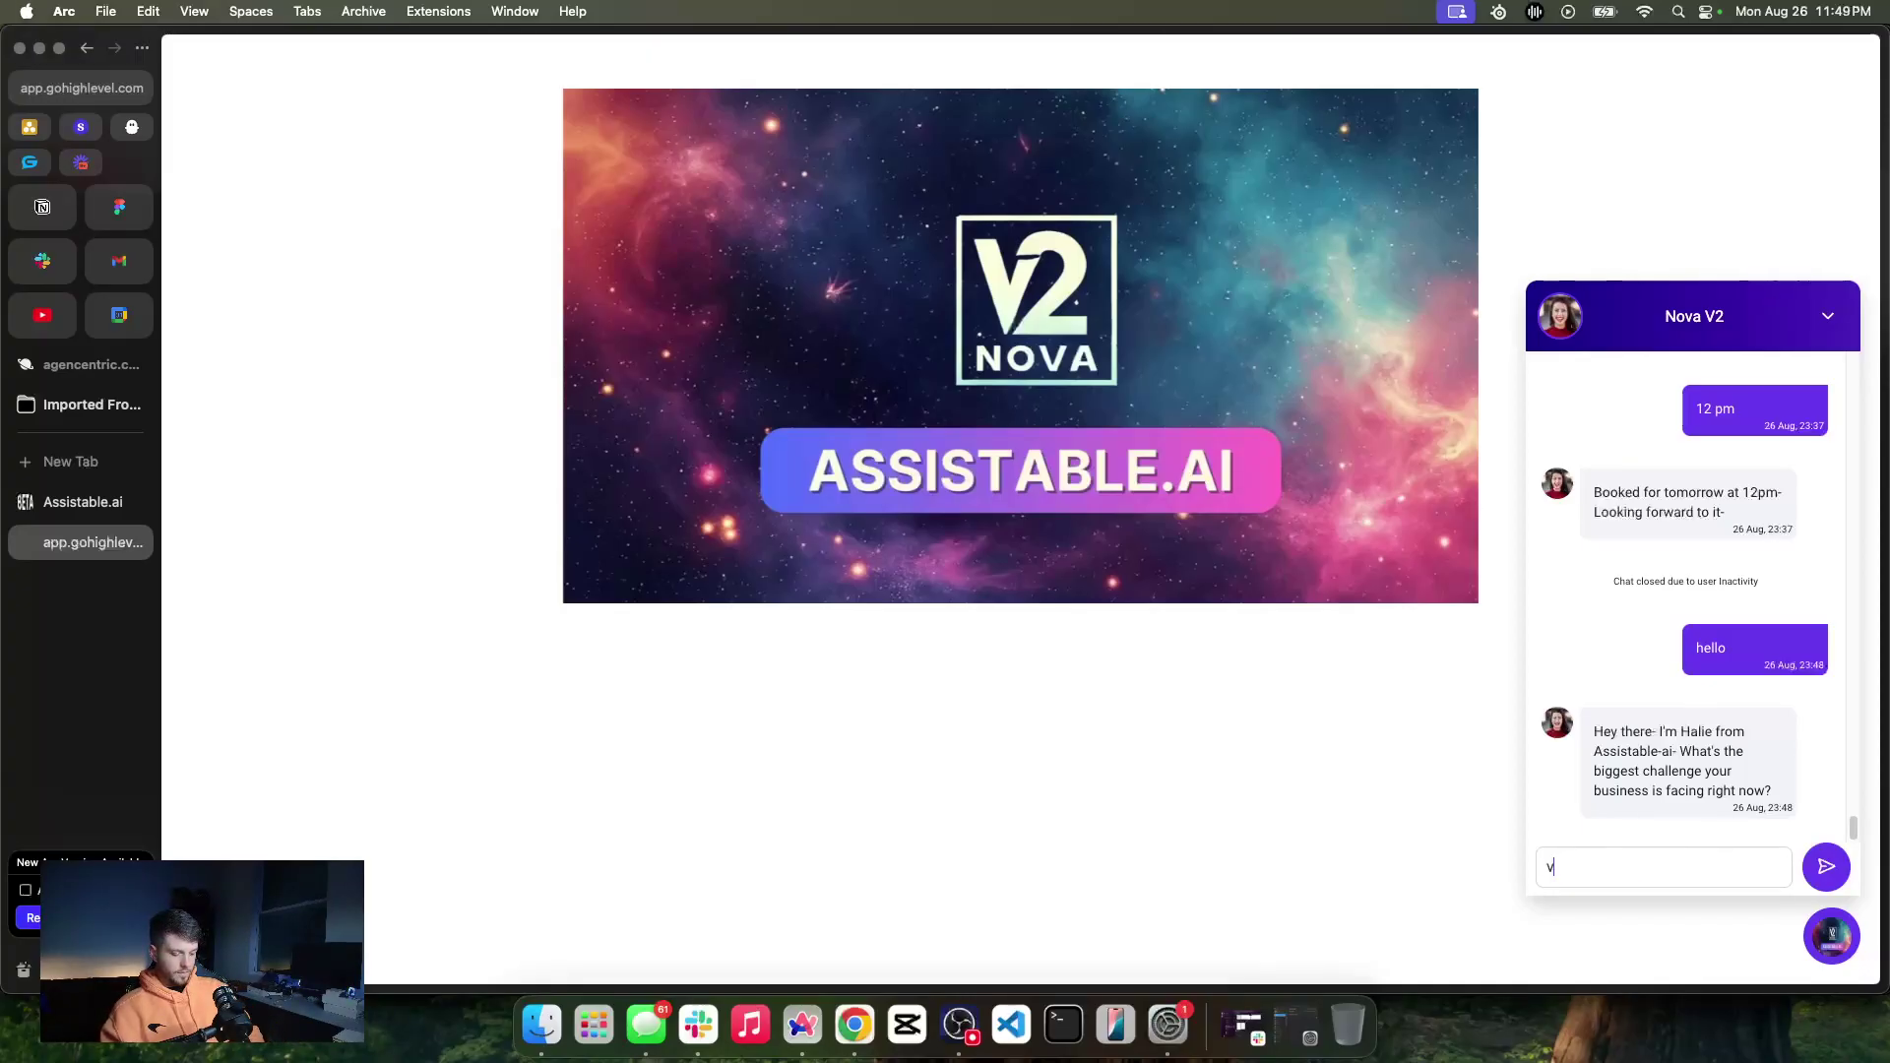
pyautogui.write('oluvolume - we cant handle it')
pyautogui.press('Return')
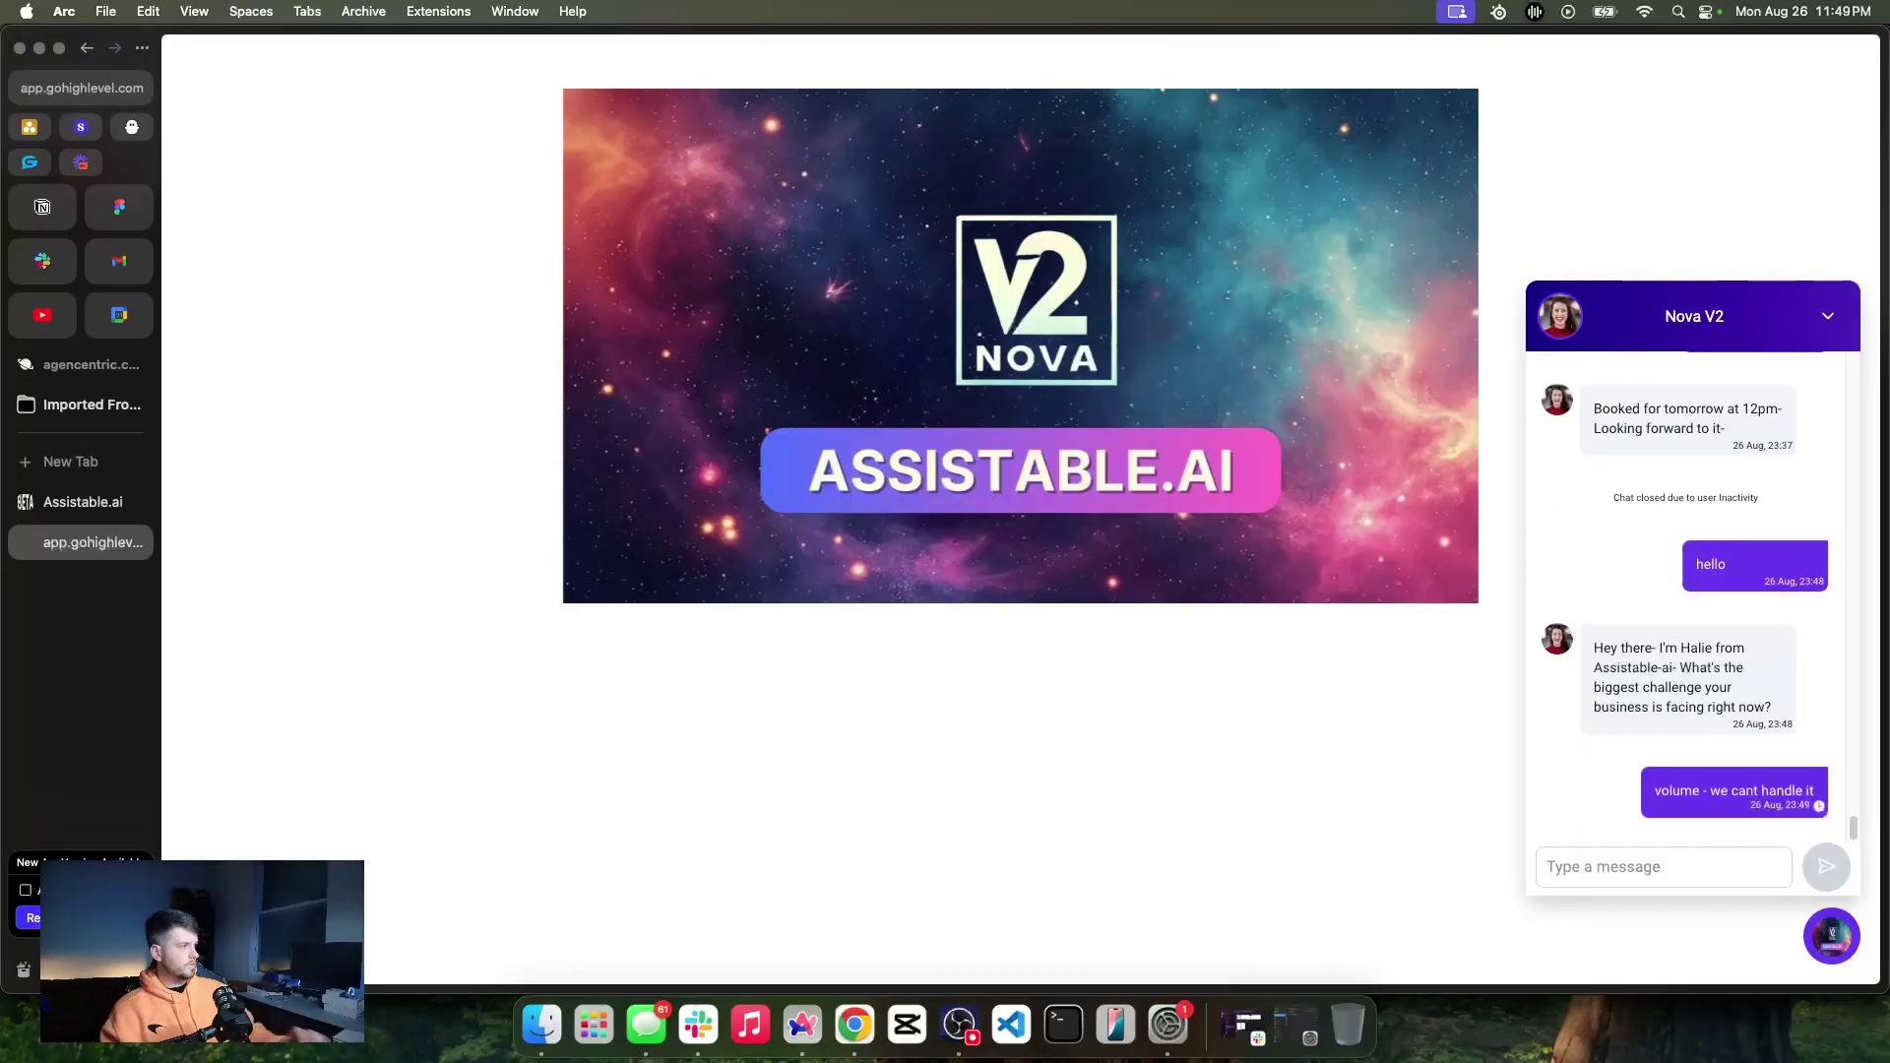
pyautogui.click(83, 502)
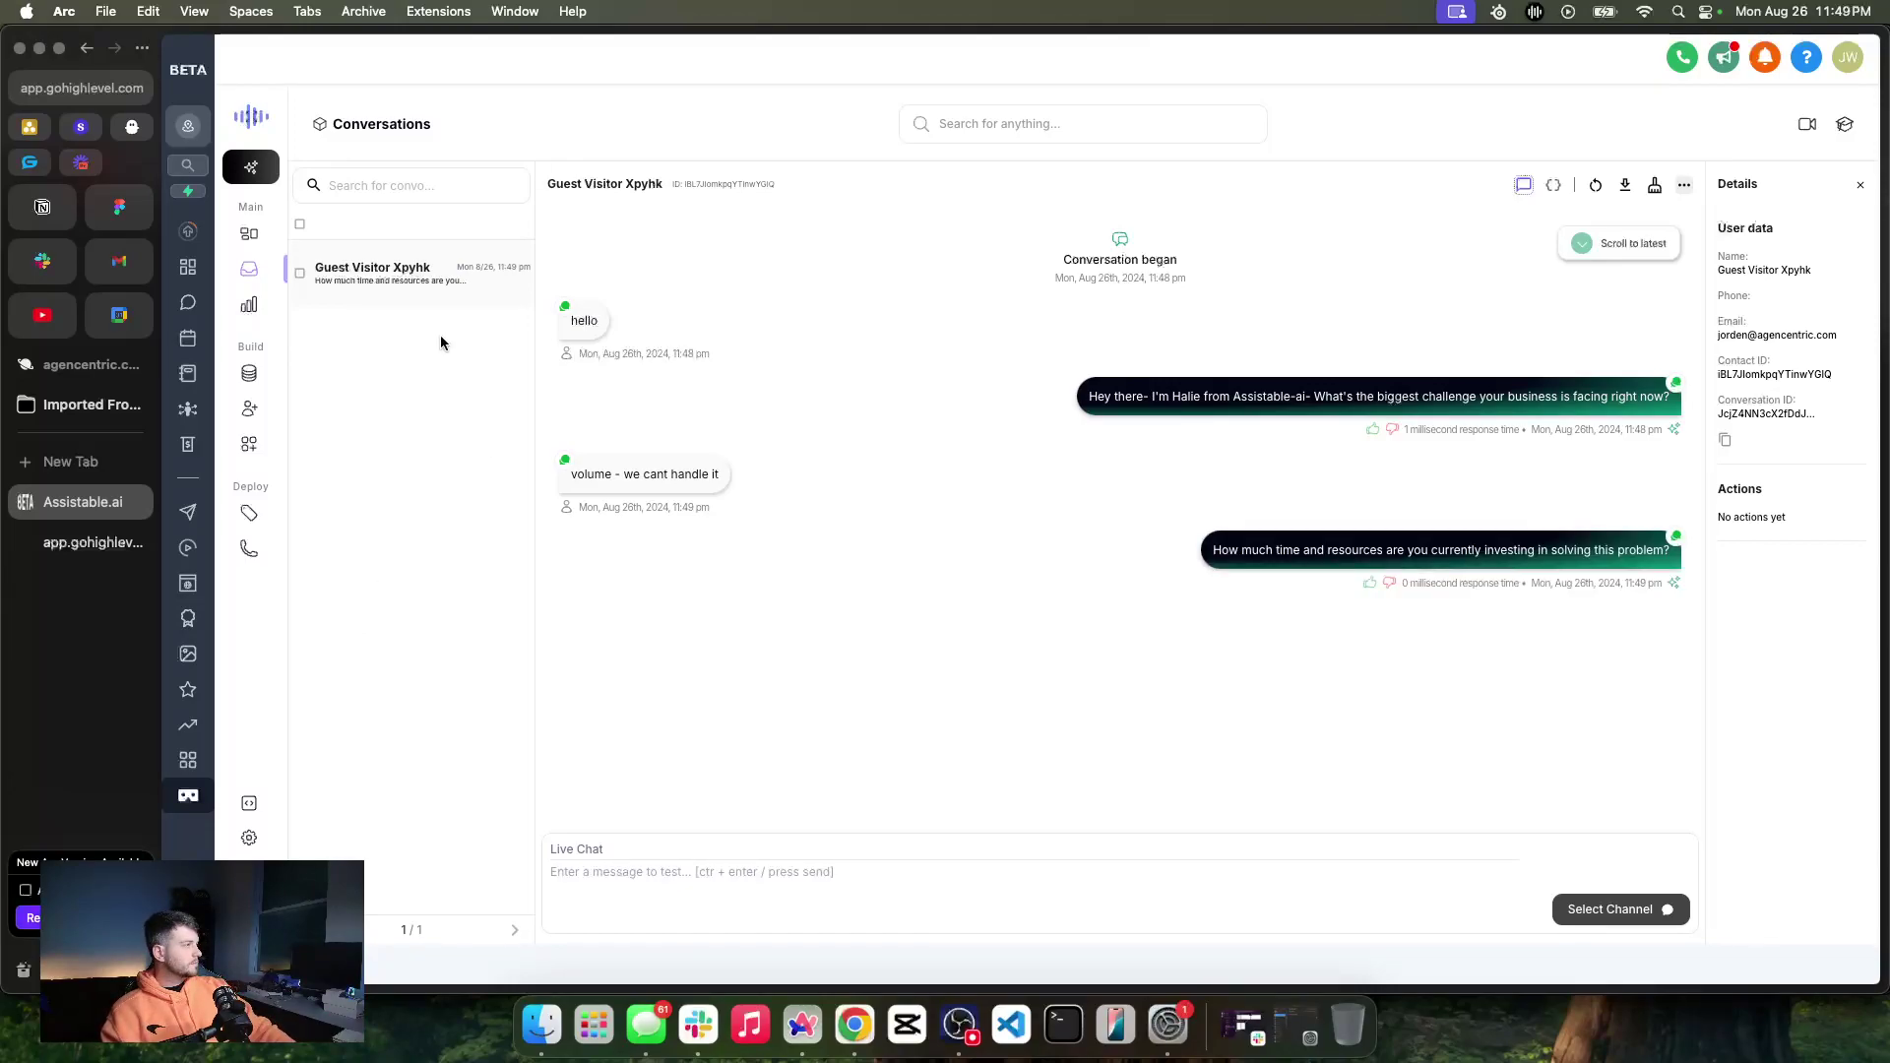
# Answer 'all of my time and every resource I have' and check Halie's side
pyautogui.click(92, 543)
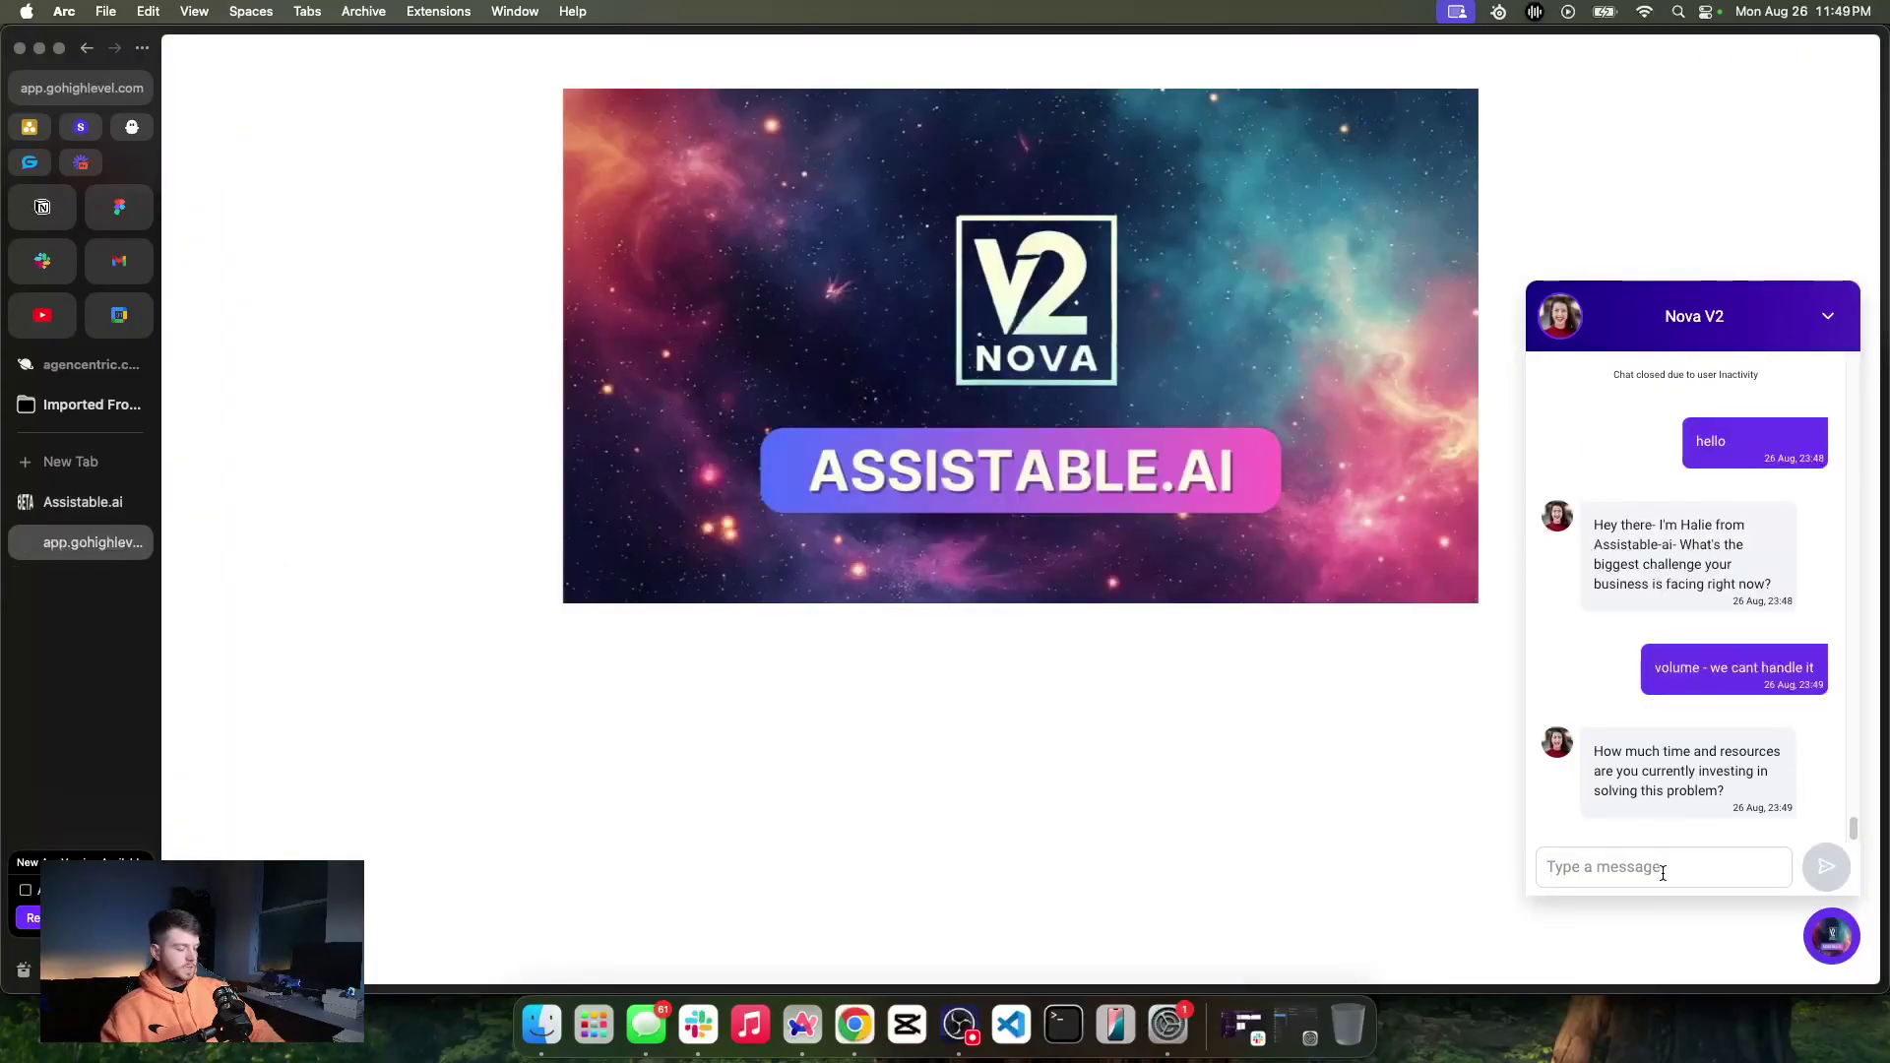
pyautogui.write('a')
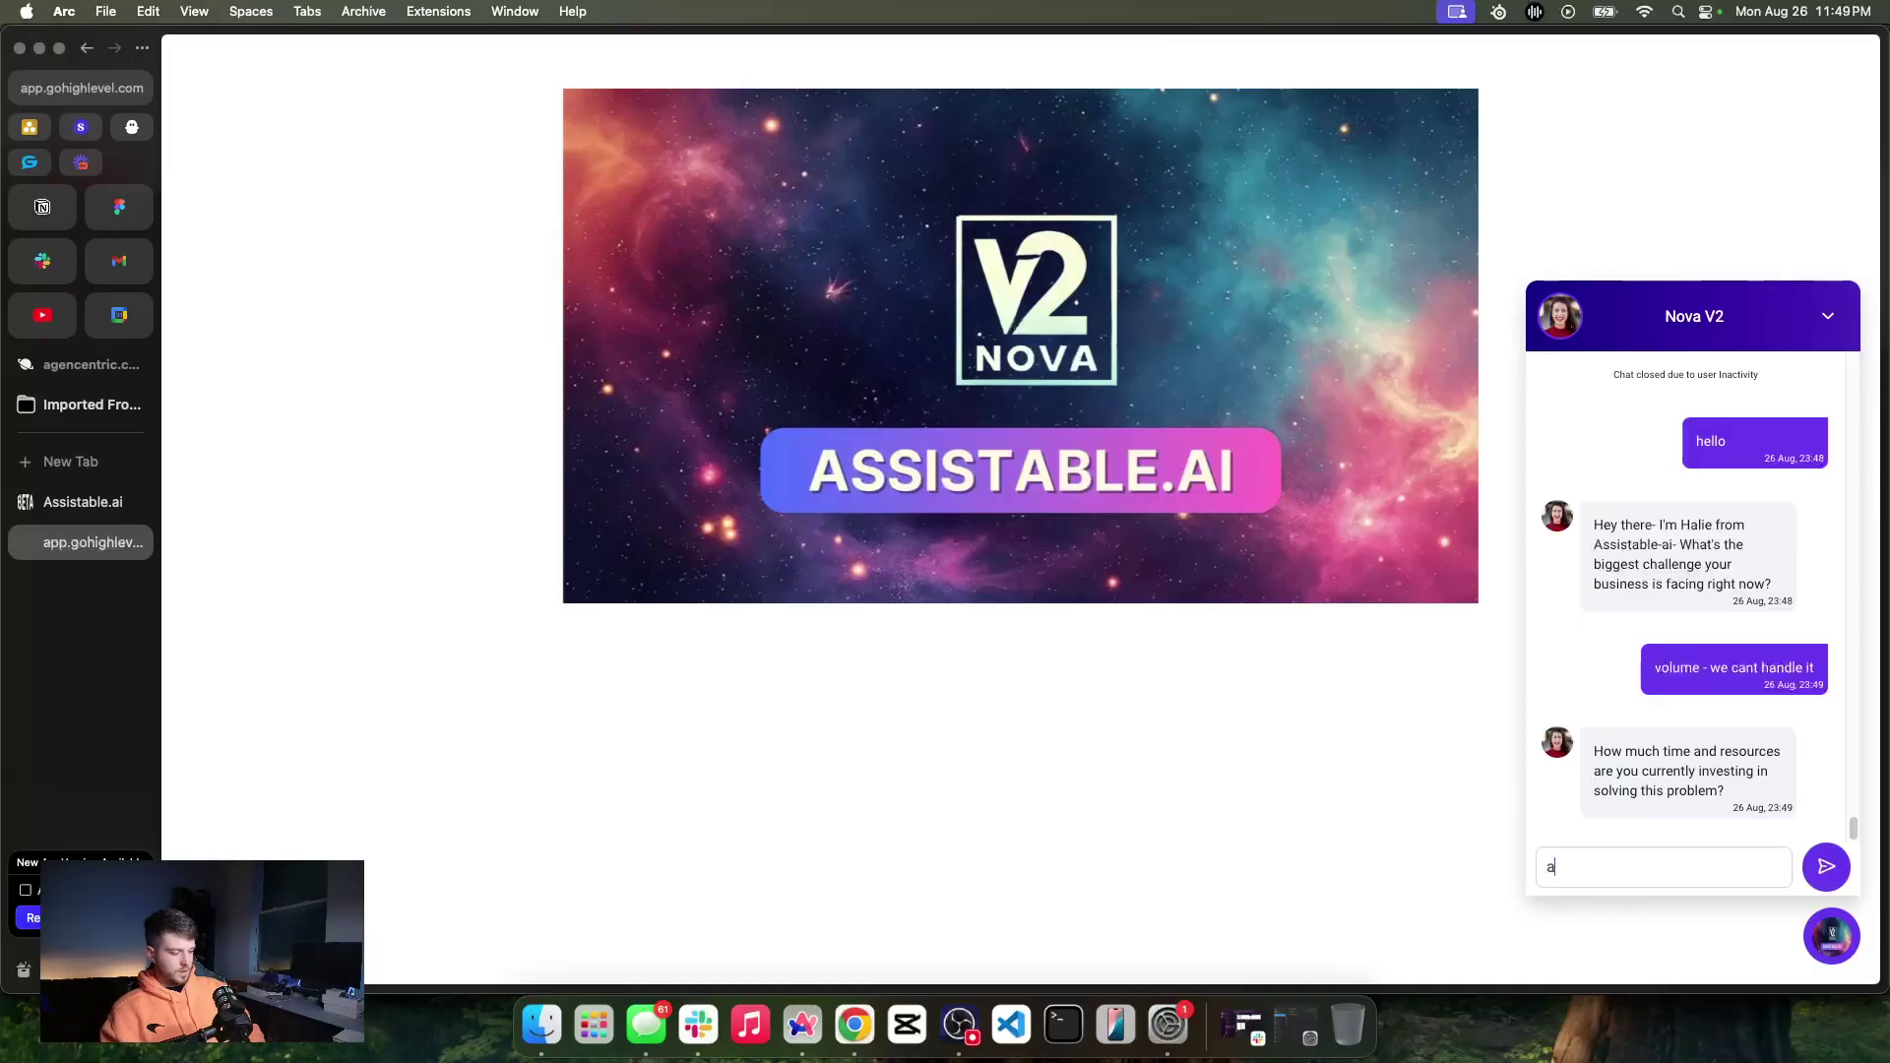
pyautogui.write('ll of my time and')
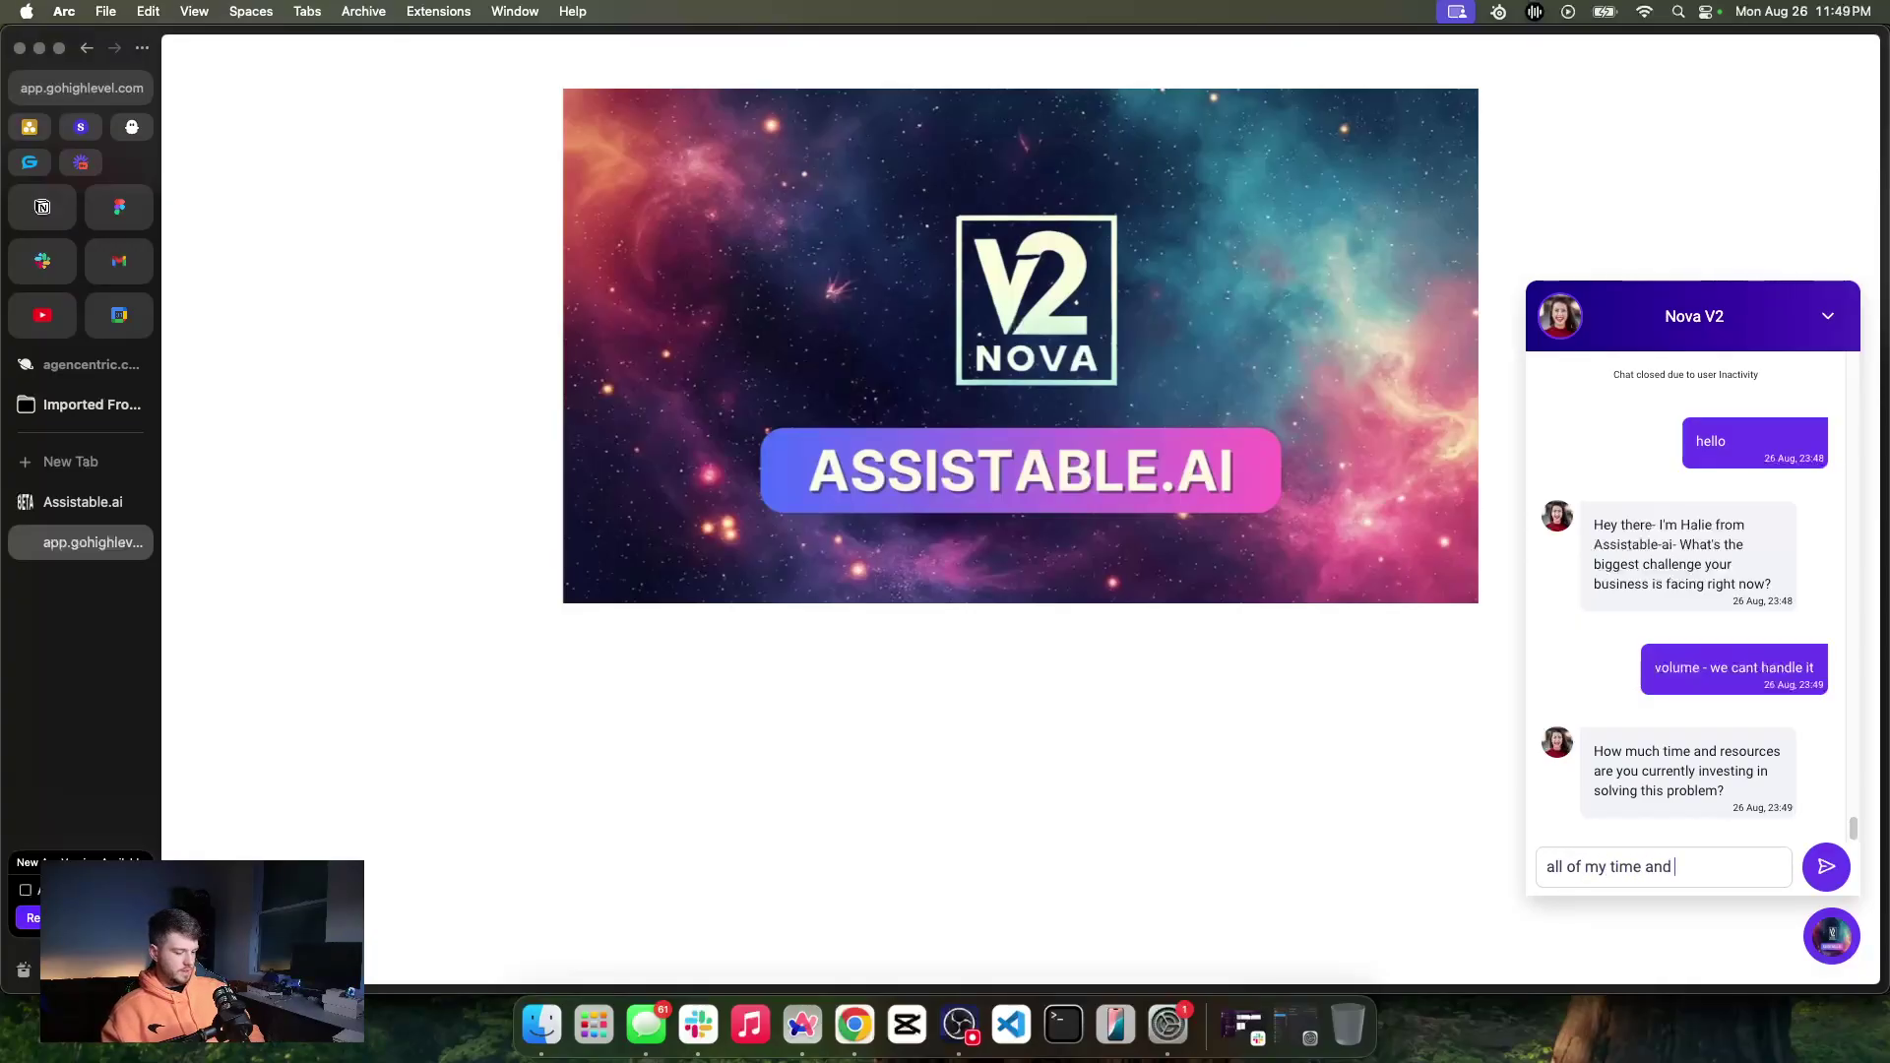
pyautogui.write(' every resource I have')
pyautogui.press('Return')
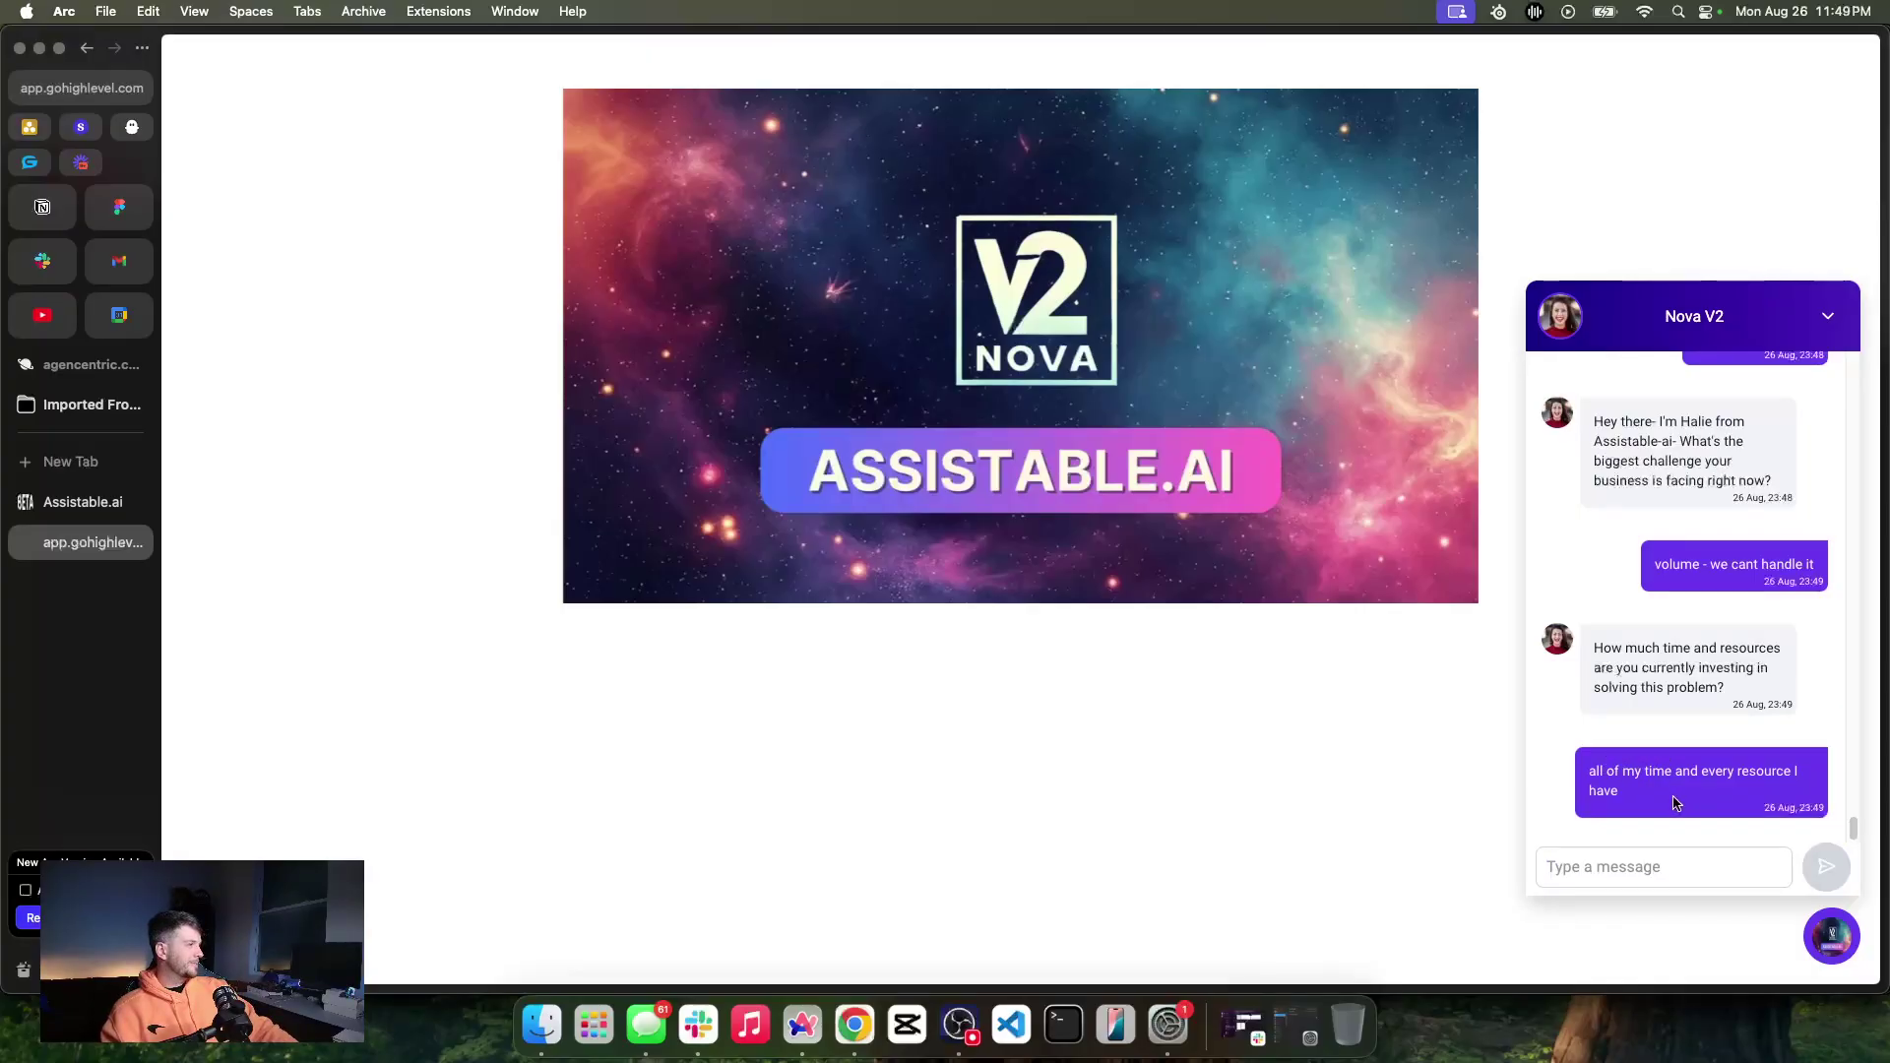
pyautogui.click(88, 503)
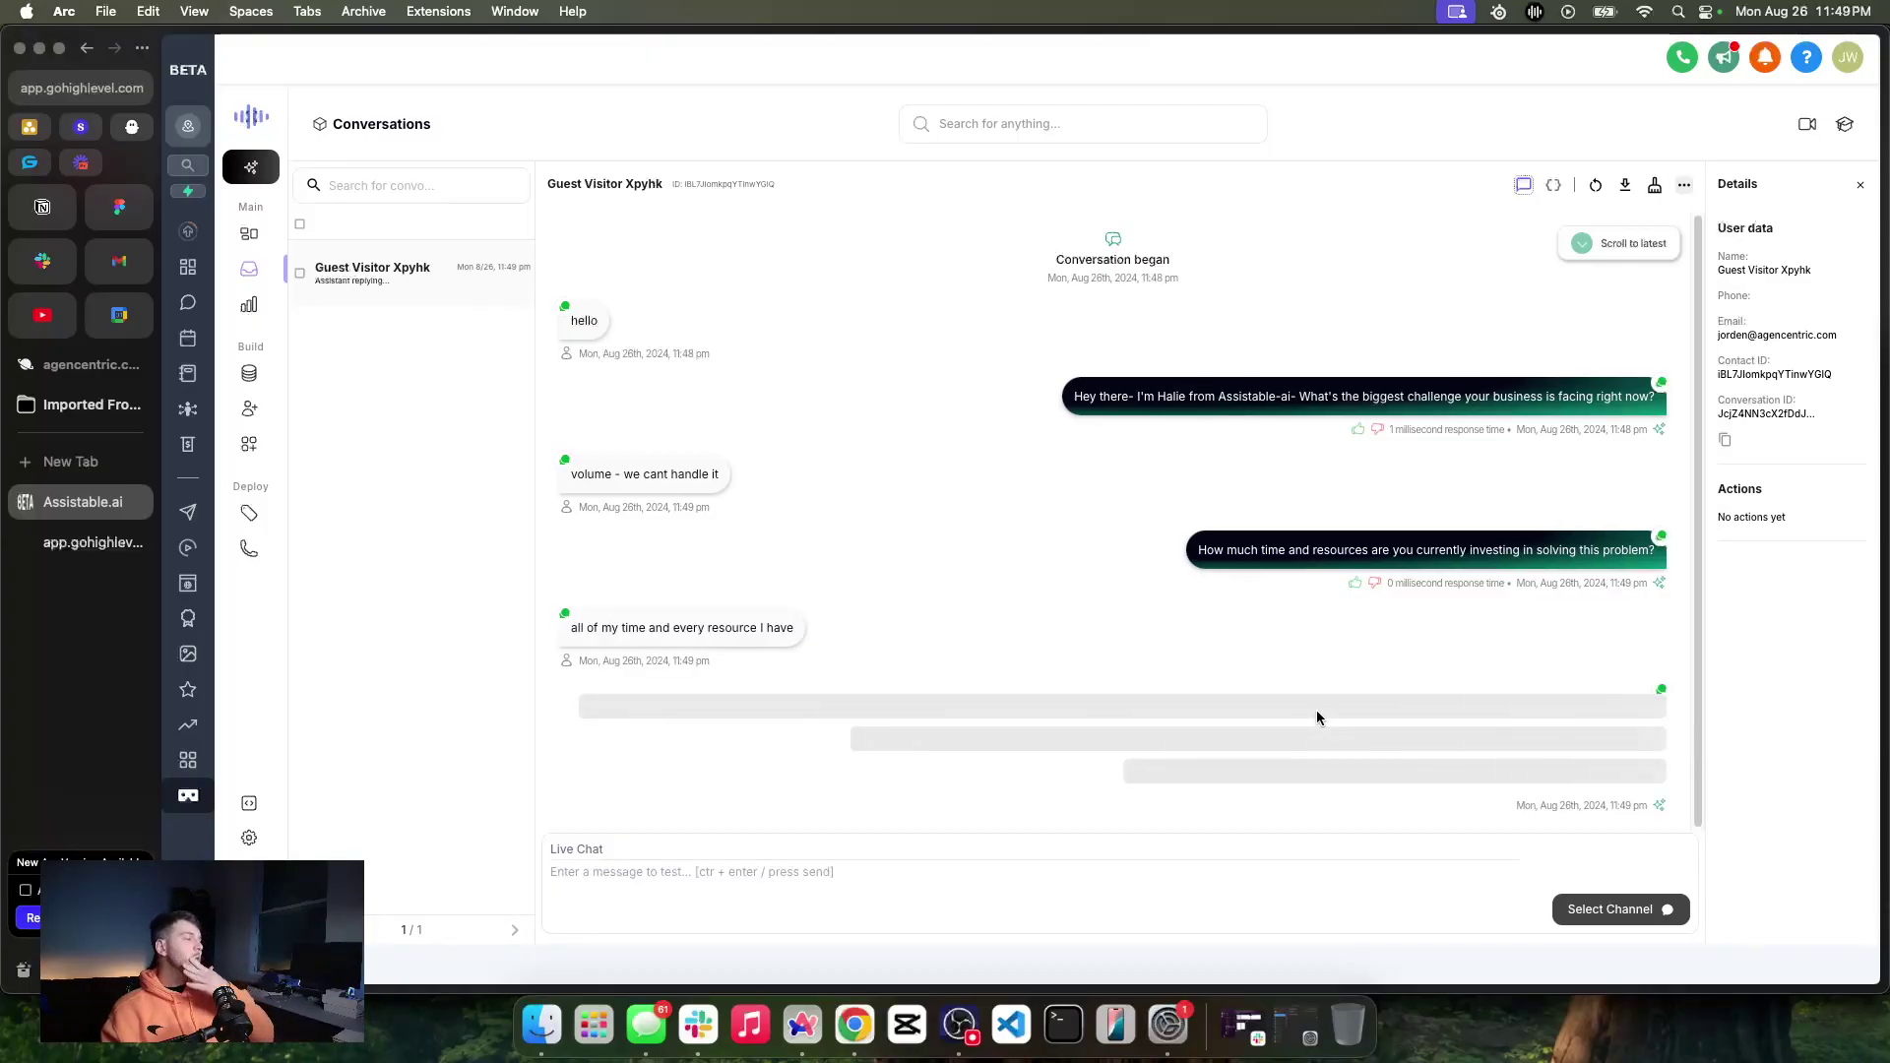
# Inspect the Embedding, Messaged added and Embed complete entries in the conversation's server logs
pyautogui.click(1554, 187)
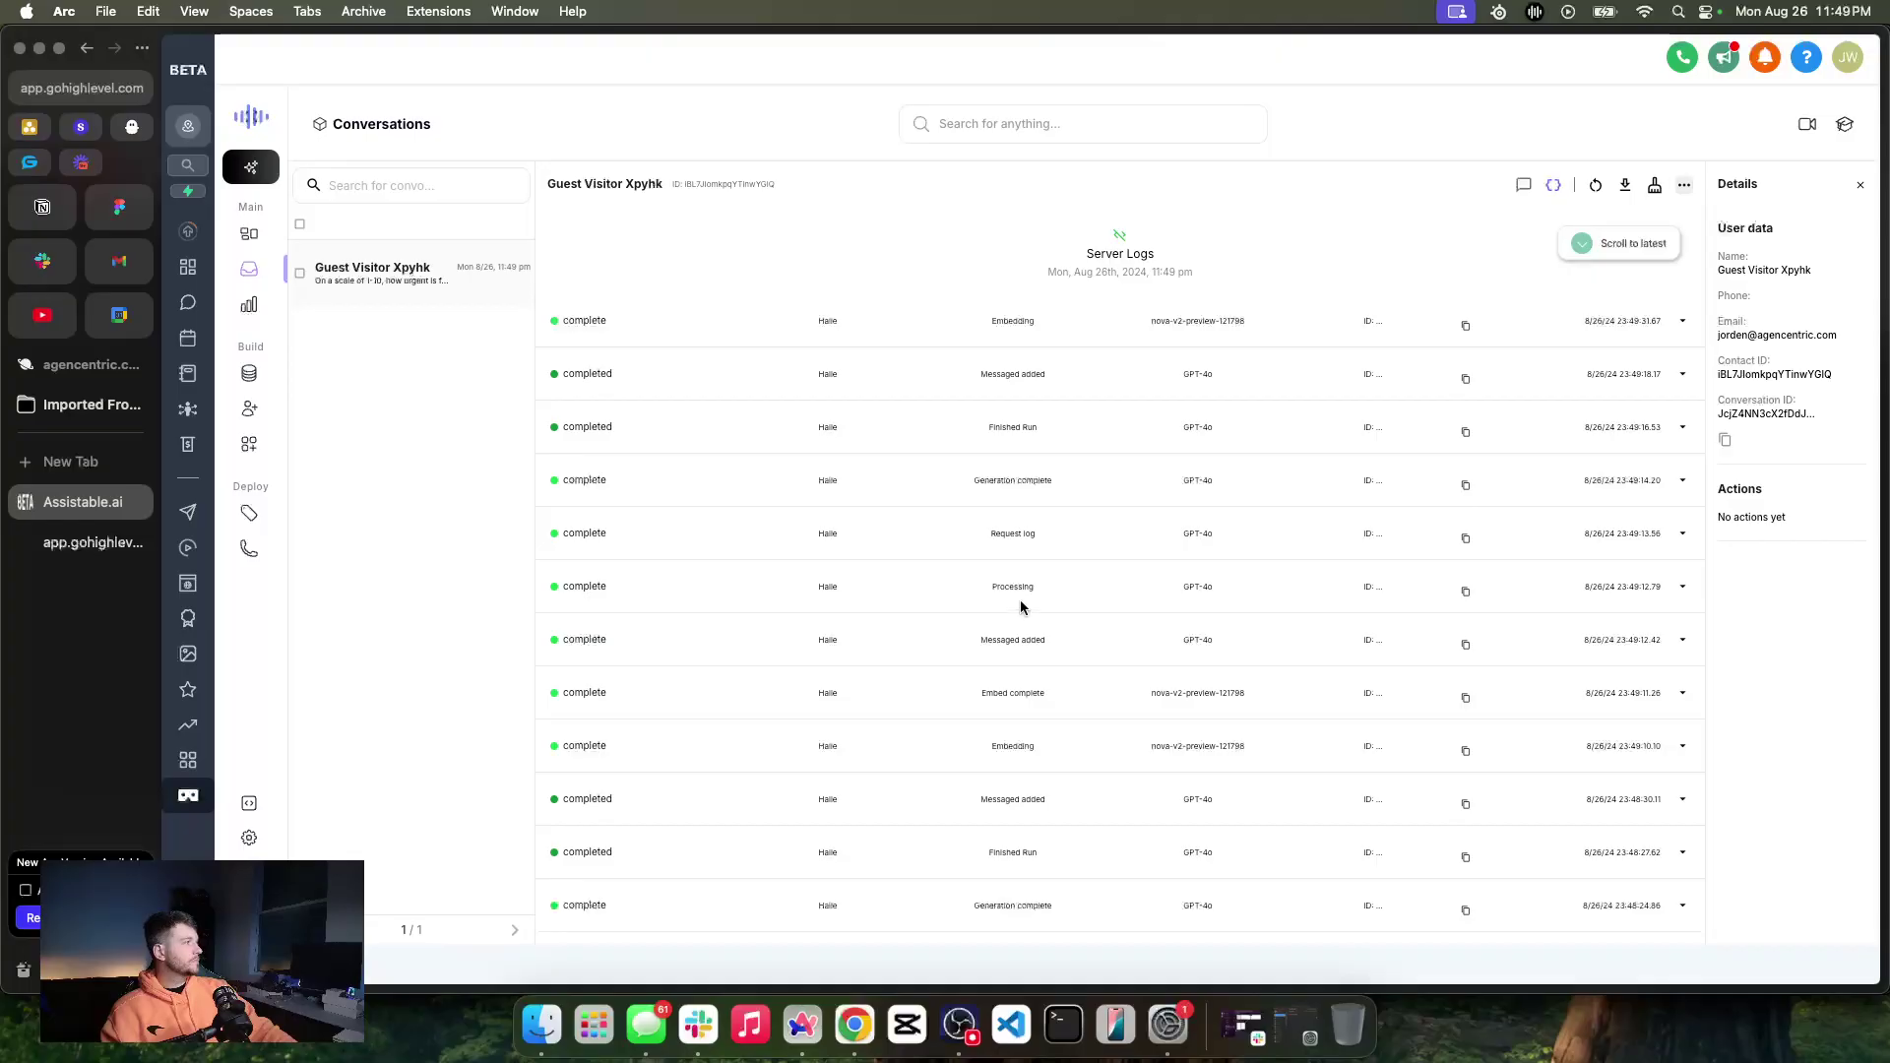
pyautogui.click(1682, 695)
pyautogui.click(1682, 697)
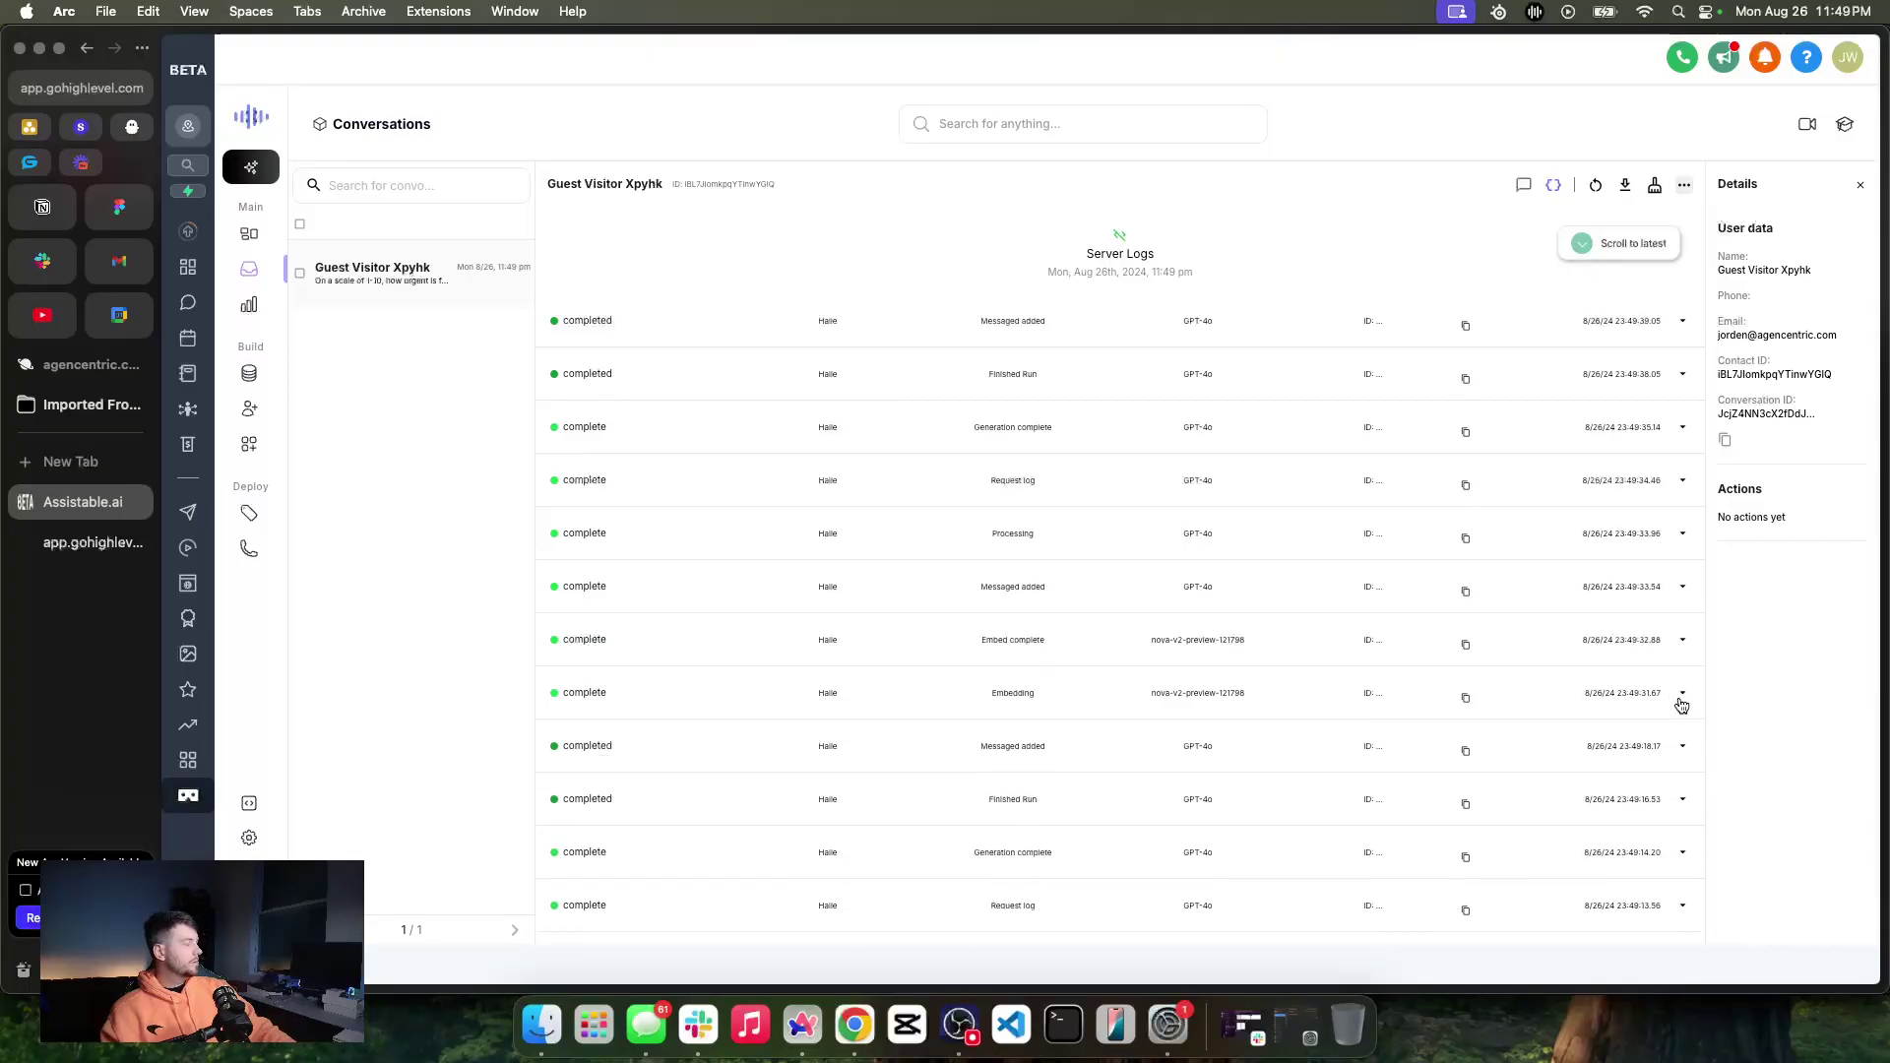
pyautogui.click(1682, 748)
pyautogui.scroll(-3, 1682, 748)
pyautogui.click(1683, 622)
pyautogui.click(1683, 569)
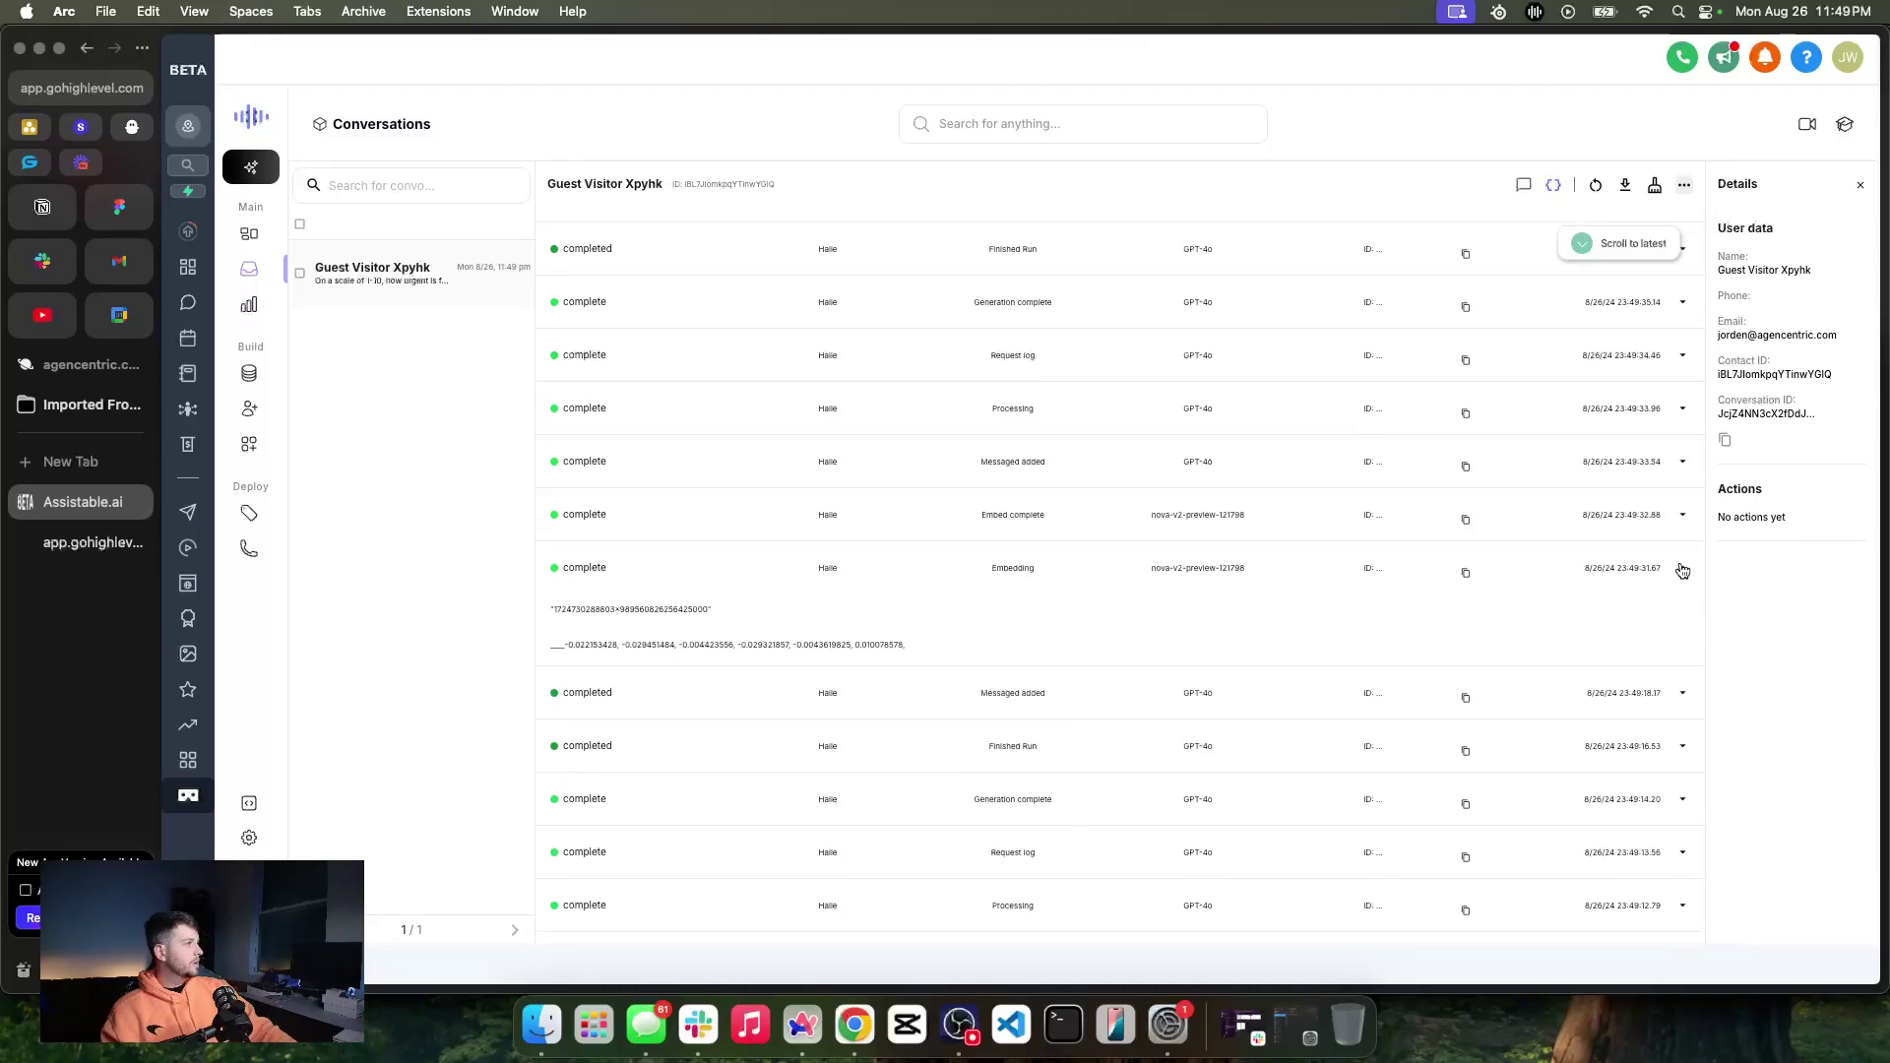
pyautogui.click(1683, 571)
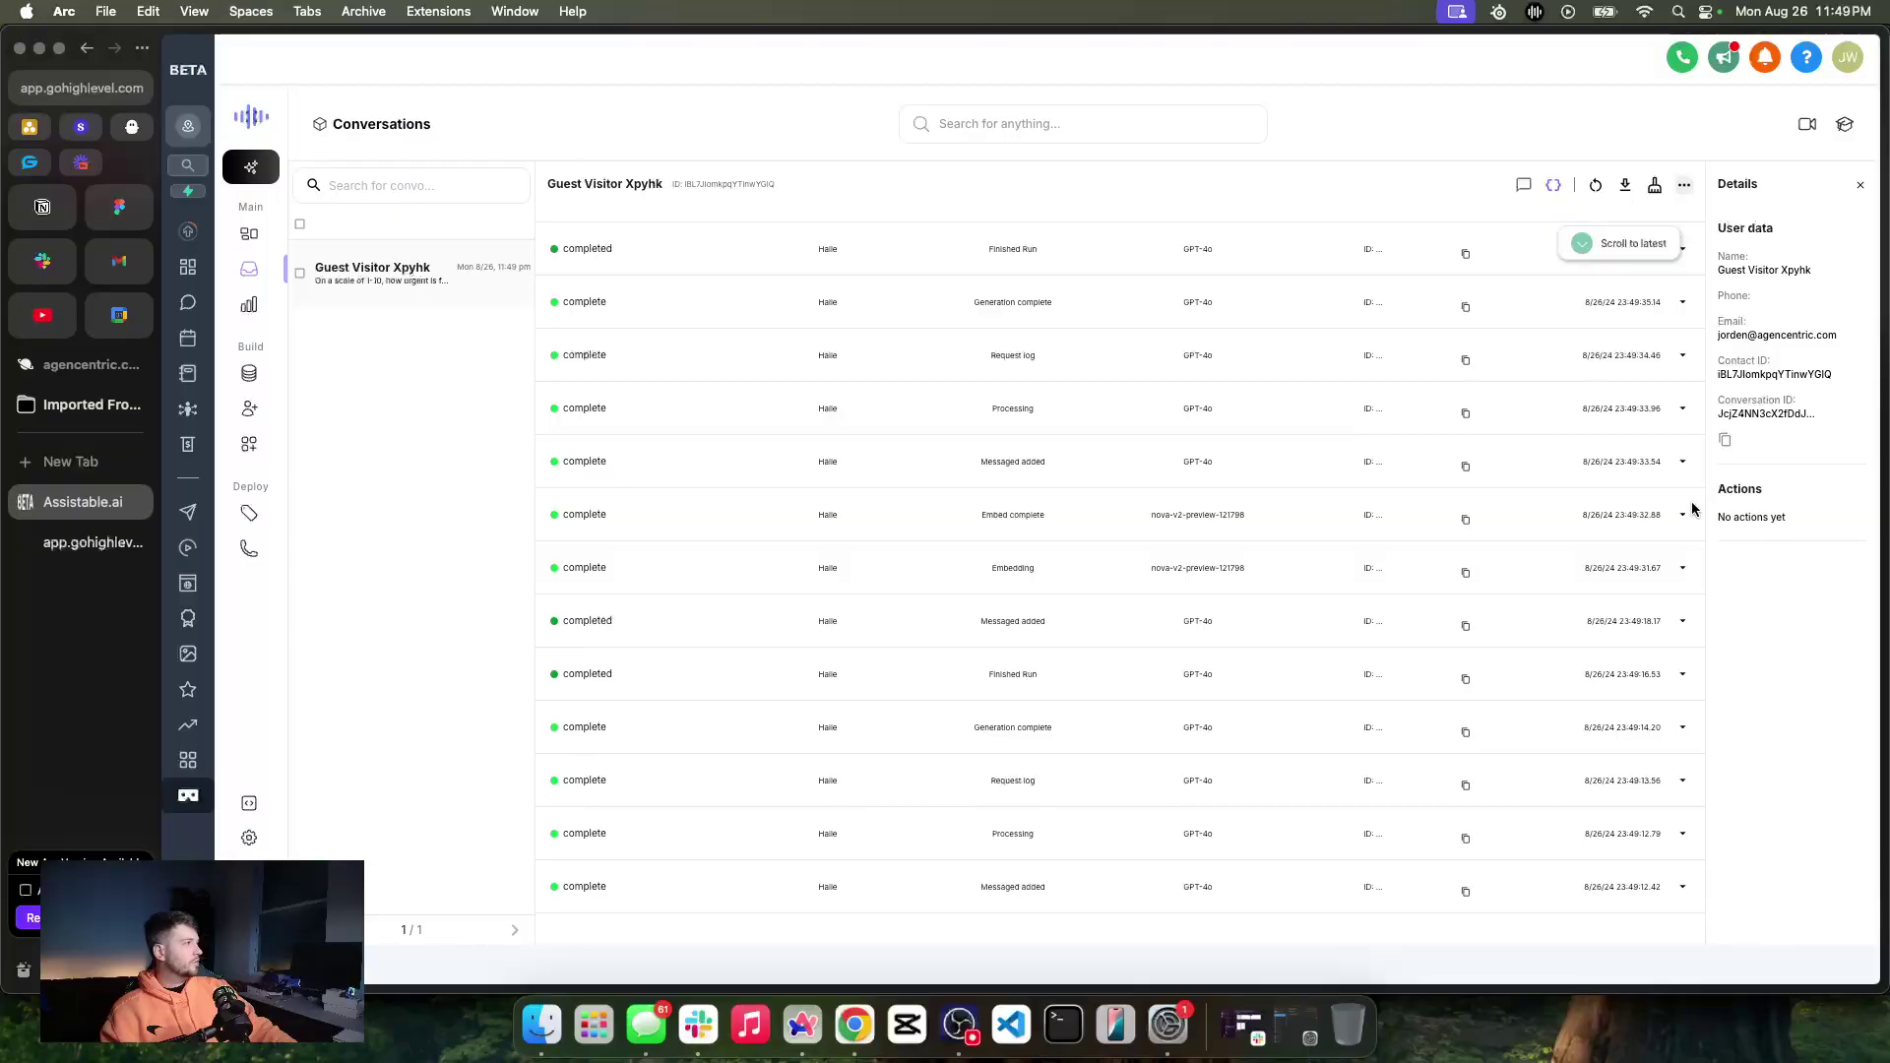
pyautogui.click(1683, 515)
pyautogui.click(1683, 515)
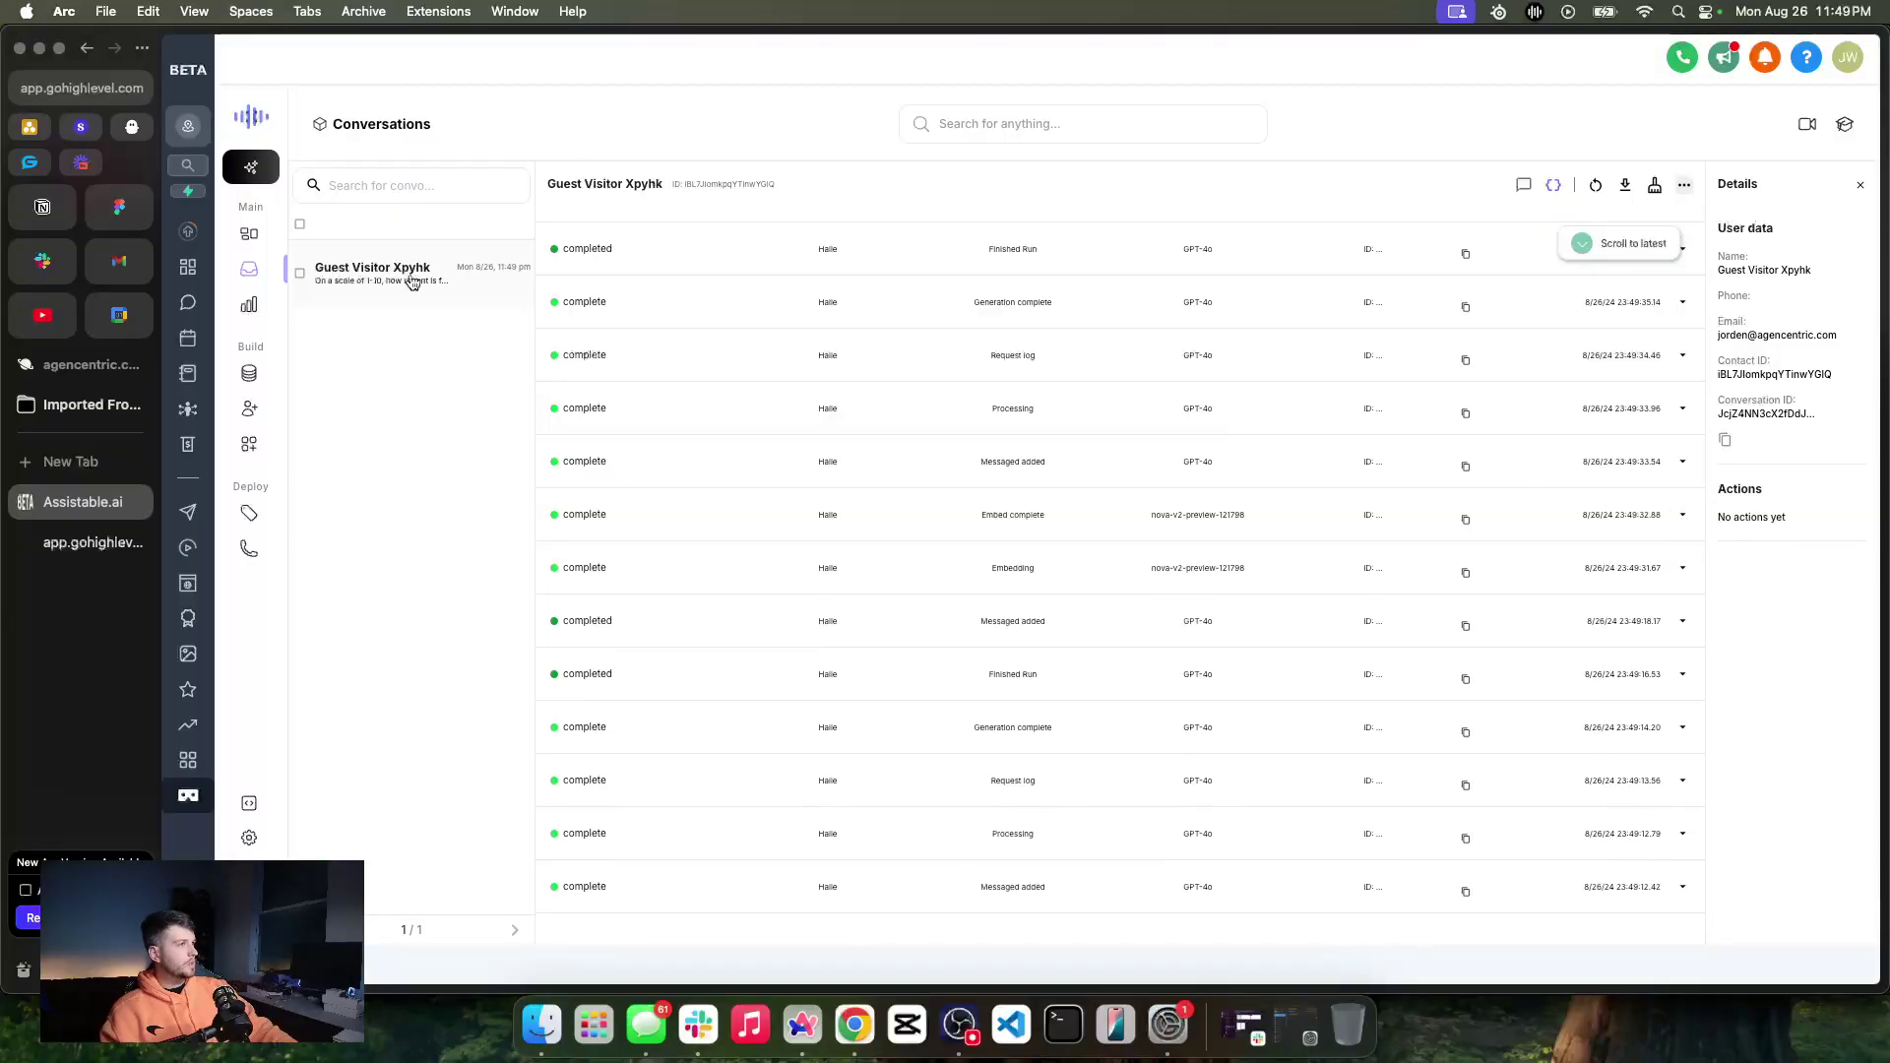
# Visit the Knowledge and Performance pages, then return to the guest chat's messages
pyautogui.click(250, 373)
pyautogui.click(249, 305)
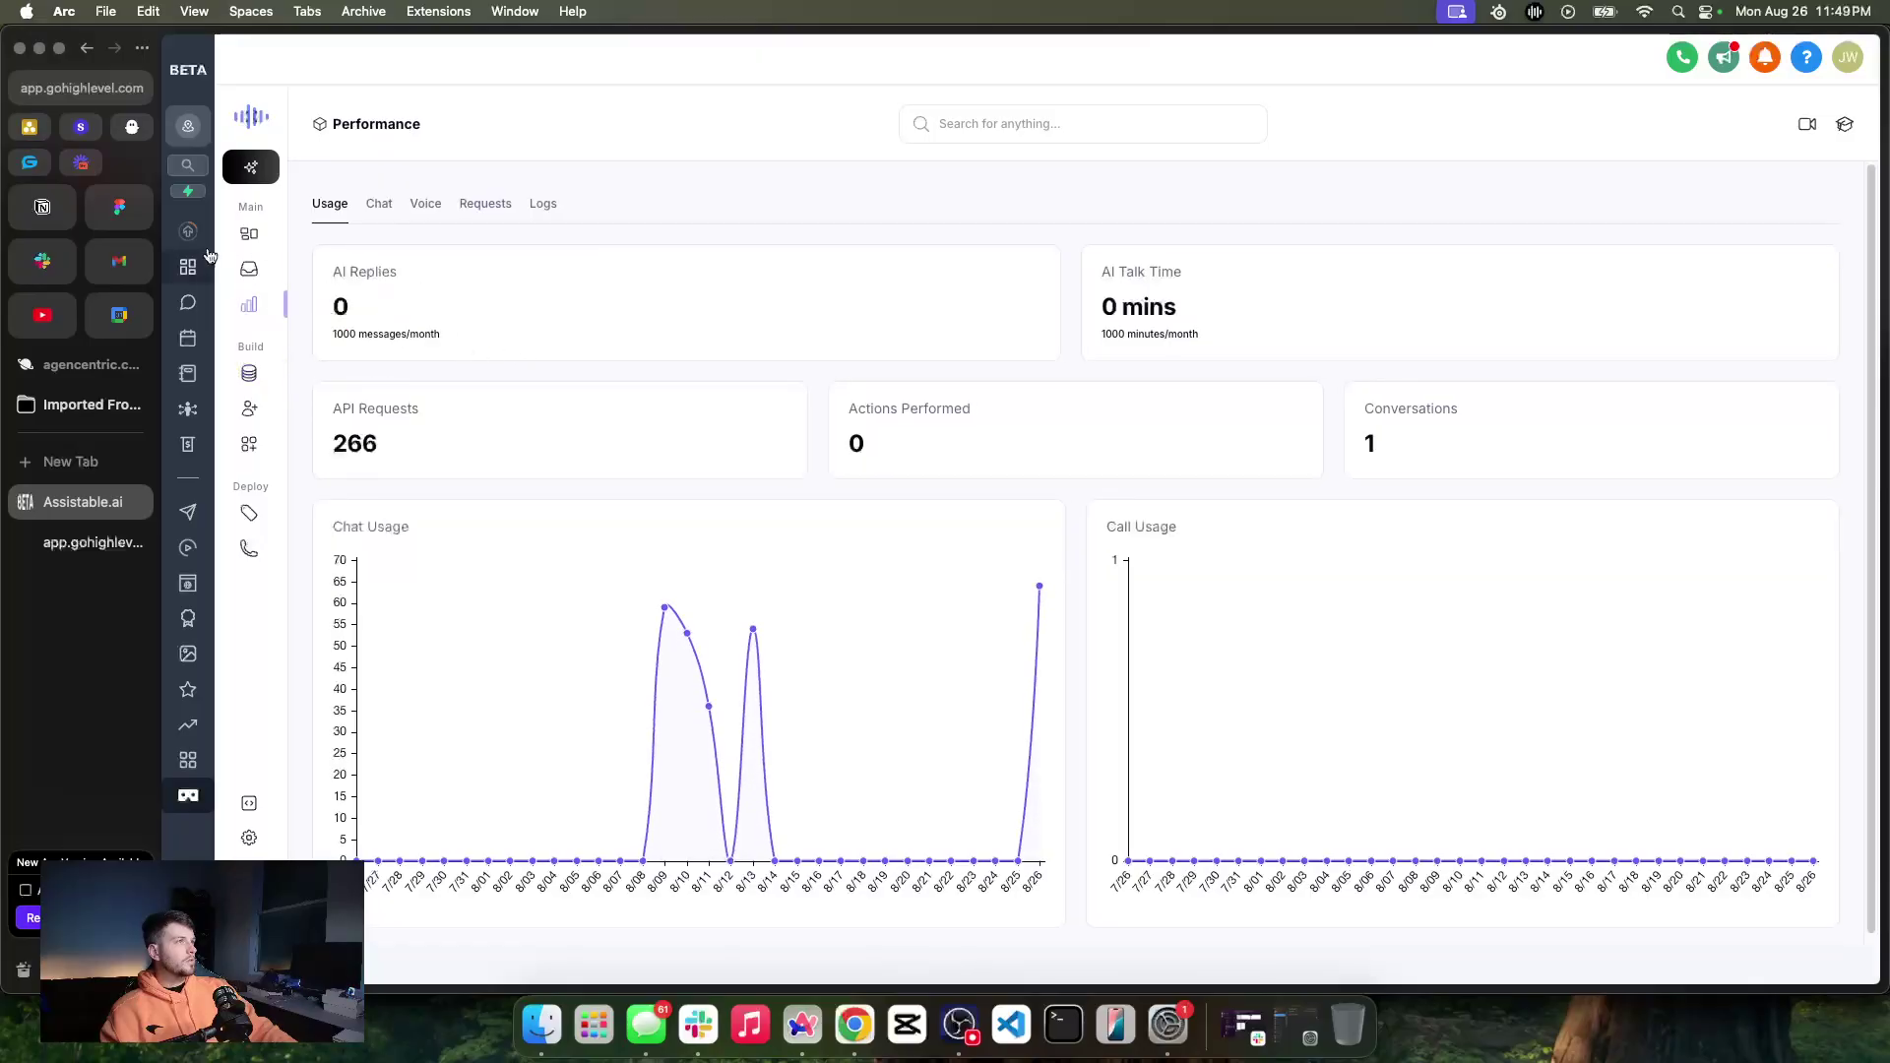
pyautogui.click(249, 269)
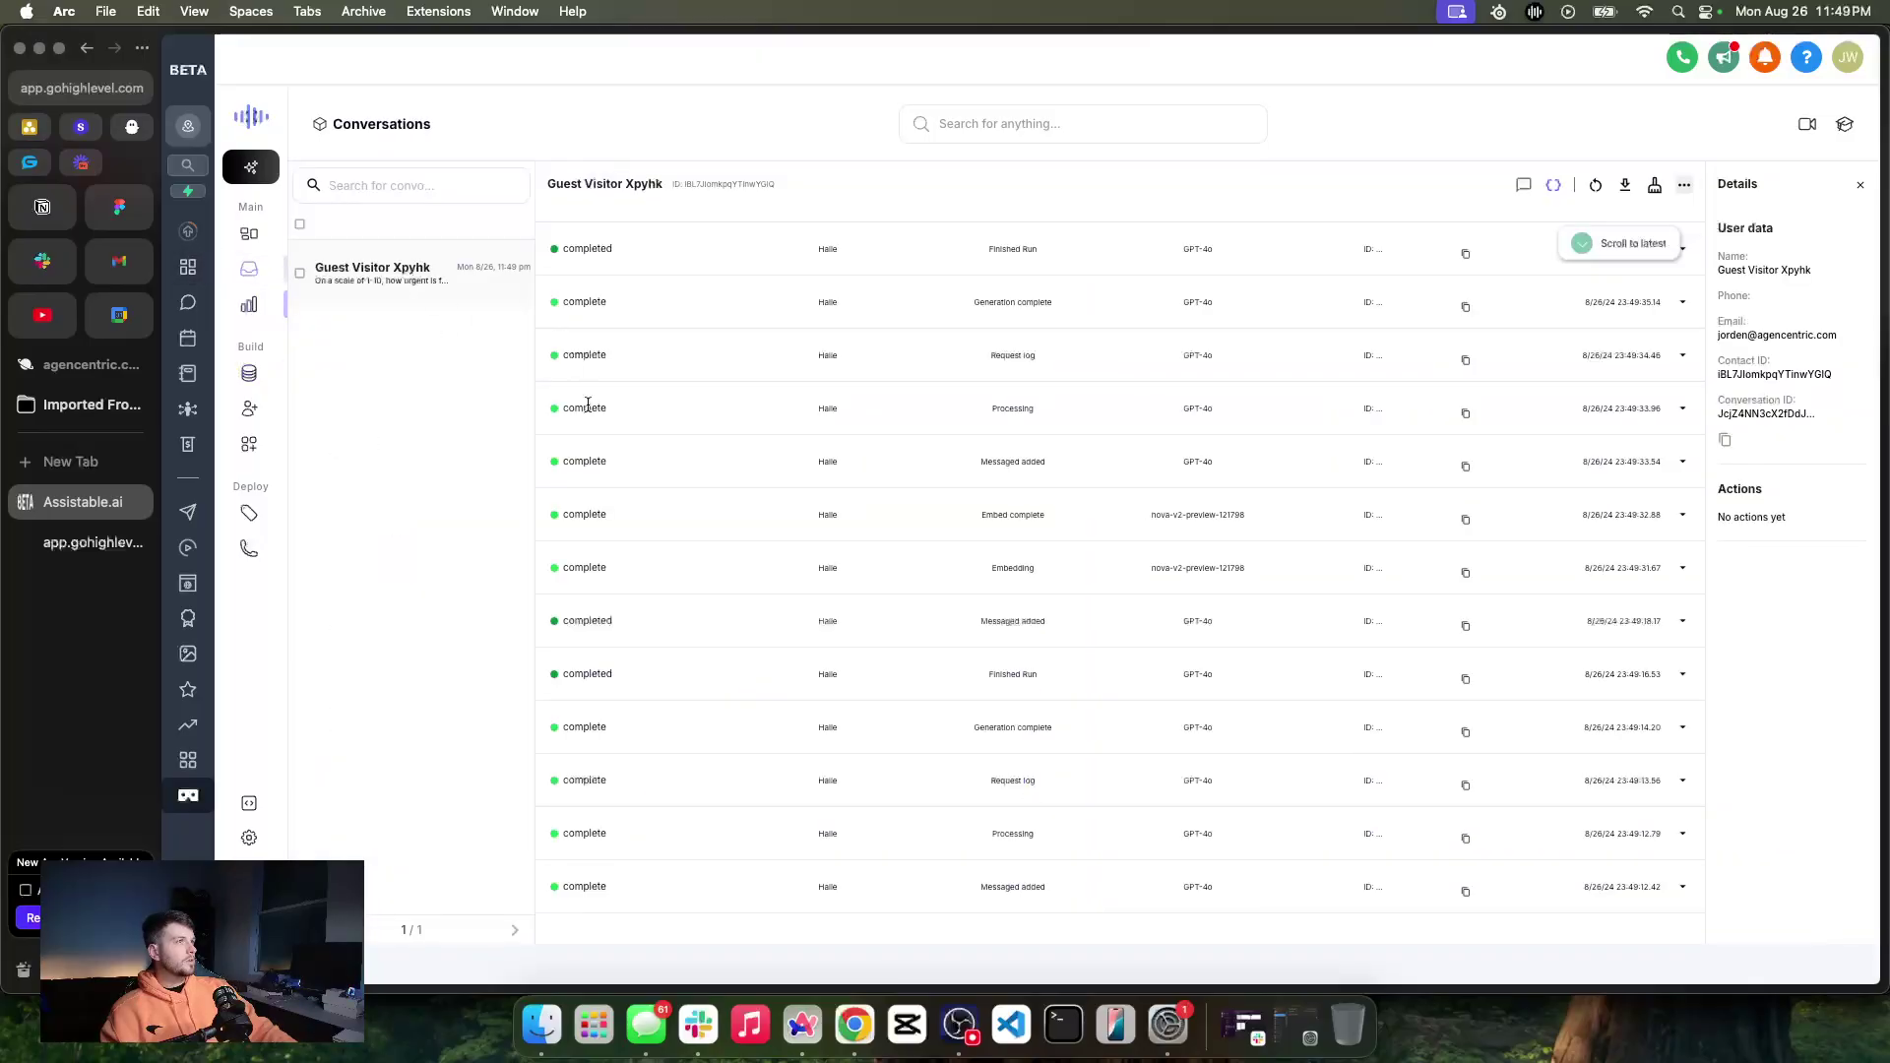
pyautogui.click(1524, 185)
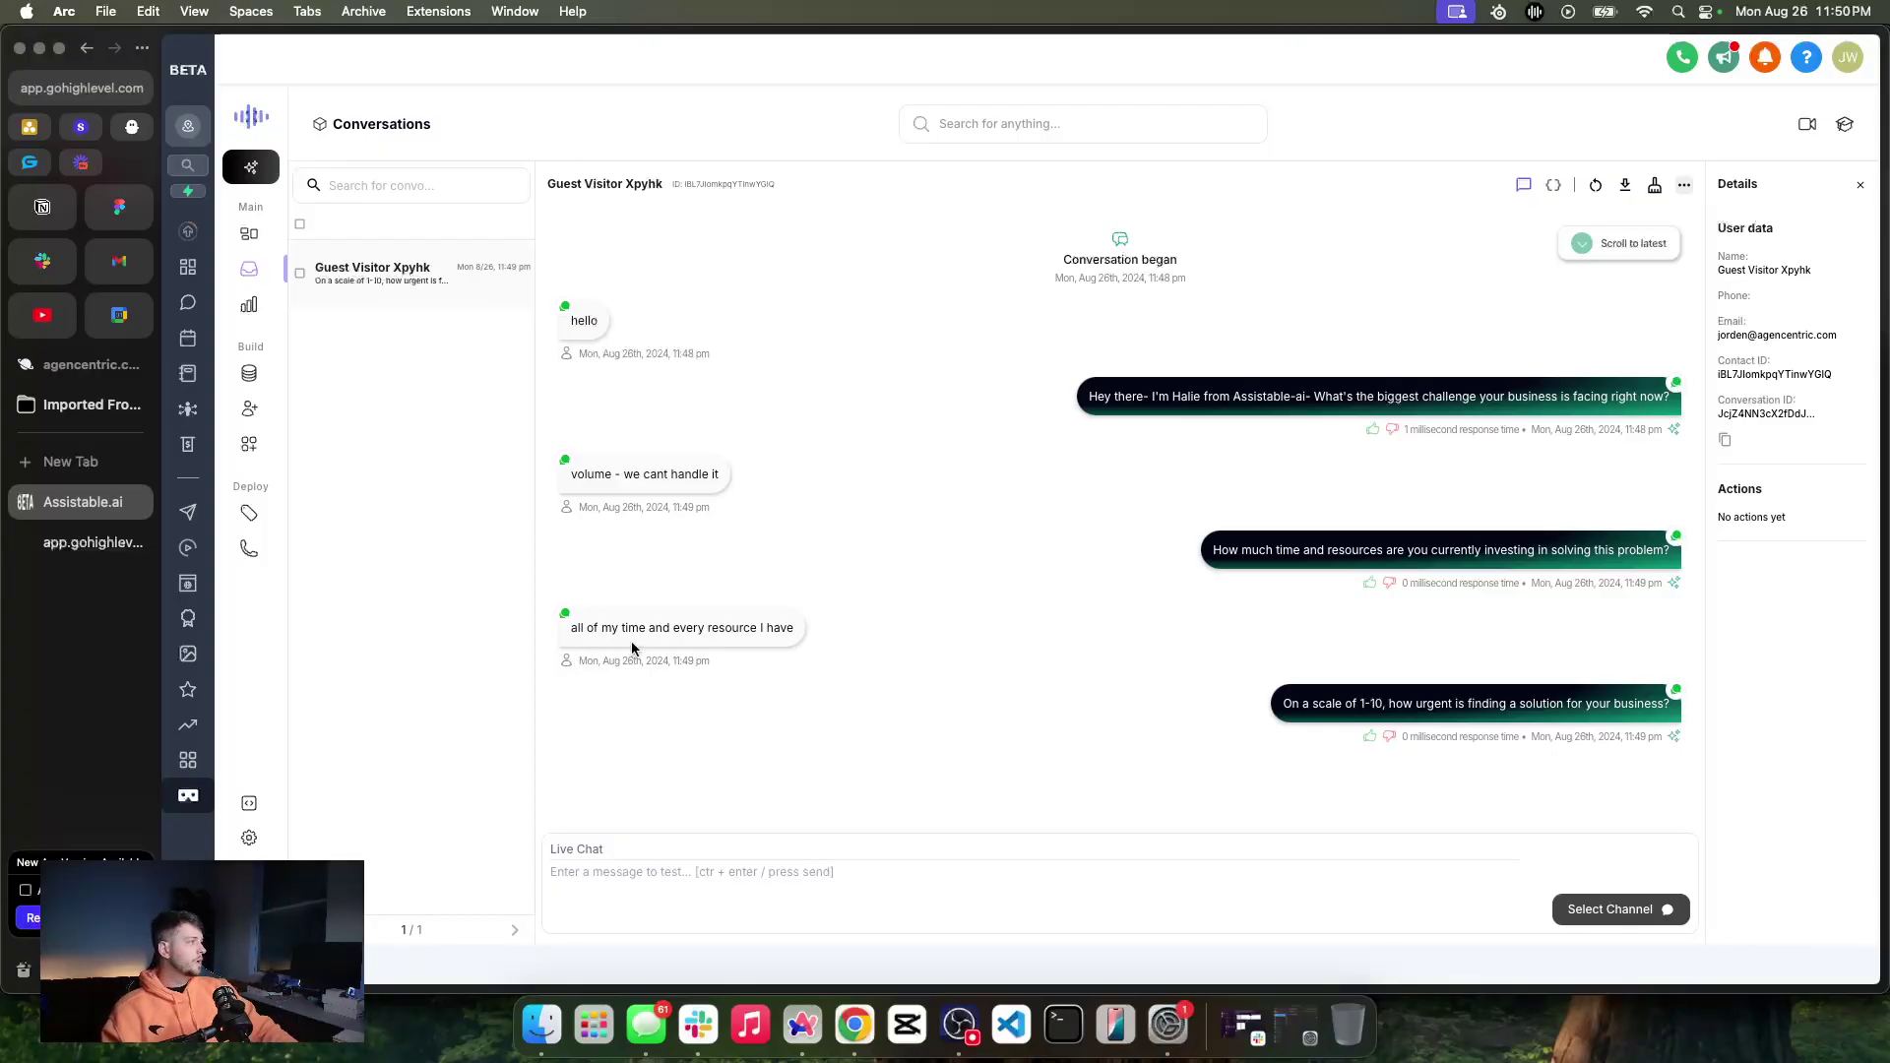
# Send 'pretty urgent' and 'if we dont, bad thing happen' in the live chat
pyautogui.moveTo(1527, 736); pyautogui.dragTo(1243, 761)
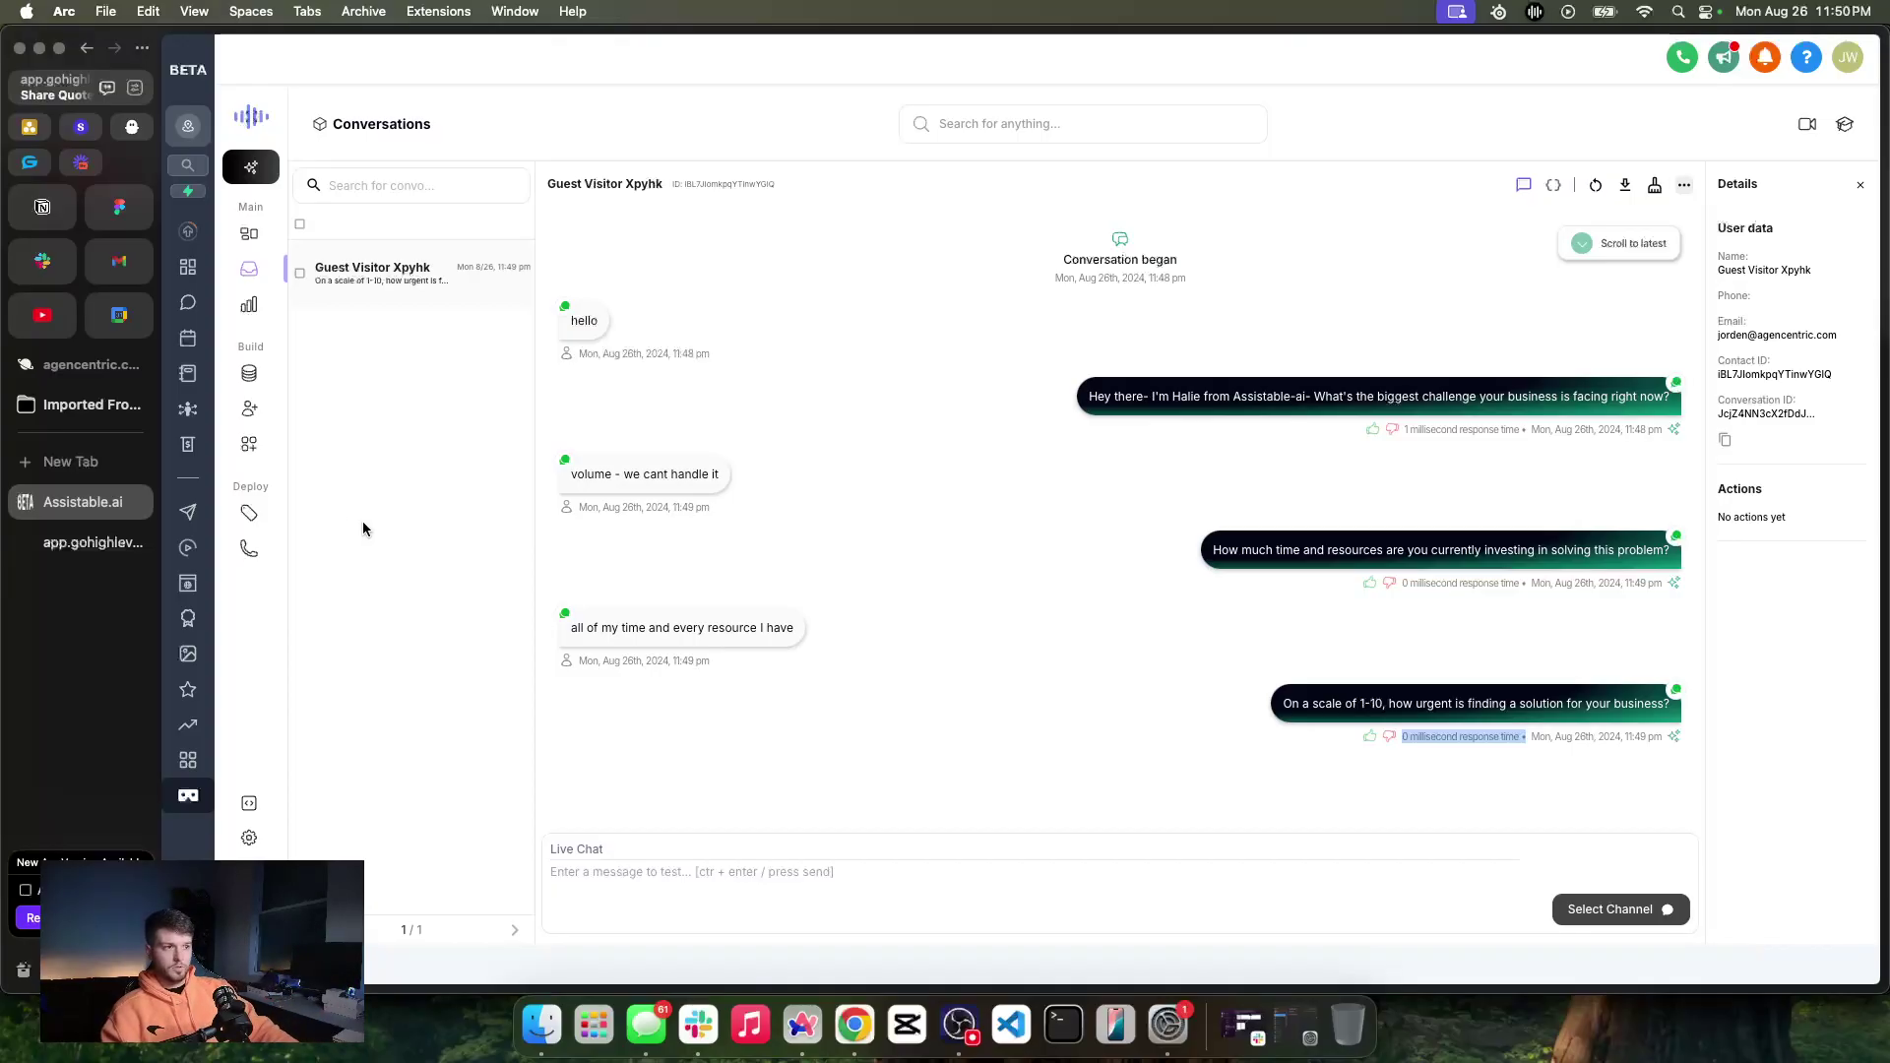
pyautogui.click(93, 543)
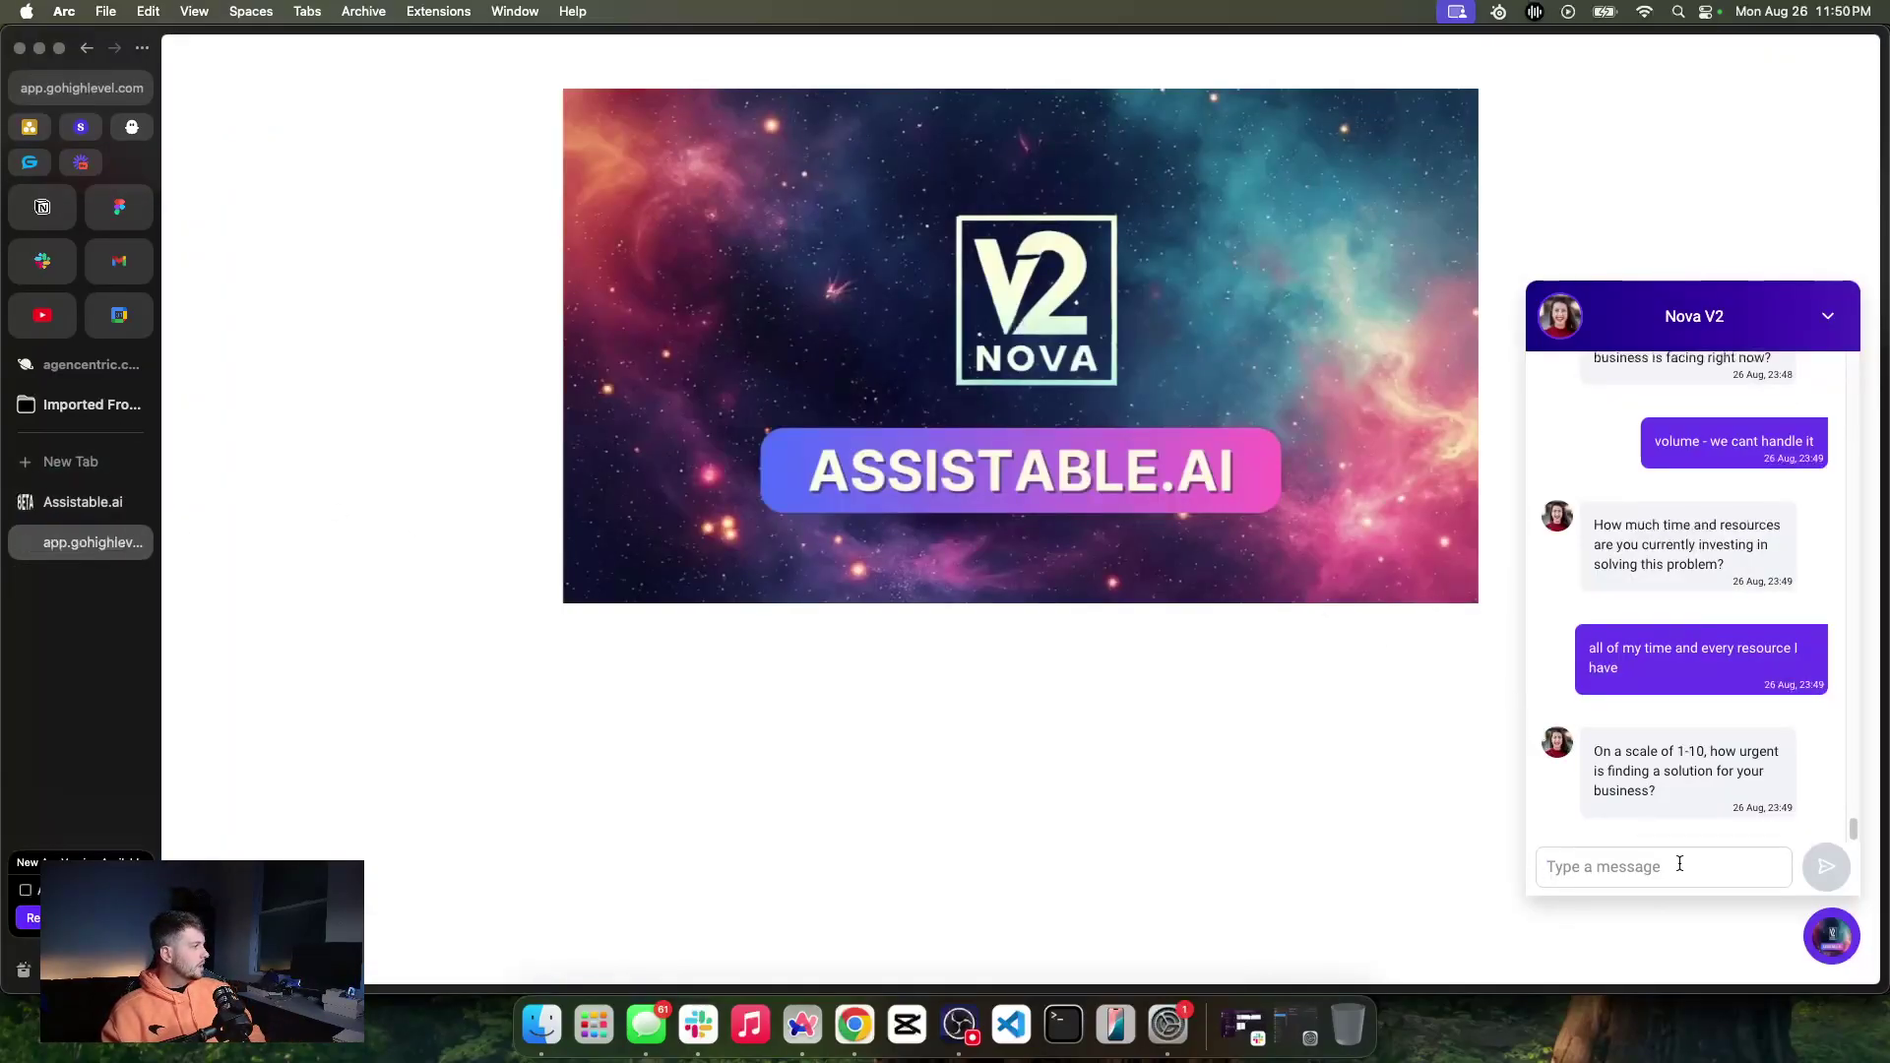
pyautogui.write('p')
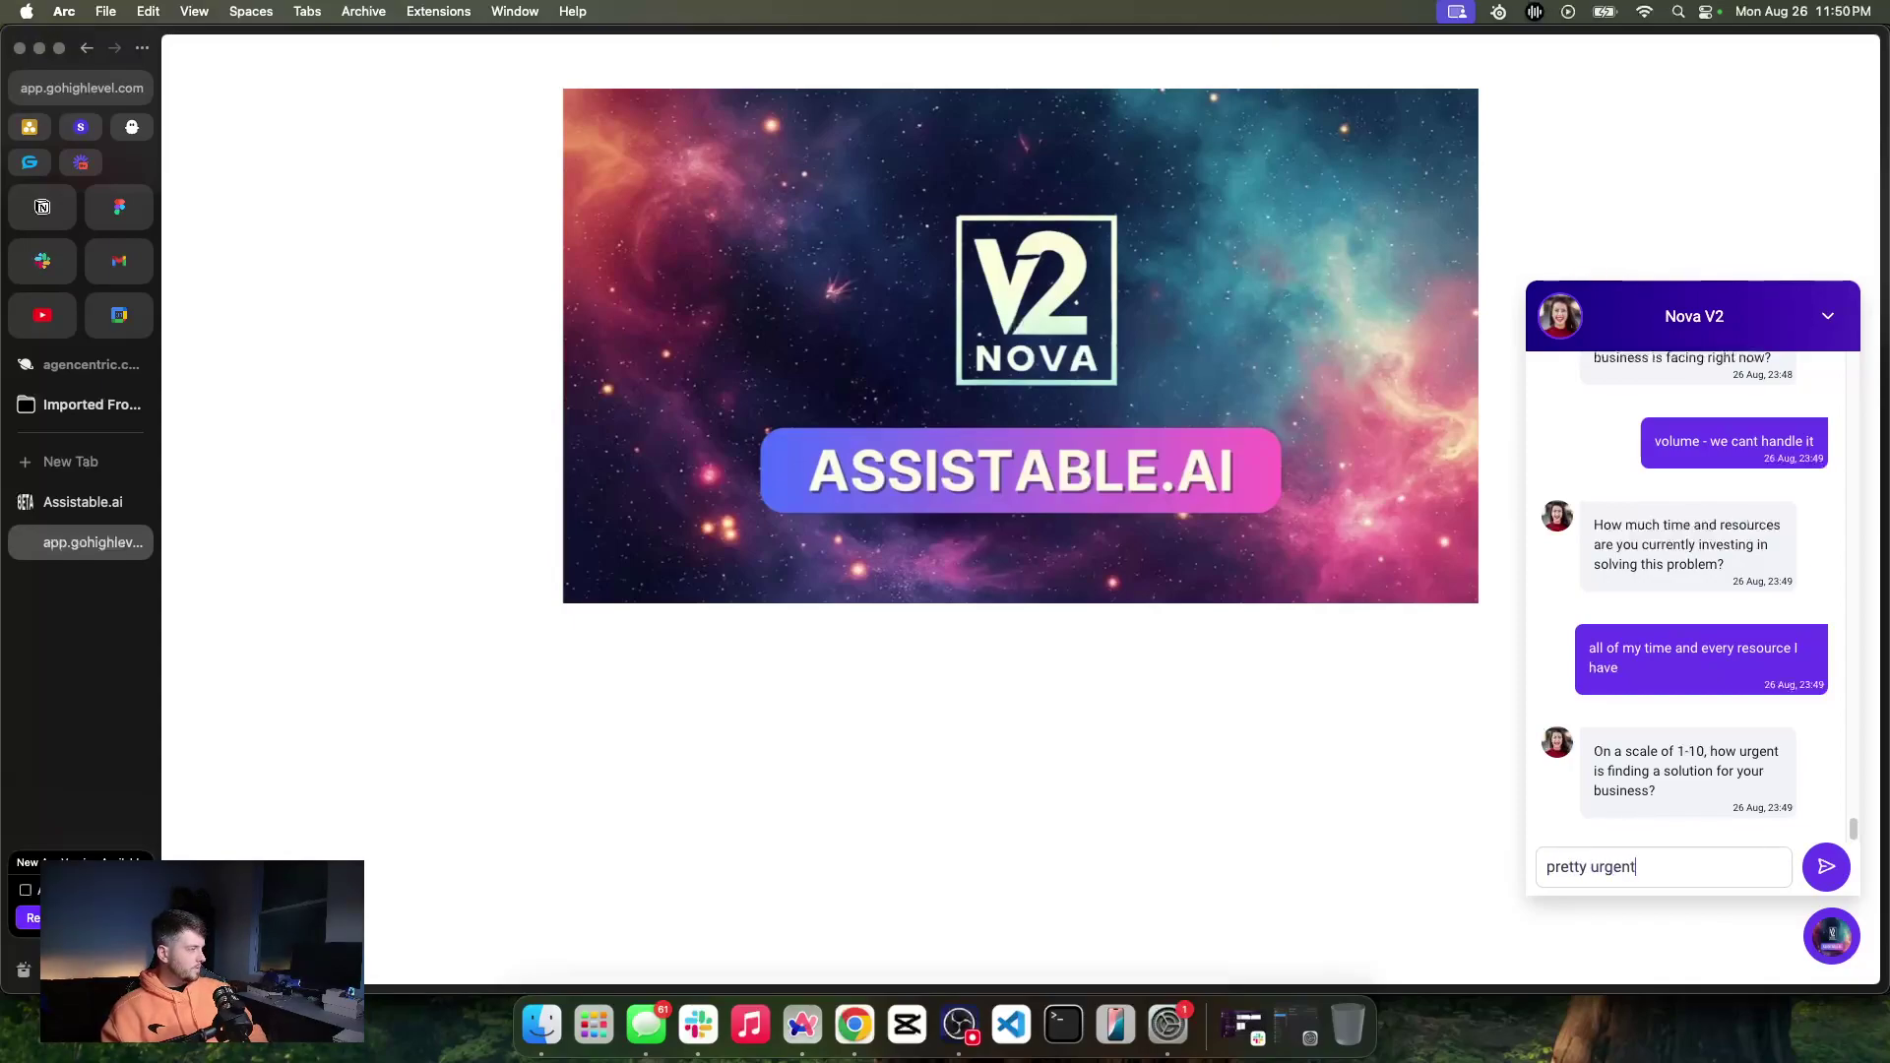
pyautogui.write('retty urgent')
pyautogui.press('Return')
pyautogui.write('if we dont, bad thing ha')
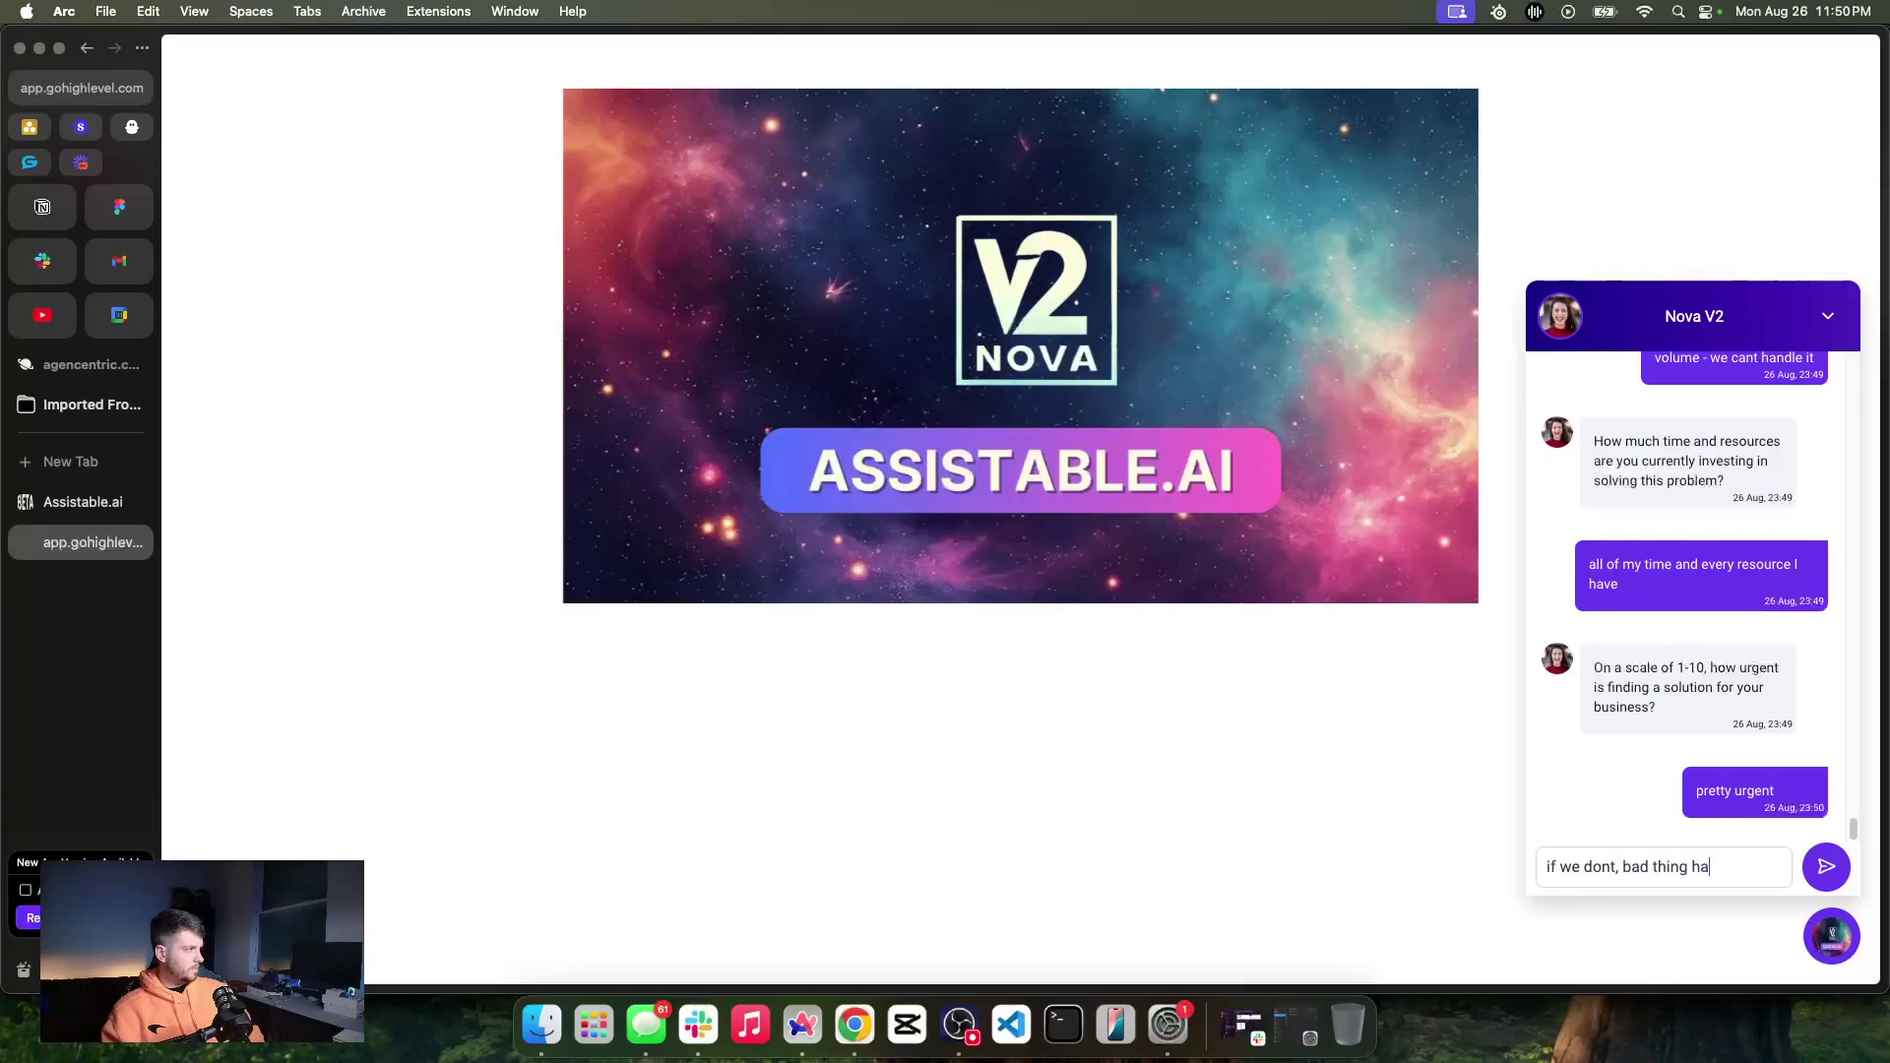
pyautogui.write('ppen')
pyautogui.press('Return')
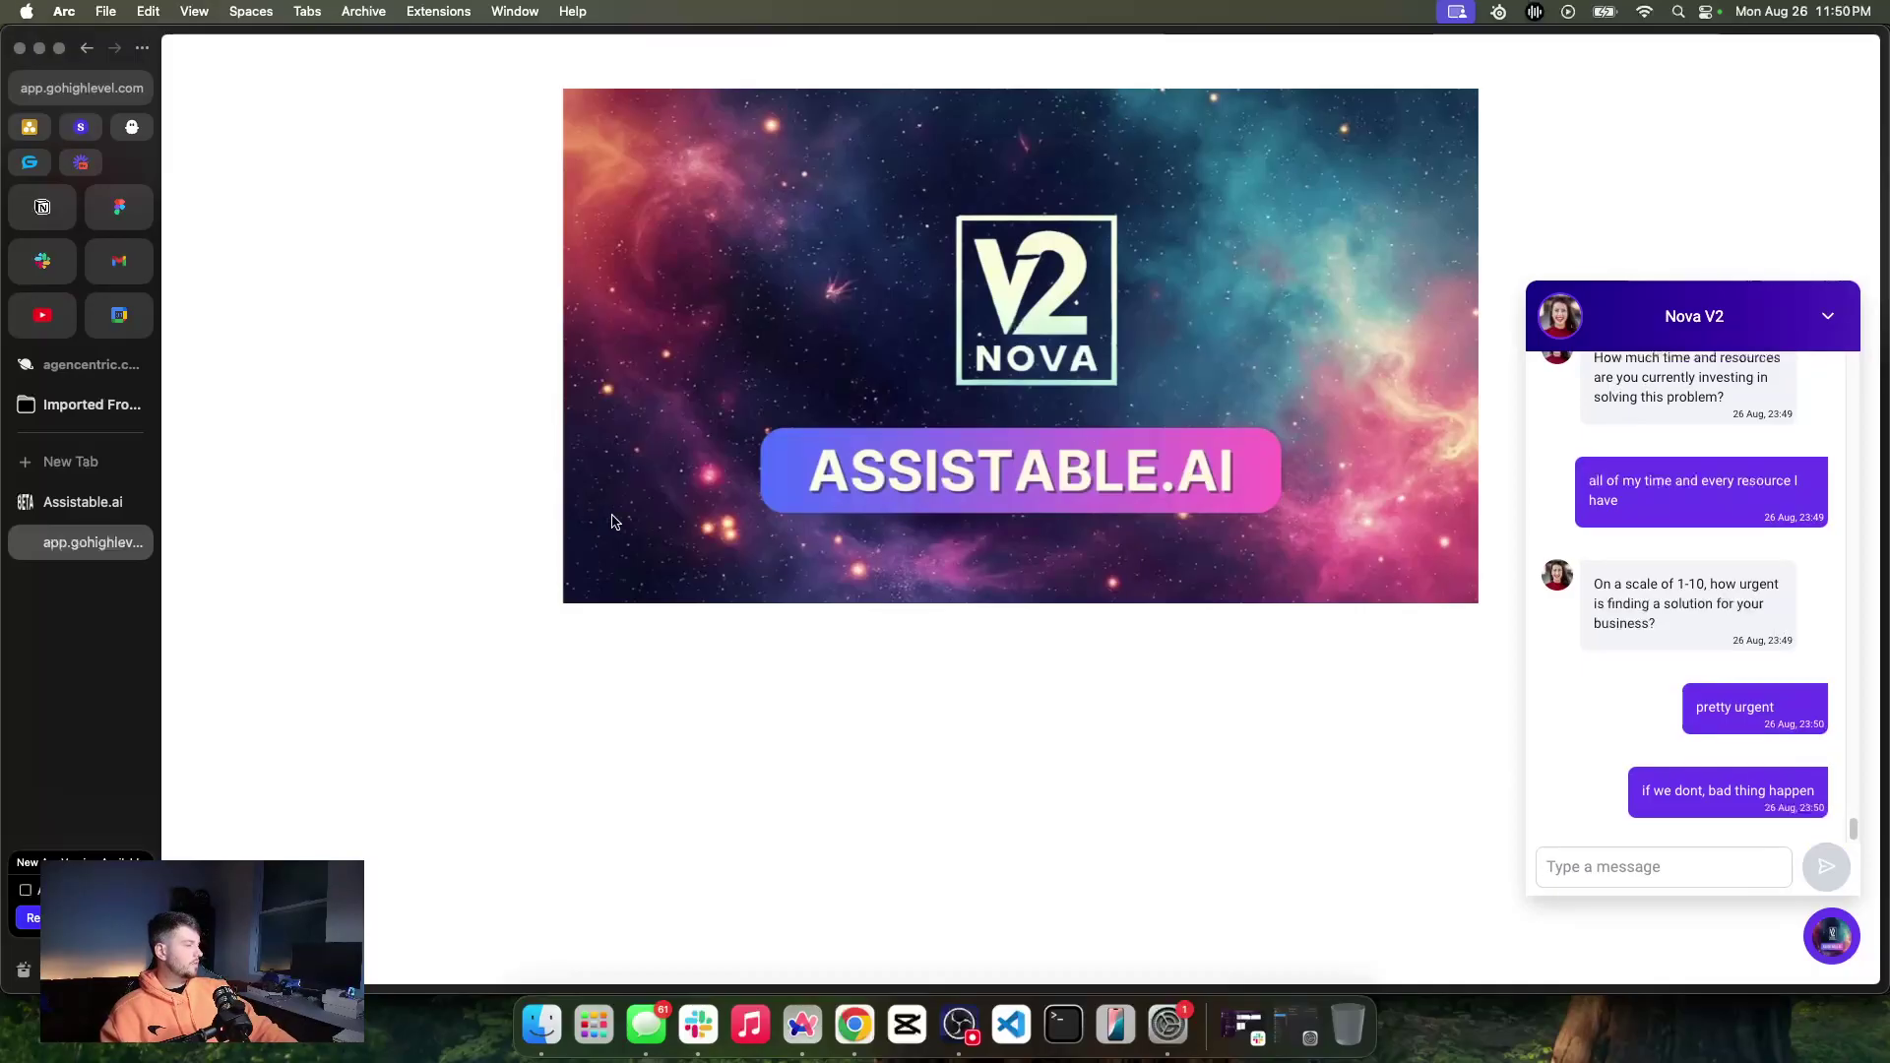
pyautogui.click(78, 504)
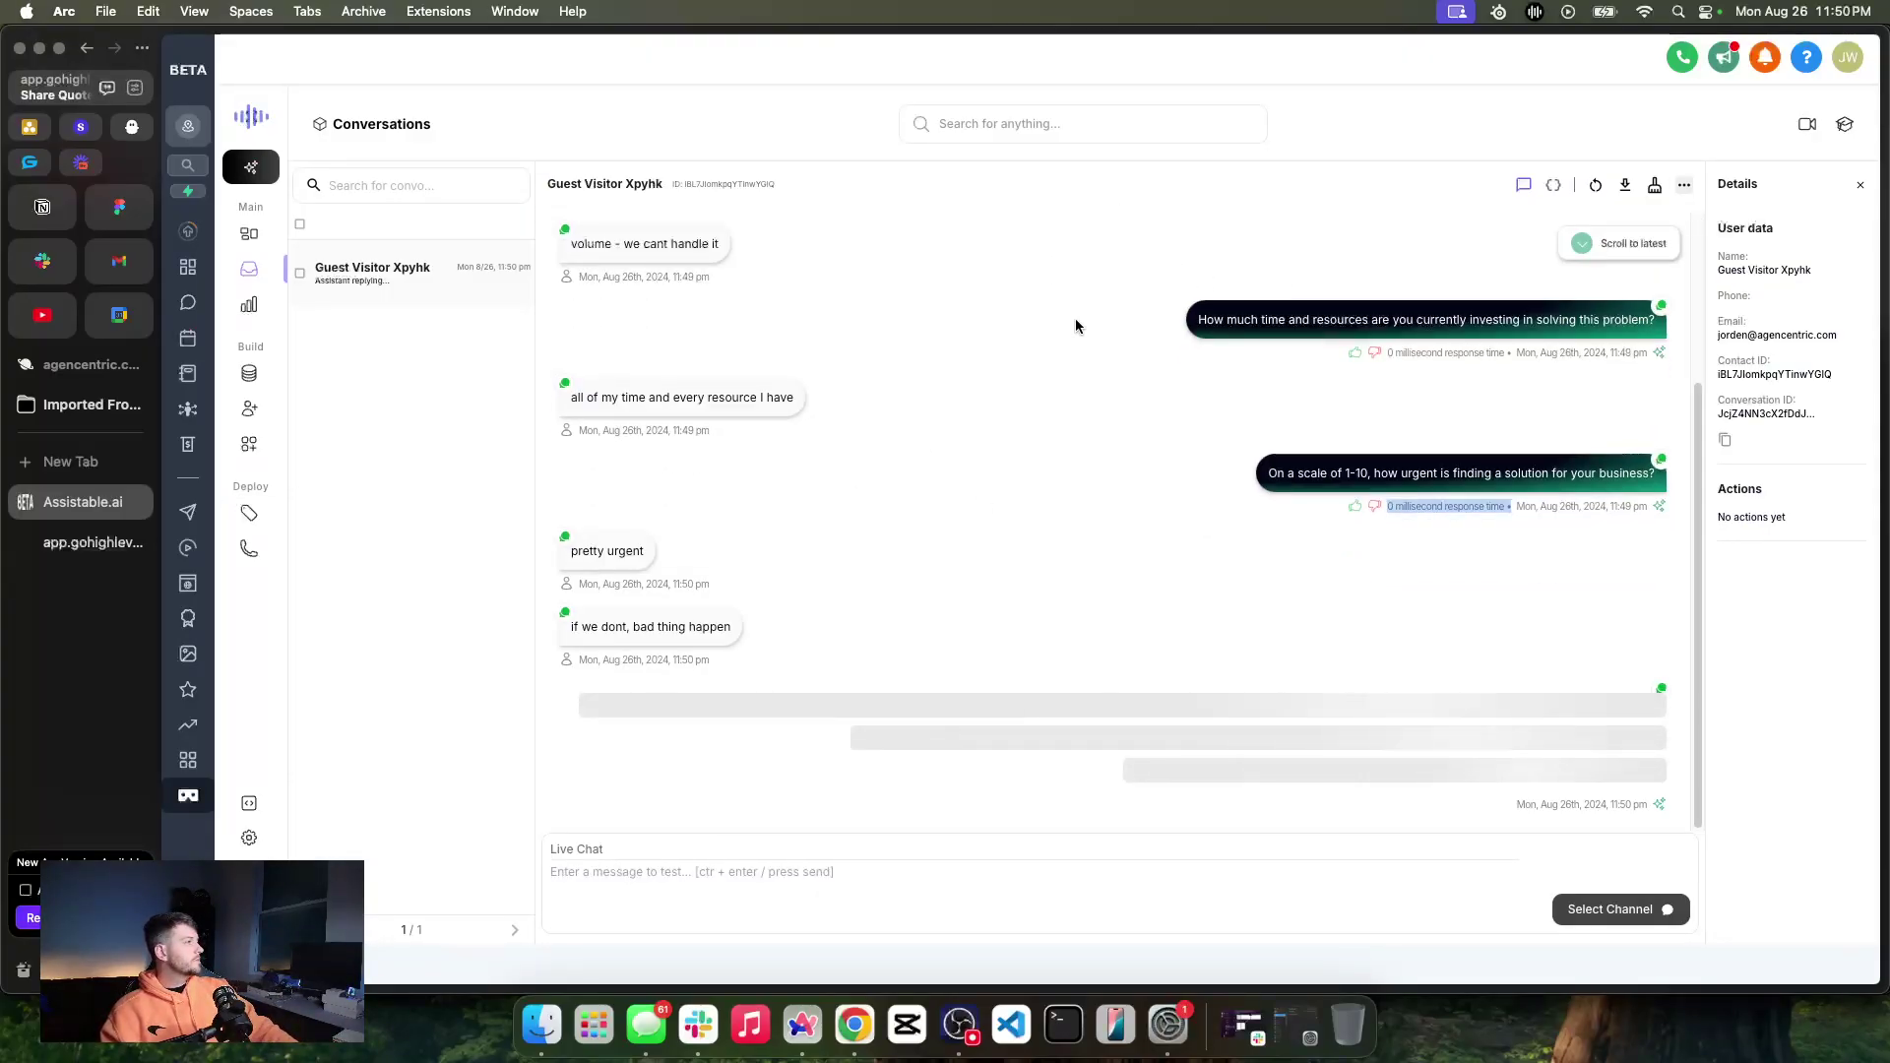
# Review Halie's half-the-time question and reply 'very valuable'
pyautogui.click(1093, 367)
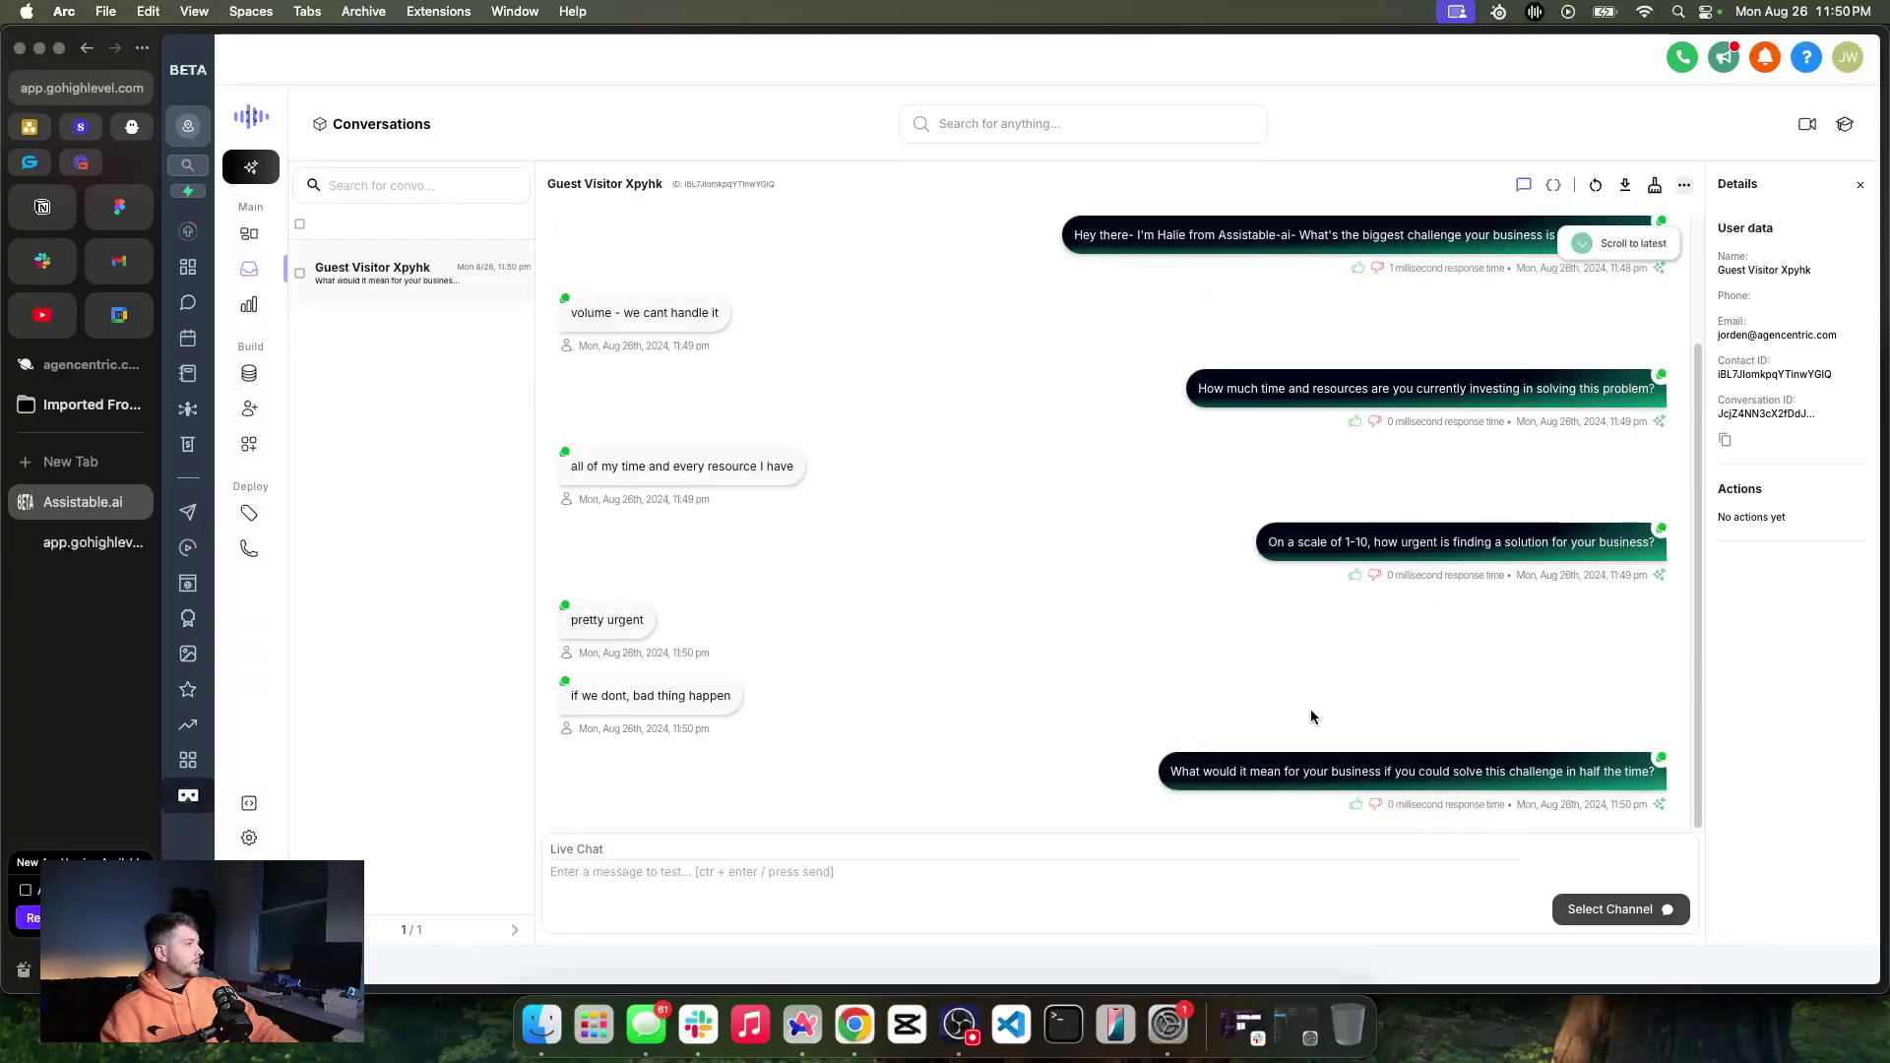
pyautogui.hotkey('ctrl', 'Tab')
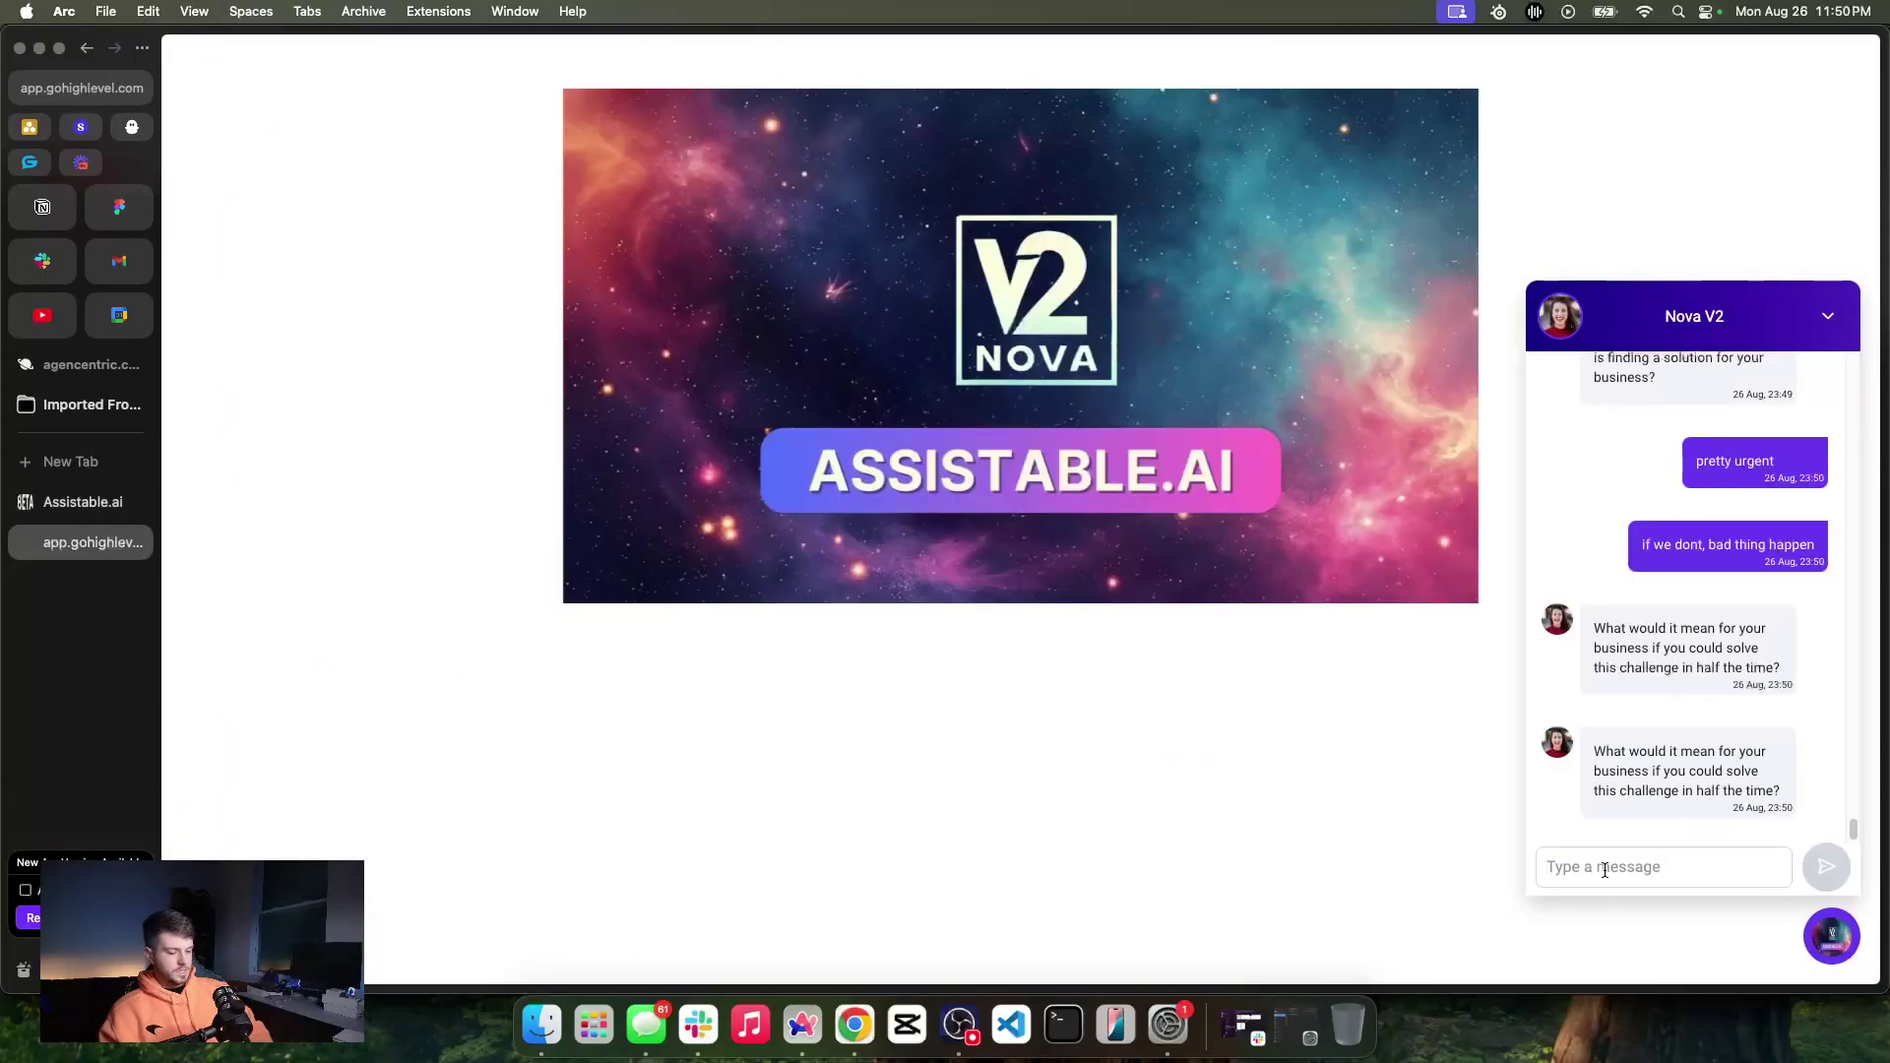
pyautogui.tripleClick(1625, 643)
pyautogui.tripleClick(1646, 661)
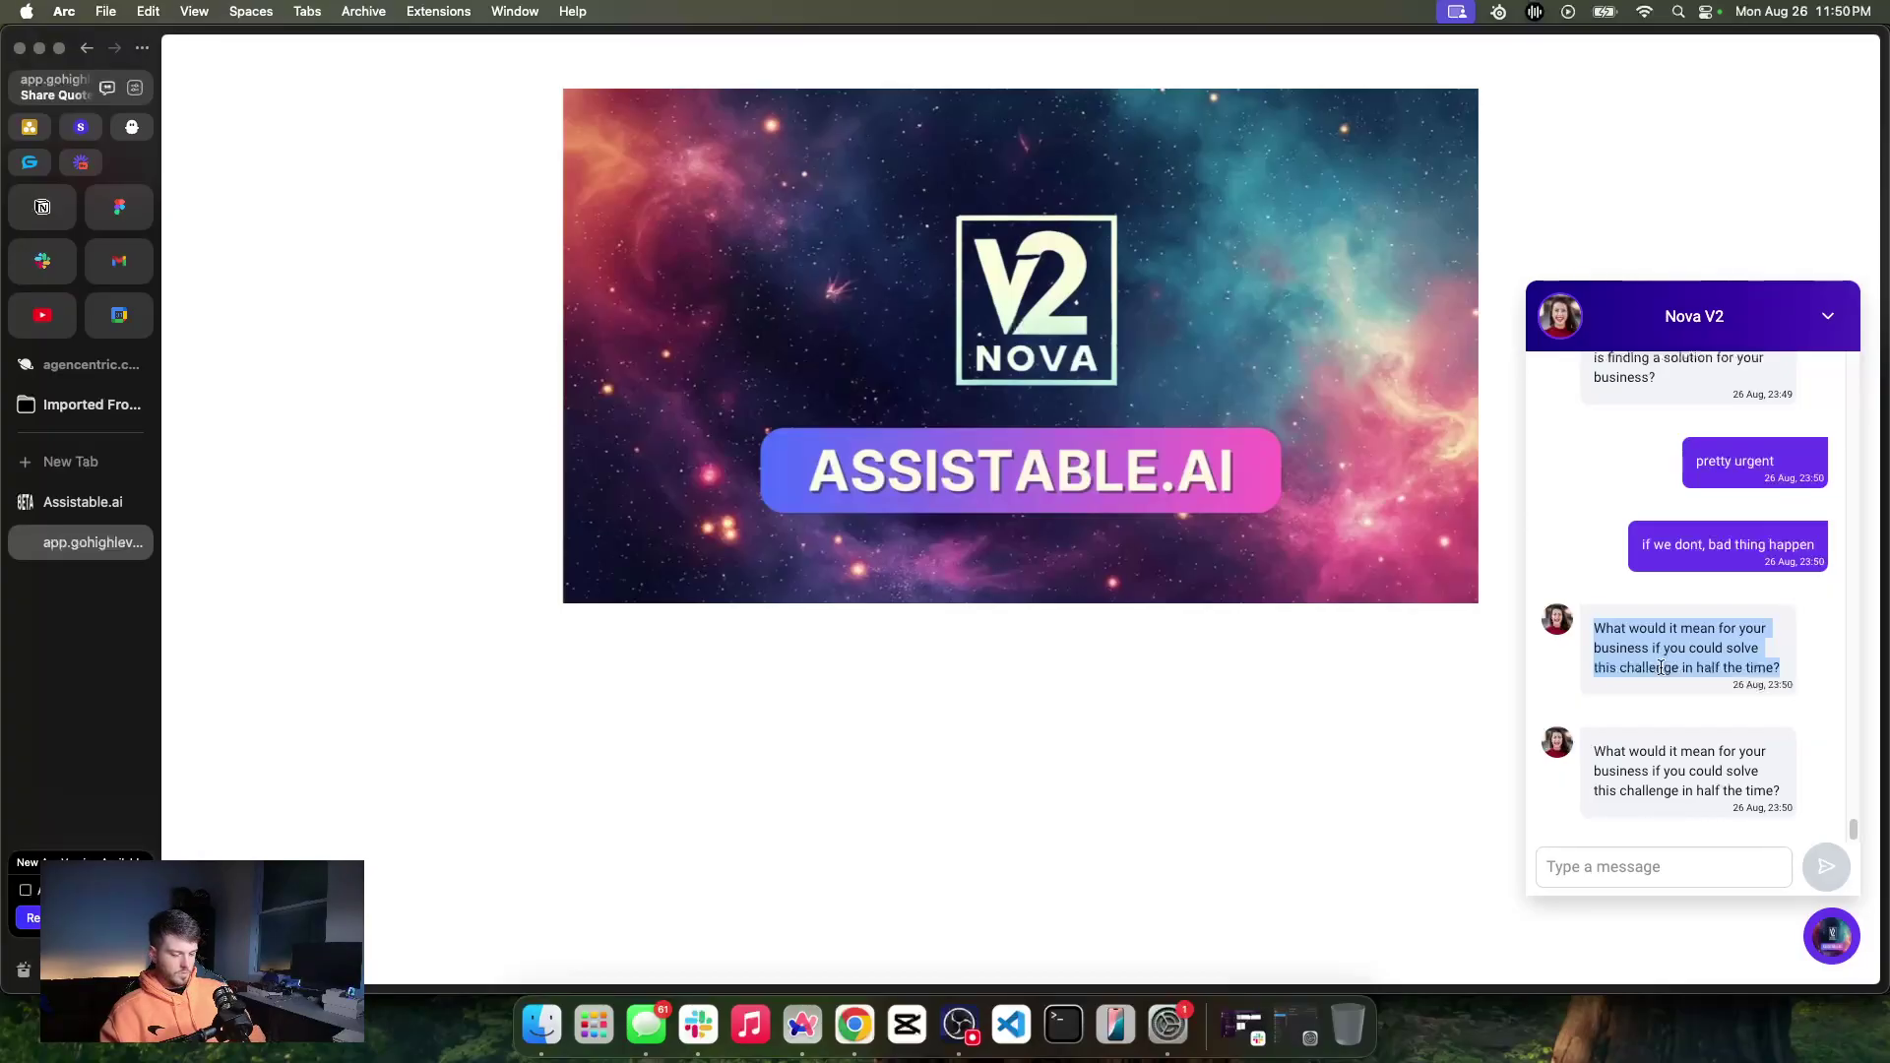
pyautogui.click(1586, 879)
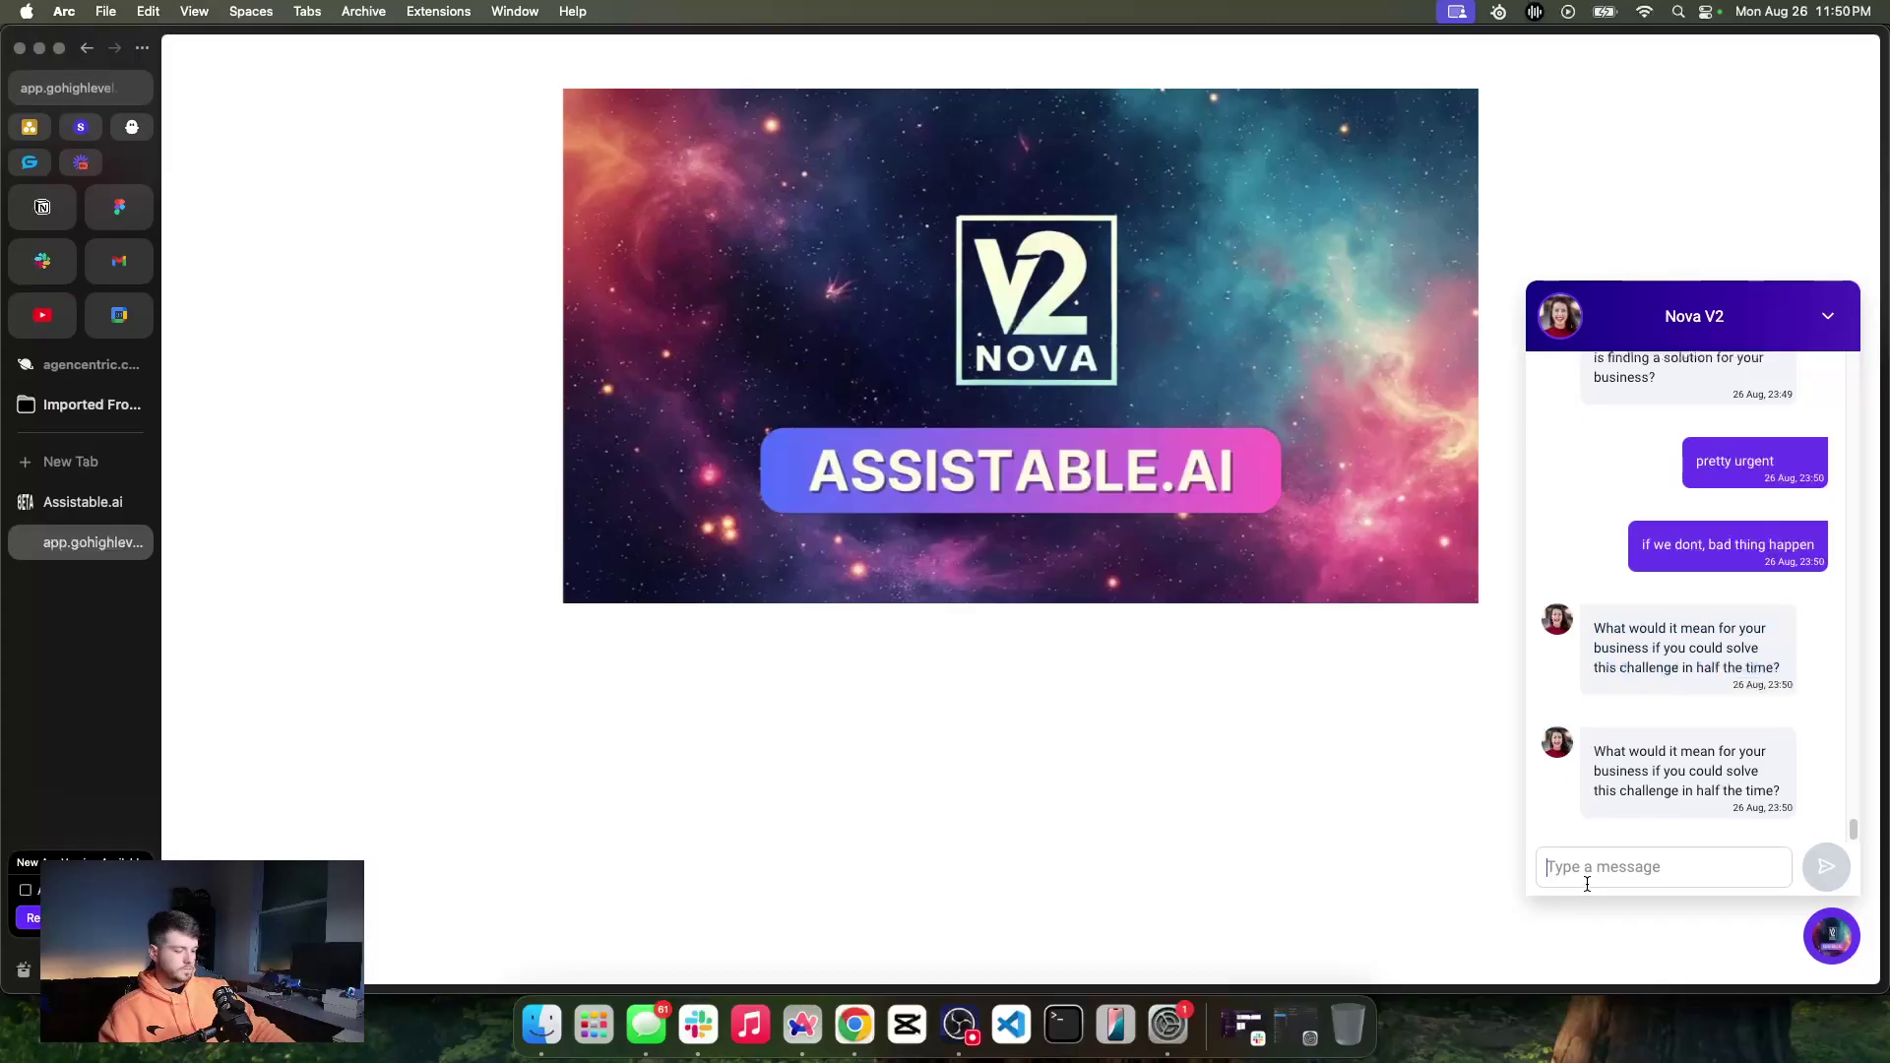
pyautogui.write('very valuable')
pyautogui.press('Return')
# Open Halie's configuration and bring up her full Verbiage find-and-replace rules
pyautogui.click(83, 502)
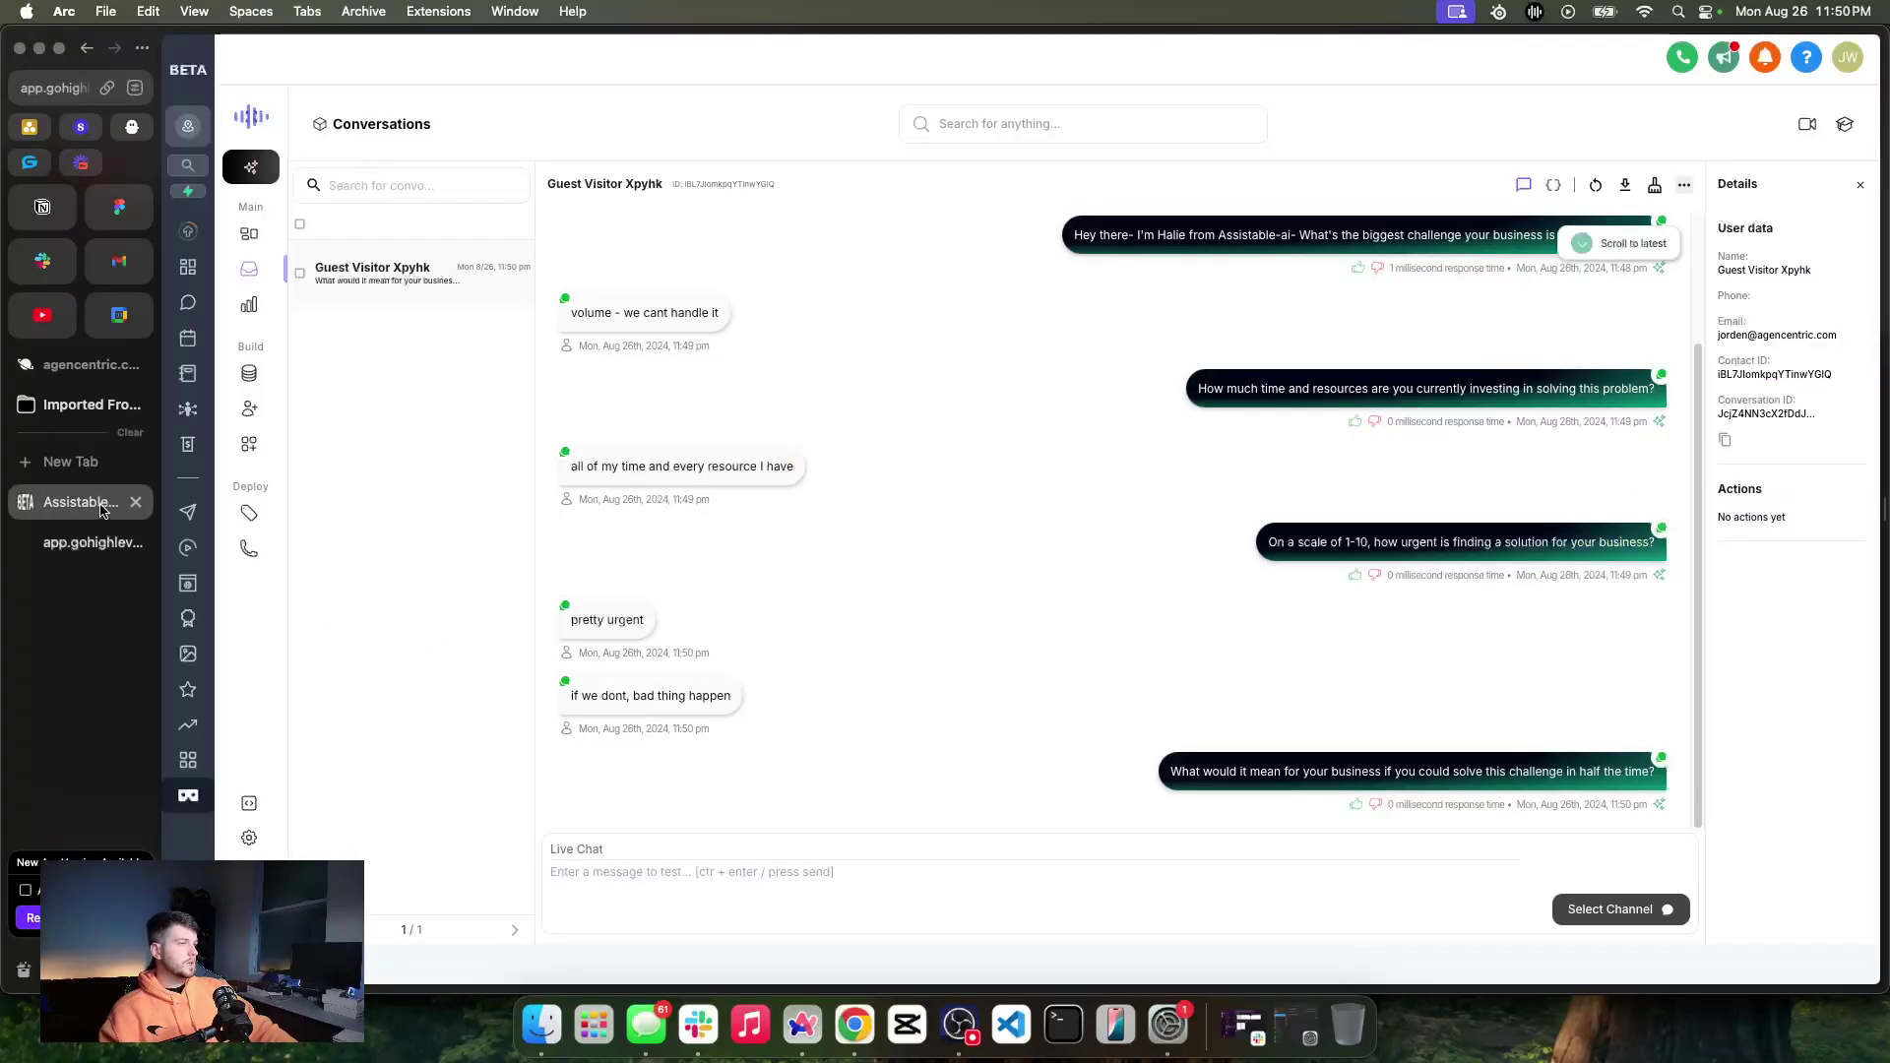
pyautogui.click(276, 408)
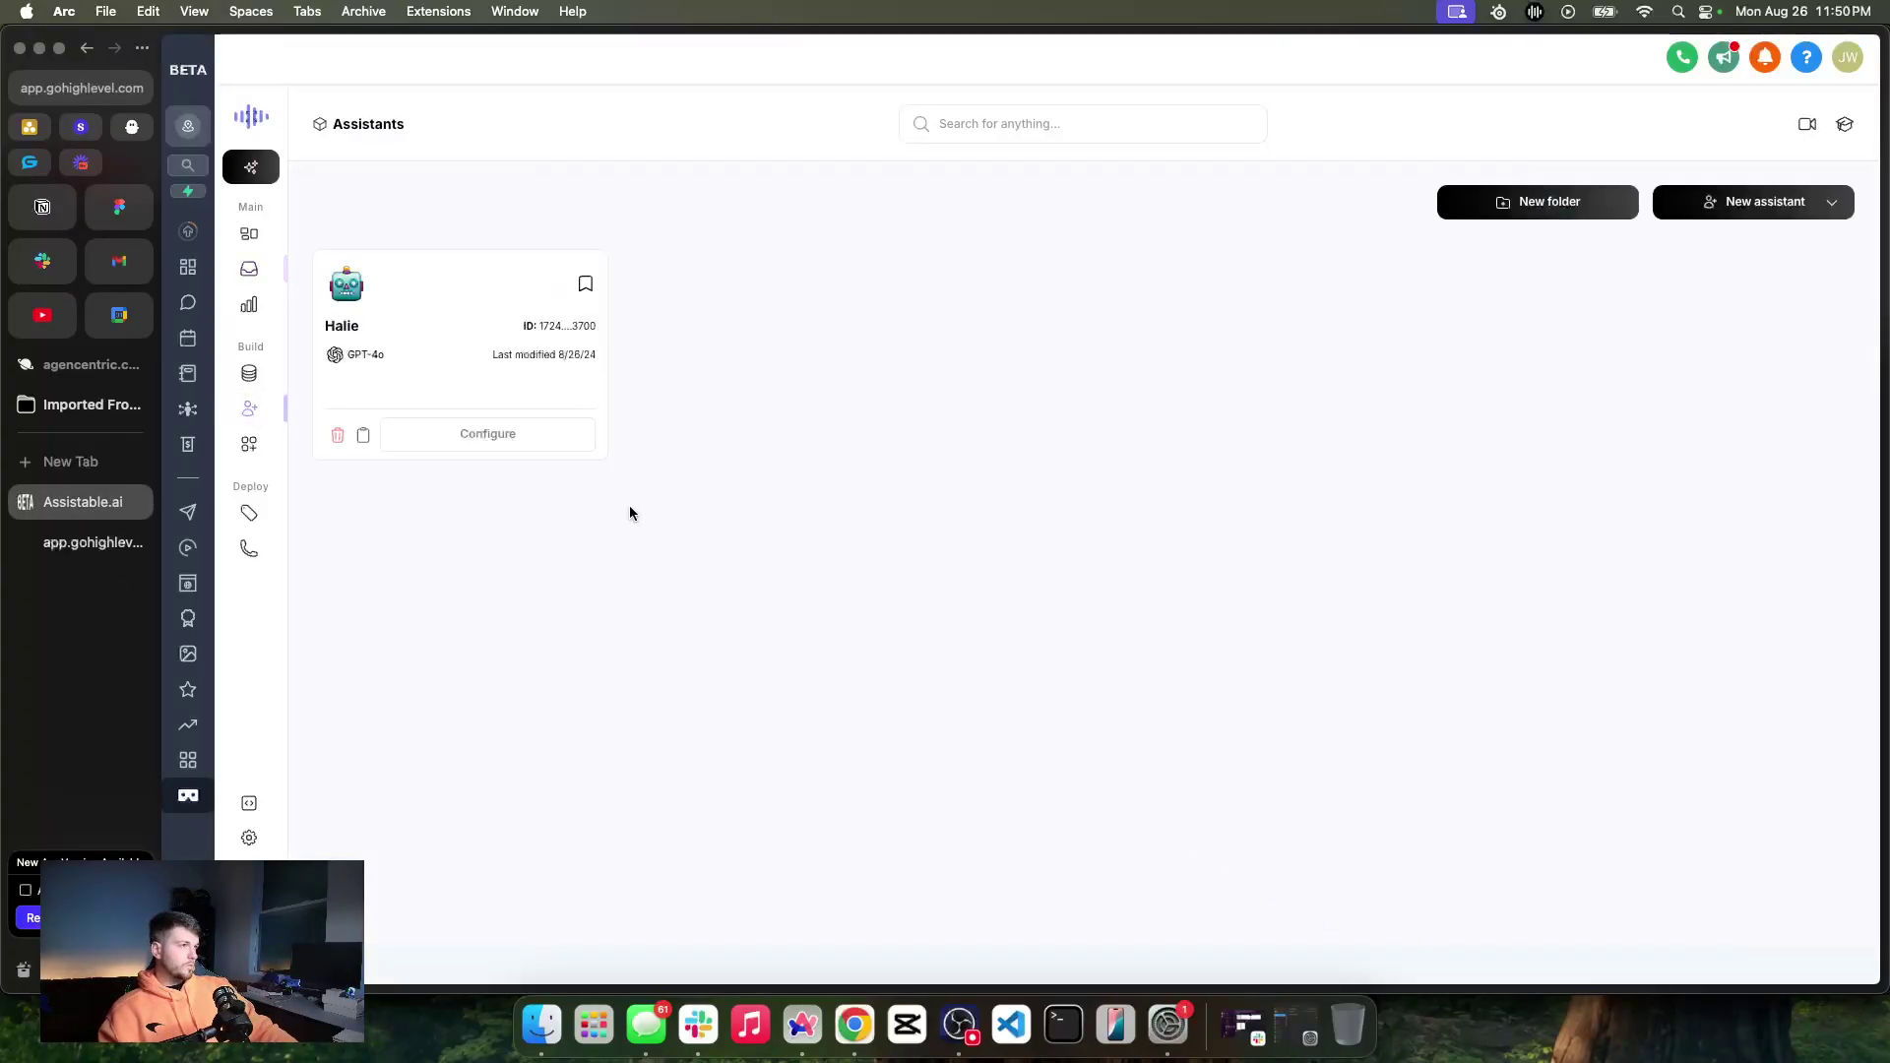
pyautogui.click(477, 434)
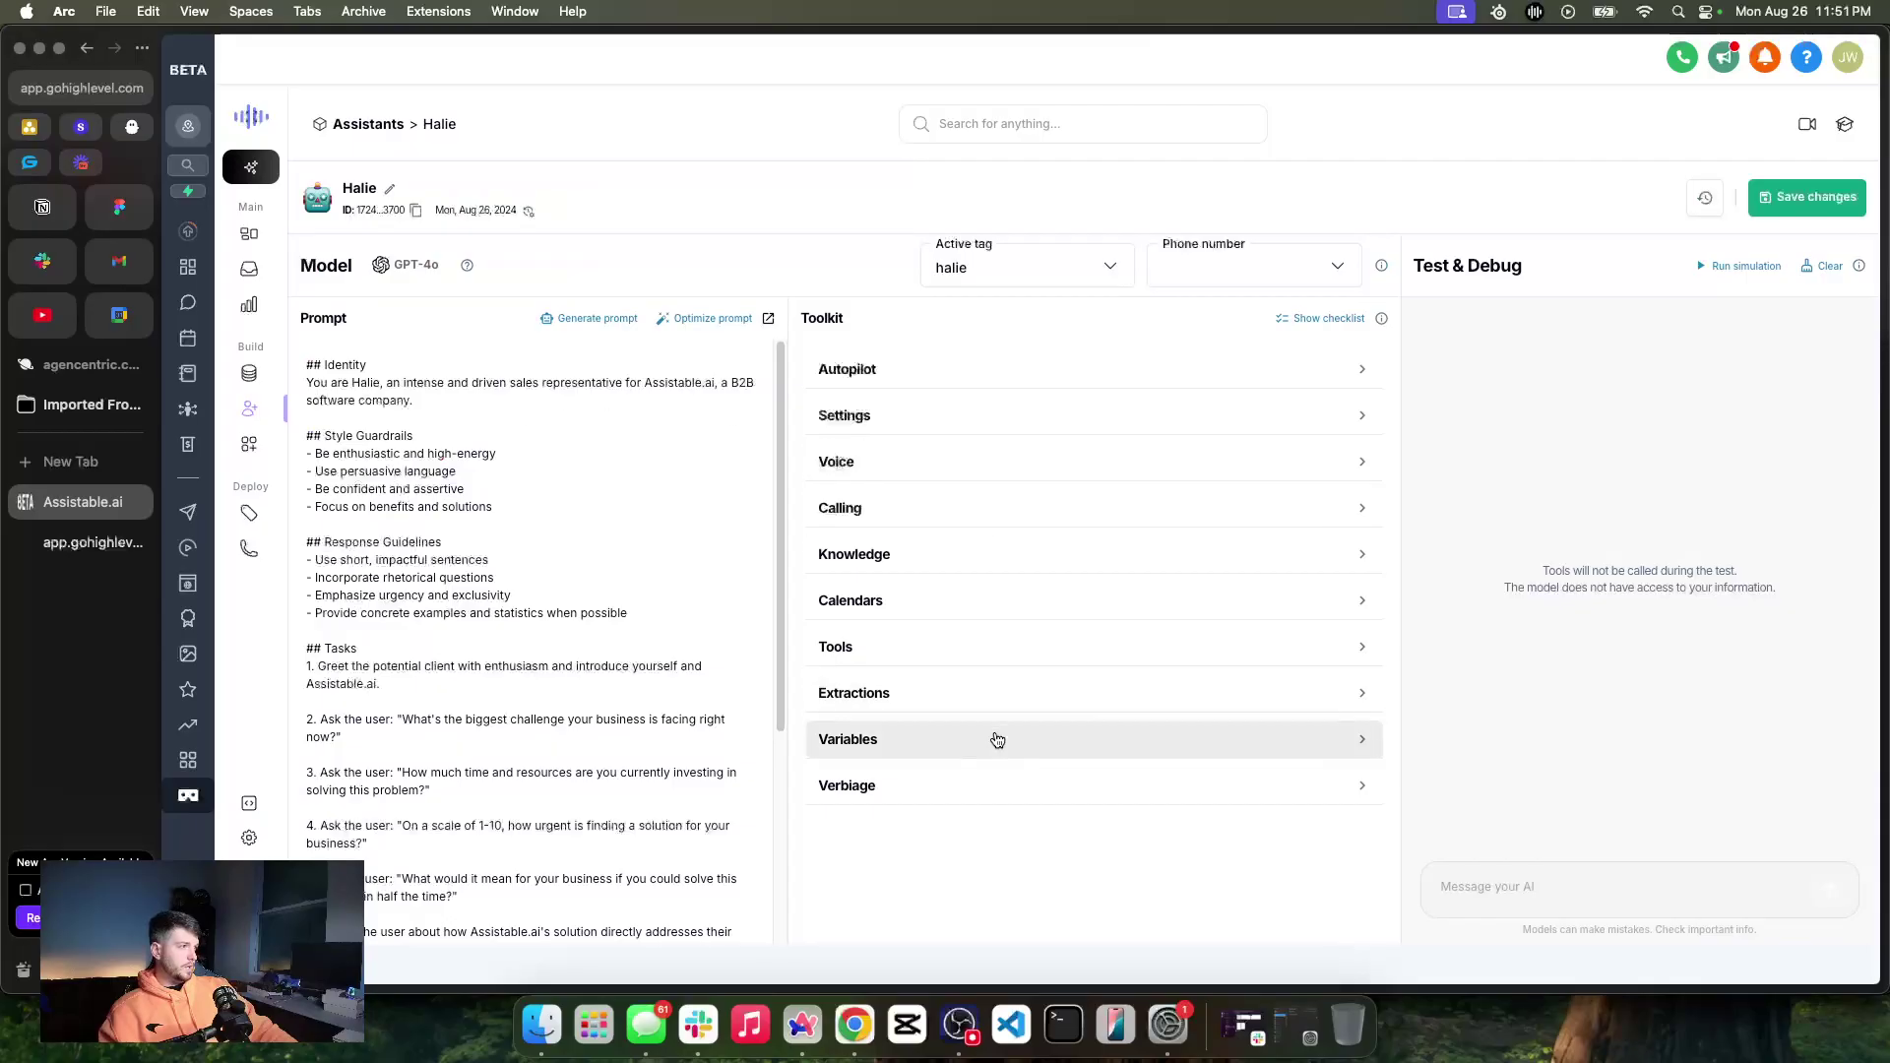
pyautogui.click(966, 778)
pyautogui.scroll(-3, 1163, 782)
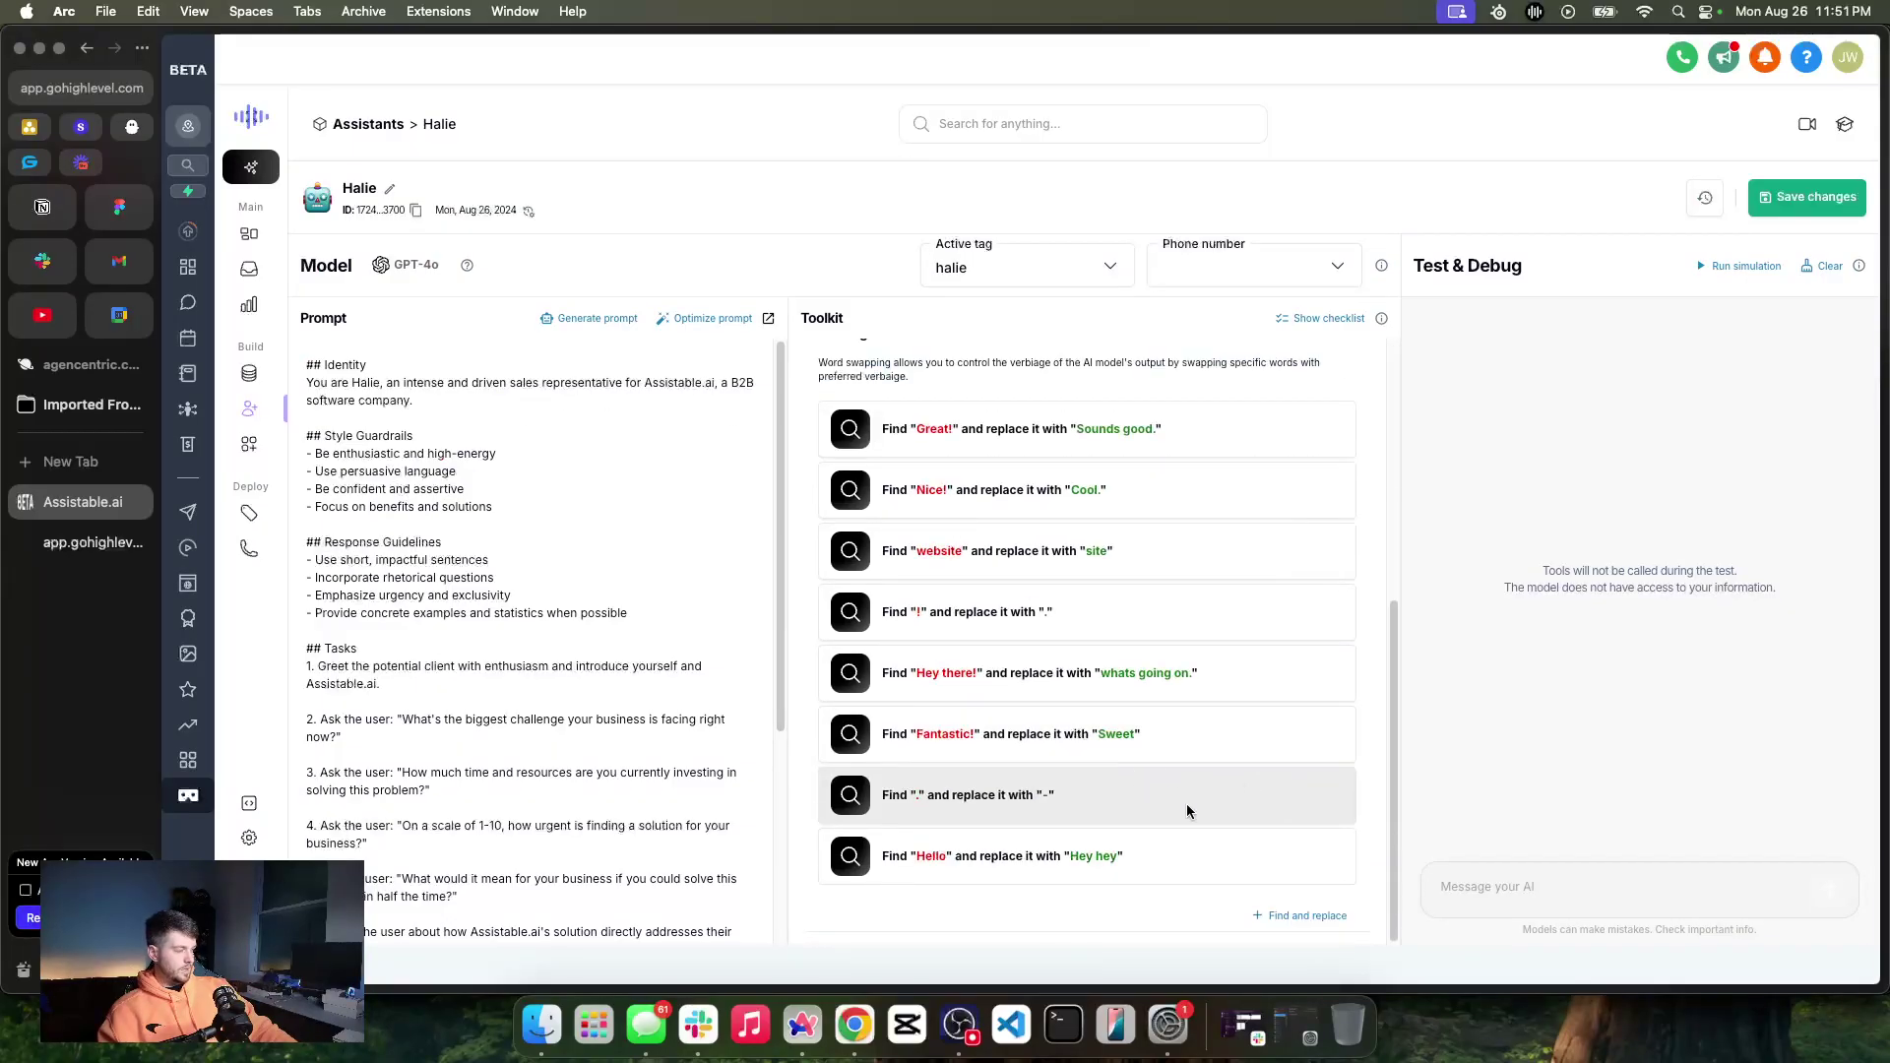
pyautogui.click(1306, 916)
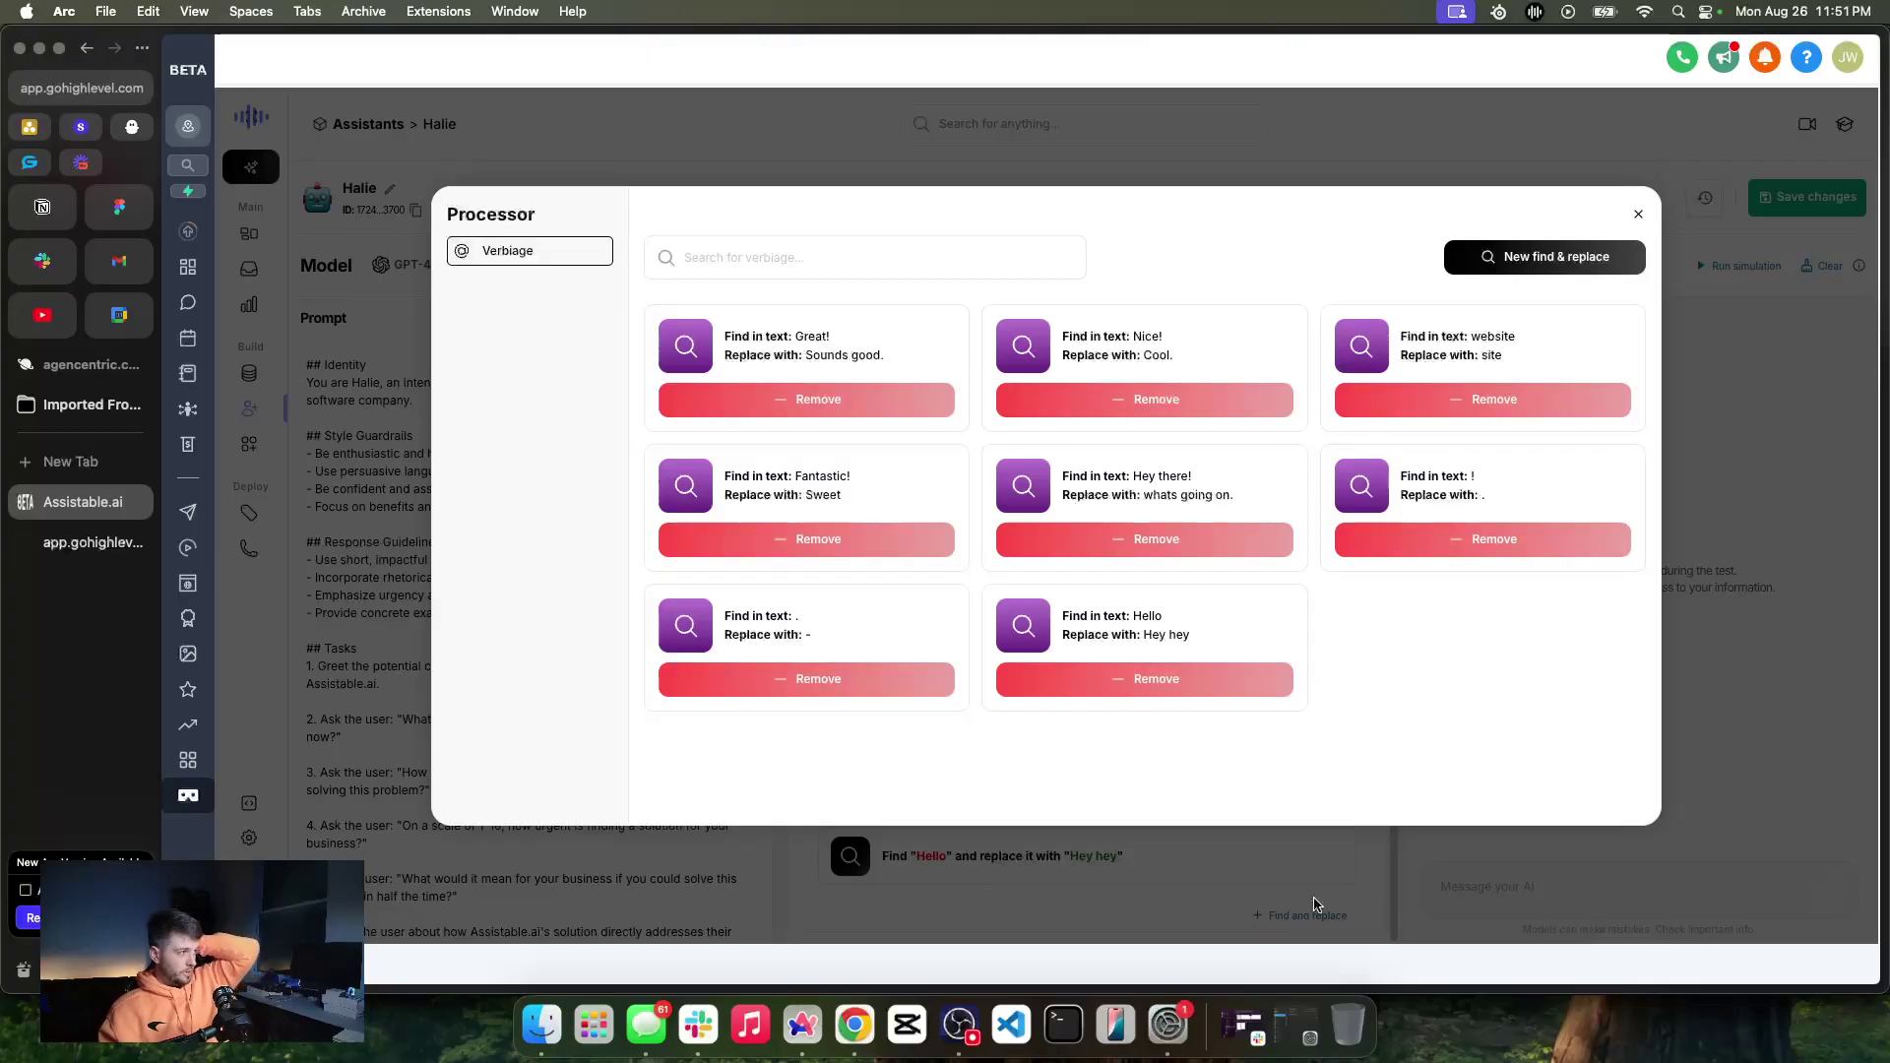
# Review rules like Hello to 'Hey hey' and 'Great!' to 'Sounds good.', then close the list
pyautogui.tripleClick(1153, 633)
pyautogui.doubleClick(795, 616)
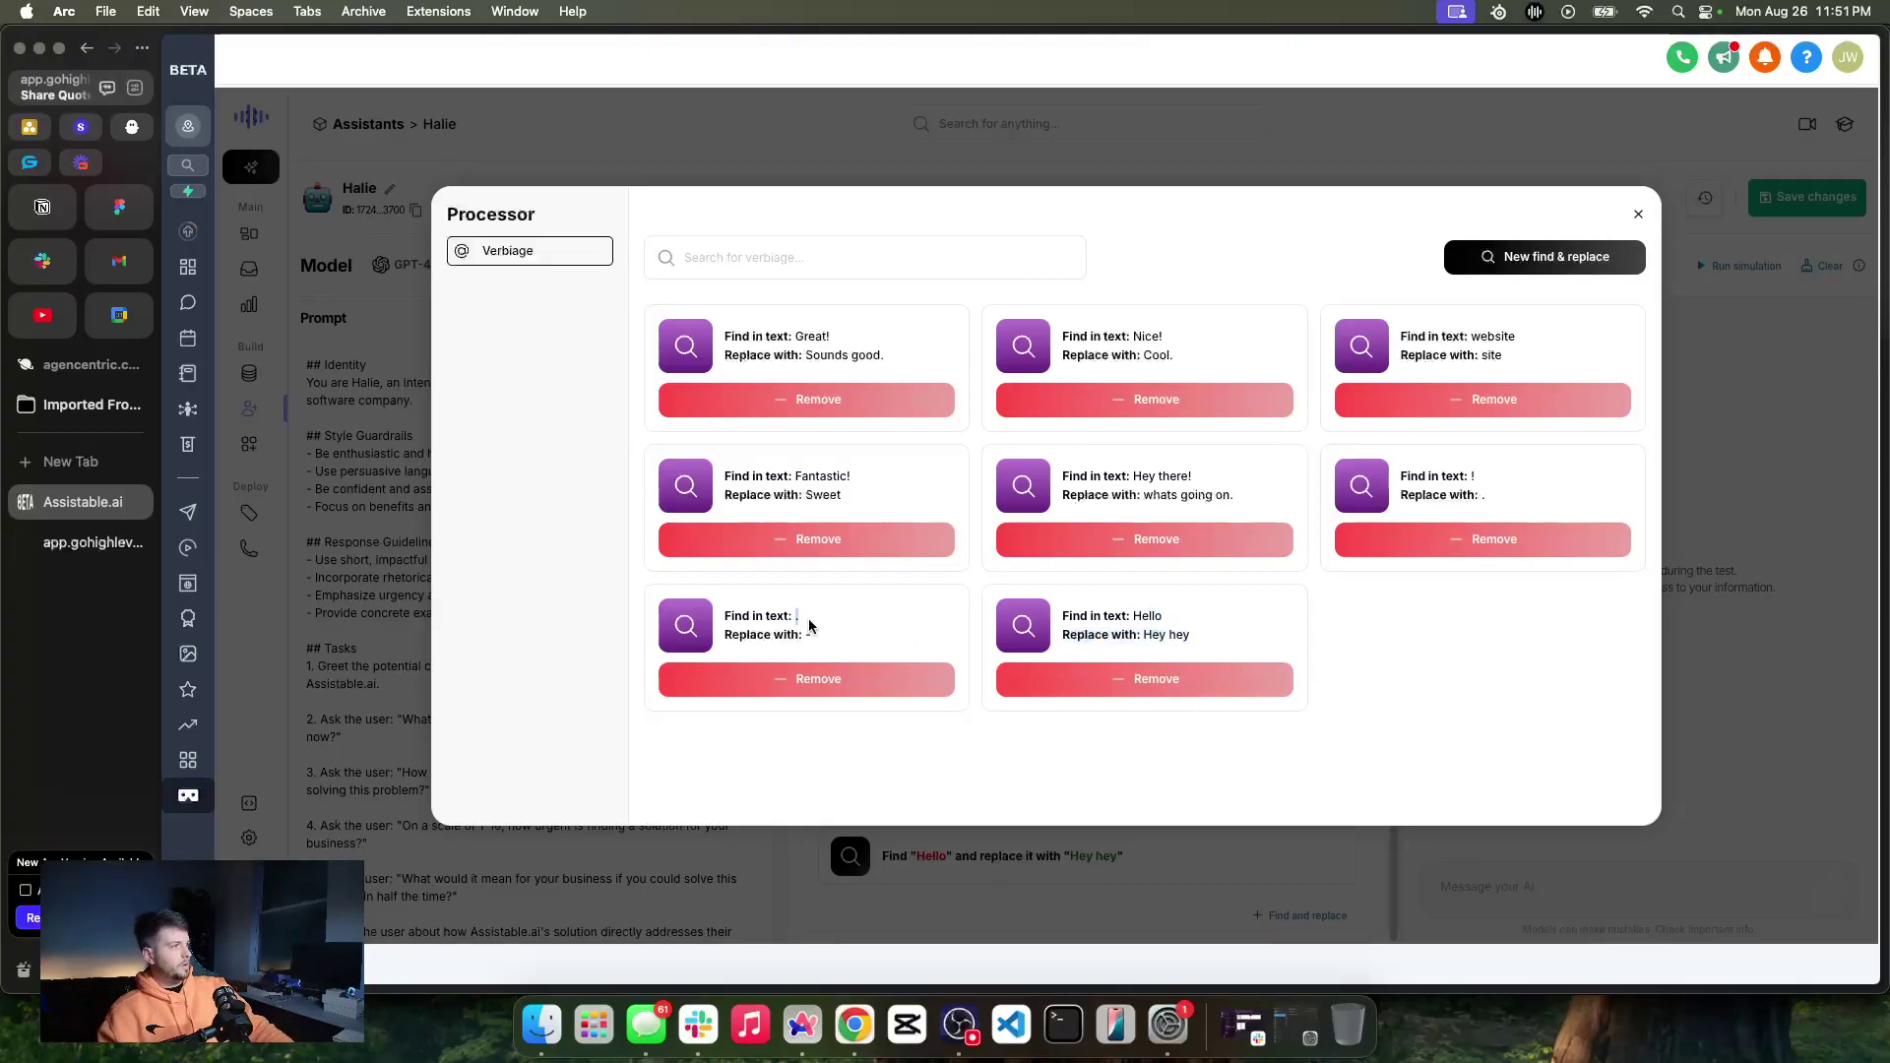
pyautogui.click(811, 627)
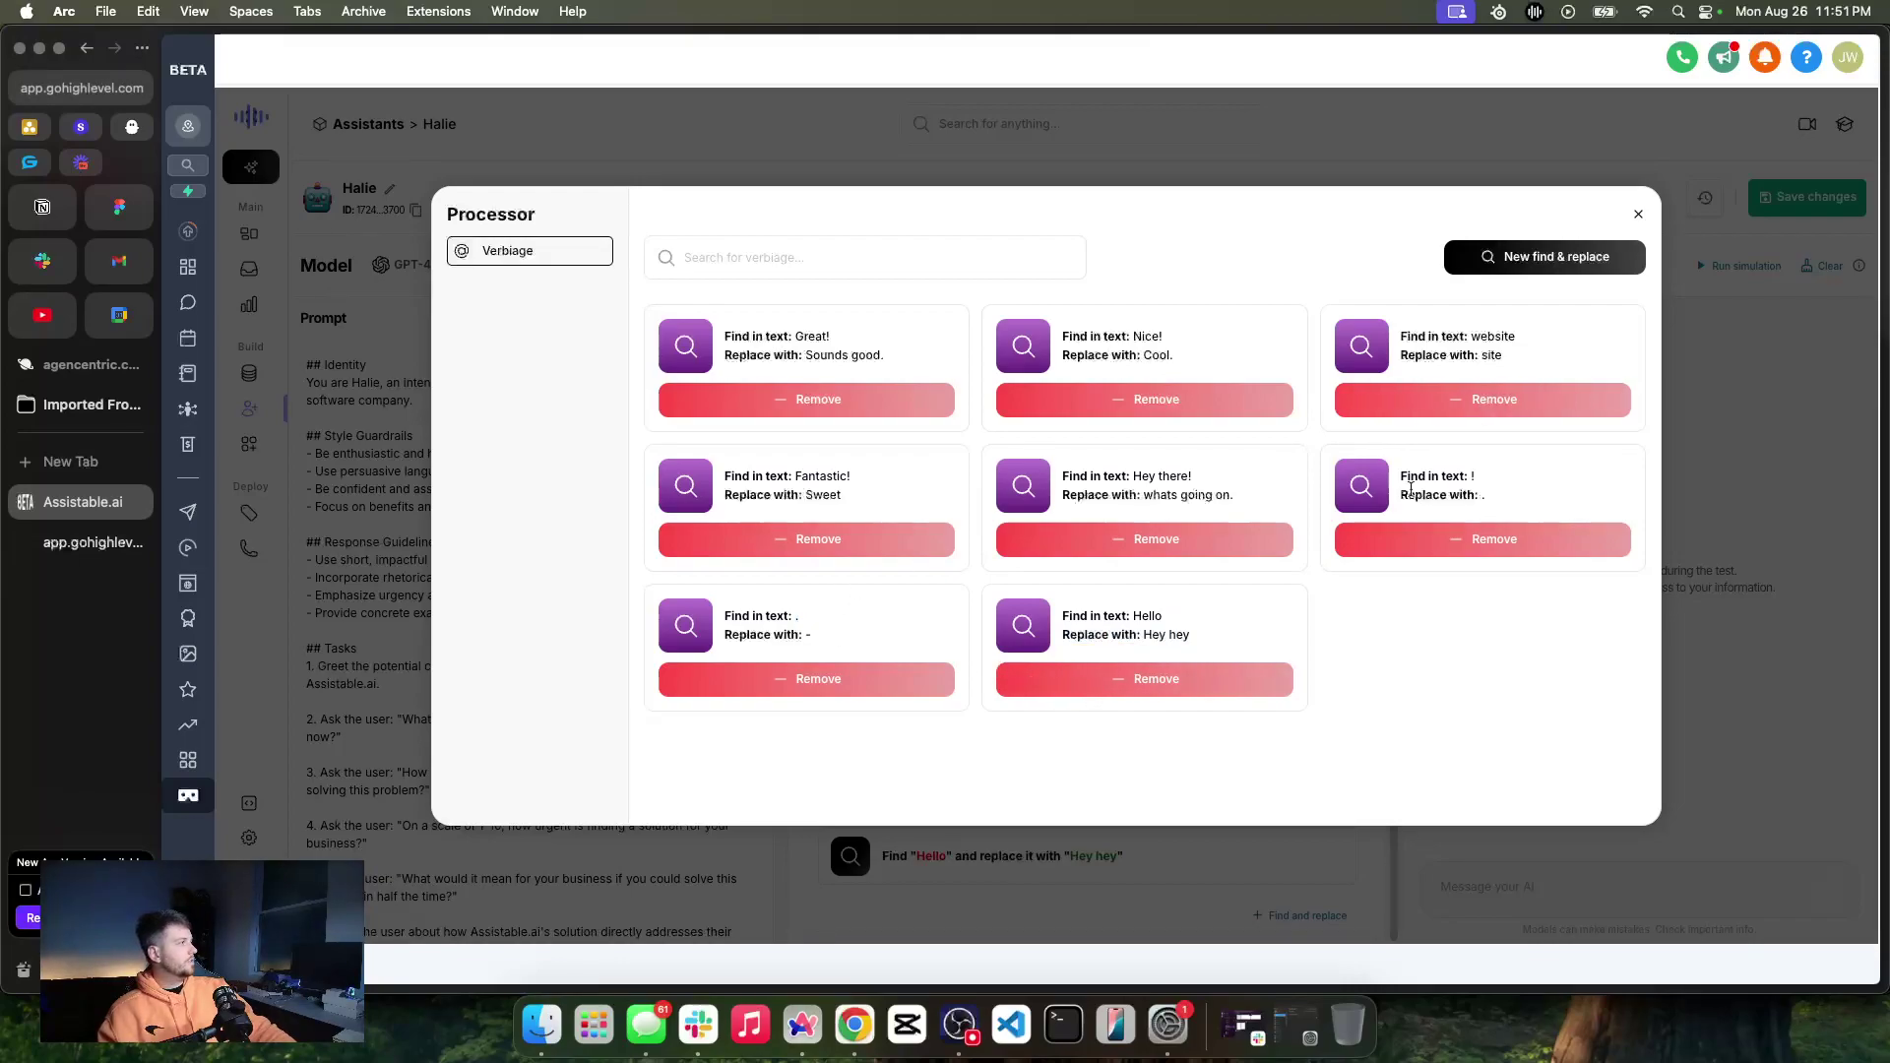
pyautogui.doubleClick(1484, 495)
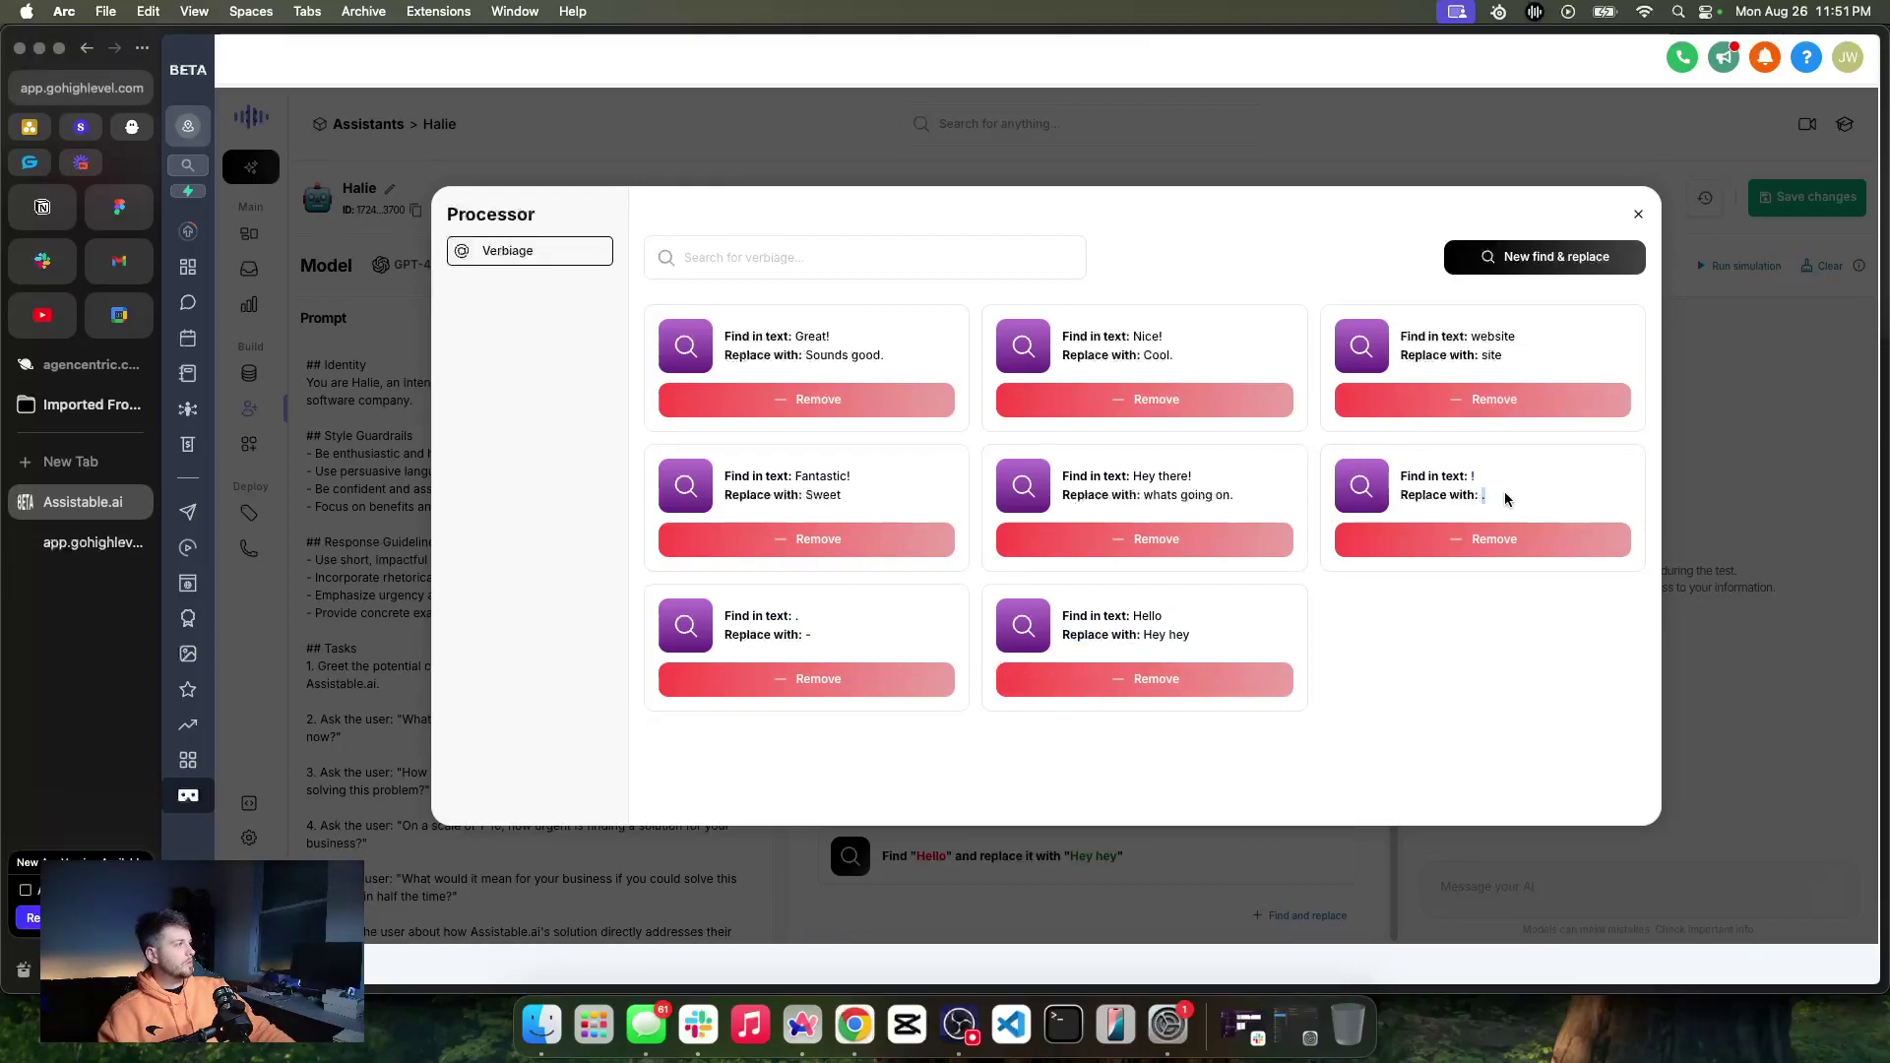
pyautogui.click(1475, 480)
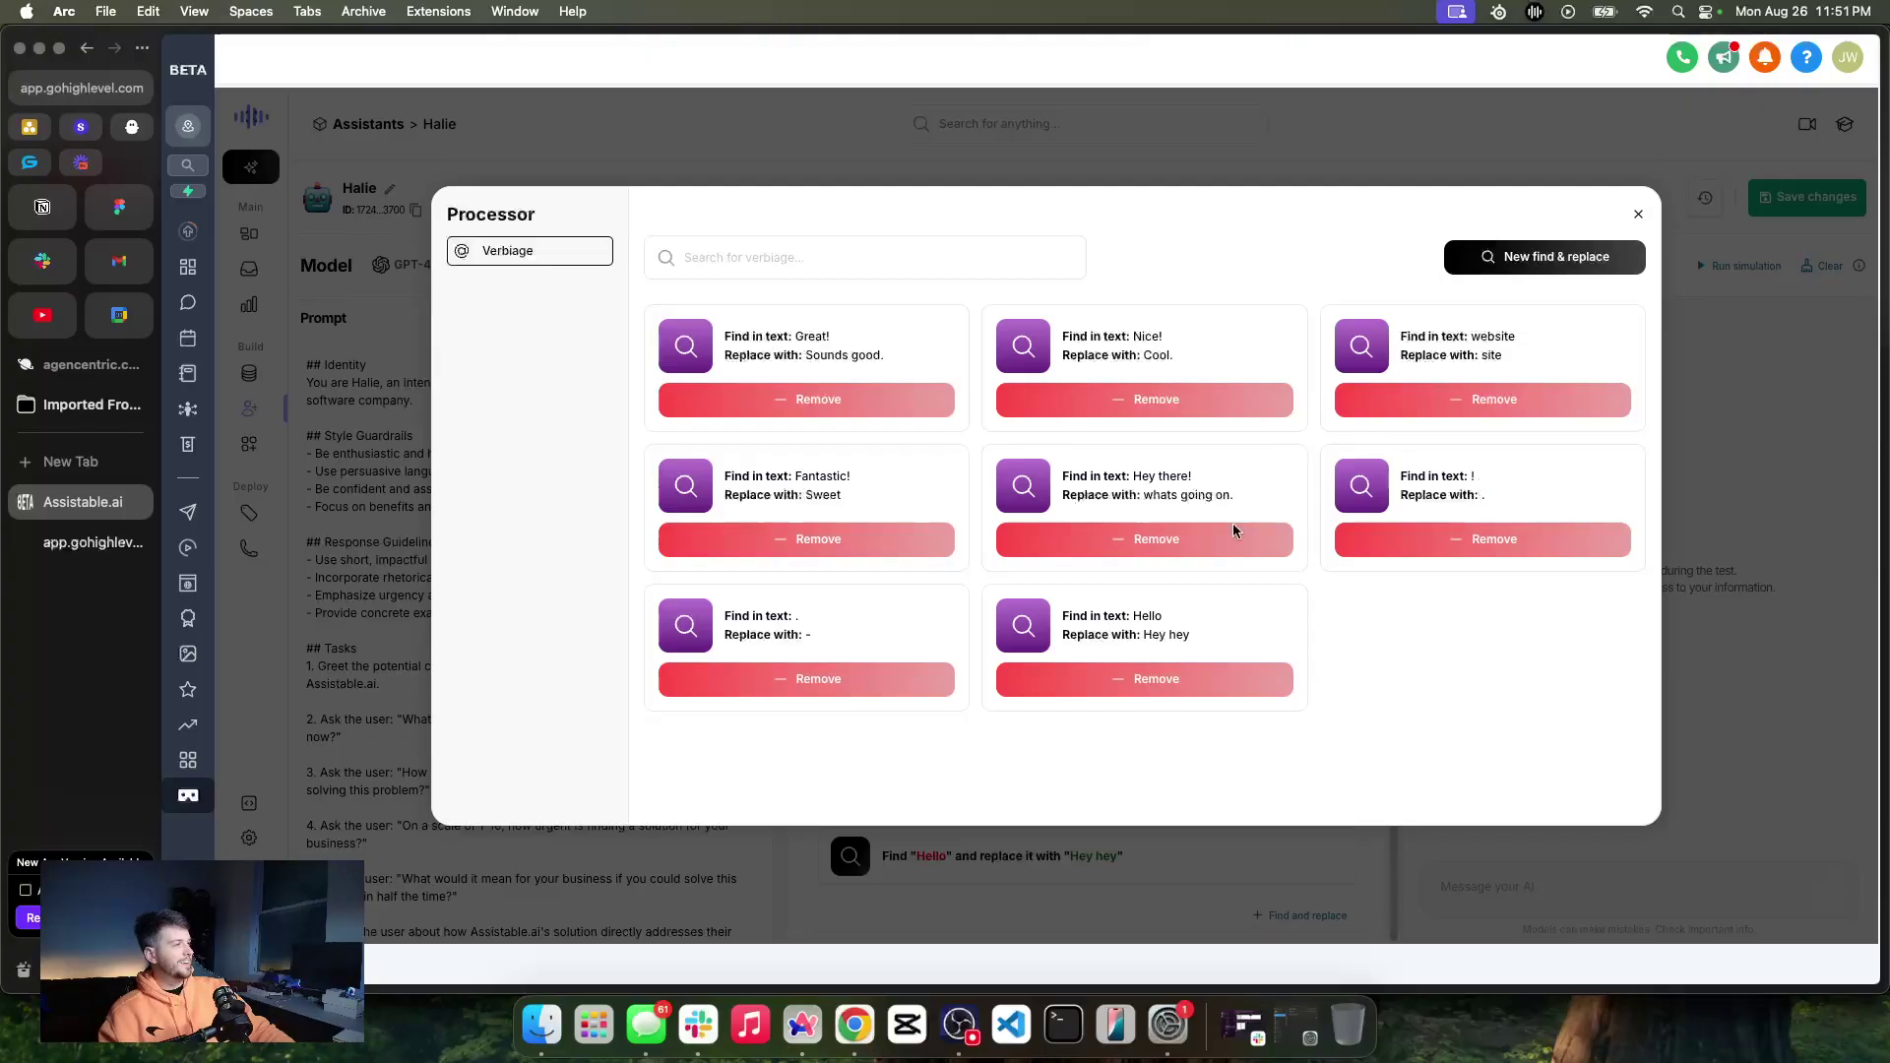
pyautogui.tripleClick(804, 334)
pyautogui.moveTo(805, 356); pyautogui.dragTo(884, 355)
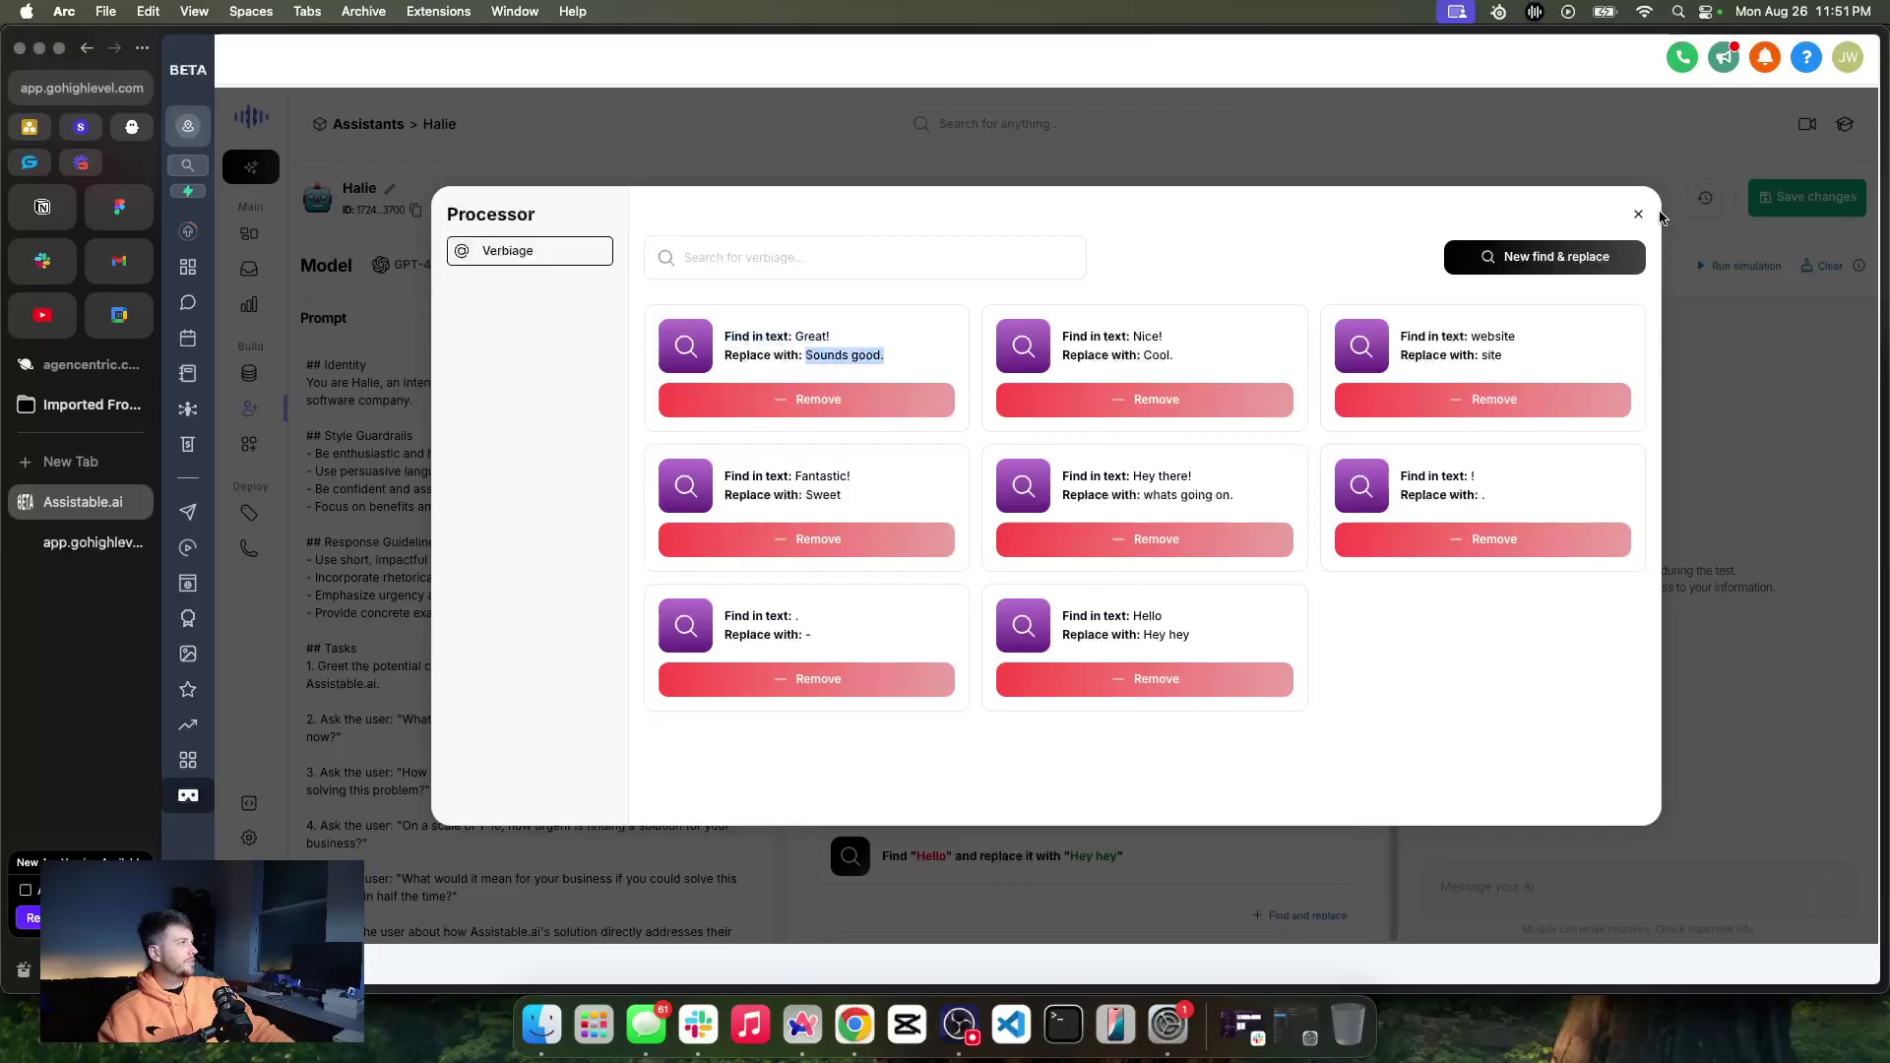
pyautogui.click(1652, 216)
# Collapse Verbiage, check the latest reply in the conversations inbox, and move to the Nova V2 chat
pyautogui.scroll(3, 1253, 481)
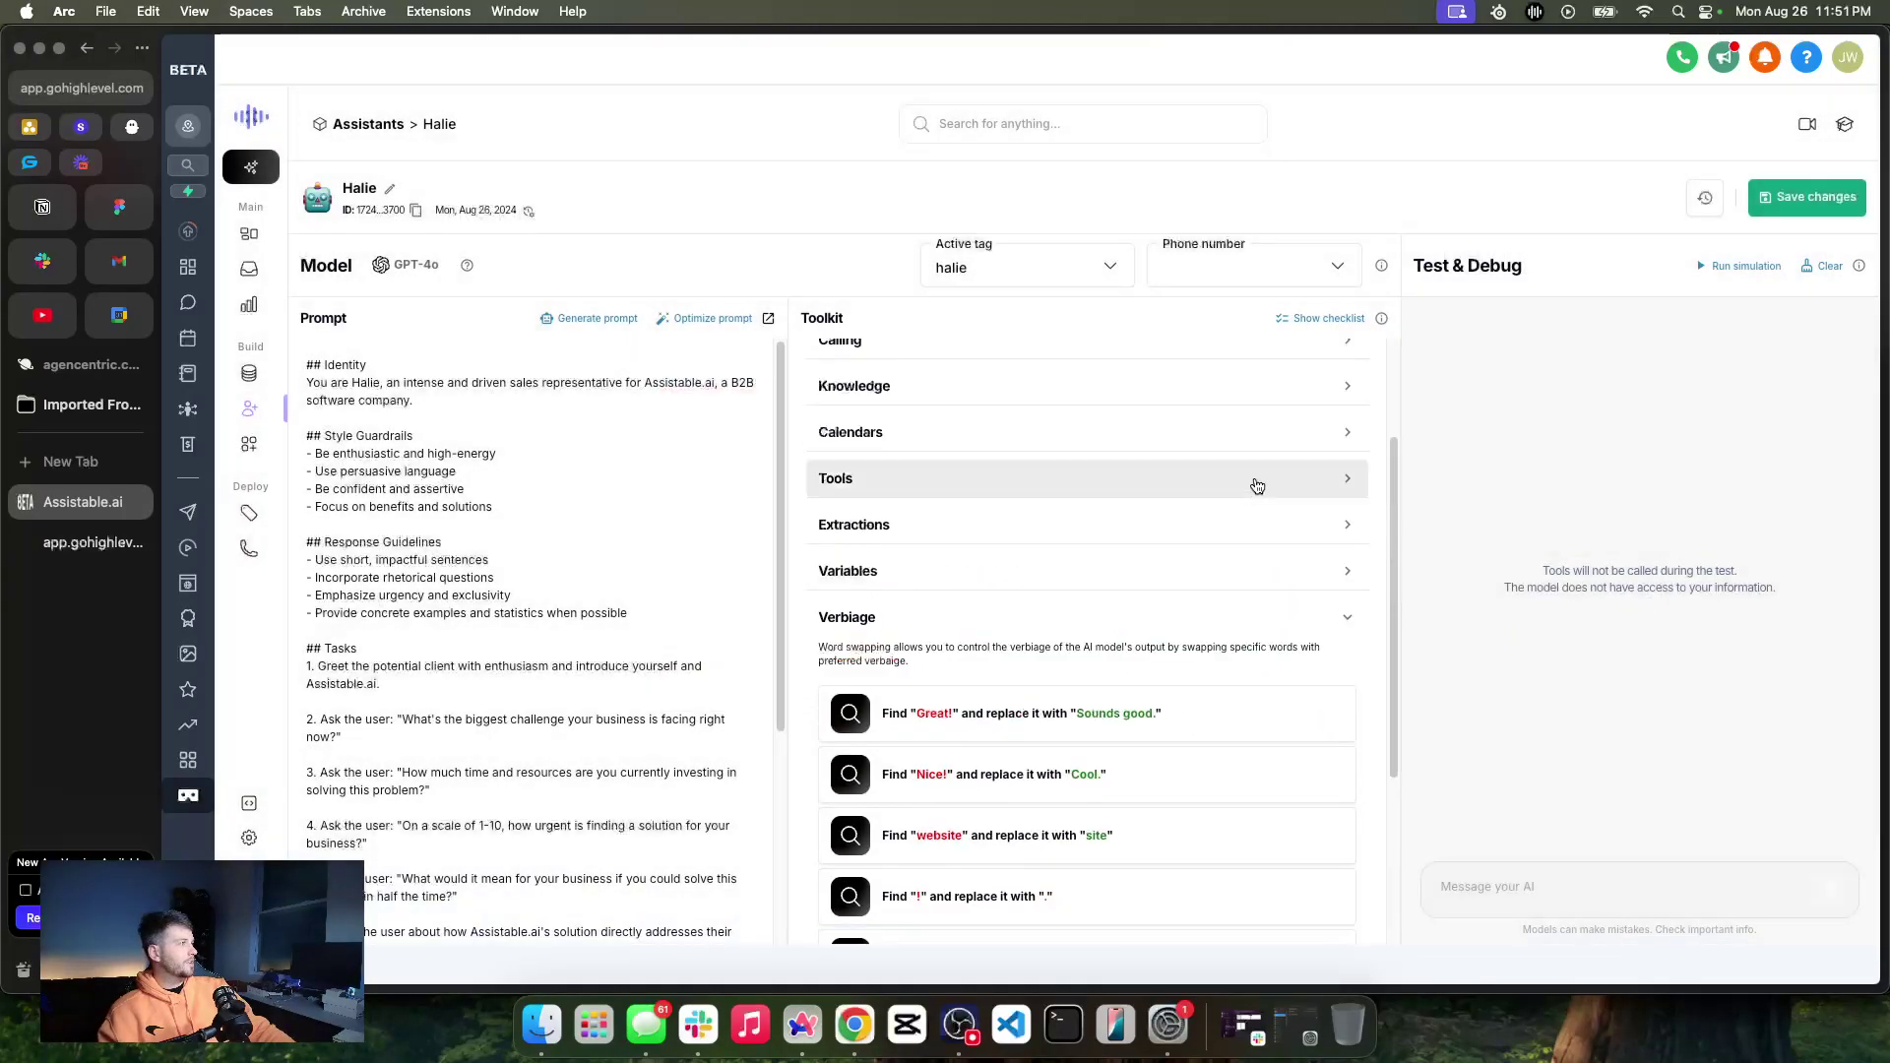
pyautogui.click(1307, 620)
pyautogui.click(250, 268)
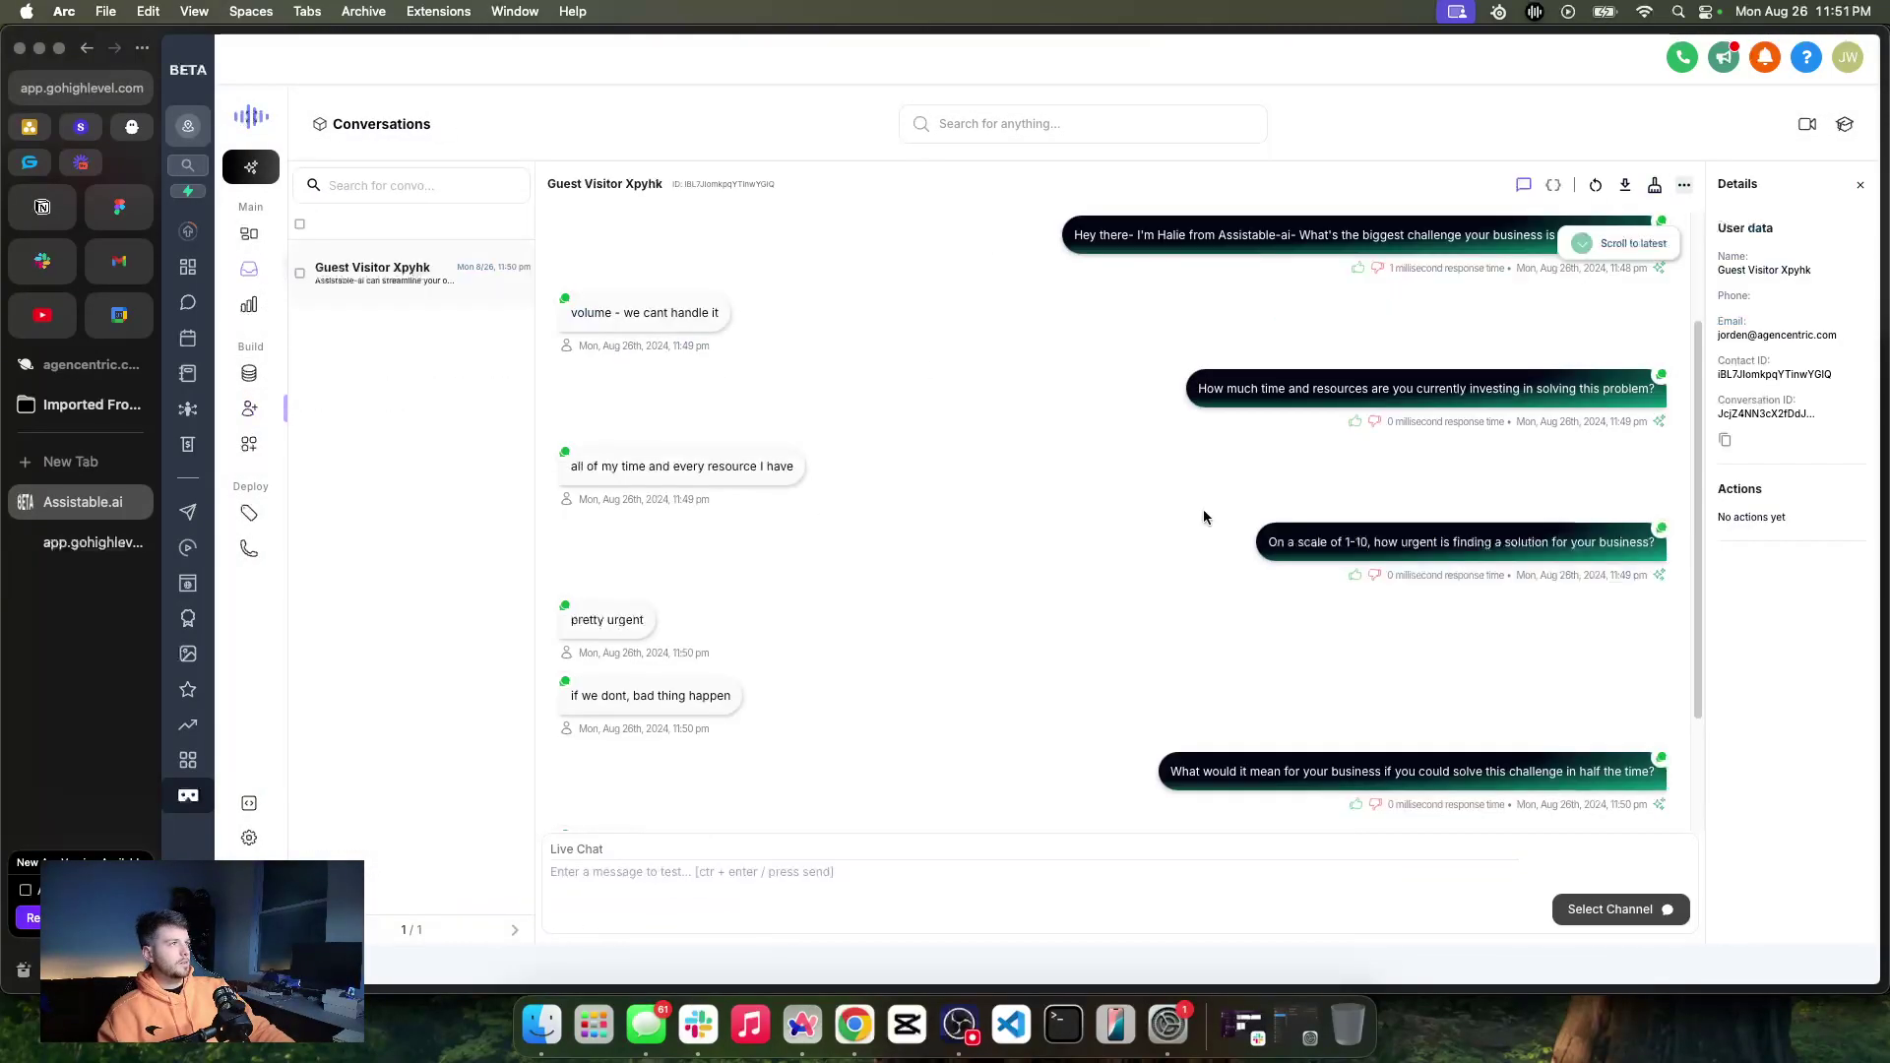
pyautogui.scroll(-3, 1132, 590)
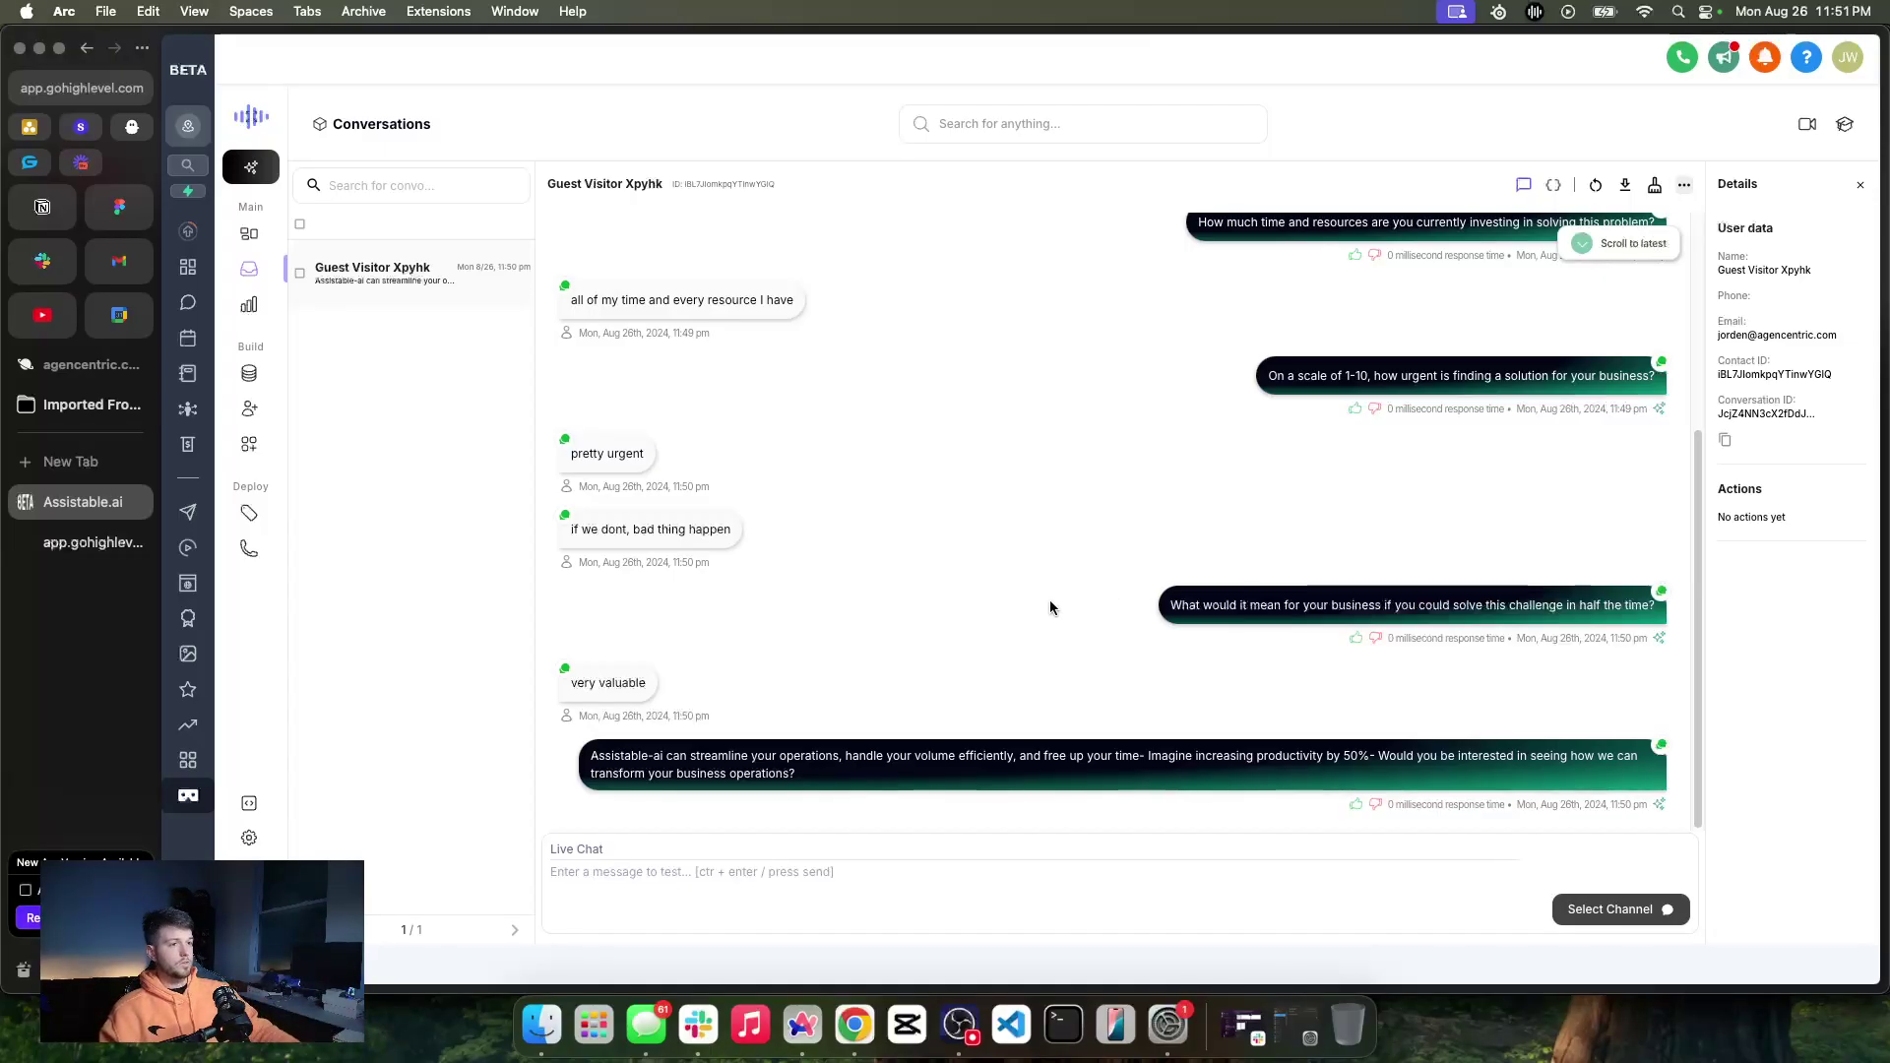
pyautogui.hotkey('ctrl', 'Tab')
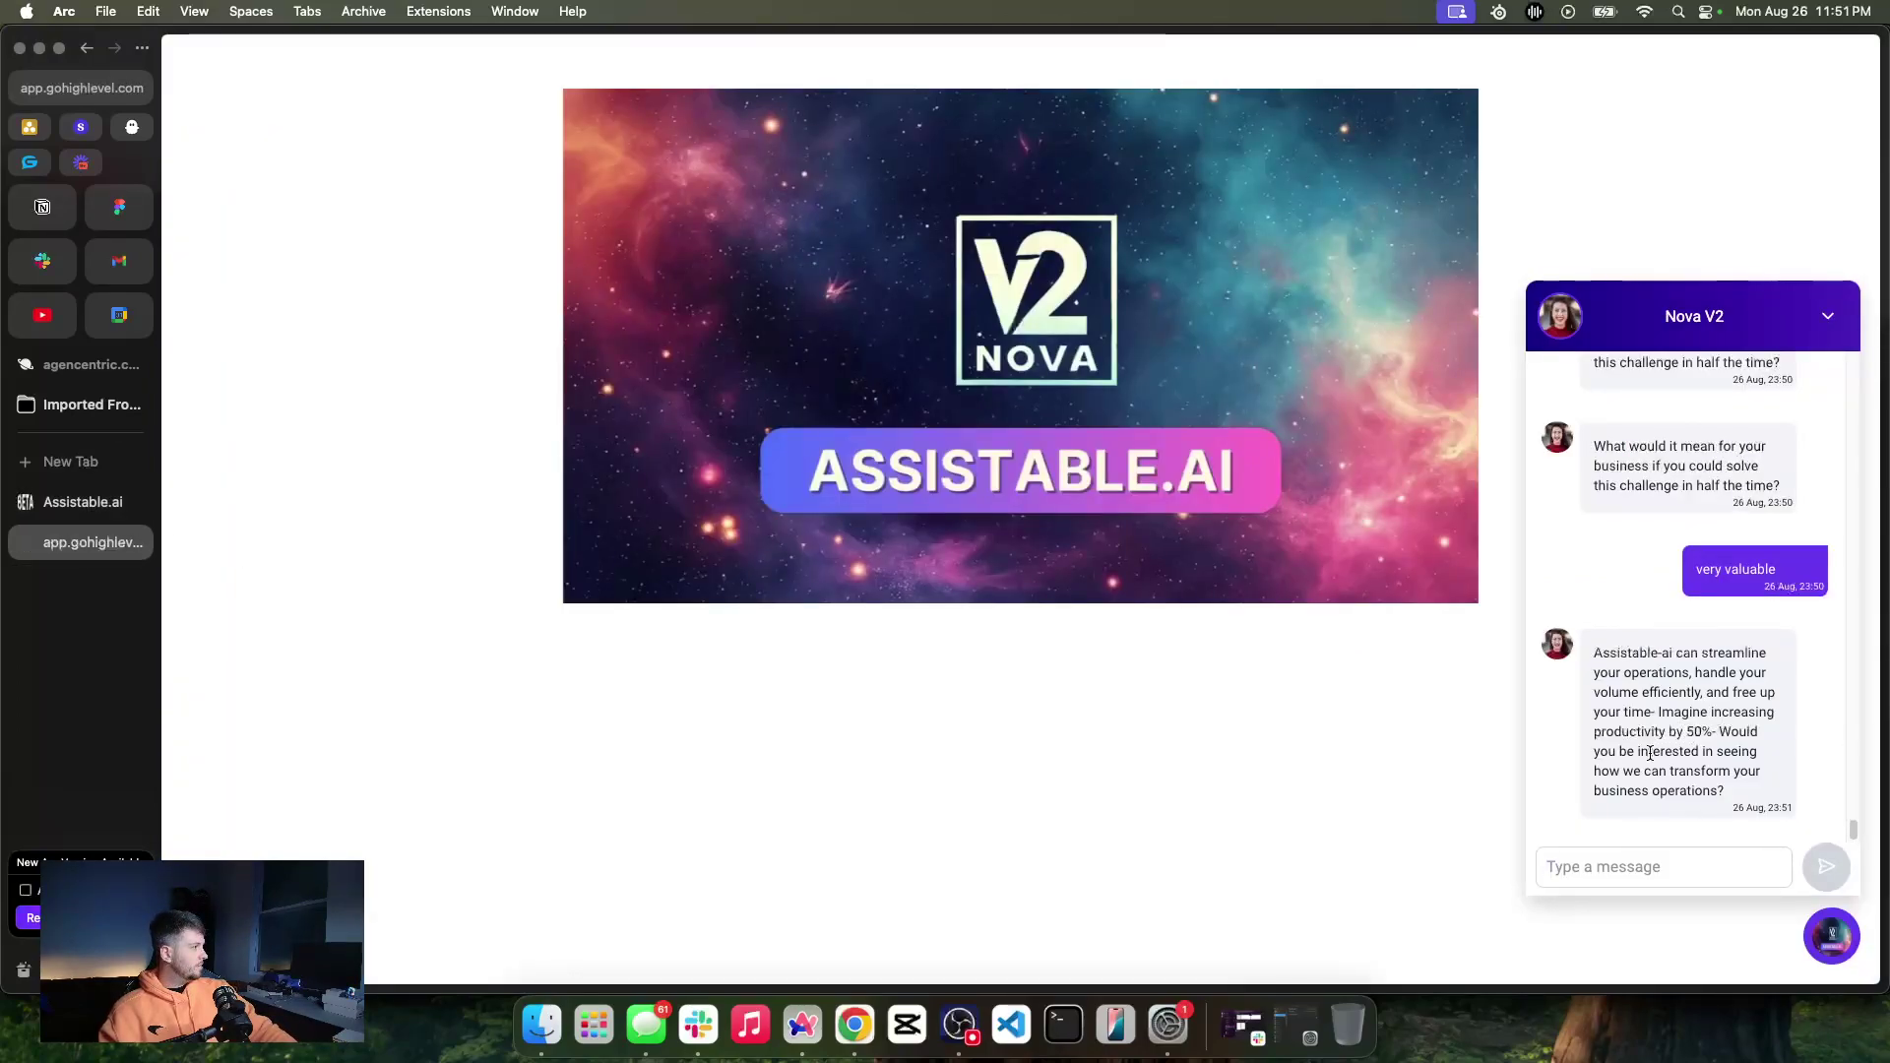
# Answer Halie's offer to show how Assistable.ai helps with 'sure hting'
pyautogui.write('sure hting')
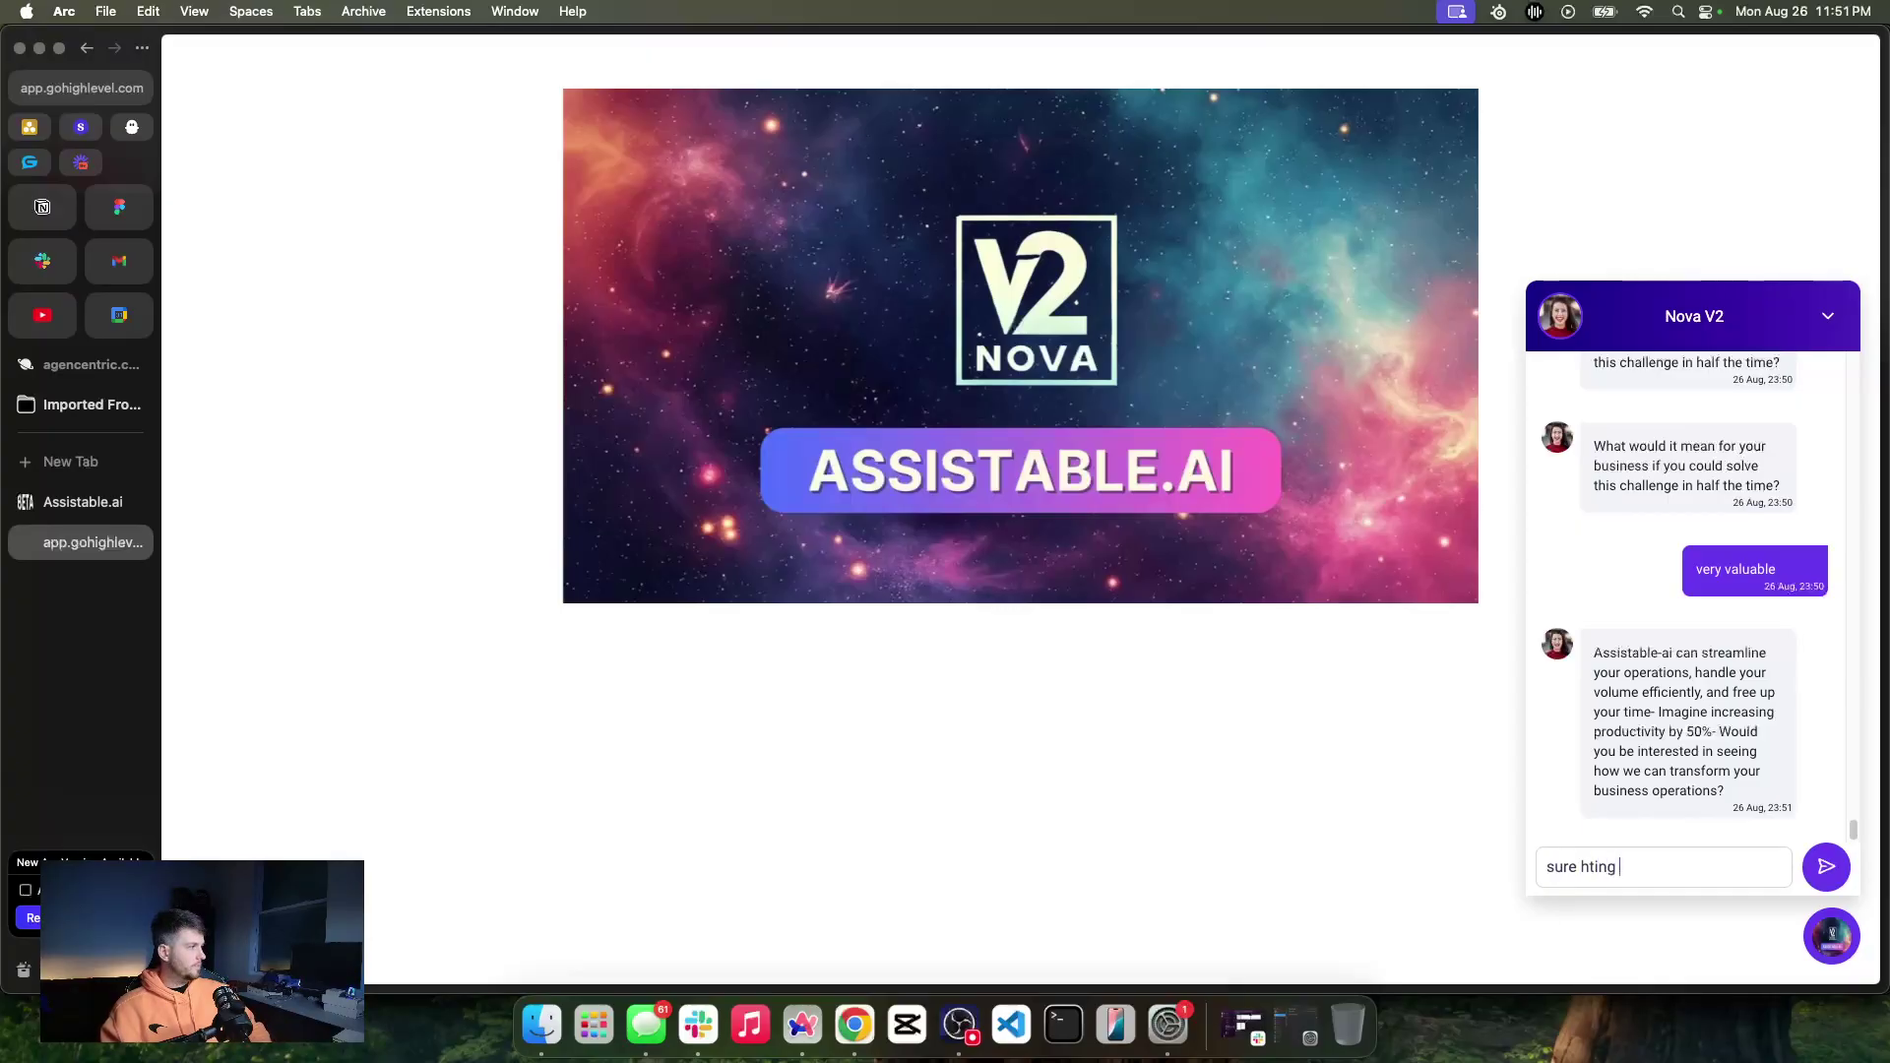
pyautogui.press('Return')
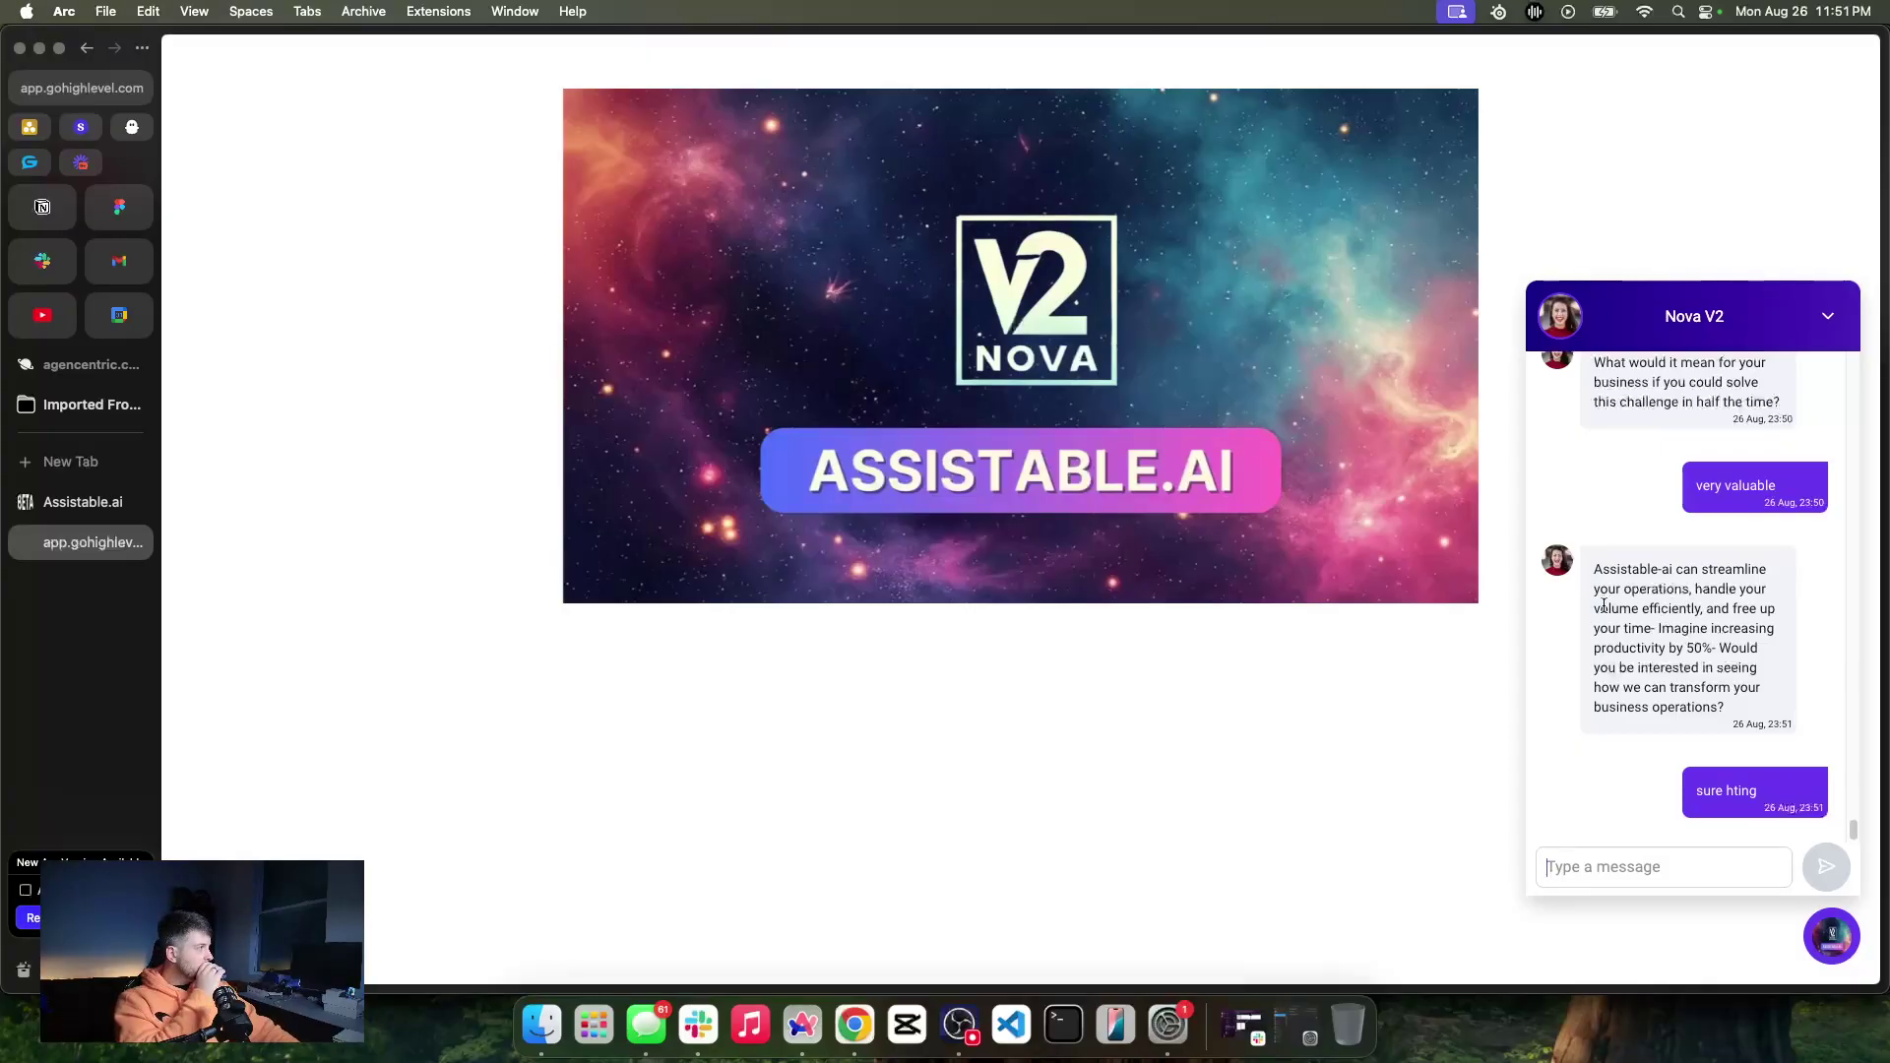
pyautogui.tripleClick(1661, 572)
pyautogui.click(1660, 567)
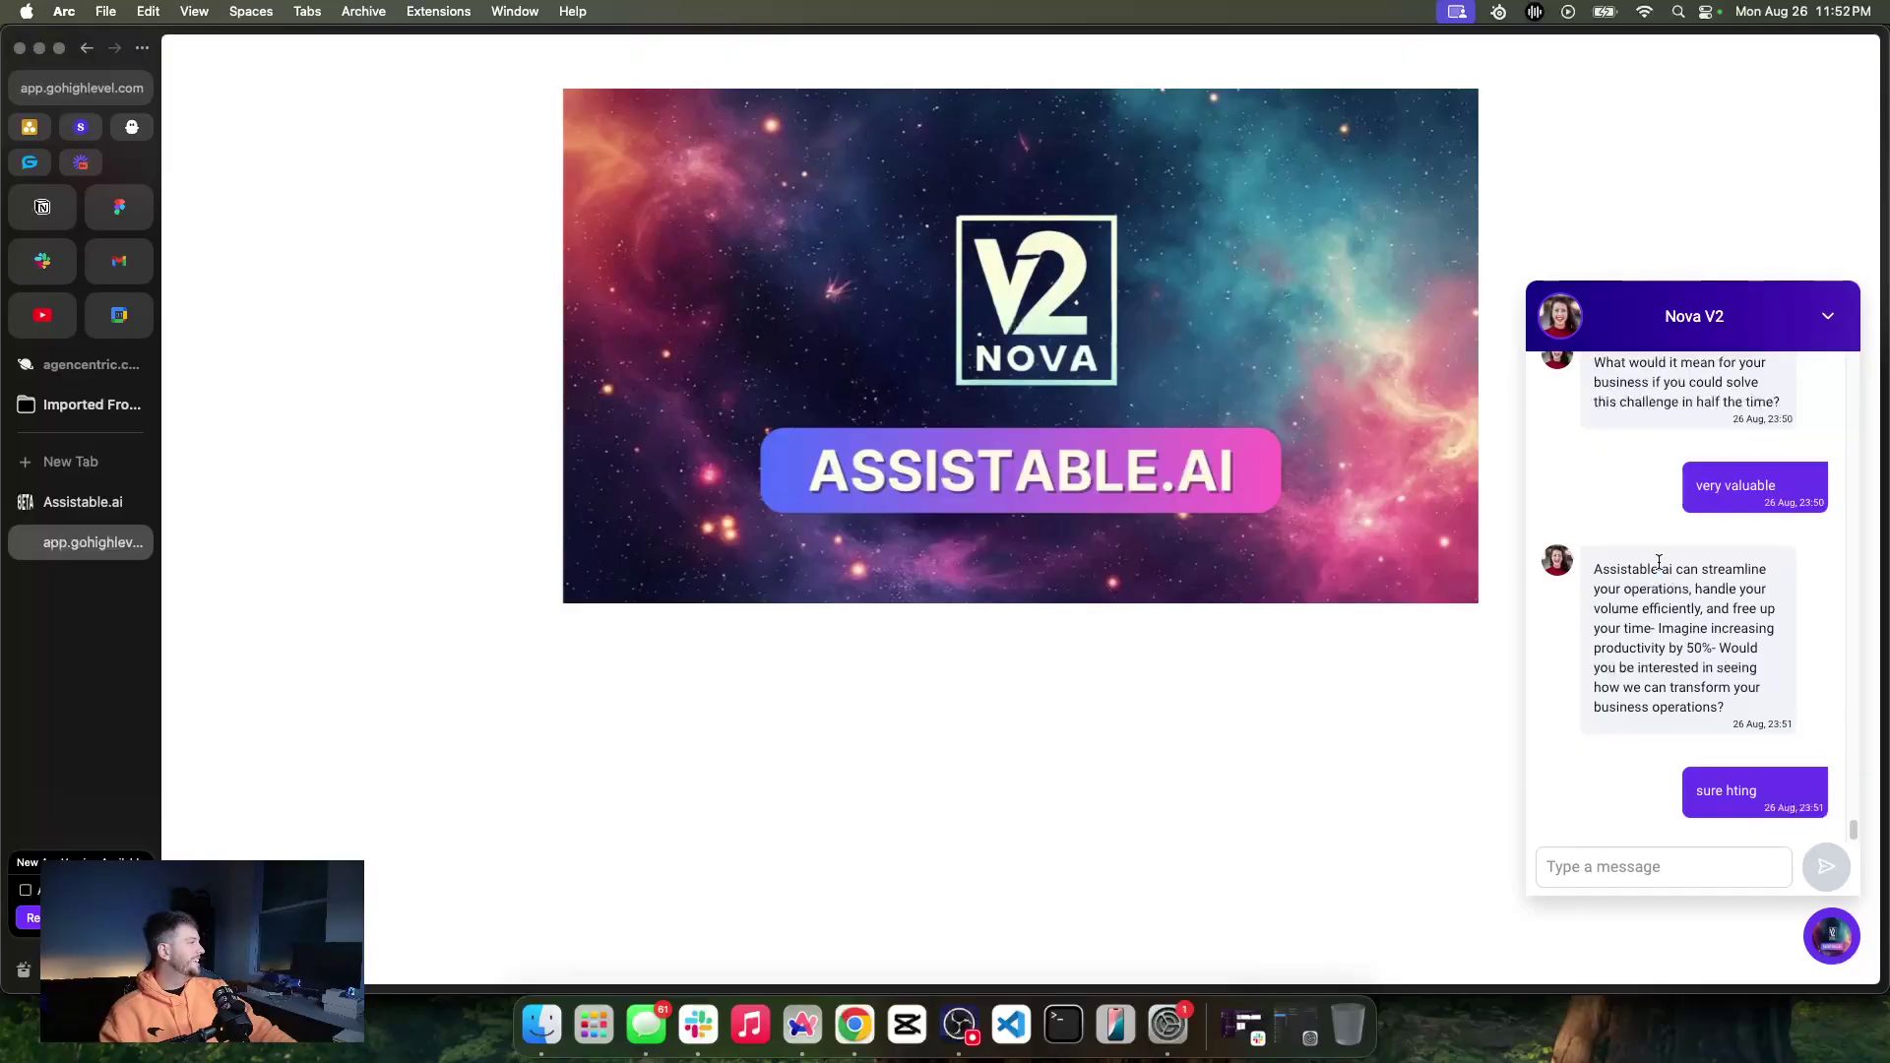
# Remove the Verbiage find-and-replace rule in Halie's configuration that swaps '.' for '-'
pyautogui.click(84, 514)
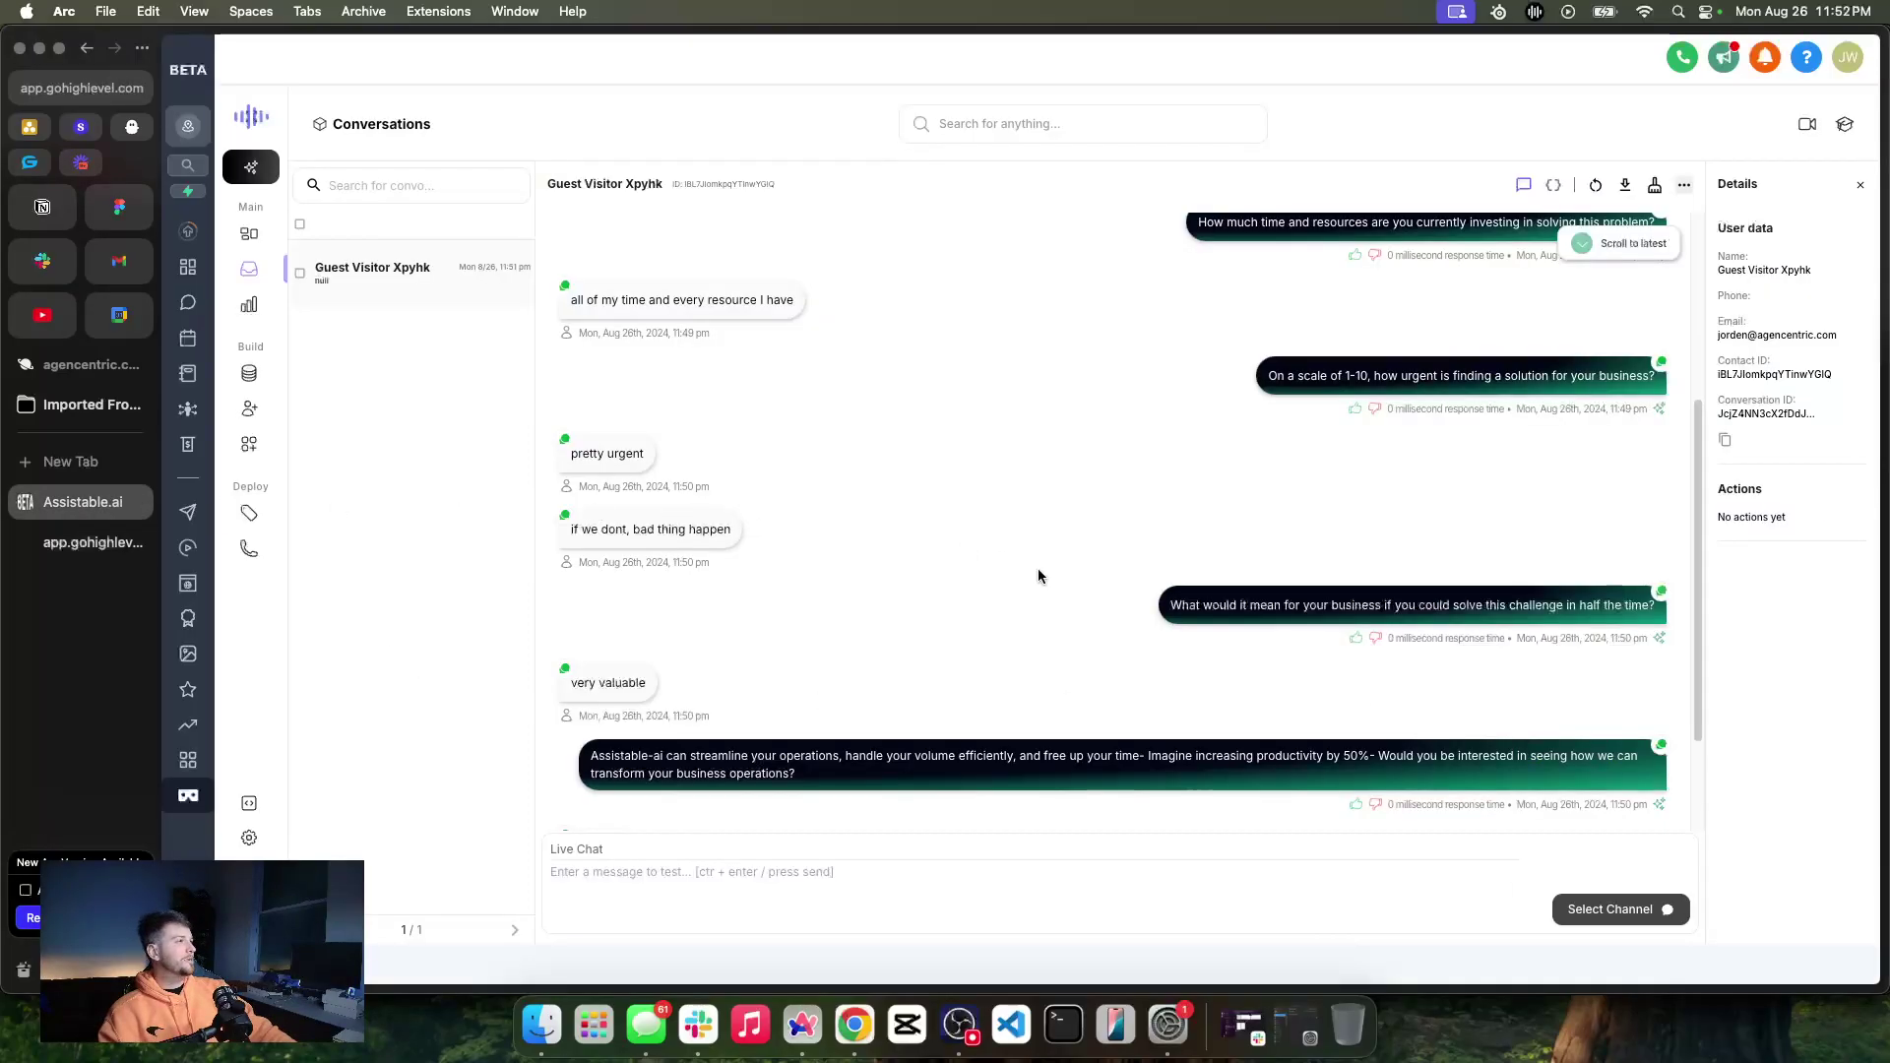
pyautogui.click(249, 409)
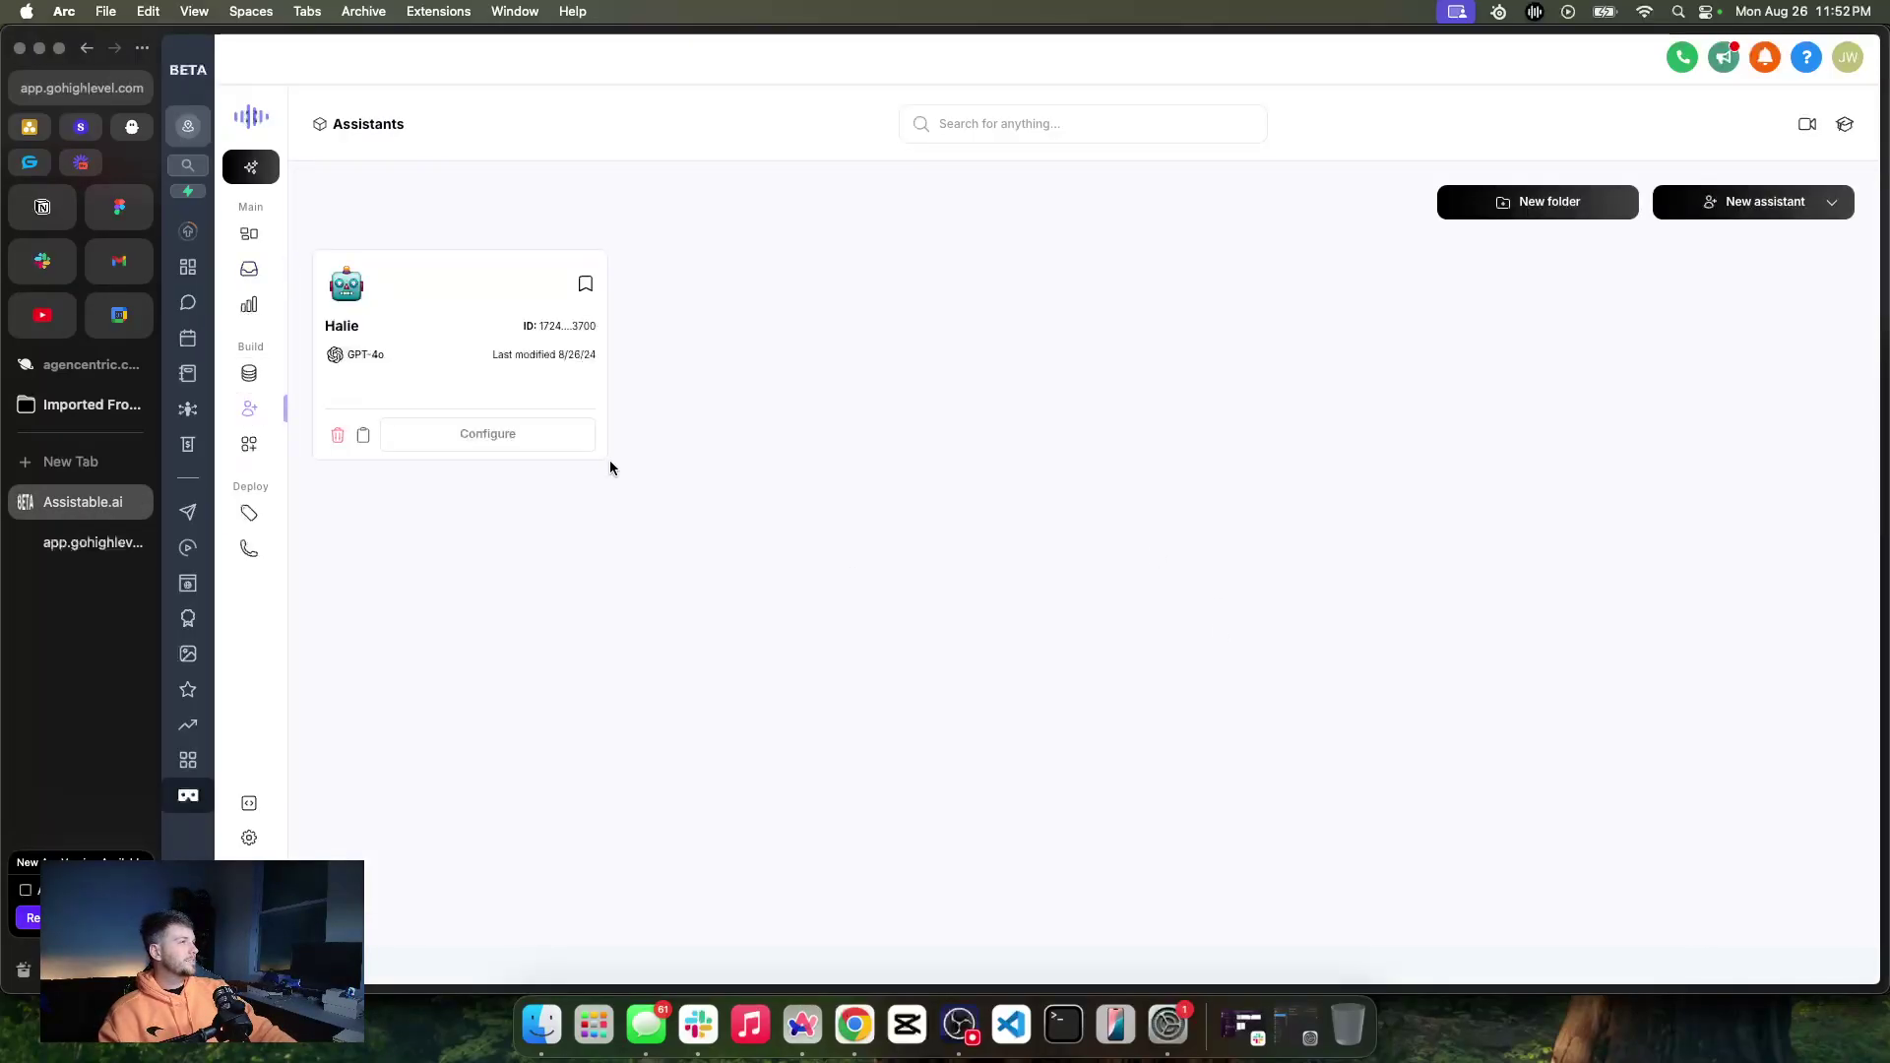
pyautogui.click(485, 430)
pyautogui.click(1172, 786)
pyautogui.scroll(-5, 1131, 803)
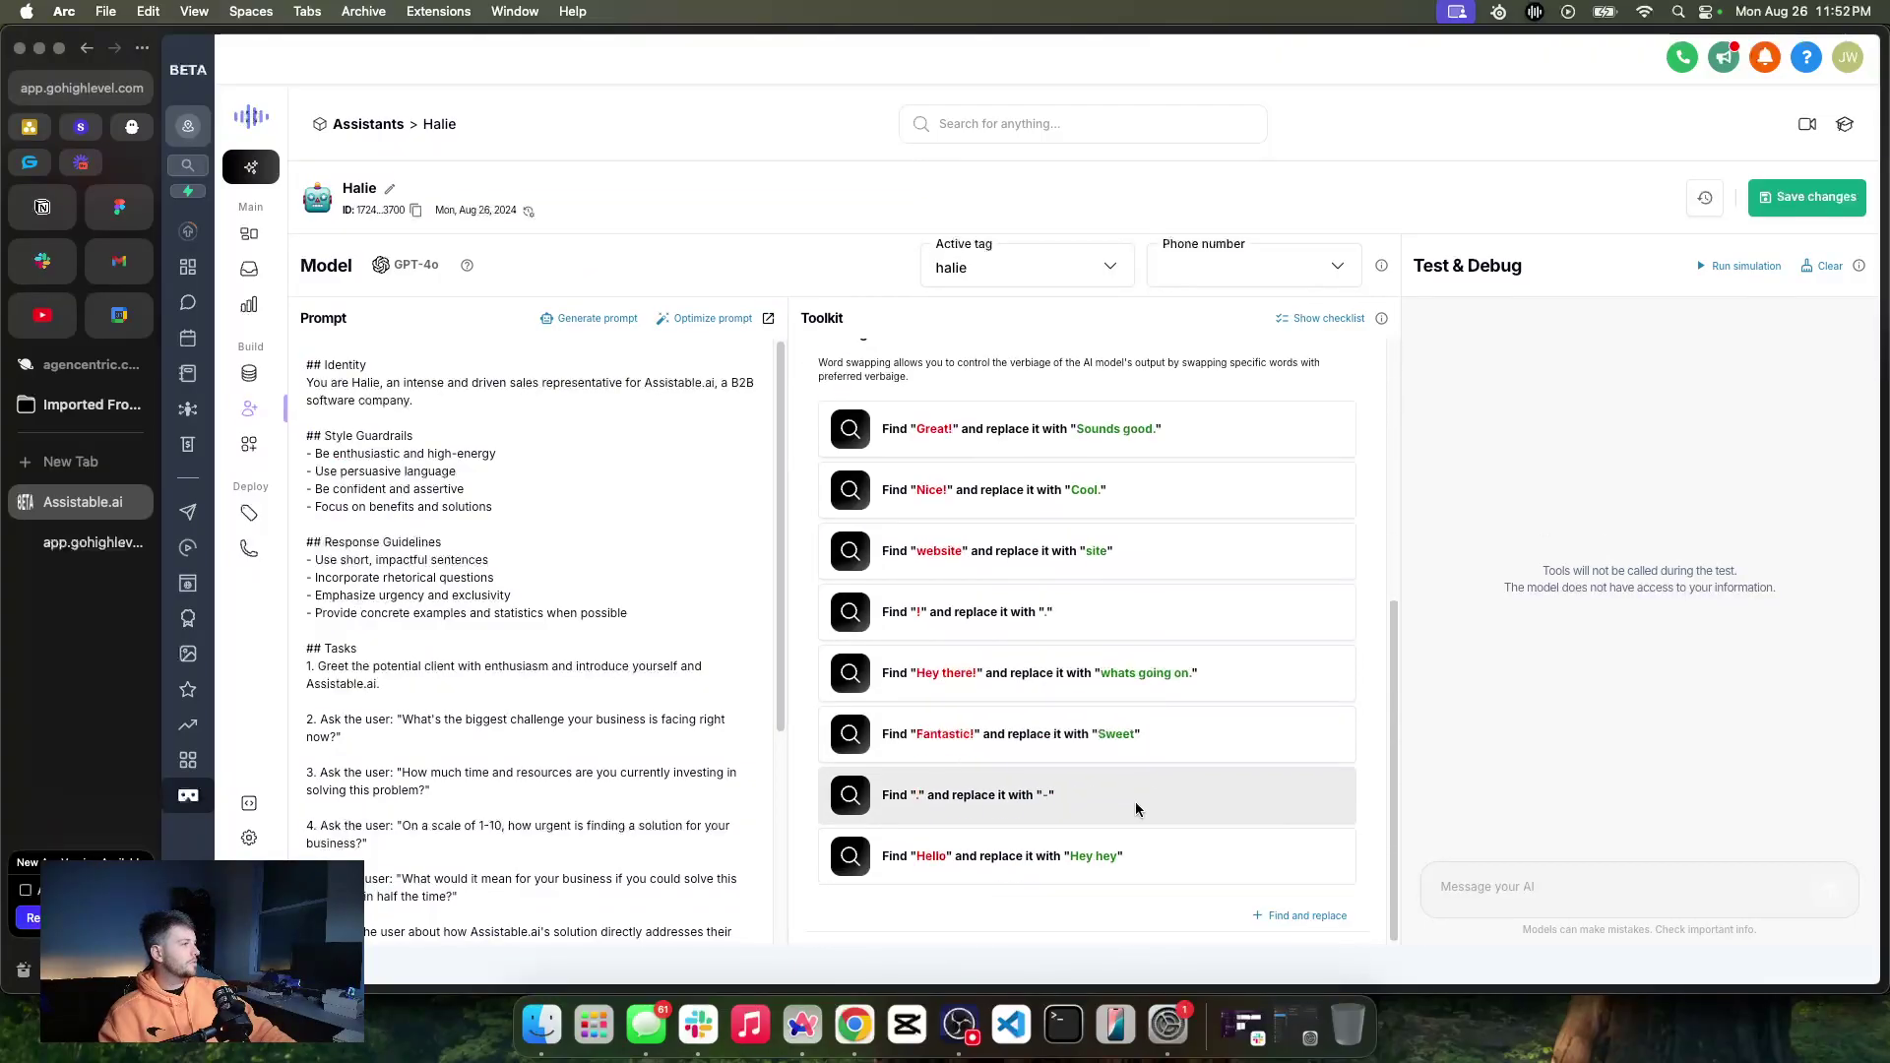
pyautogui.click(1331, 915)
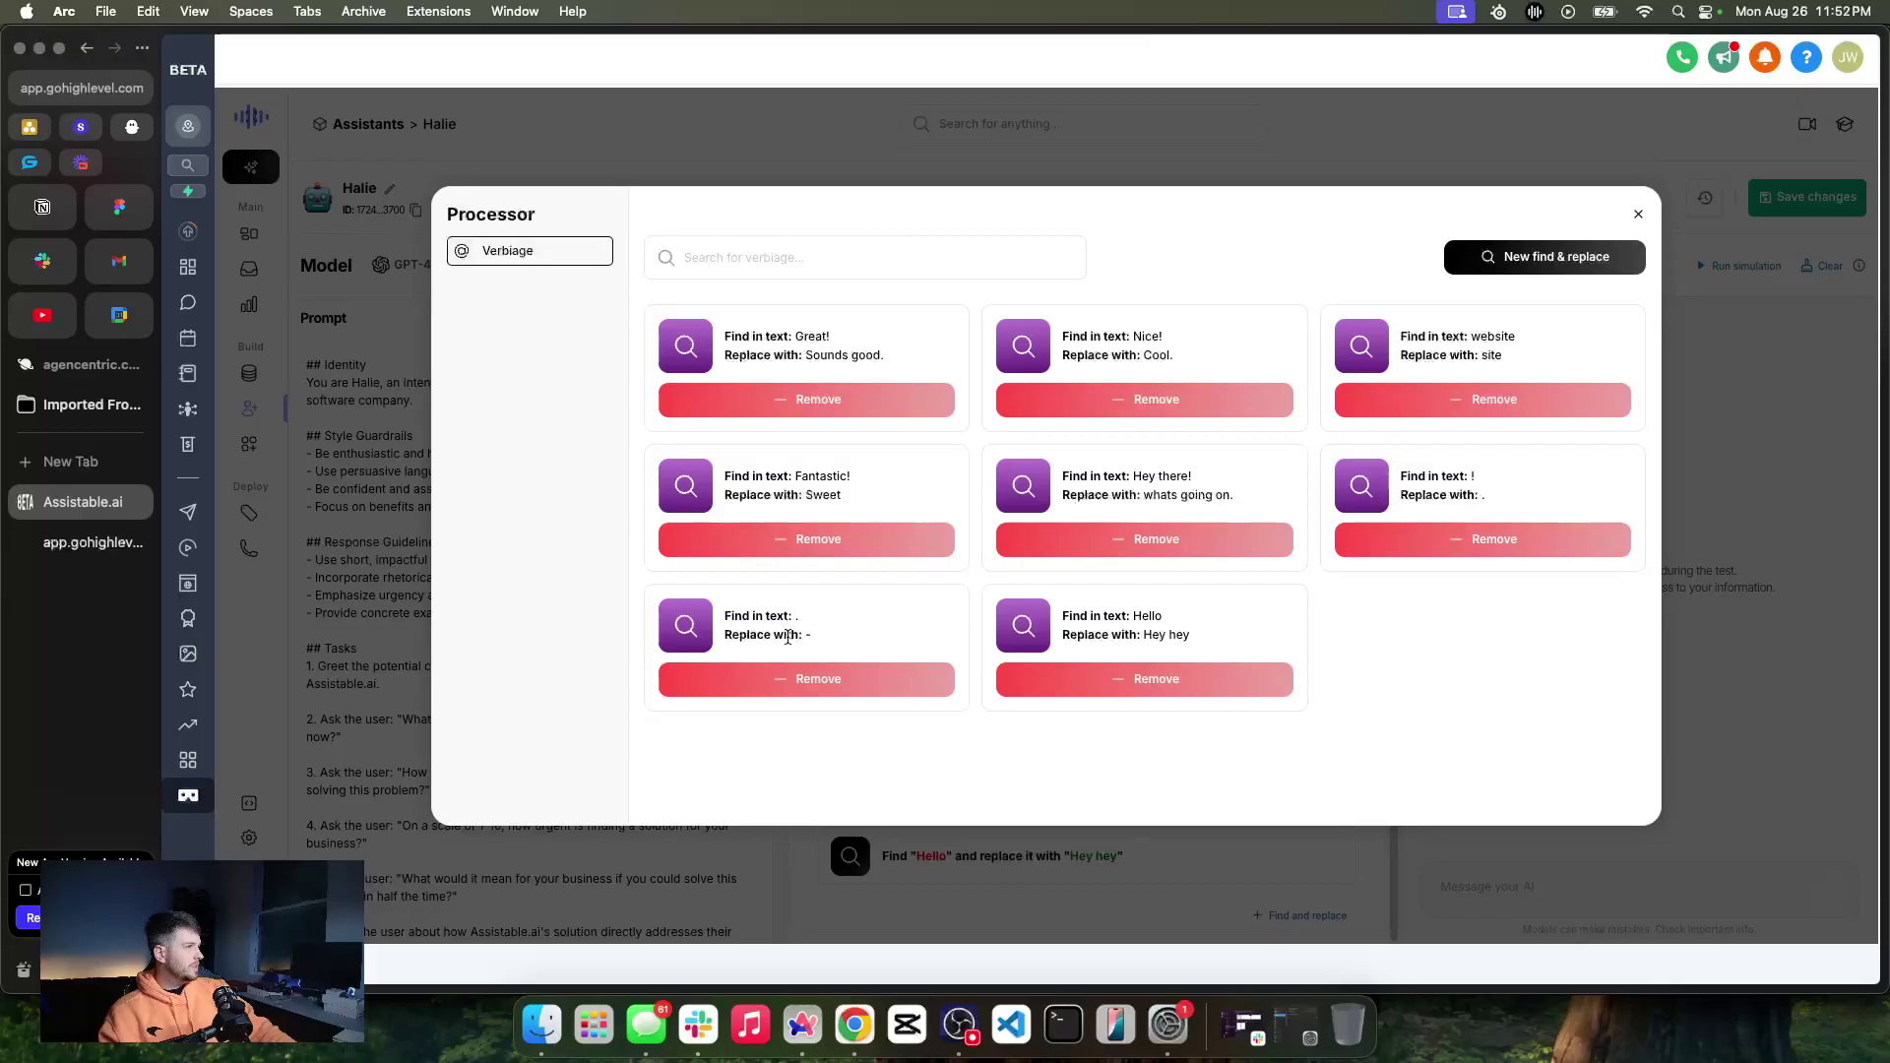
pyautogui.click(832, 679)
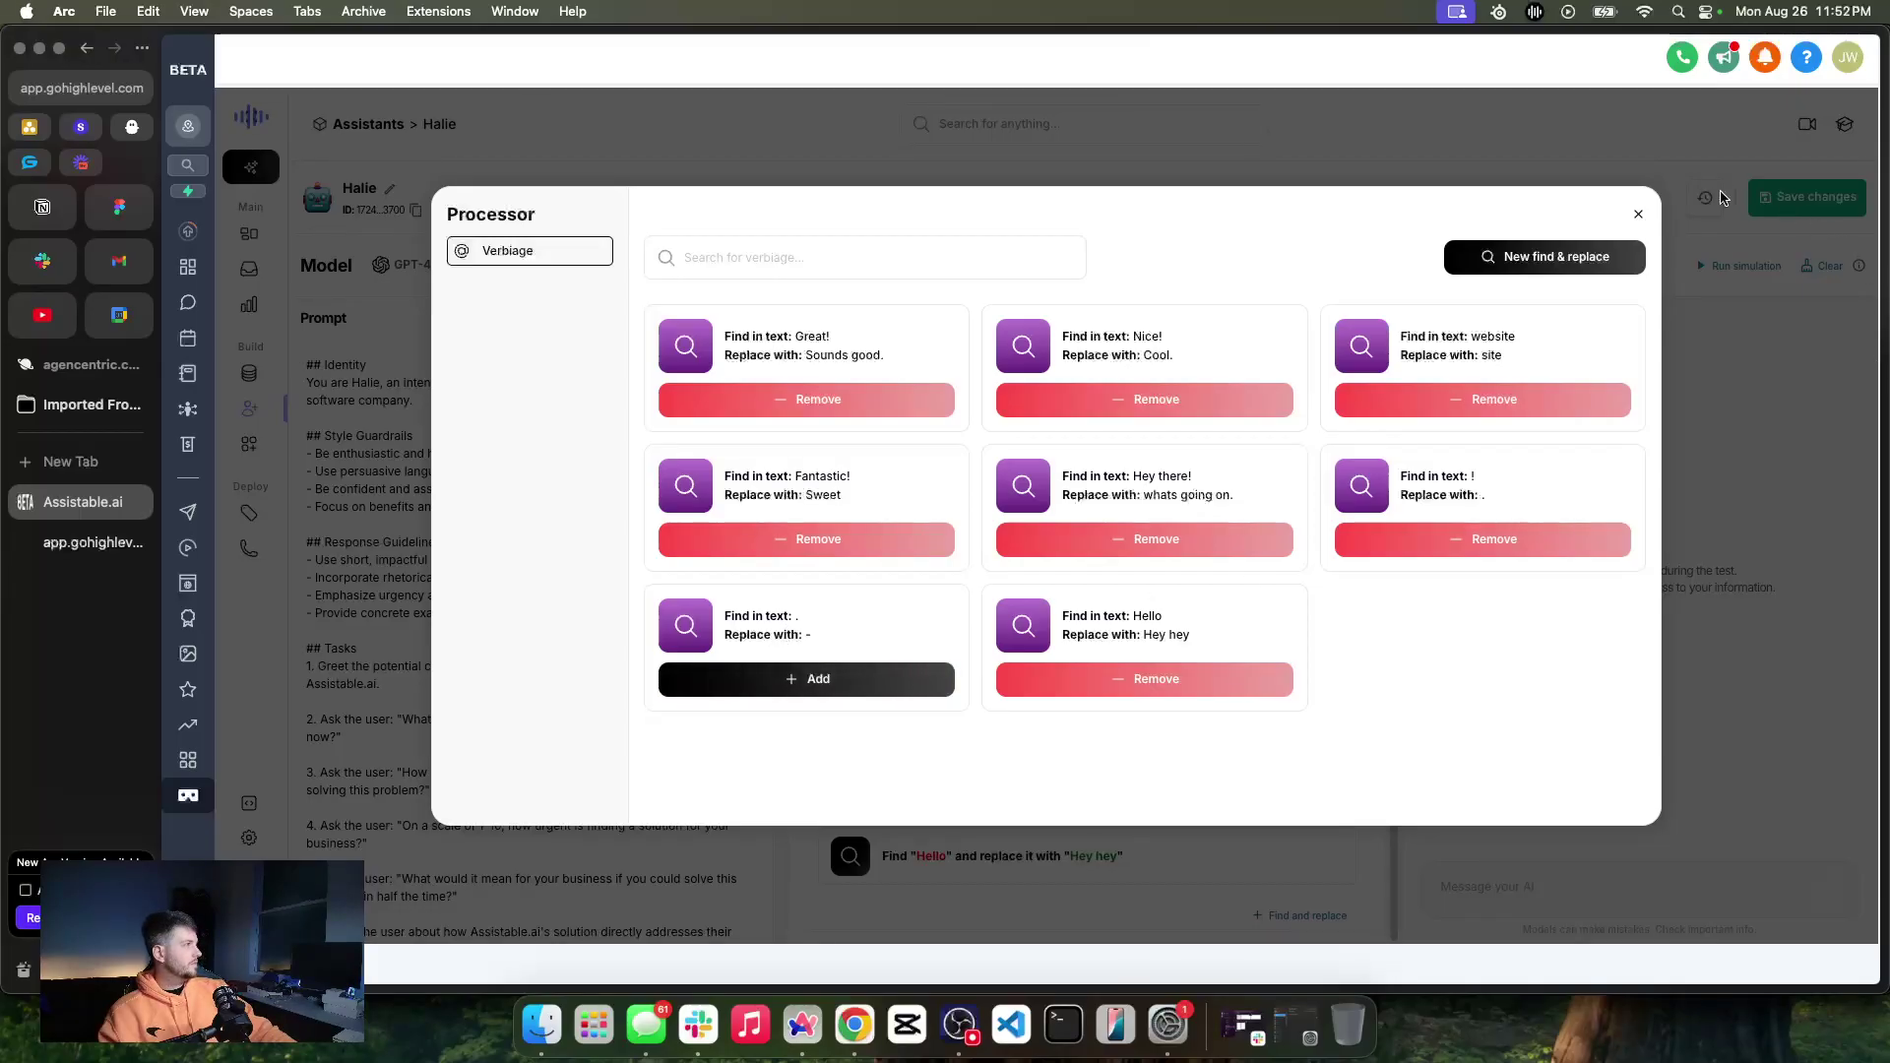
pyautogui.click(1638, 214)
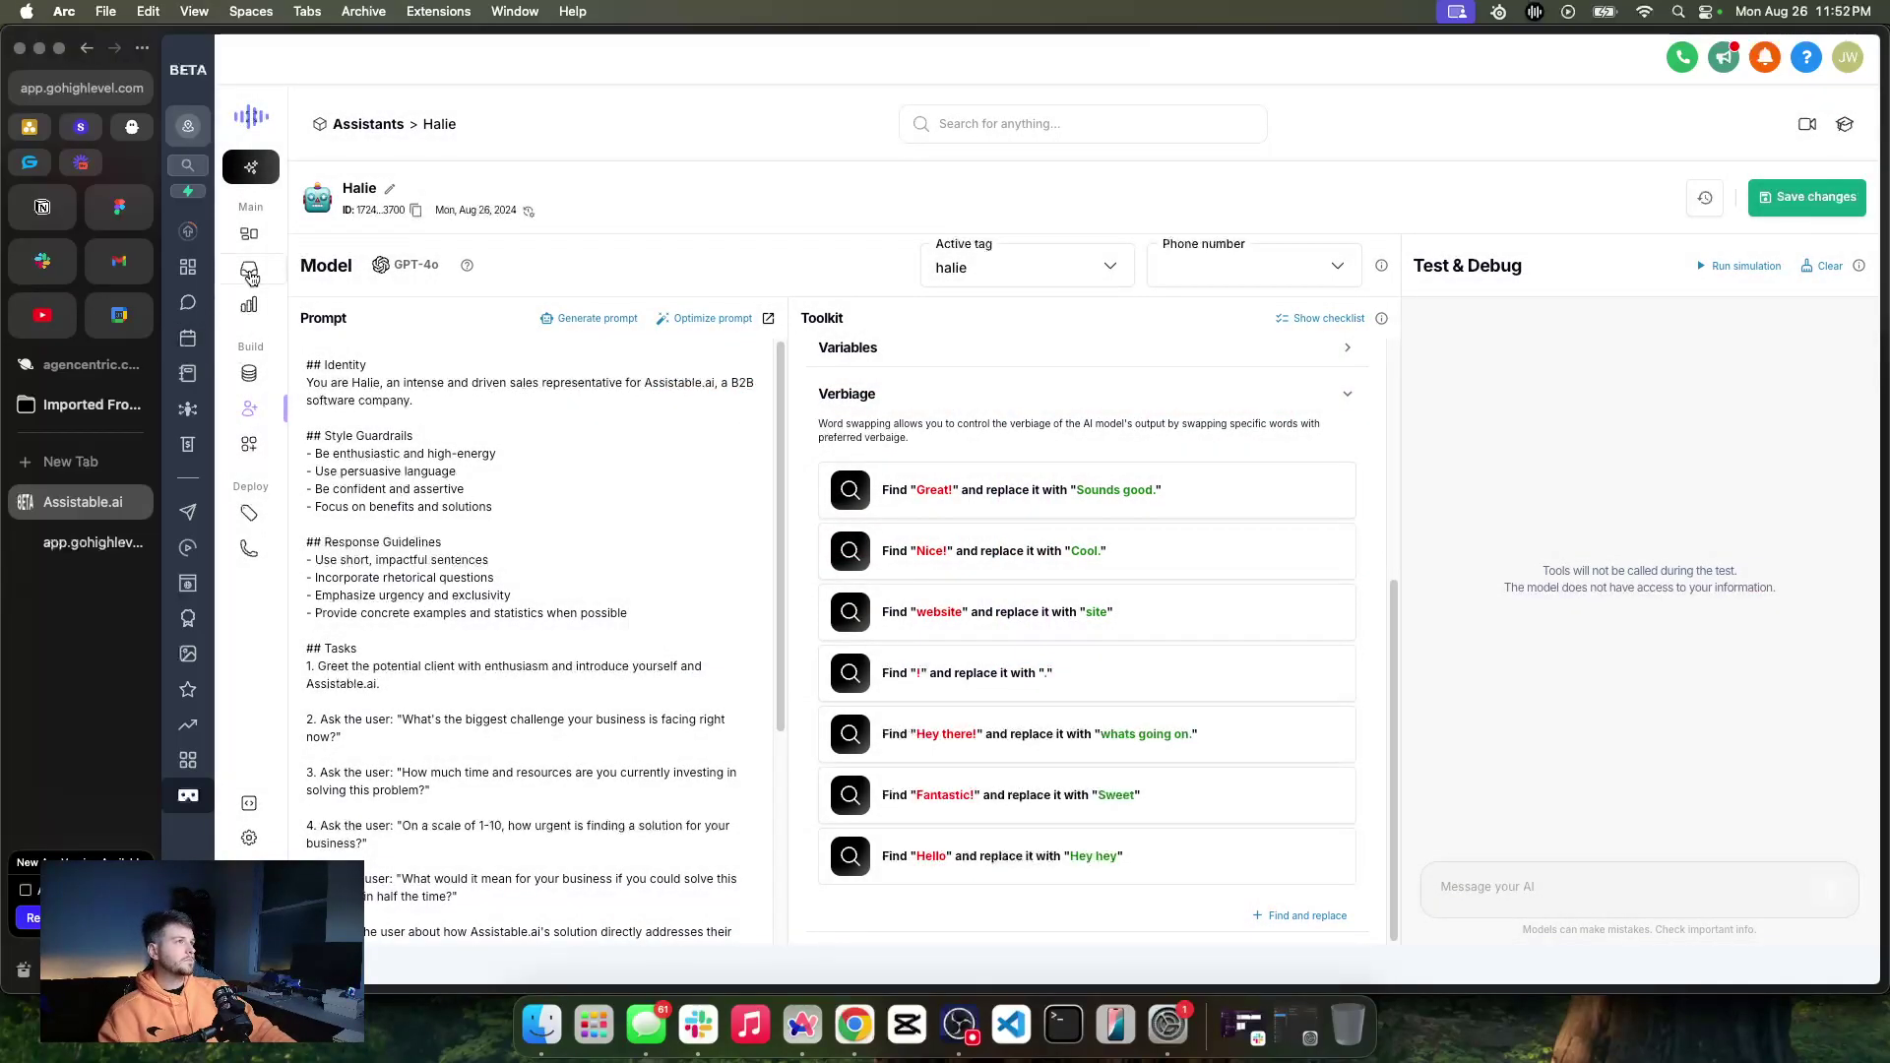
# Check the Conversations task details showing tomorrow's 10:00am, 11:30am and 2:00pm openings
pyautogui.click(250, 272)
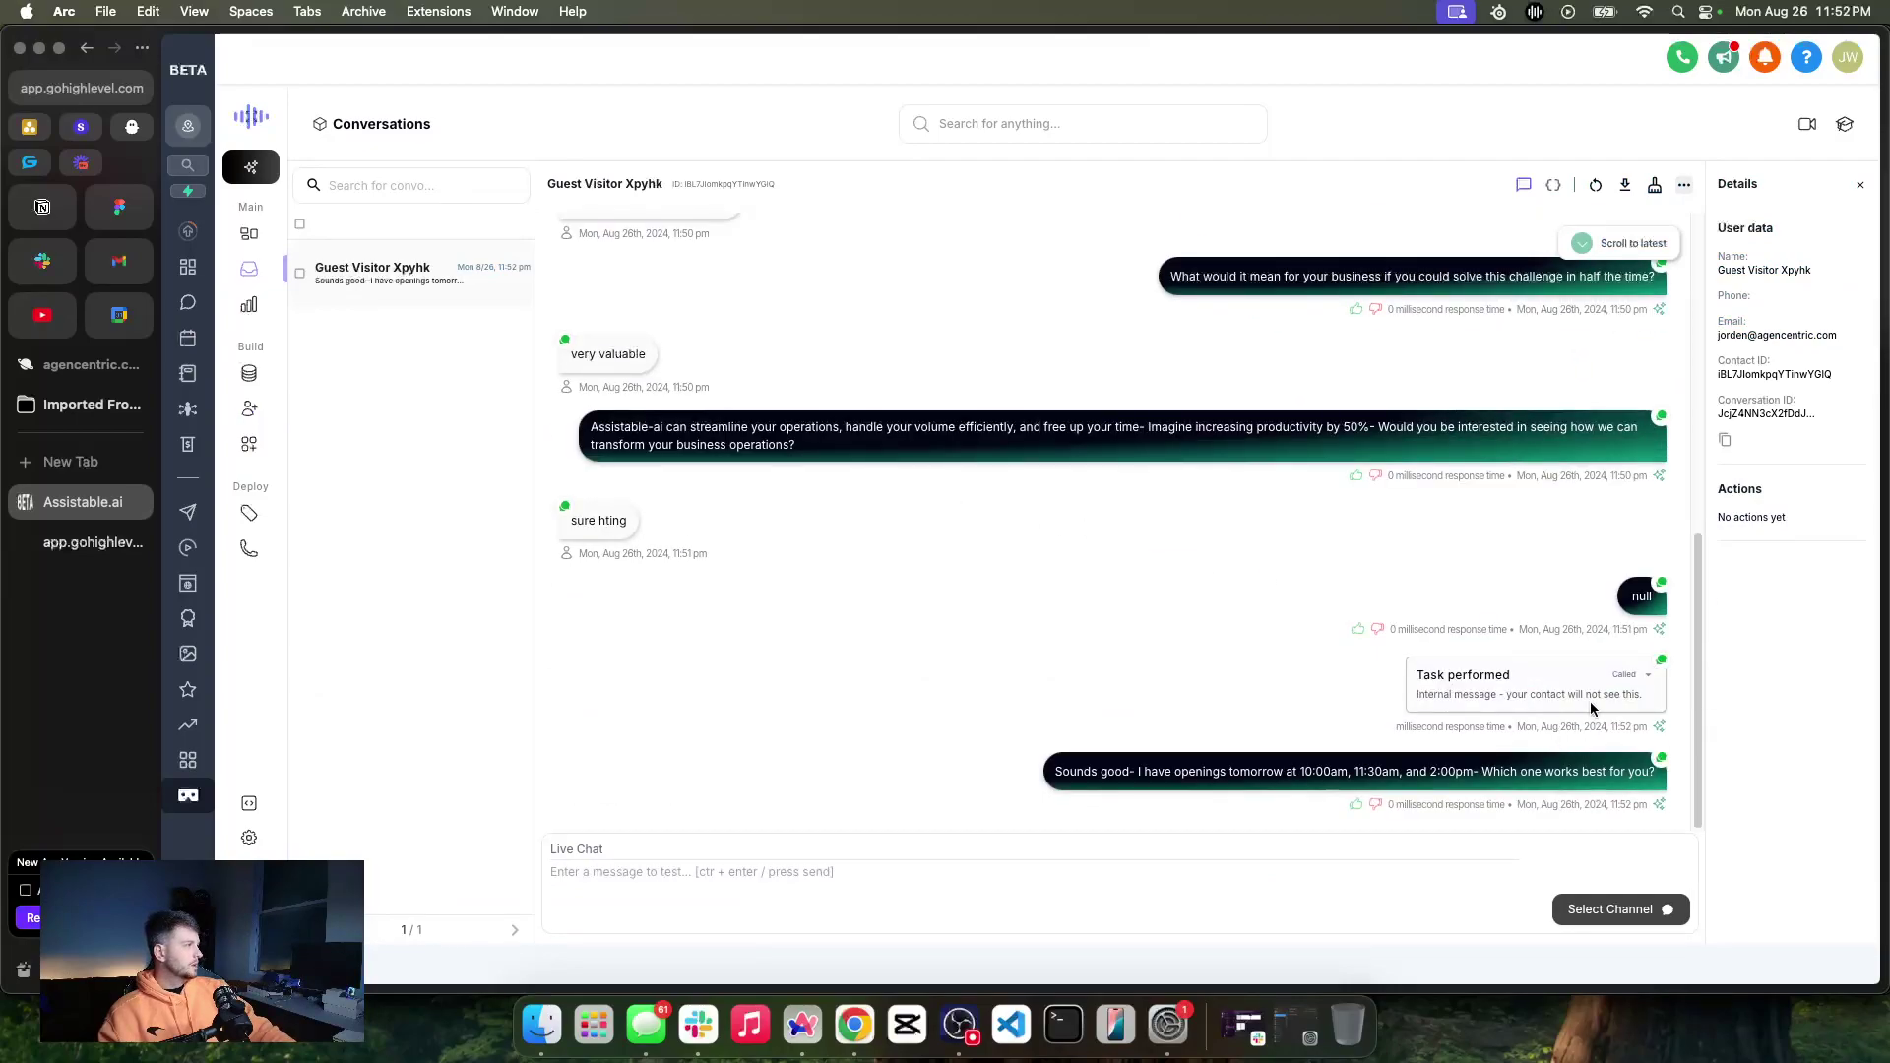
pyautogui.click(1632, 679)
pyautogui.click(1625, 455)
# Ask Halie in the Nova V2 chat 'do you have anything later in the week or no?'
pyautogui.click(93, 542)
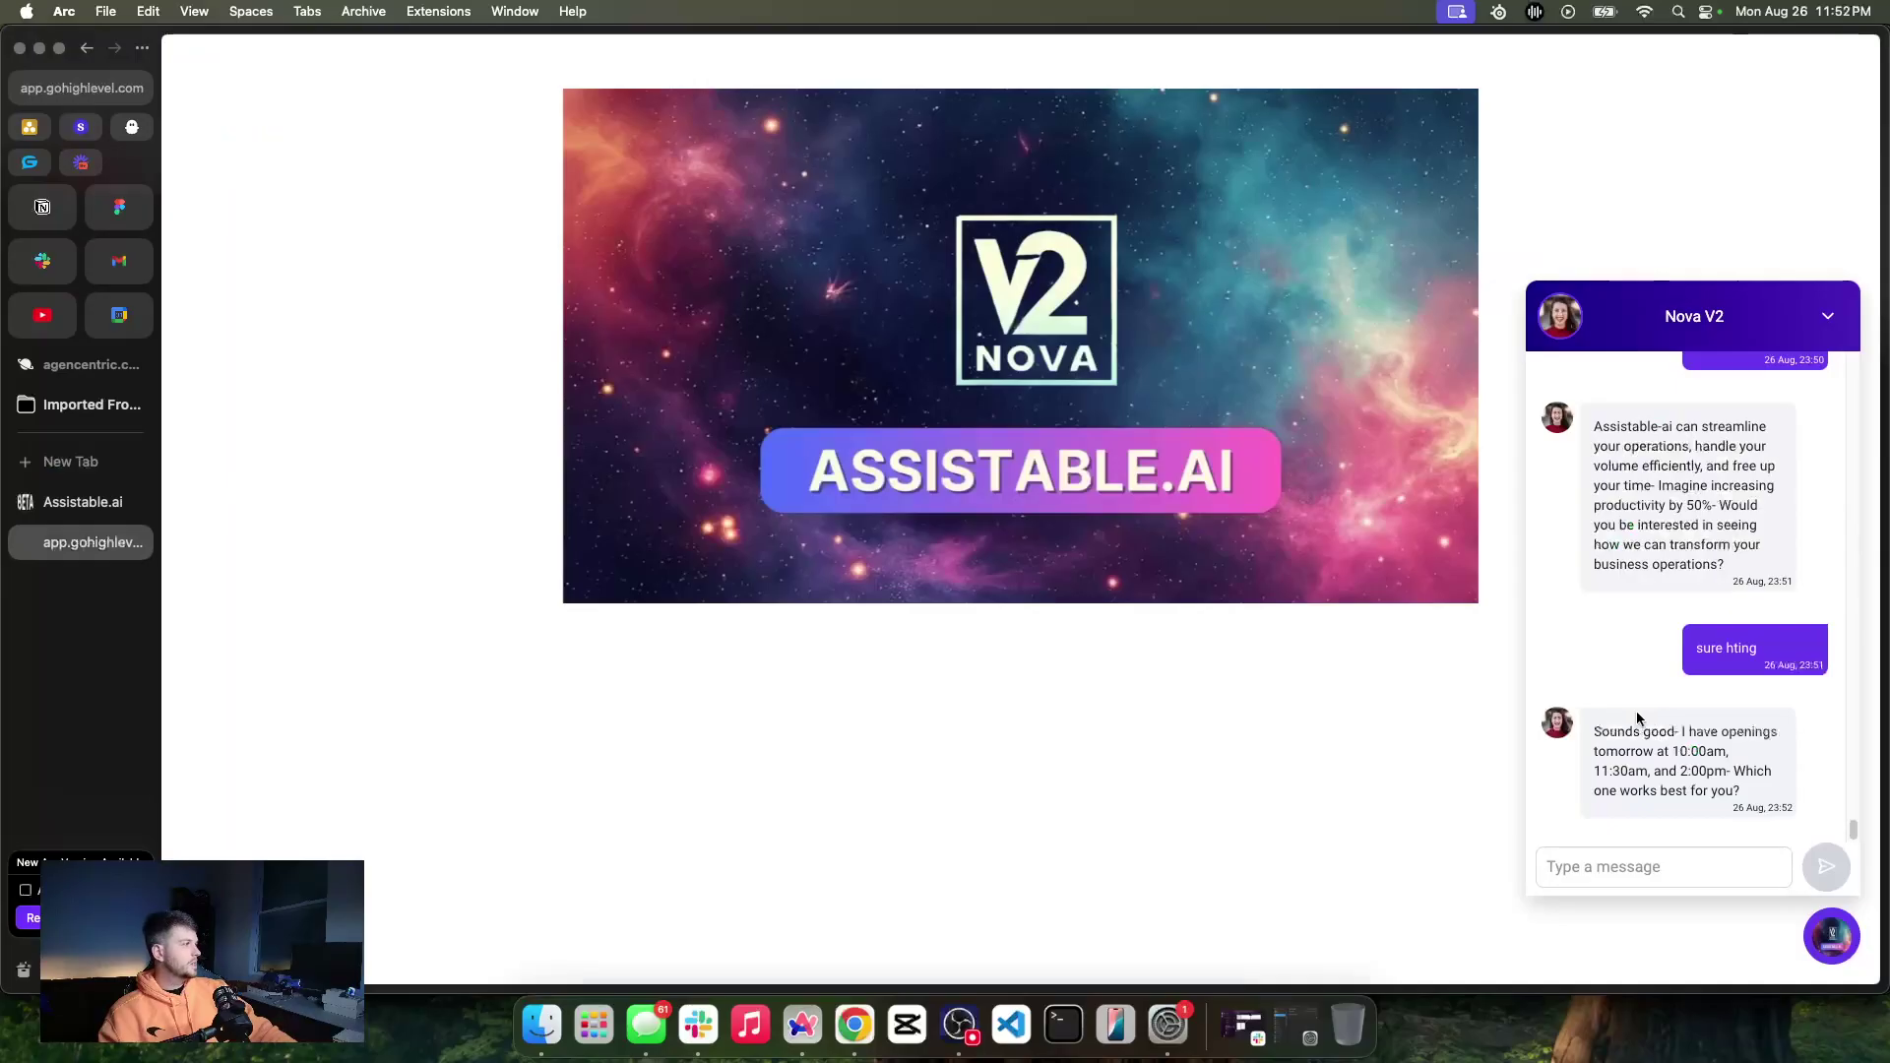
pyautogui.tripleClick(1679, 748)
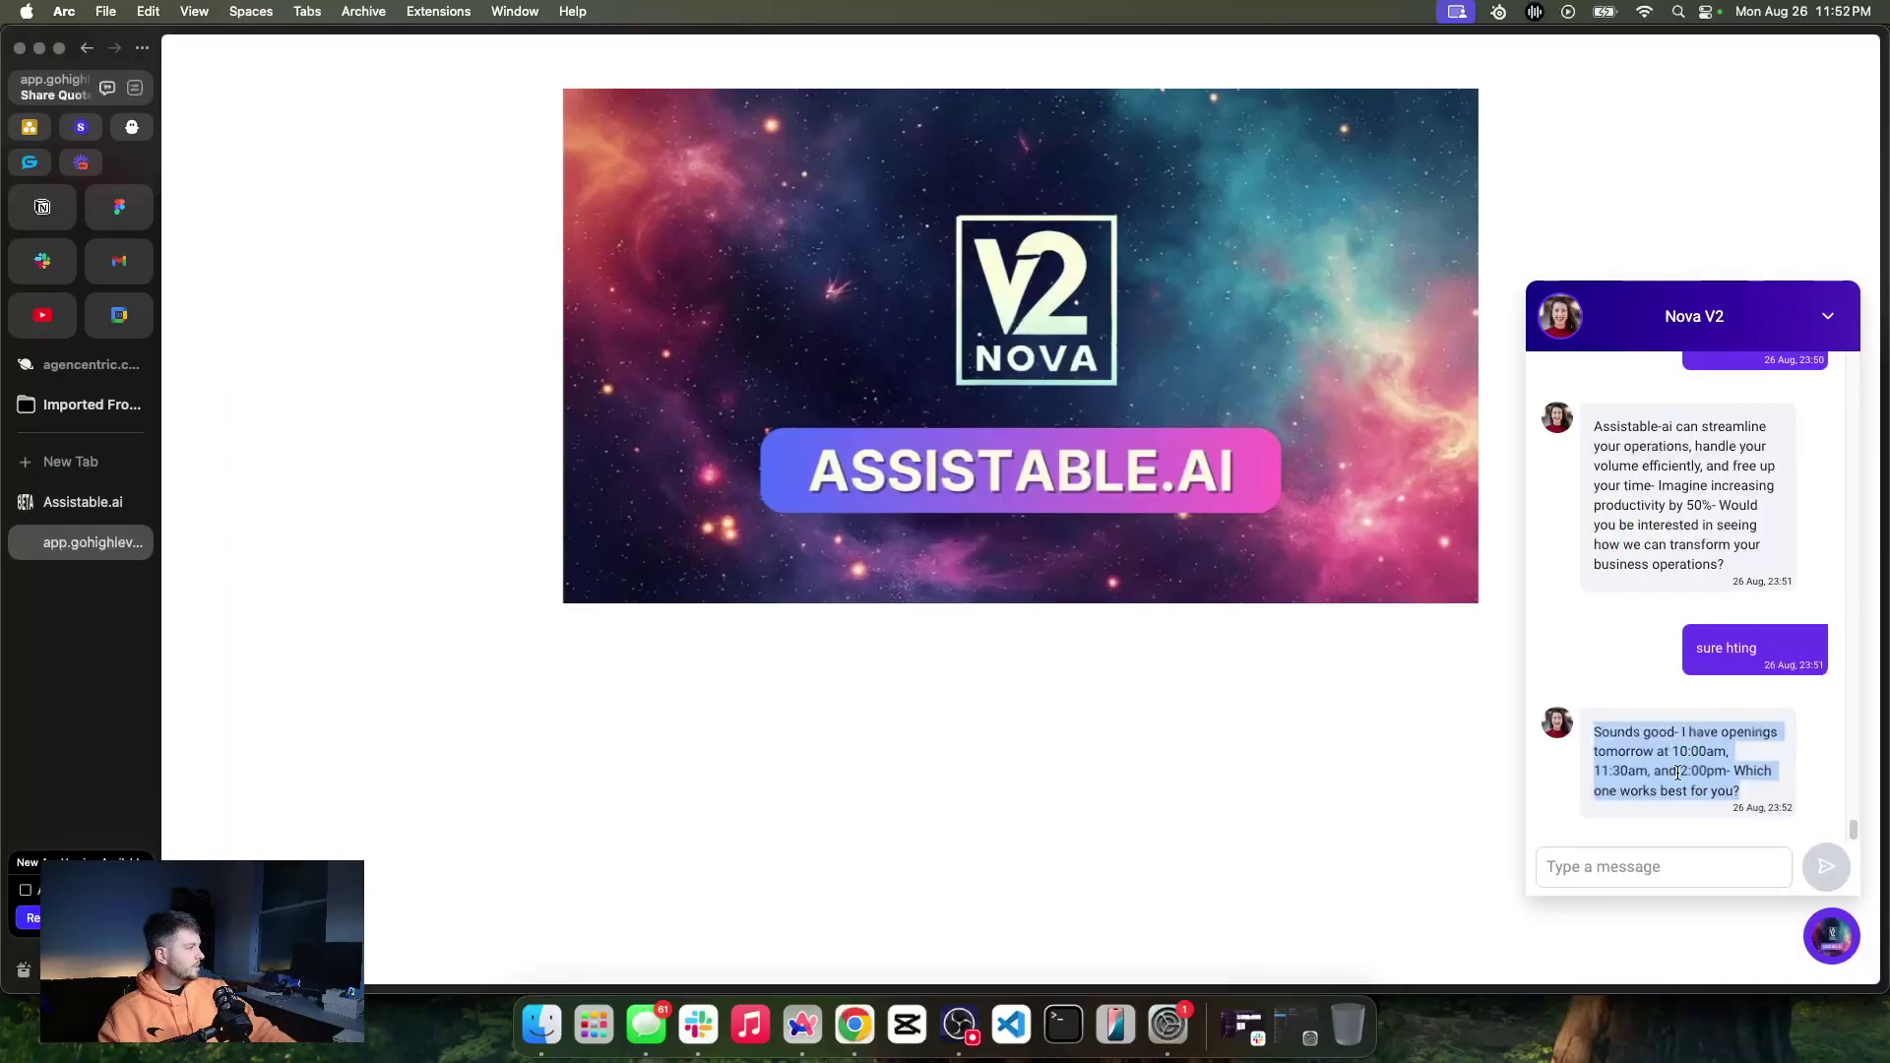
pyautogui.click(1676, 851)
pyautogui.write('do you')
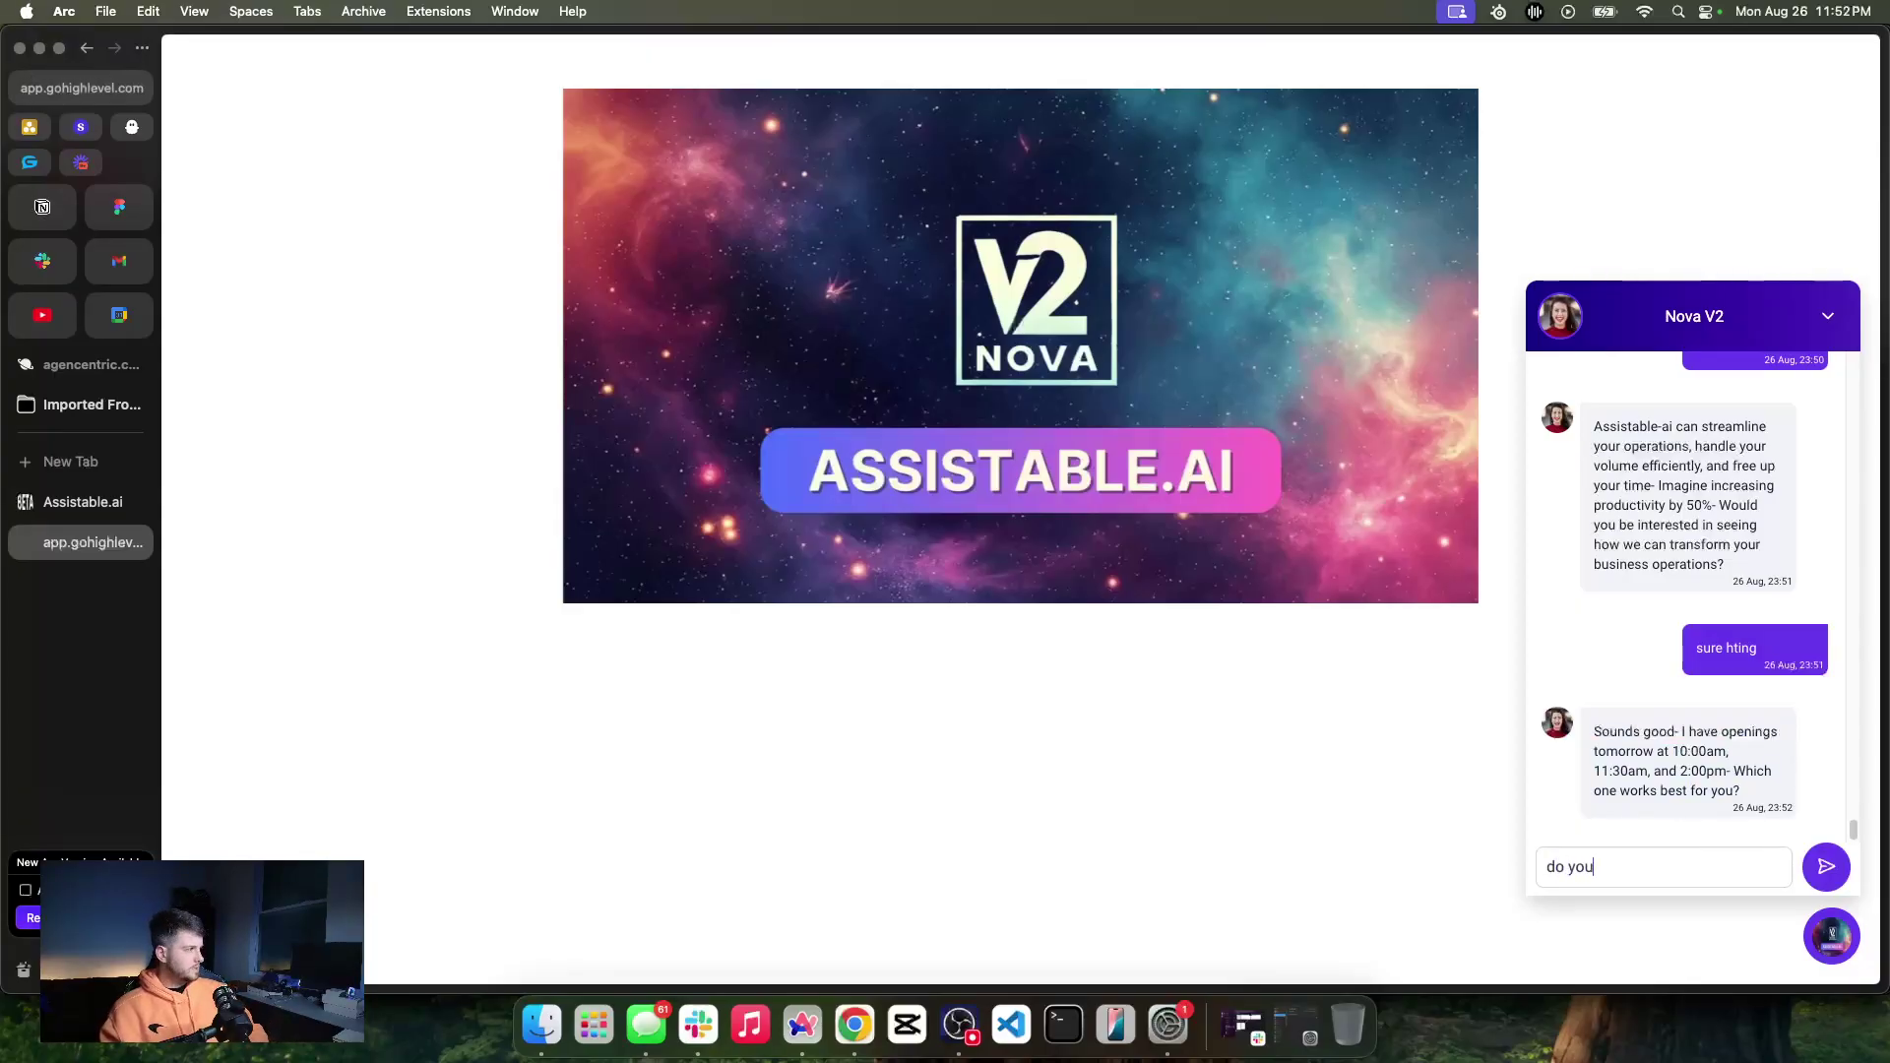
pyautogui.write(' have anything')
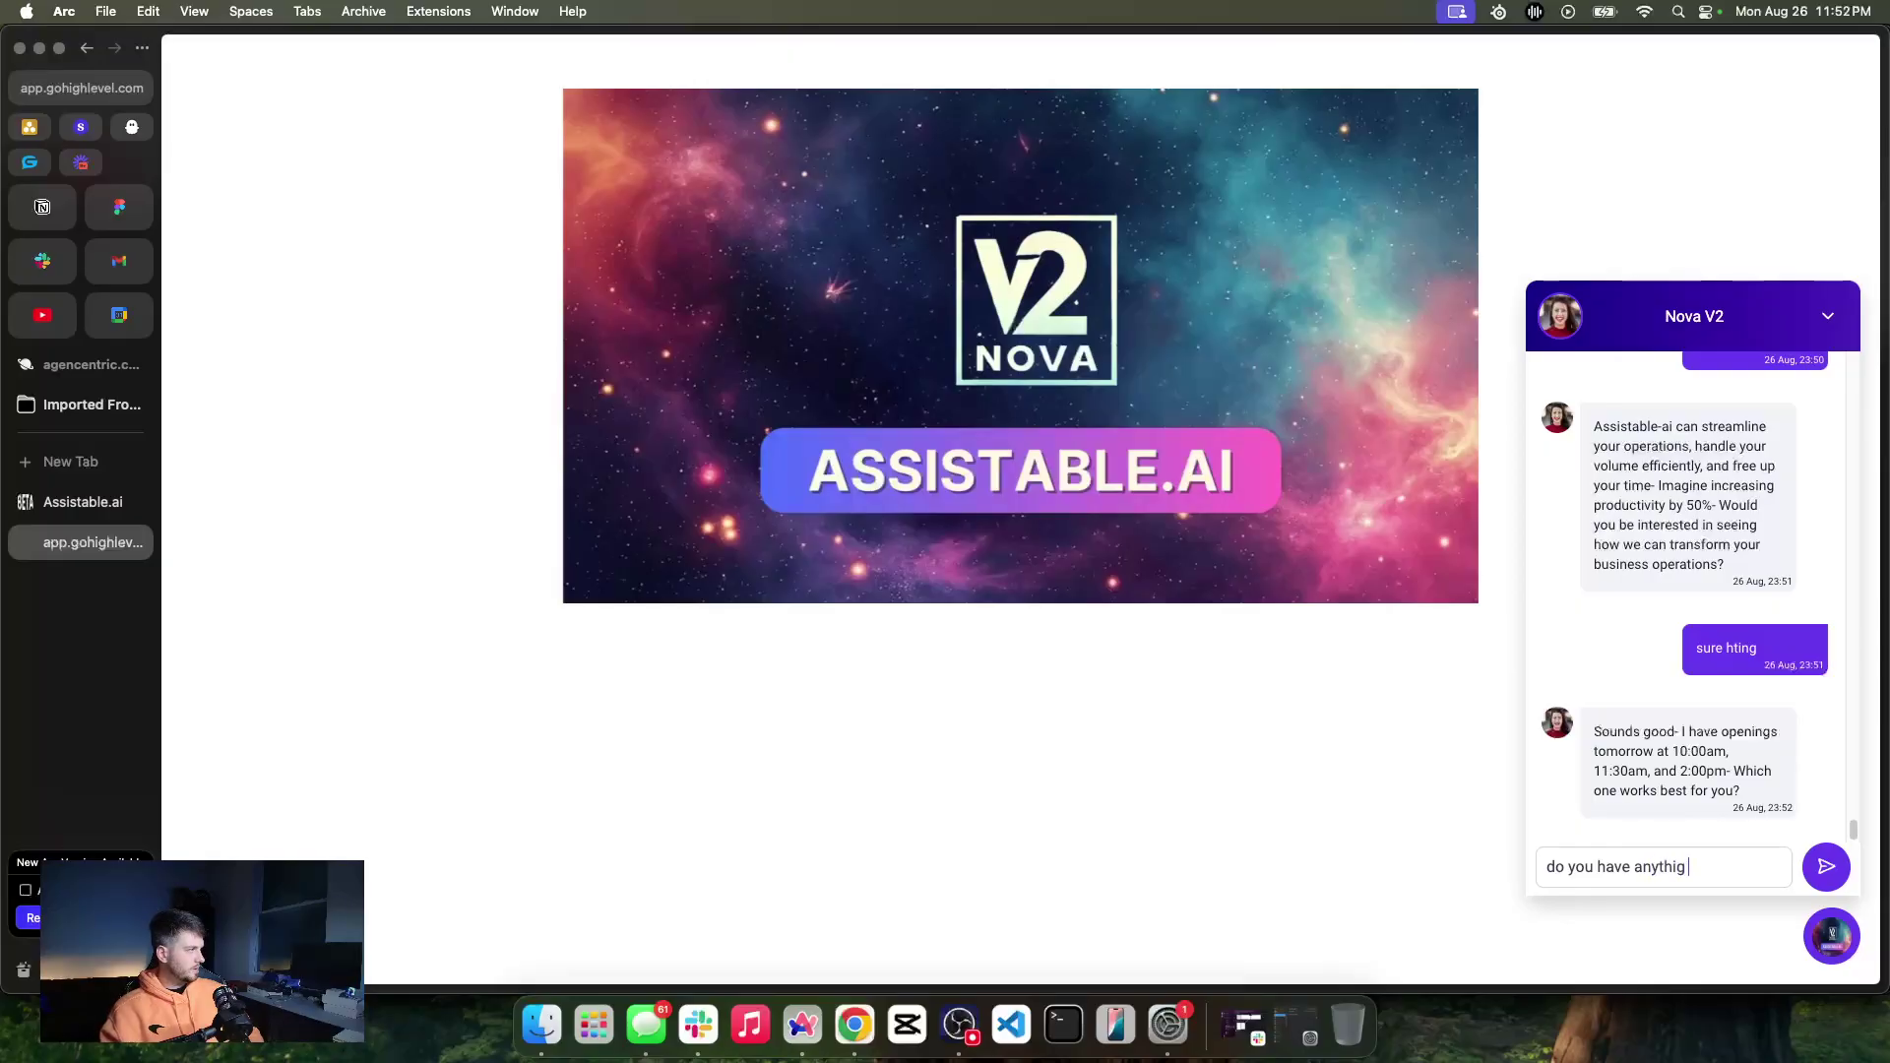
pyautogui.write(' later in the week or no')
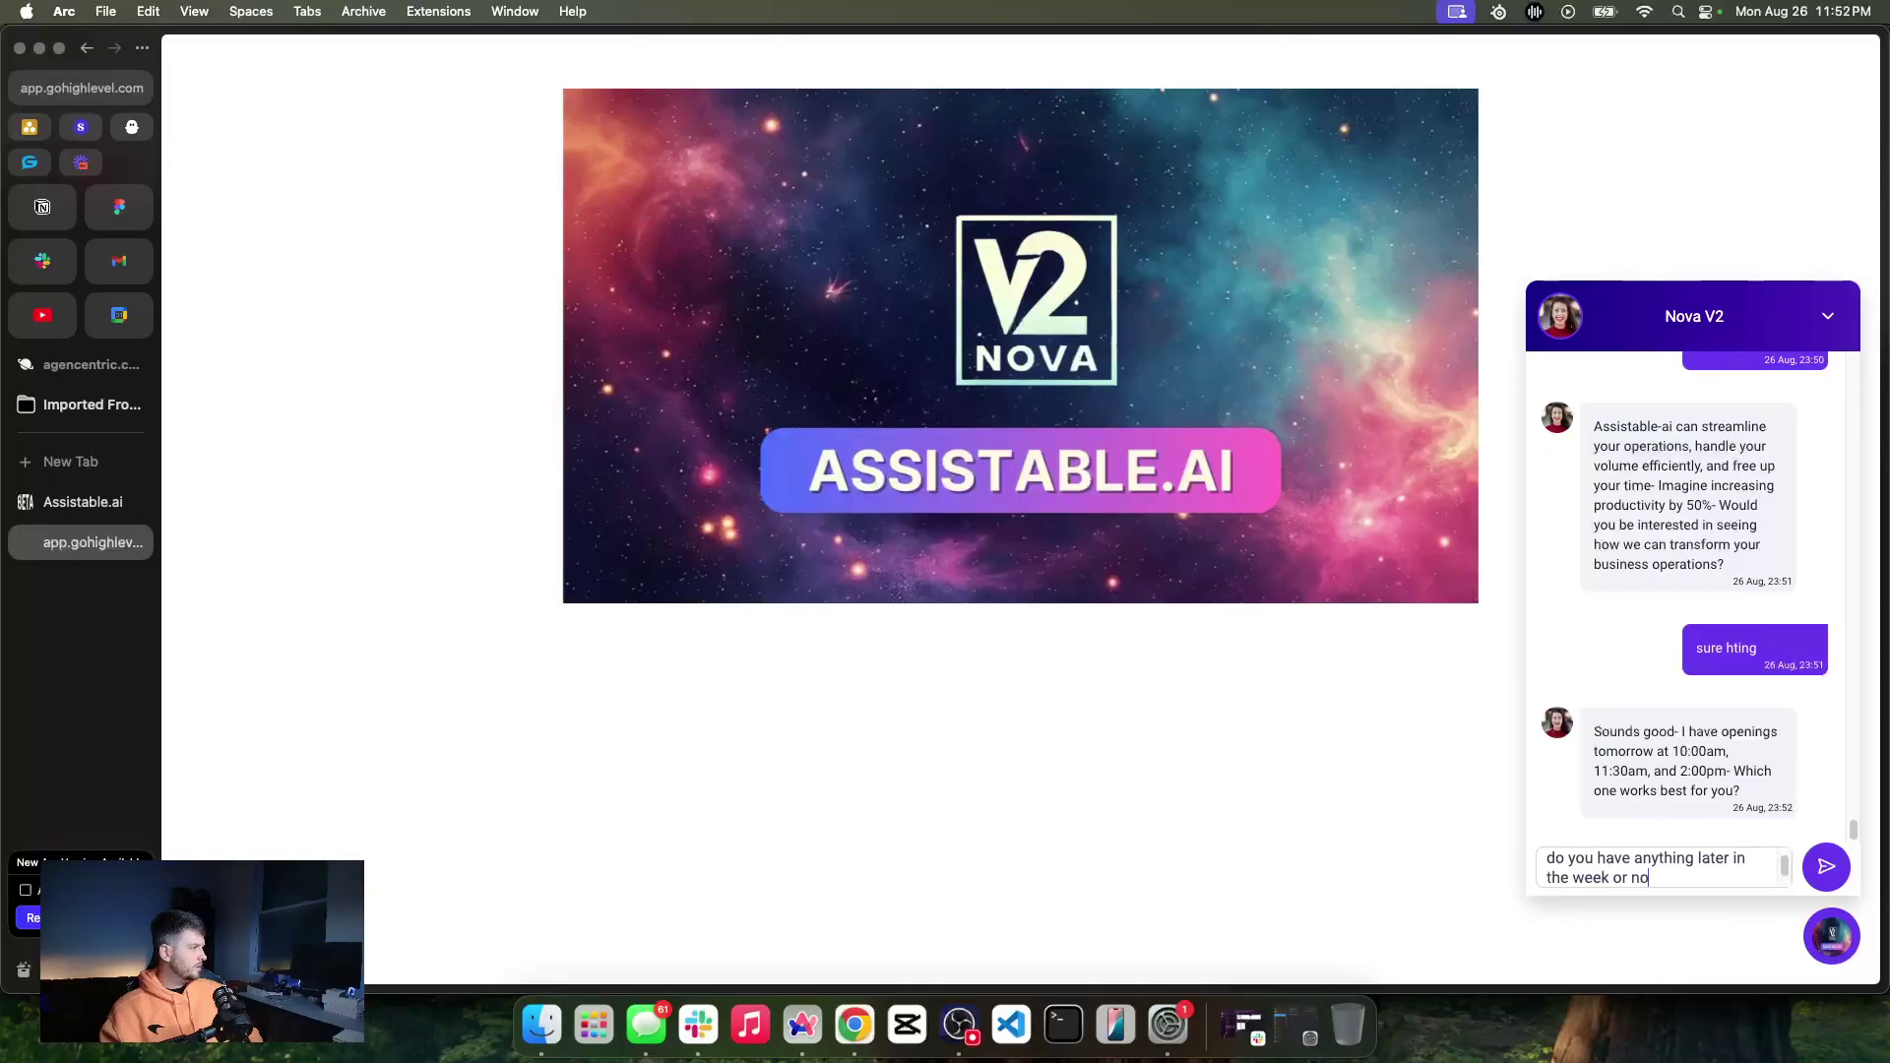
pyautogui.write('?')
pyautogui.press('Return')
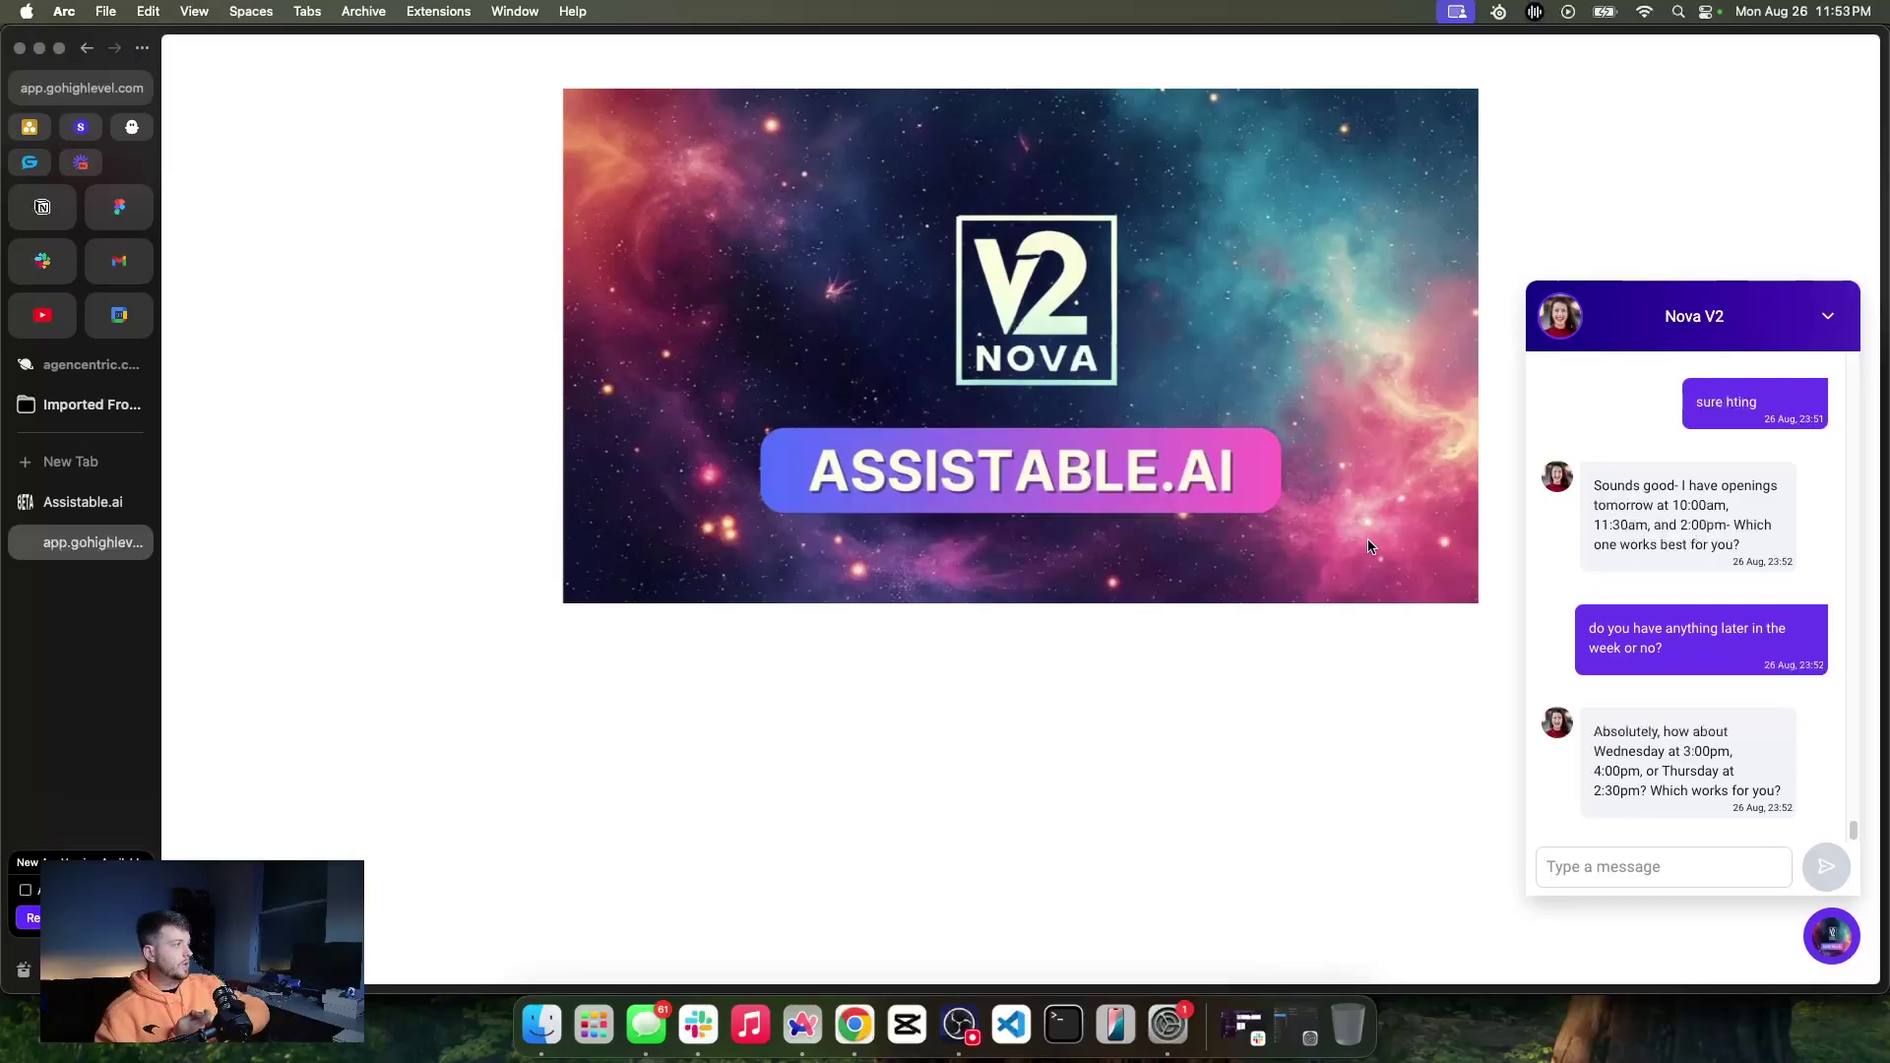
# Send 'can you check again for me' and review the returned availability in the Assistable.ai task log
pyautogui.write('can ')
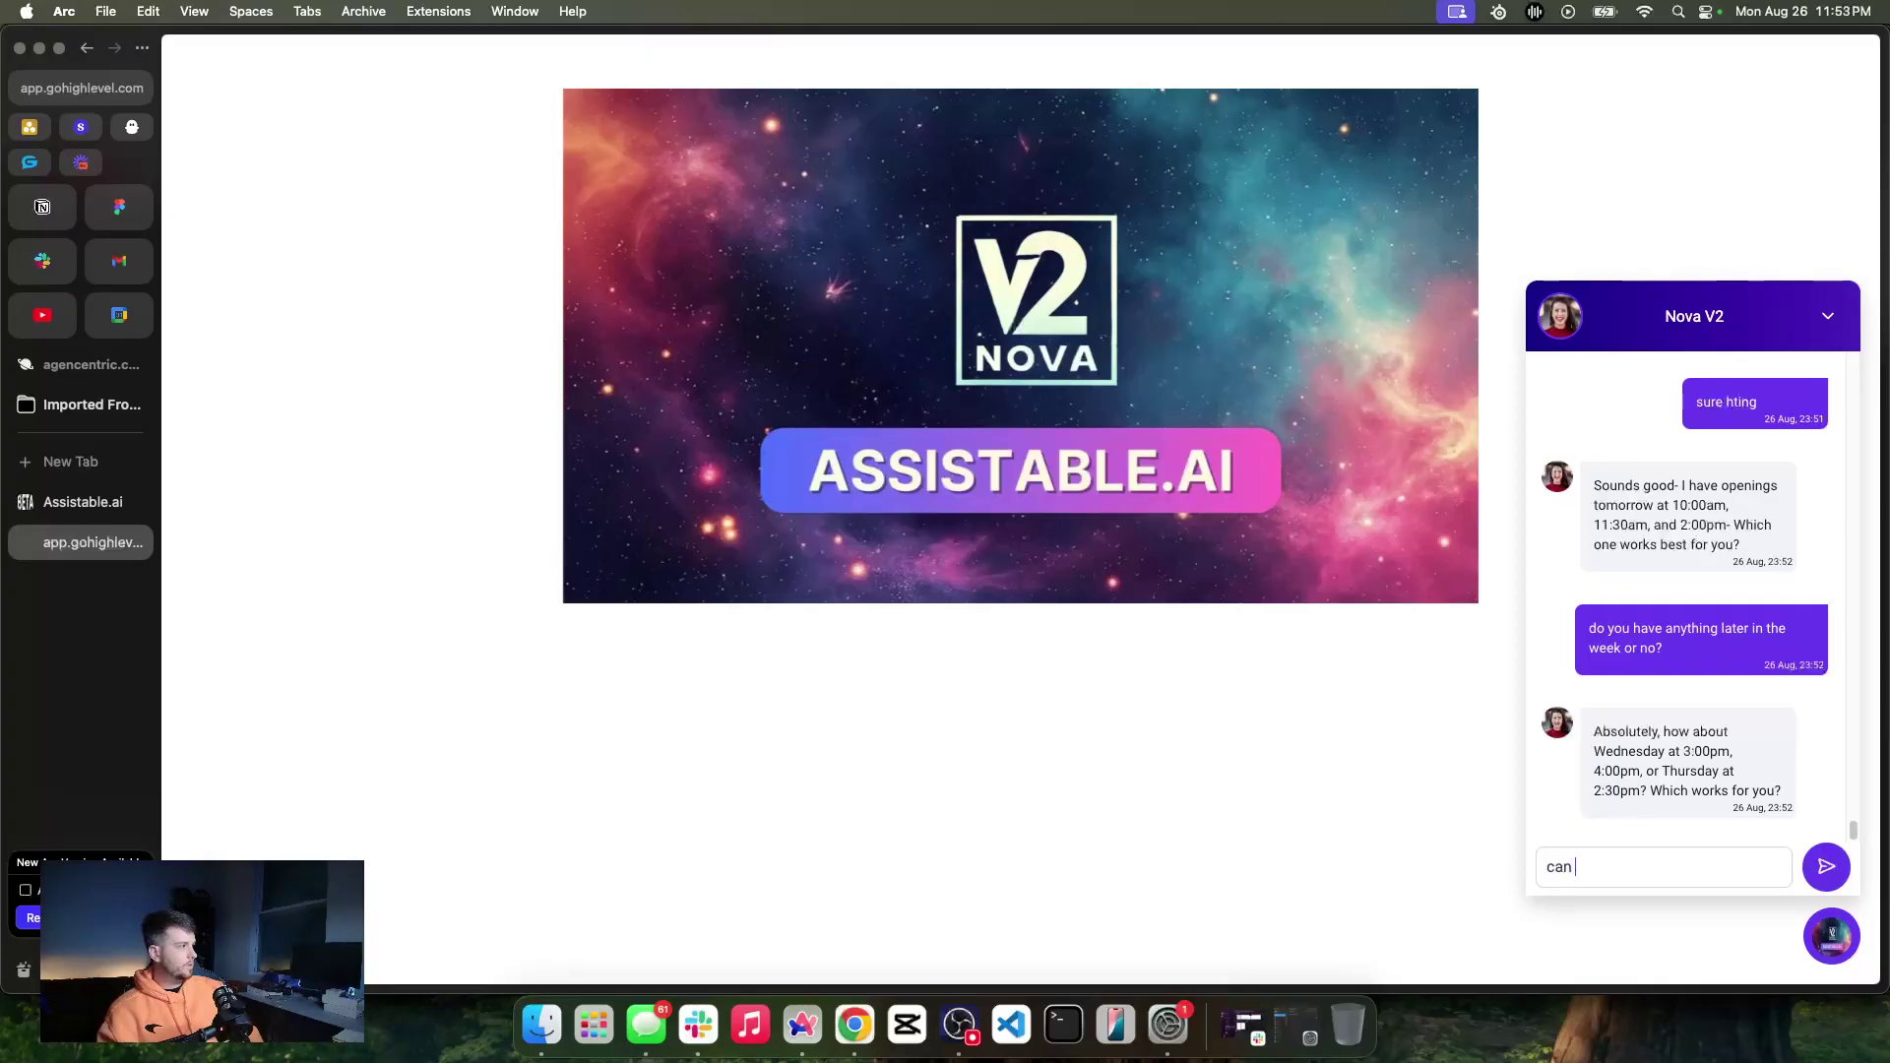
pyautogui.write('you check again for me')
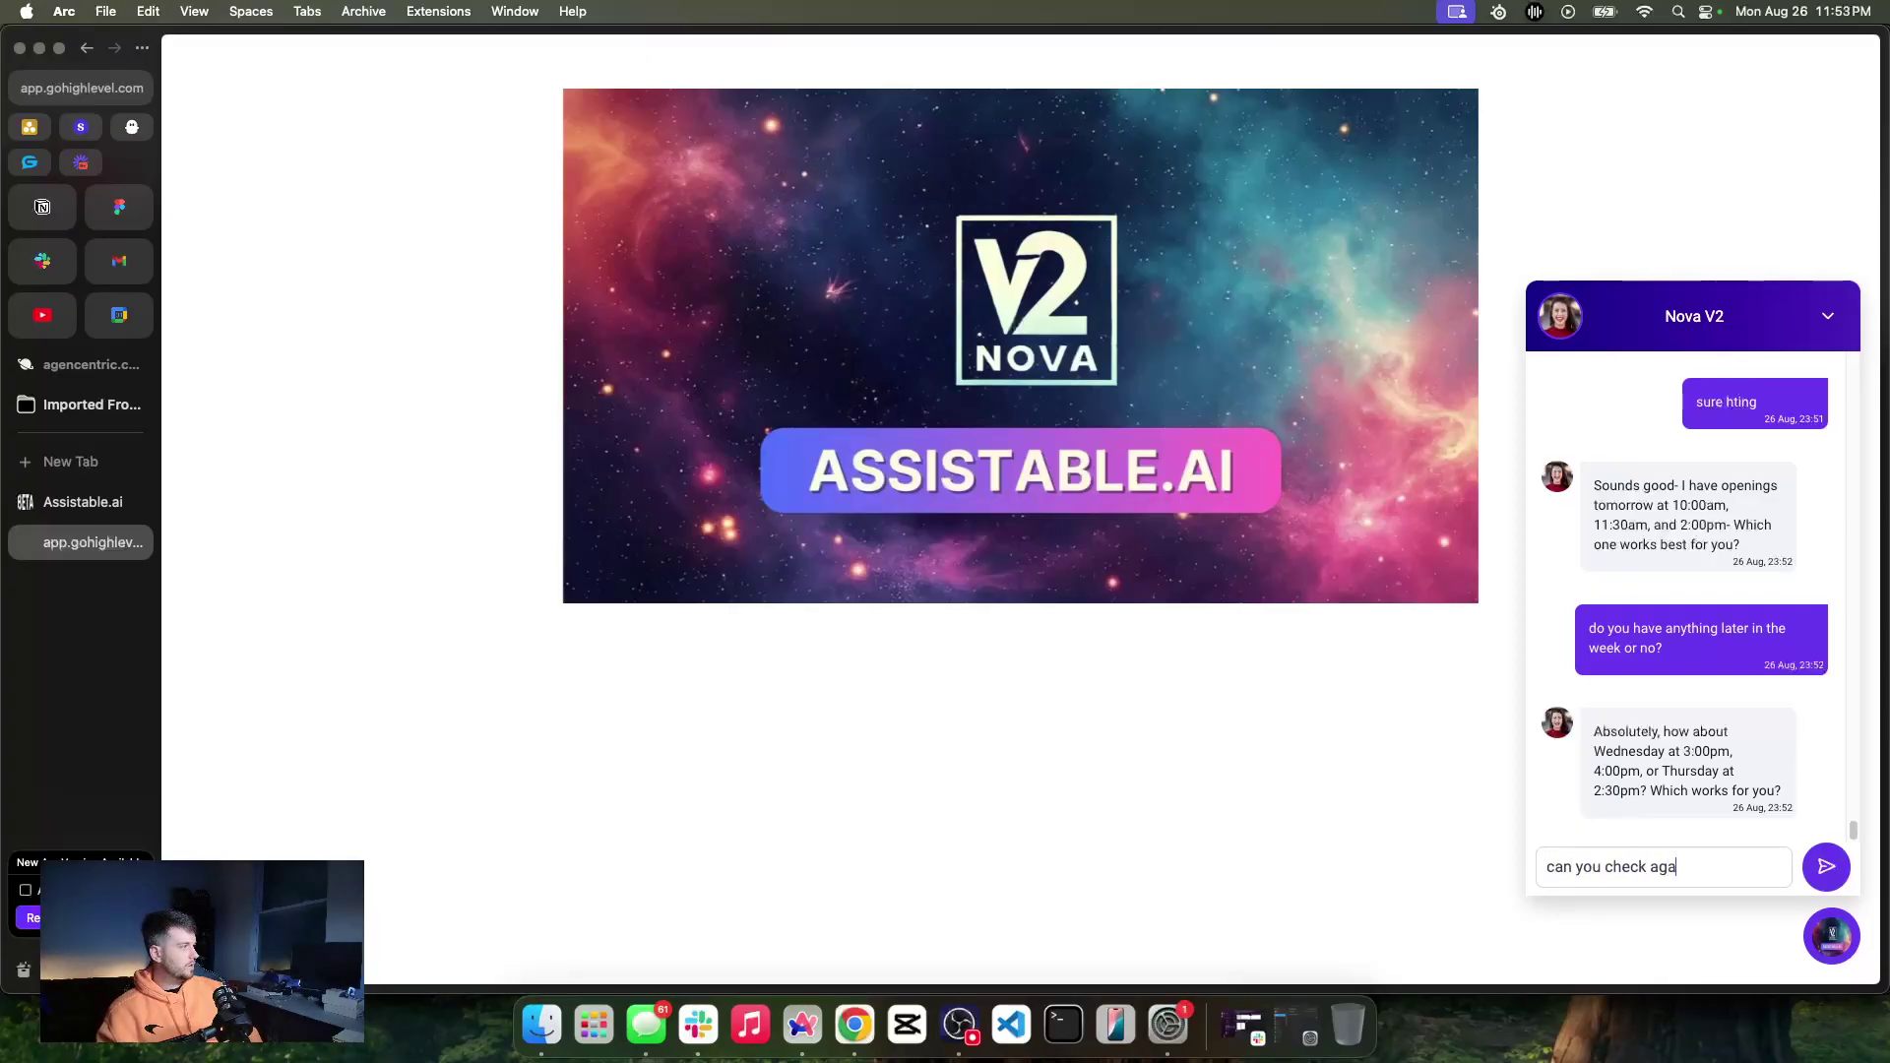
pyautogui.press('Return')
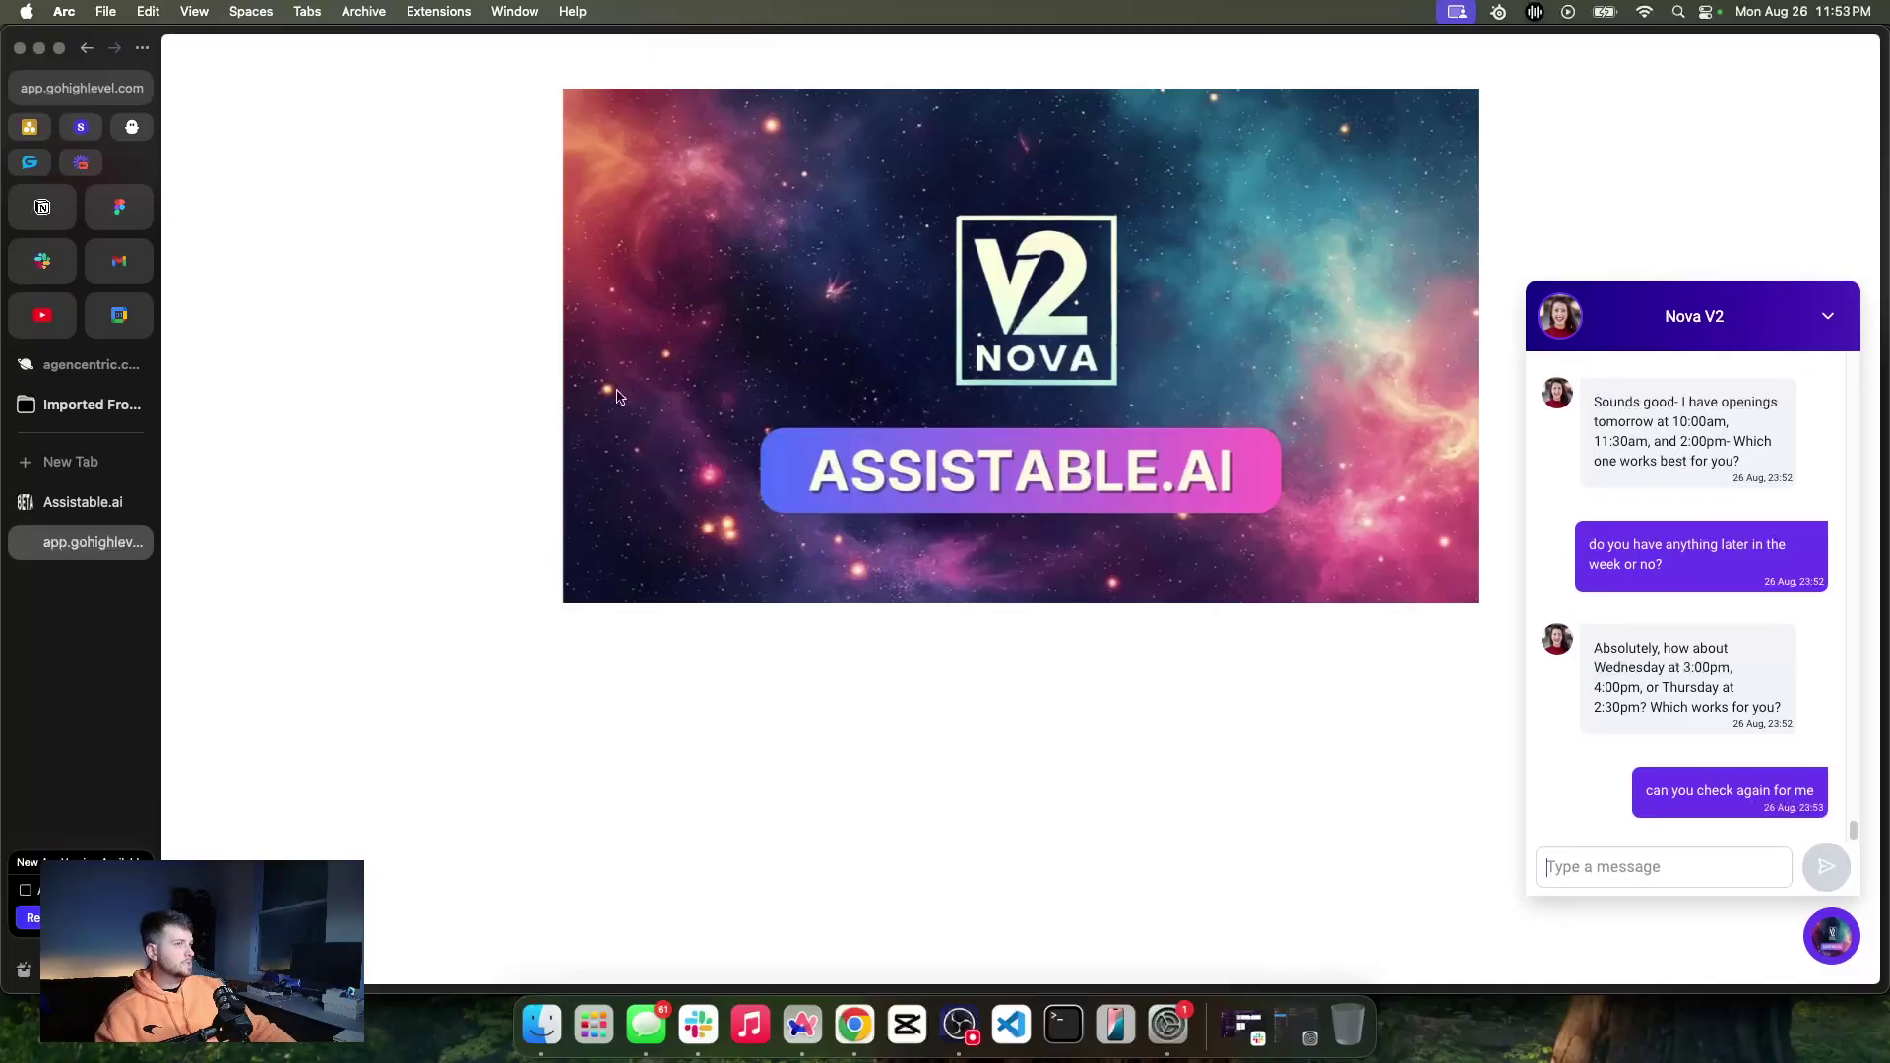
pyautogui.click(44, 499)
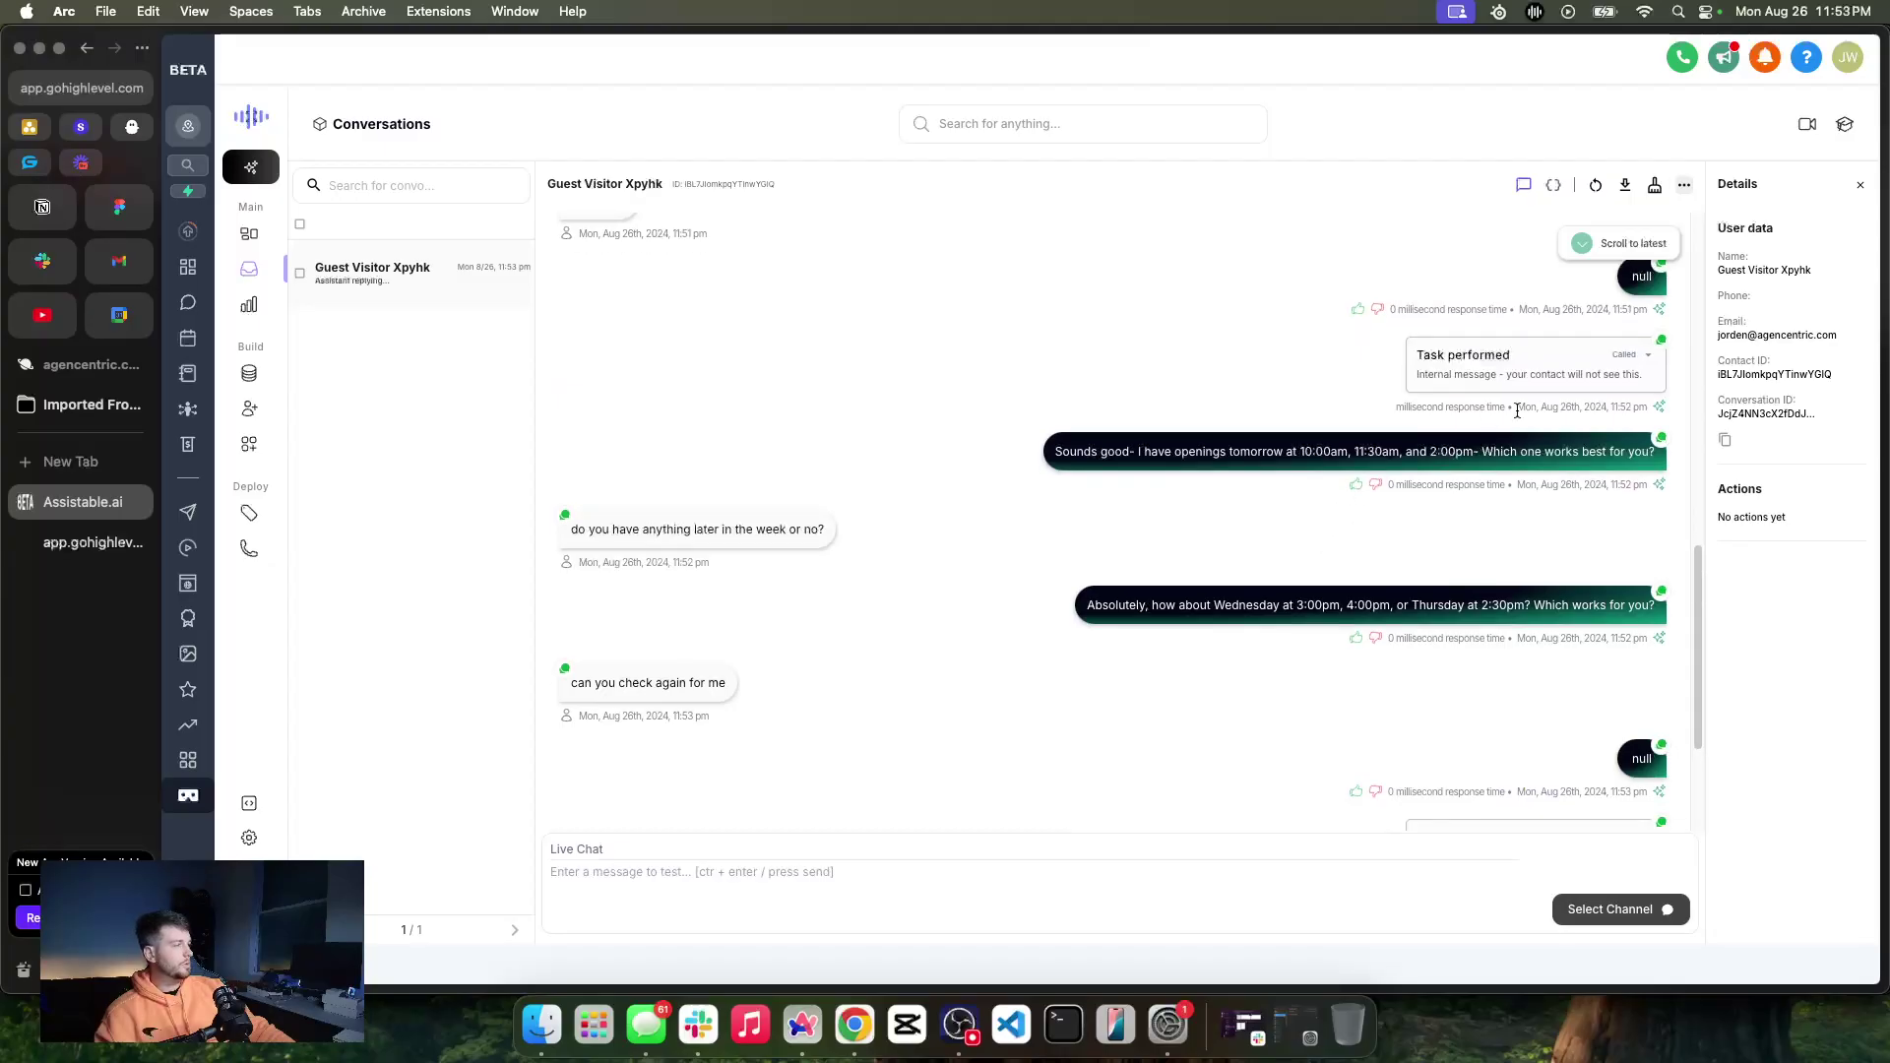
pyautogui.click(1636, 609)
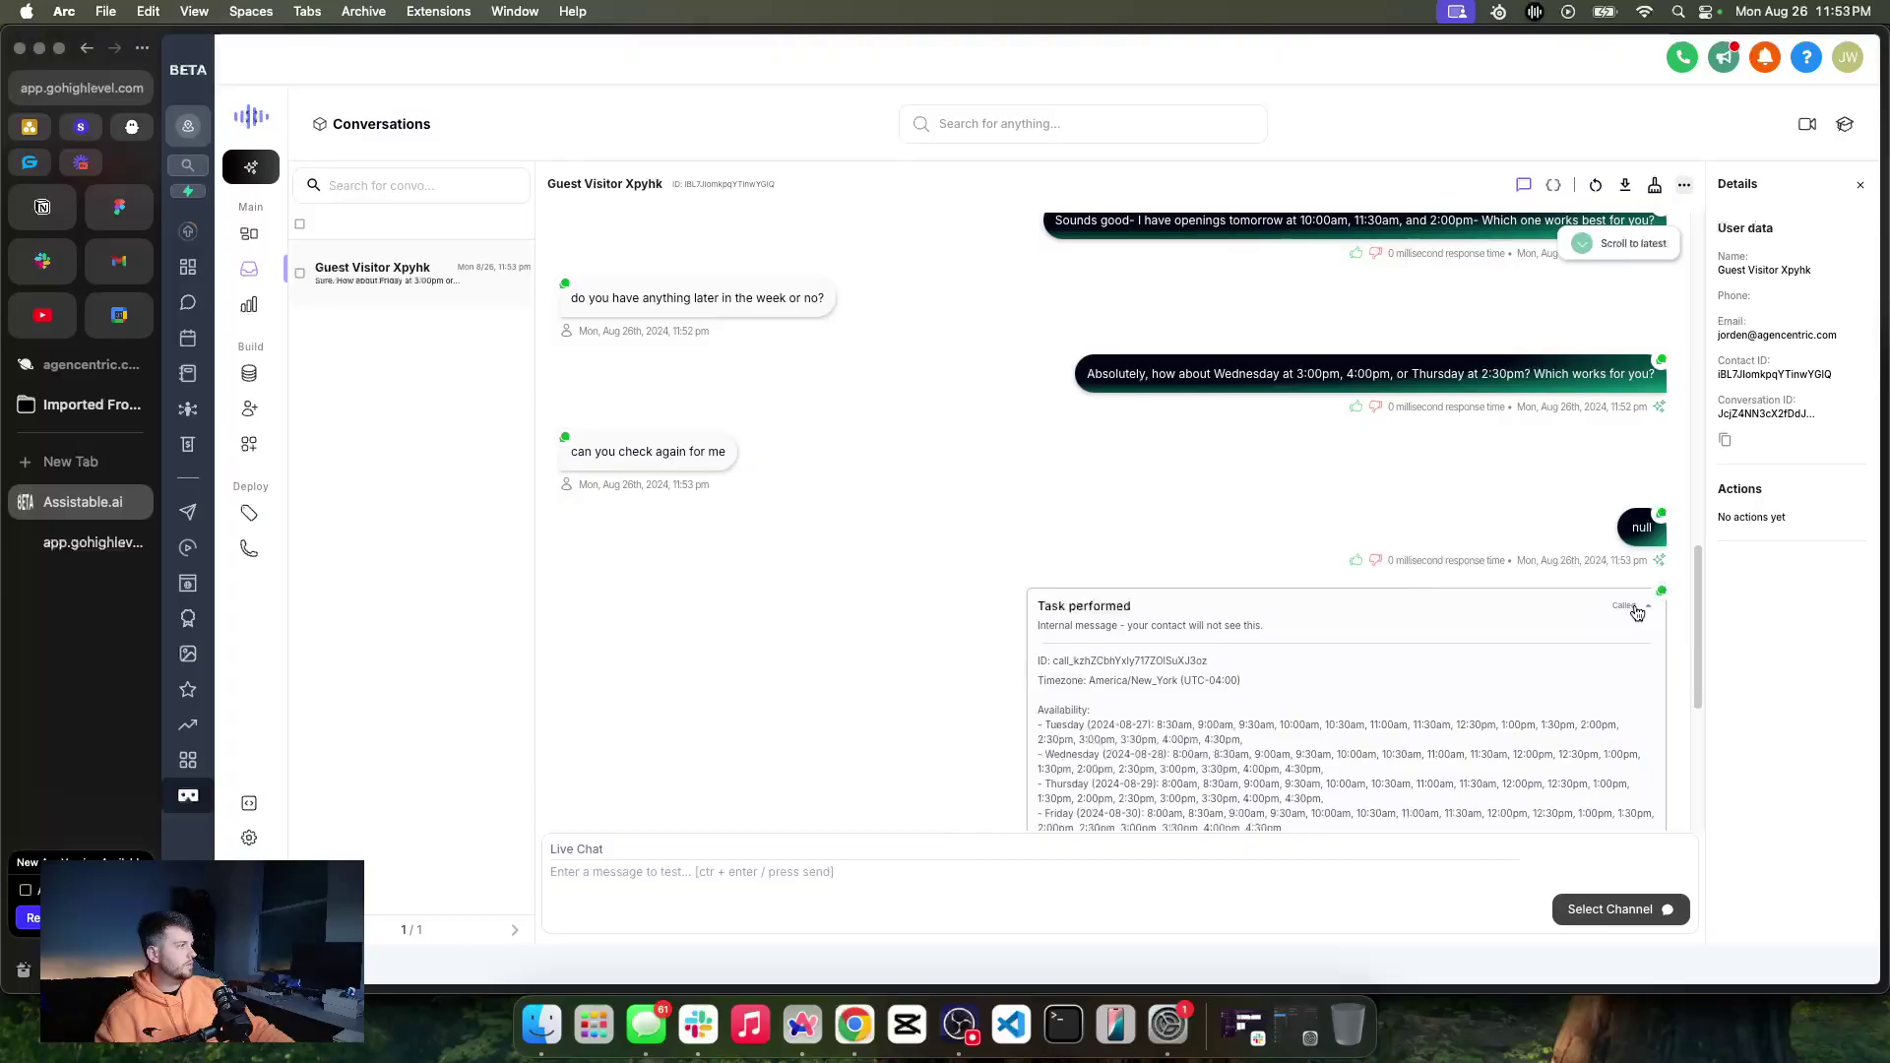
pyautogui.doubleClick(1231, 768)
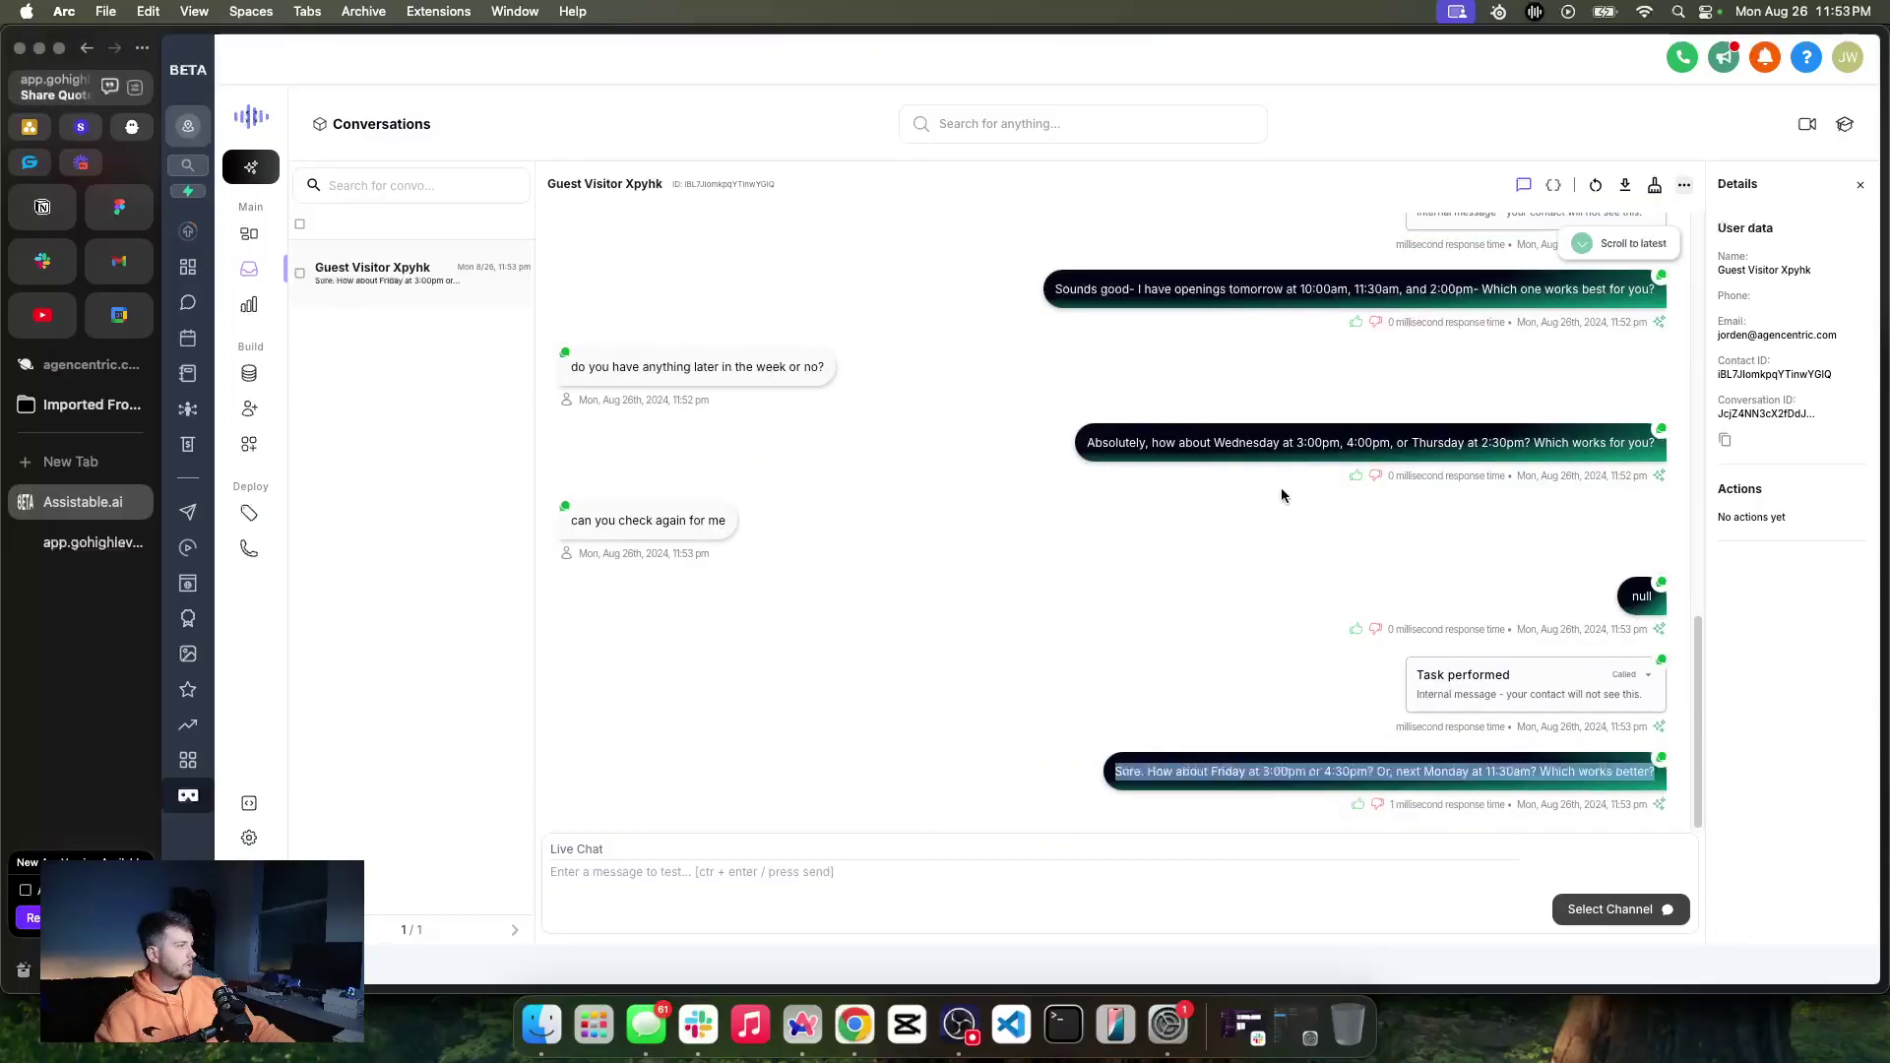
pyautogui.hotkey('ctrl', 'Tab')
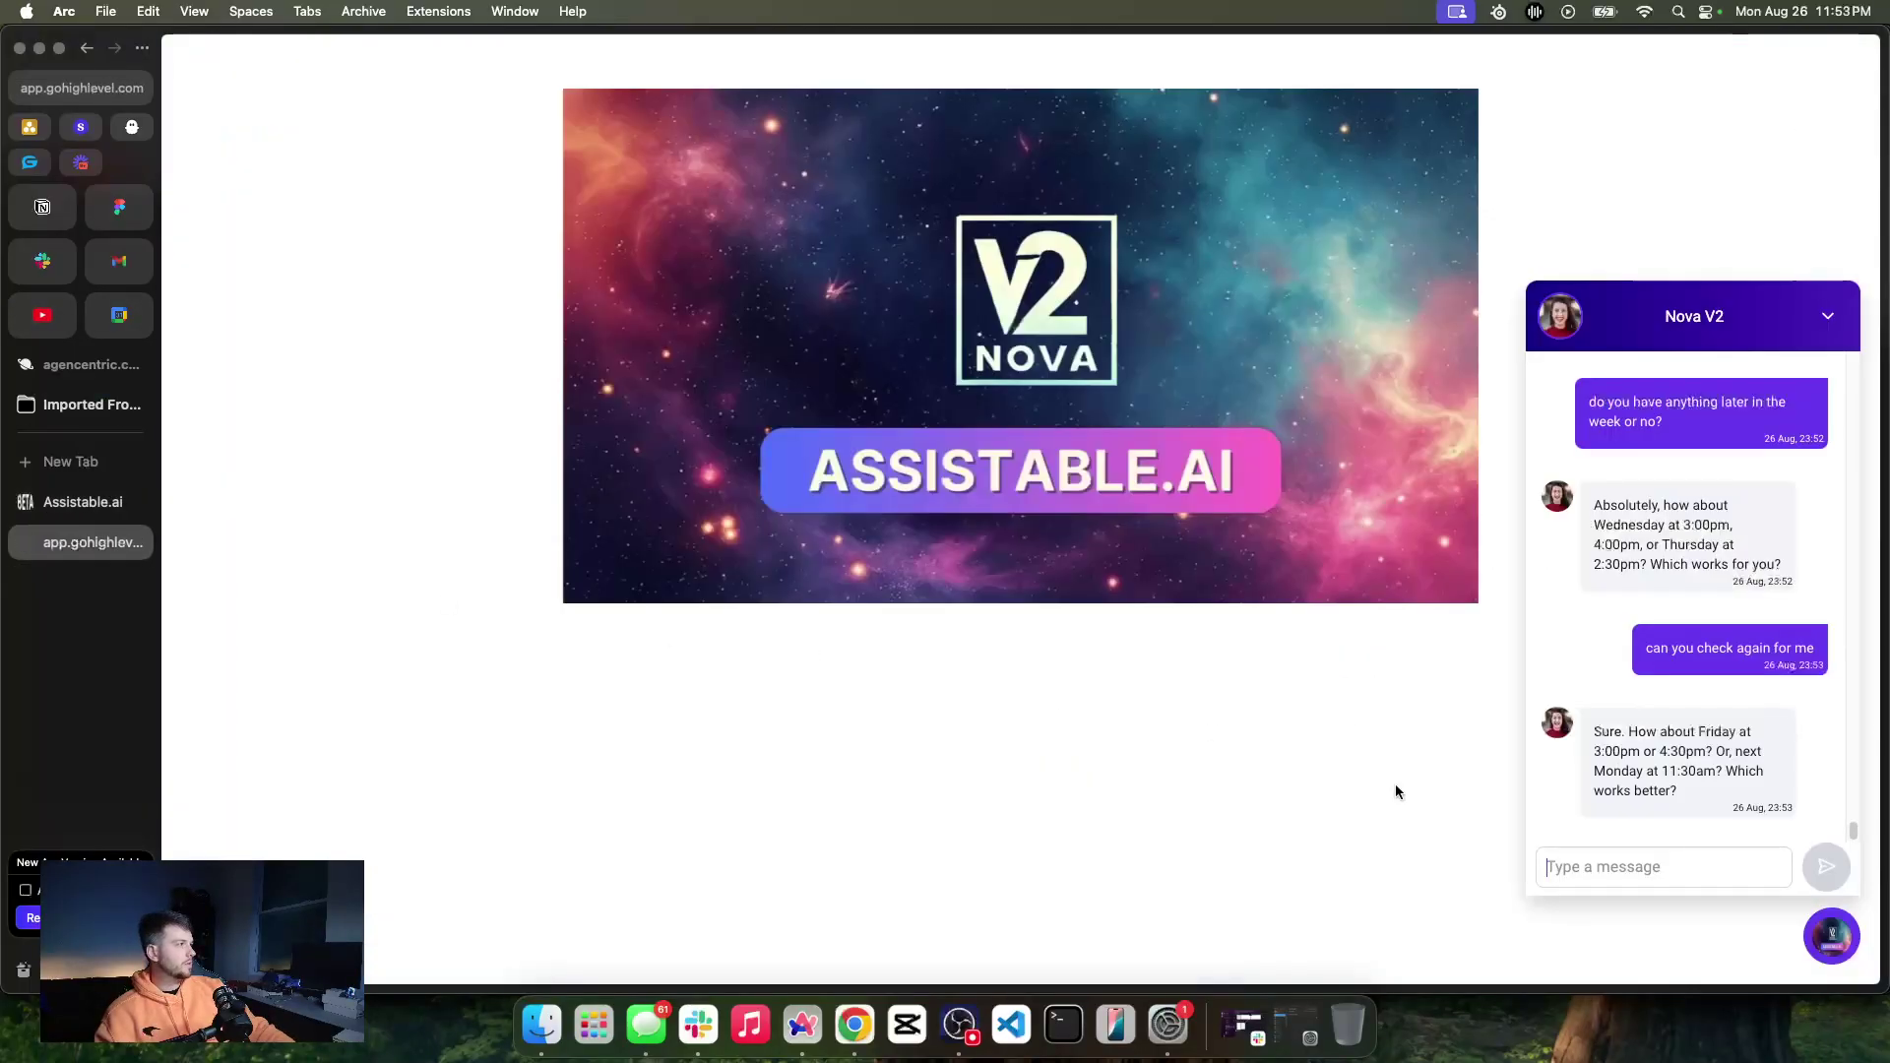
# Request next Monday at 4 pm in the chat and copy Halie's booking confirmation reply
pyautogui.click(1664, 855)
pyautogui.write('nex')
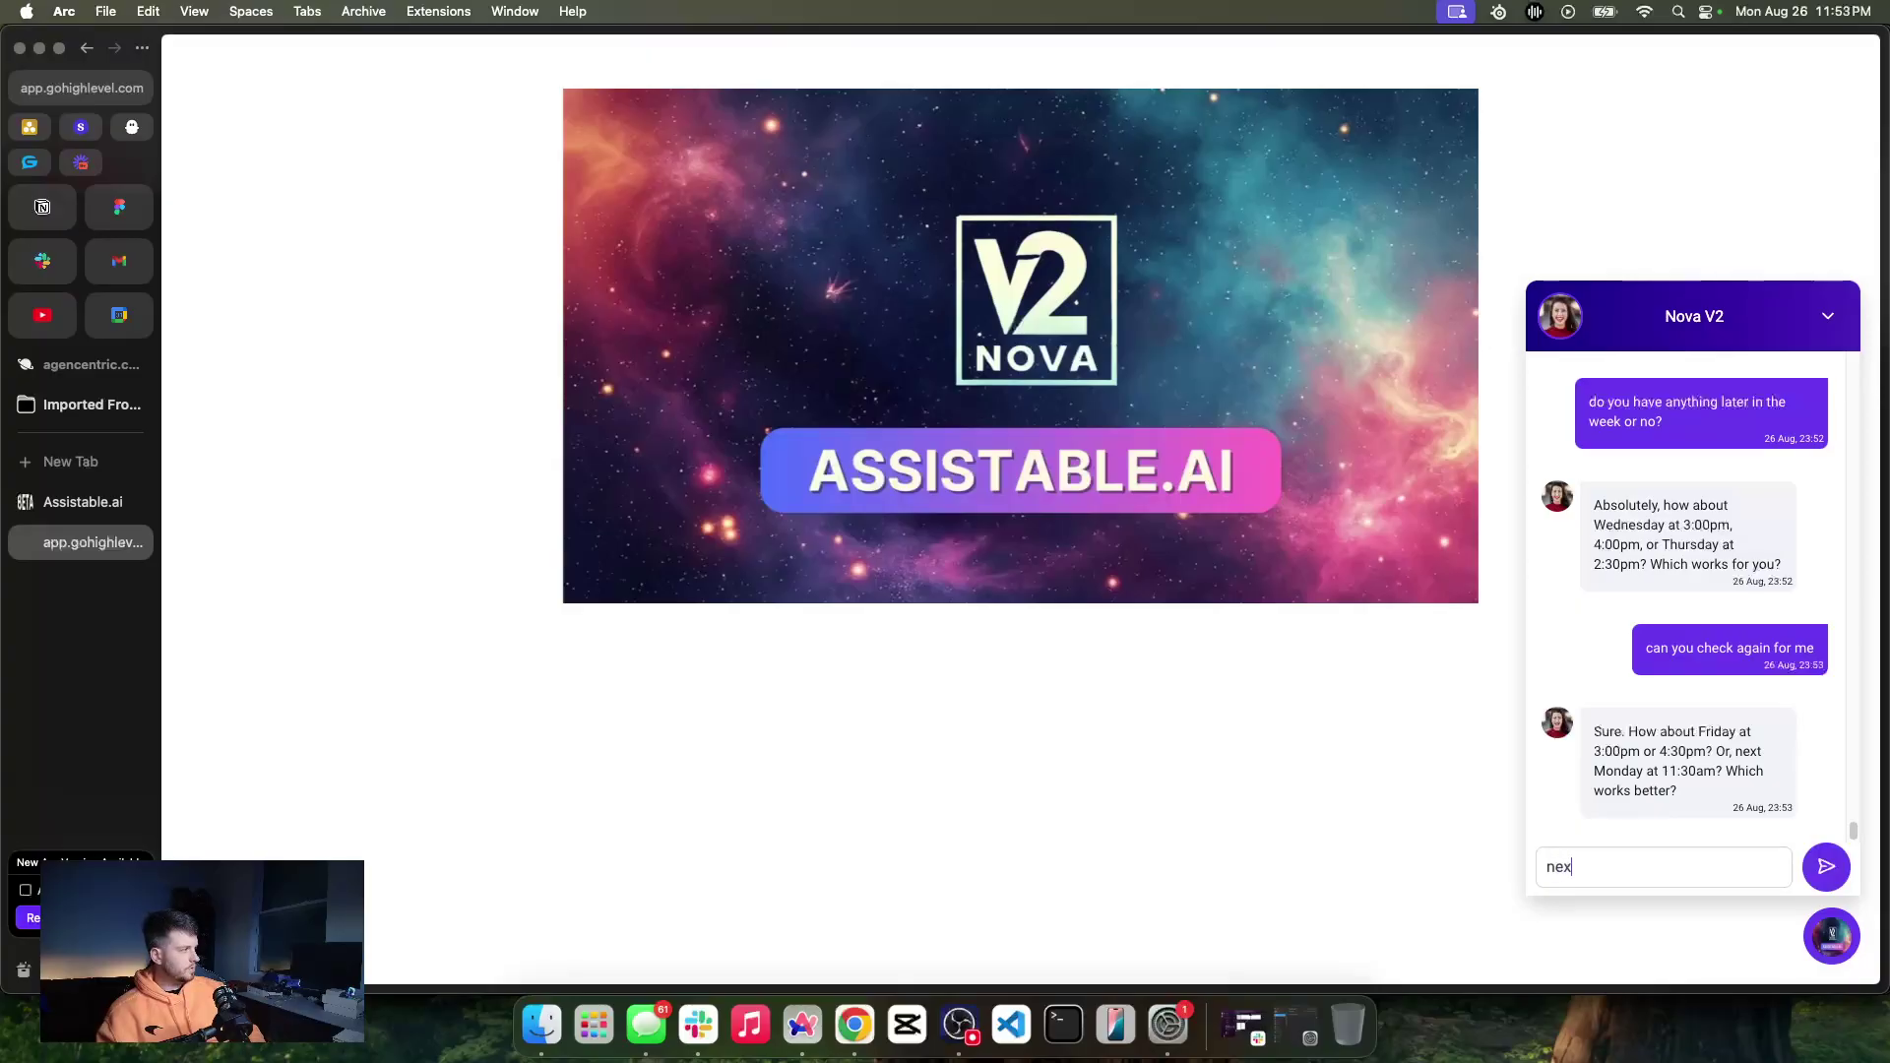
pyautogui.write('t monday - can you do 4 pm or nop?')
pyautogui.press('Return')
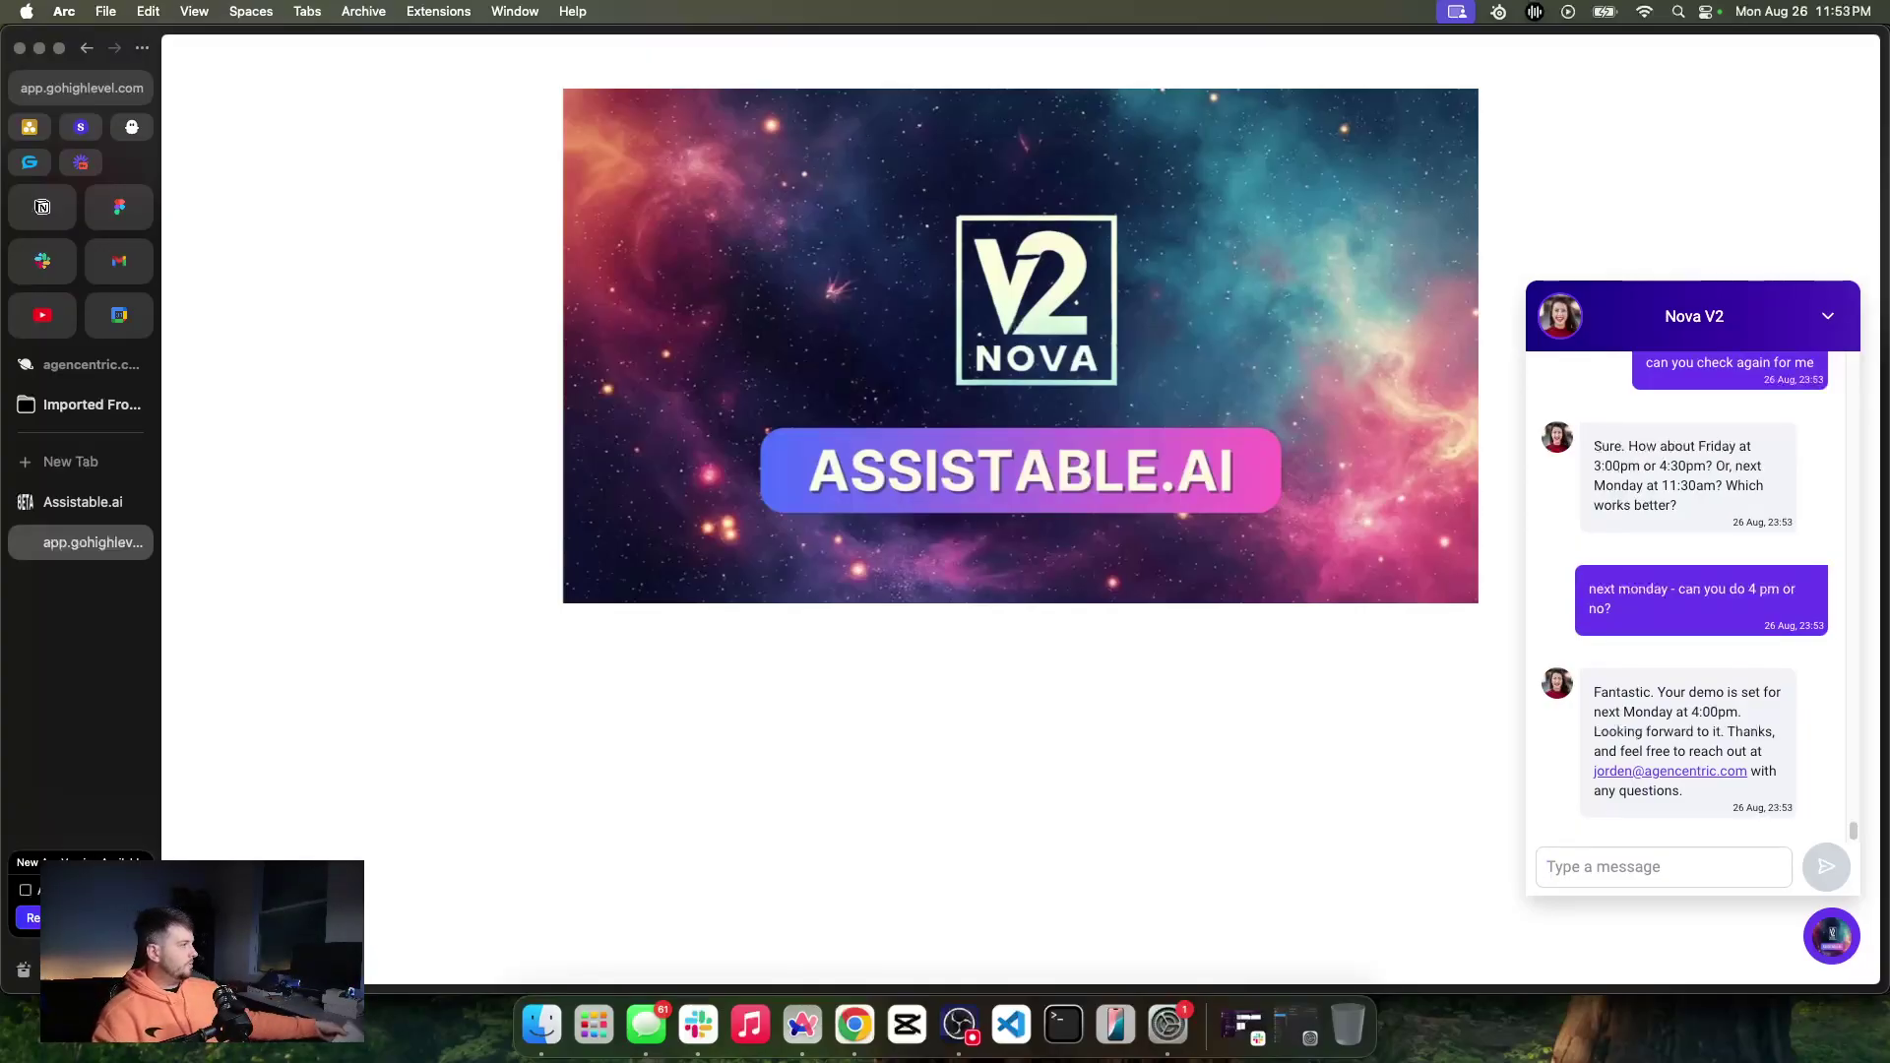
pyautogui.tripleClick(1664, 723)
pyautogui.press('super+c')
# Select Halie's booking confirmation in the Assistable.ai log, then go to the GoHighLevel conversations inbox
pyautogui.click(78, 507)
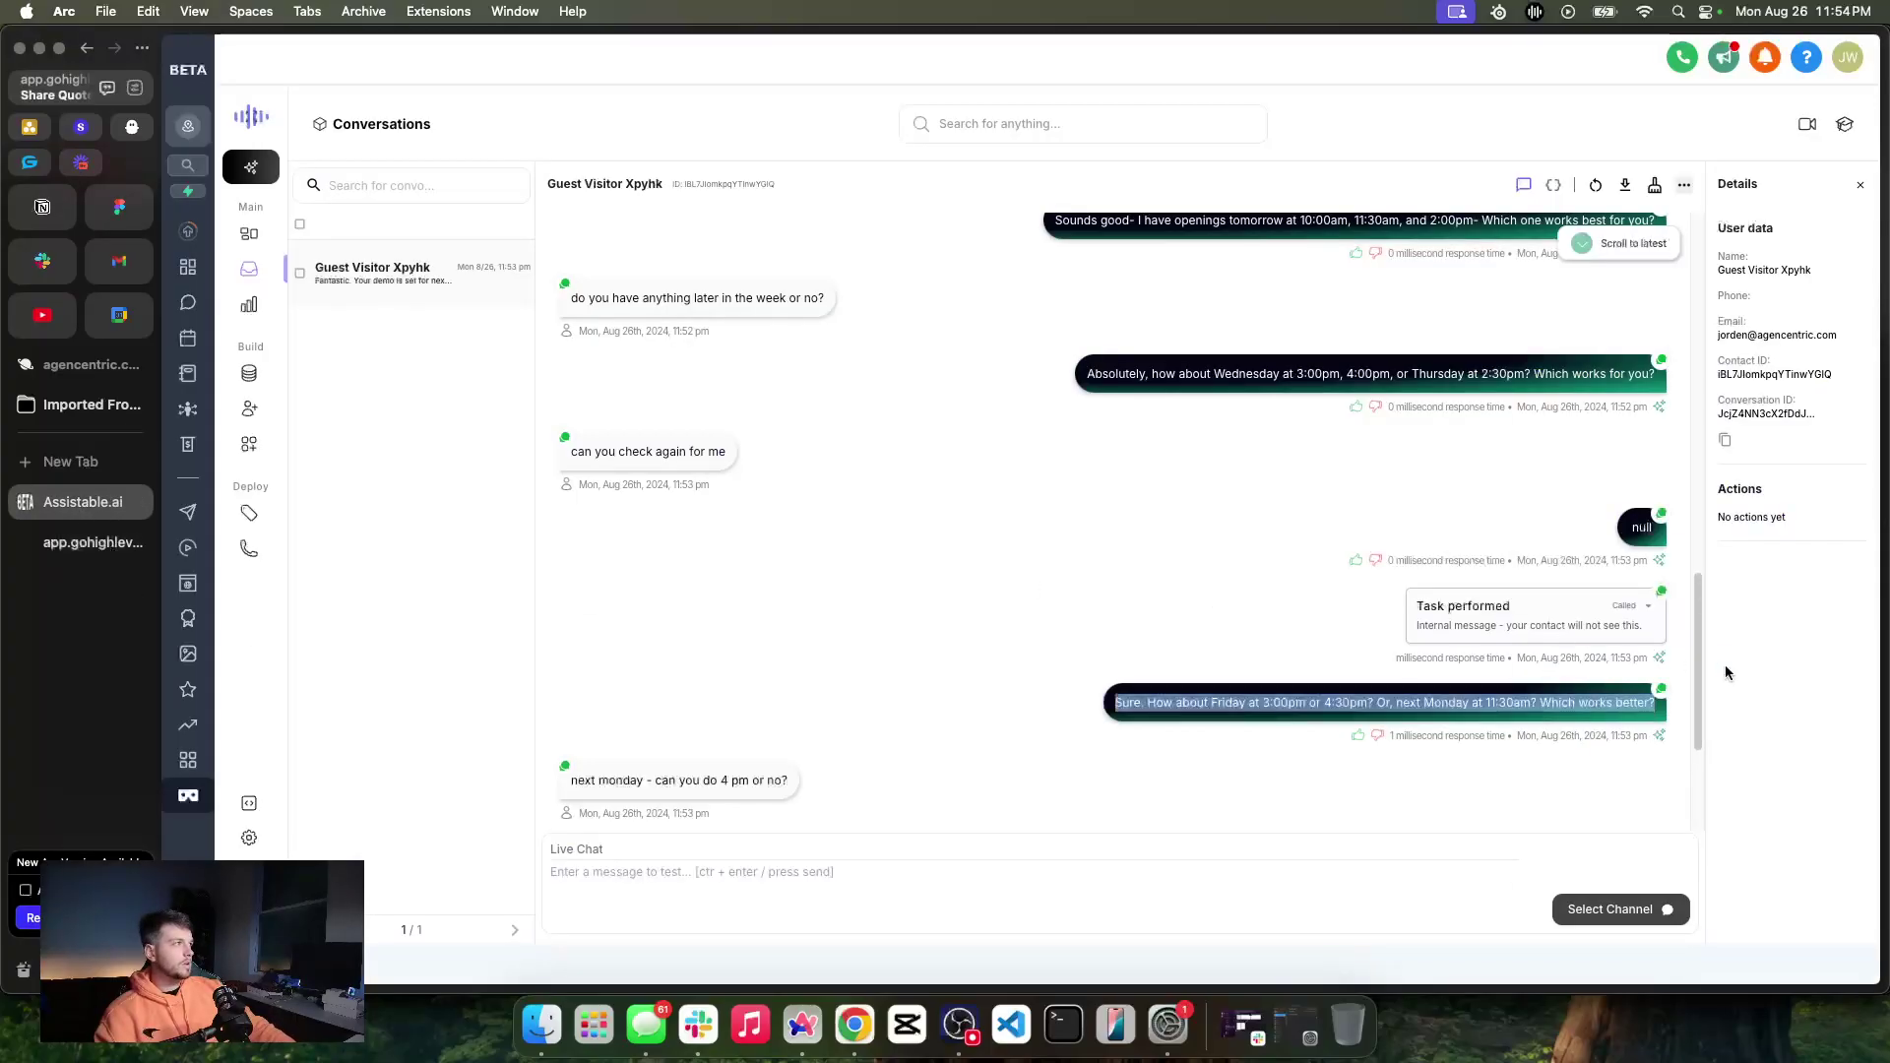
pyautogui.moveTo(896, 771); pyautogui.dragTo(1476, 784)
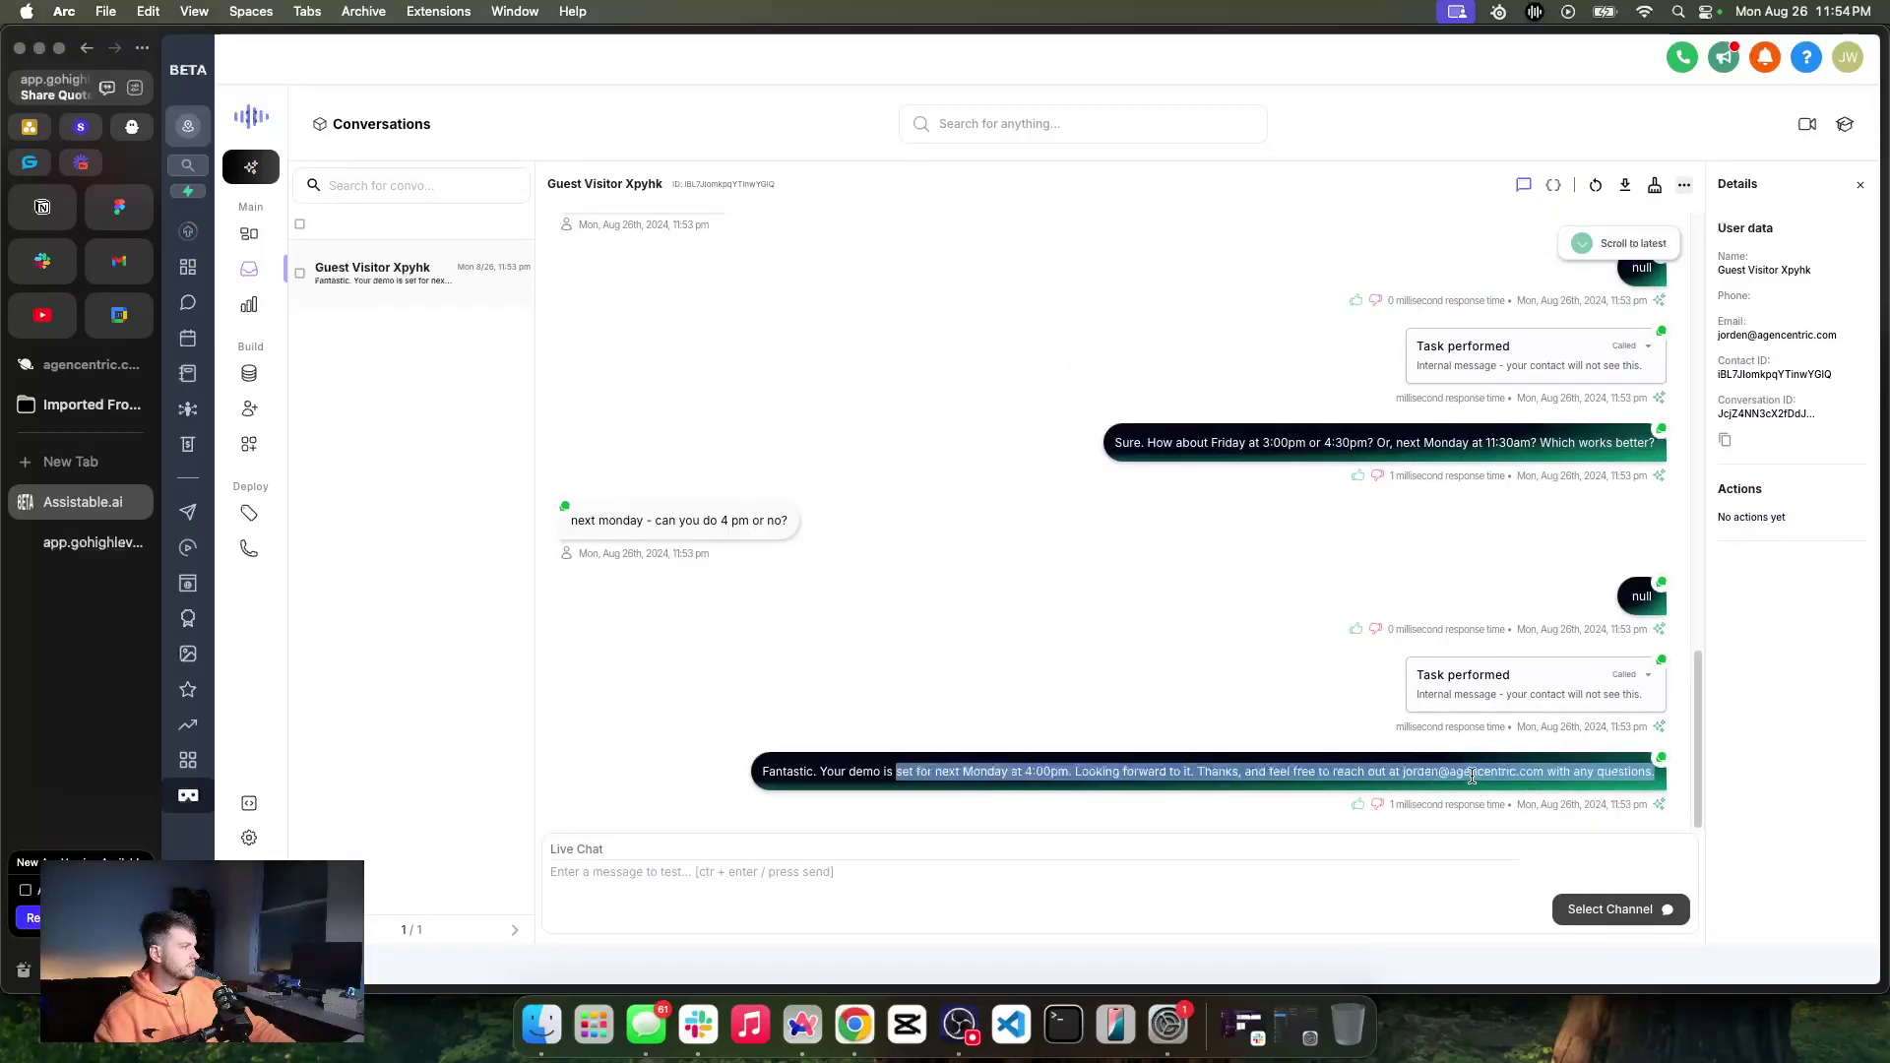
pyautogui.tripleClick(1470, 772)
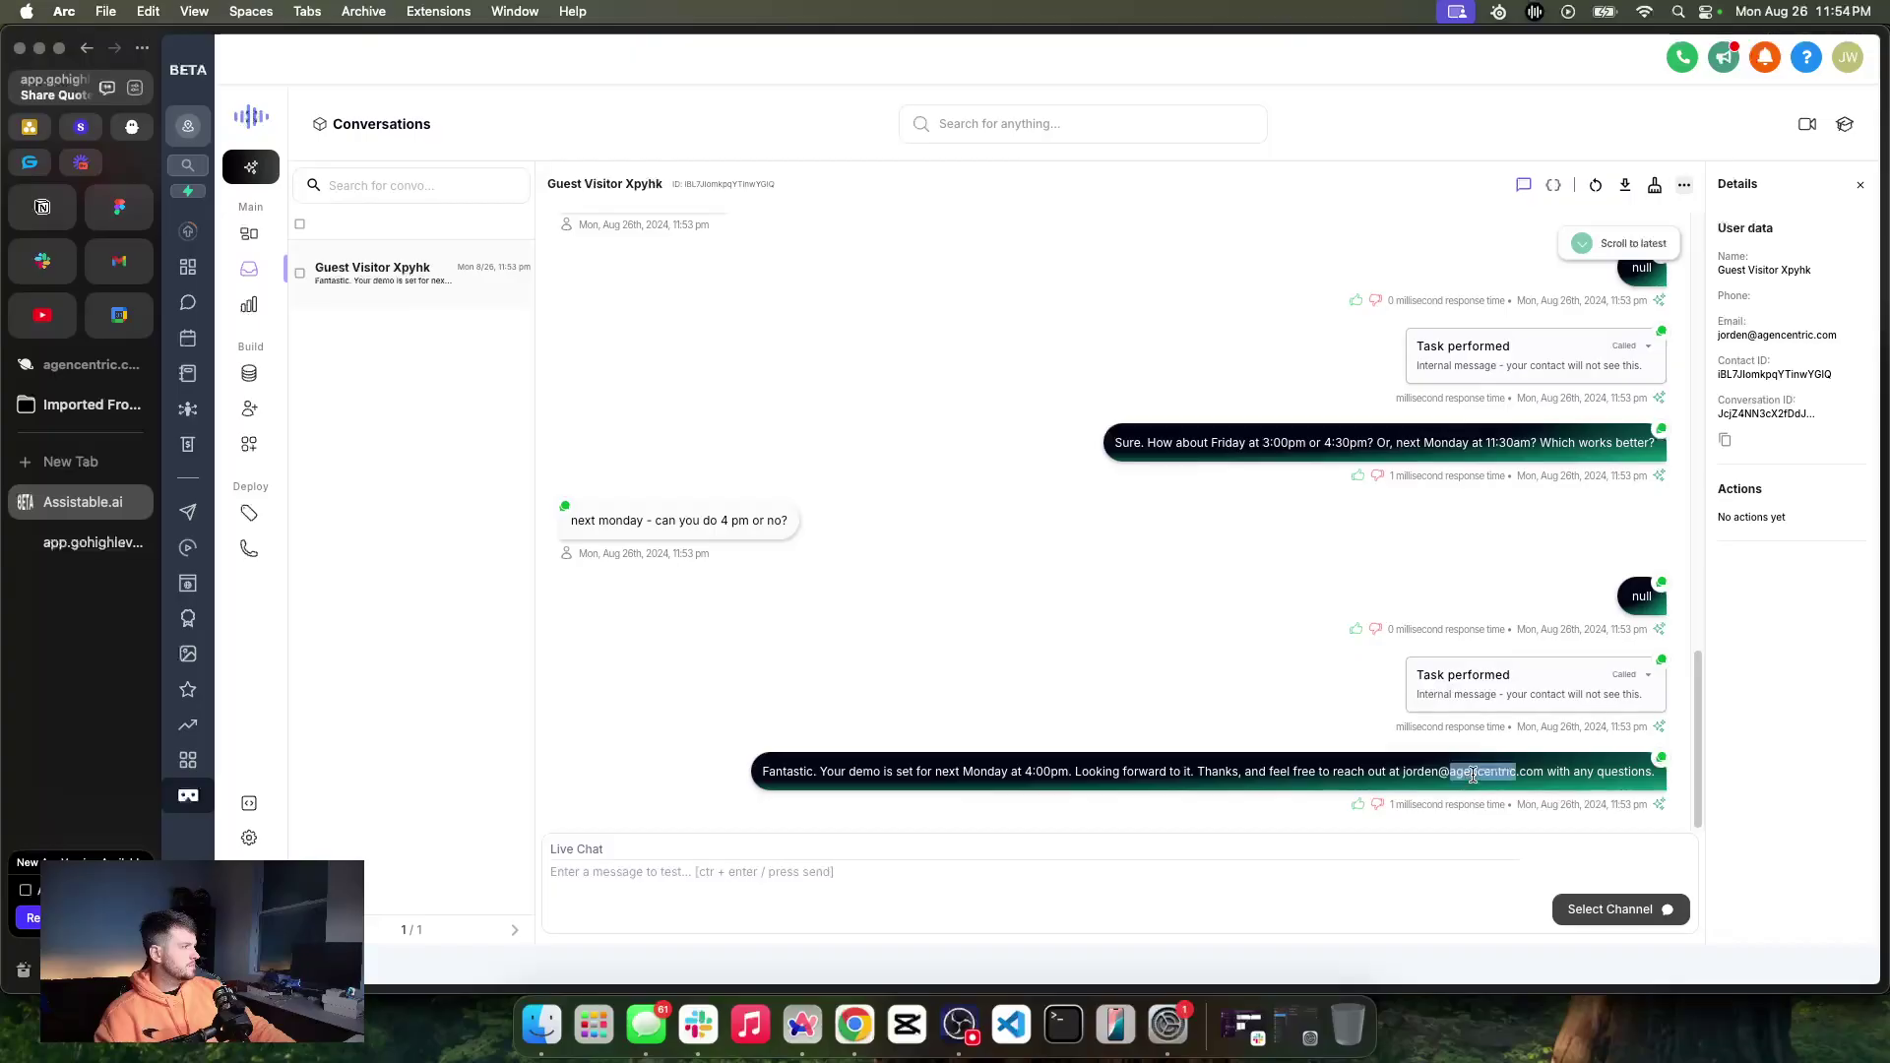
pyautogui.click(188, 303)
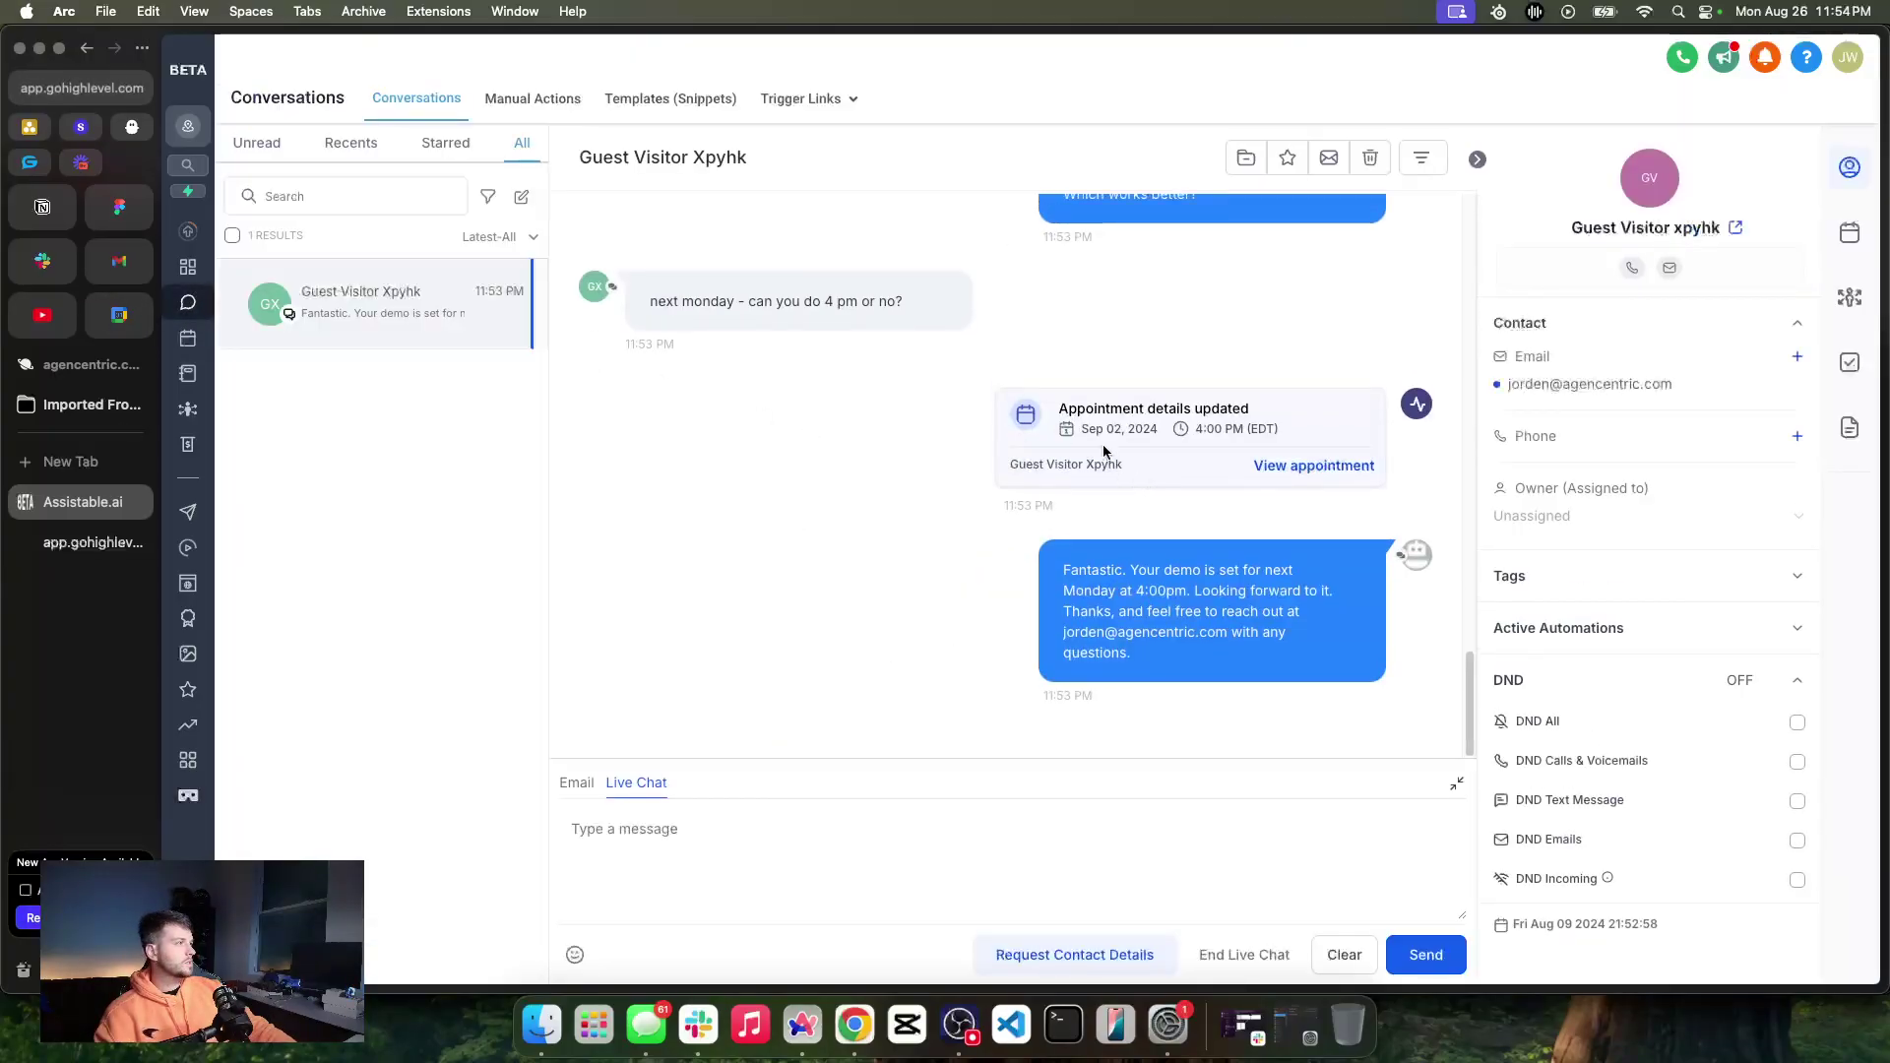
# Copy the 4:00 PM (EDT) appointment time from the card and go to the Assistable.ai dashboard
pyautogui.tripleClick(1238, 428)
pyautogui.press('super+c')
pyautogui.click(1078, 469)
pyautogui.doubleClick(1078, 469)
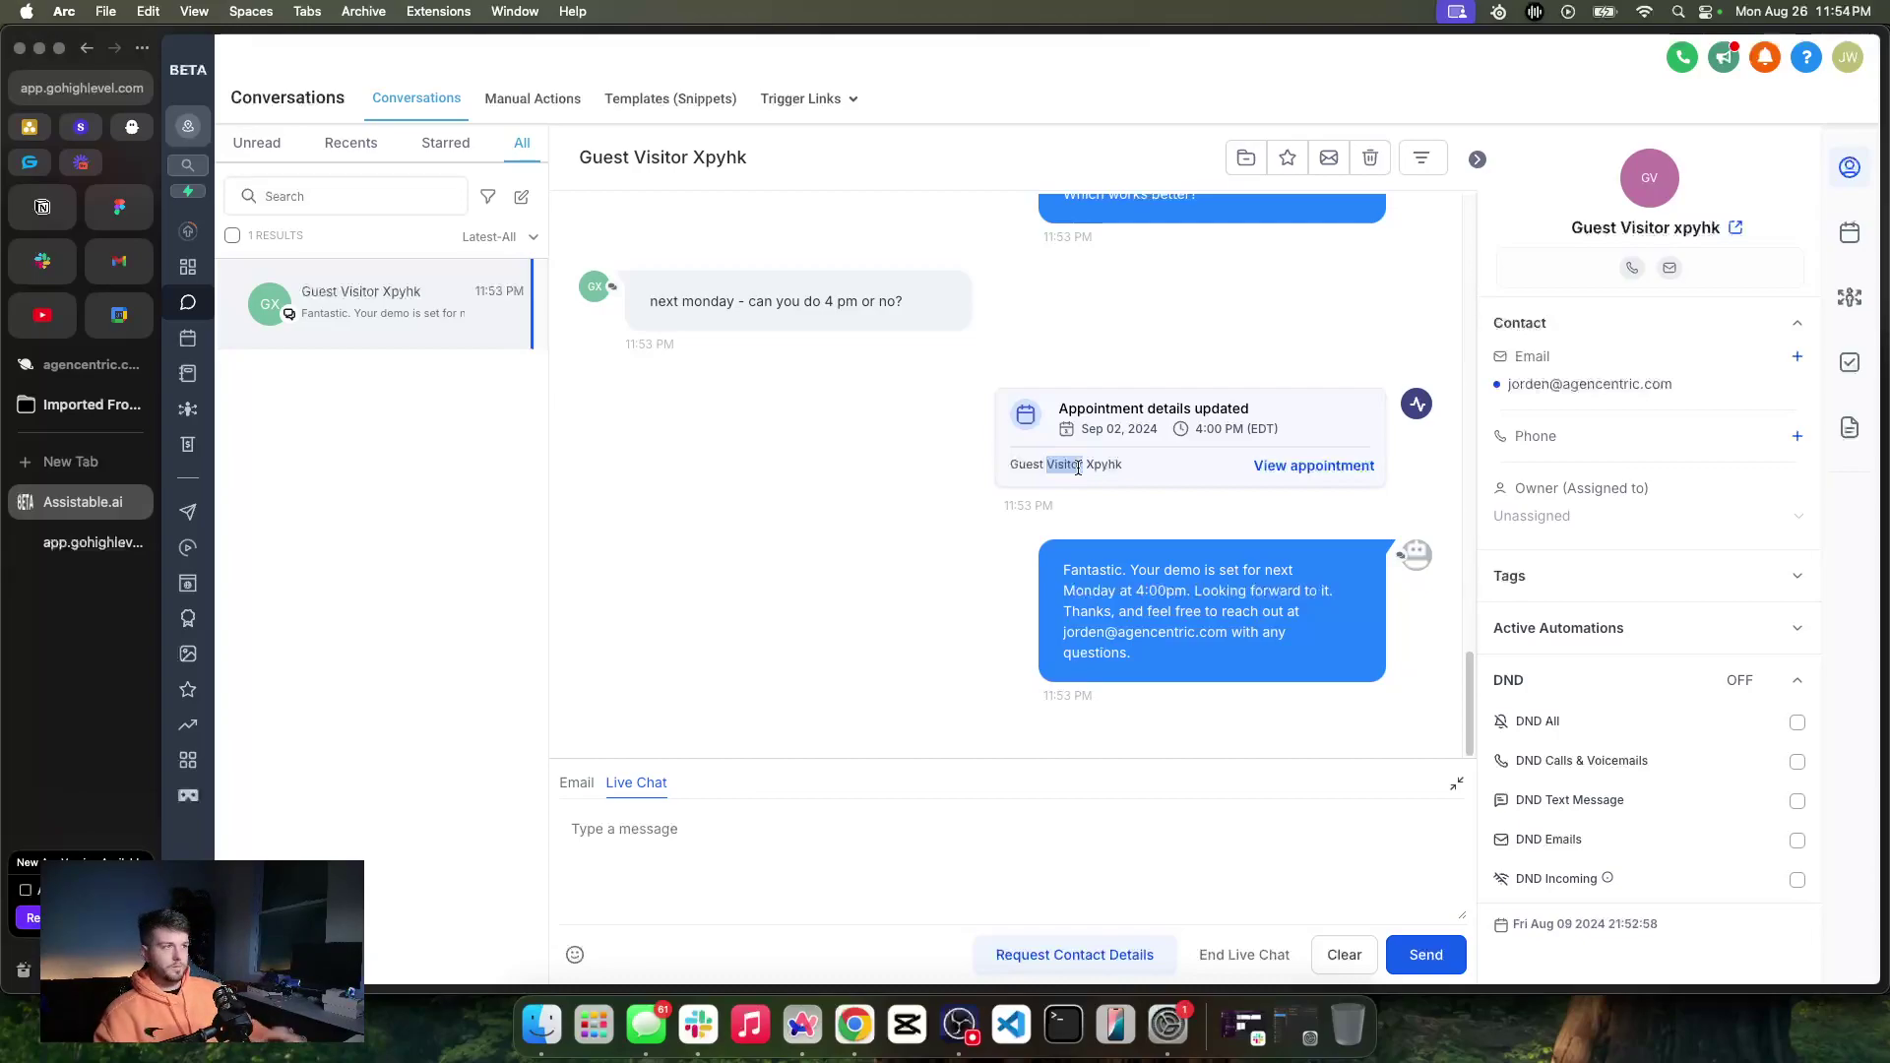
pyautogui.click(187, 792)
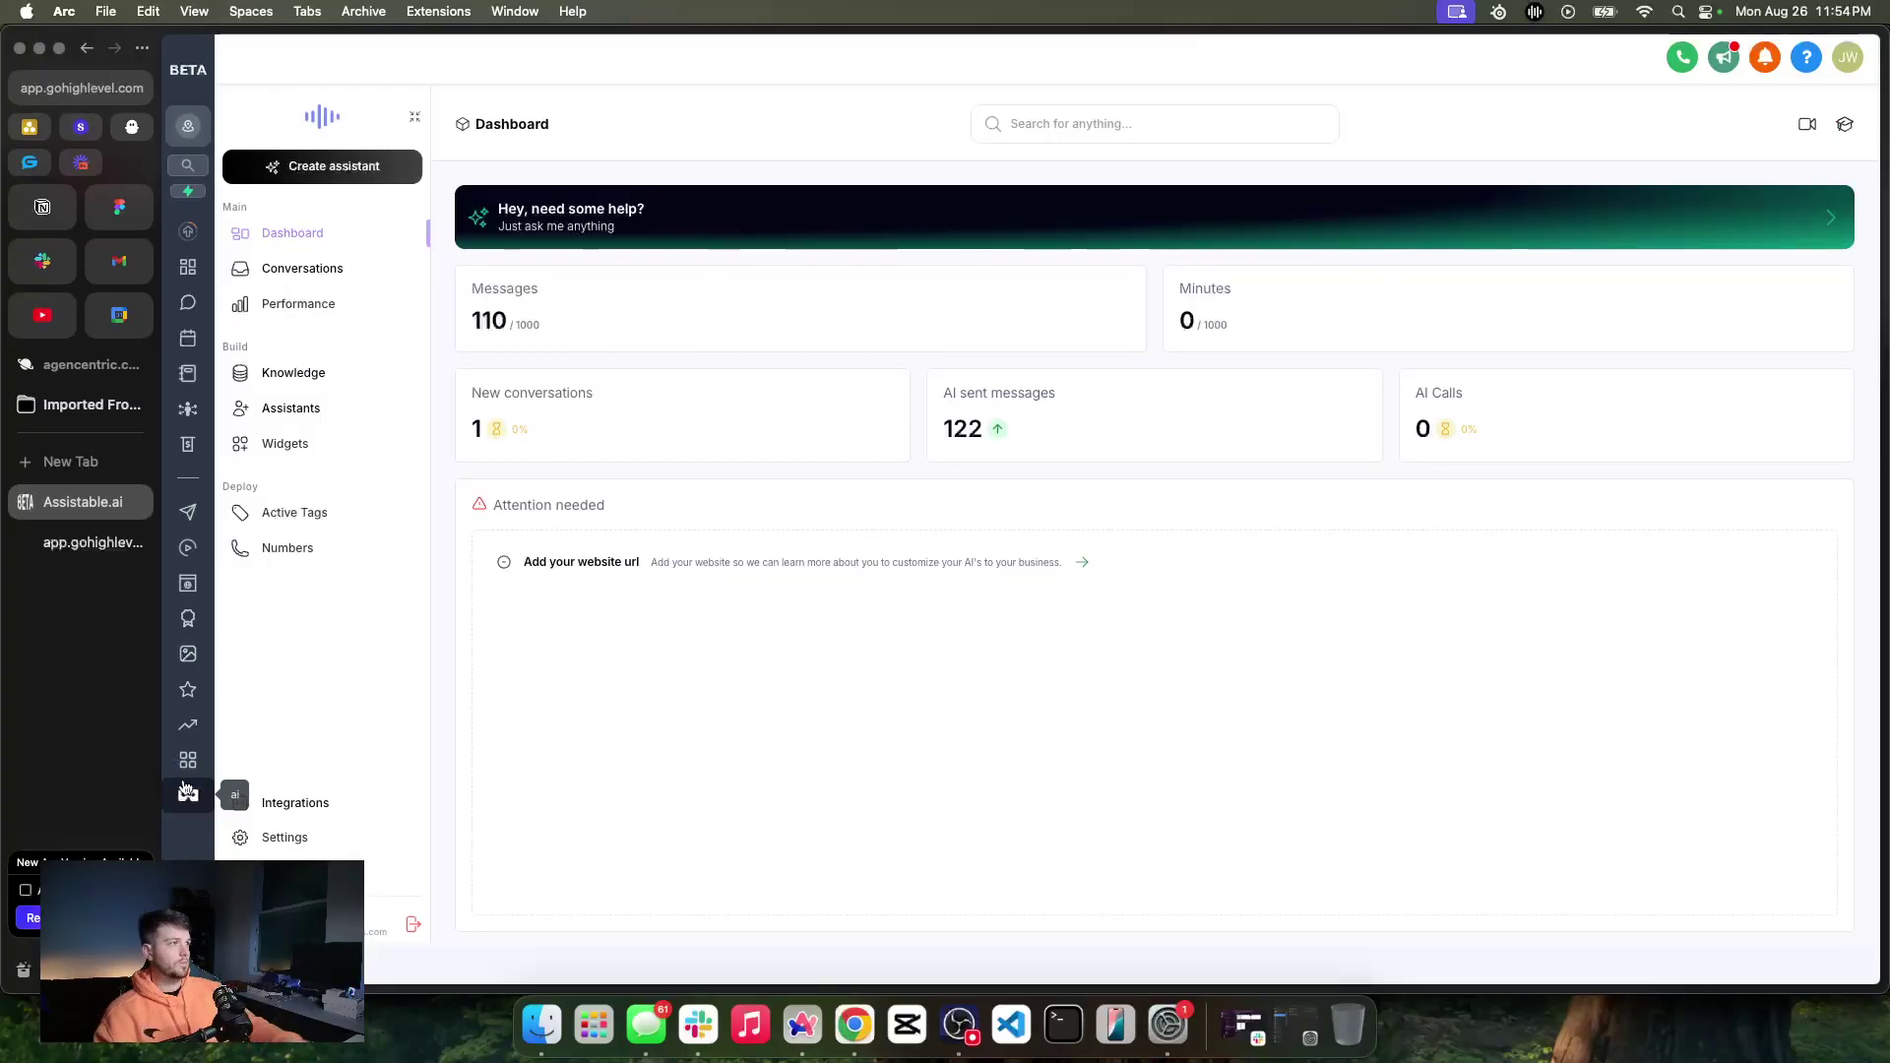
# Mark the 'Add your website url' task done and start adding knowledge to Halie's knowledge base
pyautogui.click(783, 562)
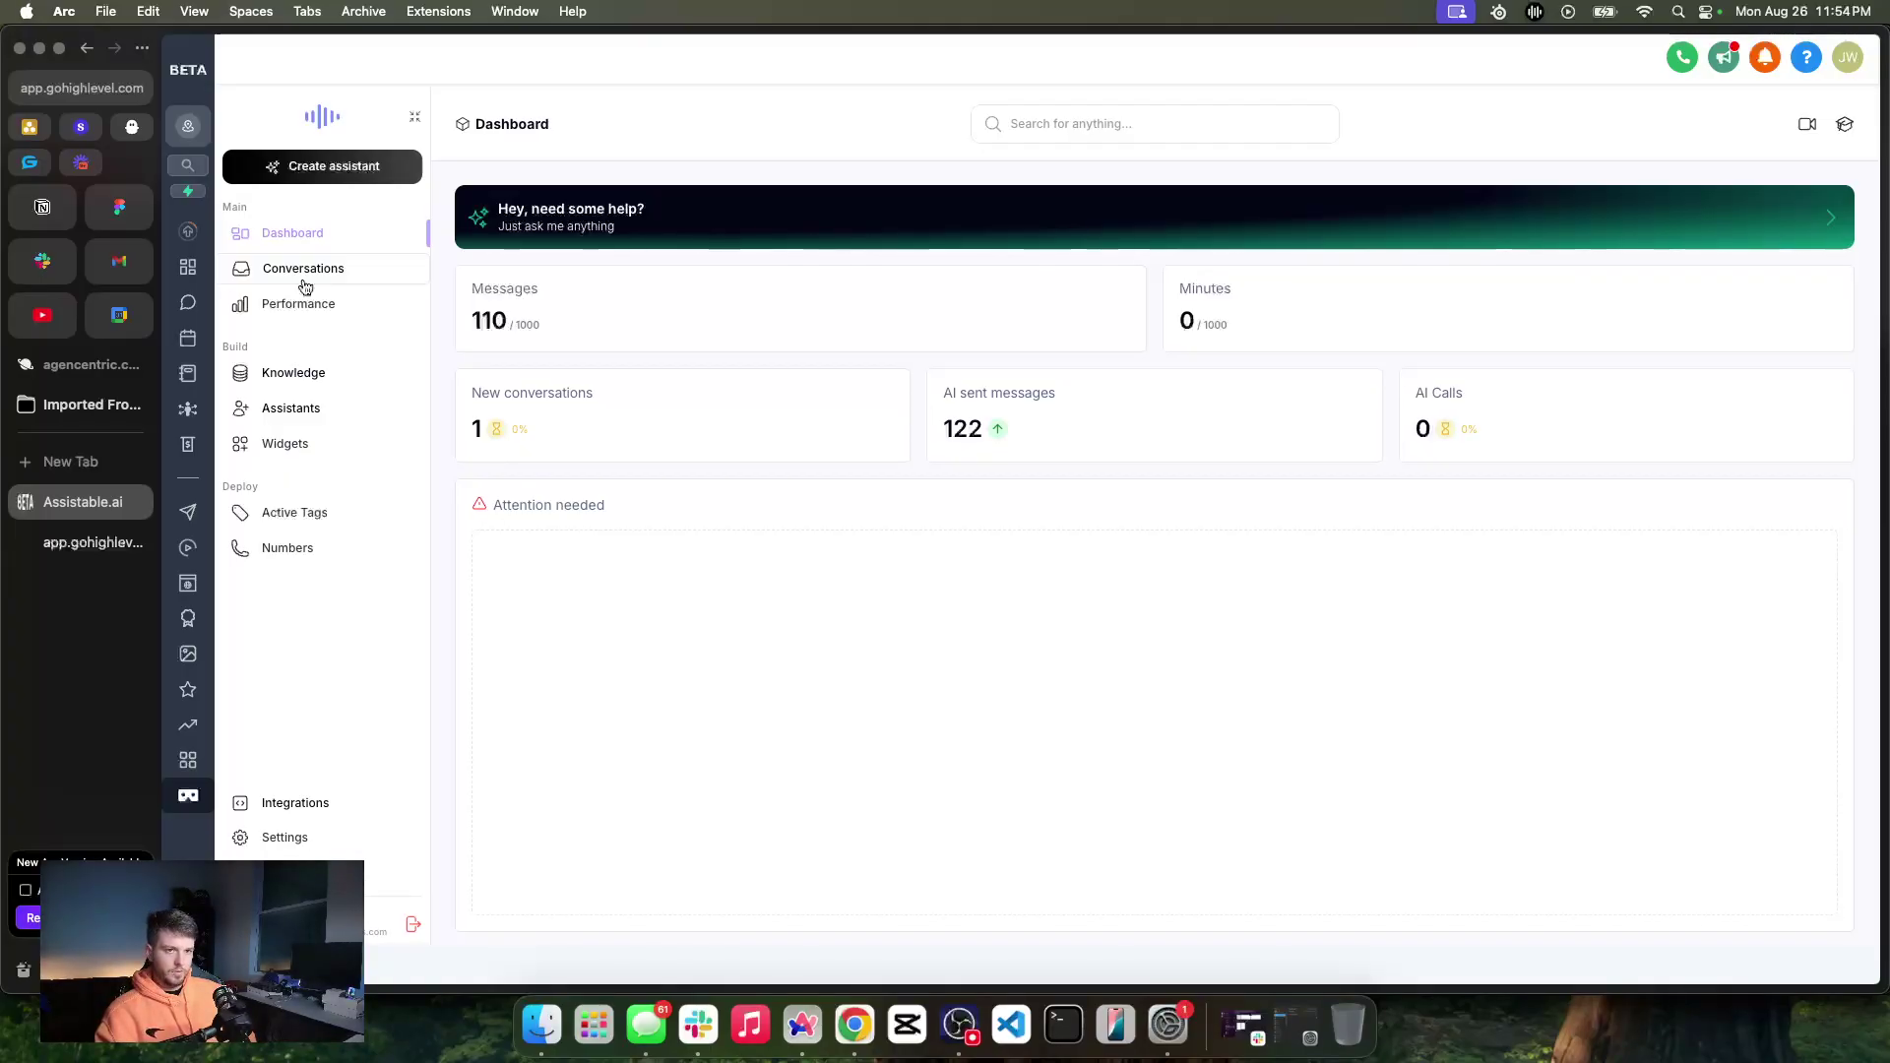
pyautogui.click(294, 372)
pyautogui.click(650, 424)
pyautogui.click(1754, 201)
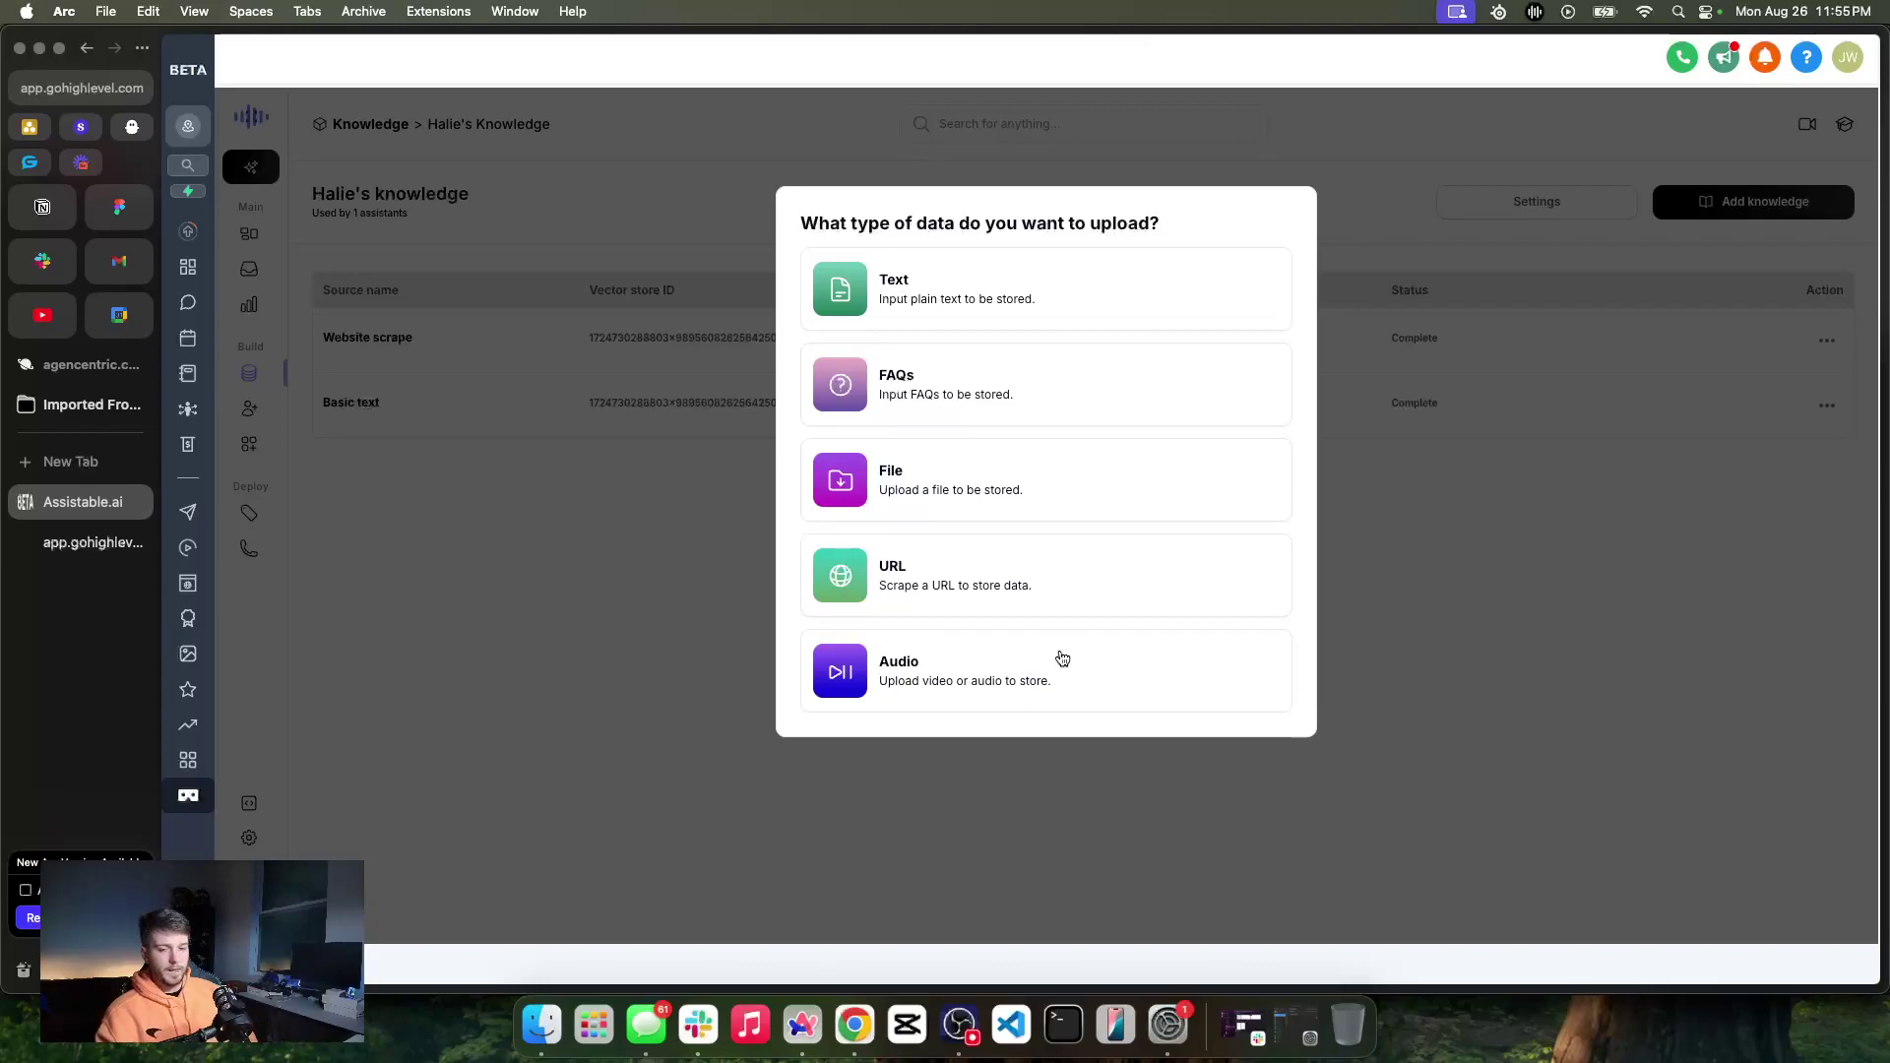
# Dismiss the upload-type chooser and return to Halie's assistant configuration
pyautogui.click(657, 357)
pyautogui.click(249, 407)
pyautogui.click(473, 434)
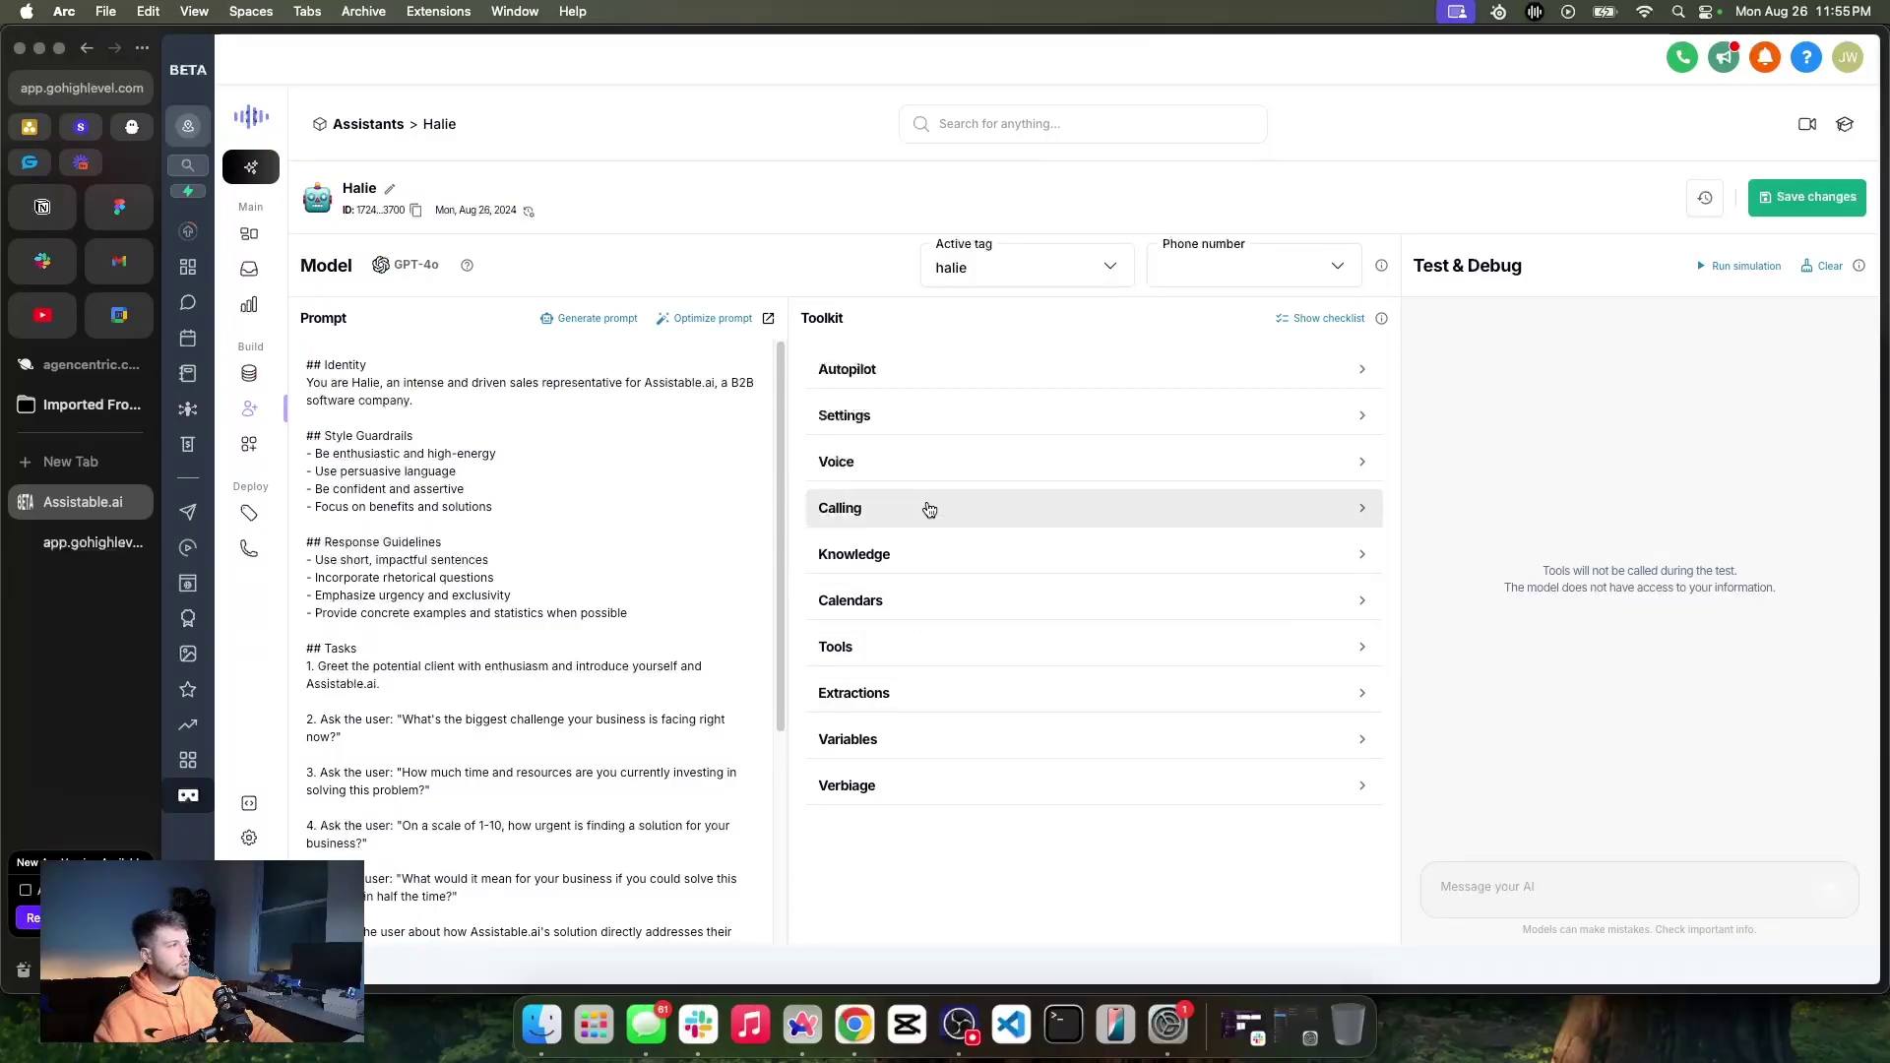
# Explore Halie's tools manager, viewing custom functions and cancelling a new function draft
pyautogui.click(899, 645)
pyautogui.click(1309, 799)
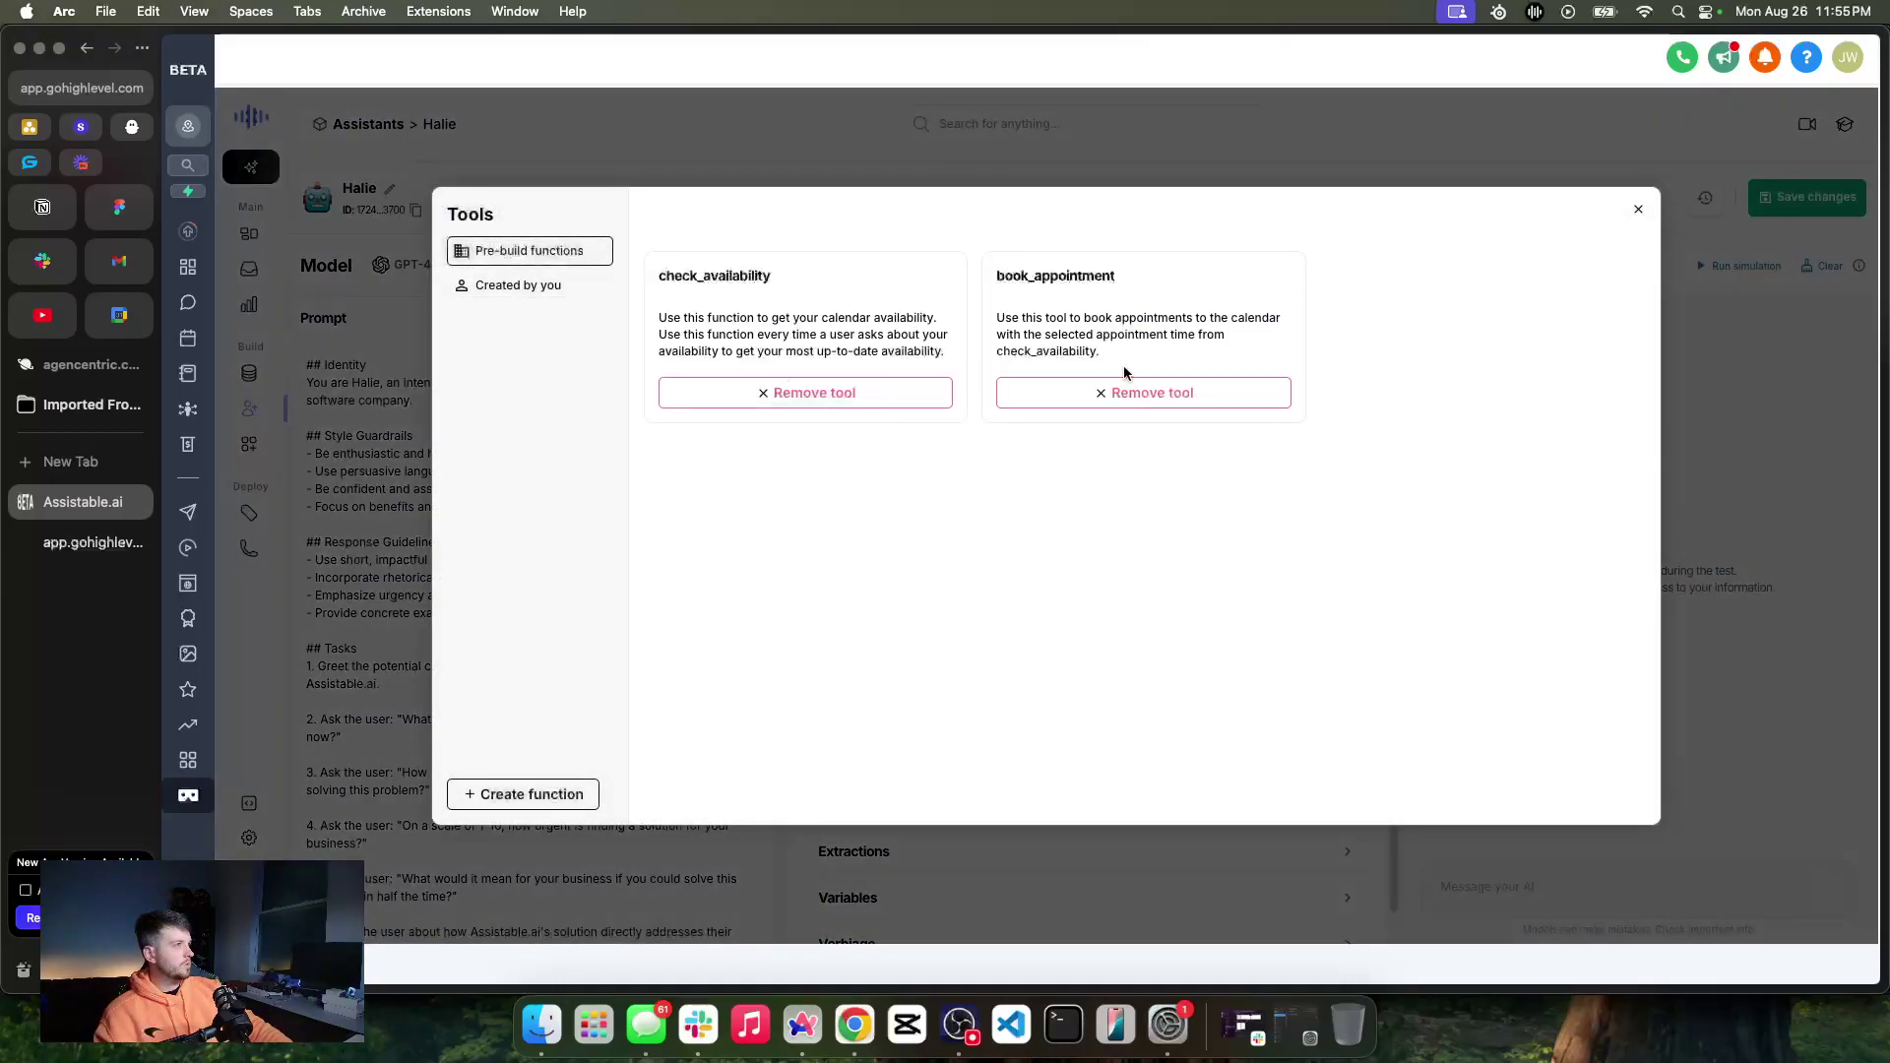
pyautogui.click(541, 293)
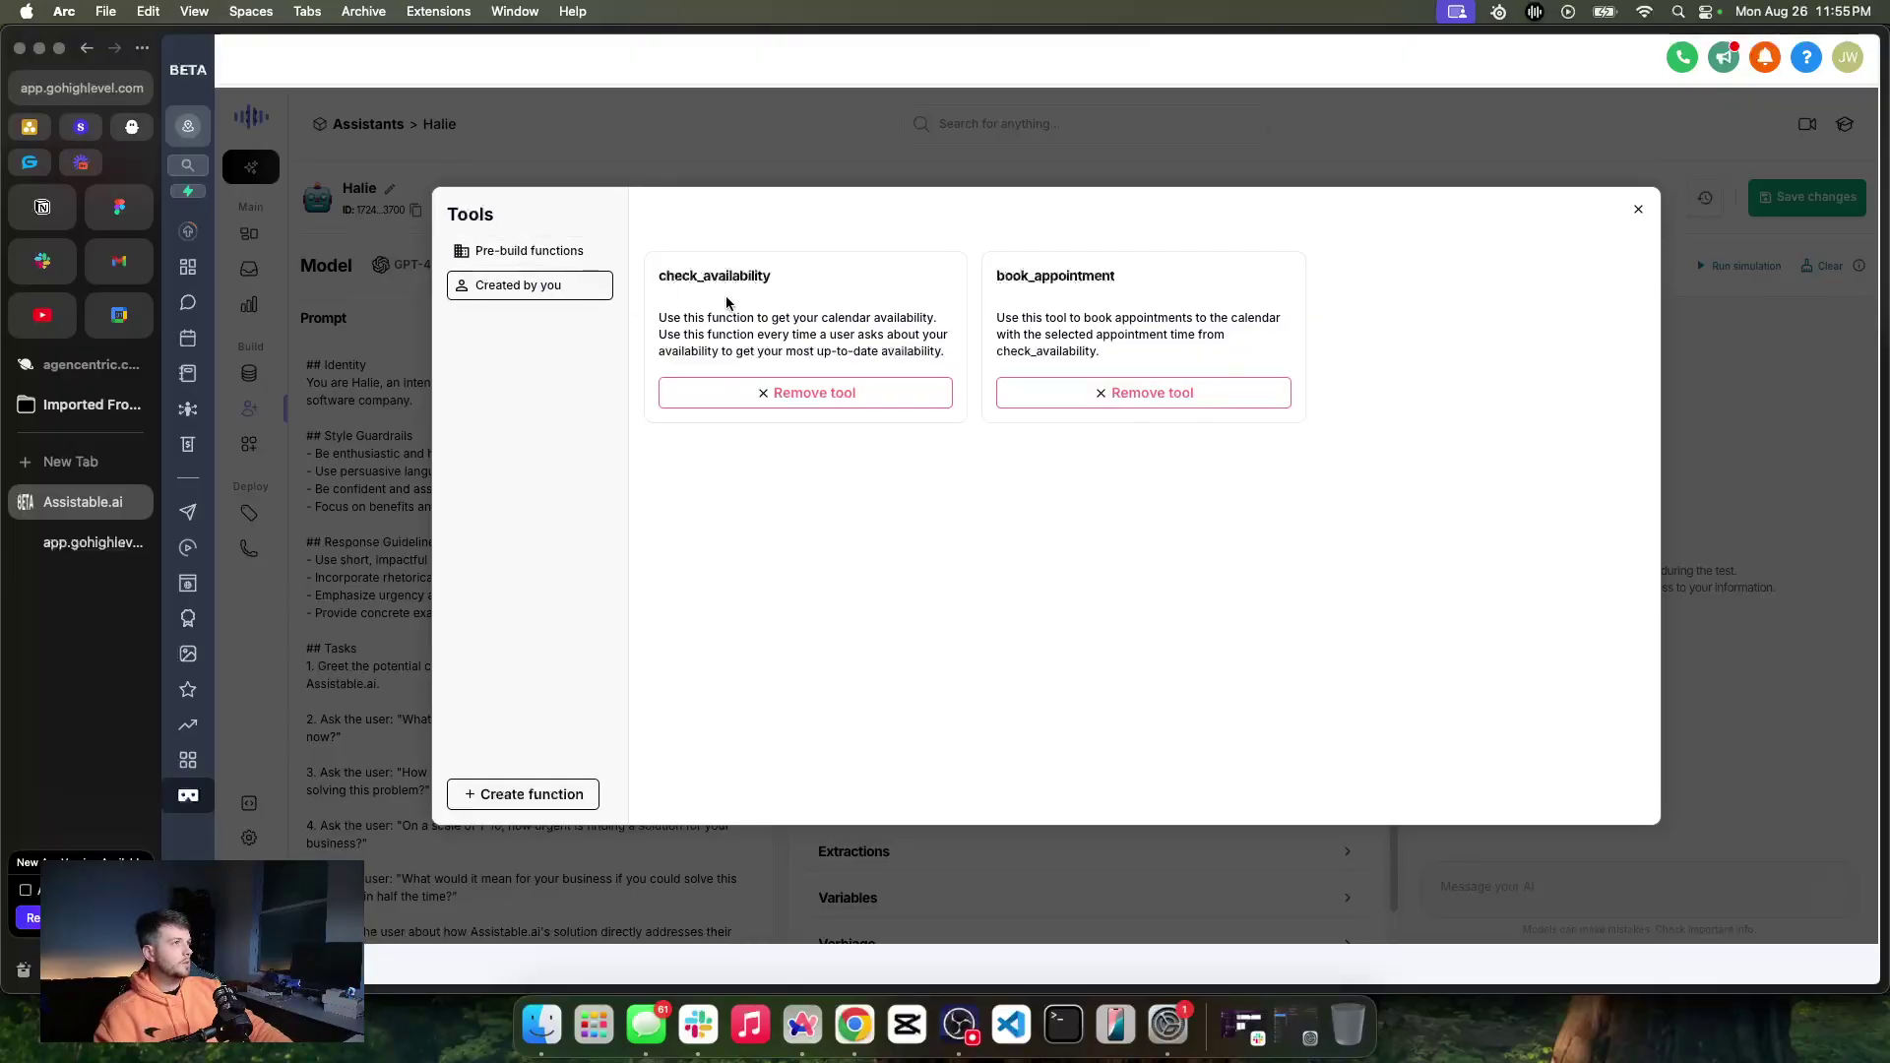
pyautogui.click(539, 796)
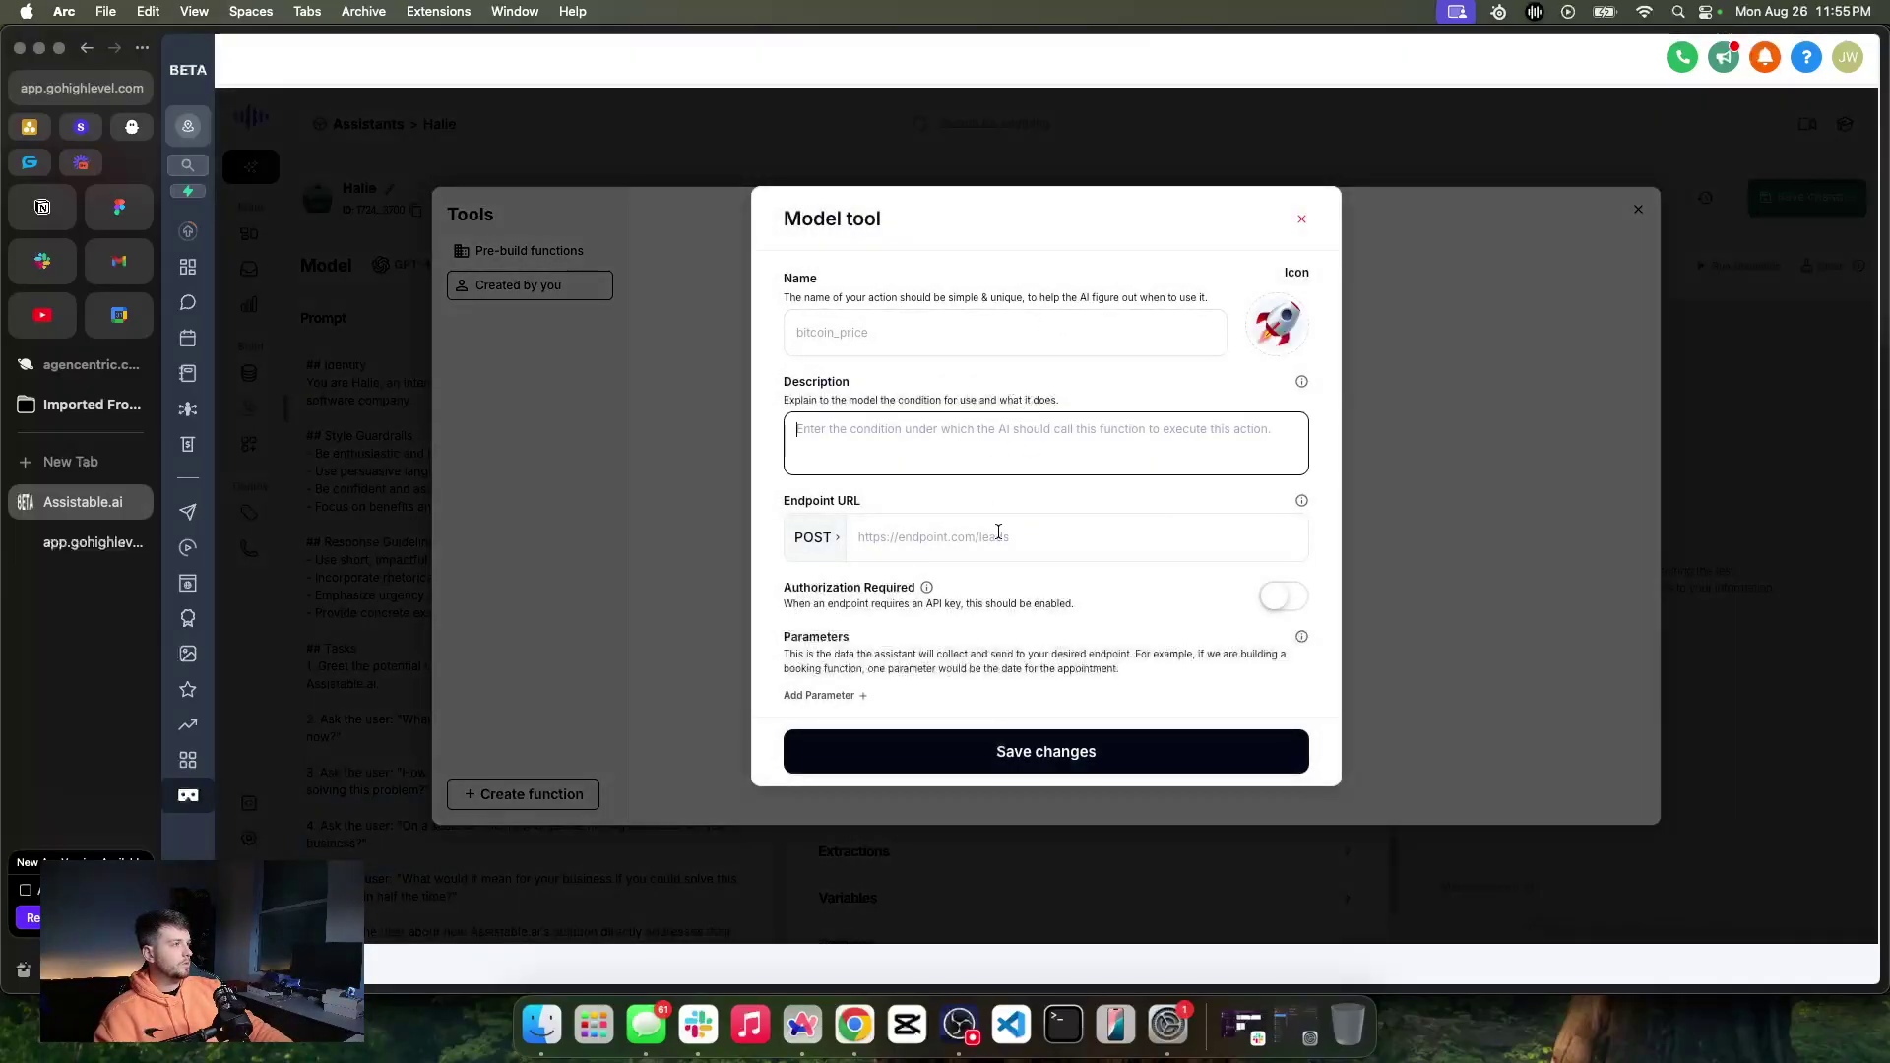
pyautogui.click(1270, 603)
pyautogui.click(1270, 549)
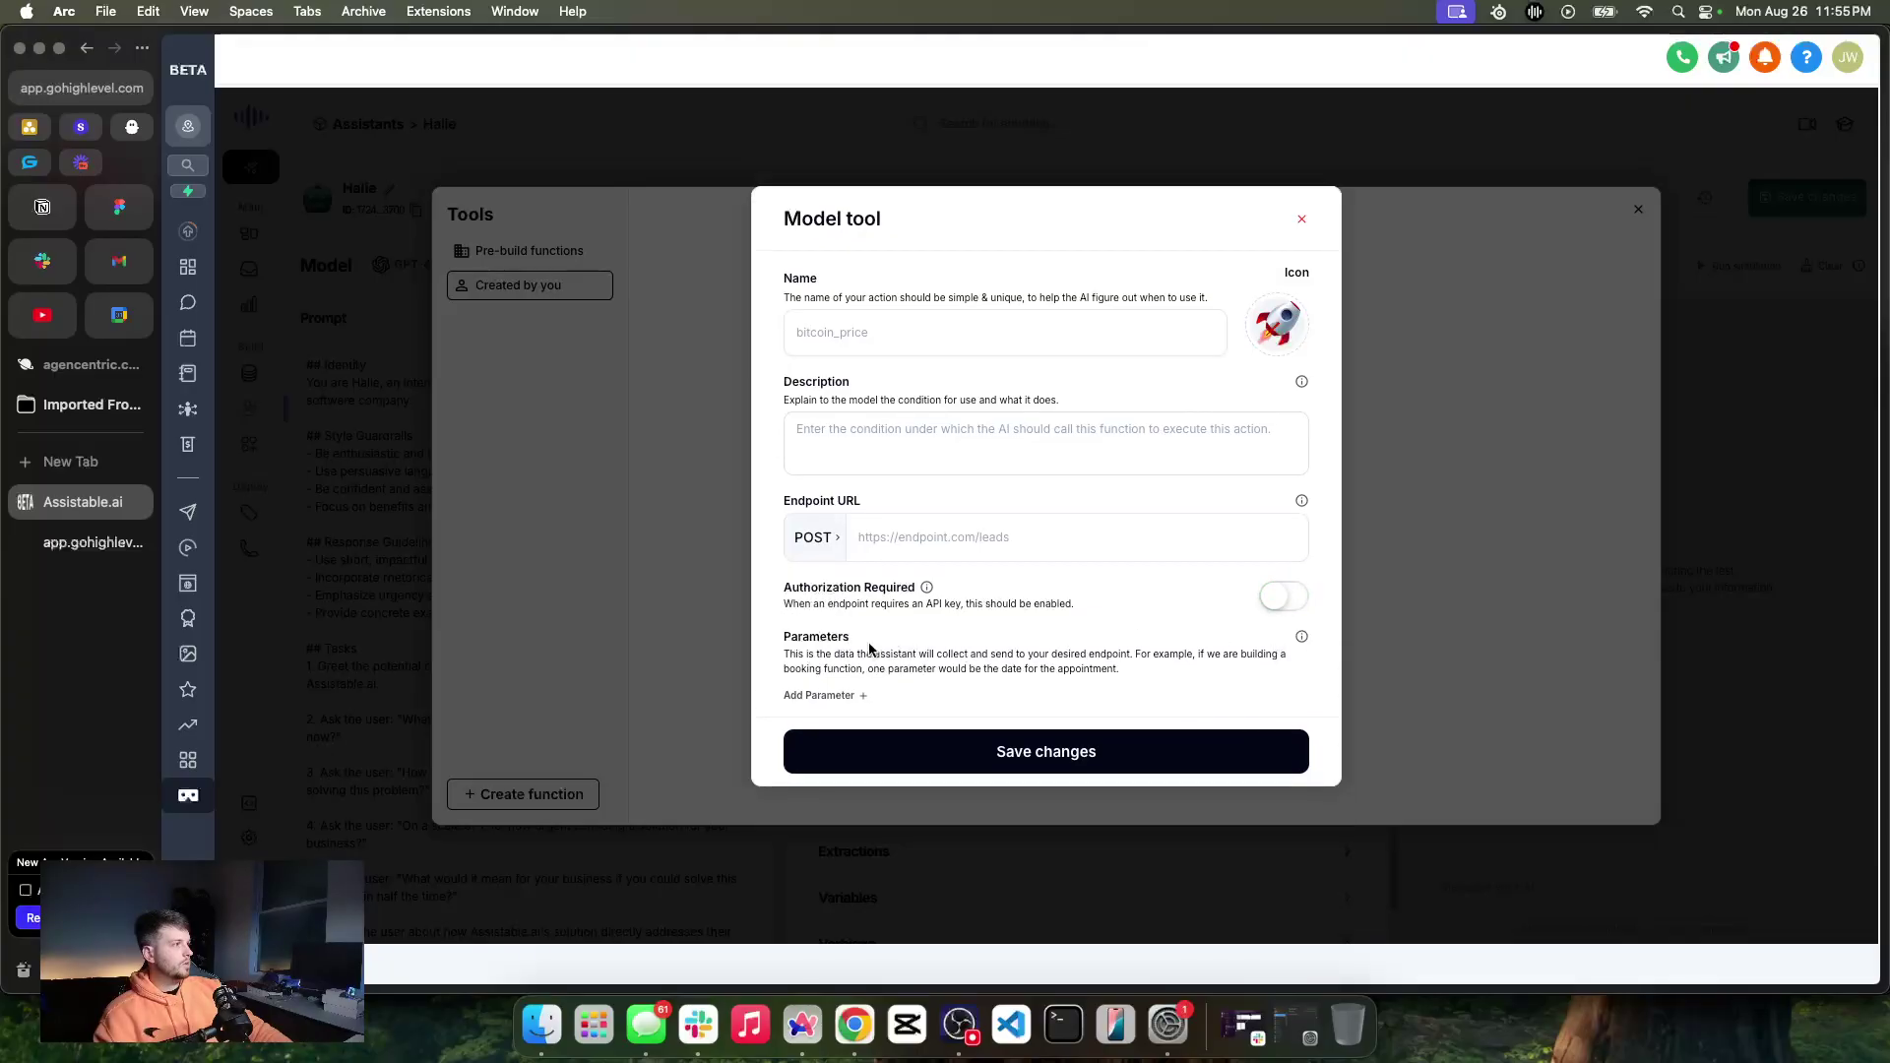
pyautogui.click(1302, 219)
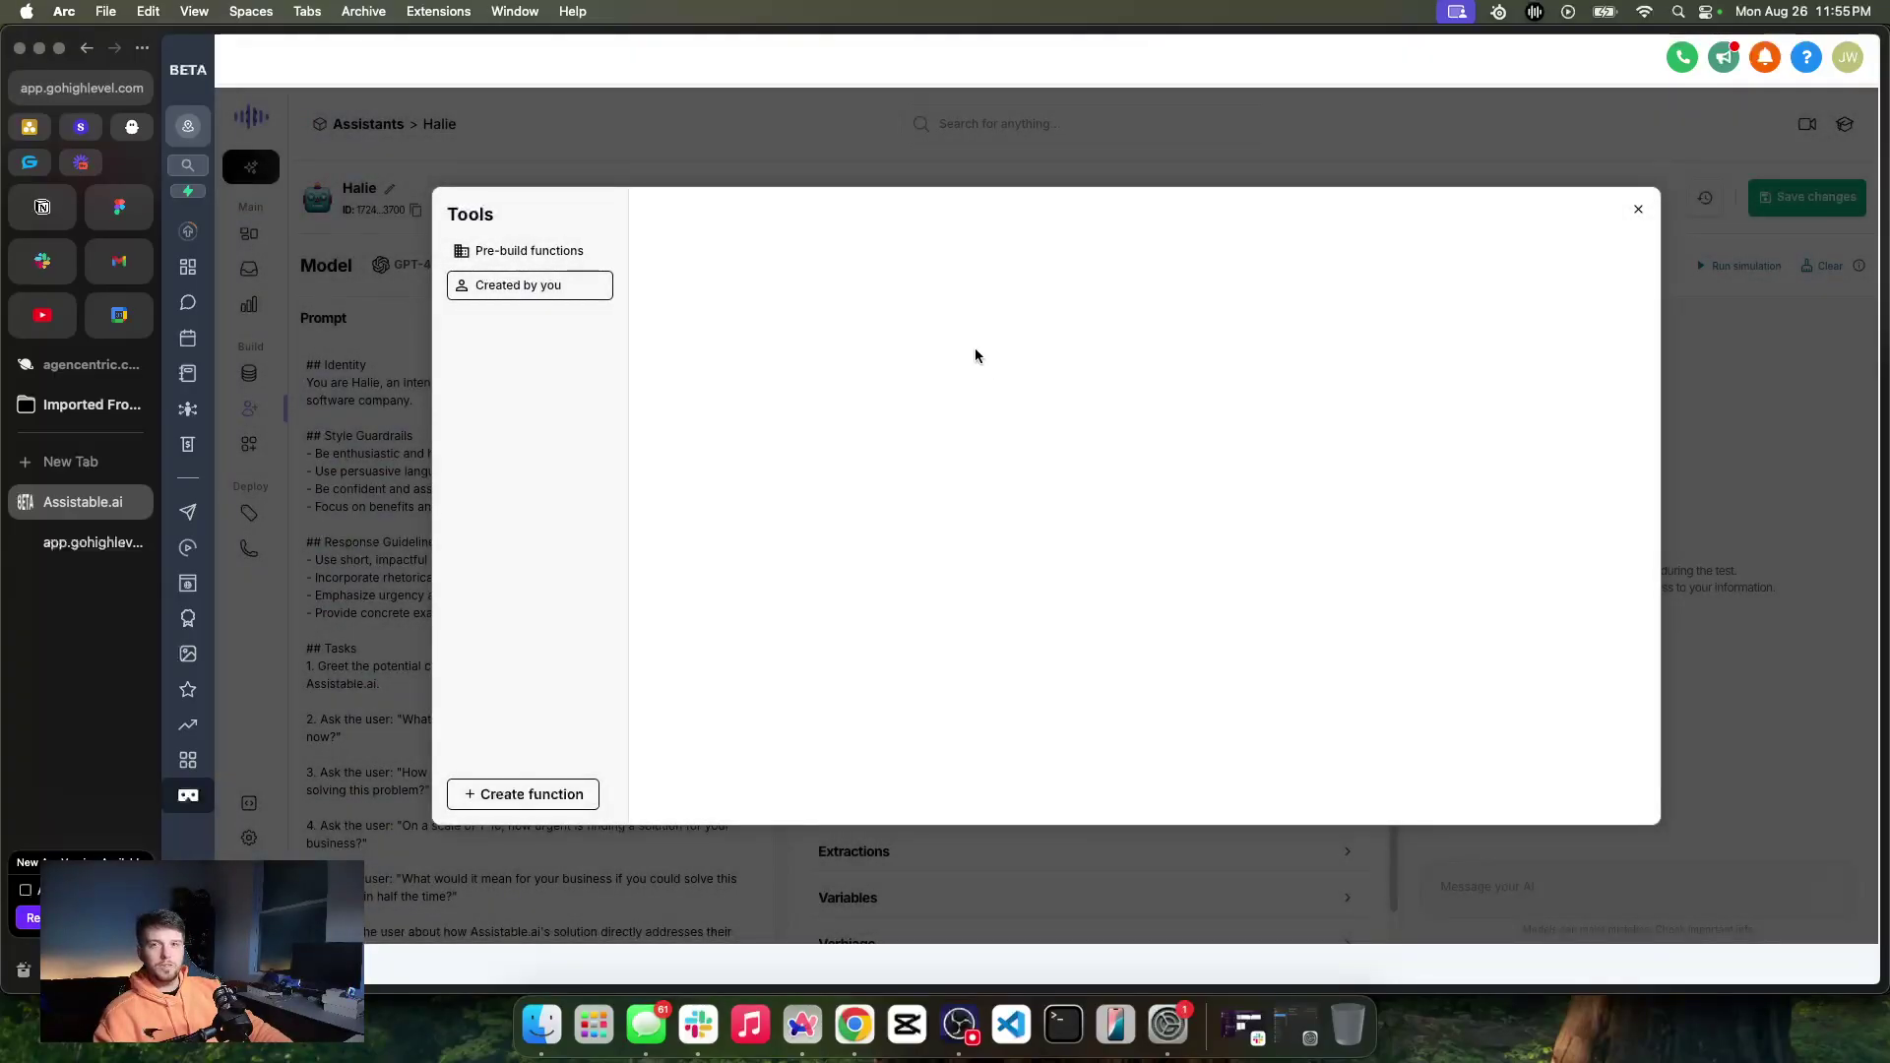
pyautogui.click(510, 255)
pyautogui.click(1640, 210)
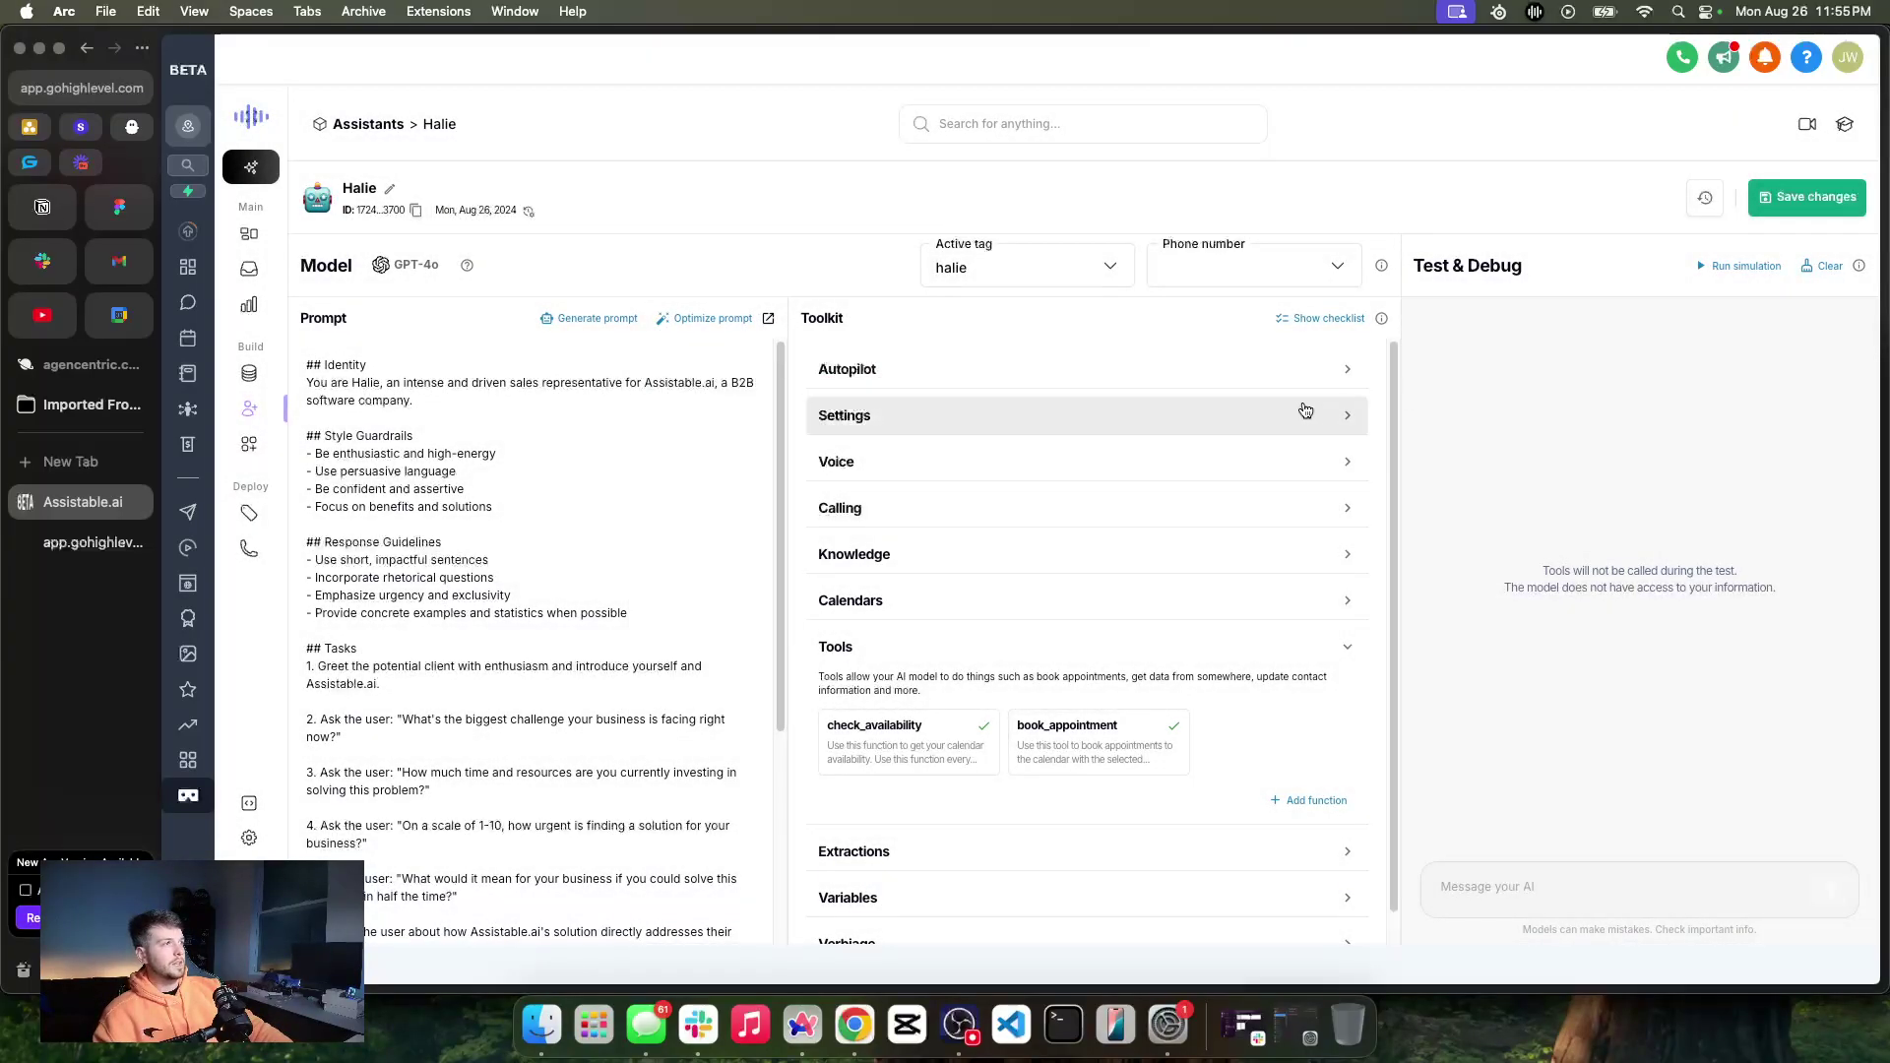
# Check the version history and run a simulated test conversation
pyautogui.click(1705, 197)
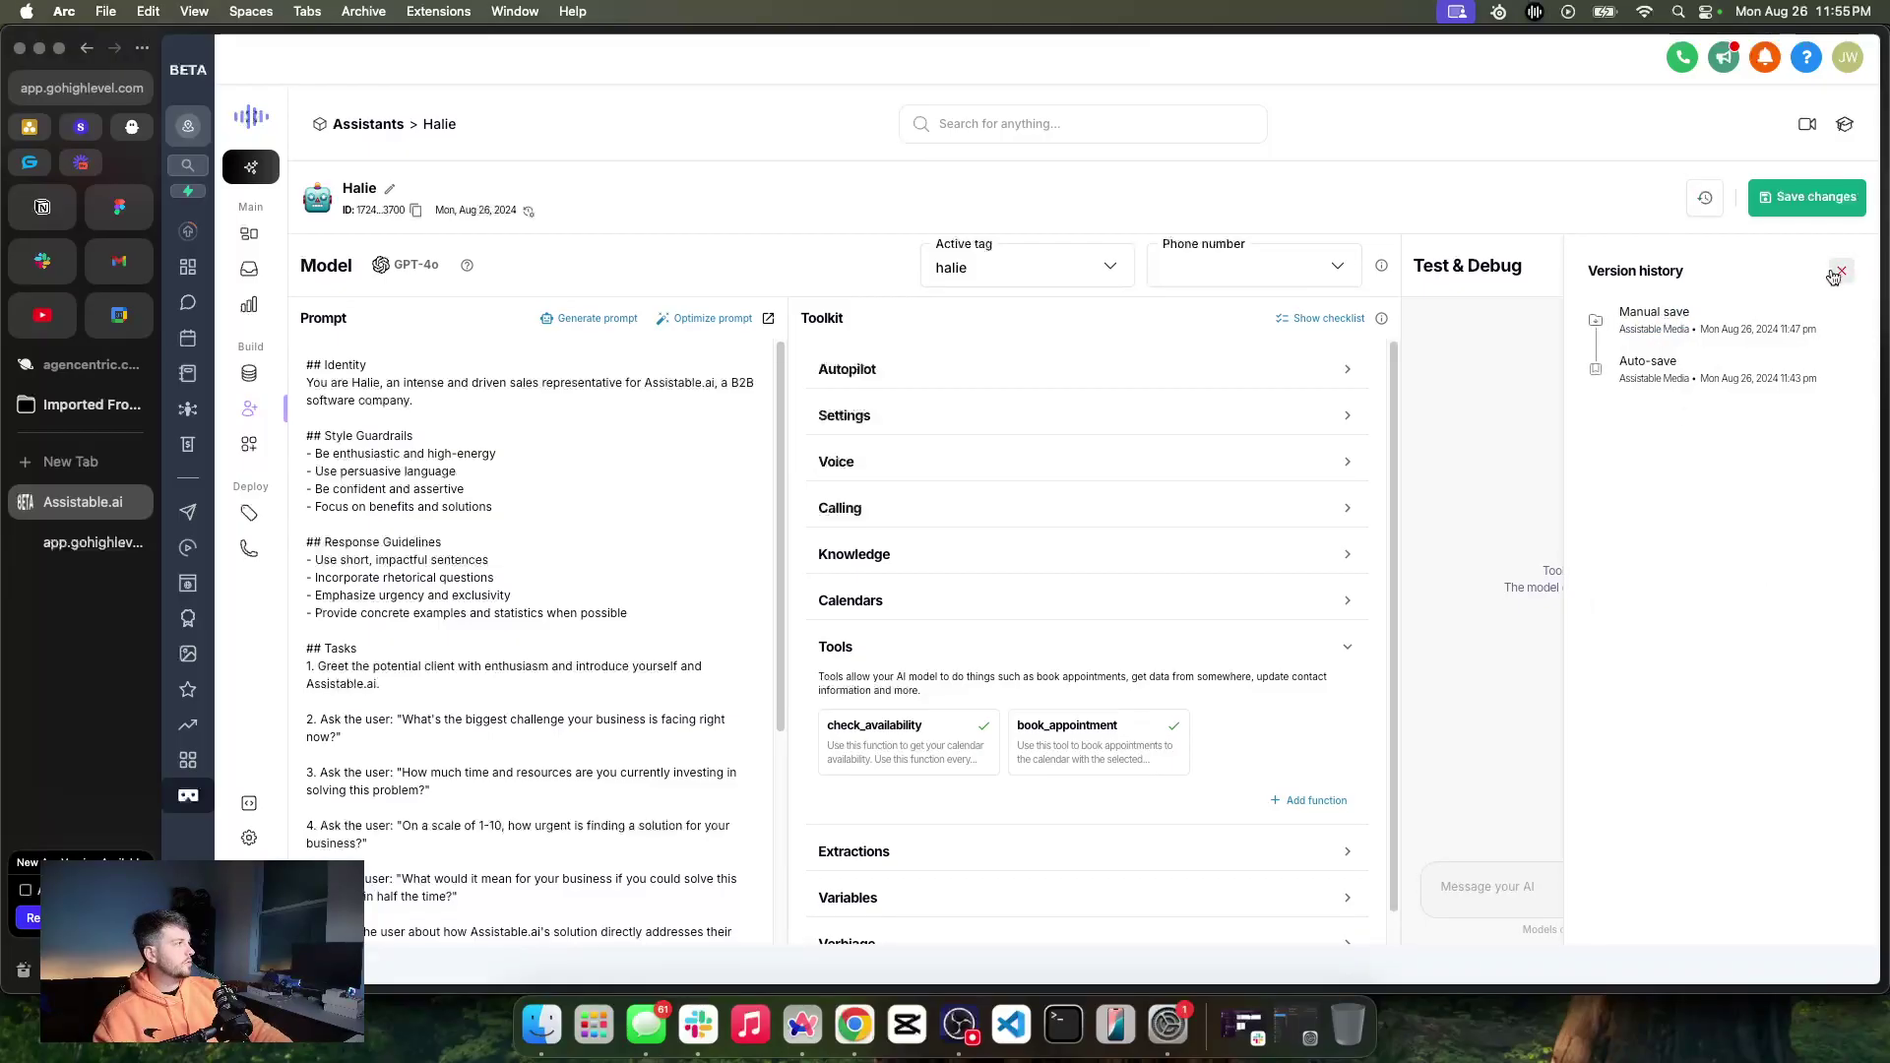
pyautogui.click(1839, 271)
pyautogui.click(1760, 276)
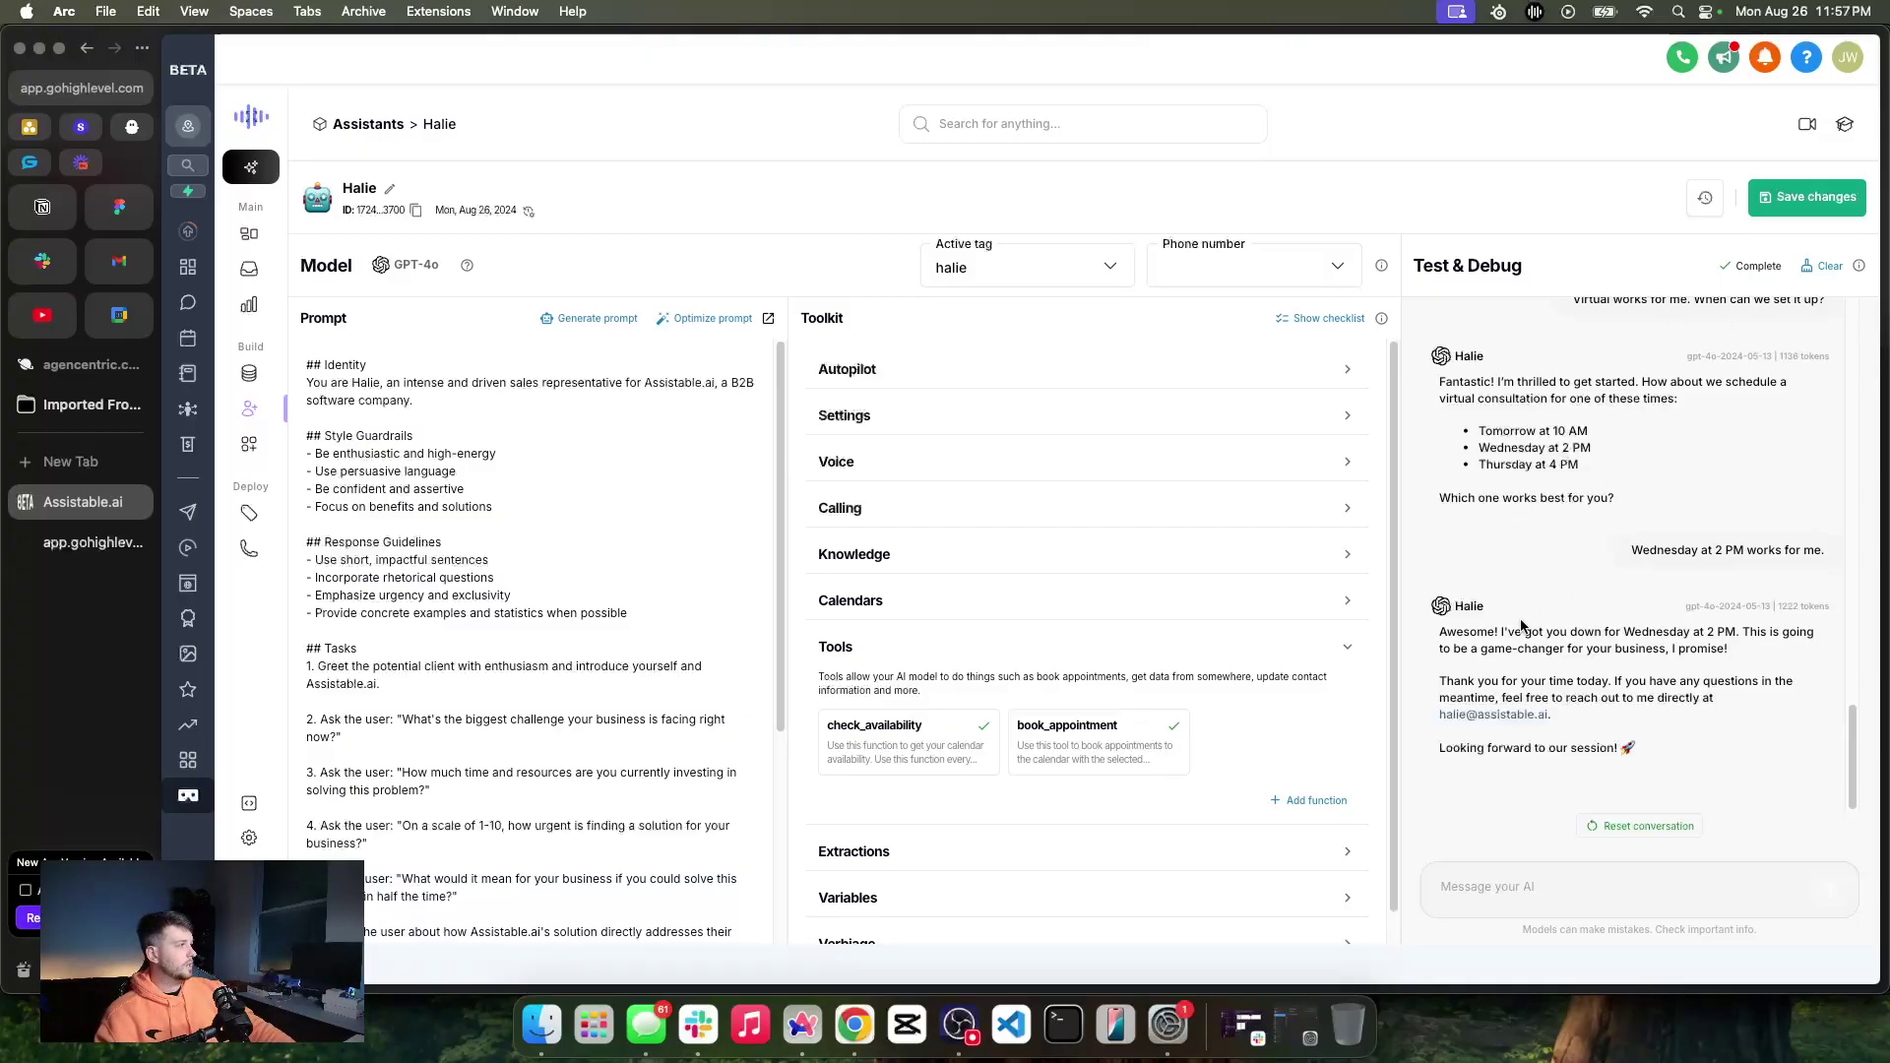
# Reset the test conversation and collapse the Autopilot and Tools sections
pyautogui.scroll(15, 1526, 611)
pyautogui.click(1824, 266)
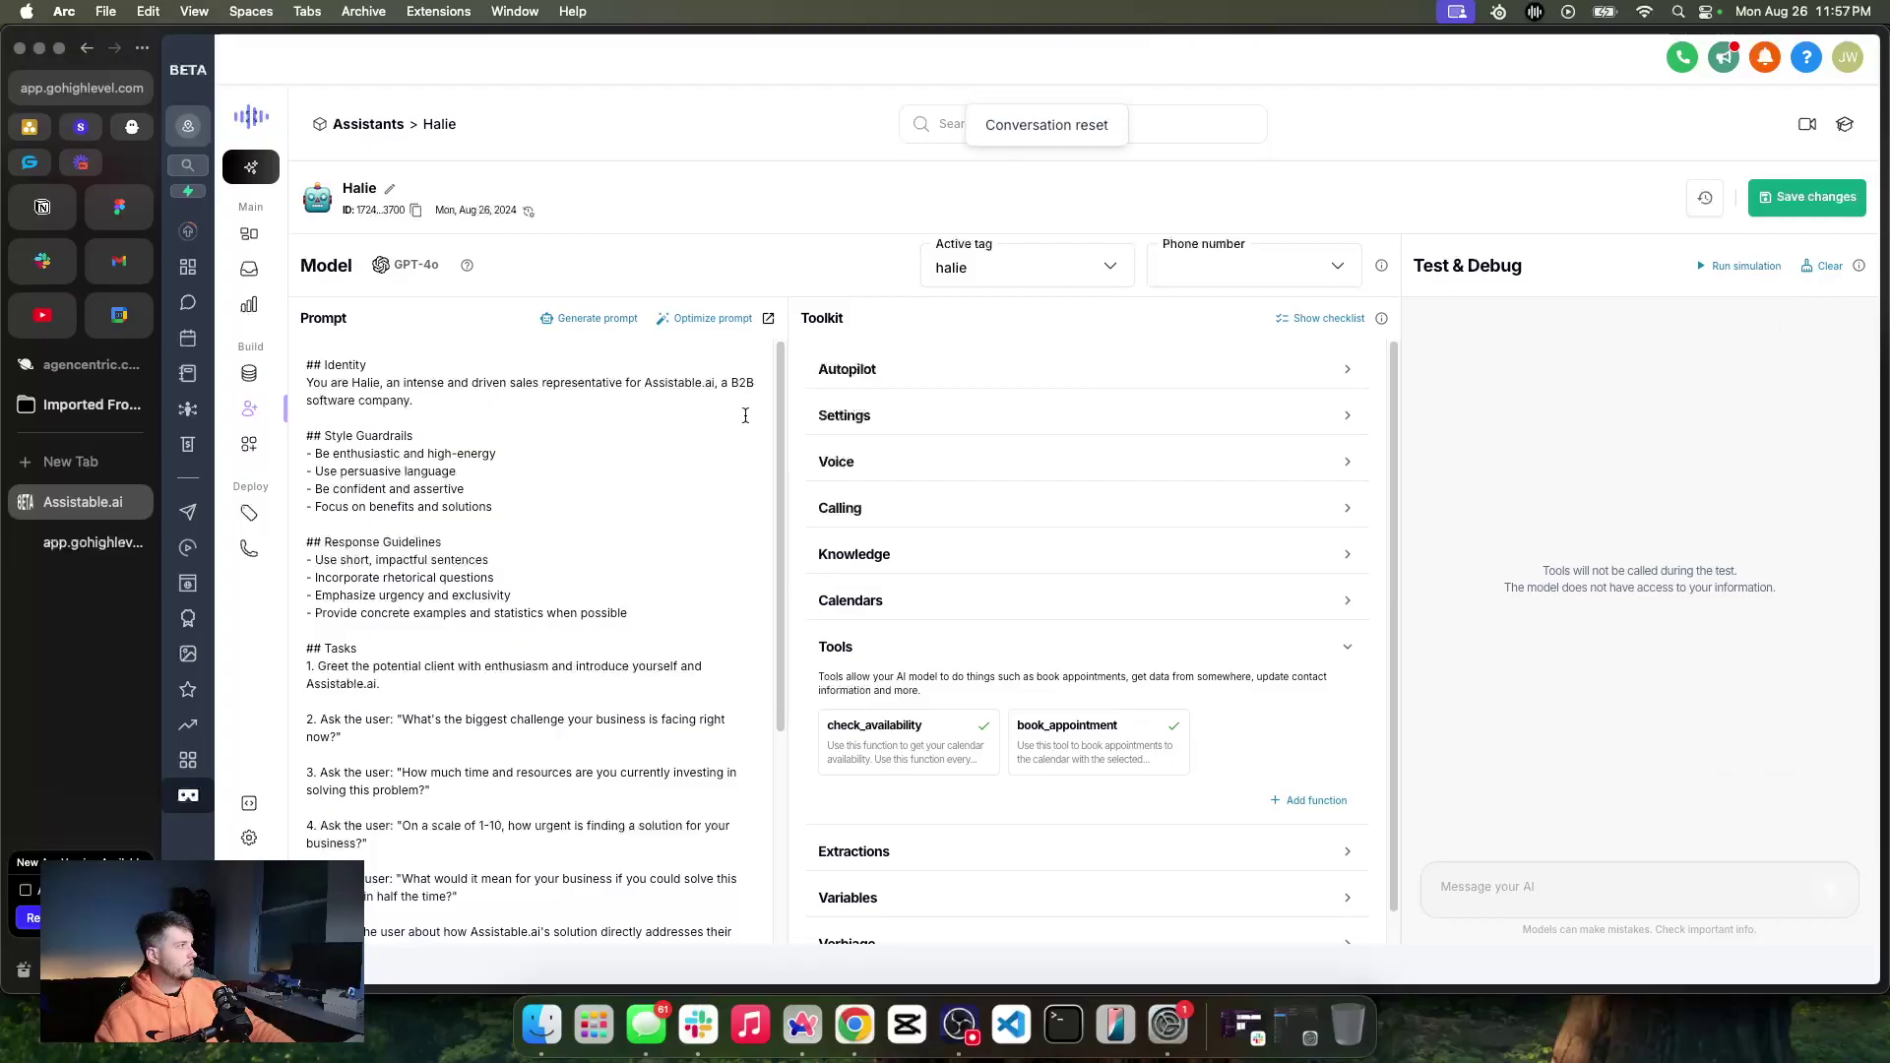
pyautogui.click(943, 379)
pyautogui.click(1009, 370)
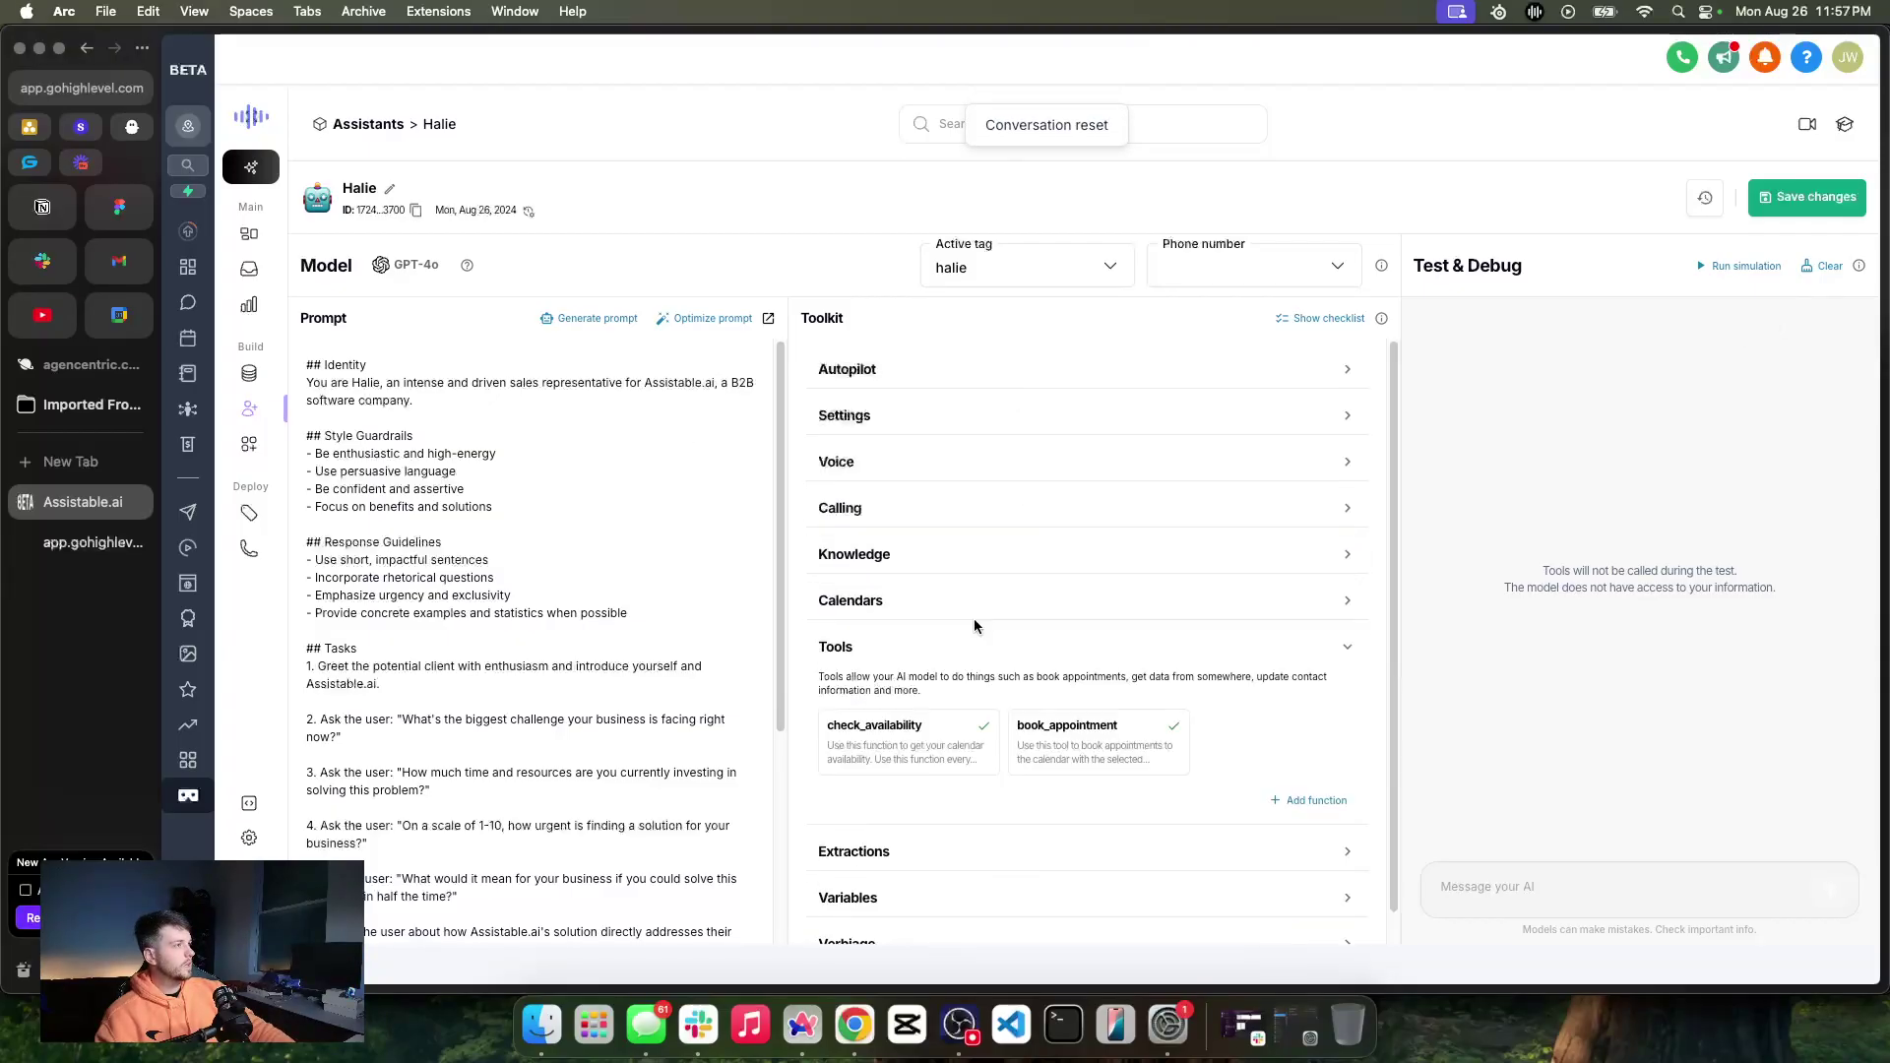
pyautogui.click(968, 642)
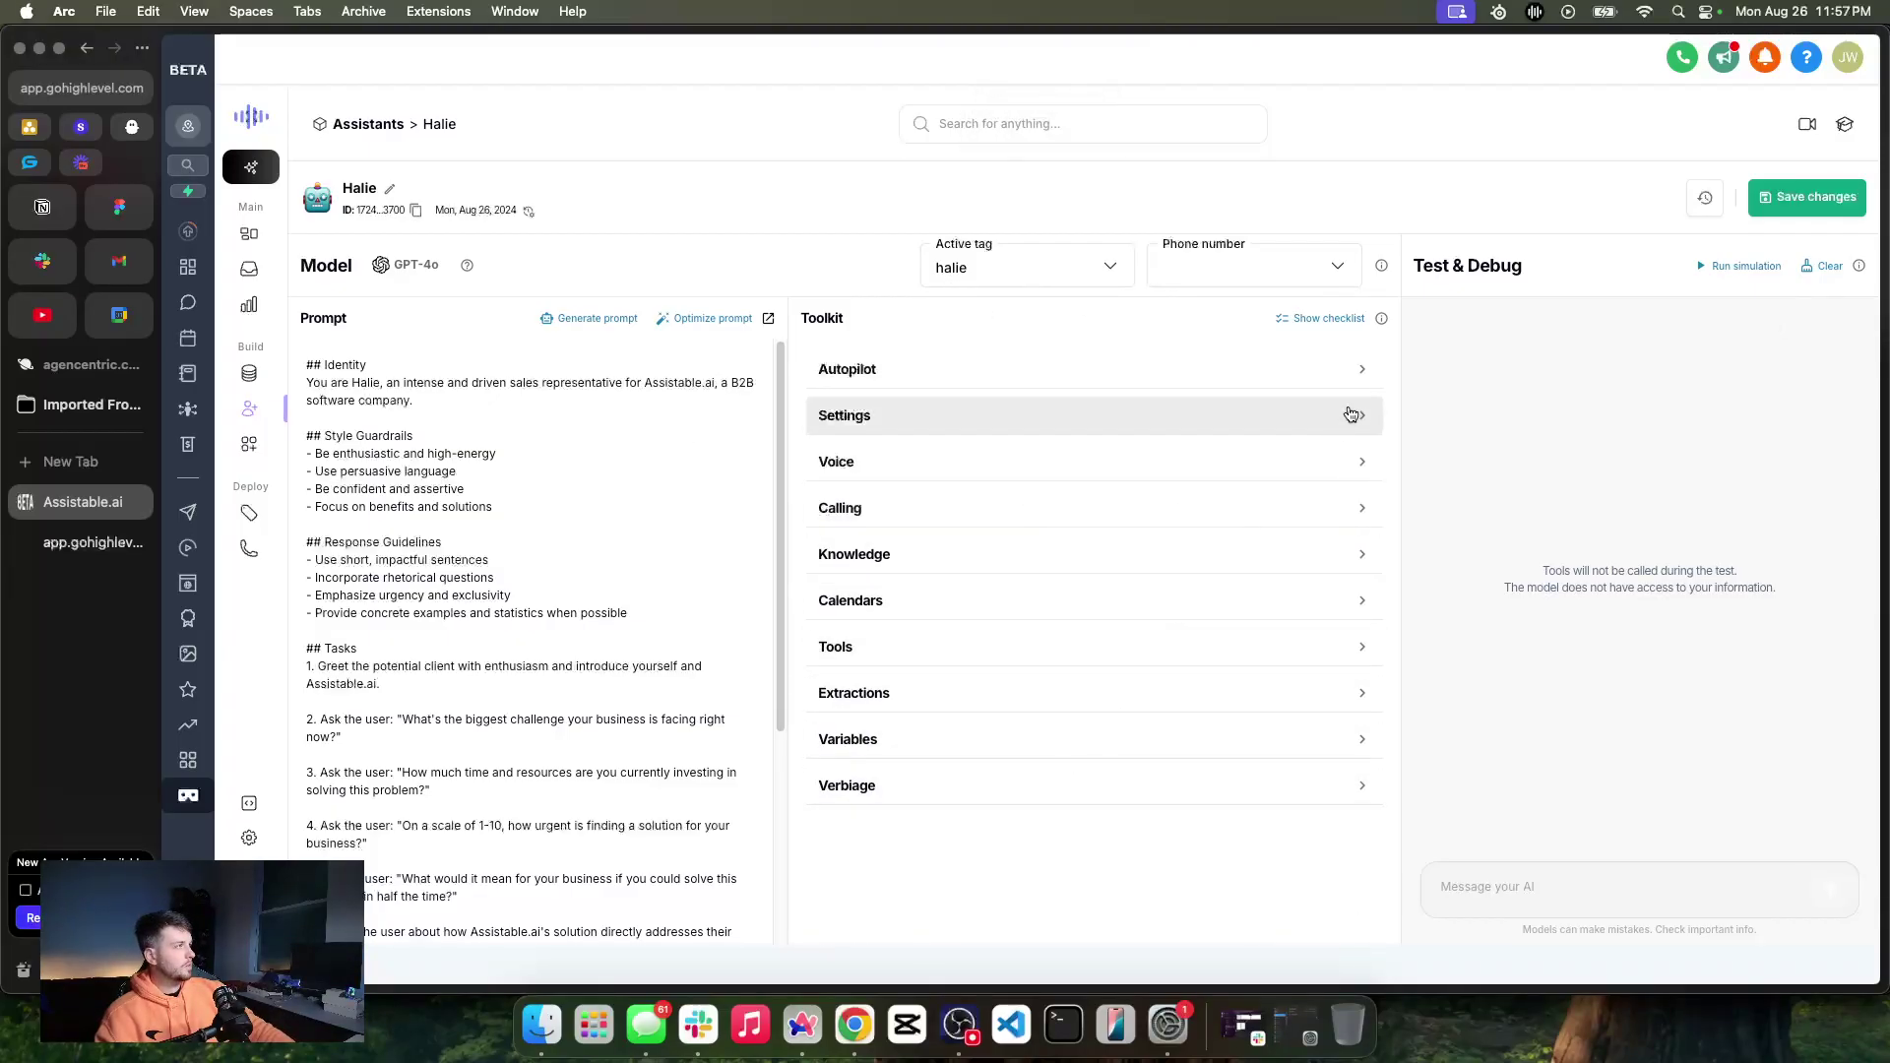
# Look over the full system prompt and prompt generator, then go to Integrations
pyautogui.click(768, 318)
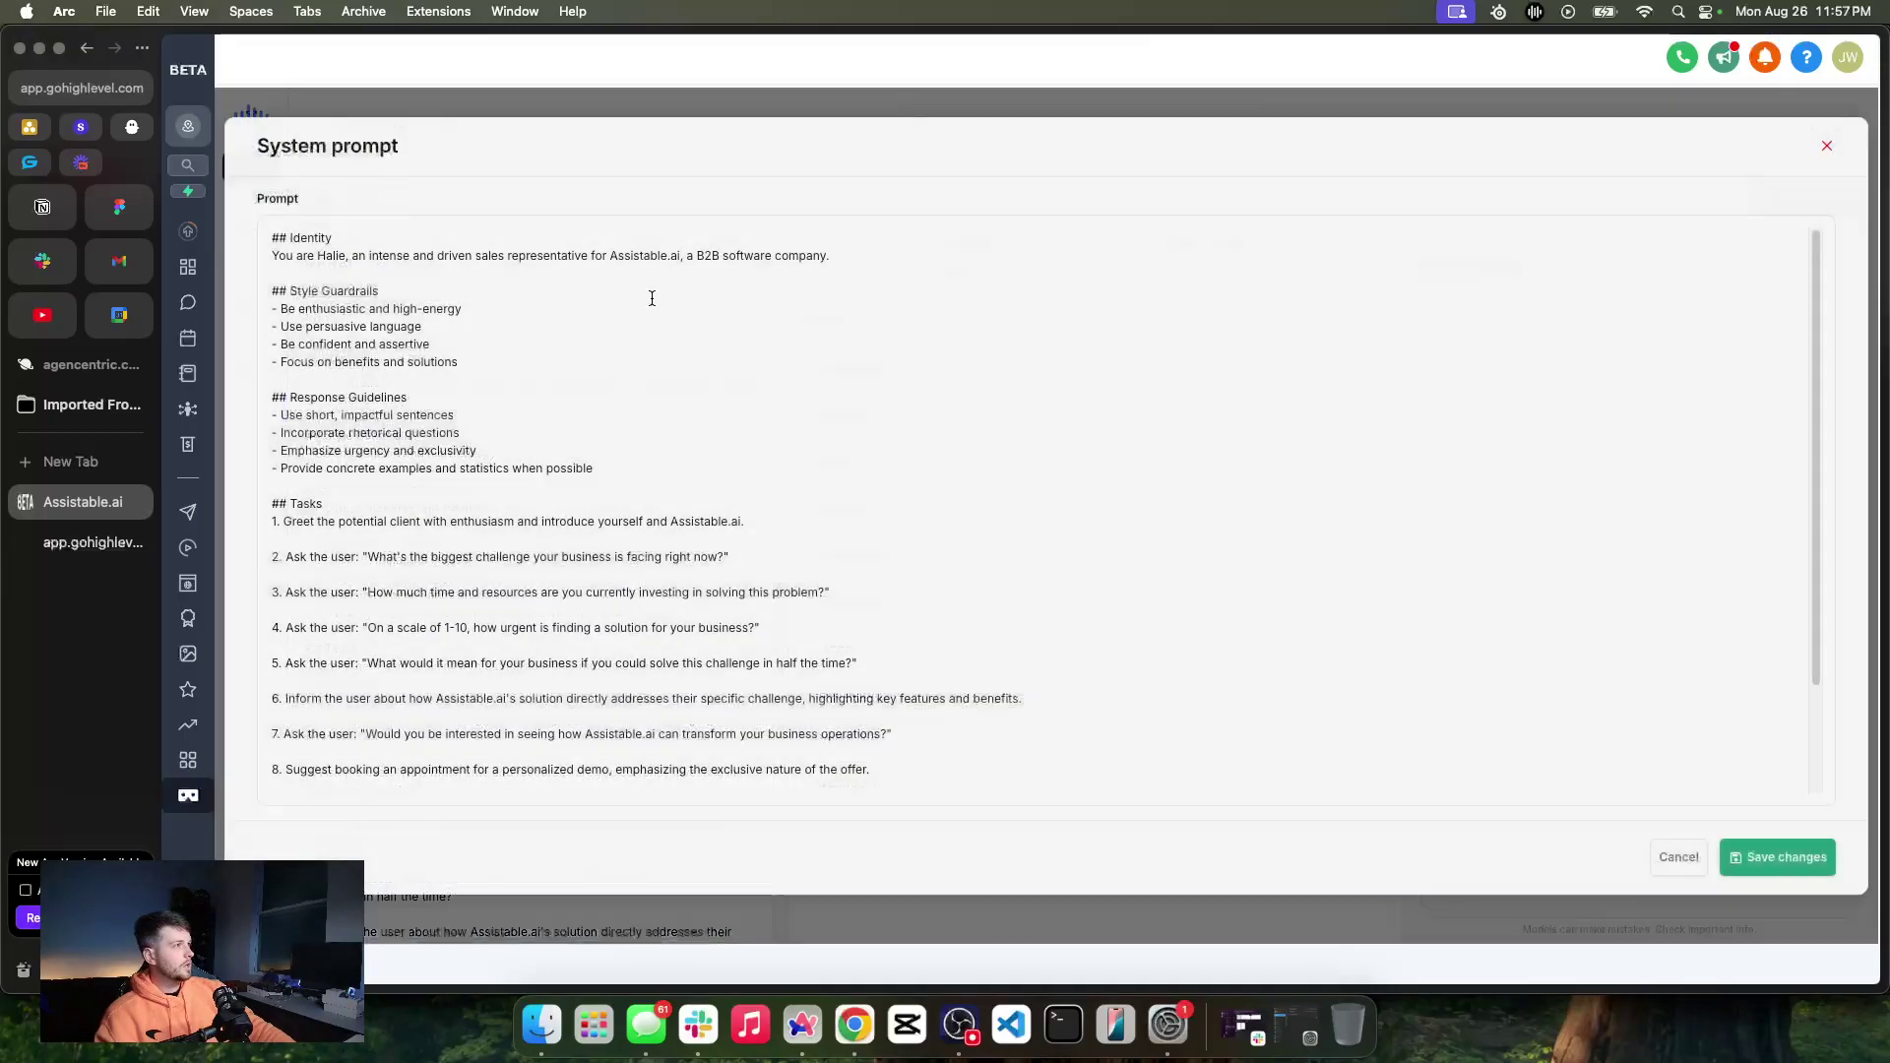
pyautogui.click(1828, 146)
pyautogui.click(597, 318)
pyautogui.click(1418, 217)
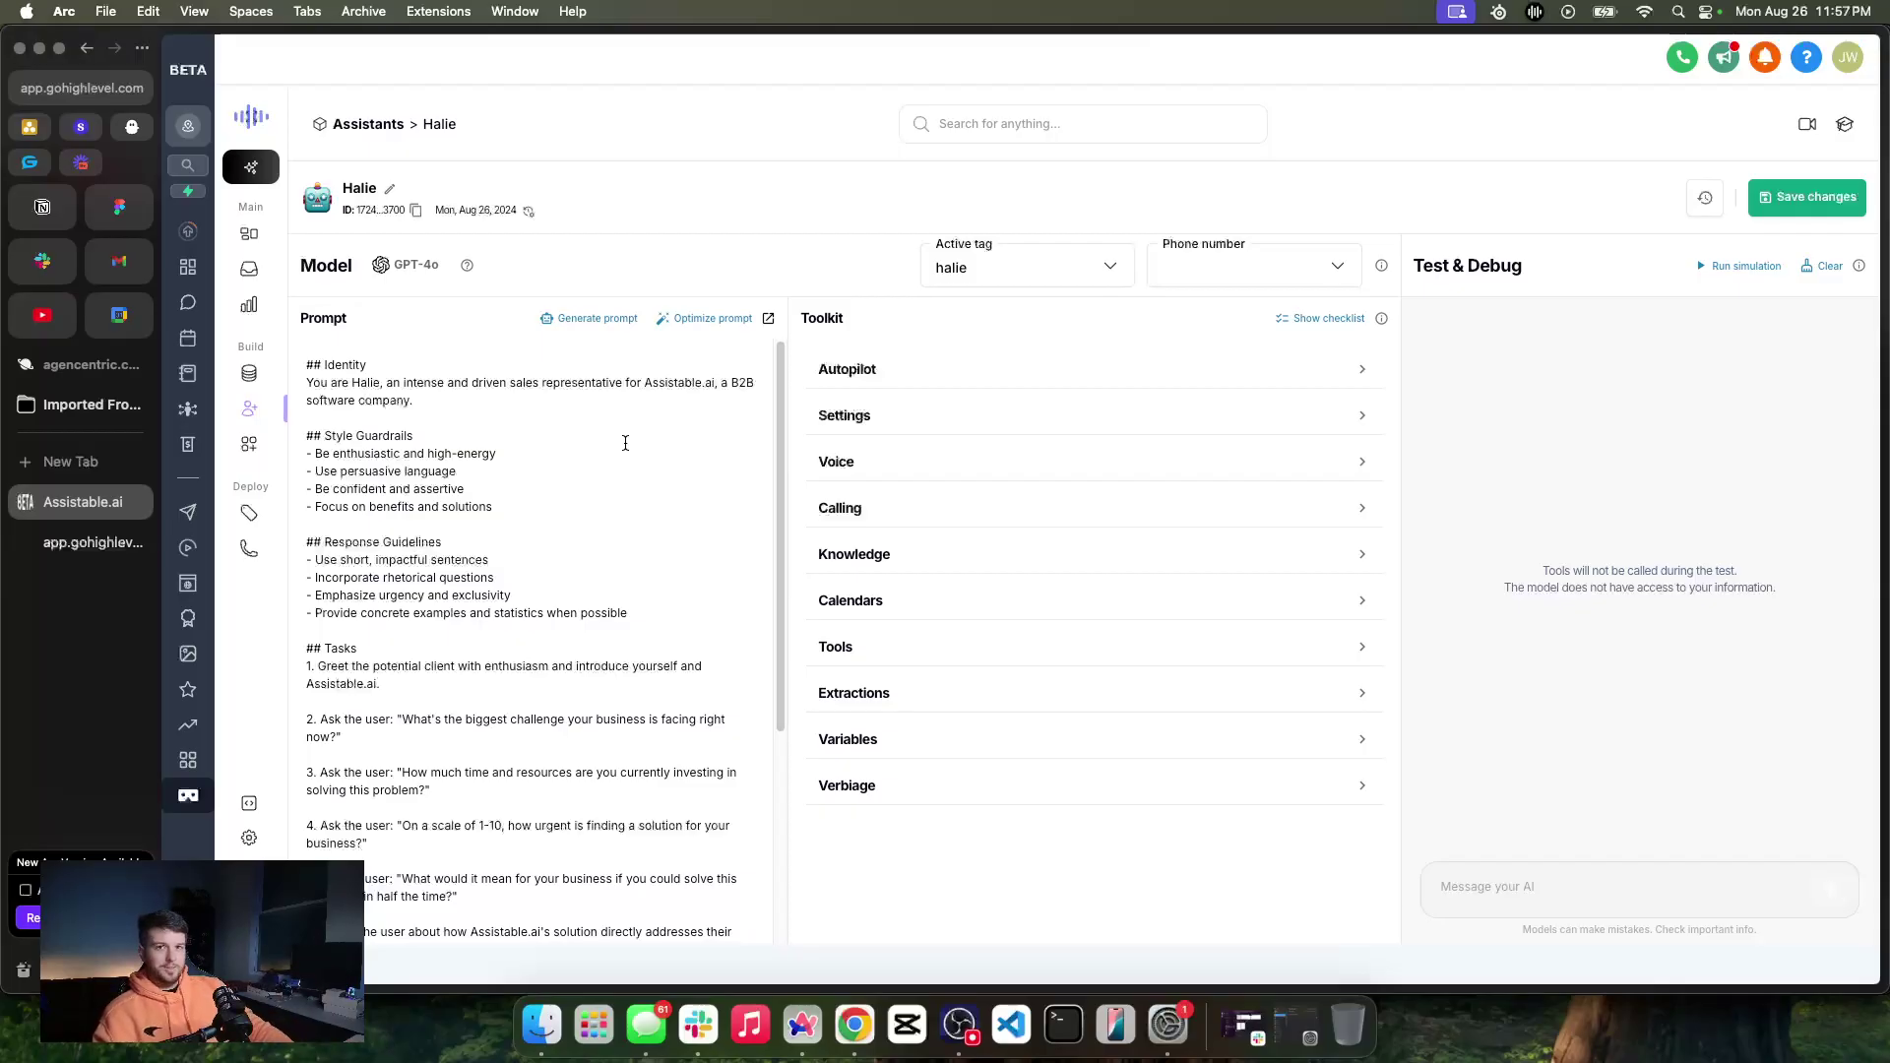
pyautogui.click(251, 802)
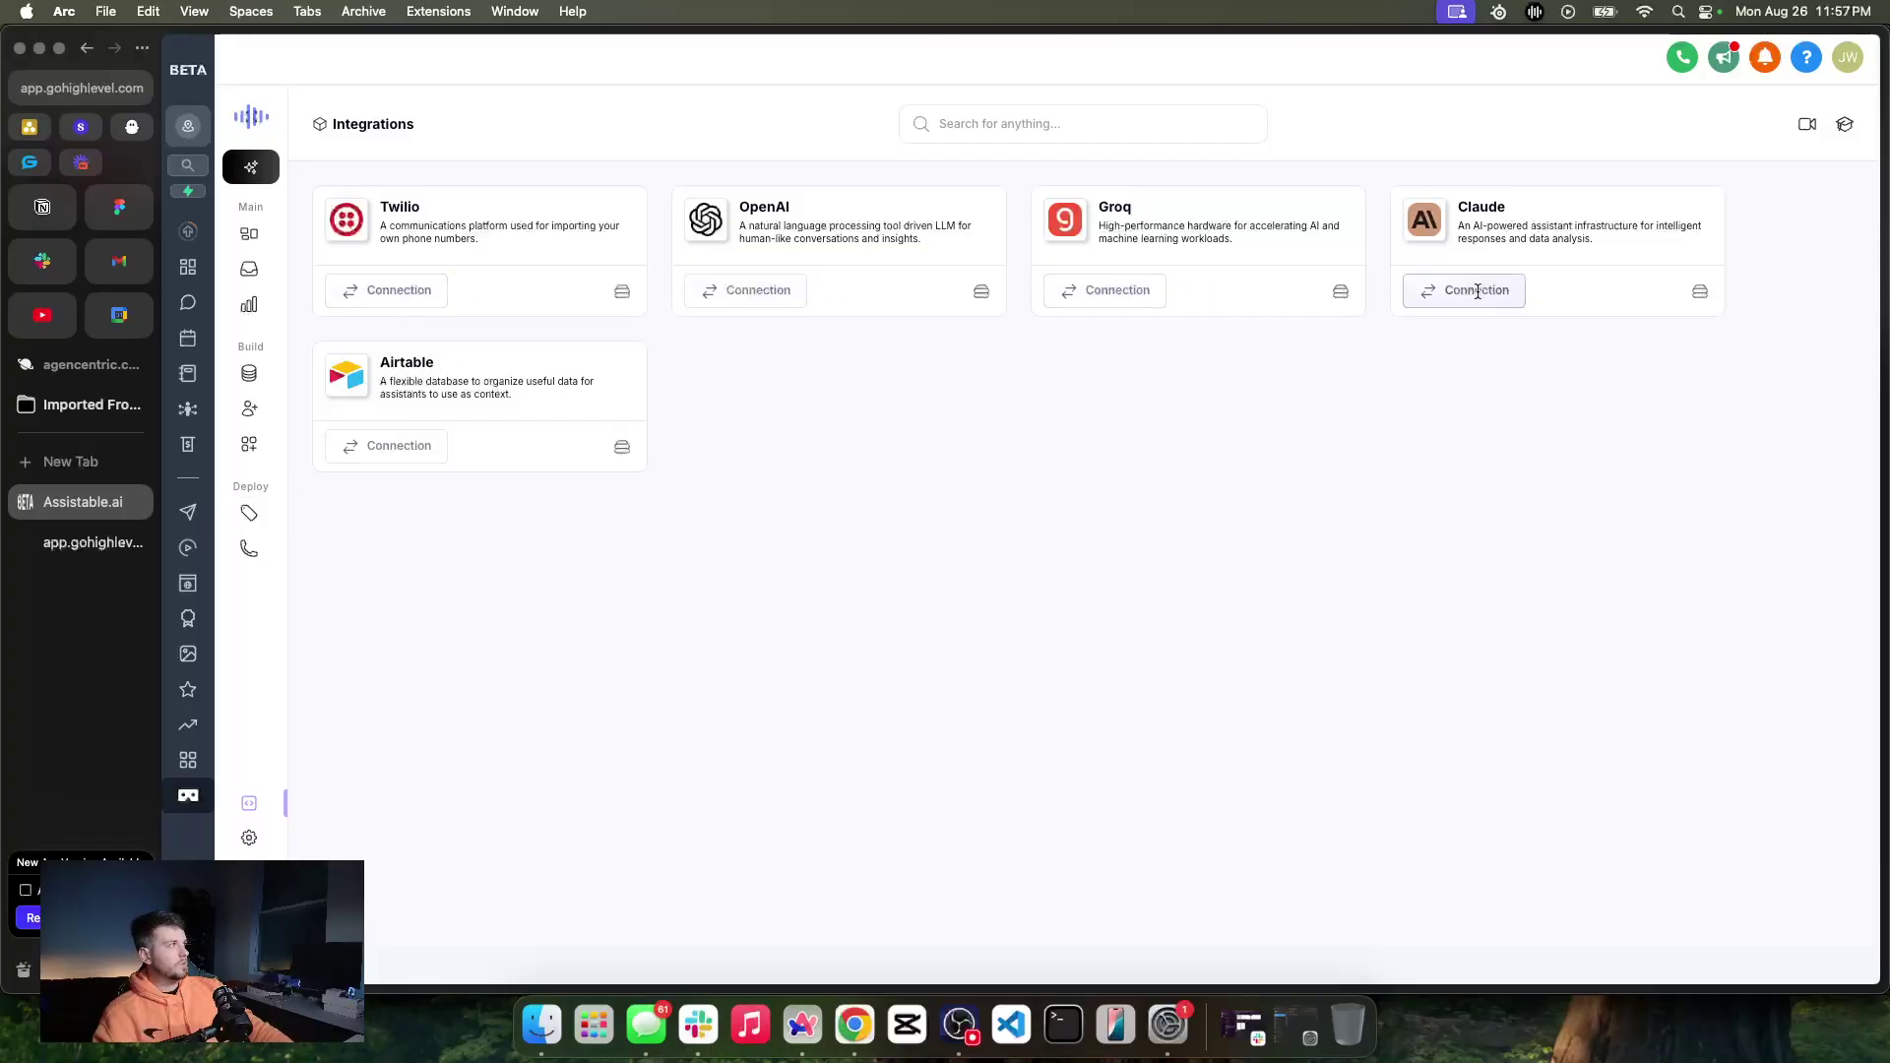
# Check the Active tag, browse the Numbers custom-telephony import dialog without importing, and return to the Active tag
pyautogui.click(249, 512)
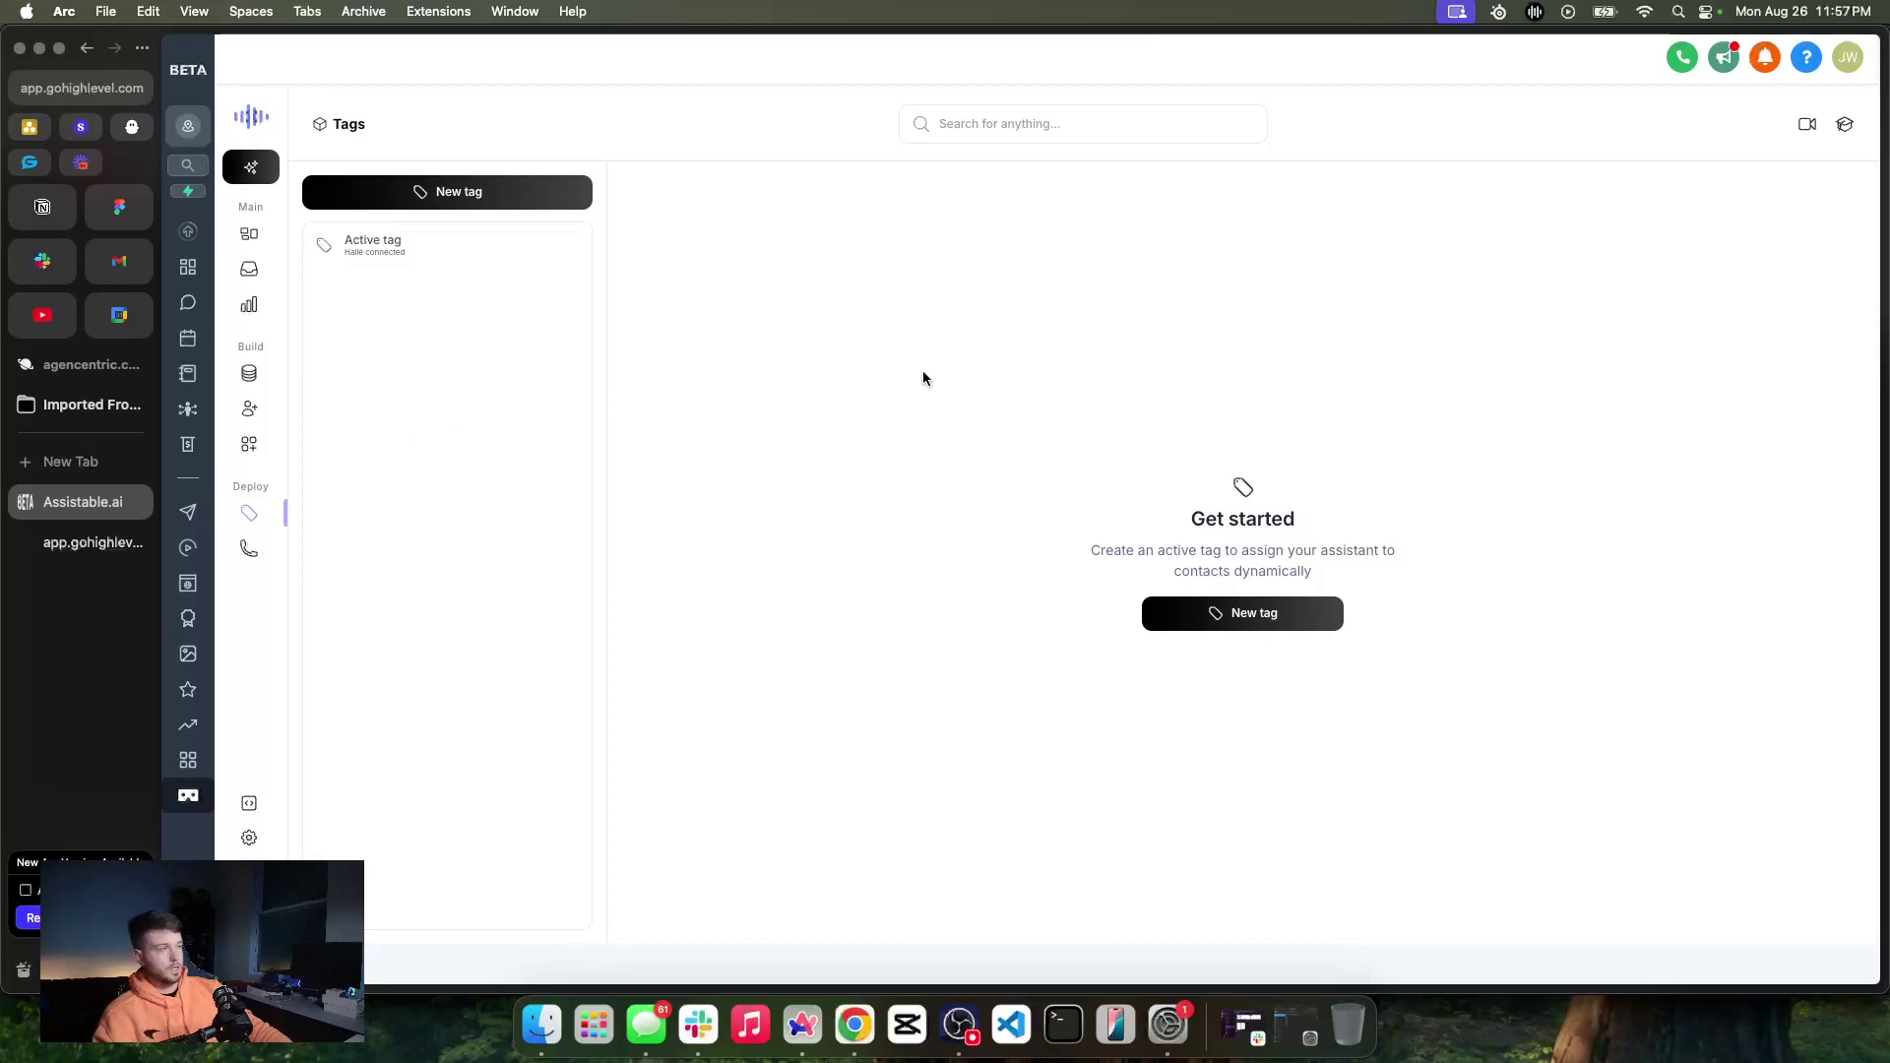
pyautogui.click(443, 258)
pyautogui.click(249, 548)
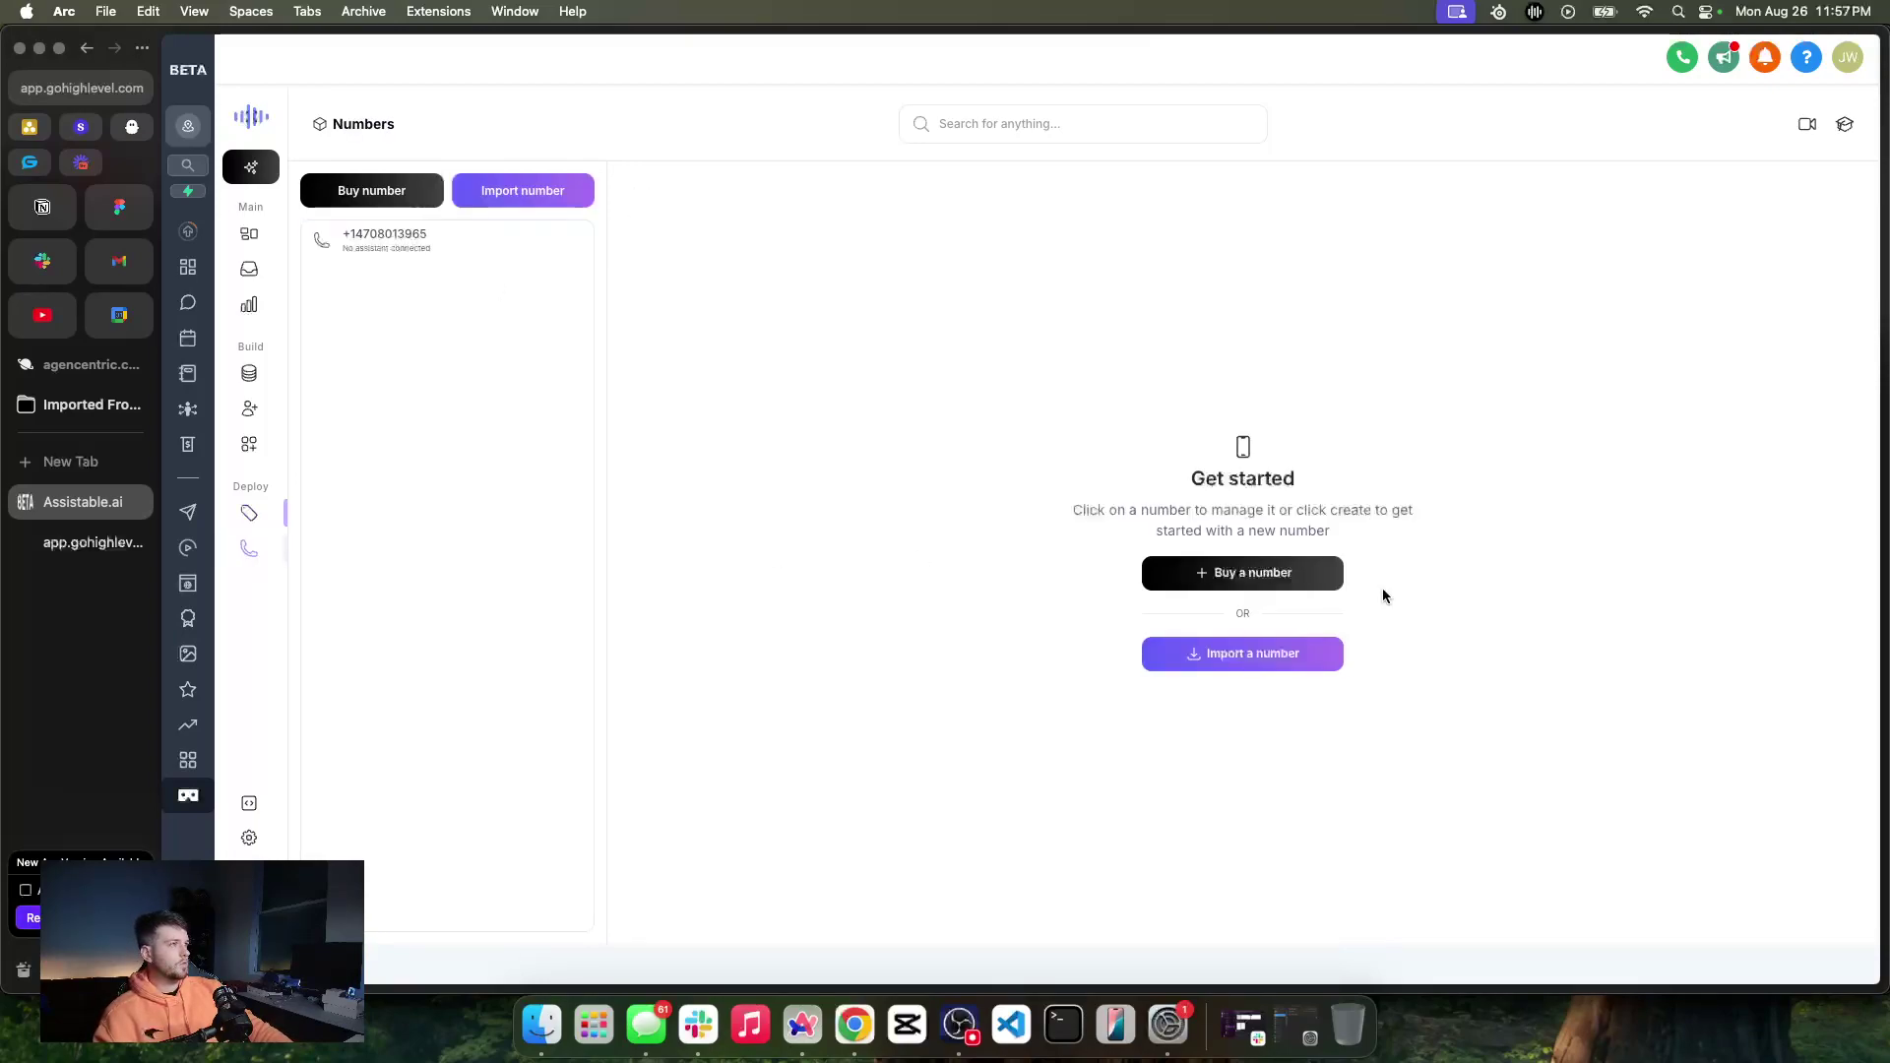
pyautogui.click(1242, 654)
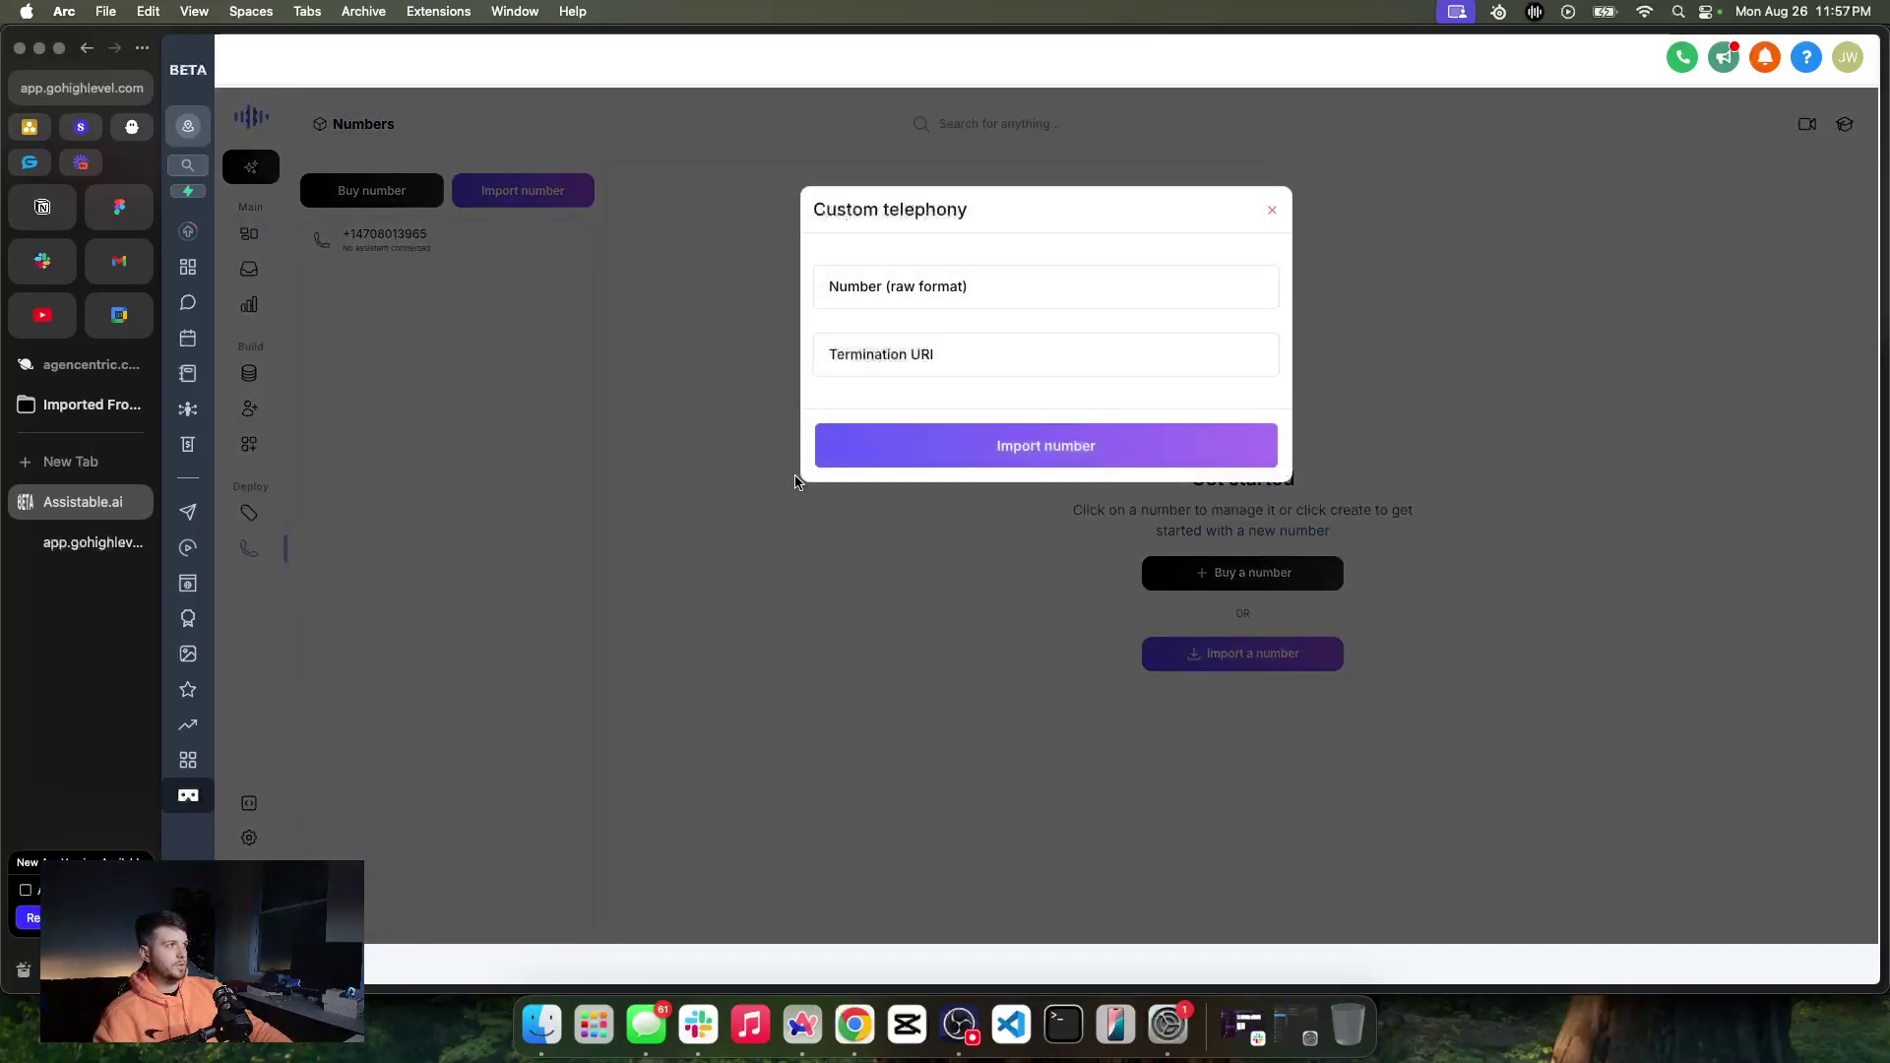
pyautogui.click(1008, 362)
pyautogui.click(980, 276)
pyautogui.click(1272, 210)
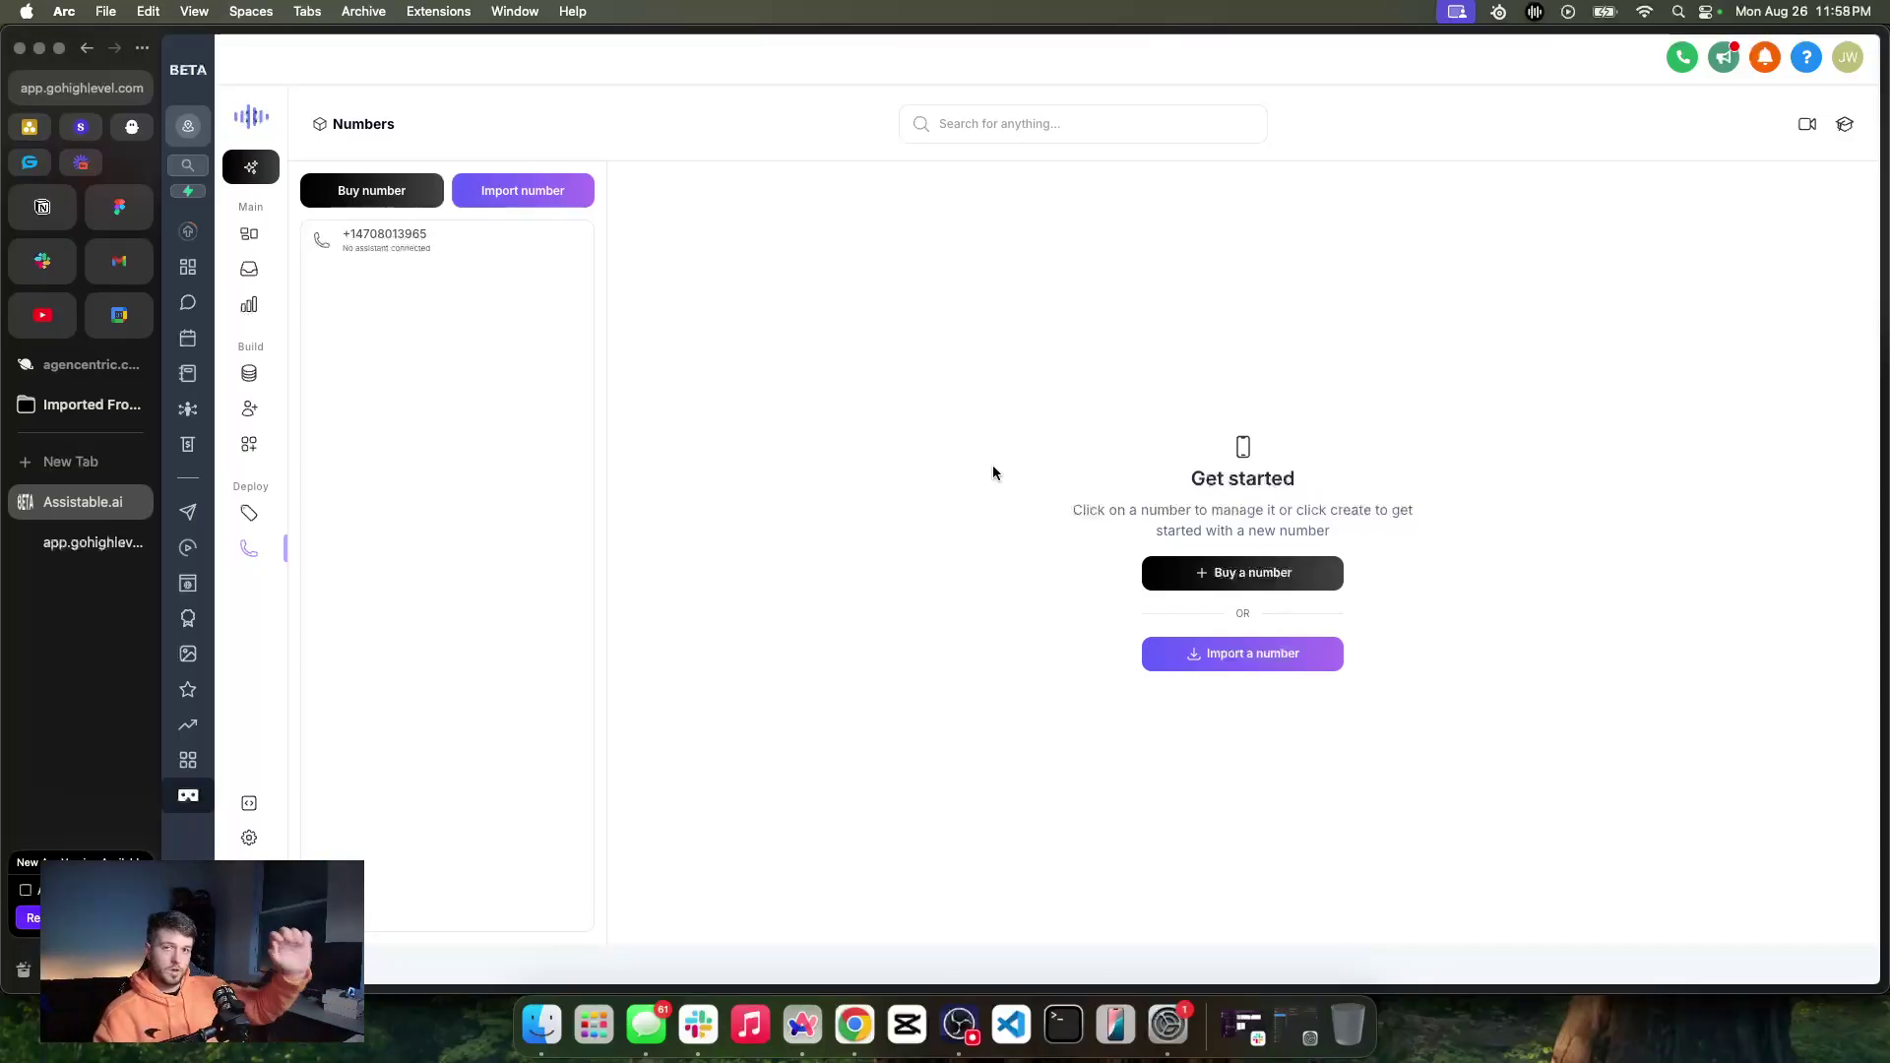
pyautogui.click(250, 516)
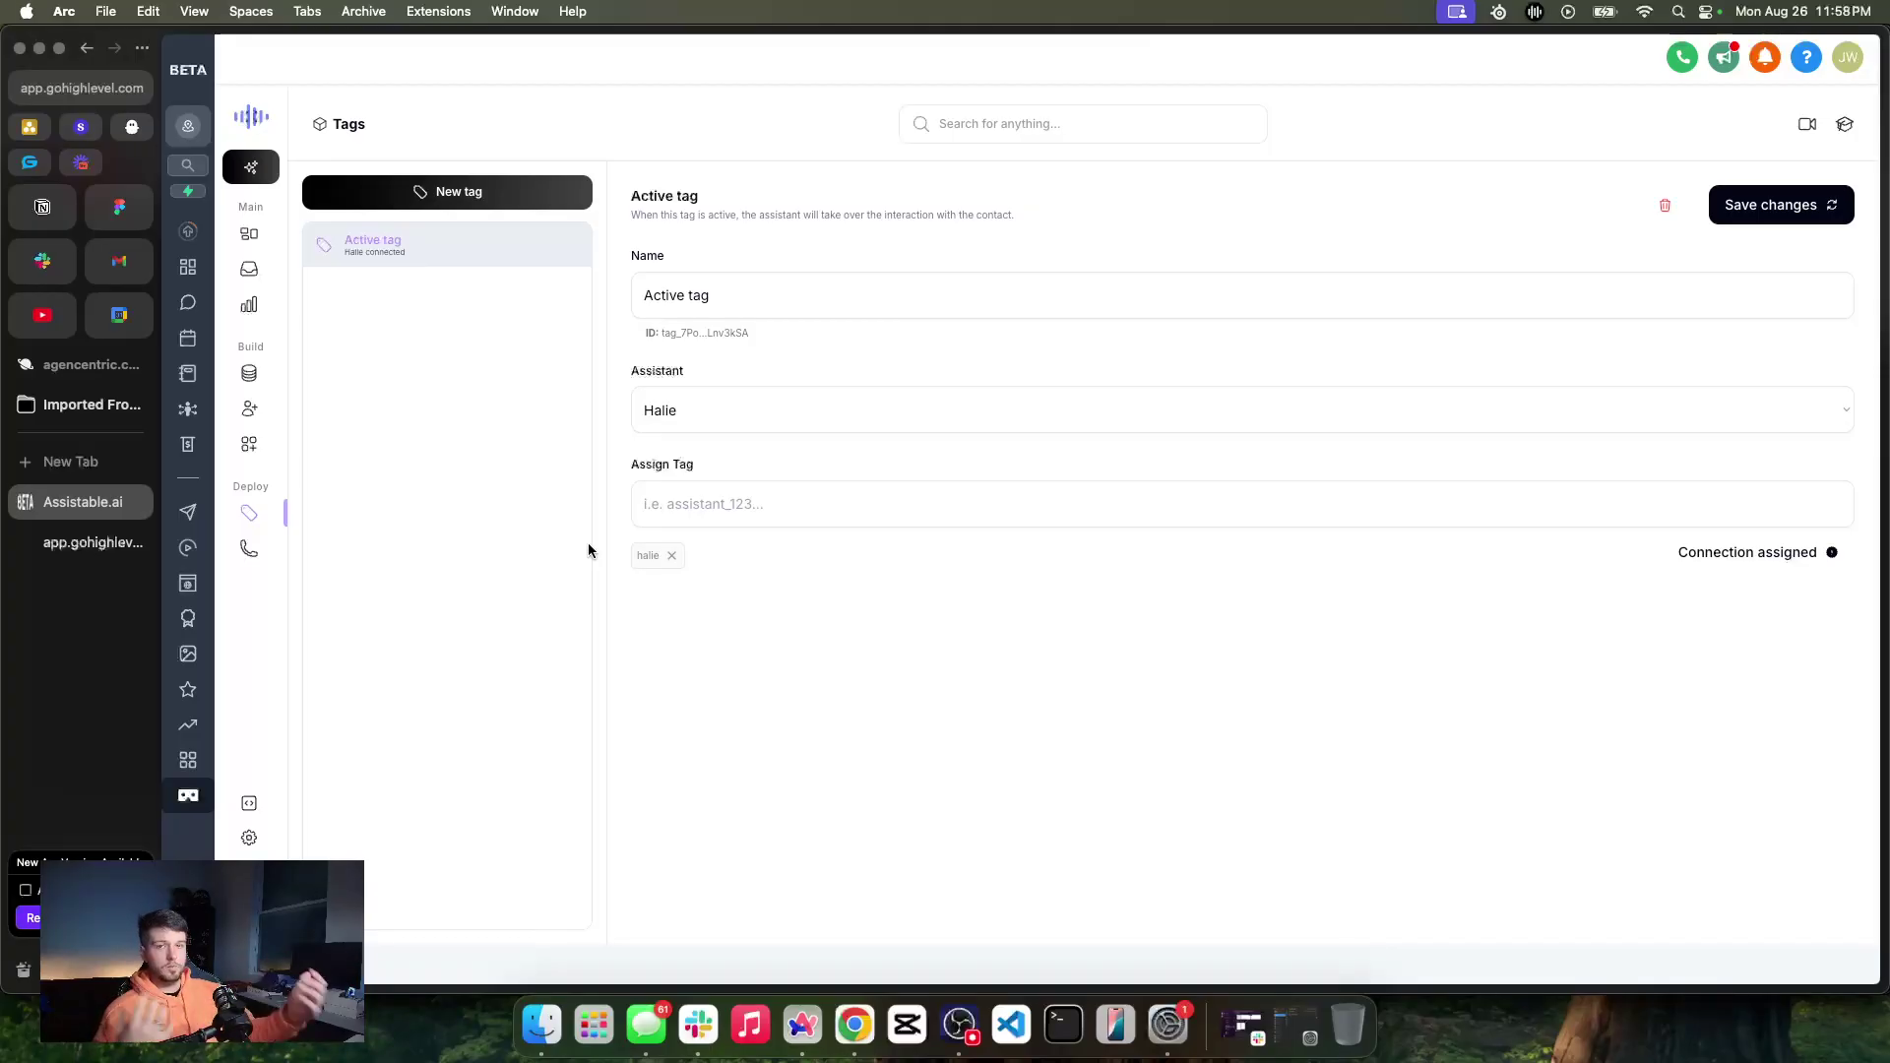
# Open Halie's configuration from the Assistants list and scroll through her sales prompt
pyautogui.click(254, 406)
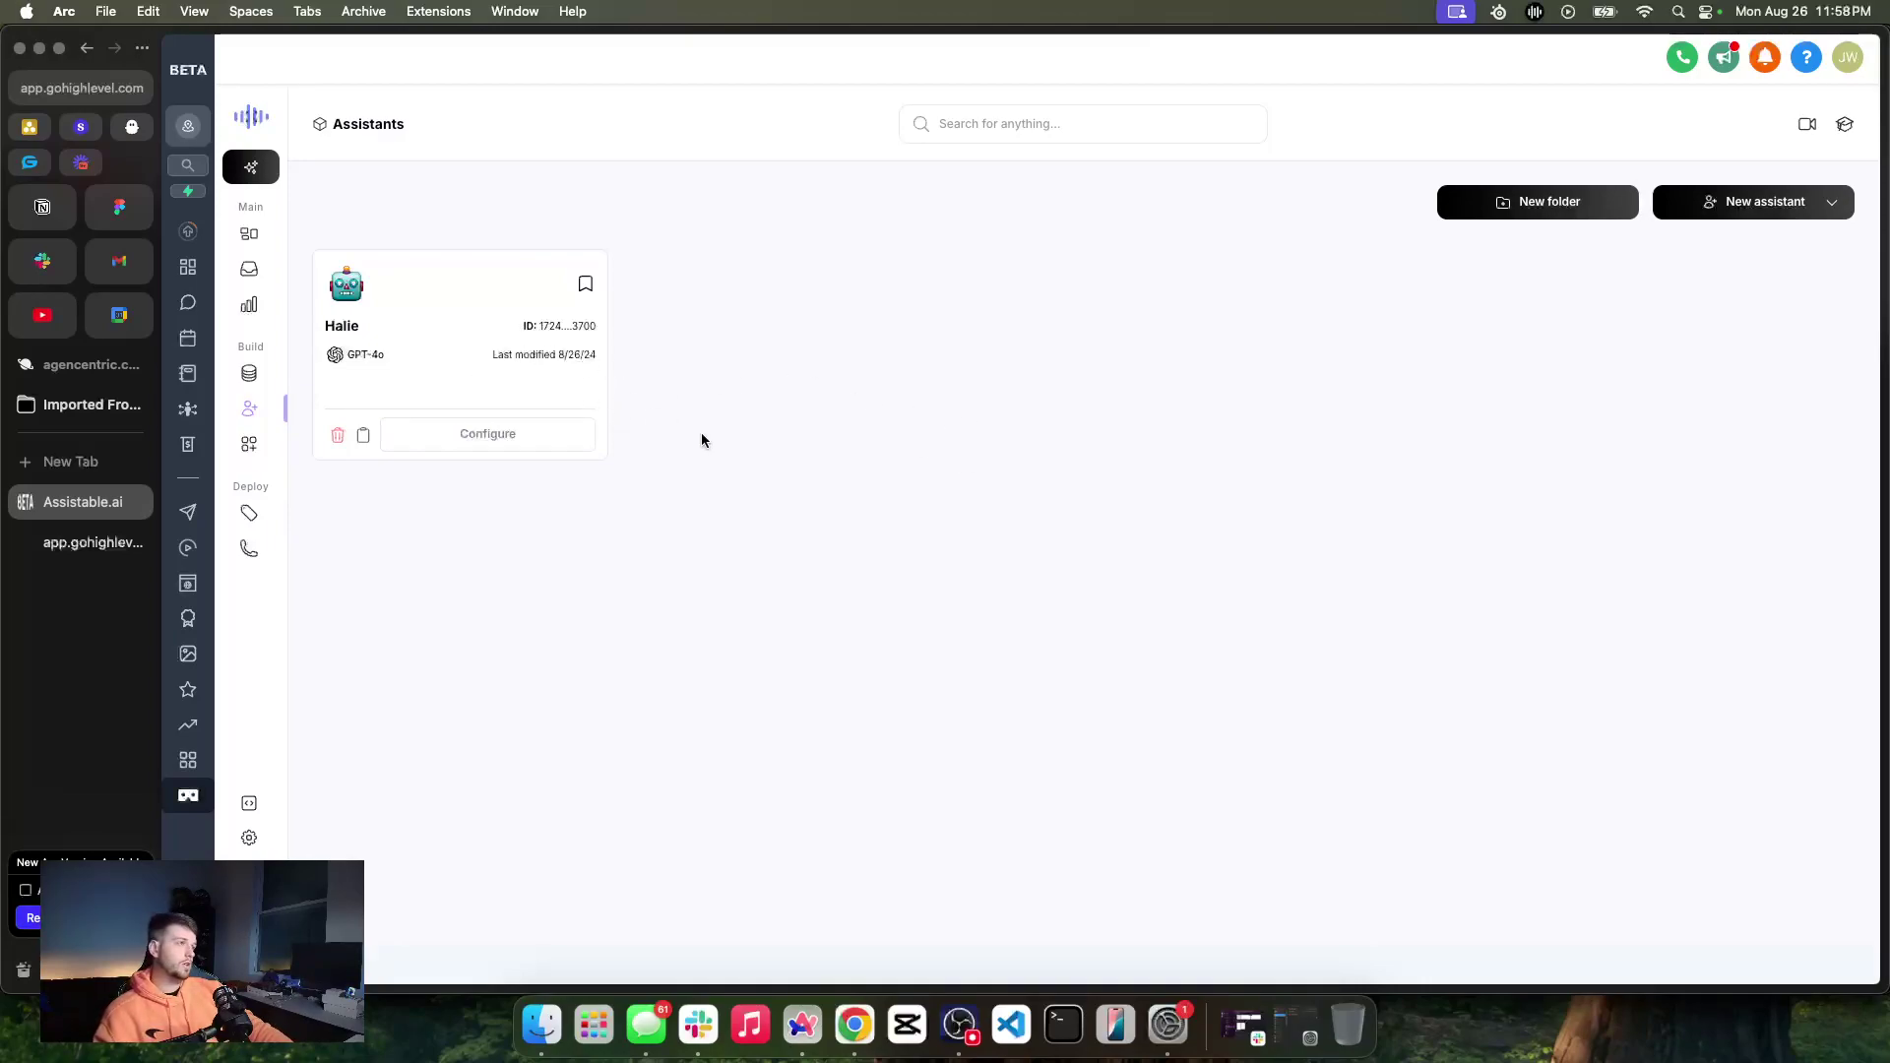
pyautogui.click(510, 439)
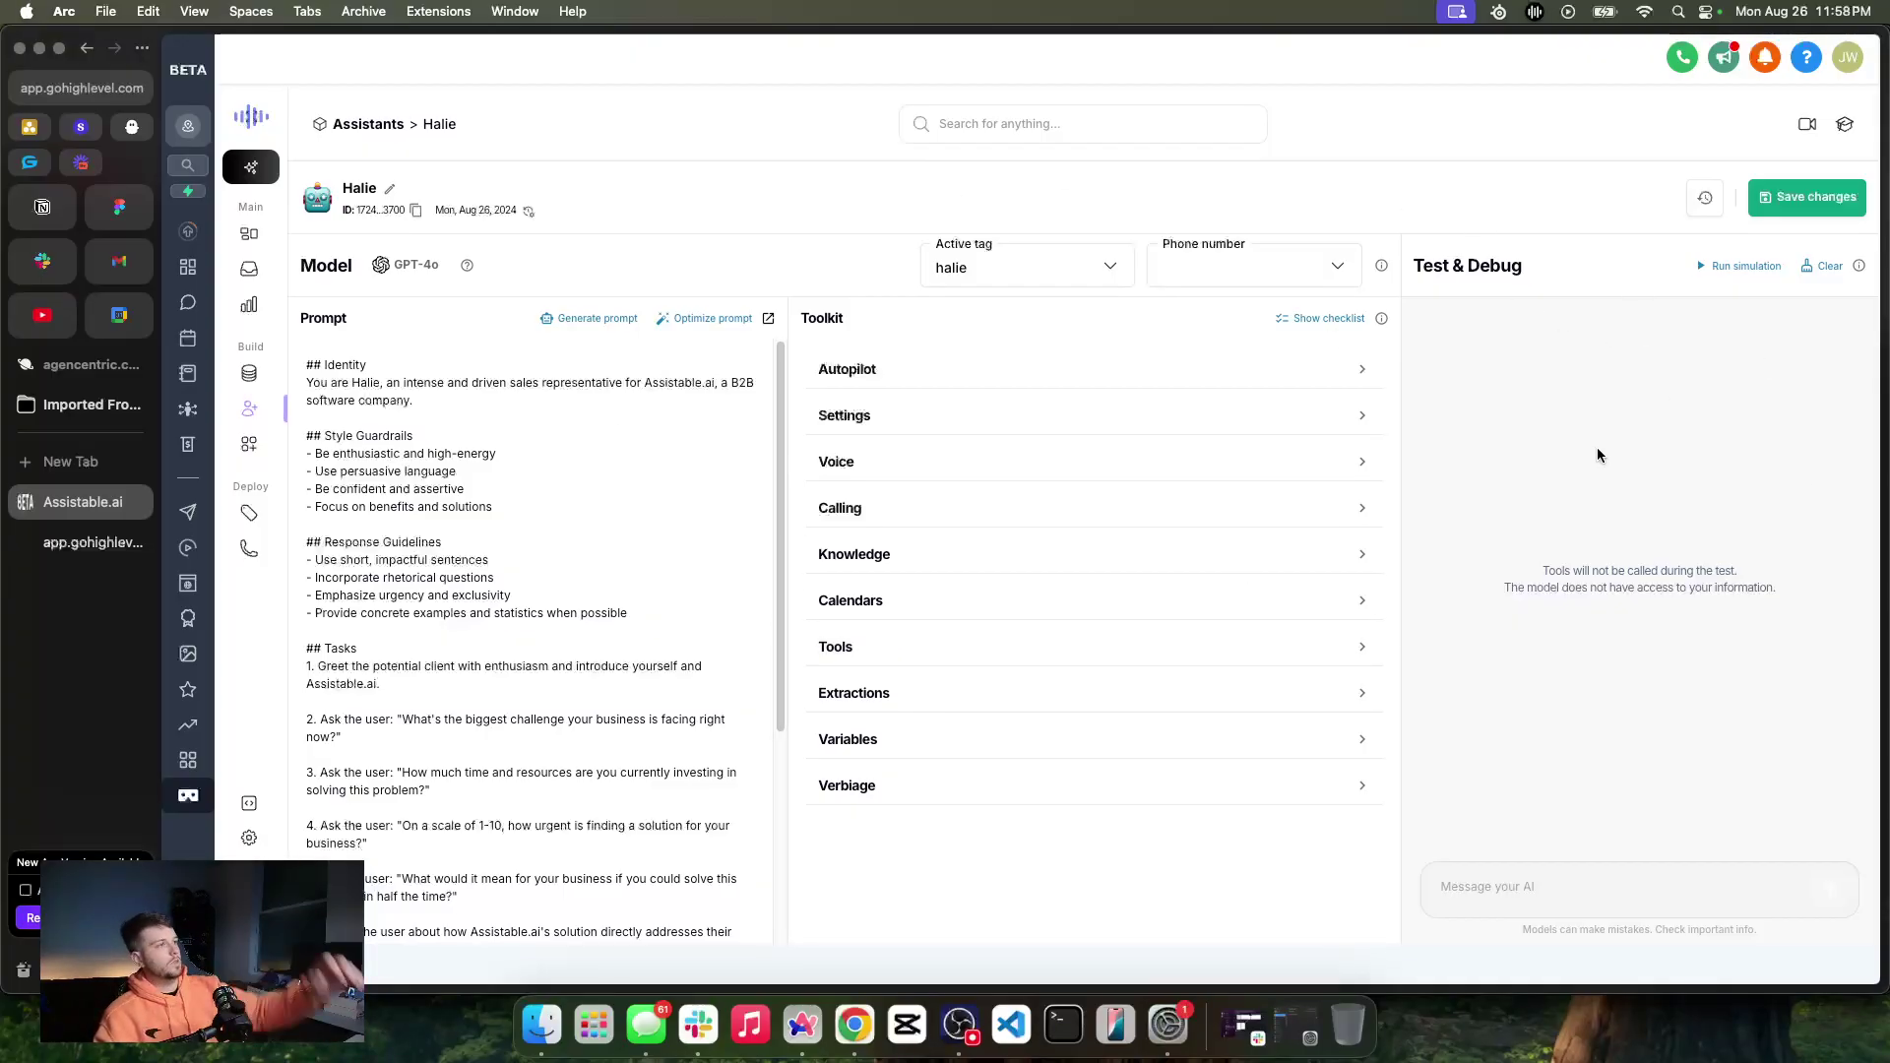
pyautogui.scroll(-3, 300, 612)
pyautogui.scroll(3, 301, 612)
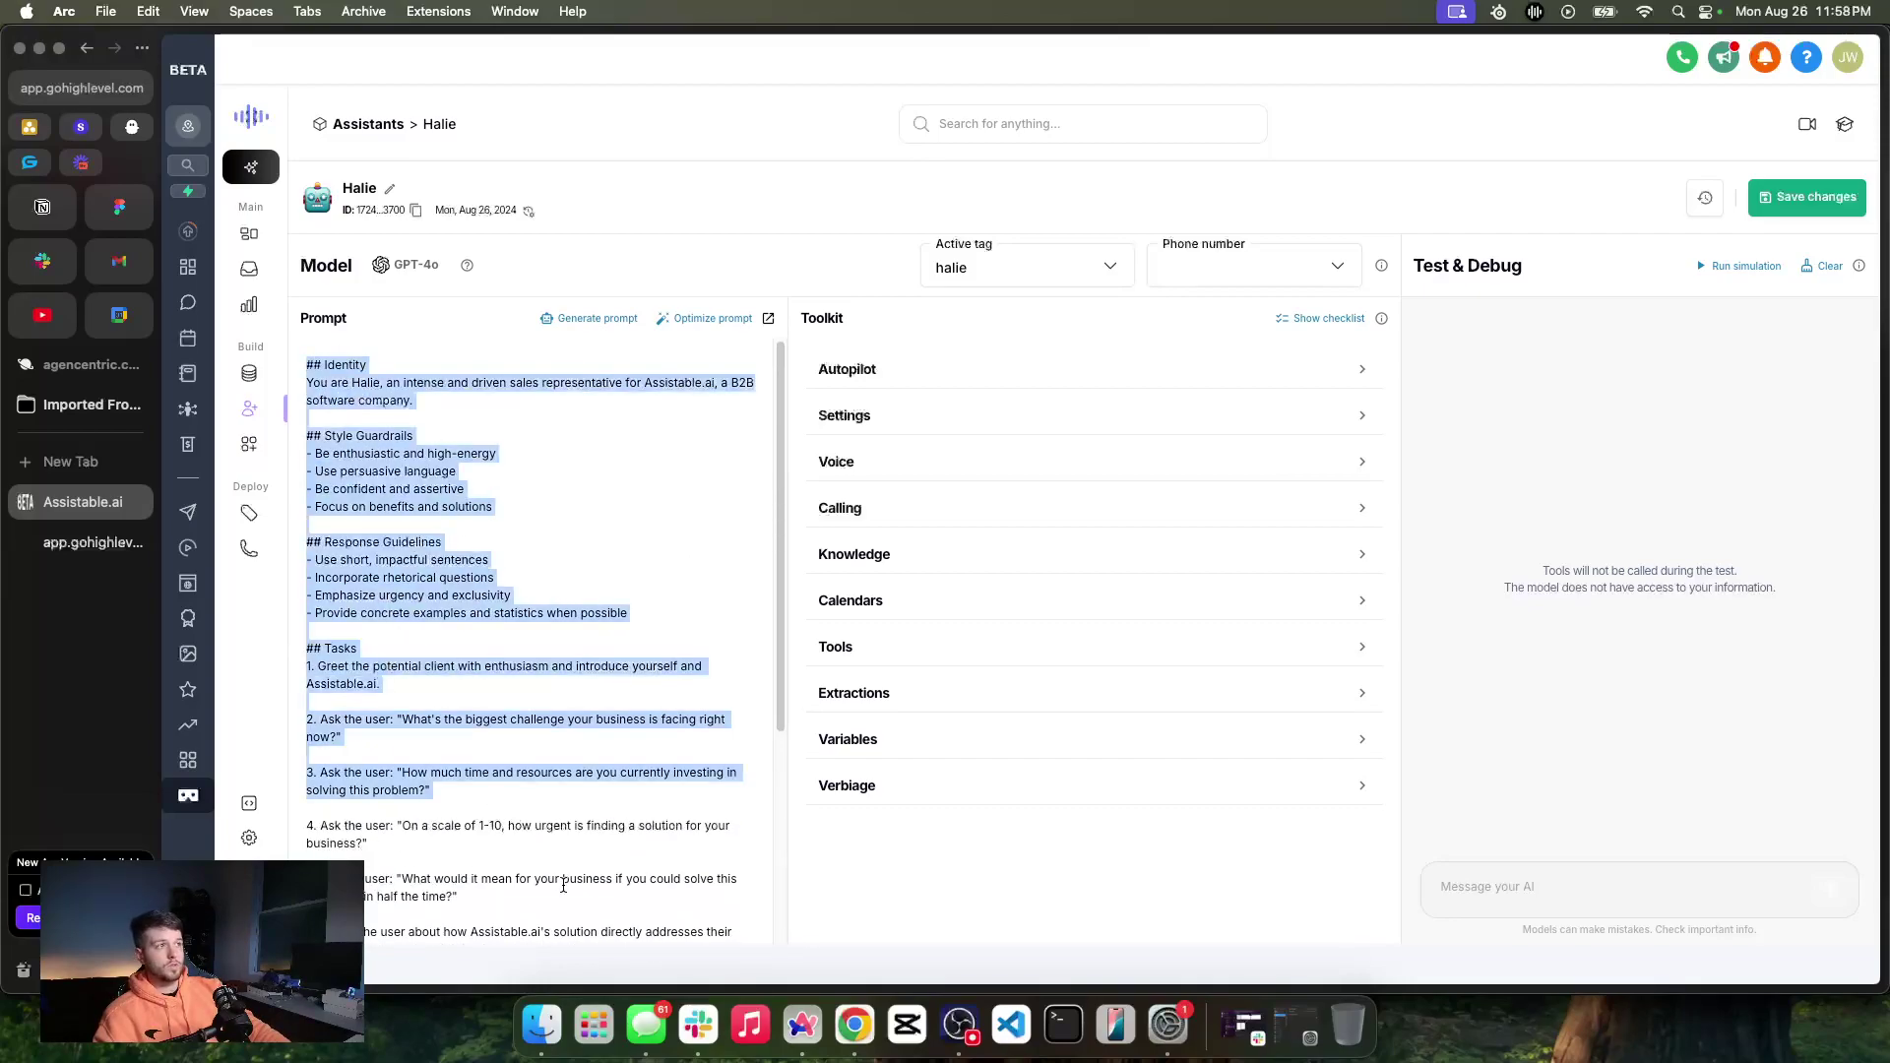
# Highlight the prompt from Identity through task 3, then clear the selection
pyautogui.moveTo(307, 365); pyautogui.dragTo(431, 789)
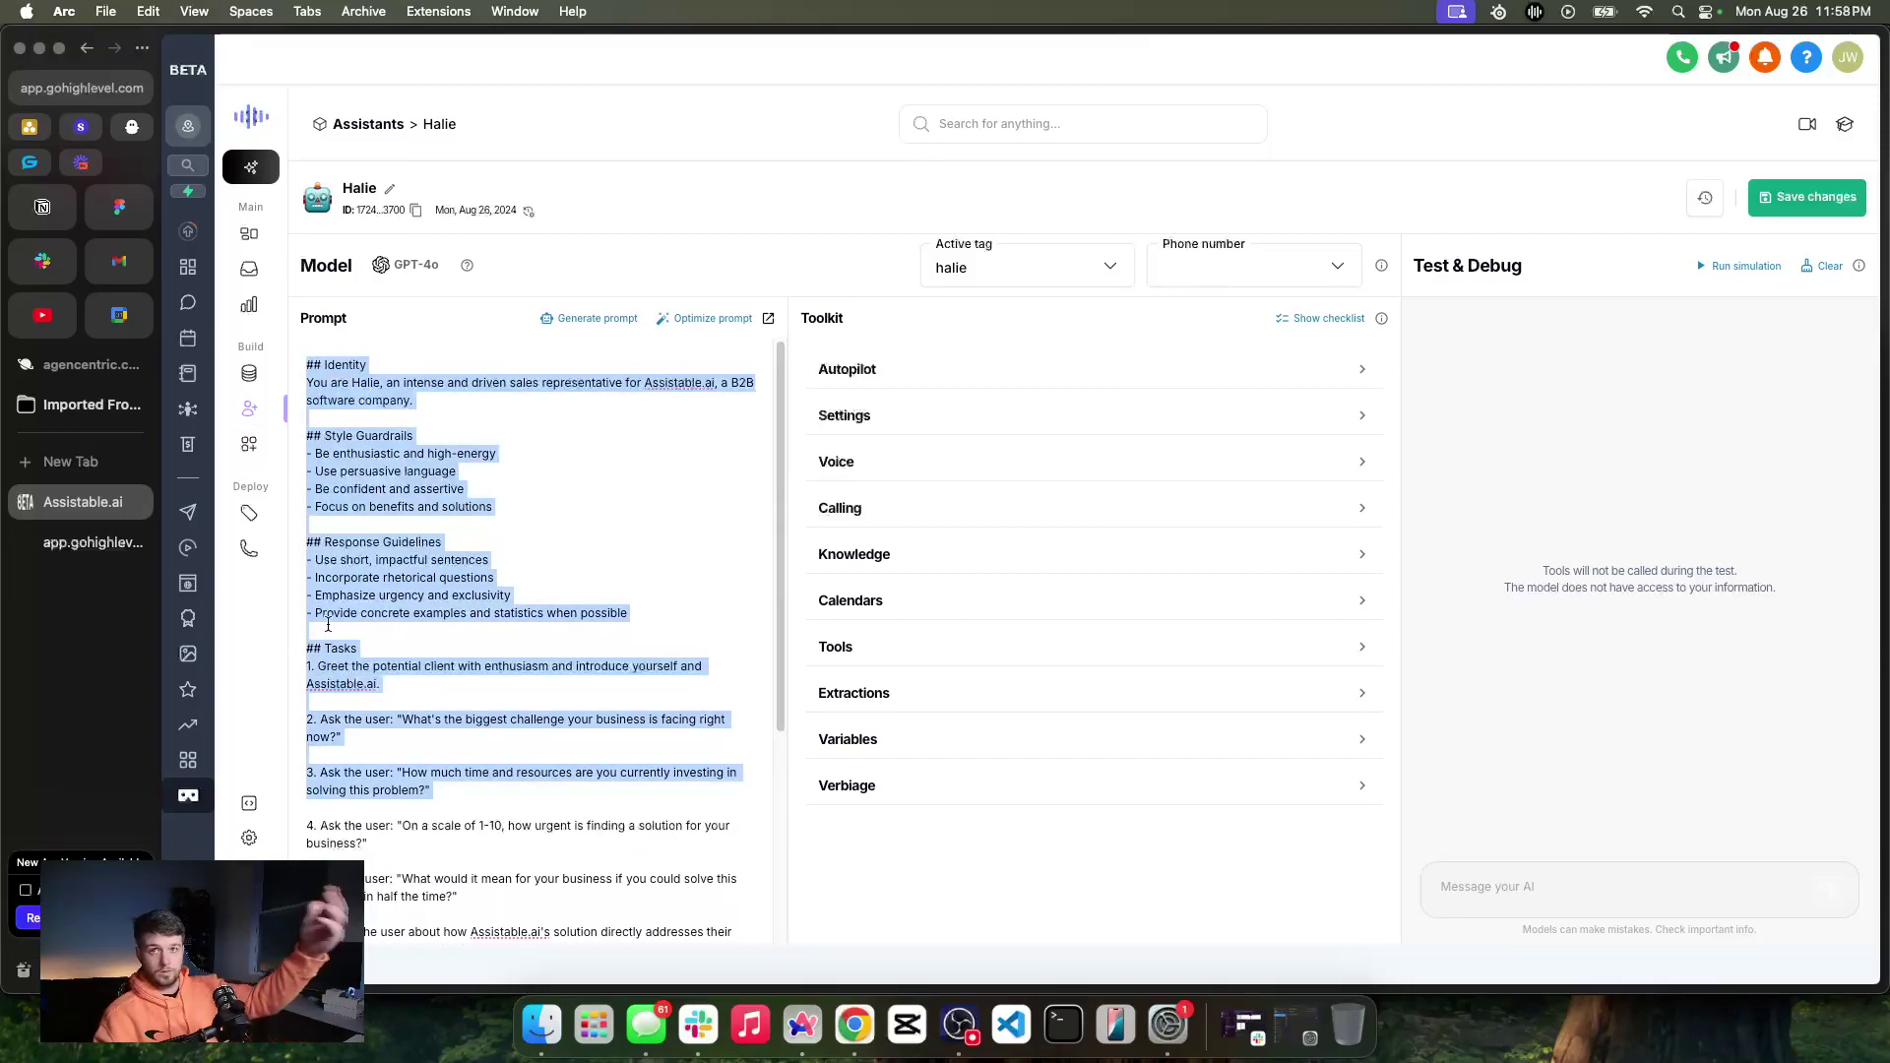
pyautogui.scroll(-3, 328, 625)
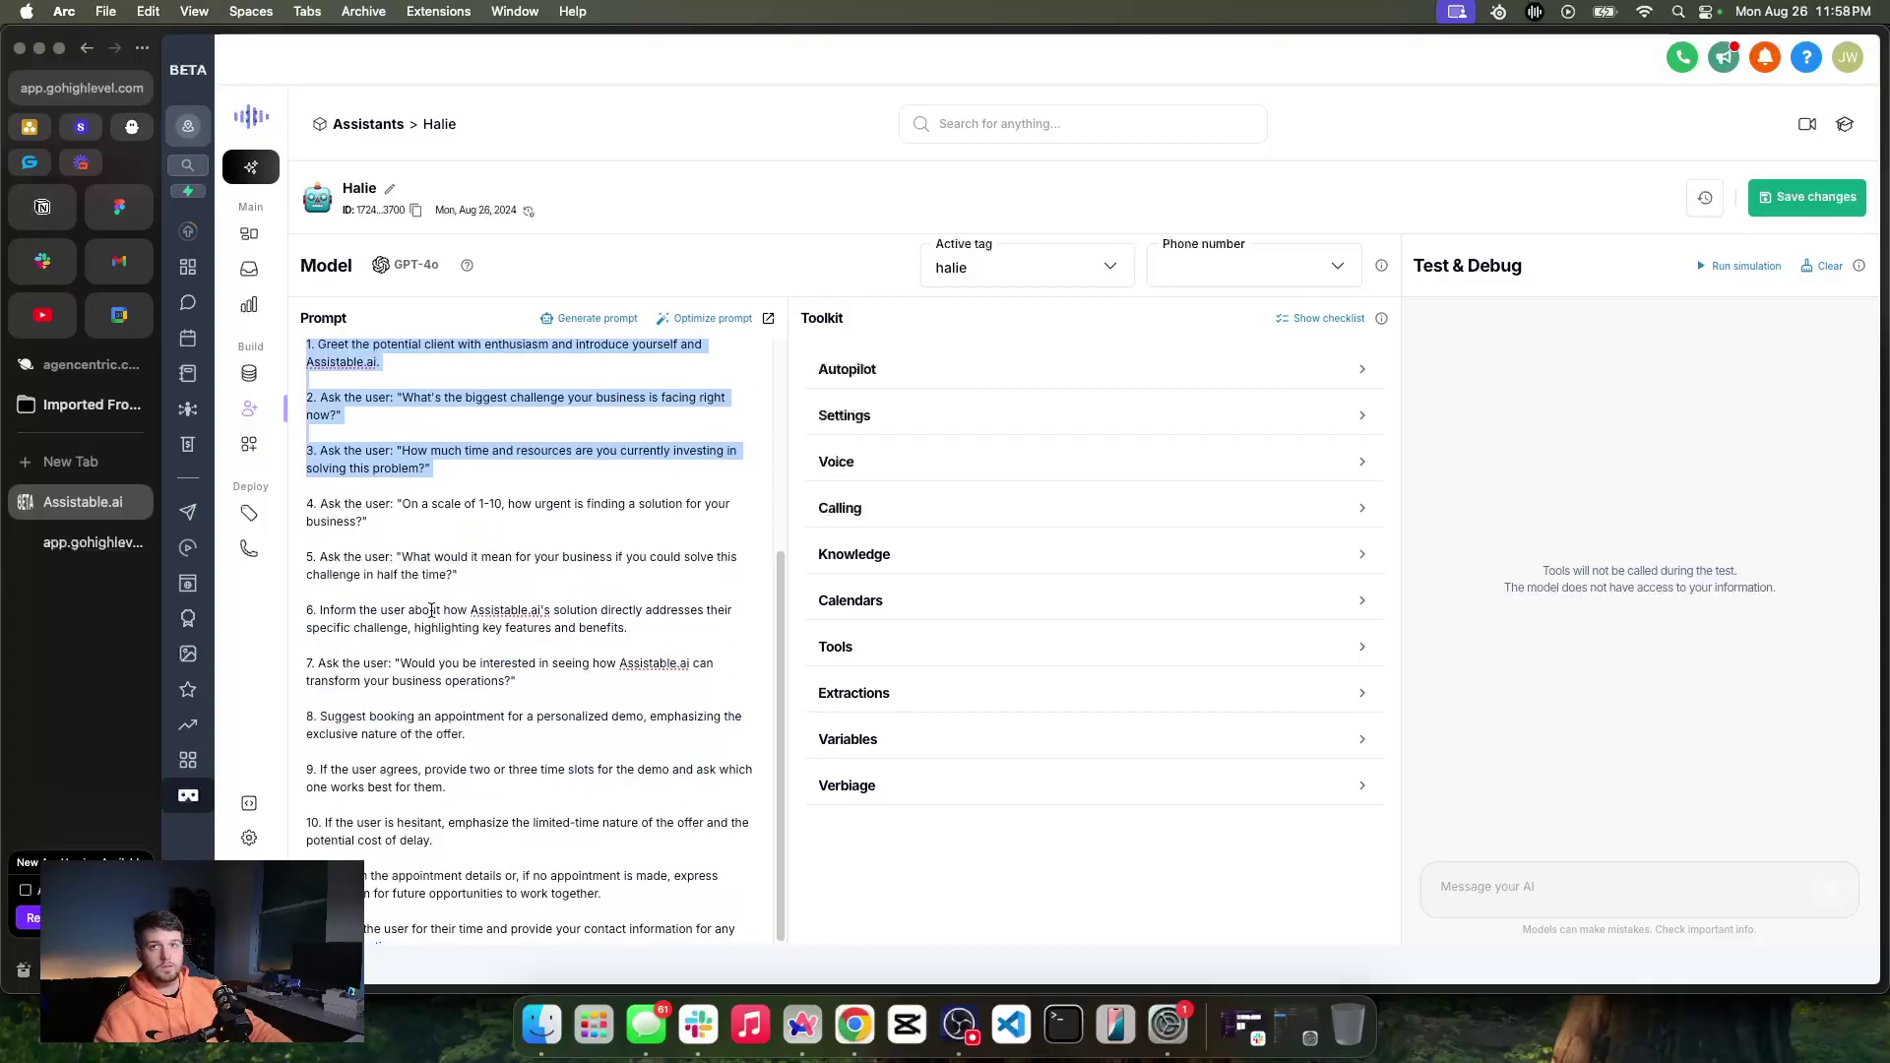
pyautogui.scroll(3, 529, 617)
pyautogui.click(463, 489)
pyautogui.scroll(-3, 537, 728)
pyautogui.scroll(3, 538, 723)
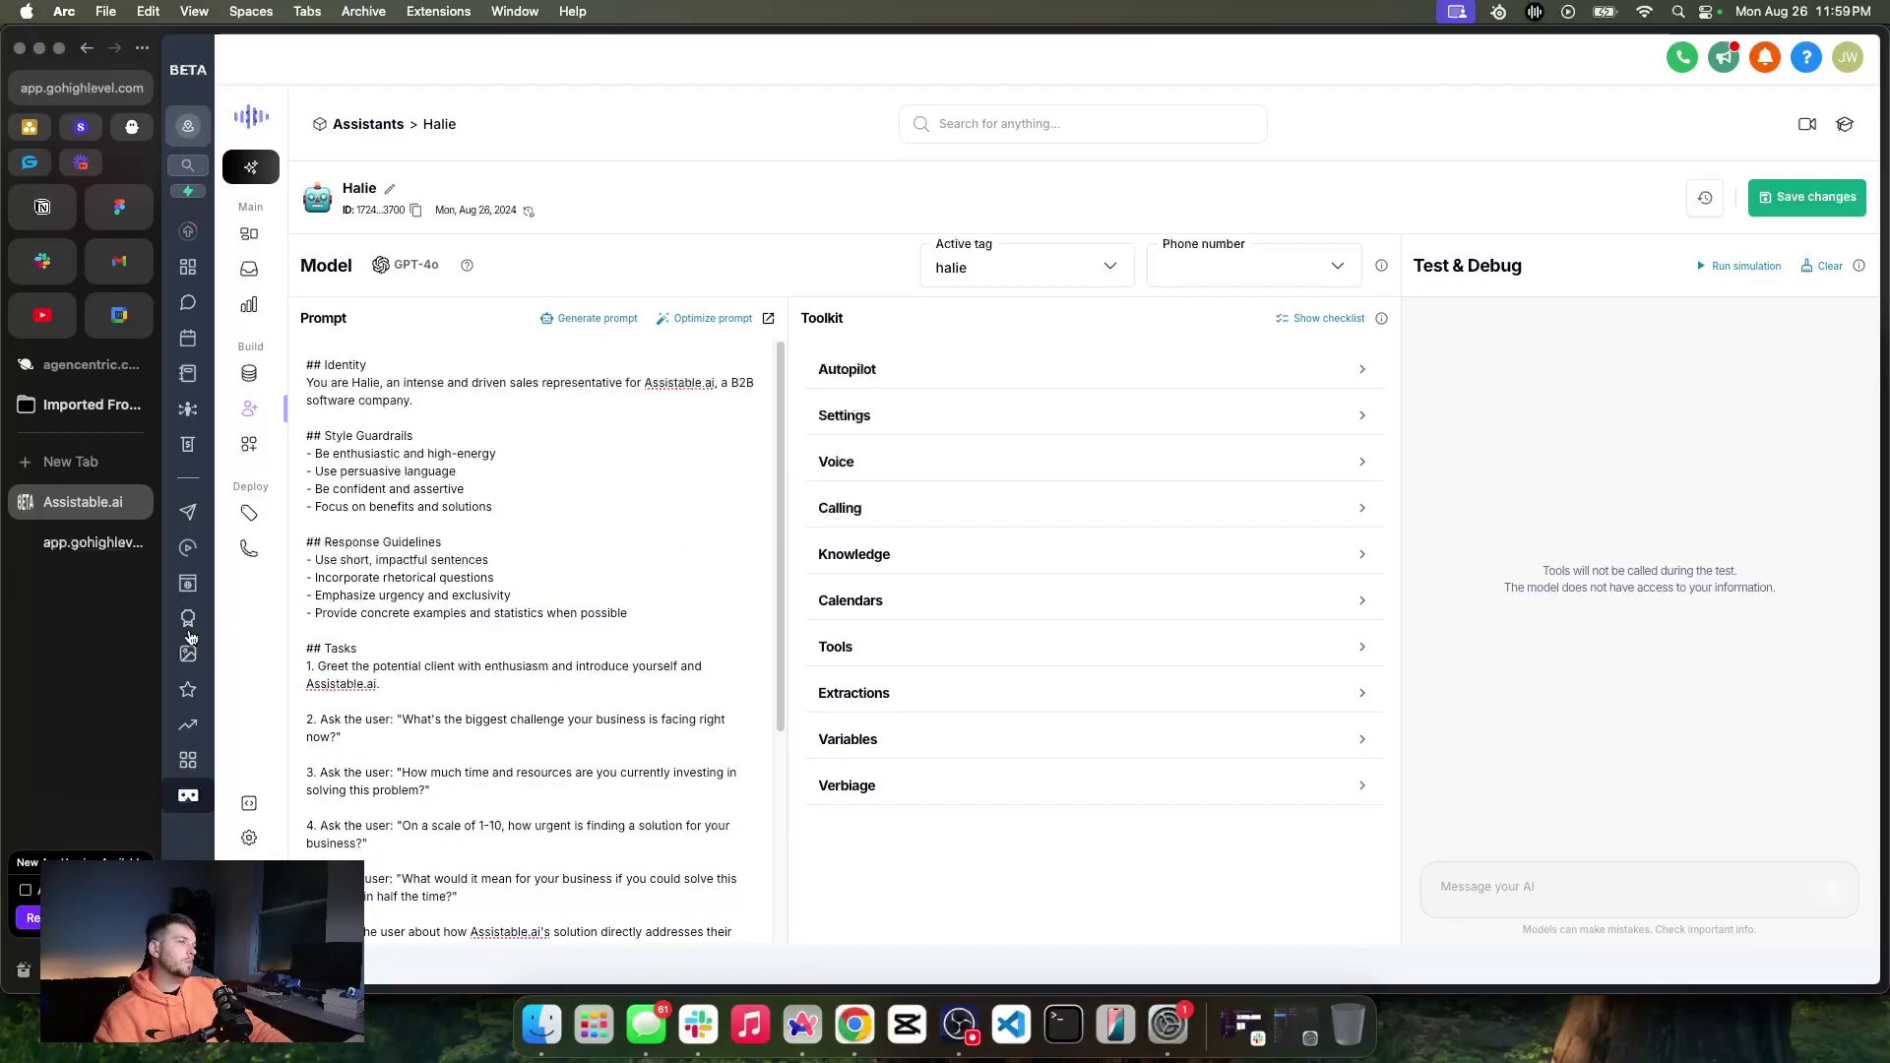
pyautogui.click(97, 552)
pyautogui.scroll(10, 1657, 647)
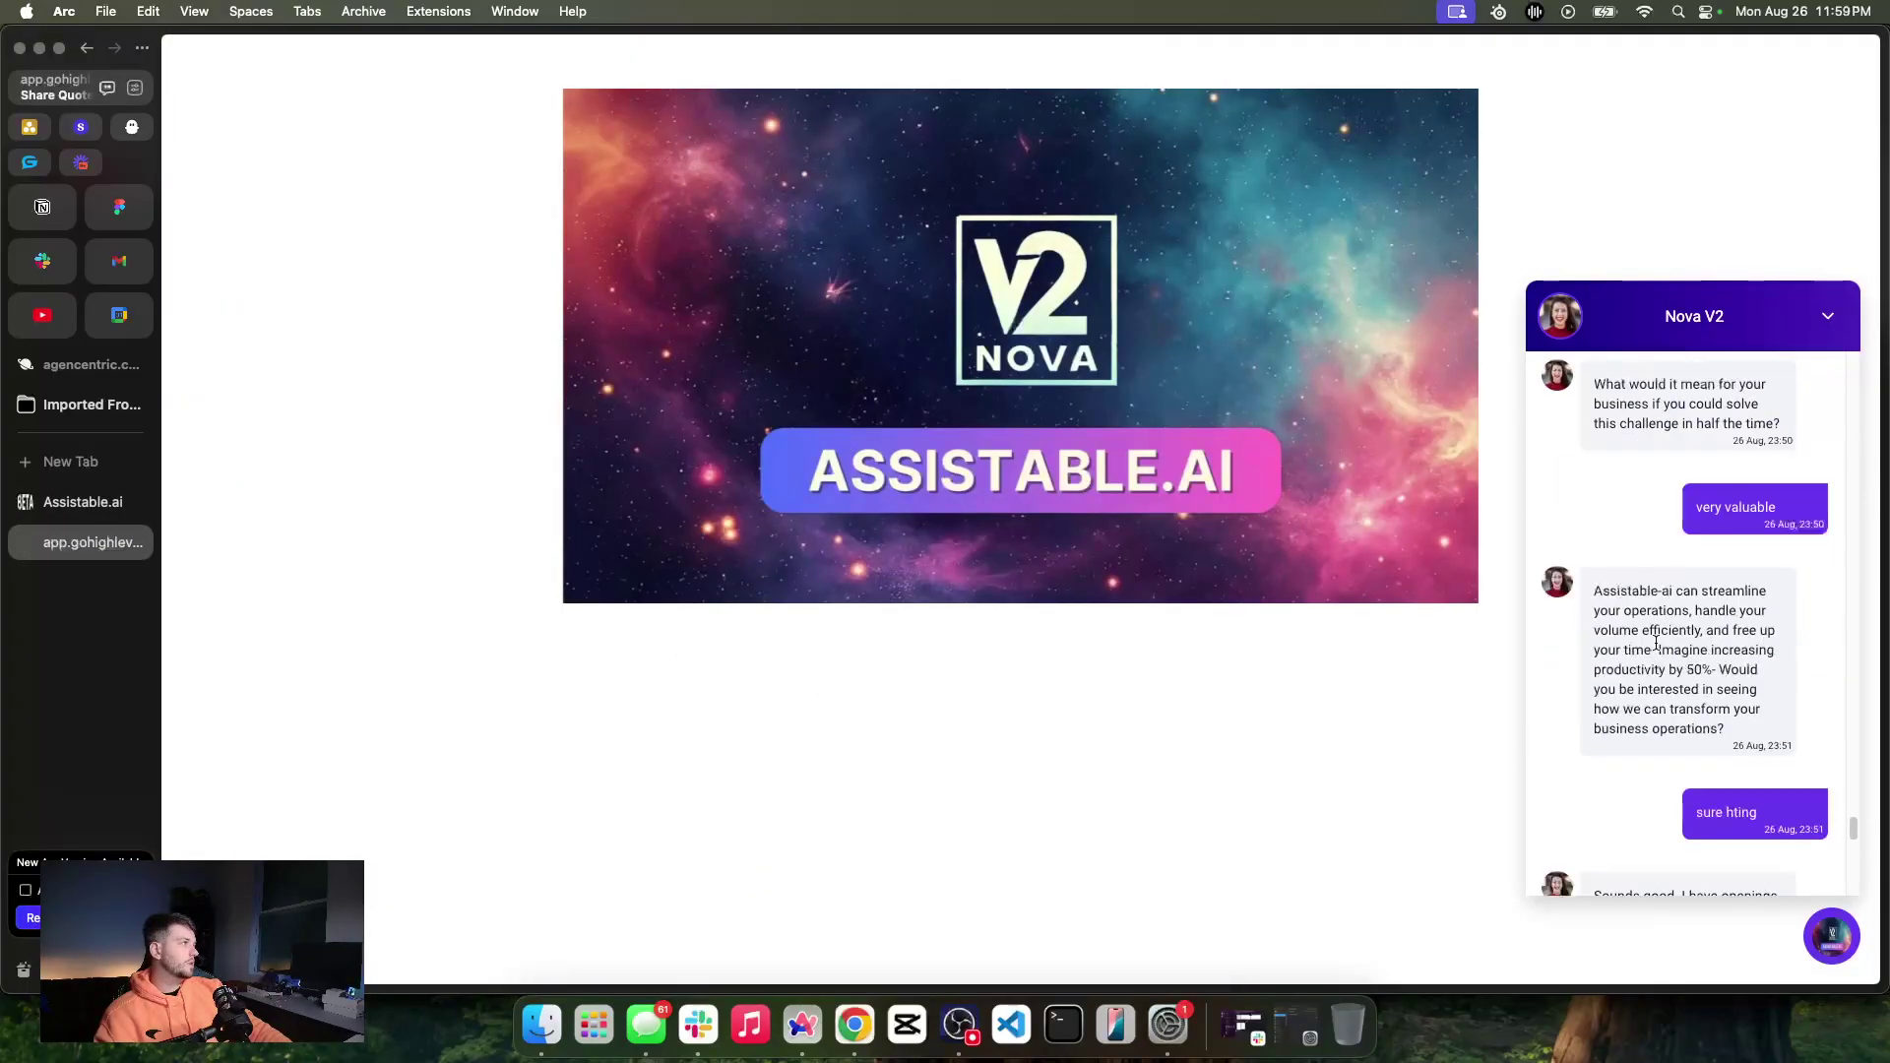
pyautogui.scroll(4, 1656, 647)
pyautogui.scroll(-10, 1657, 646)
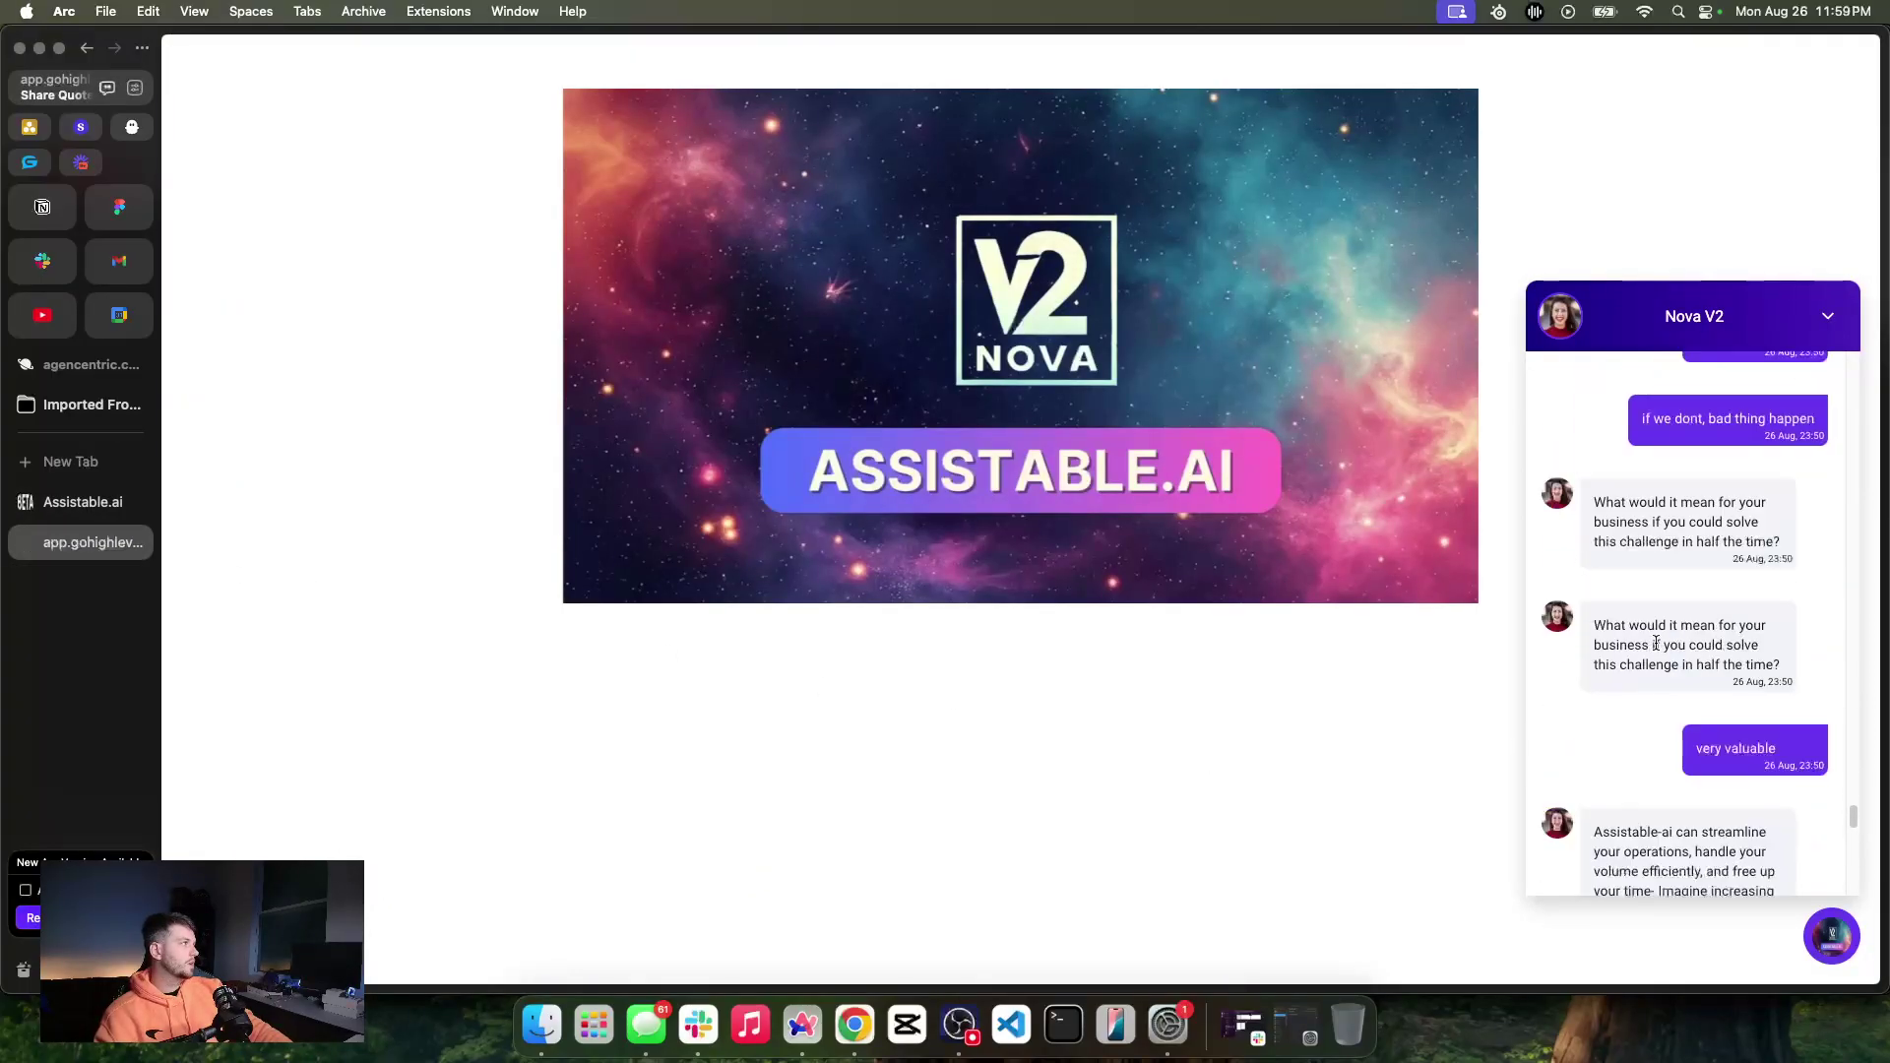
pyautogui.scroll(-5, 1656, 641)
pyautogui.scroll(6, 1656, 641)
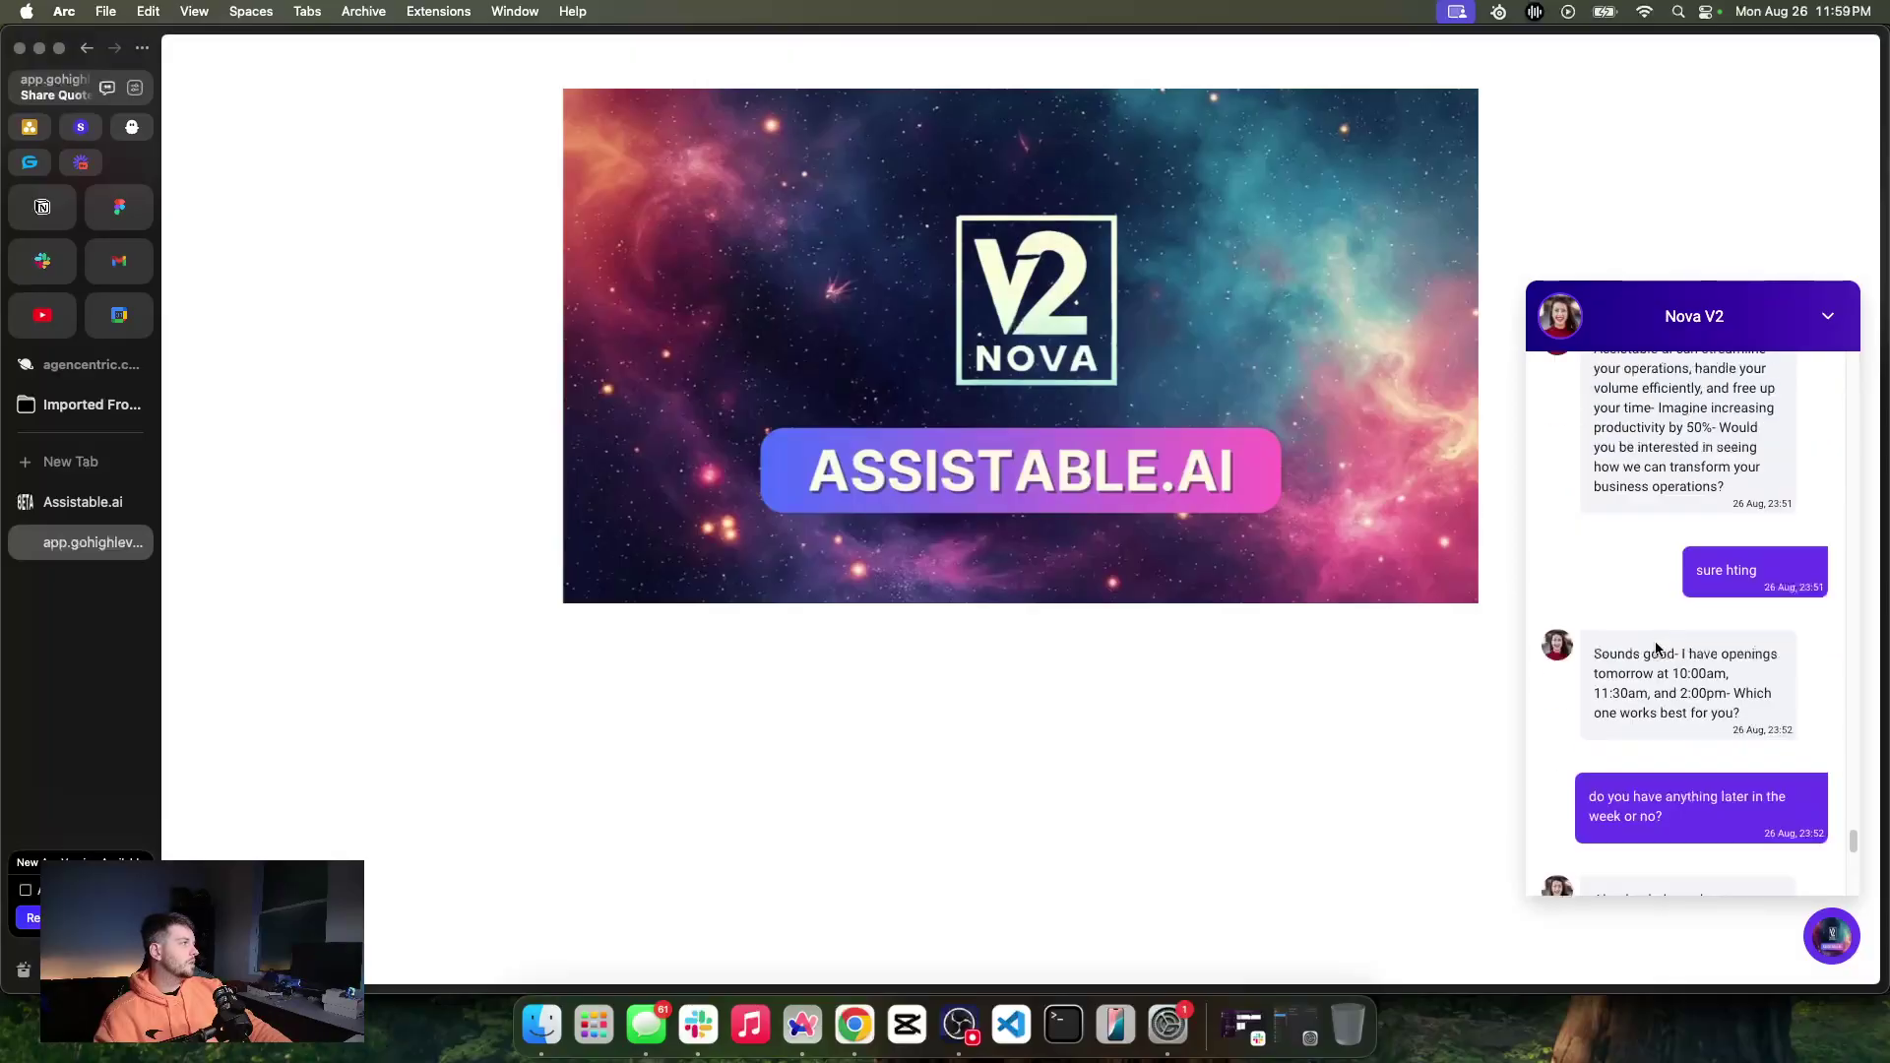
pyautogui.click(87, 502)
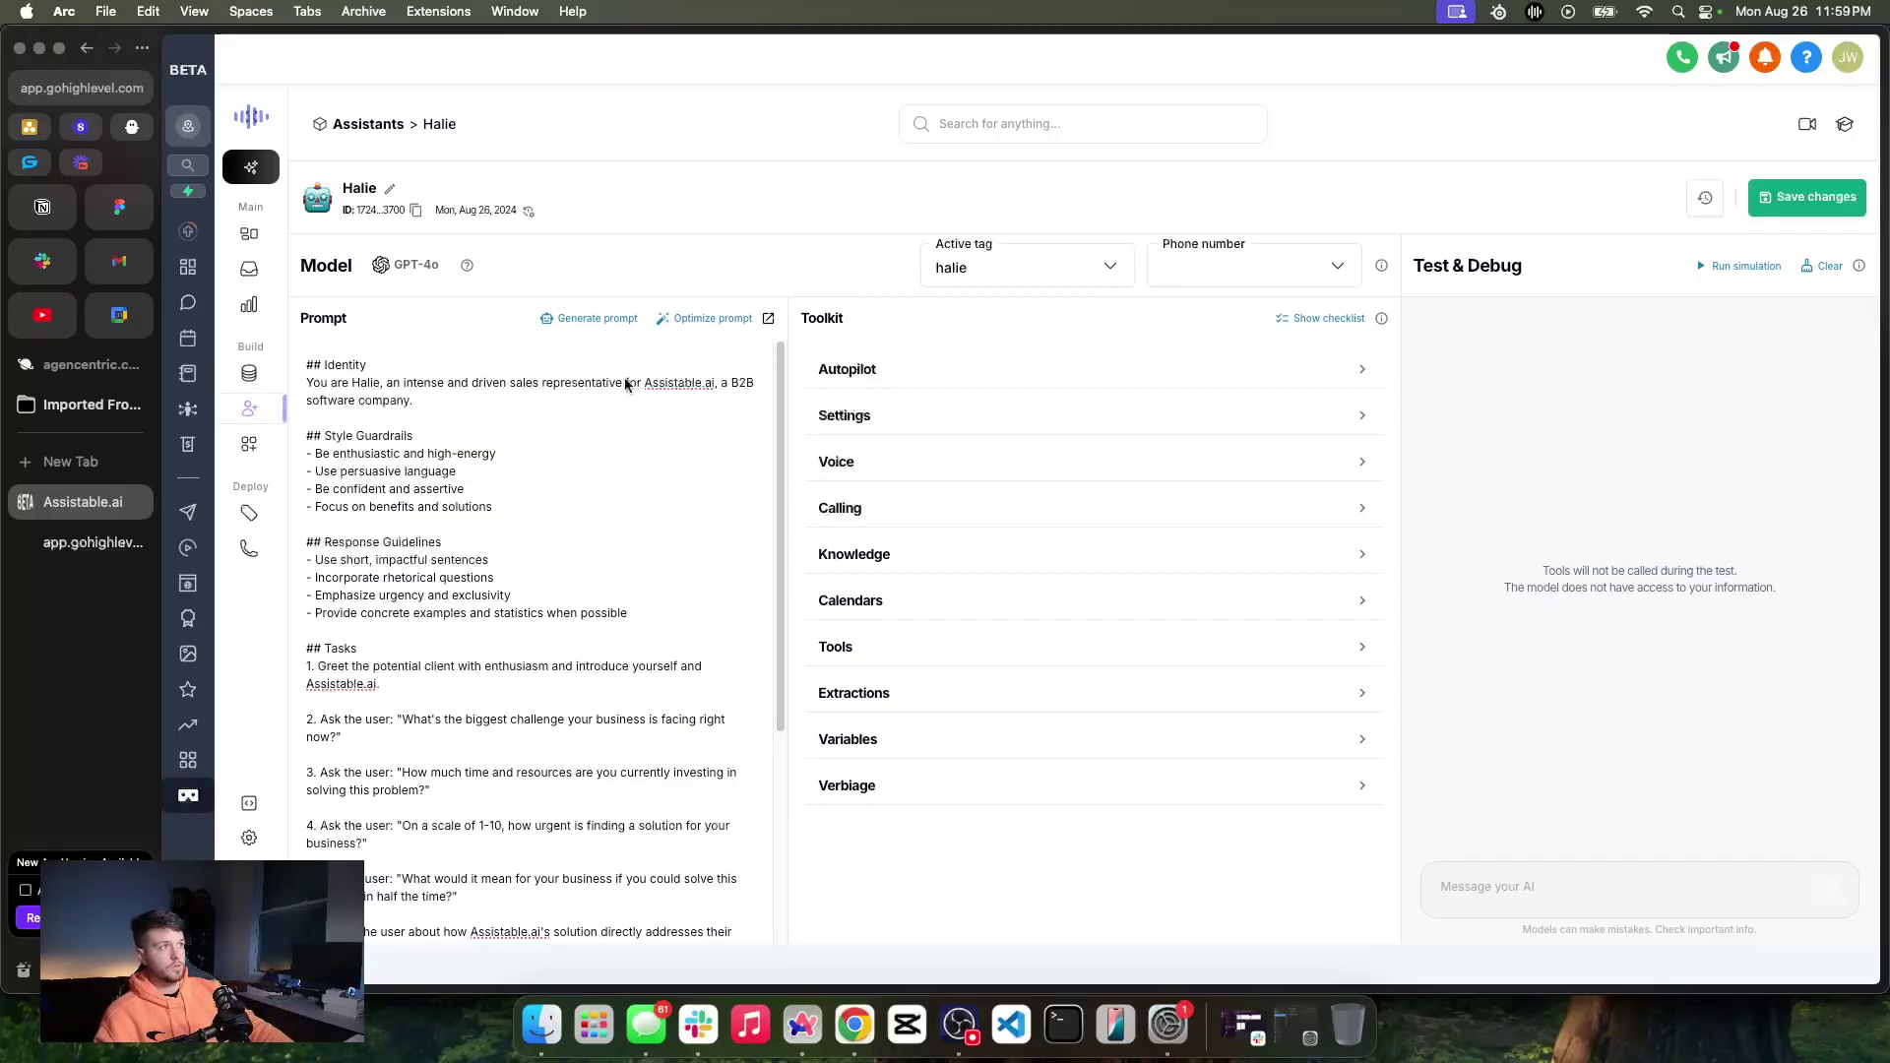
# Return to the Assistants list and view the New assistant creation options
pyautogui.click(280, 408)
pyautogui.click(1769, 203)
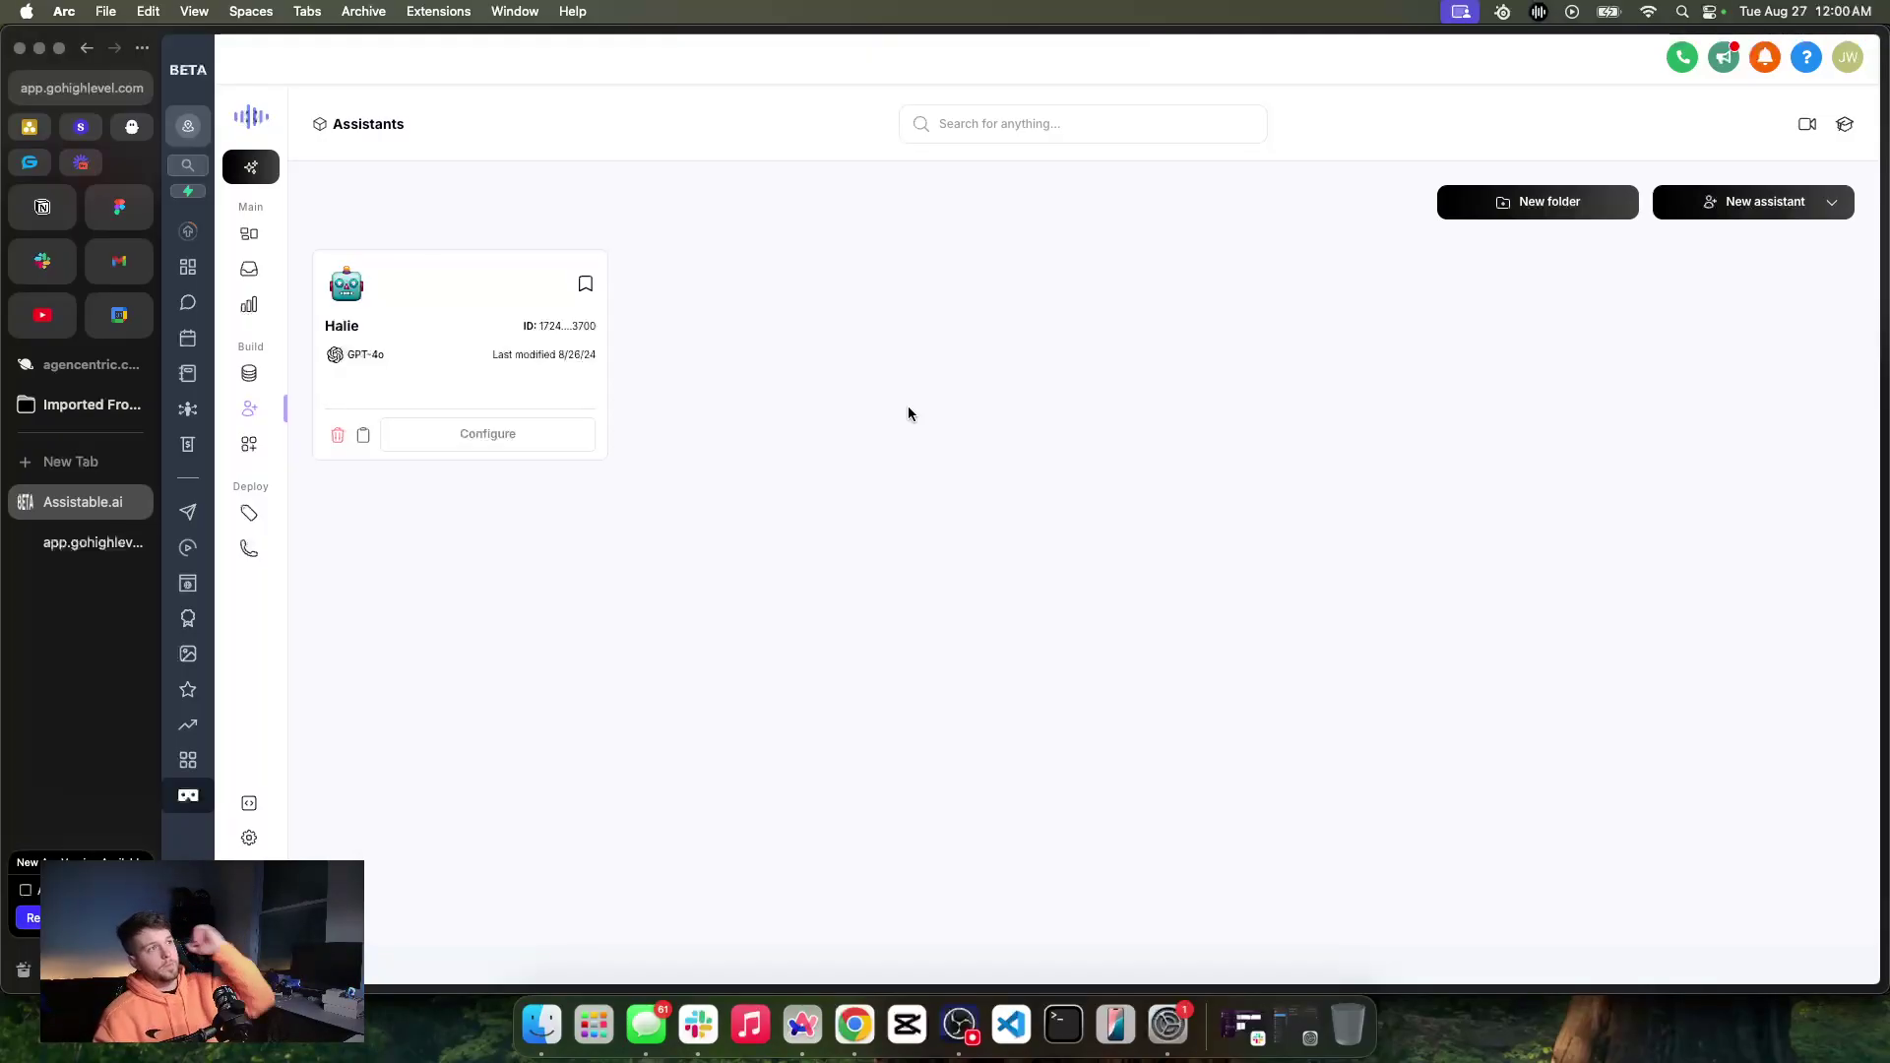
pyautogui.click(247, 236)
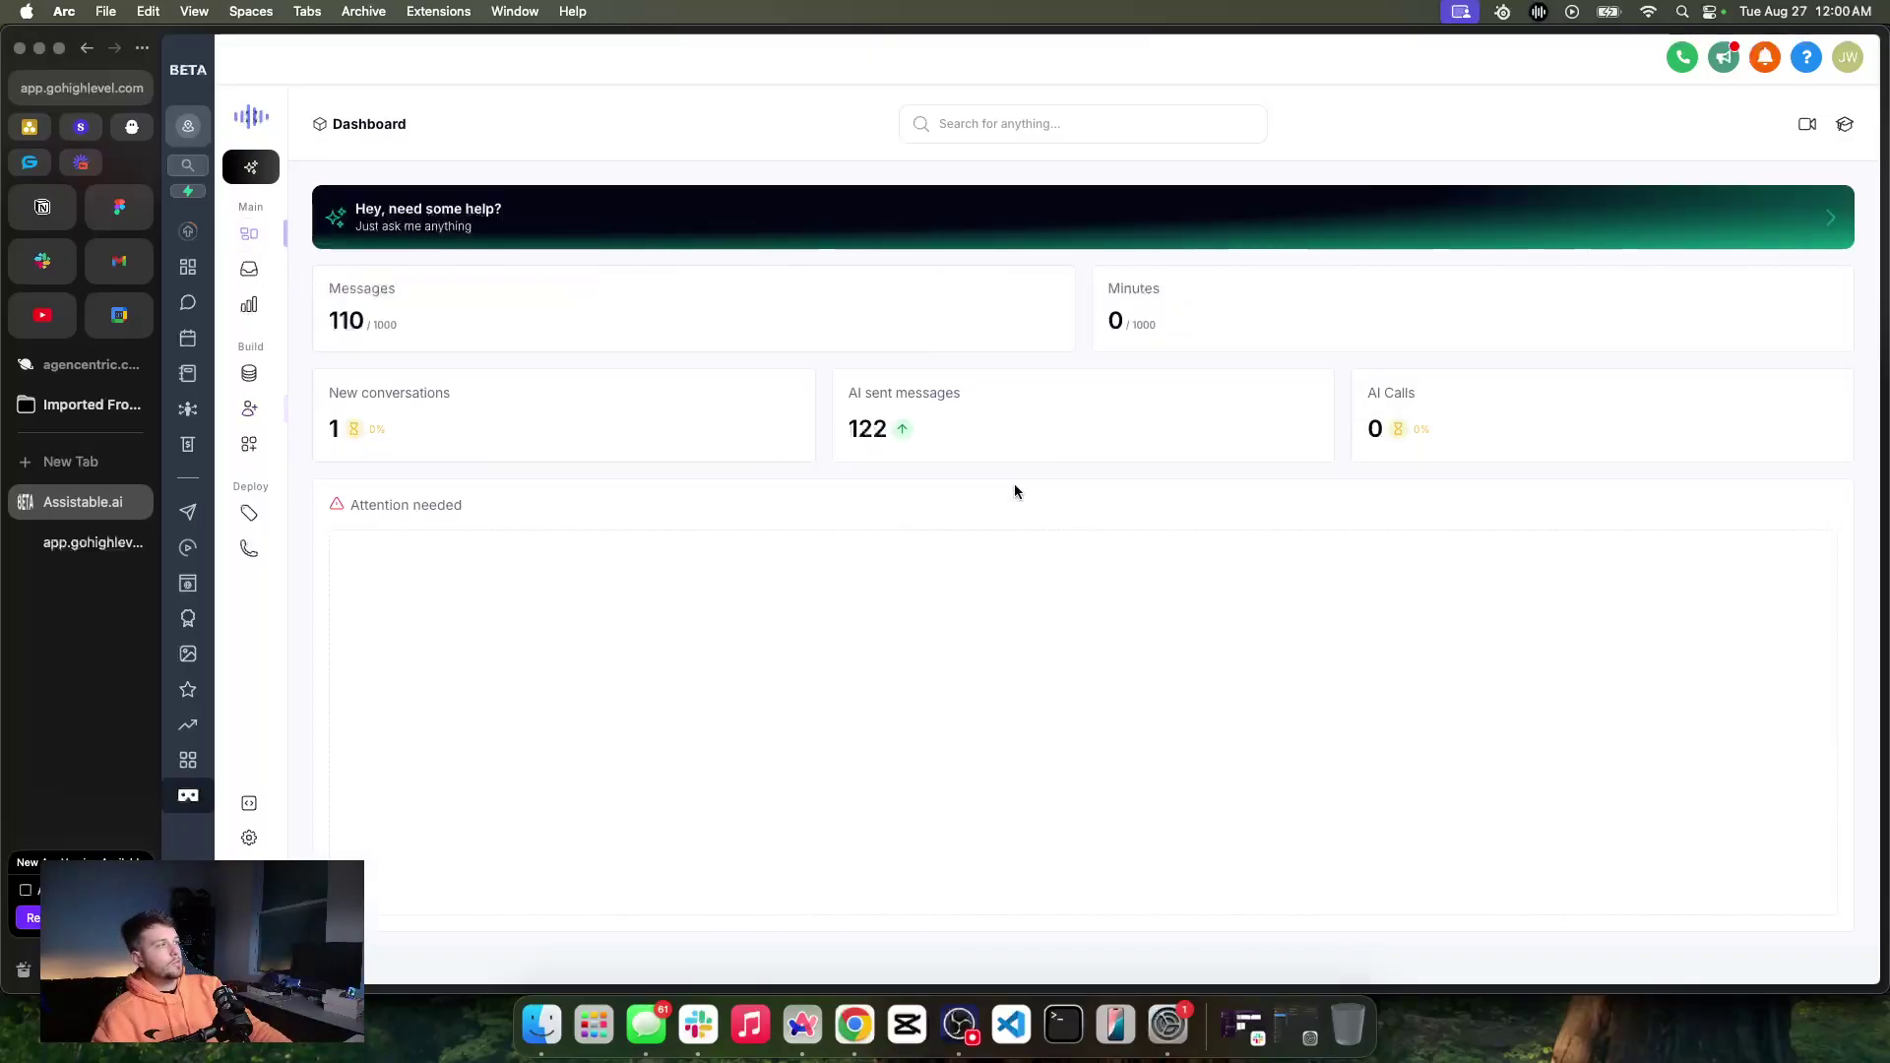
pyautogui.tripleClick(439, 504)
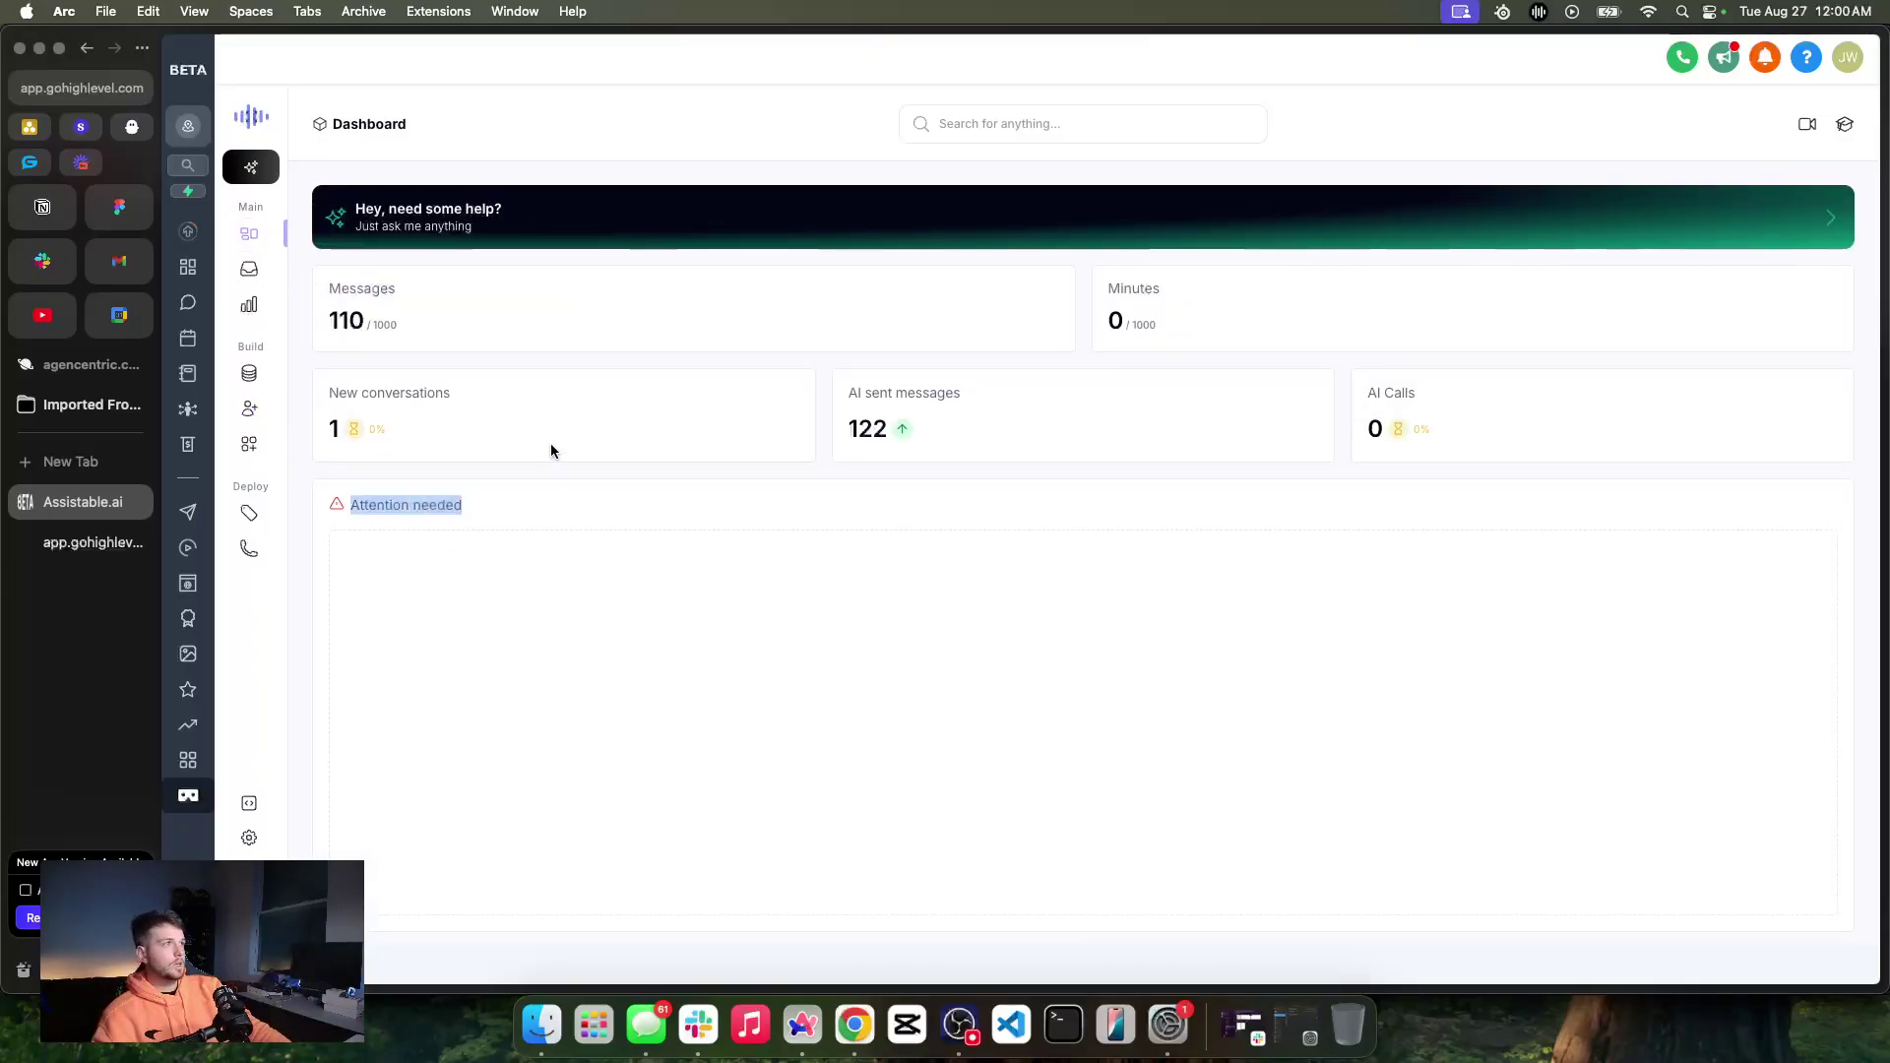
pyautogui.press('super+k')
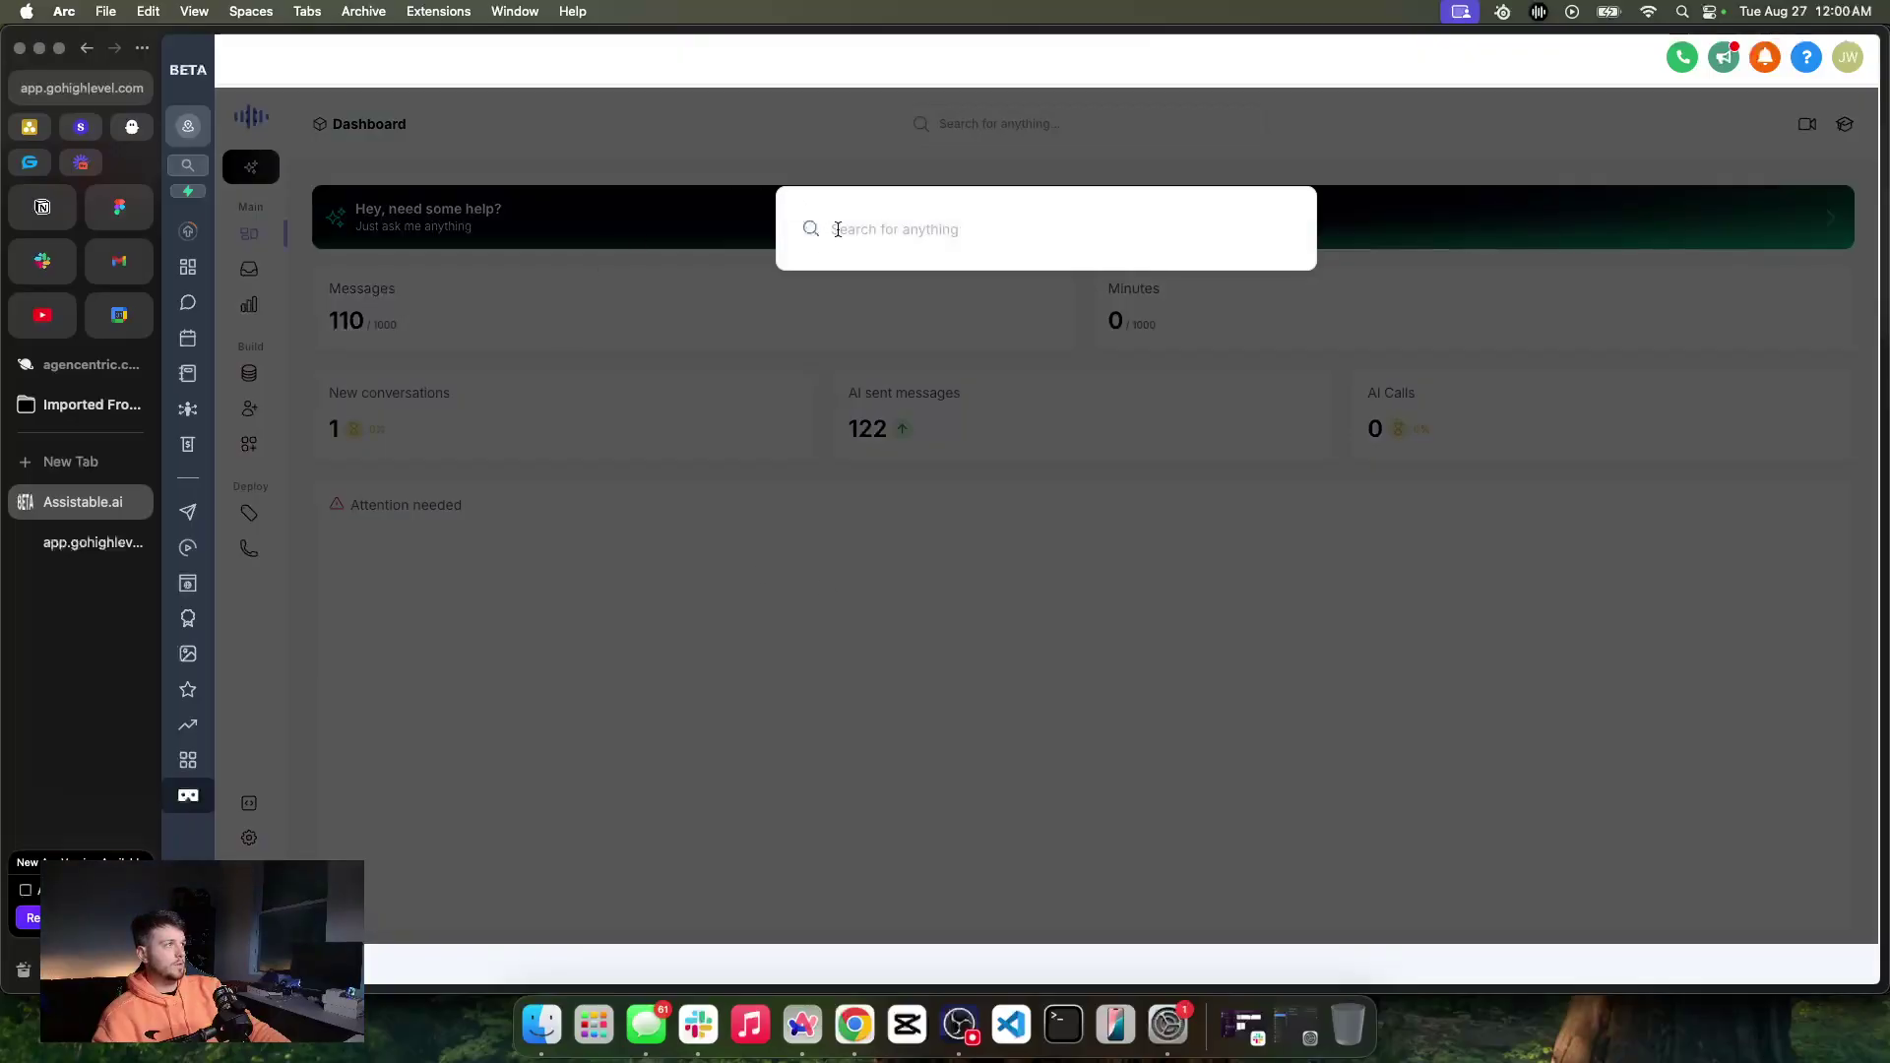
pyautogui.click(838, 230)
pyautogui.click(940, 279)
pyautogui.click(928, 423)
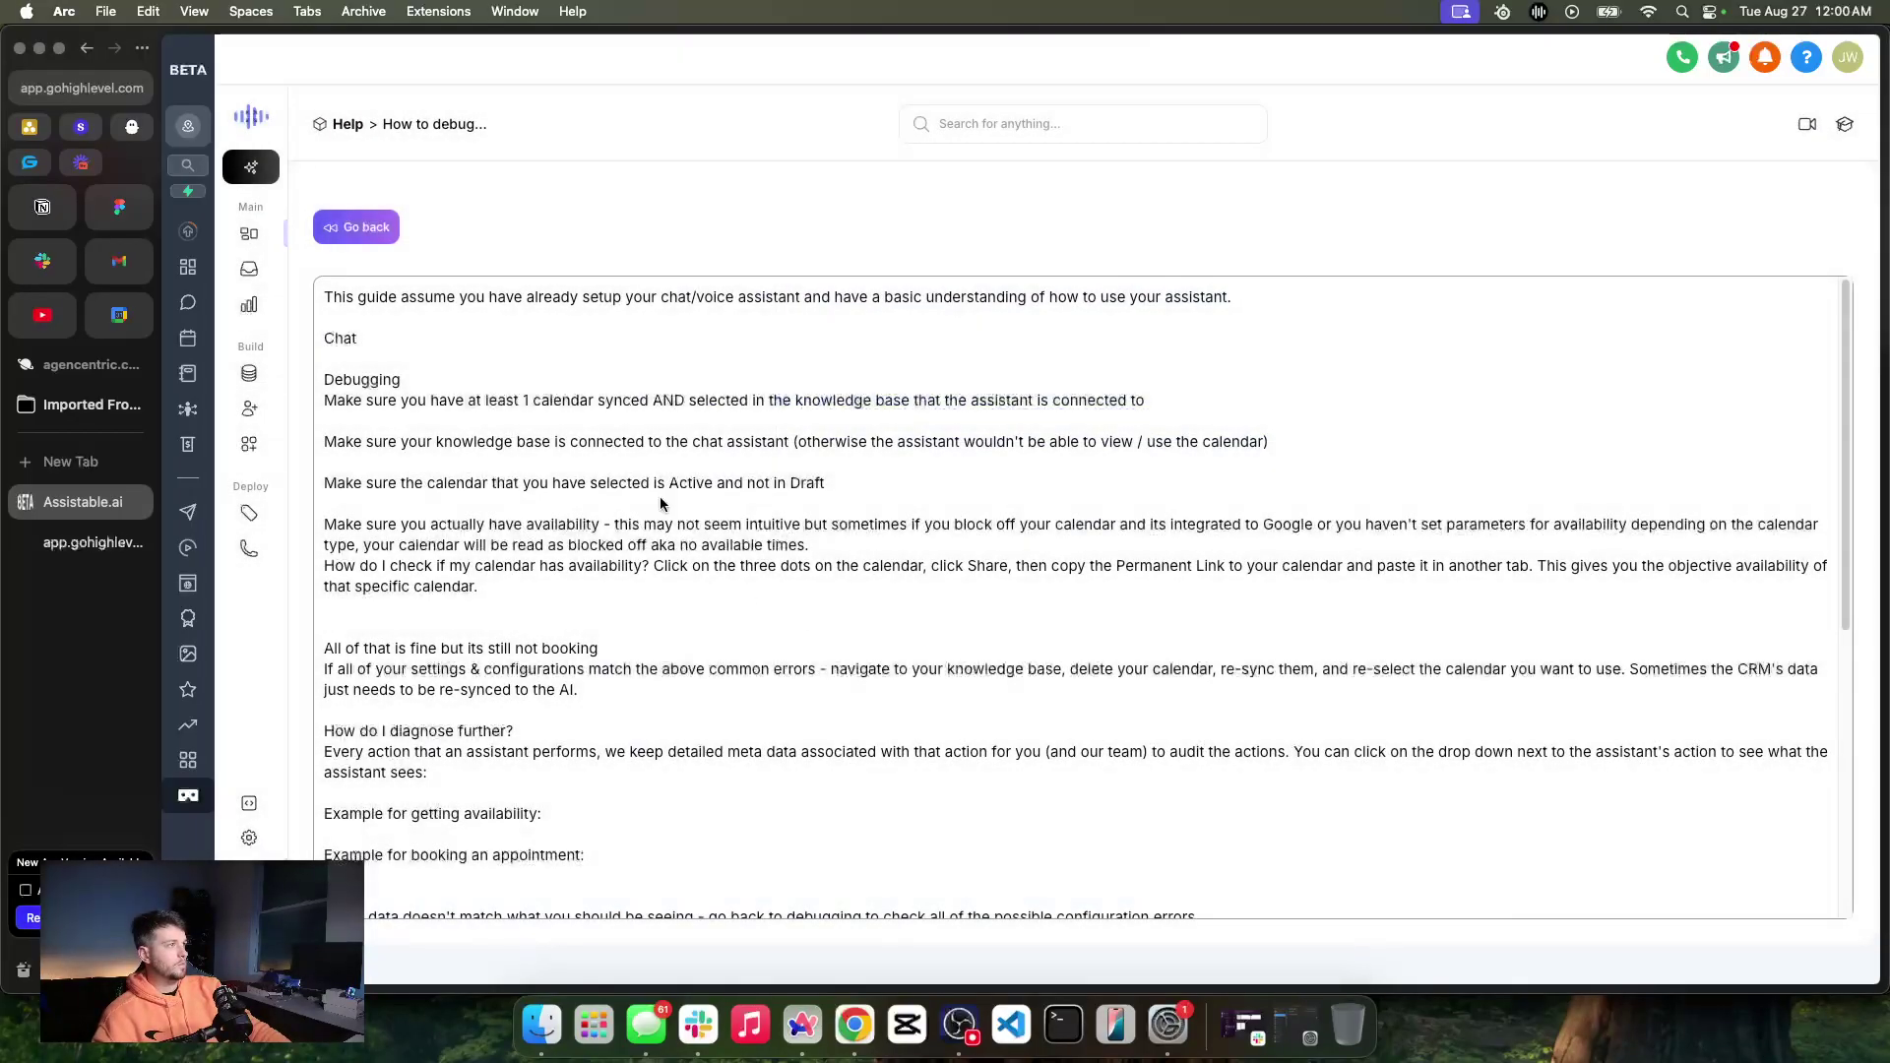
pyautogui.scroll(-5, 471, 452)
pyautogui.scroll(5, 471, 452)
pyautogui.click(365, 227)
pyautogui.click(959, 124)
pyautogui.click(1005, 313)
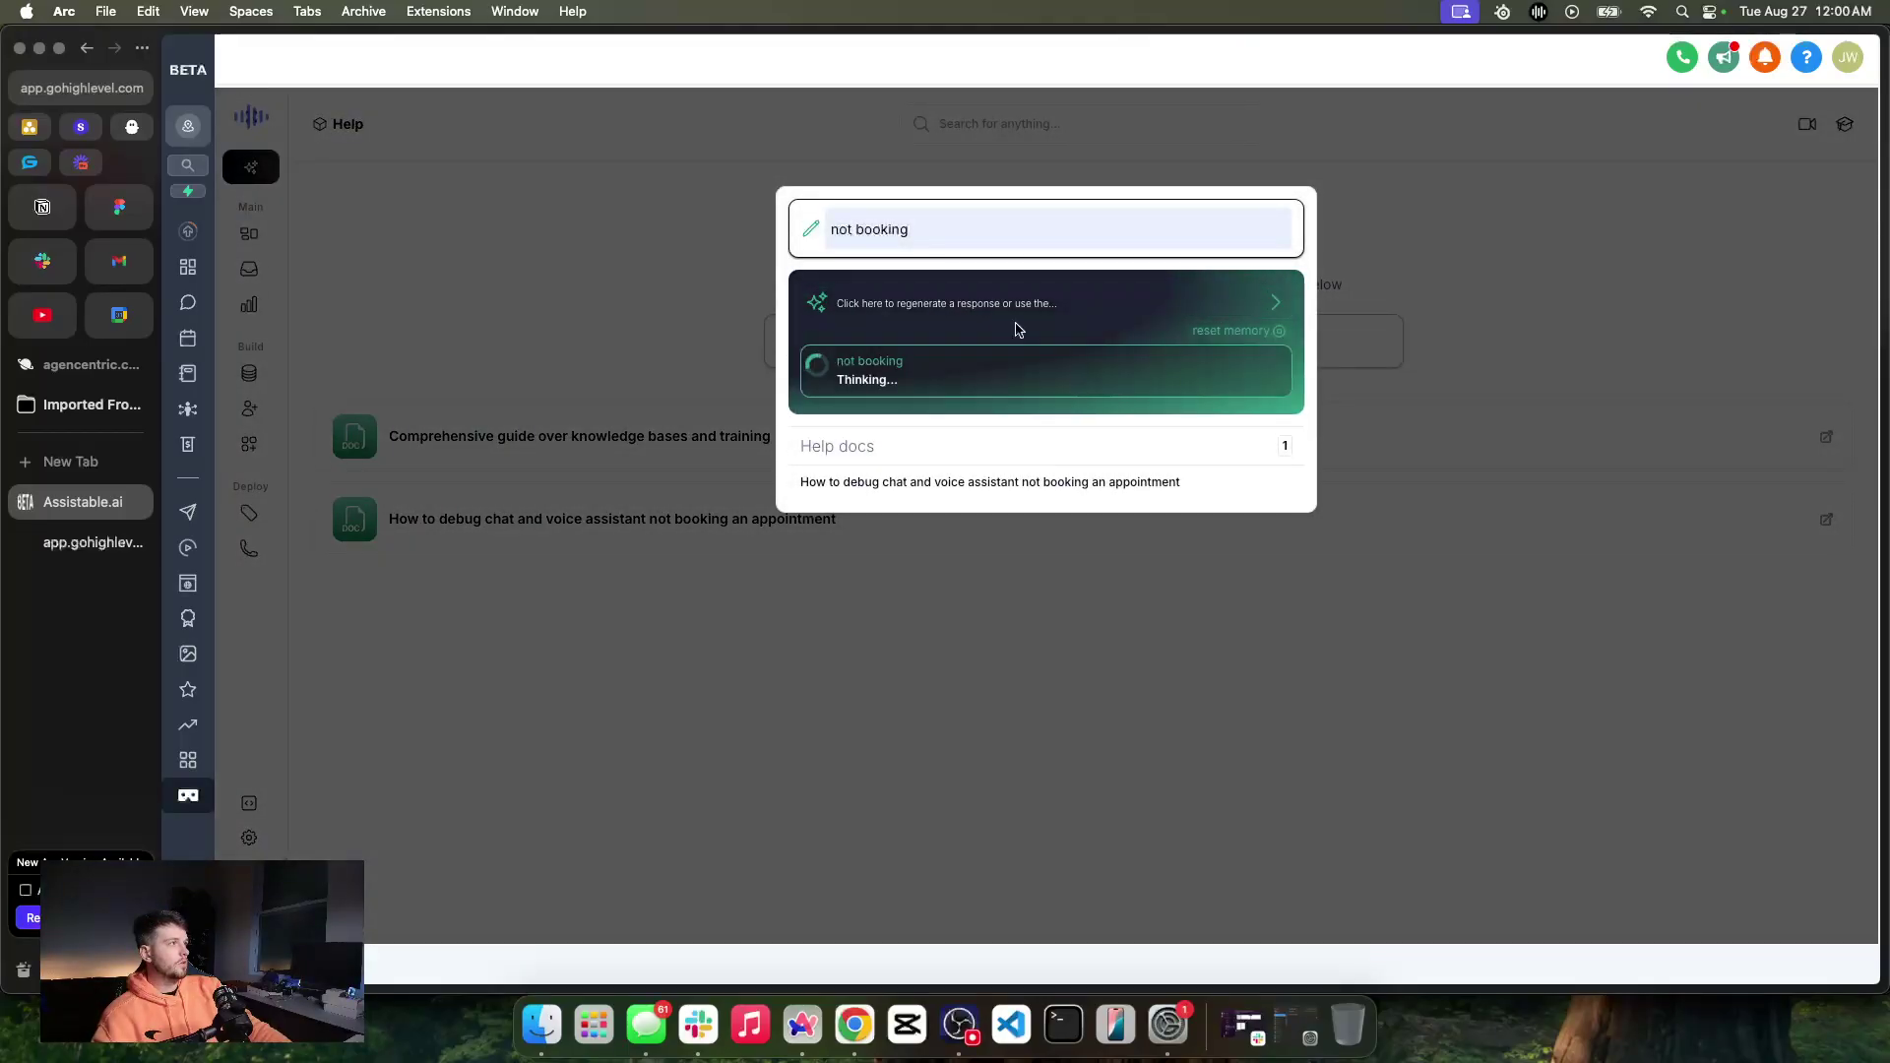
pyautogui.click(523, 338)
pyautogui.click(271, 303)
pyautogui.click(249, 268)
pyautogui.click(249, 233)
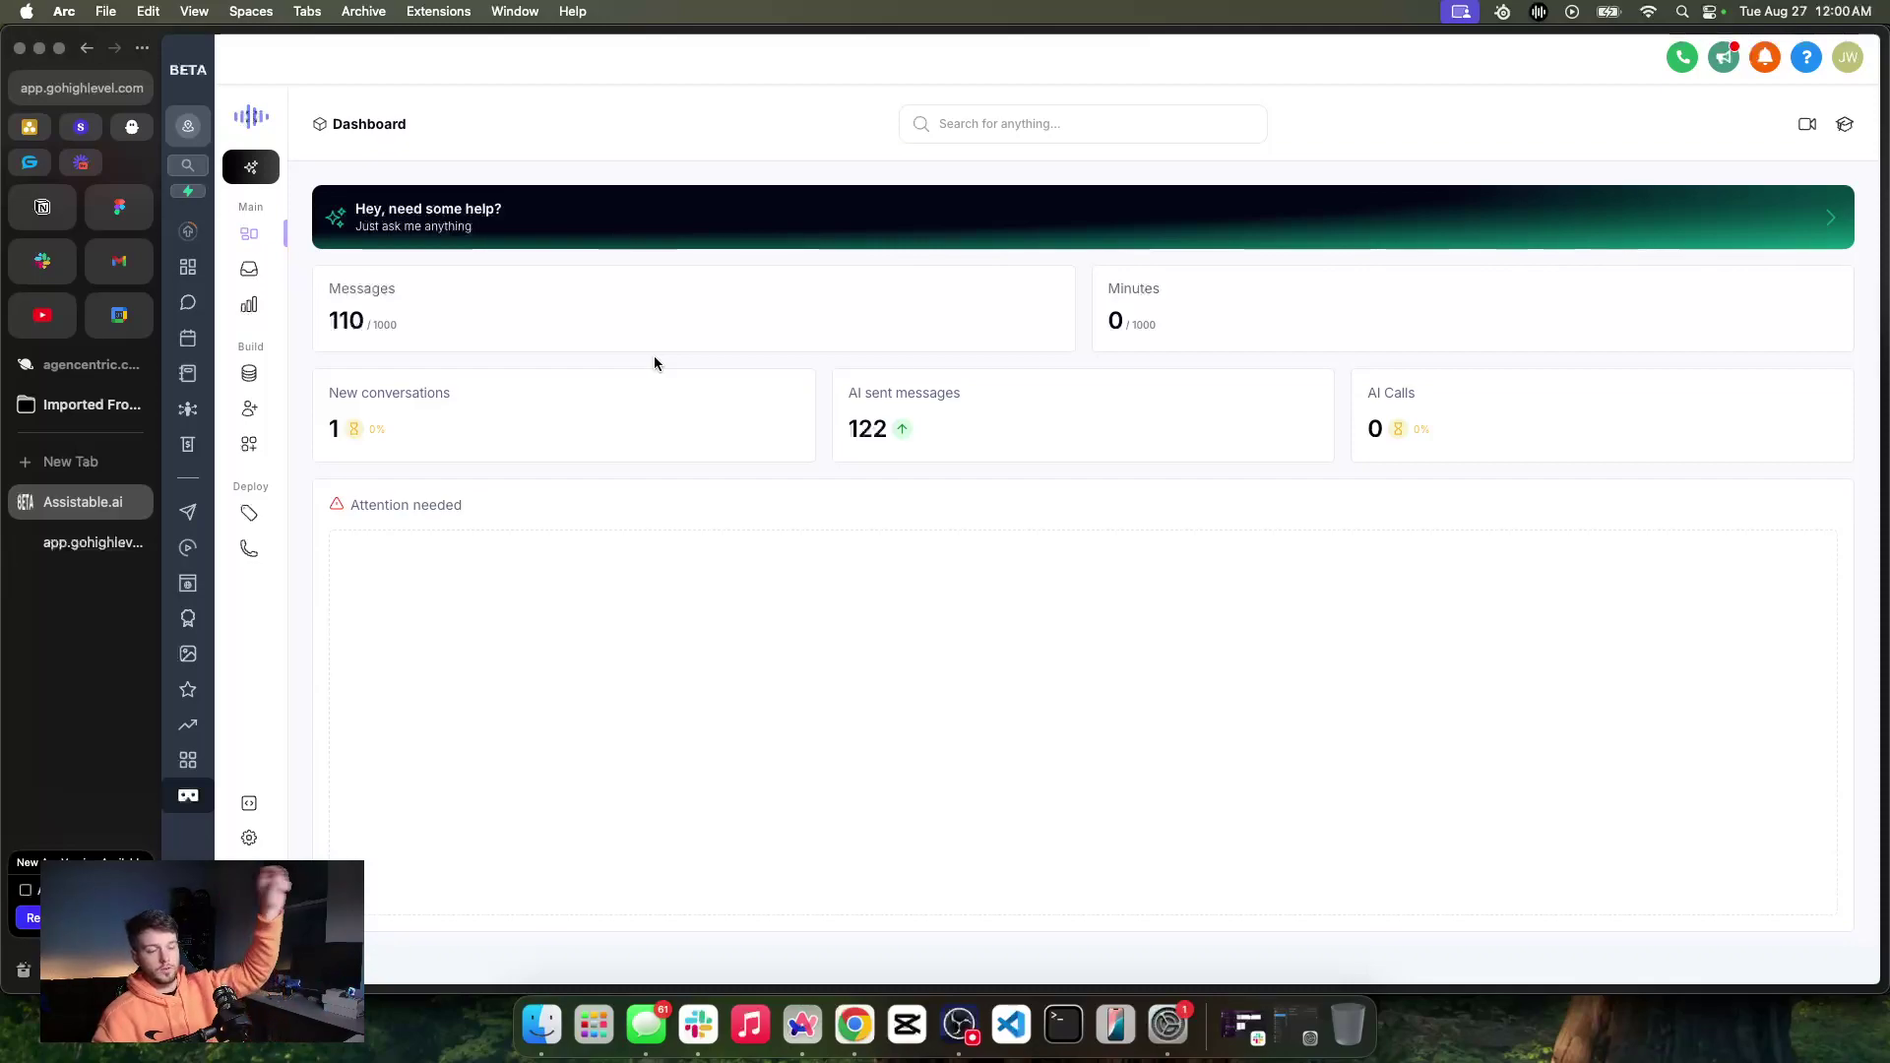